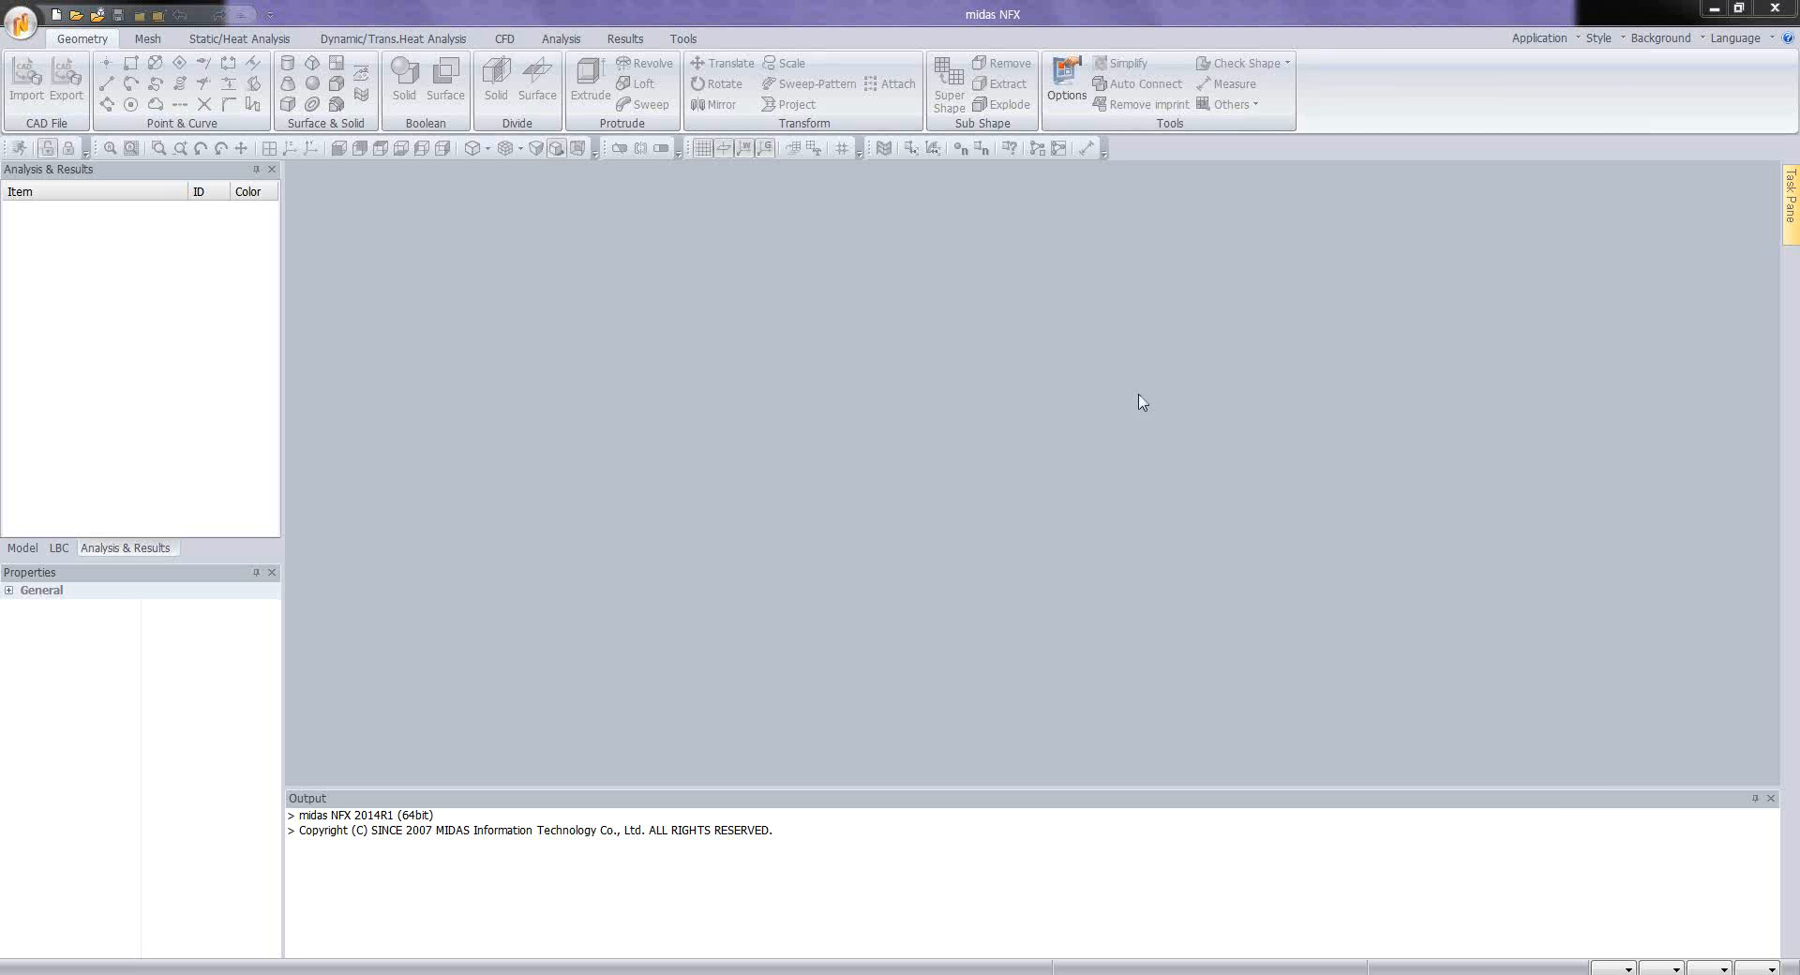
Step: Create a new 3D model project with its length unit set to metres
left_click(56, 14)
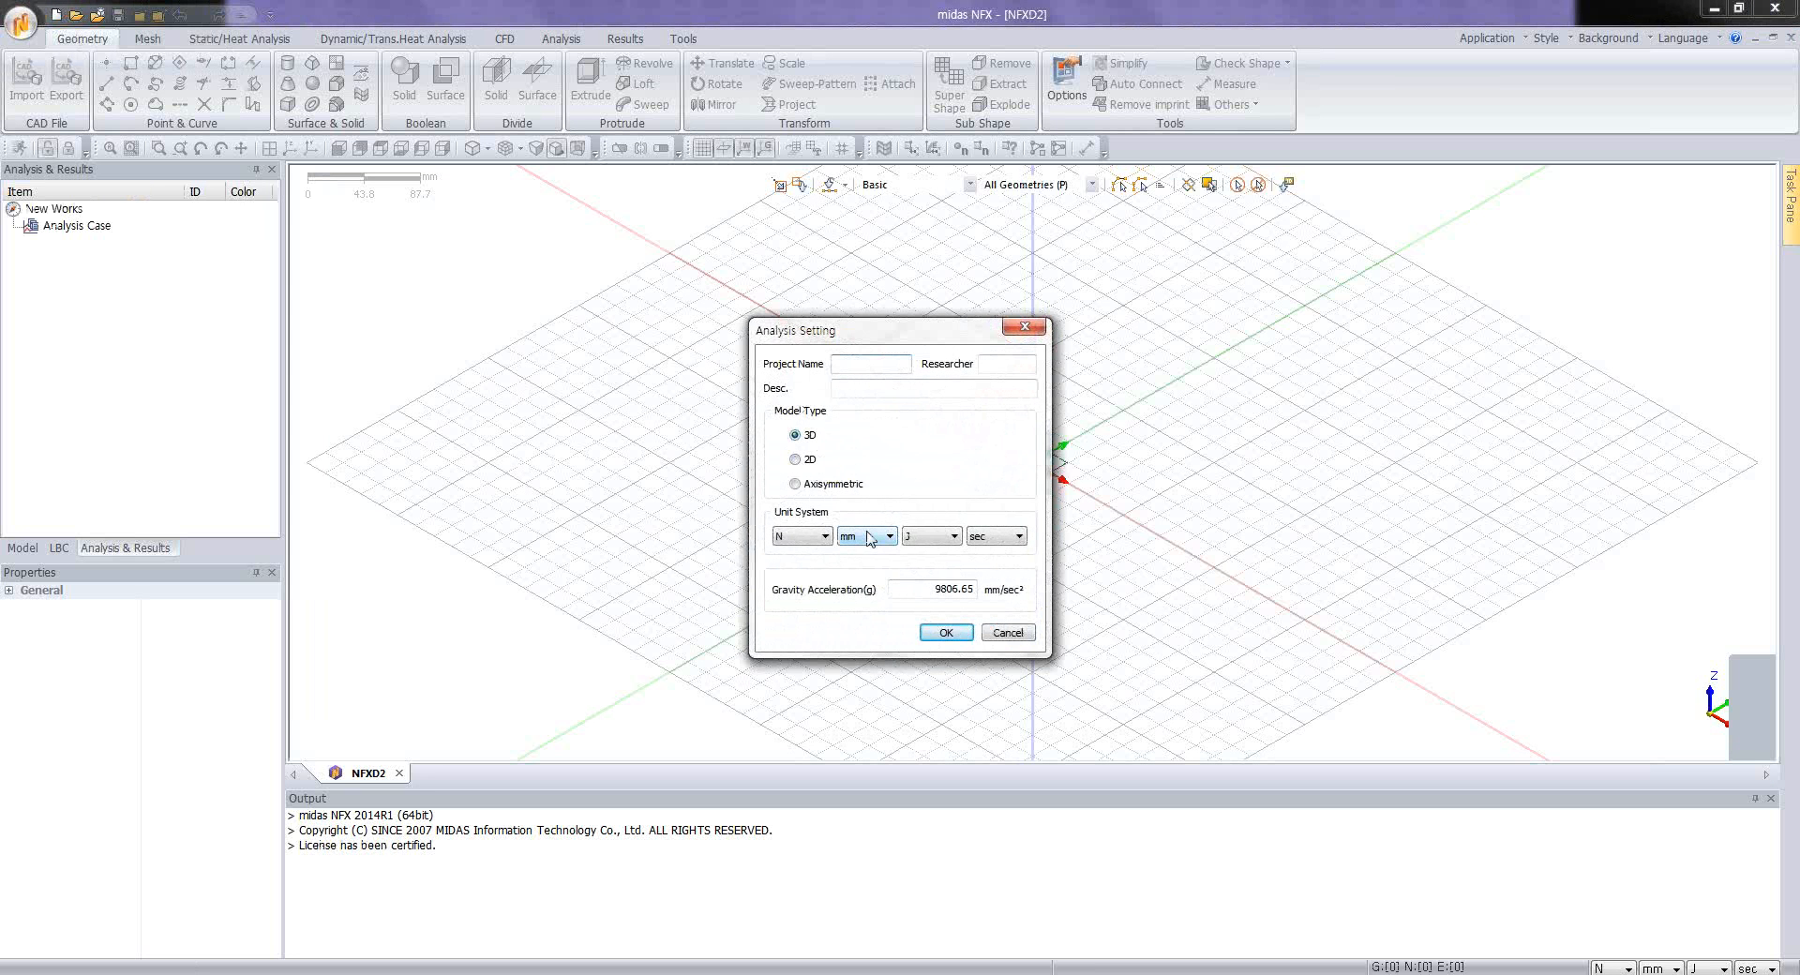
left_click(862, 582)
left_click(943, 632)
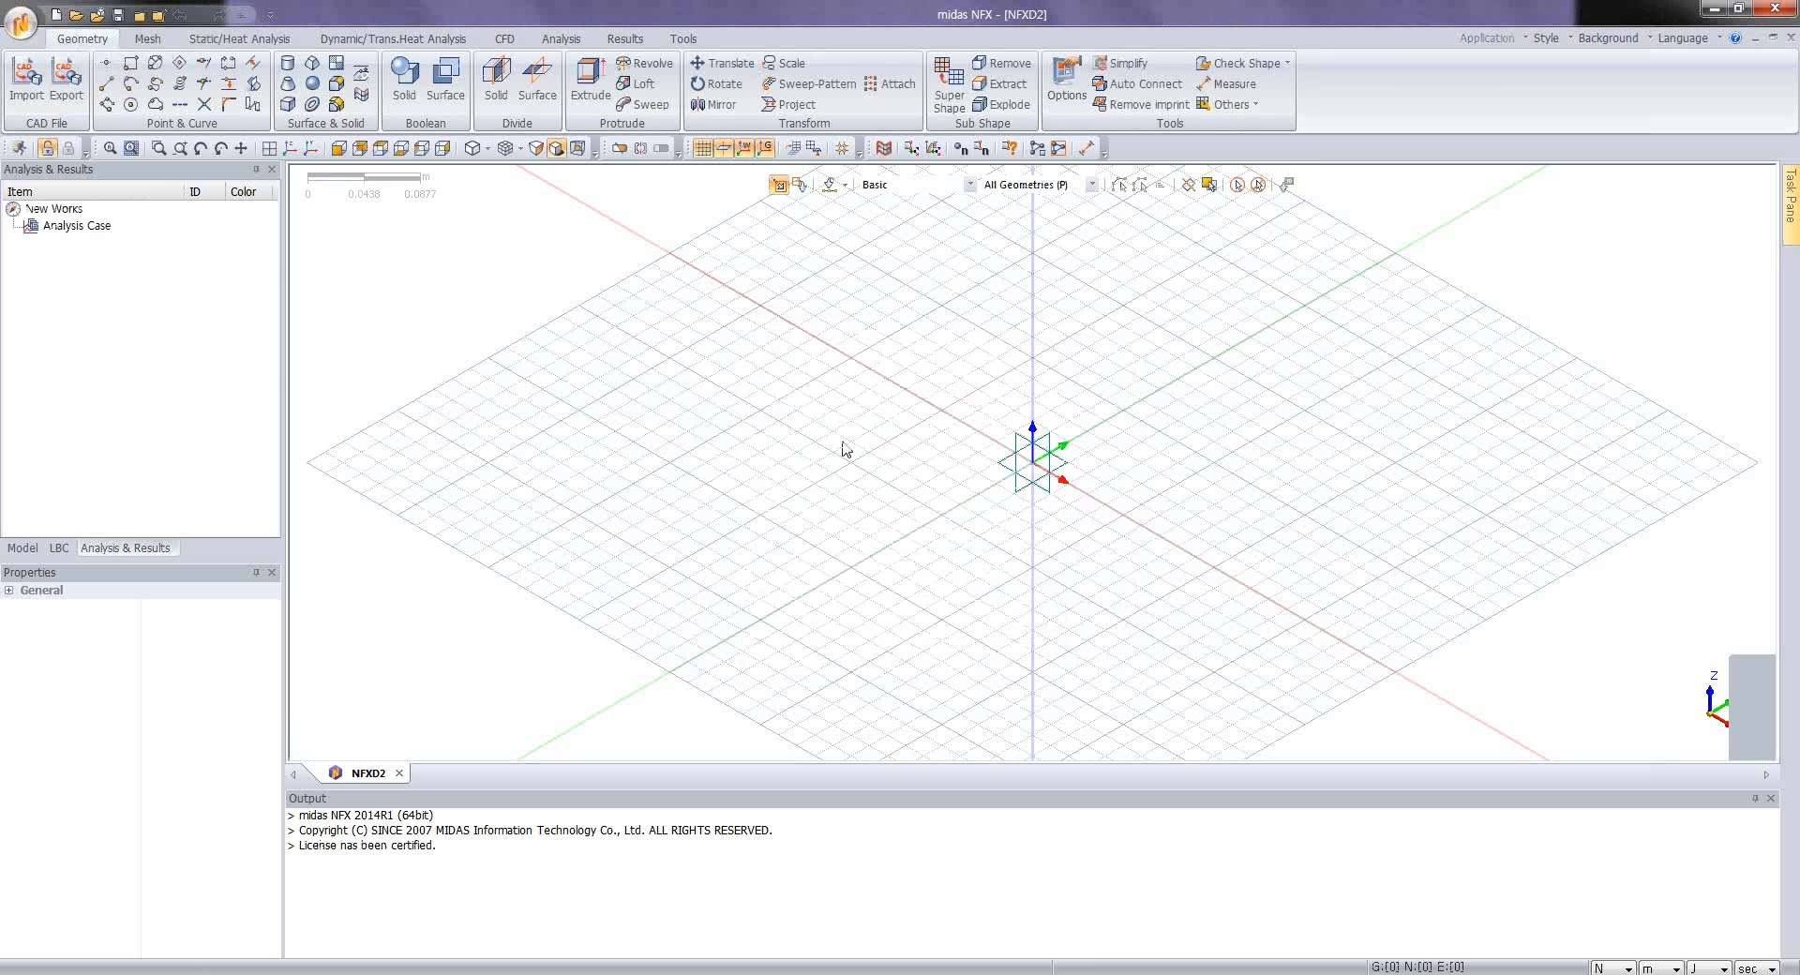
Step: Import the Parasolid CAD file Application Tutorial 4.X_T from the Tutorial folder
left_click(26, 80)
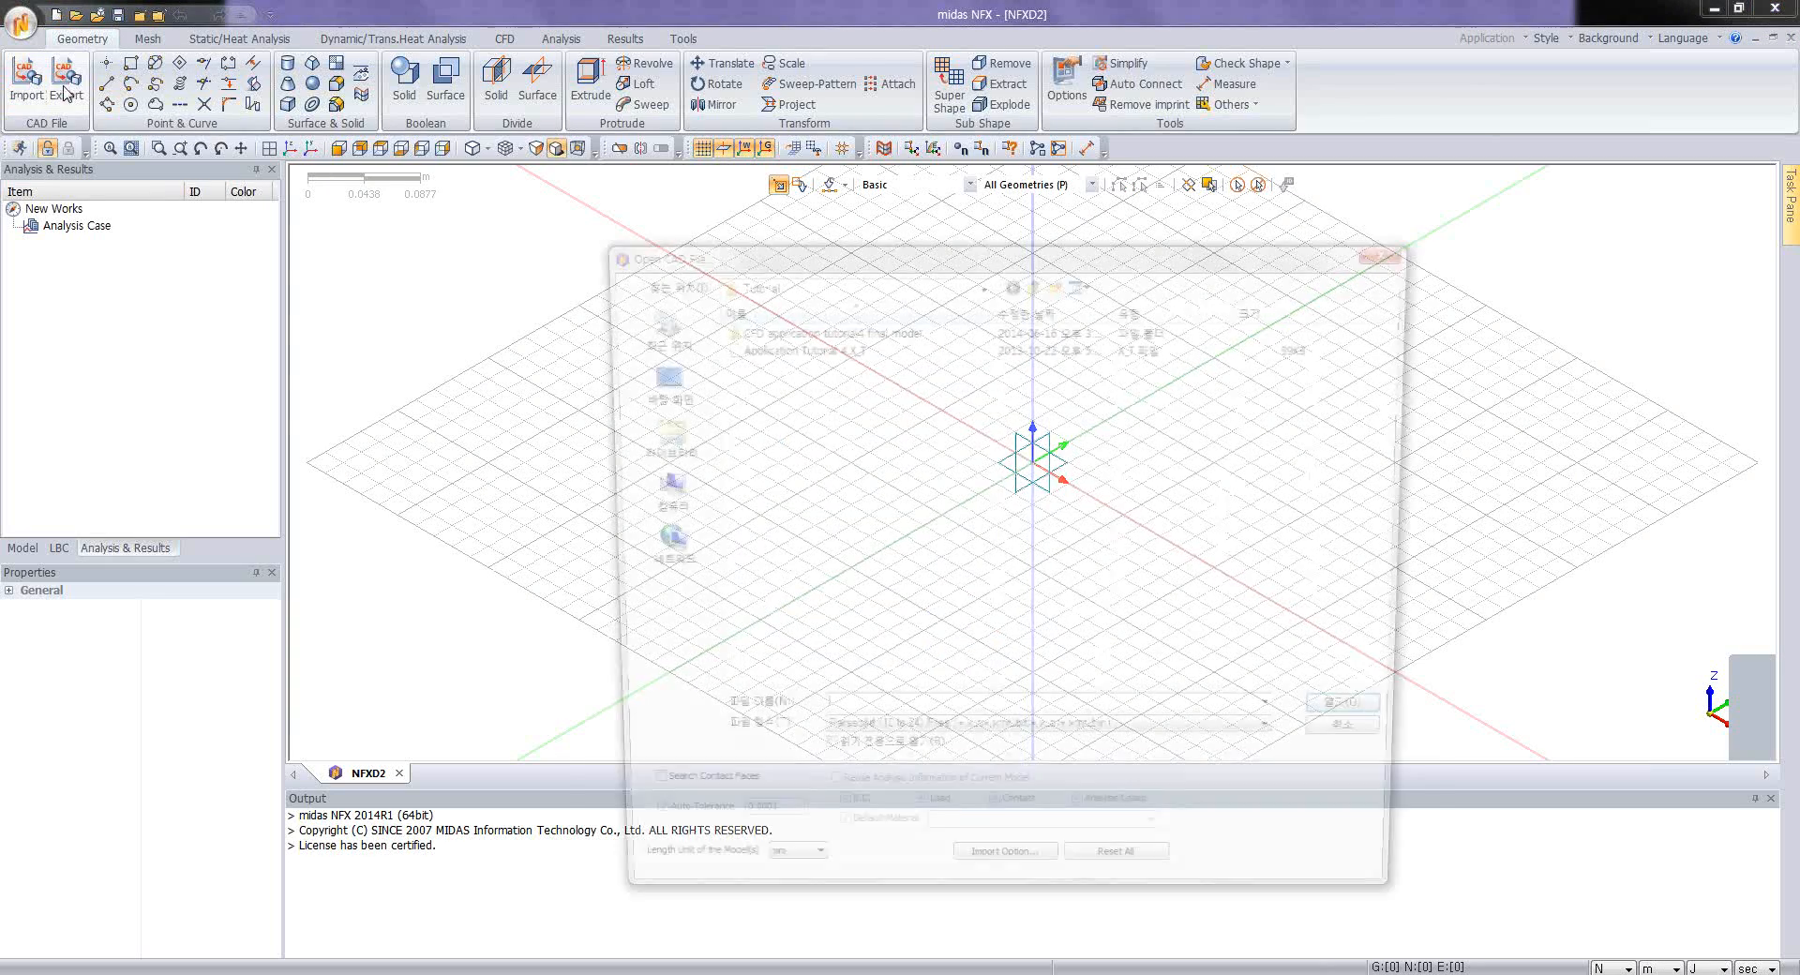
left_click(818, 347)
left_click(1341, 722)
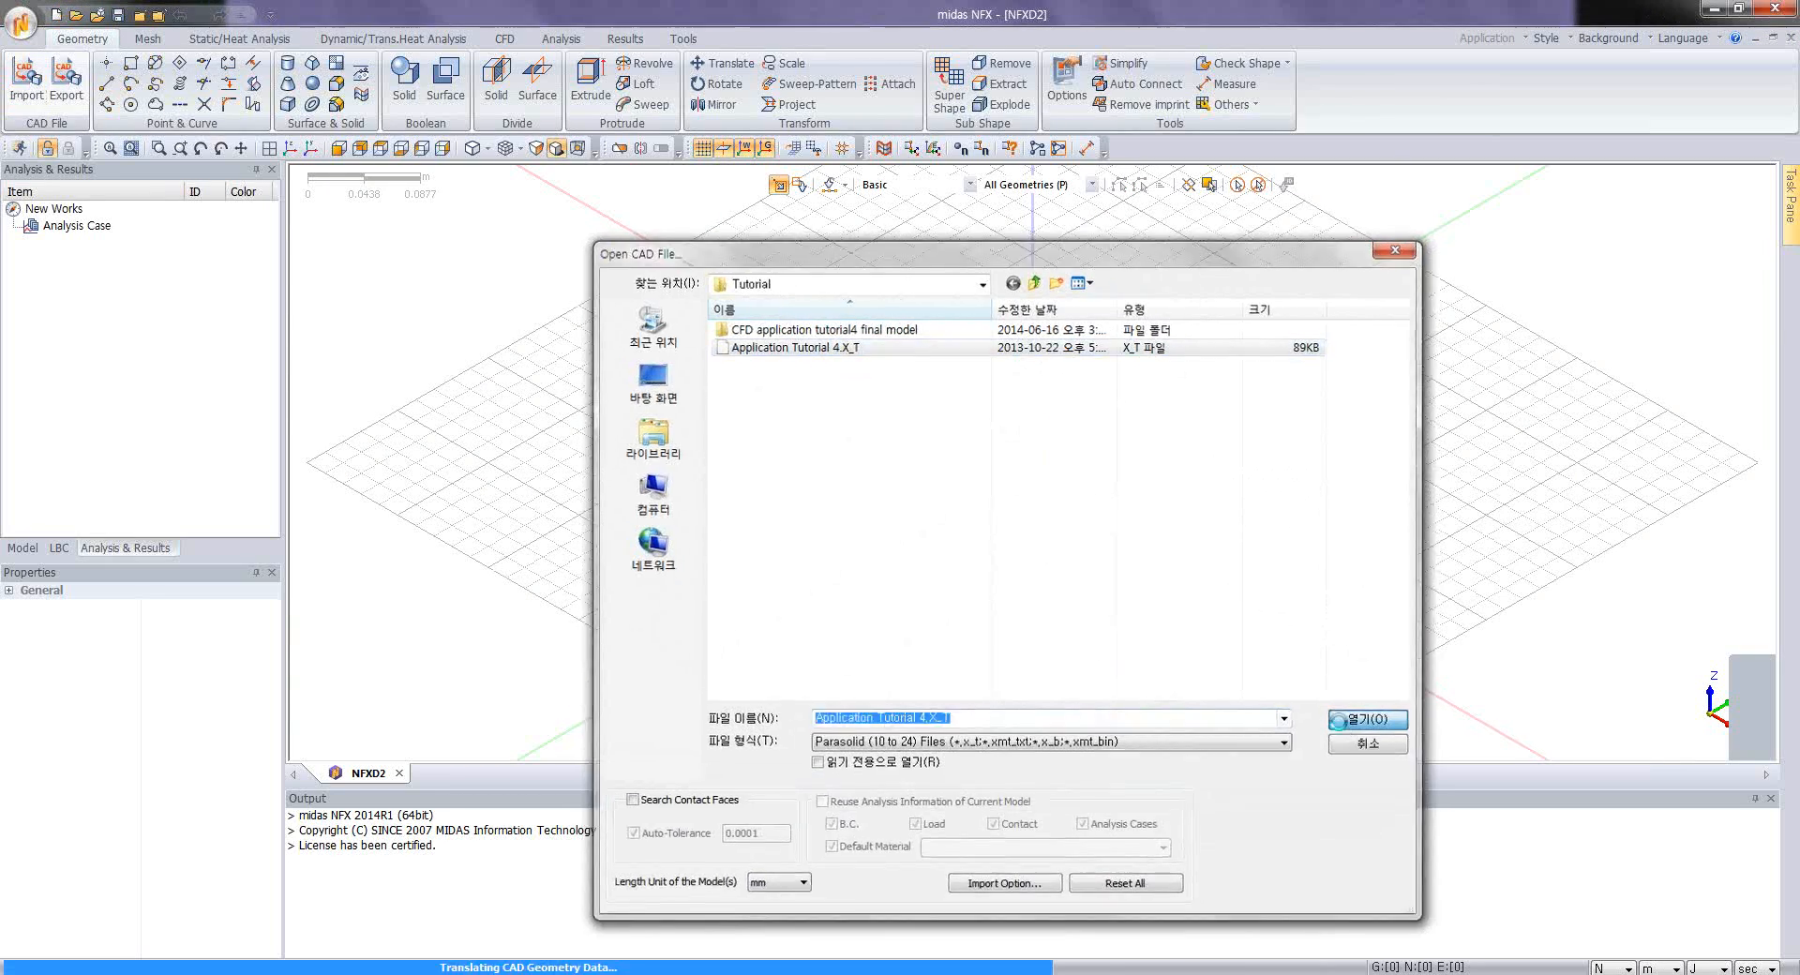
Step: Examine the imported enclosure from several sides, including its rectangular and circular openings and the parts inside
middle_click_drag(997, 503, 869, 490)
scroll(1012, 518, "up", 3)
middle_click_drag(1156, 373, 1000, 476)
scroll(1083, 484, "up", 5)
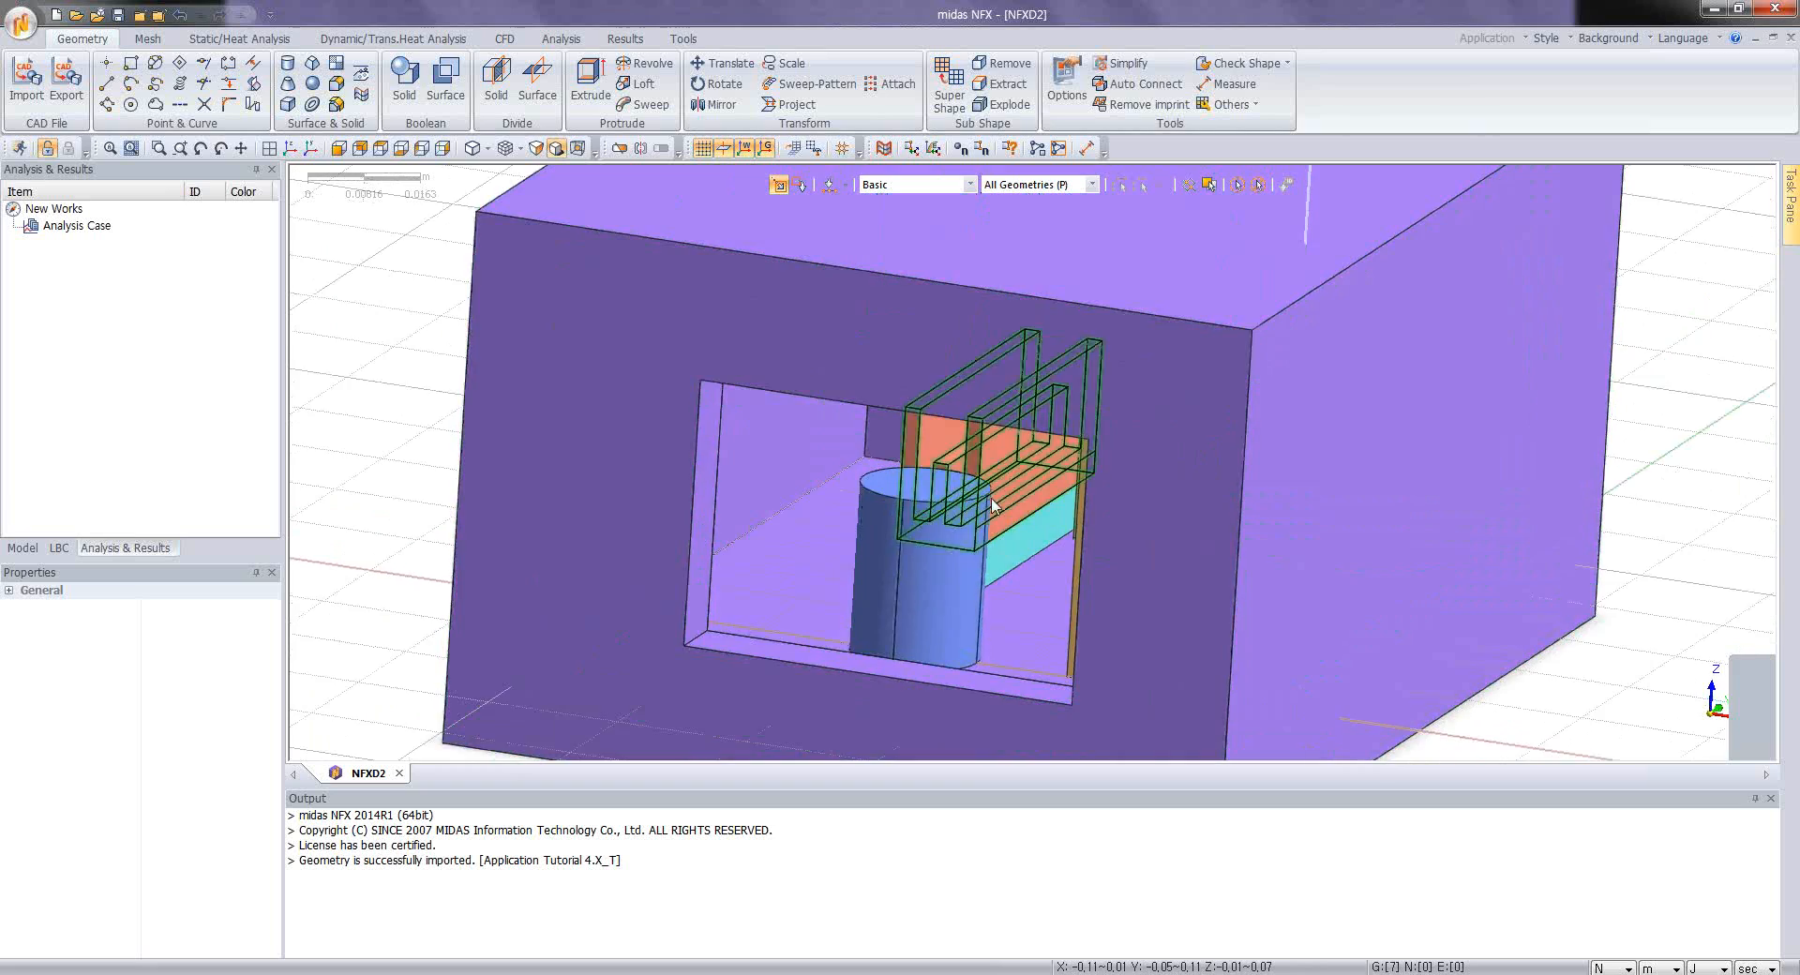
middle_click_drag(1009, 547, 1053, 554)
scroll(972, 531, "down", 5)
middle_click_drag(994, 454, 764, 593)
middle_click_drag(1056, 645, 1168, 446)
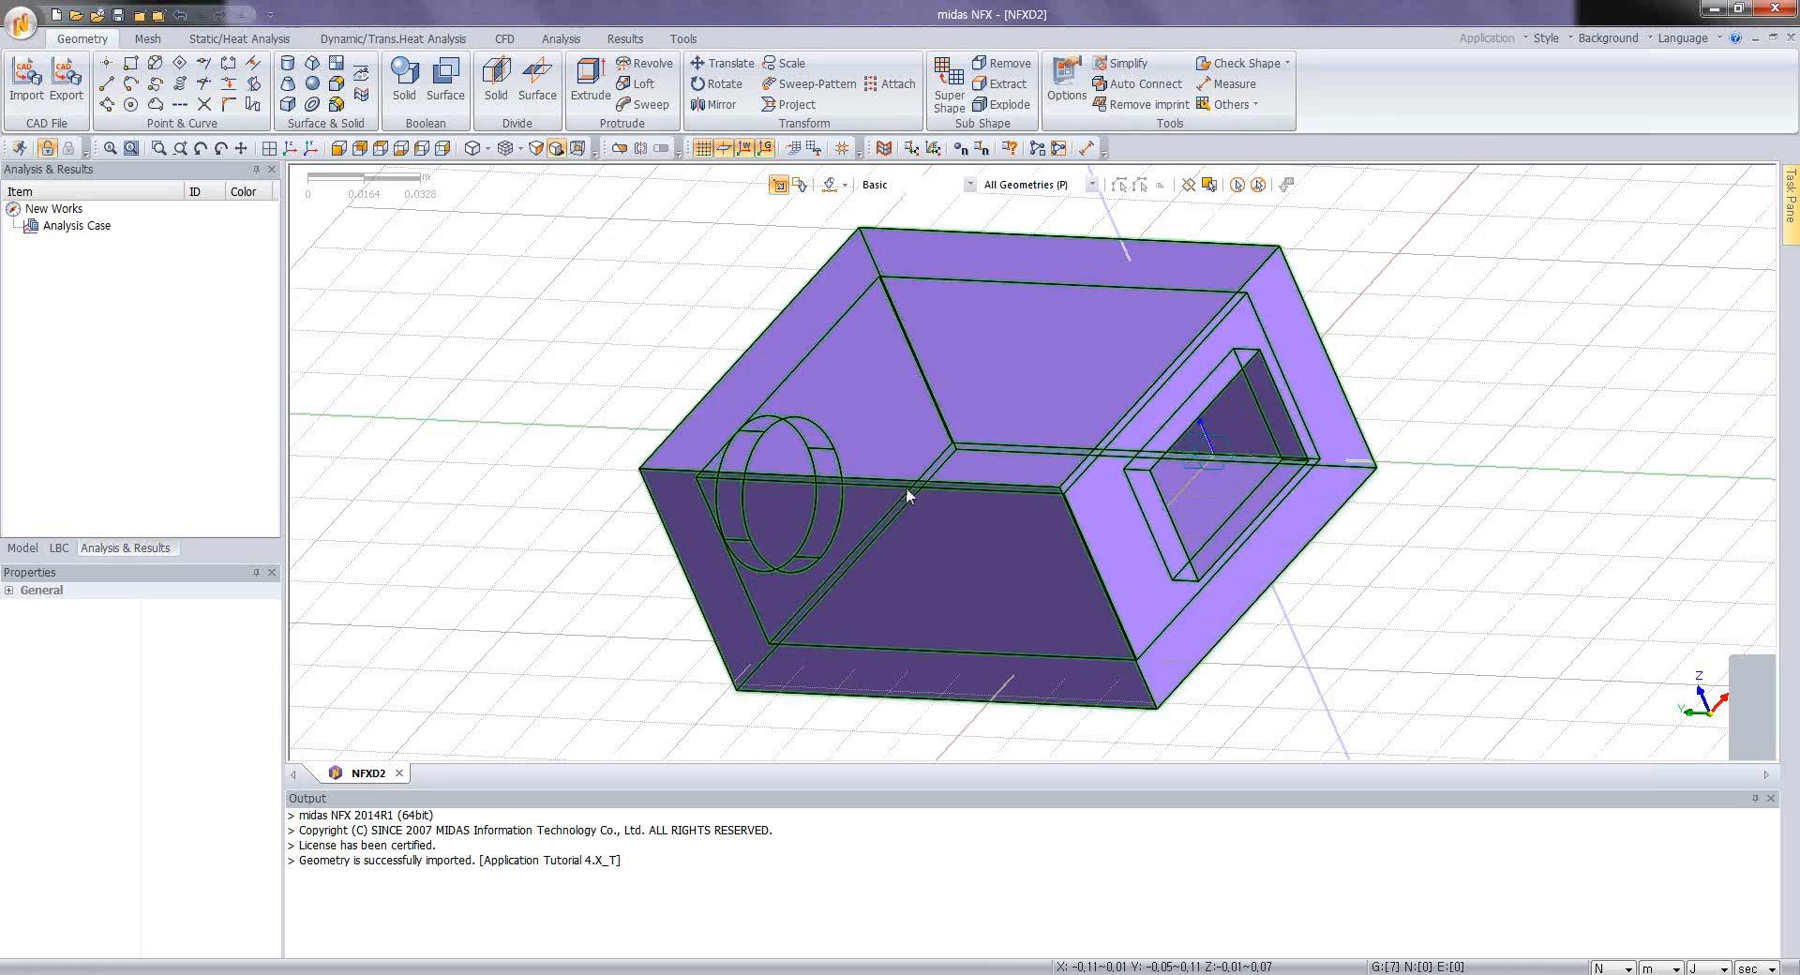
middle_click_drag(905, 487, 1159, 434)
scroll(950, 433, "down", 1)
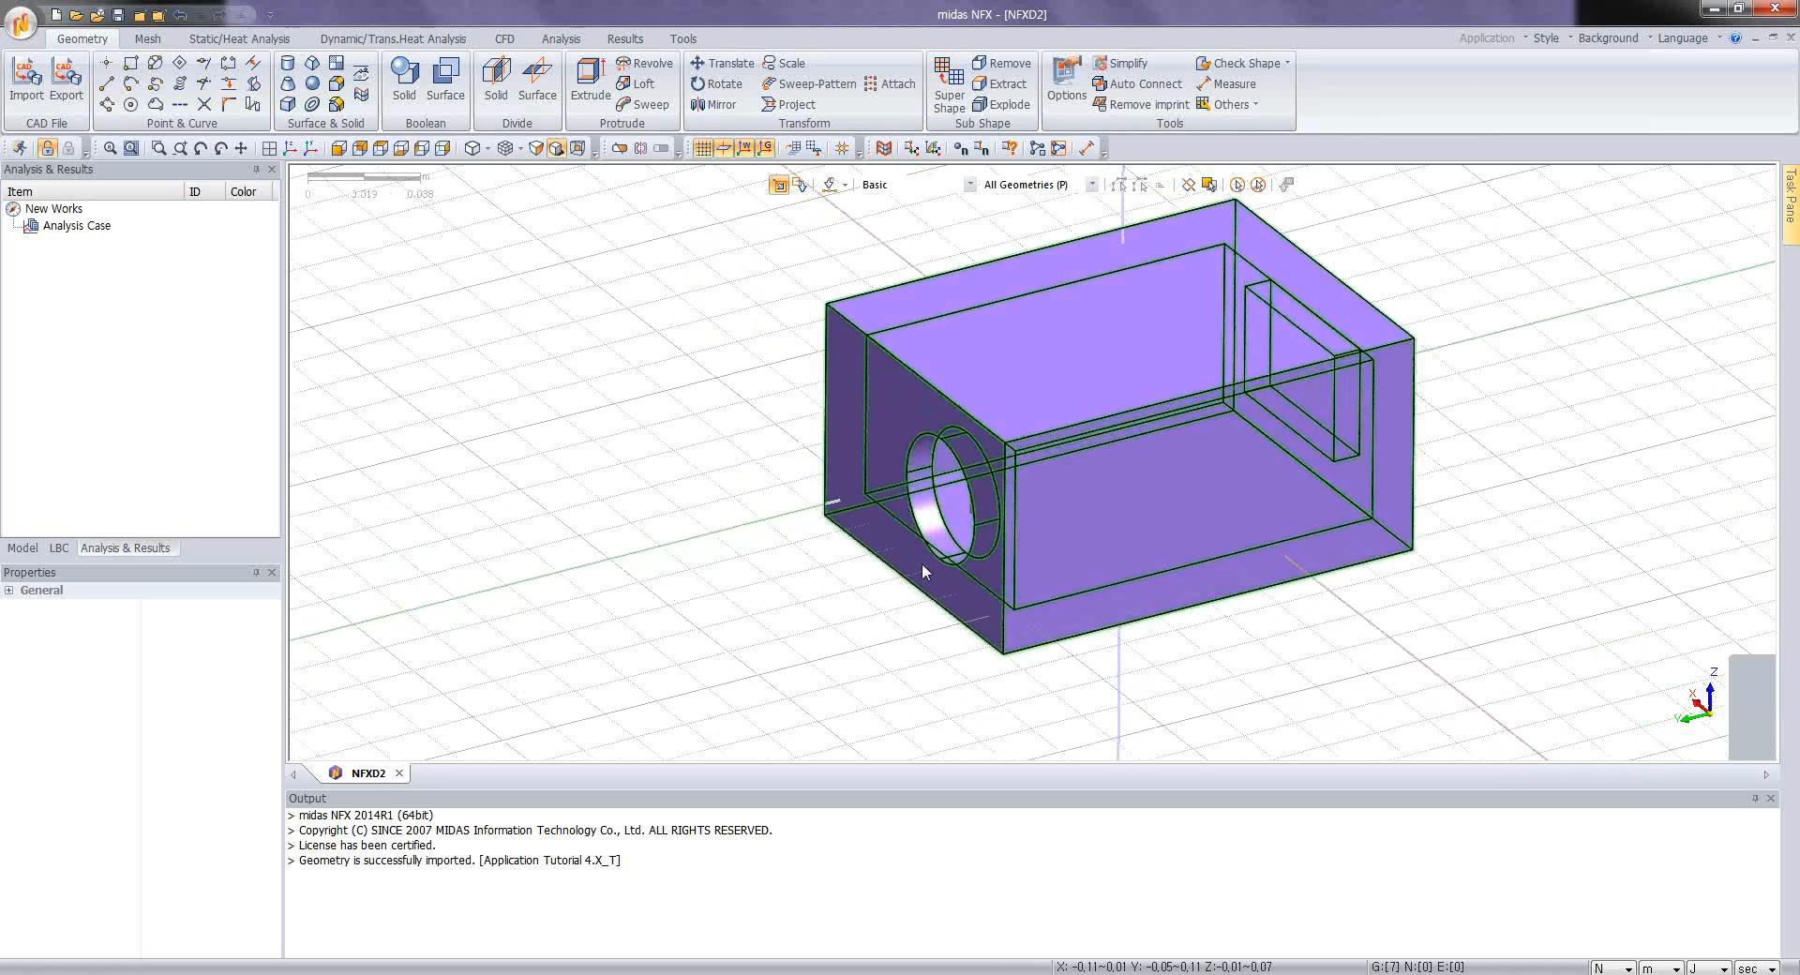
scroll(921, 563, "up", 2)
scroll(857, 435, "down", 3)
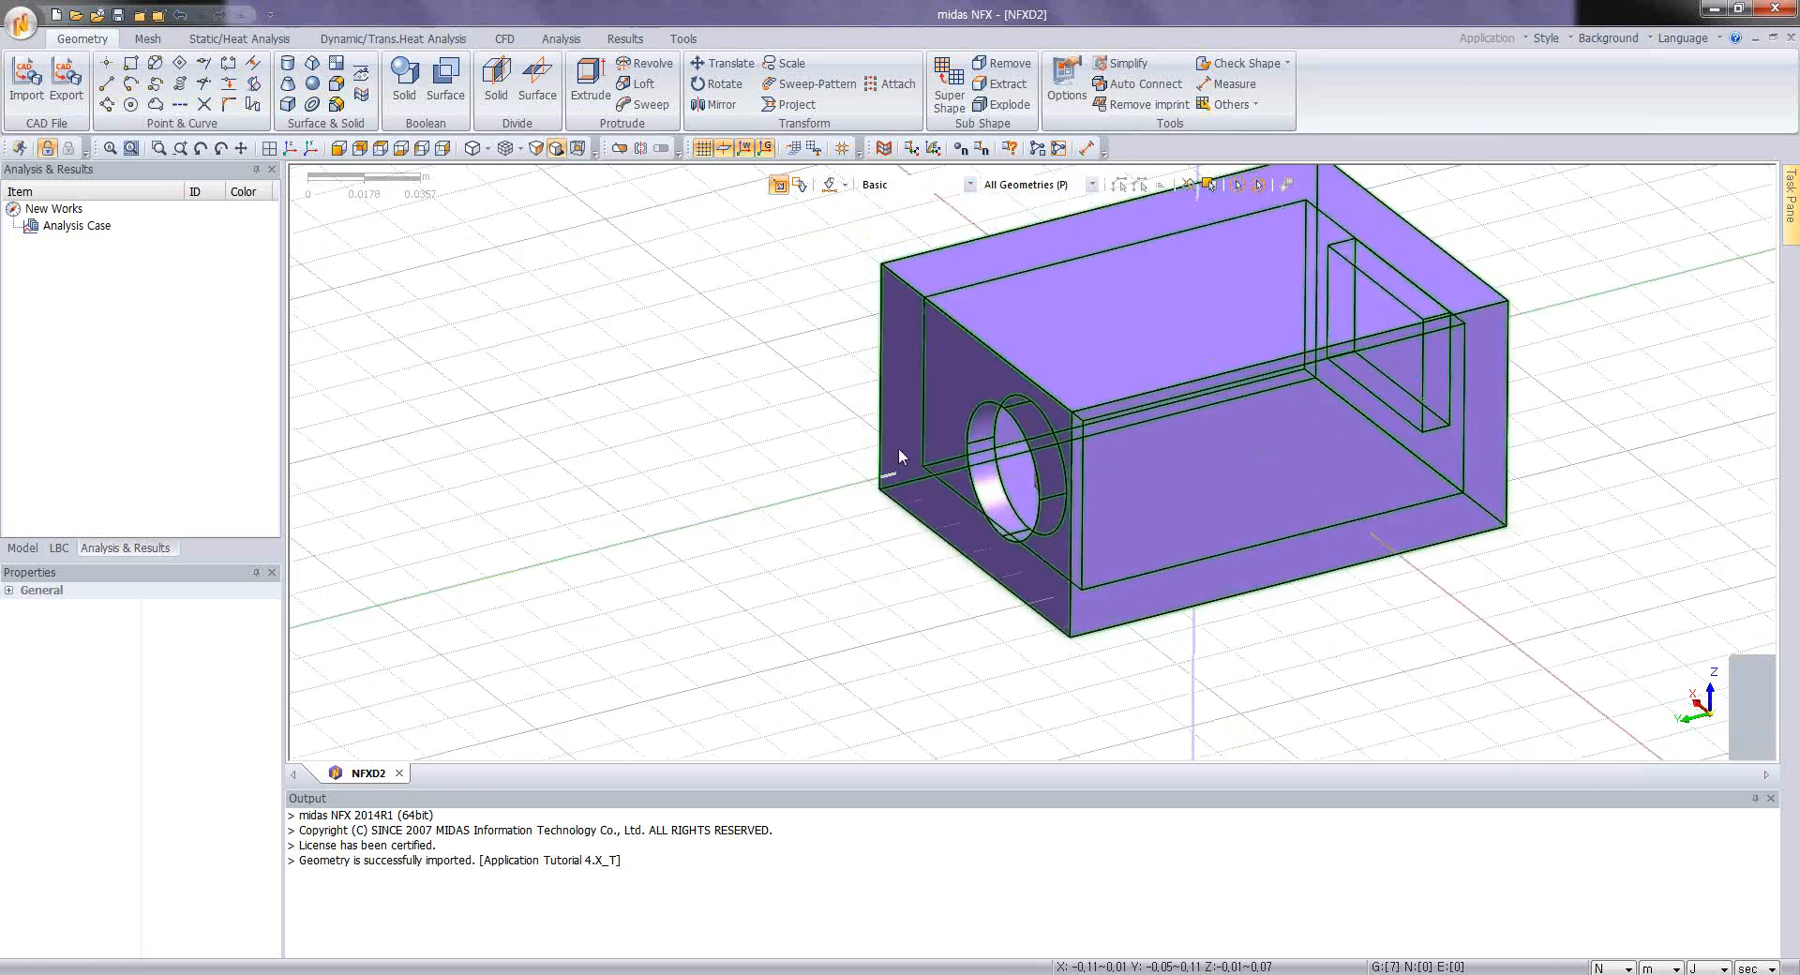
Step: Hide all guiders so that only the imported geometry is displayed
right_click(706, 451)
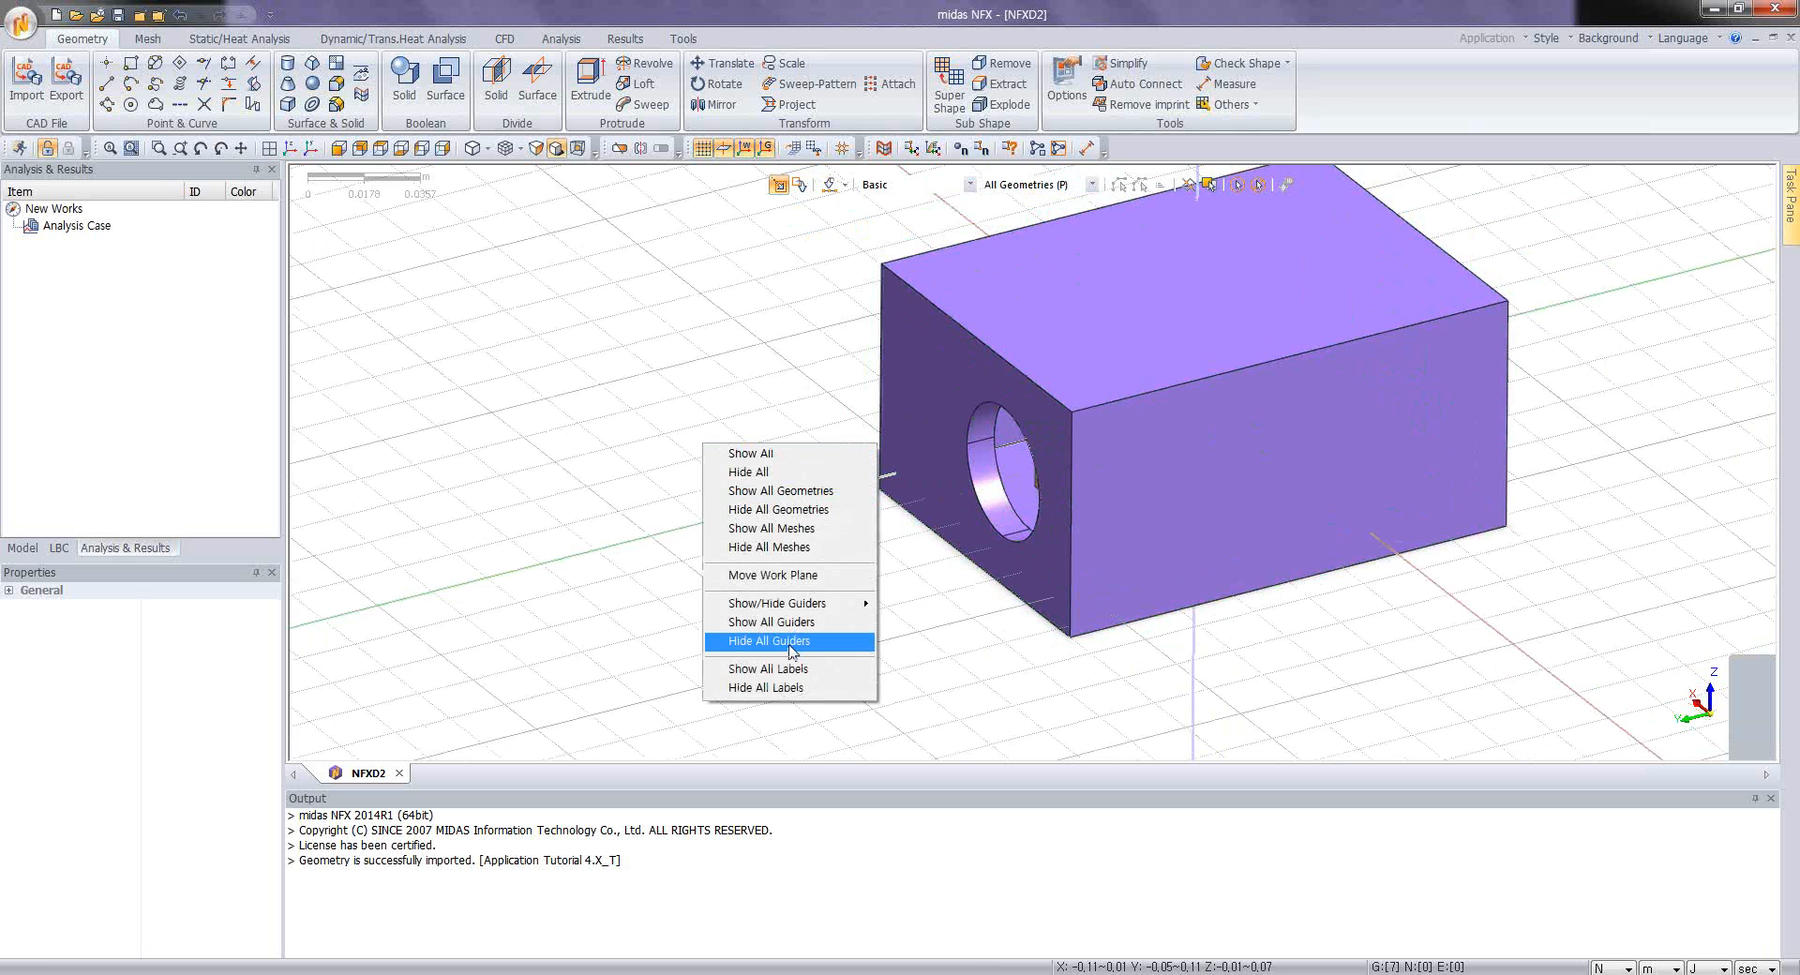
left_click(790, 641)
middle_click_drag(784, 575, 868, 590)
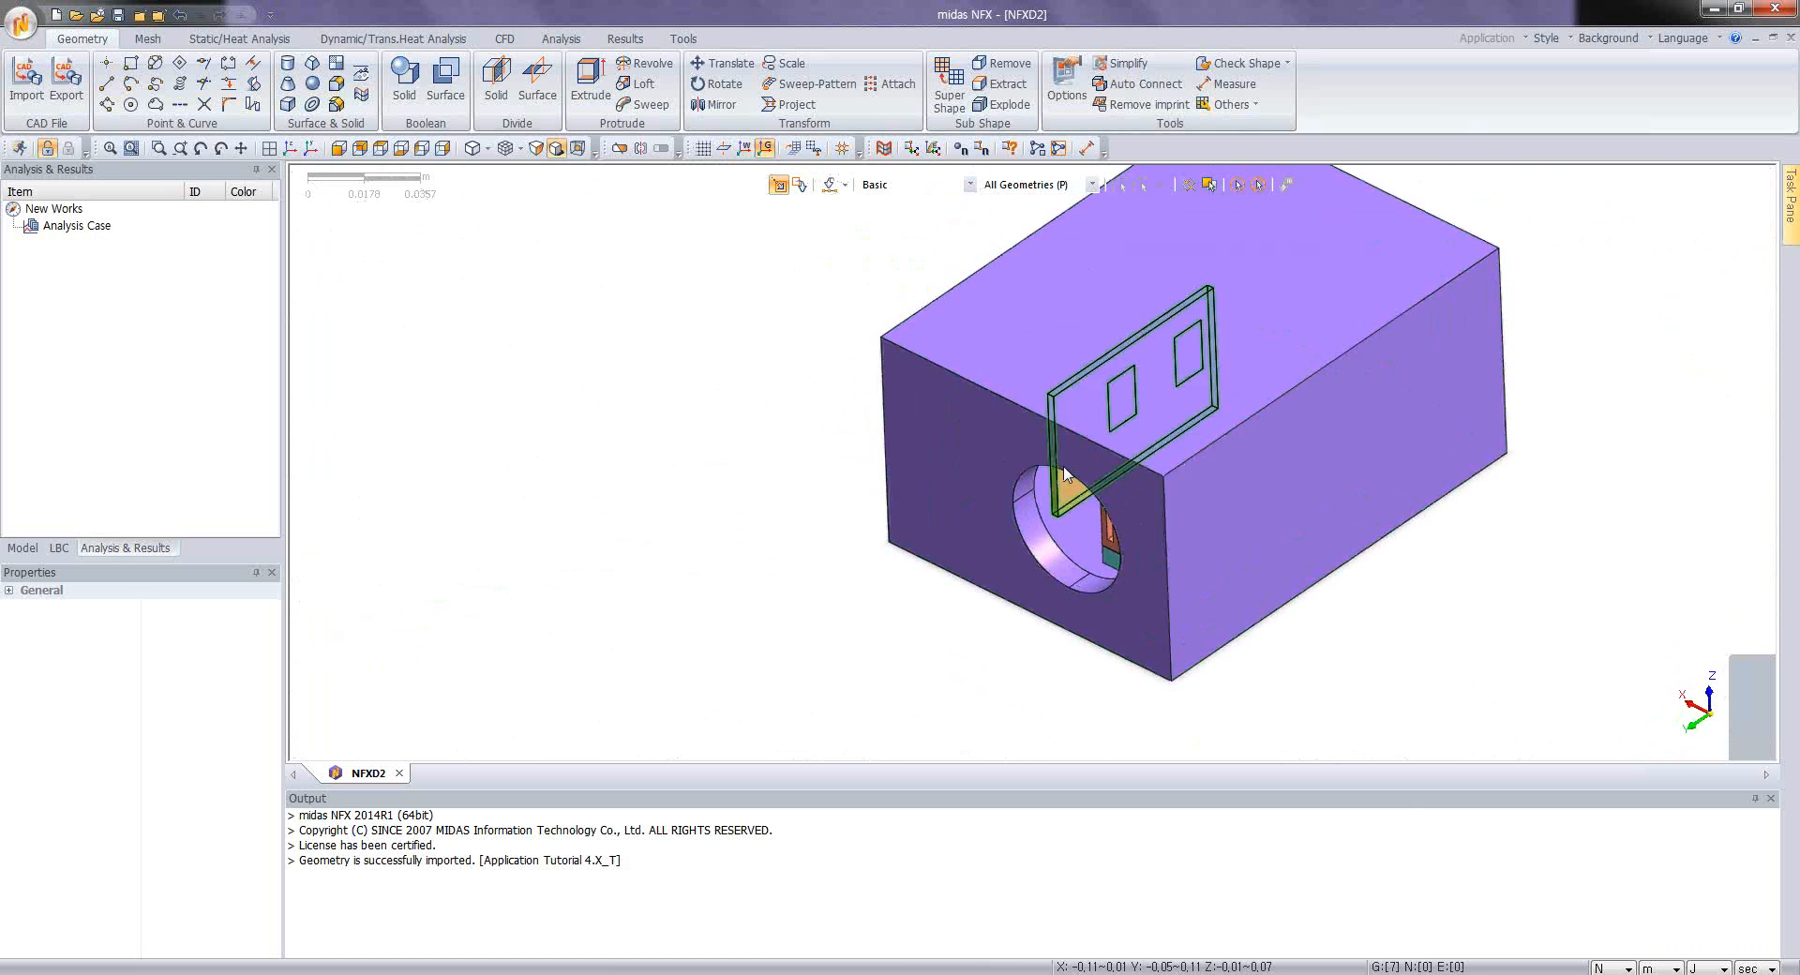
middle_click_drag(1396, 307, 1347, 342)
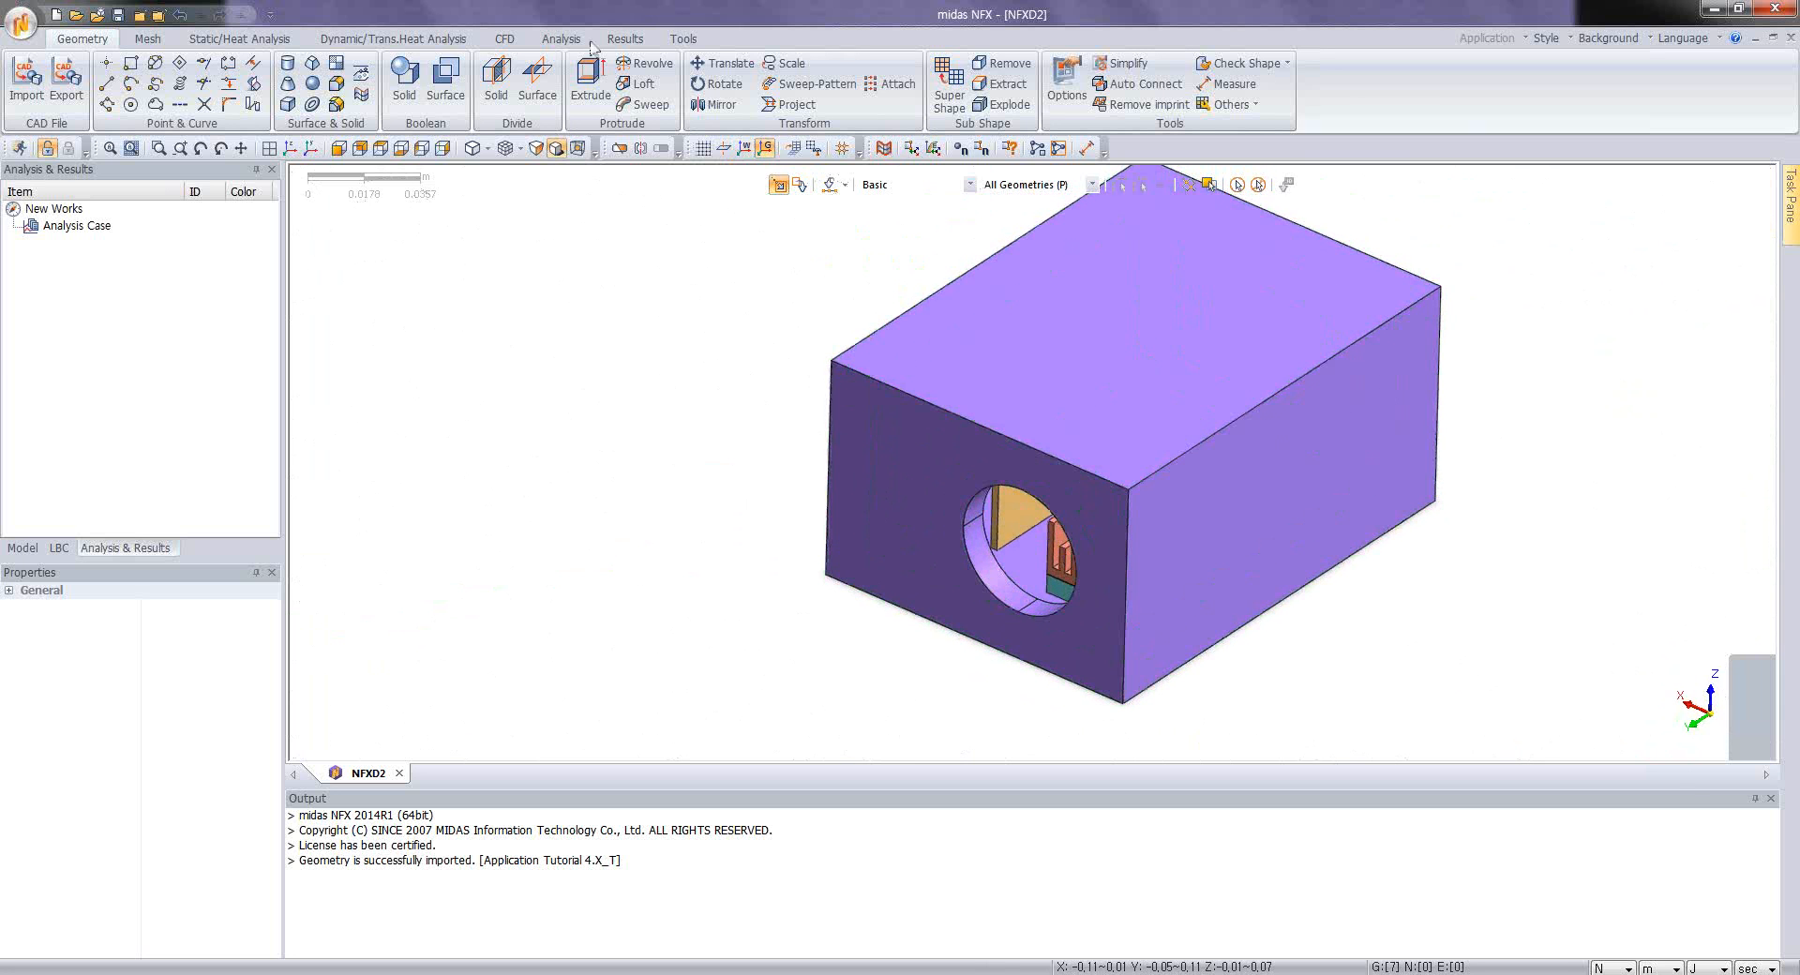
Step: Make a face in Geometry Set-1 from the outer edges of the enclosure's circular opening, with a tolerance of 1e-007 m
left_click(338, 62)
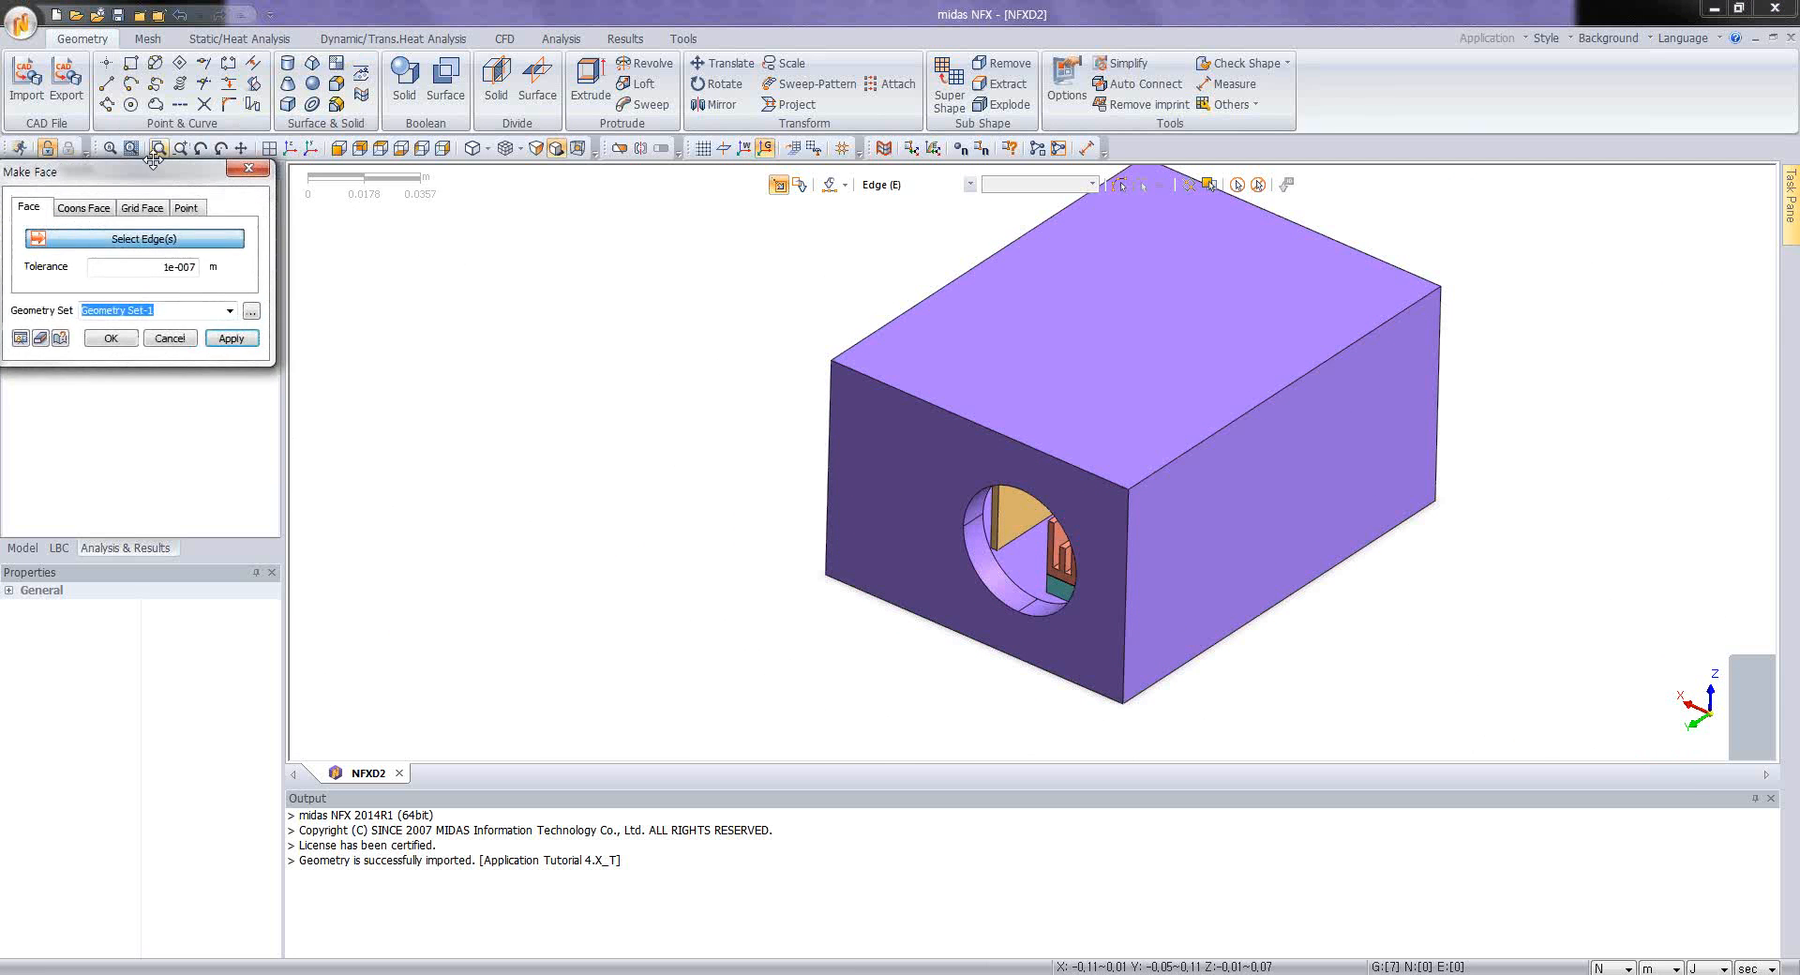
left_click_drag(142, 167, 450, 339)
left_click(994, 599)
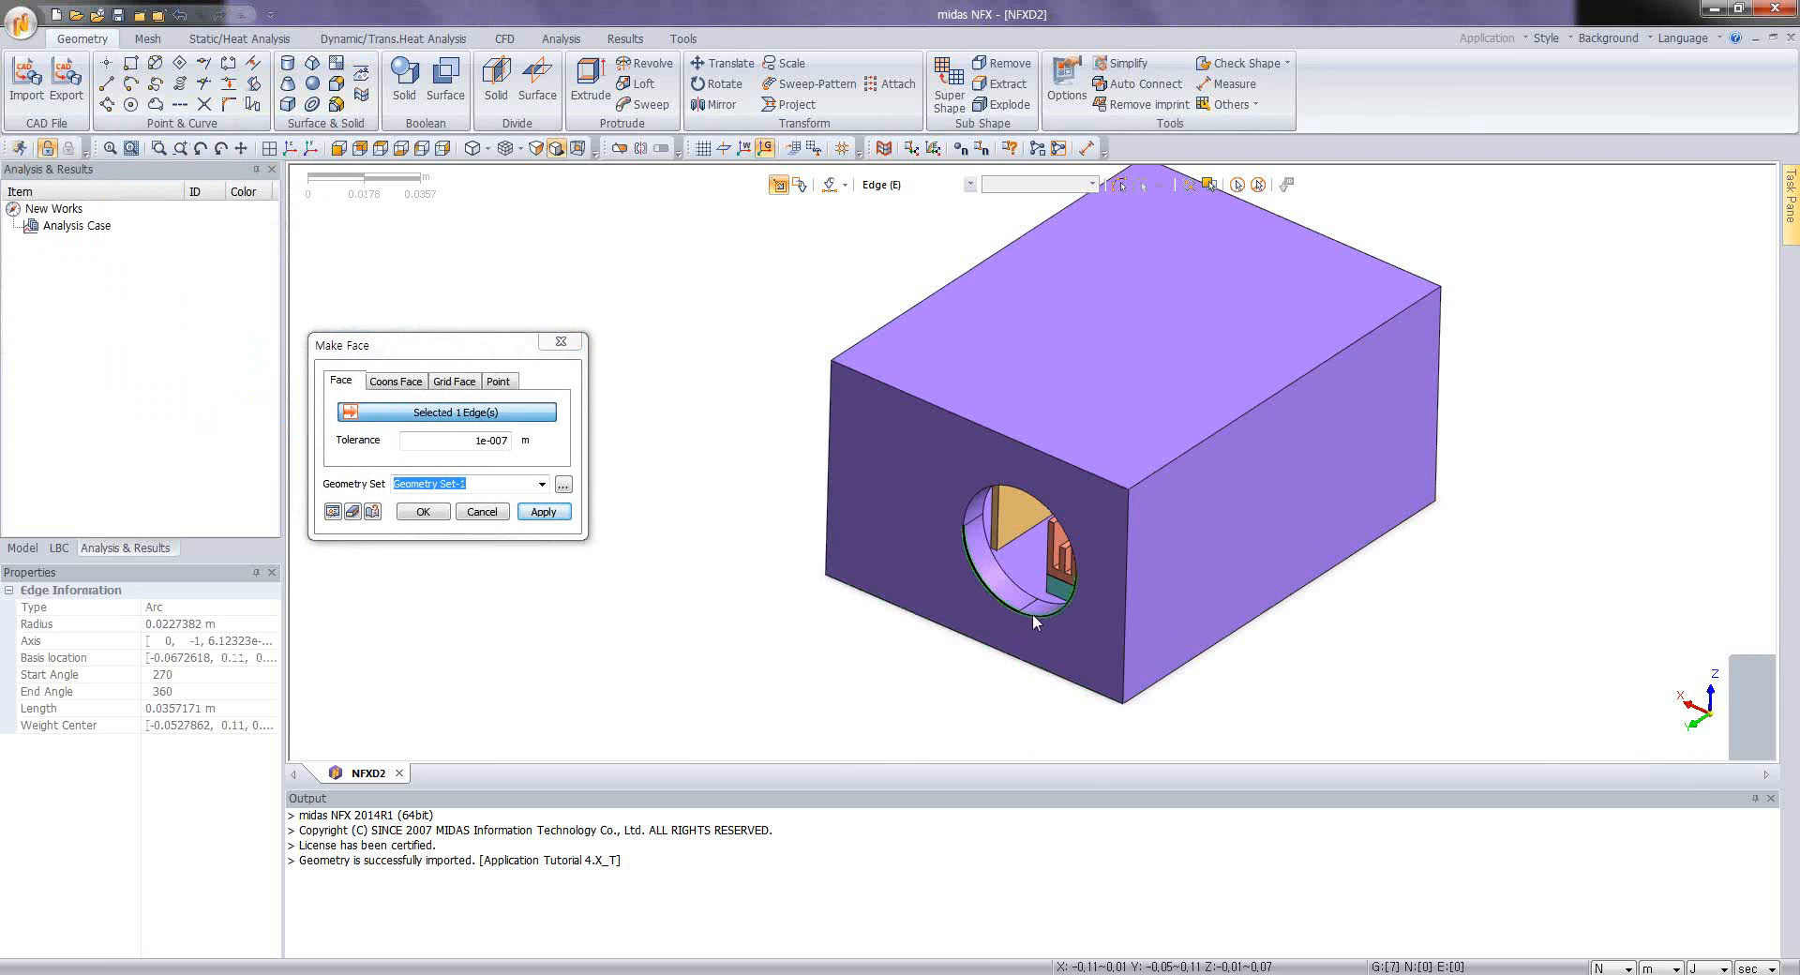
left_click(1034, 613)
left_click(1072, 531)
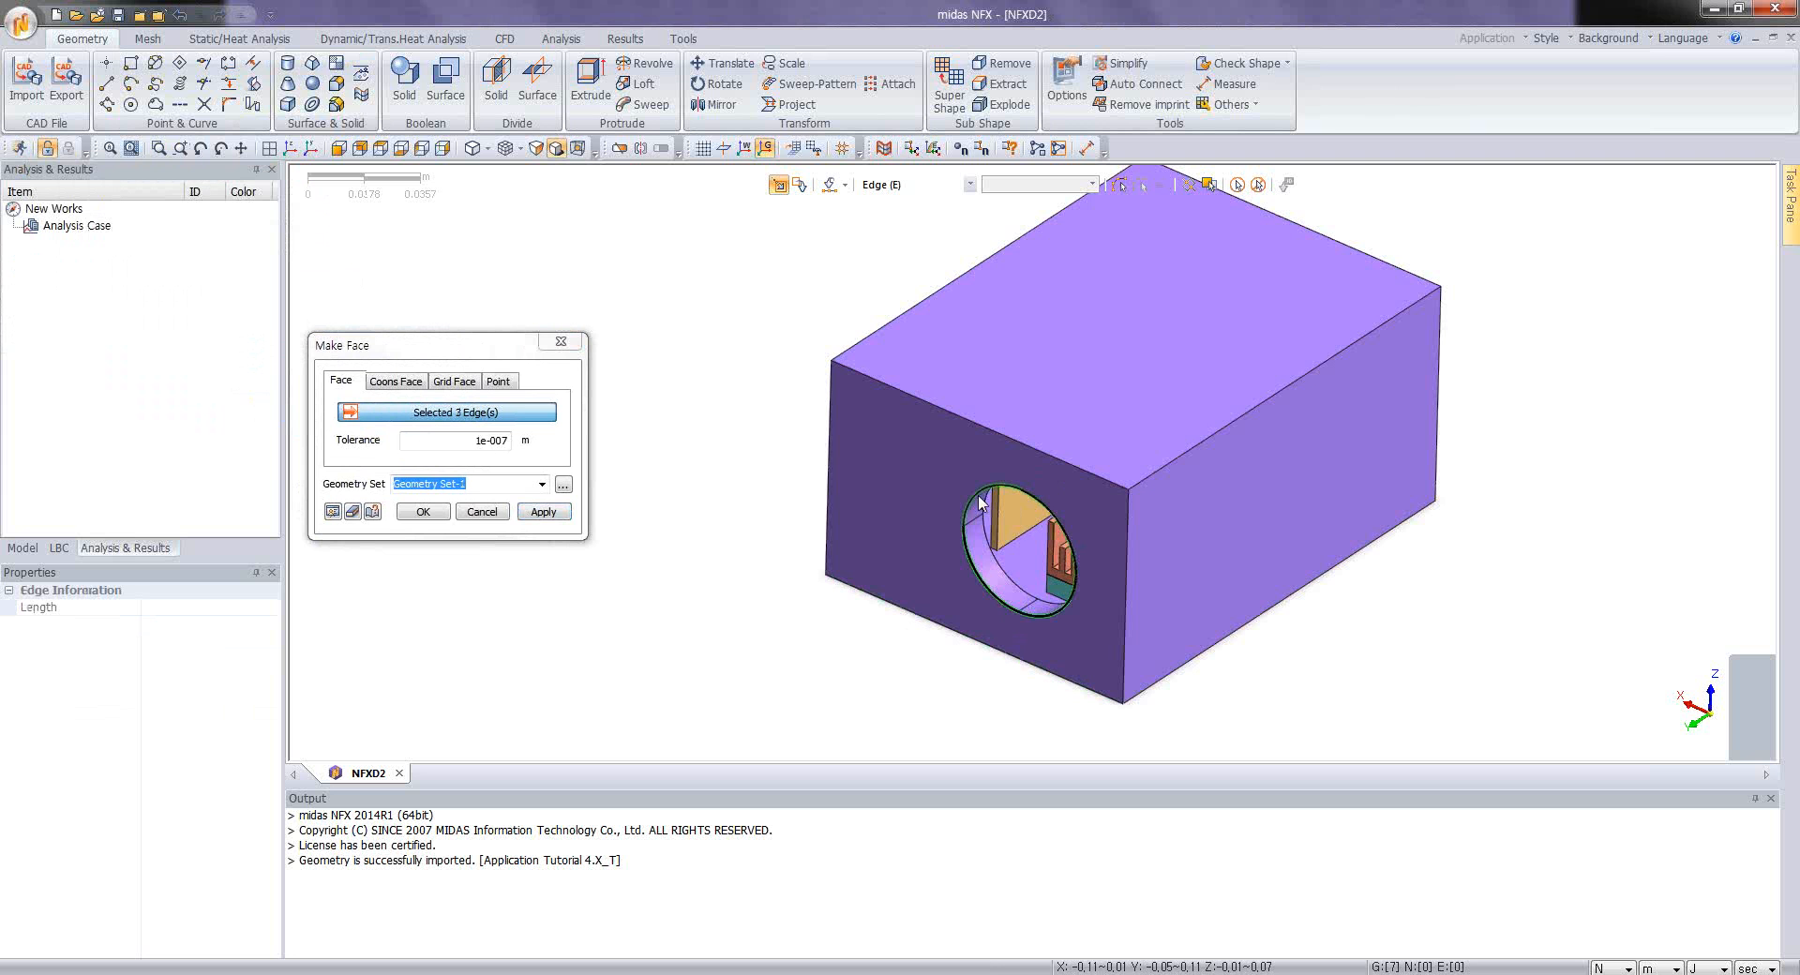
left_click(541, 511)
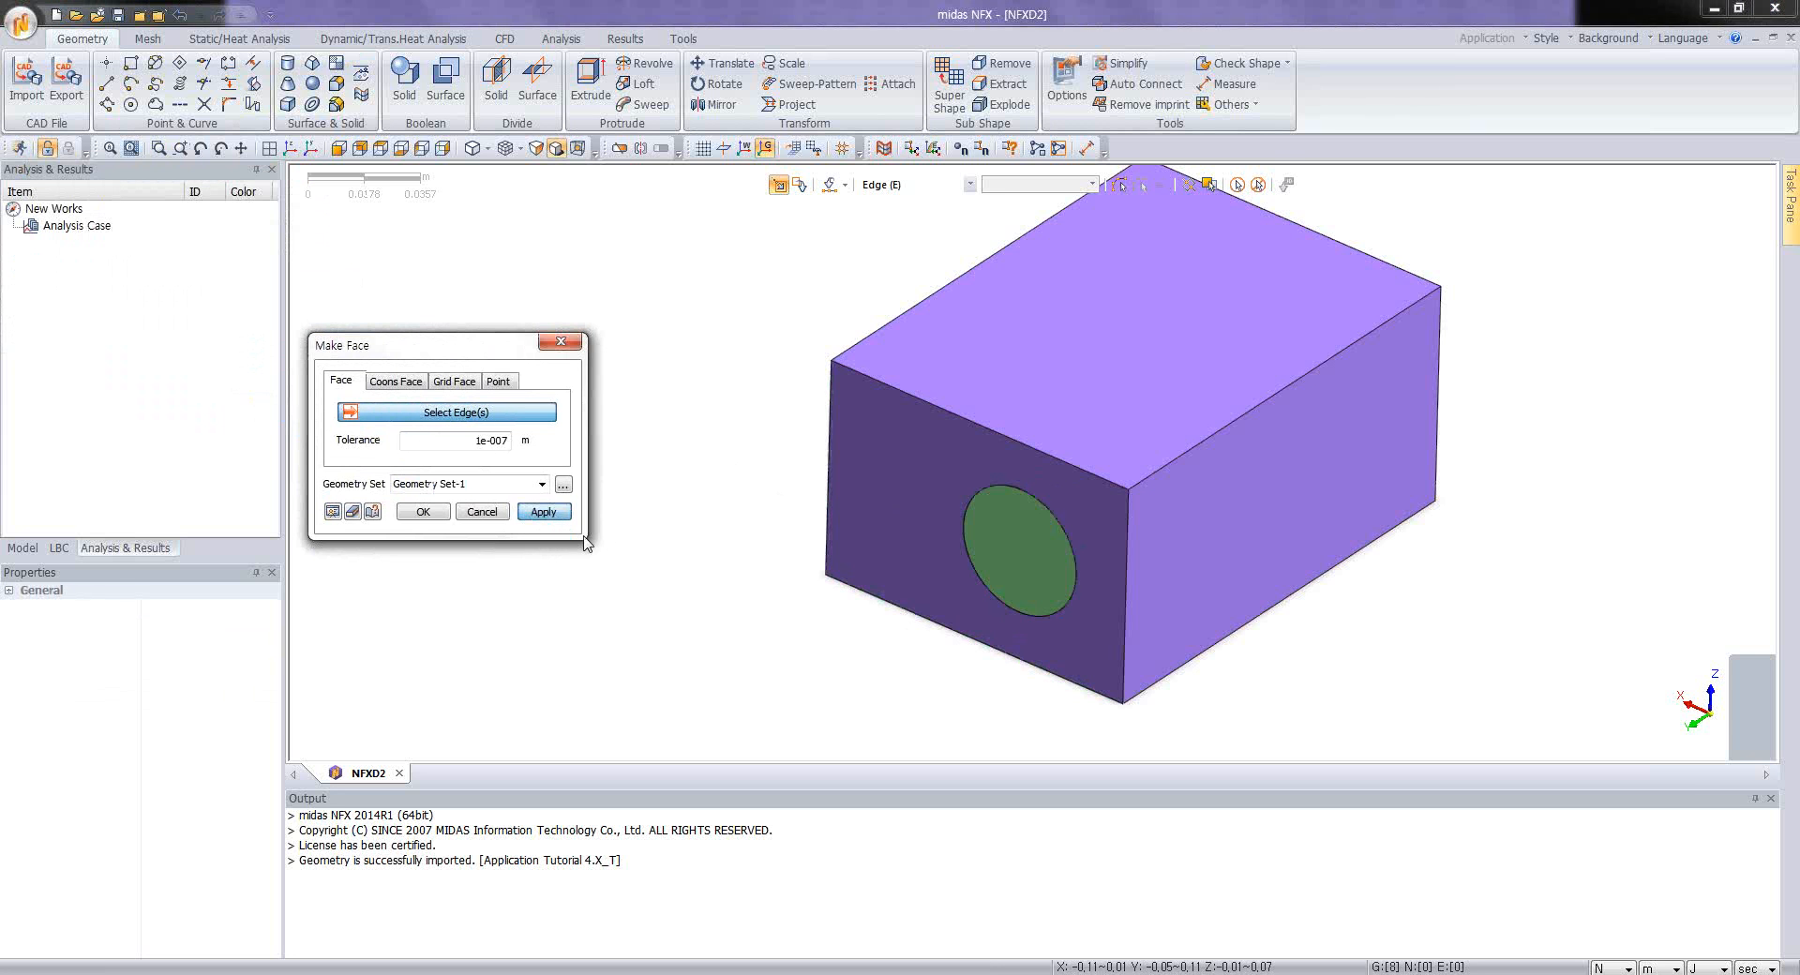
Step: Make a face in Geometry Set-1 from the outer edges of the rectangular opening at the enclosure's opposite end
middle_click_drag(1417, 624, 1240, 537)
left_click(1242, 529)
left_click(1353, 600)
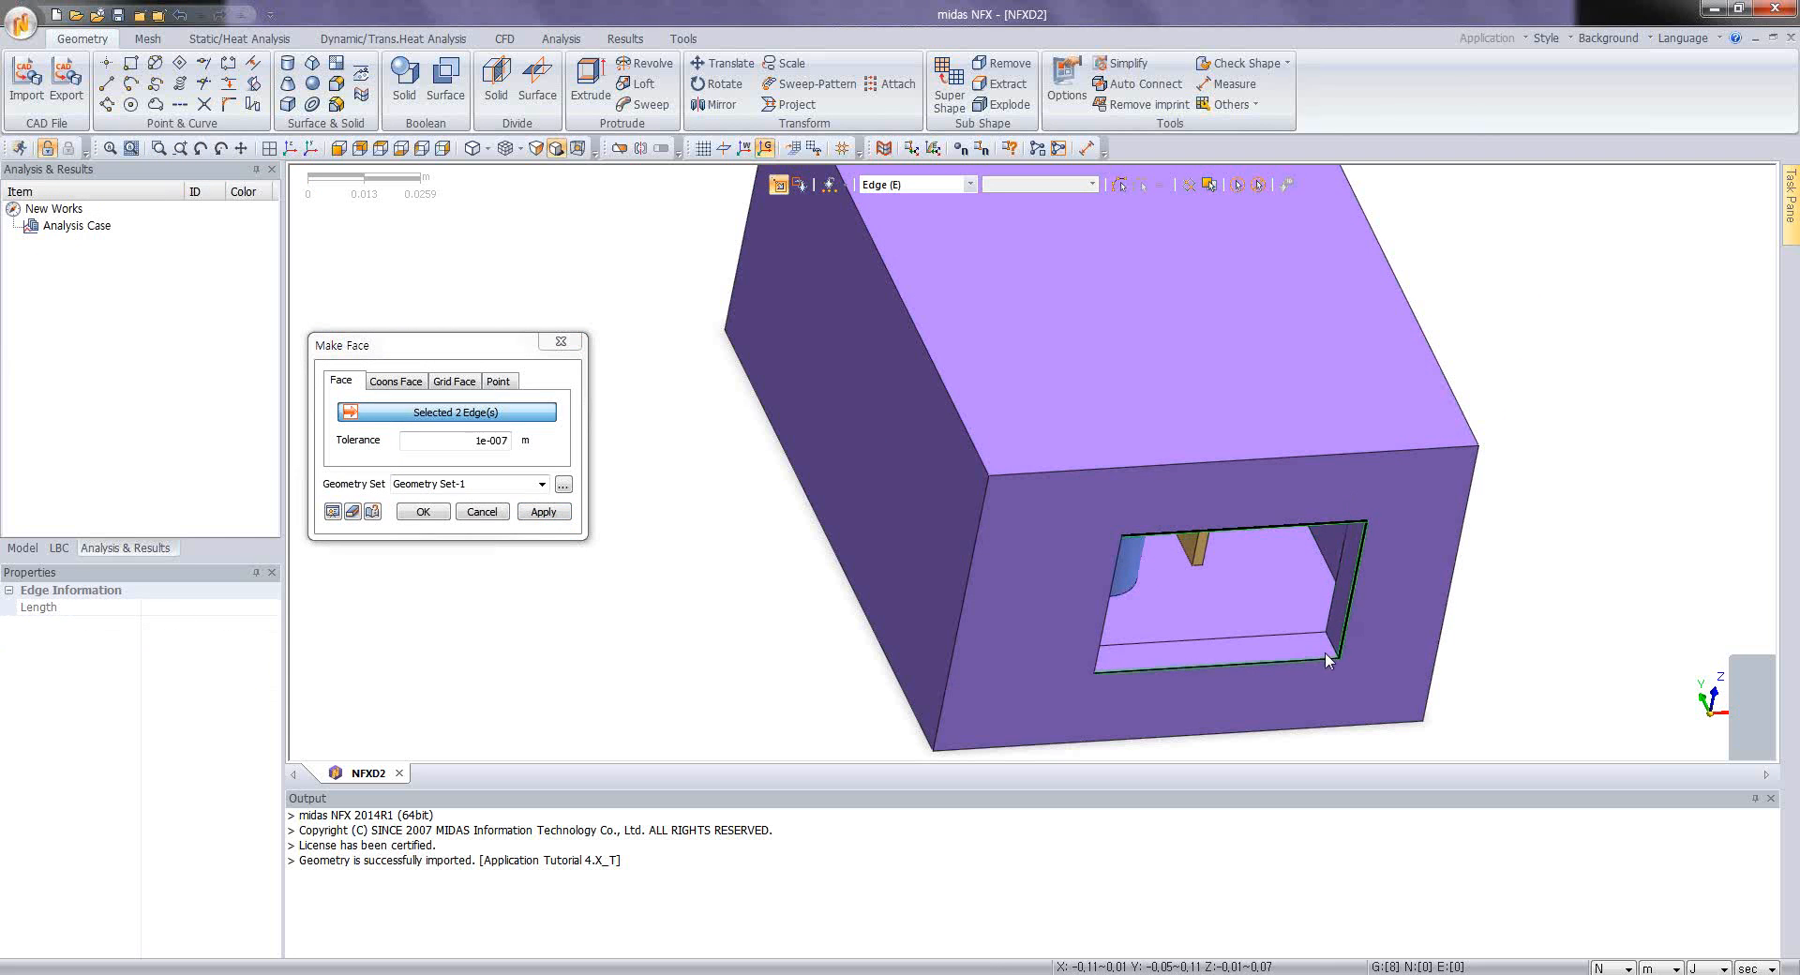
left_click(1322, 657)
left_click(427, 514)
Step: Examine the enclosure from both ends to check the new faces covering its openings
middle_click_drag(600, 560, 1123, 367)
scroll(1123, 368, "up", 1)
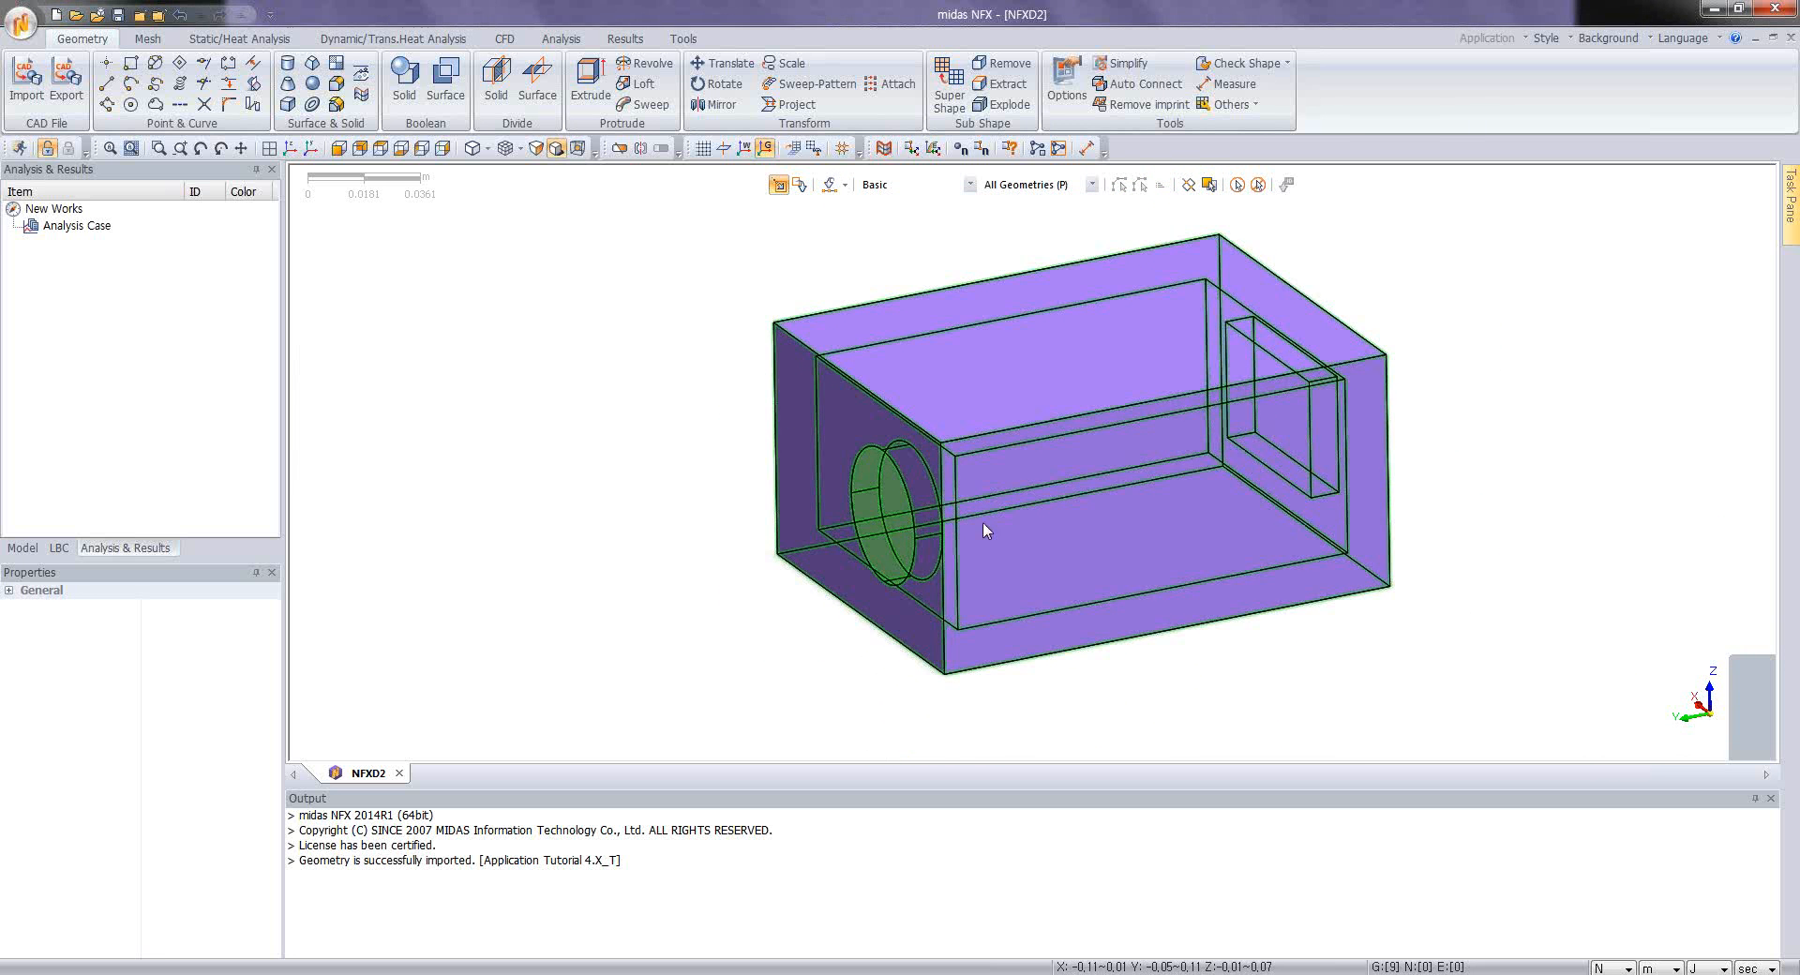
mouse_move(1048, 495)
middle_mouse_down()
mouse_move(1154, 513)
mouse_move(971, 538)
mouse_move(1010, 578)
mouse_move(977, 574)
middle_mouse_up()
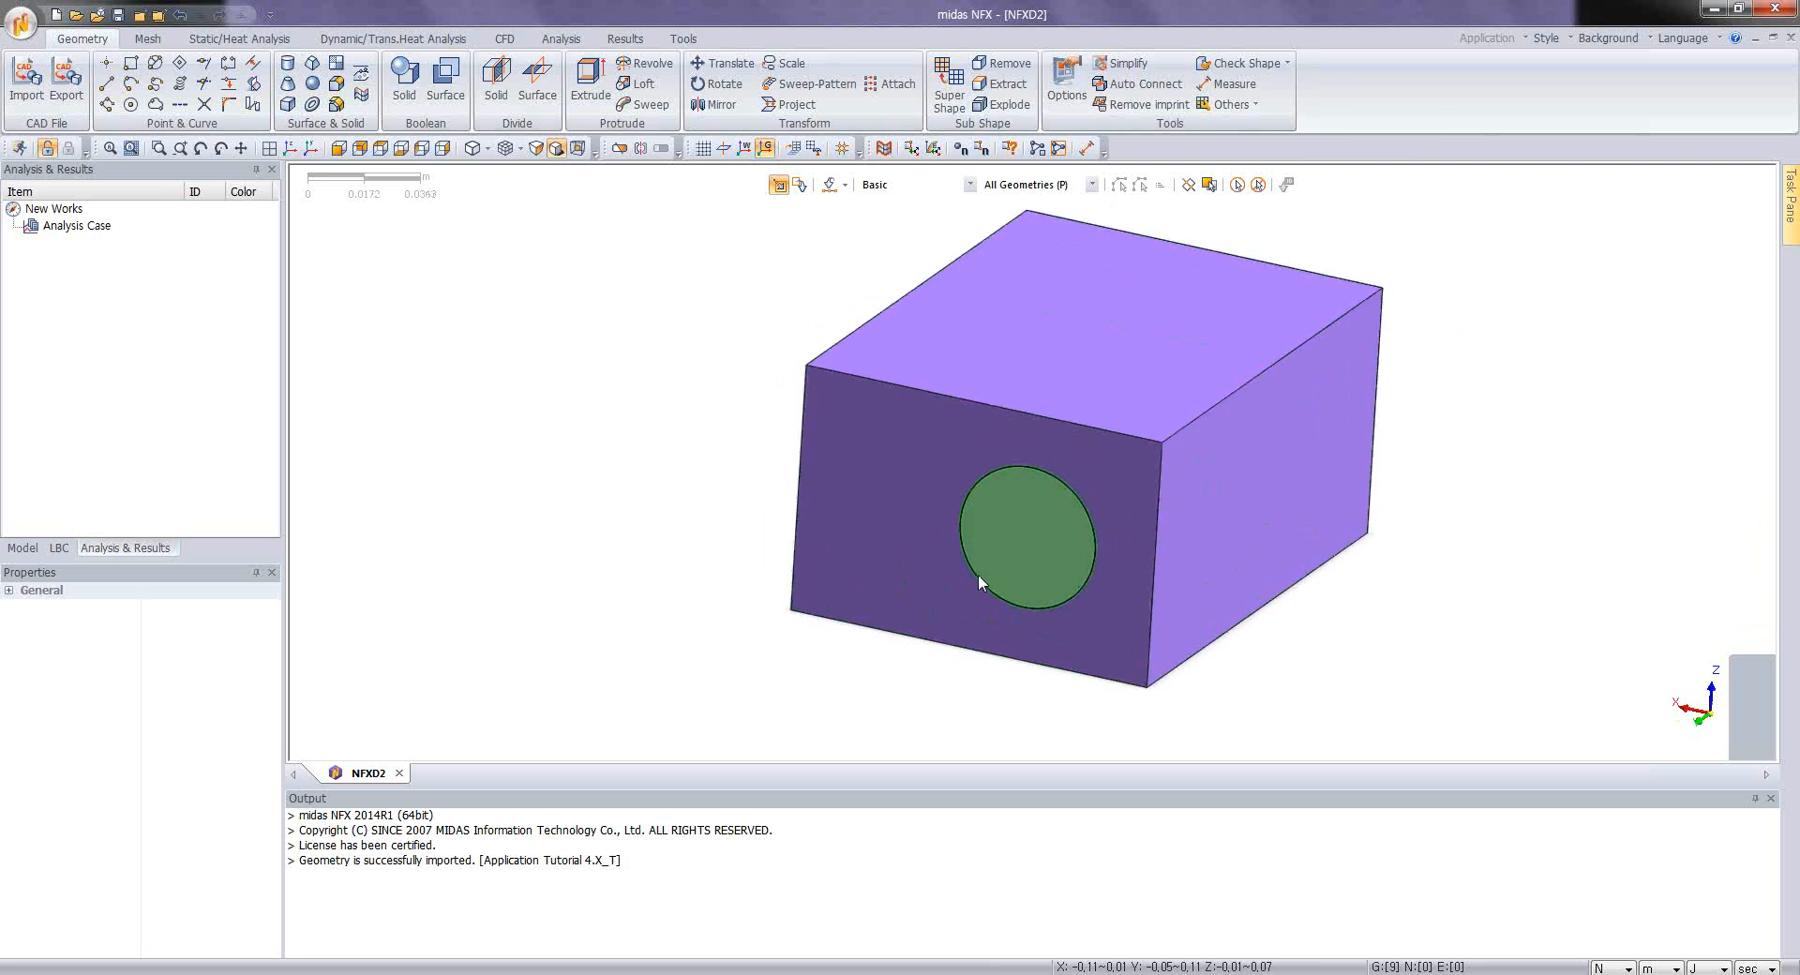
scroll(977, 574, "up", 3)
scroll(1149, 444, "down", 3)
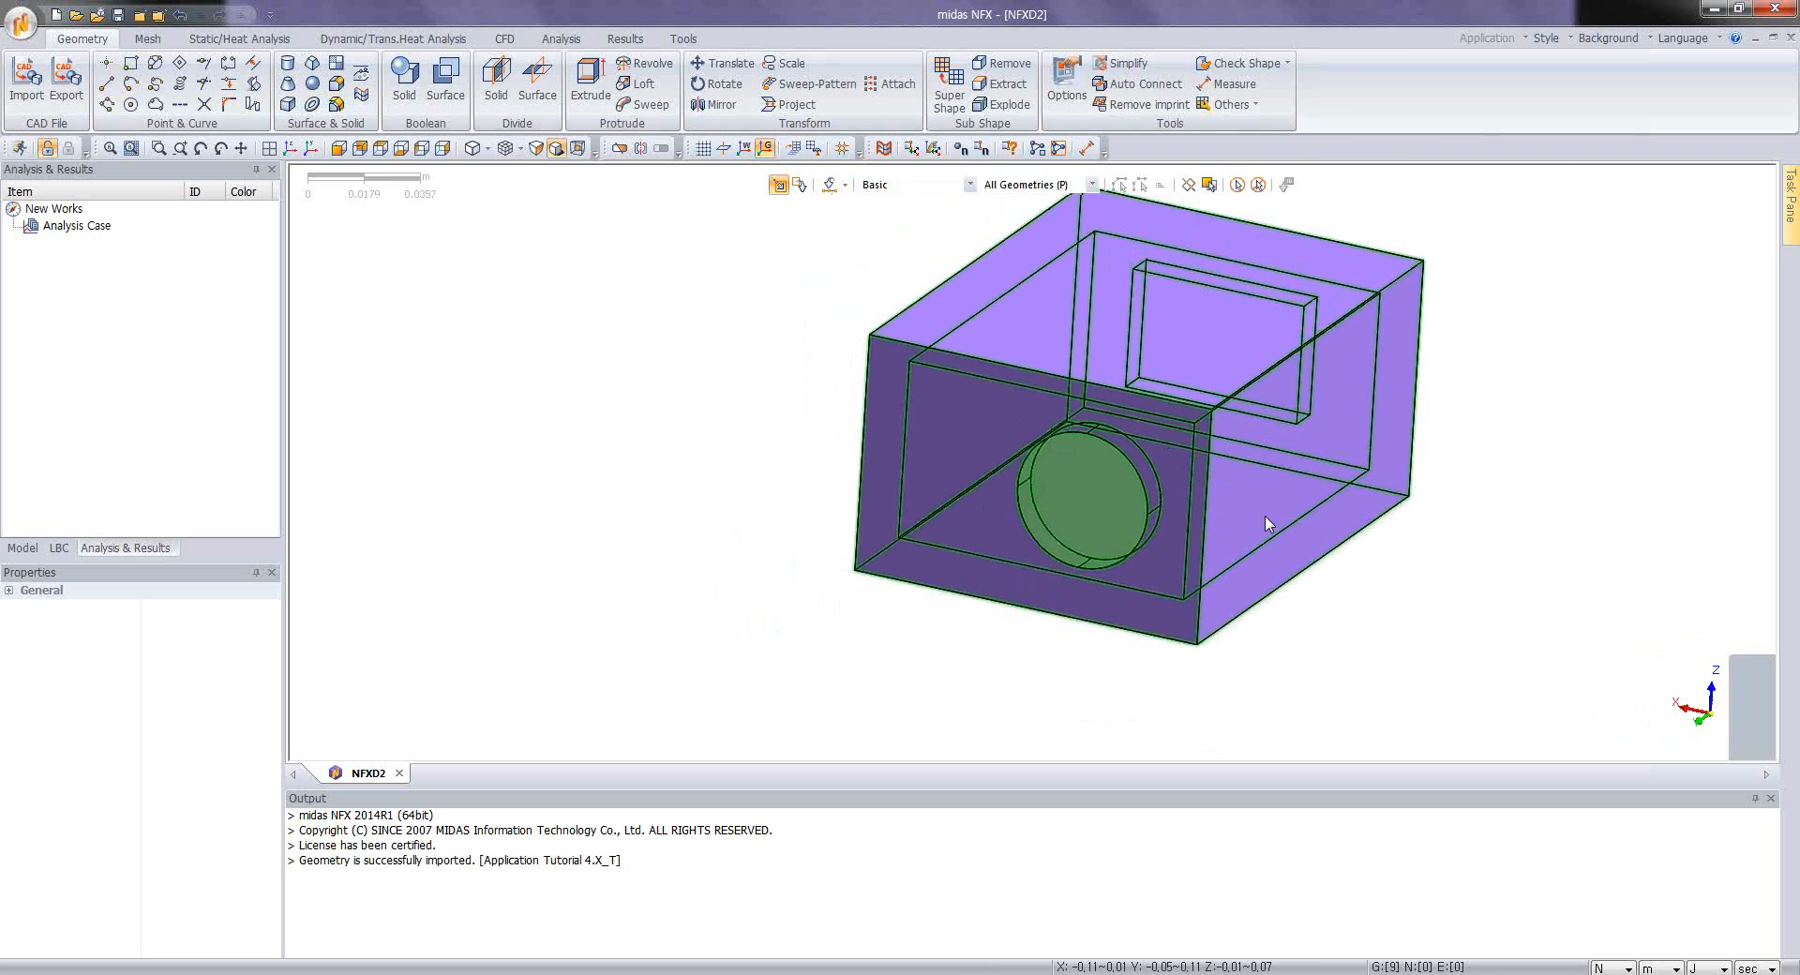
middle_click_drag(1266, 523, 1169, 535)
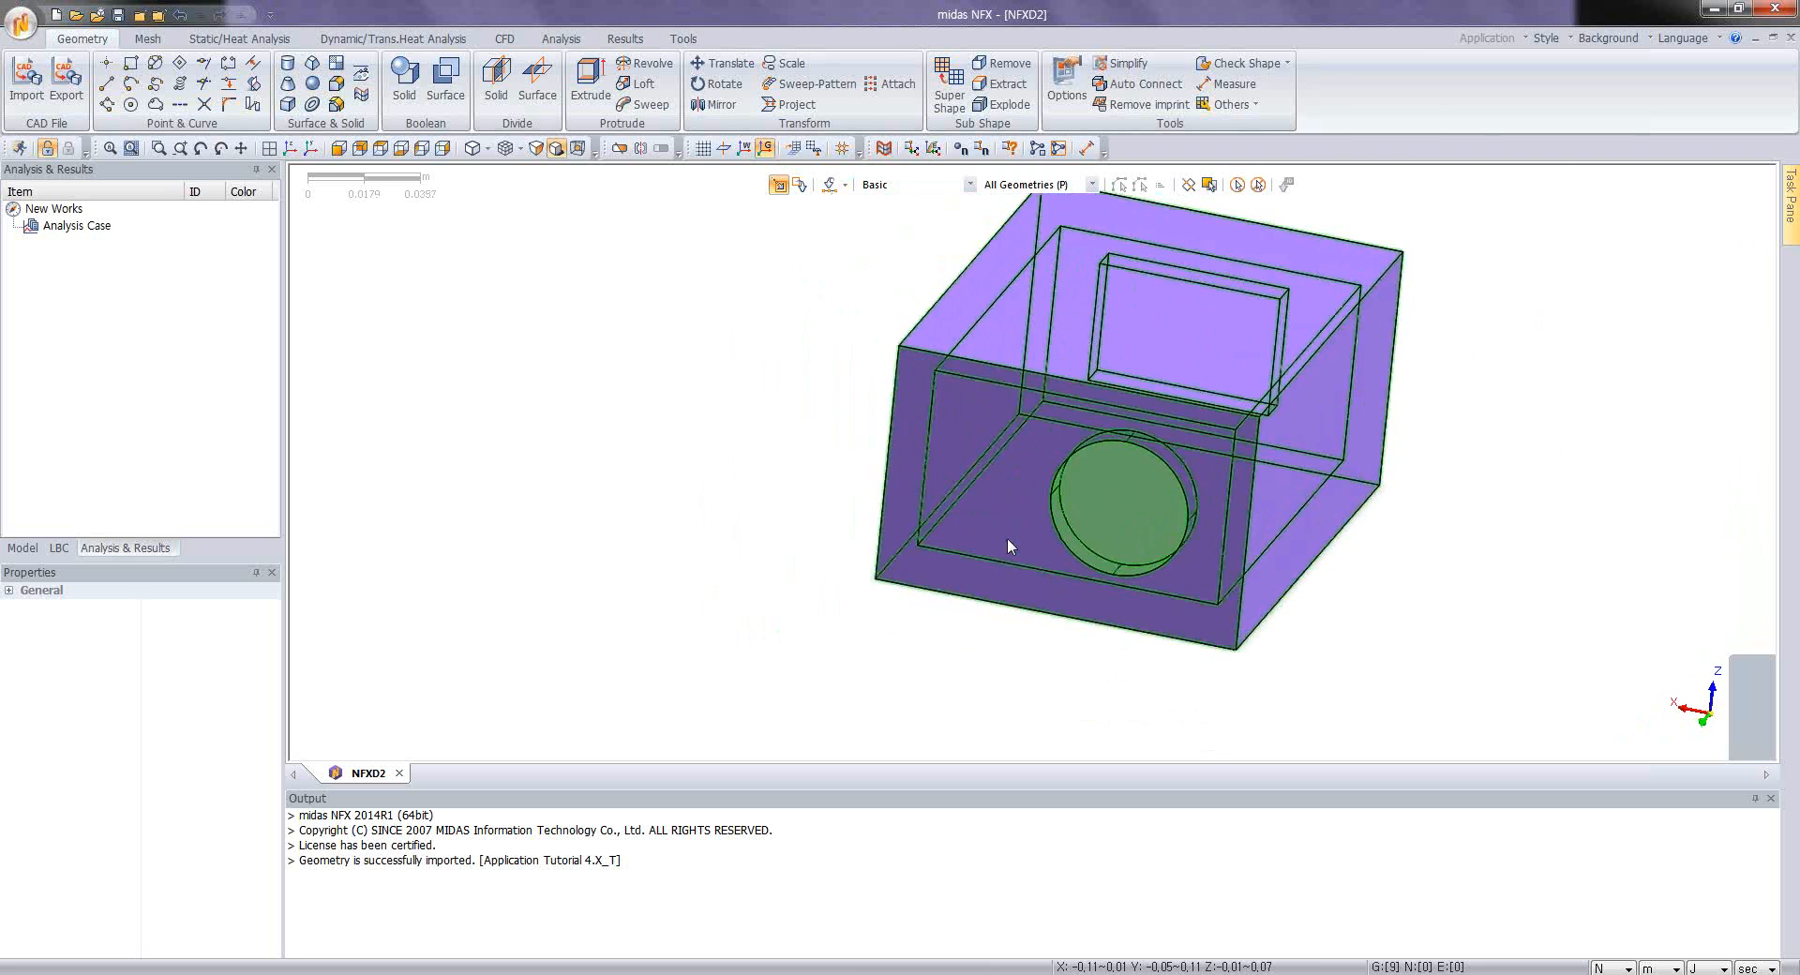
middle_click_drag(1008, 539, 1089, 492)
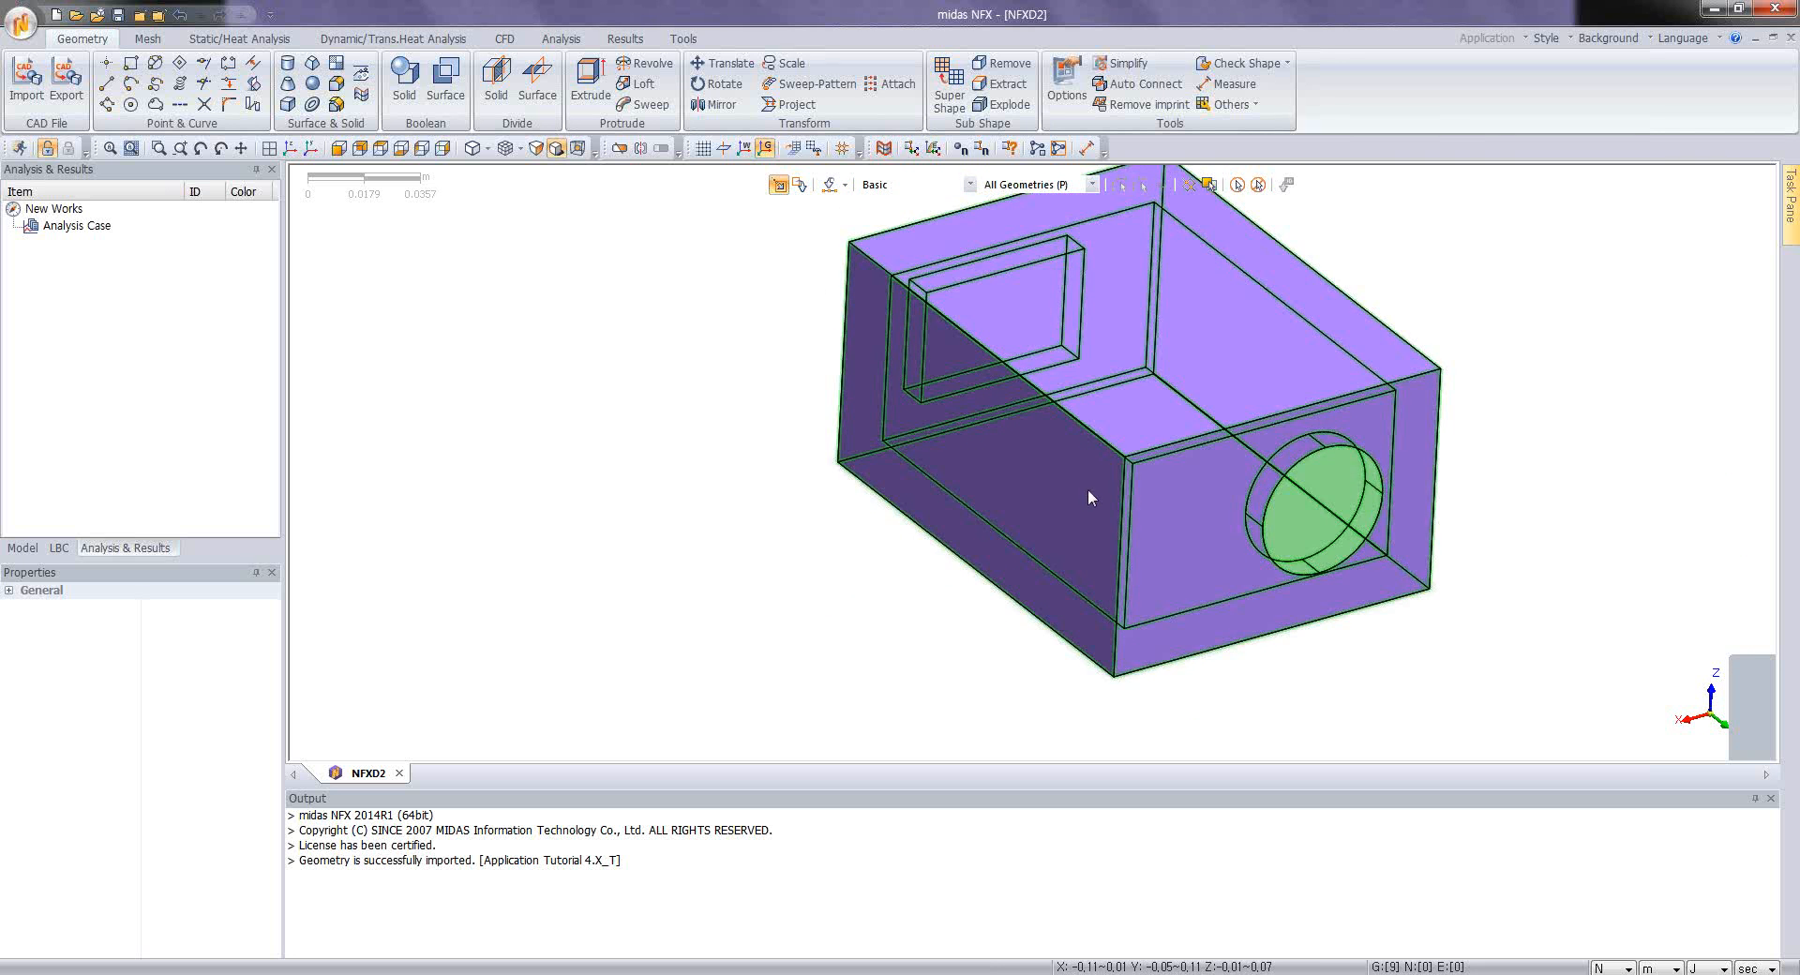
scroll(1088, 489, "up", 4)
middle_click_drag(1149, 390, 1134, 374)
scroll(1129, 376, "down", 3)
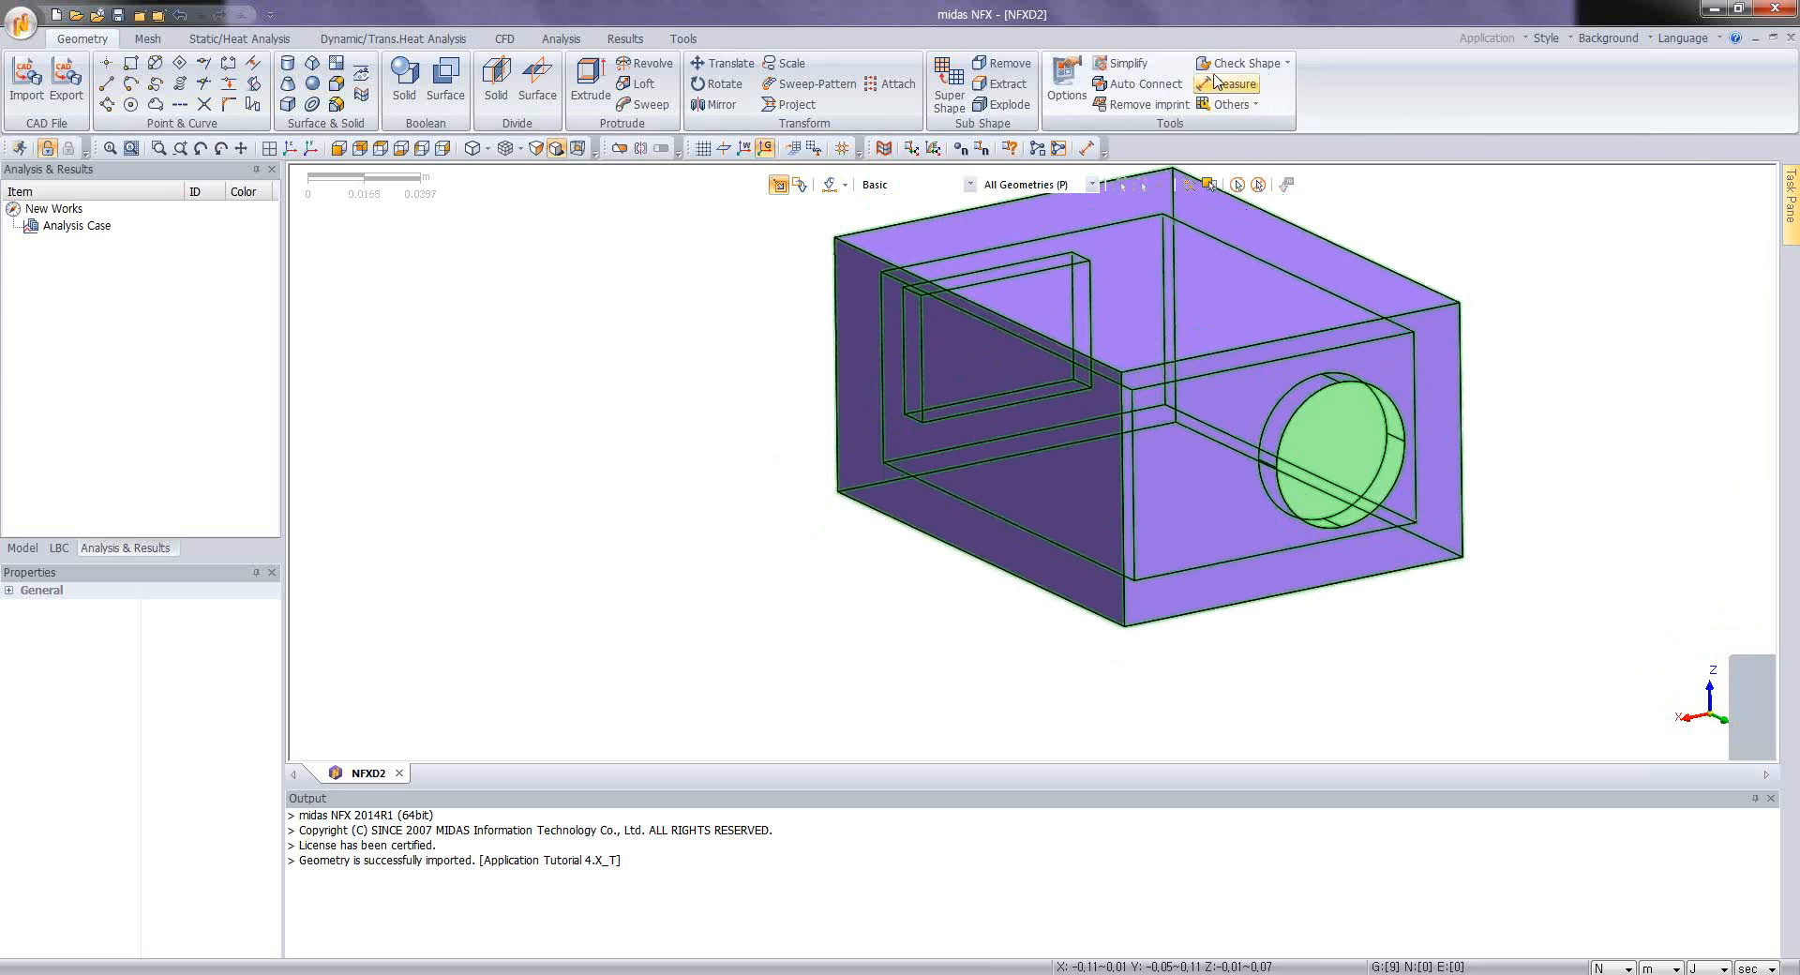
Step: Check the visible shapes for duplicate edges and faces, including sub-edges and sub-faces, with a tolerance of 1e-007 m
left_click(1247, 66)
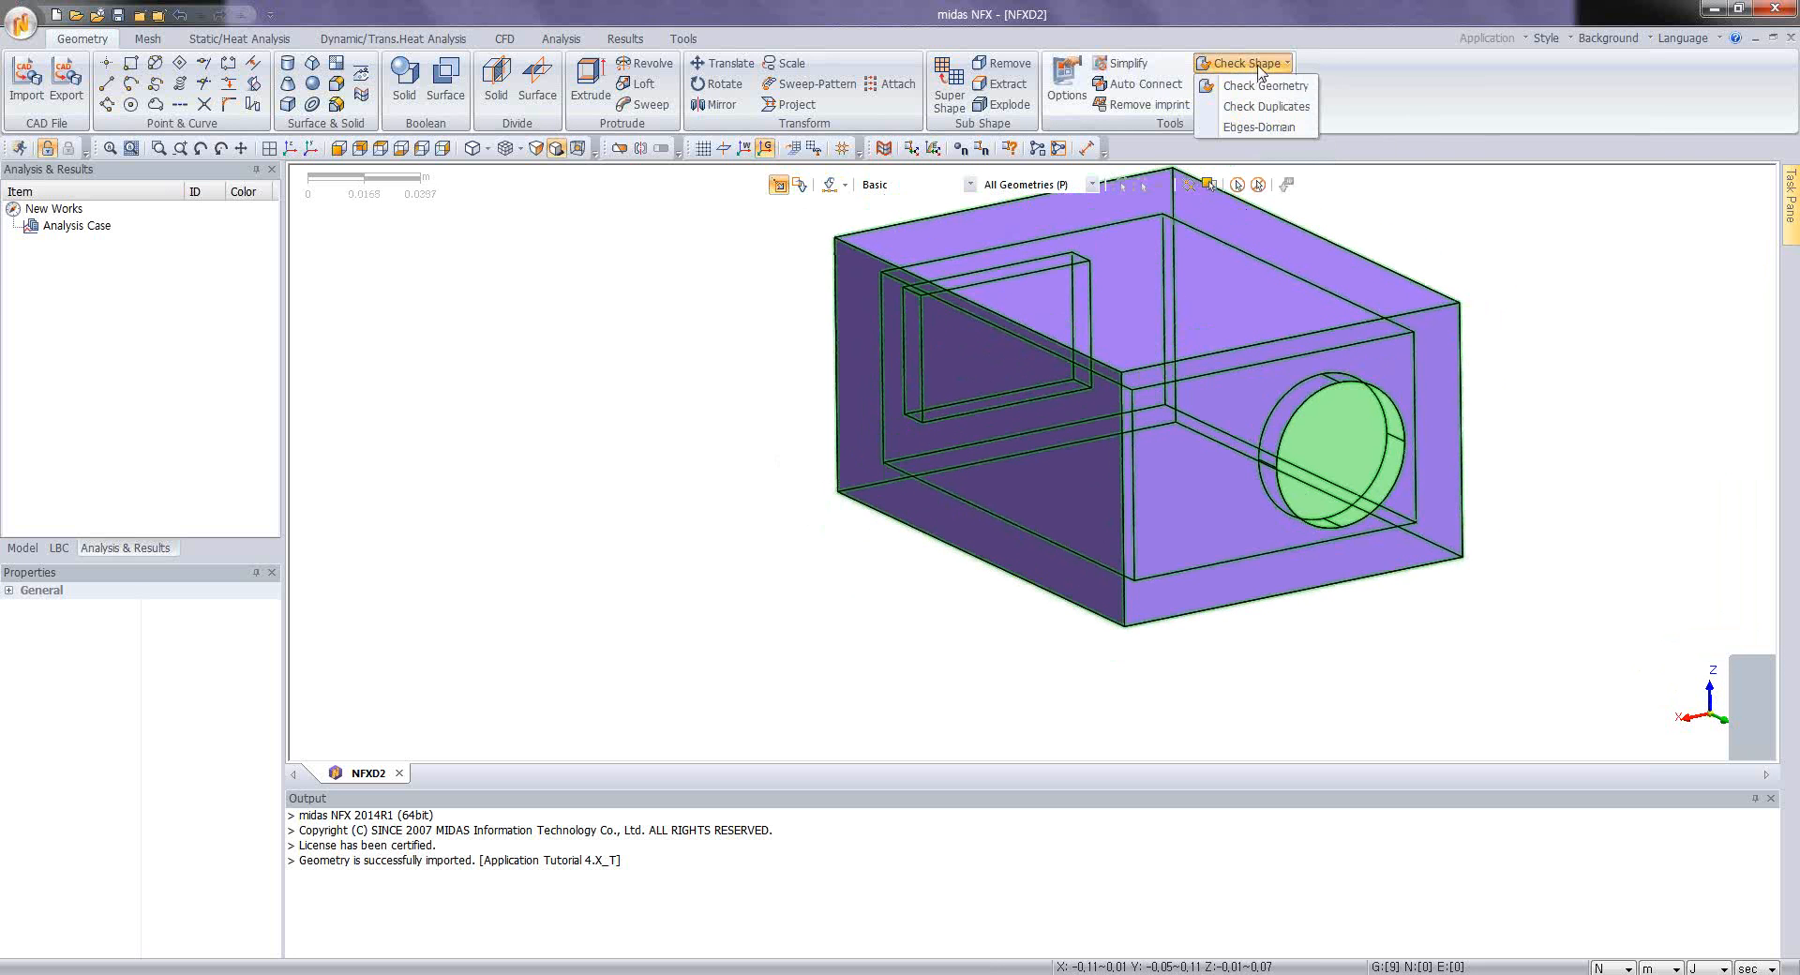
left_click(1264, 86)
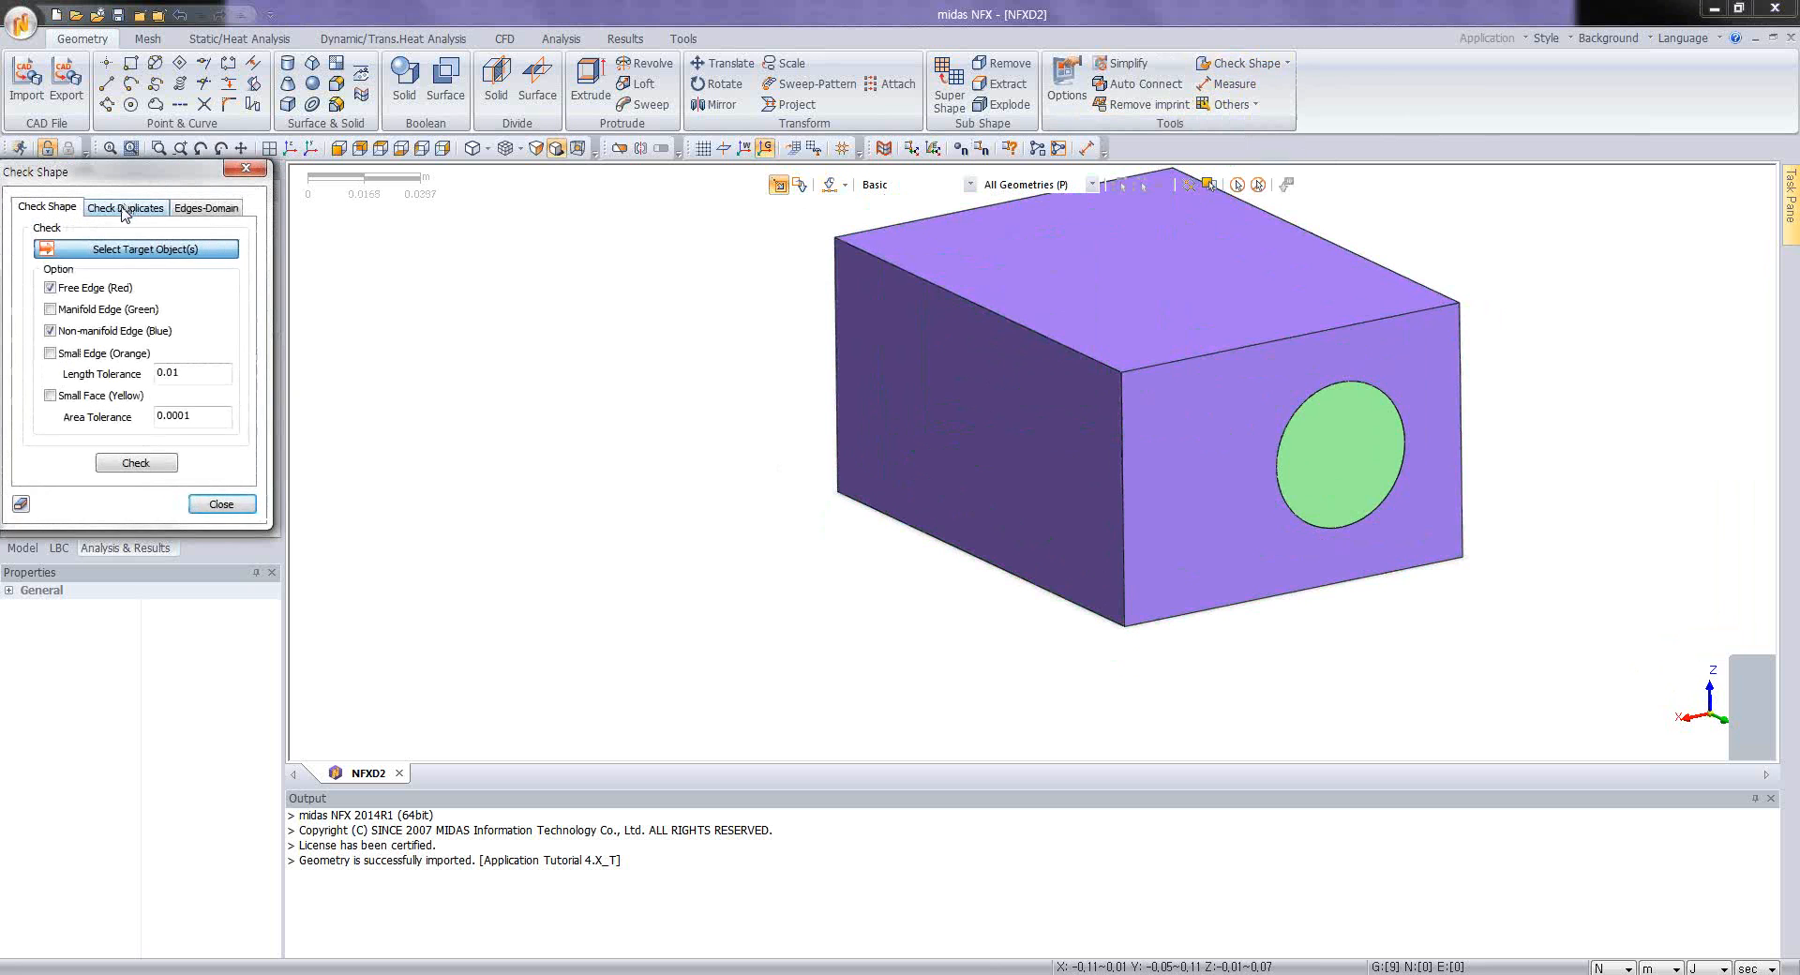
left_click(208, 208)
left_click(127, 209)
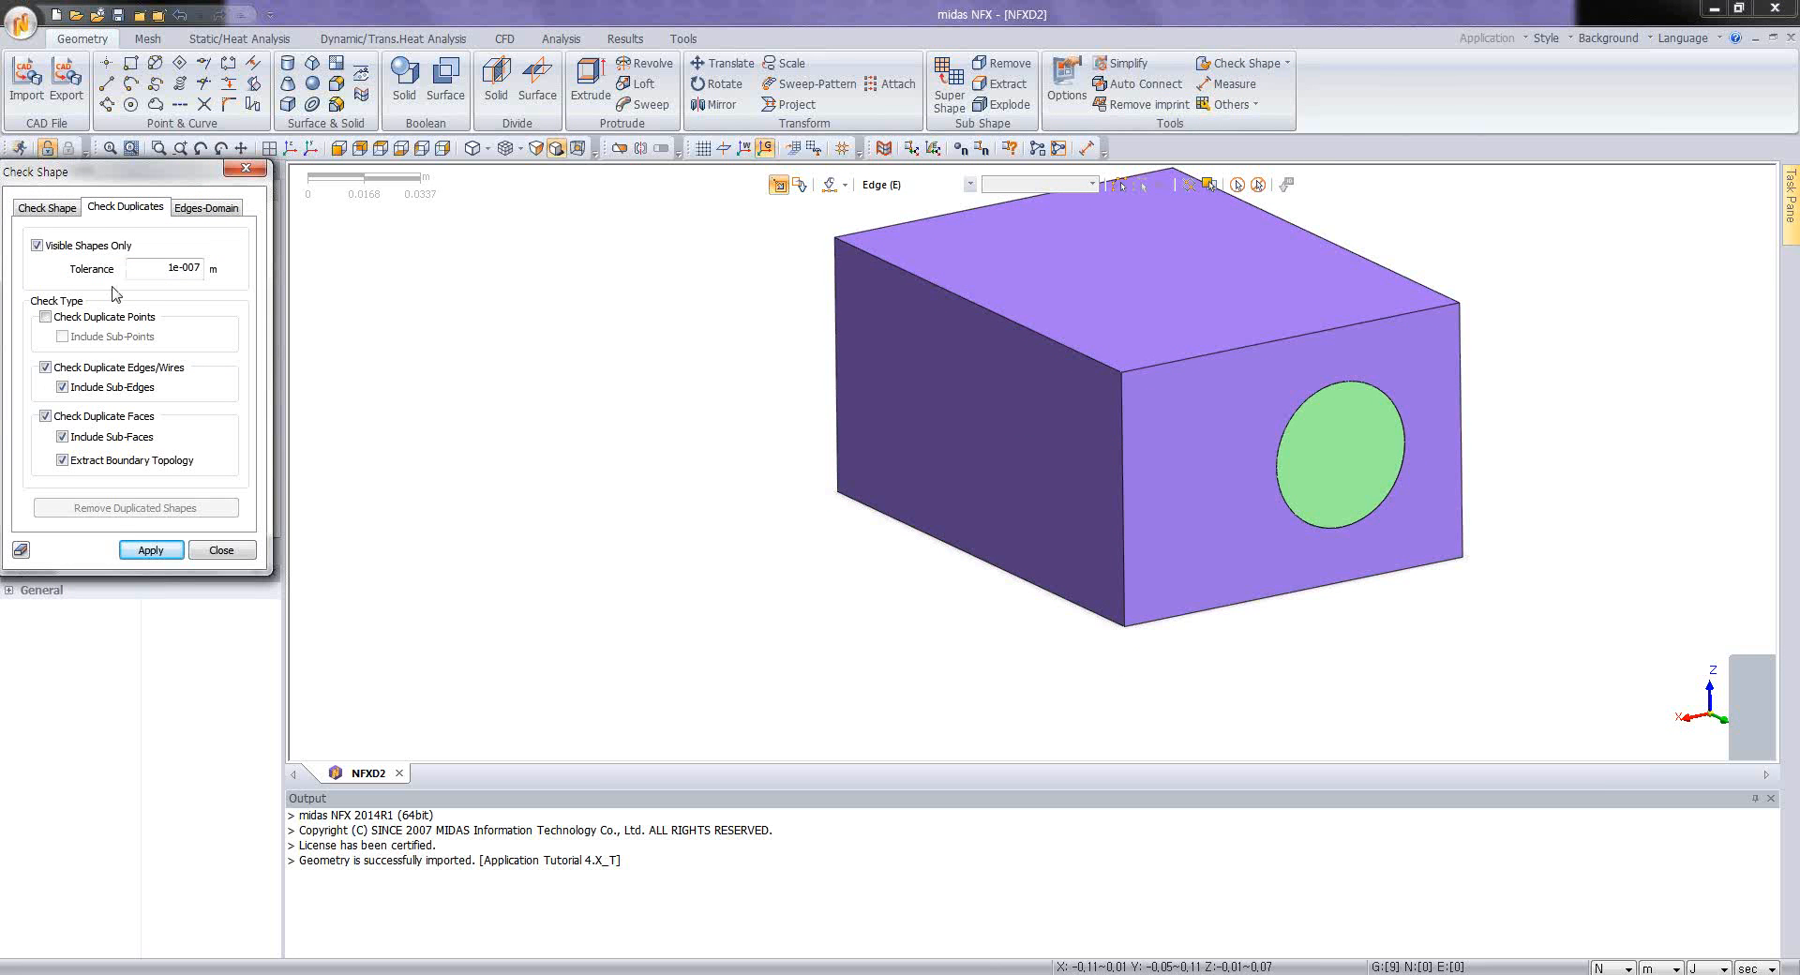
left_click(147, 552)
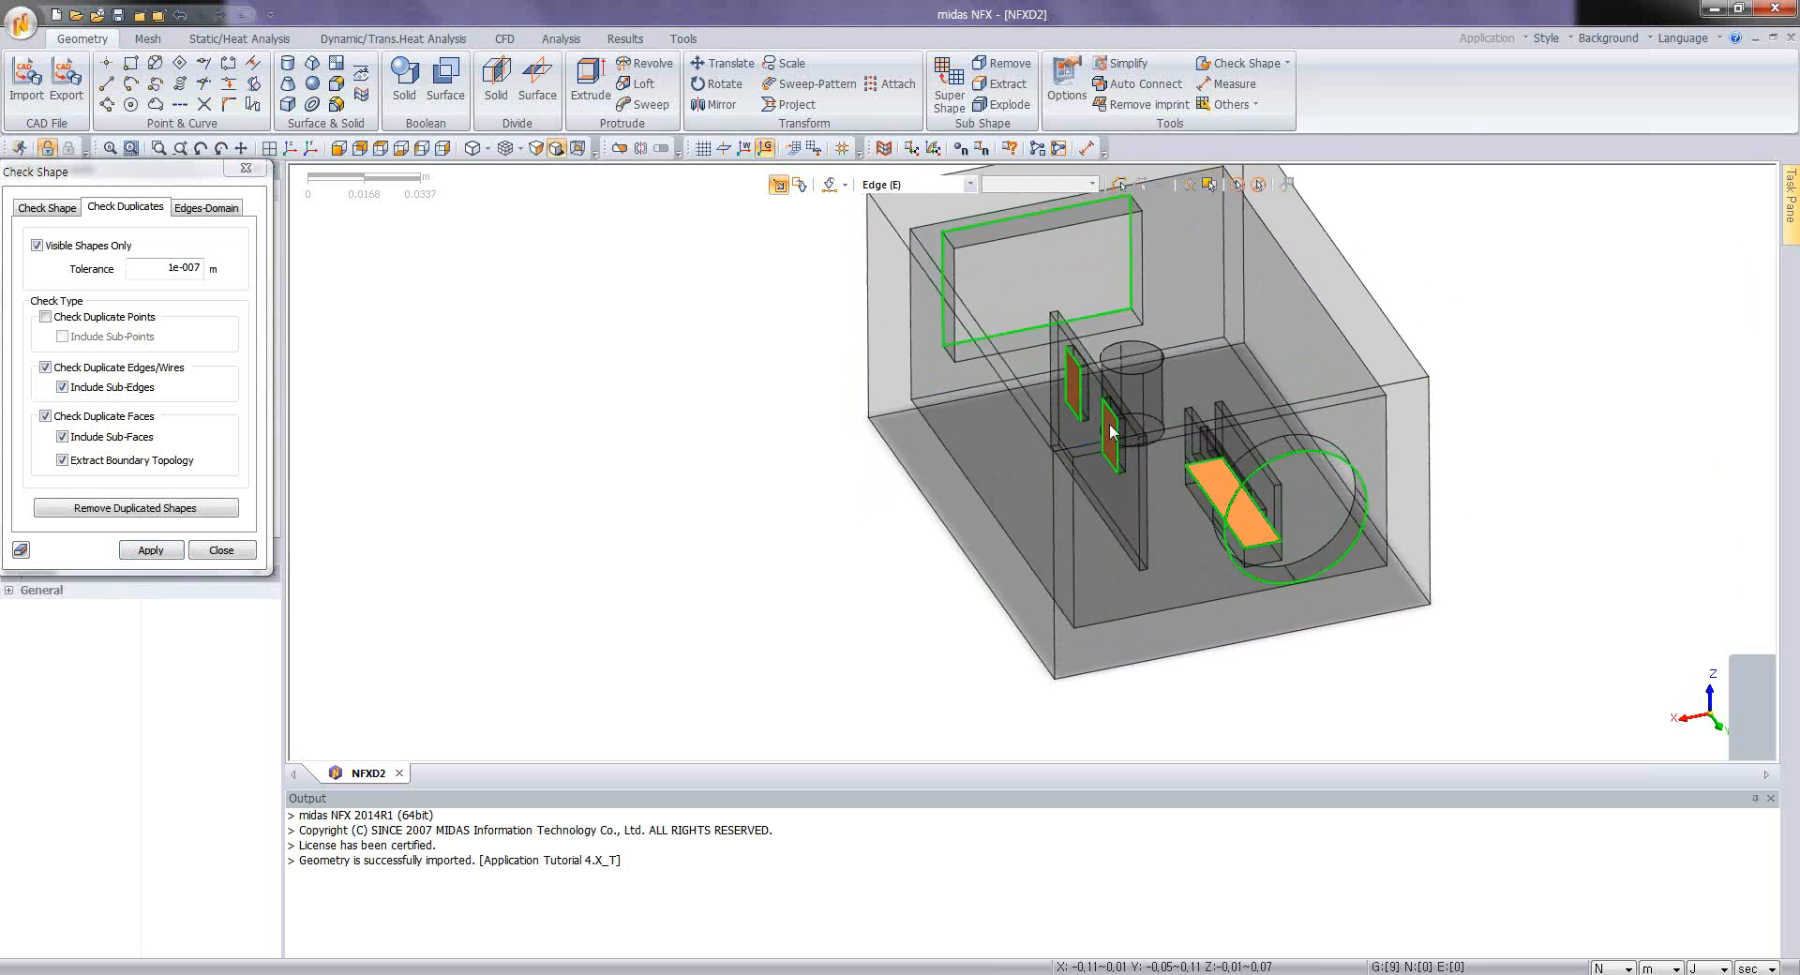
Step: Examine the highlighted duplicate edges and faces on the openings and inner parts, and end the shape check
scroll(1144, 448, "up", 5)
middle_click_drag(1009, 507, 923, 505)
scroll(1280, 531, "down", 4)
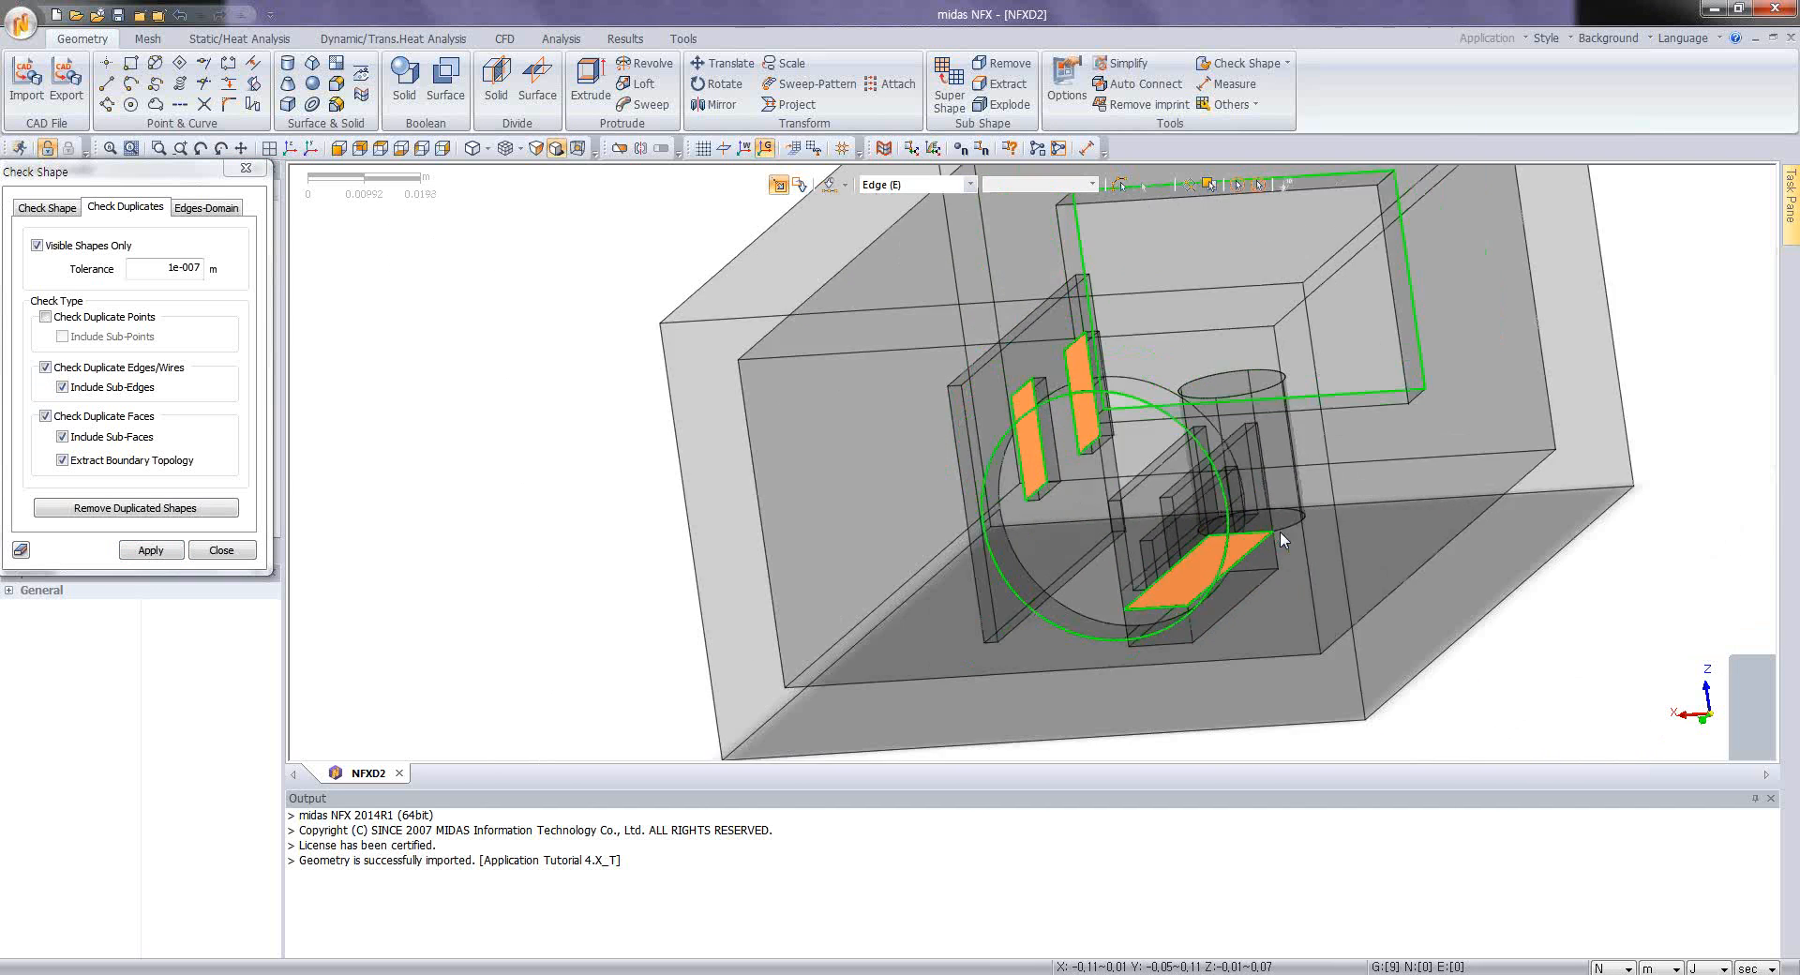
middle_click_drag(1280, 531, 931, 491)
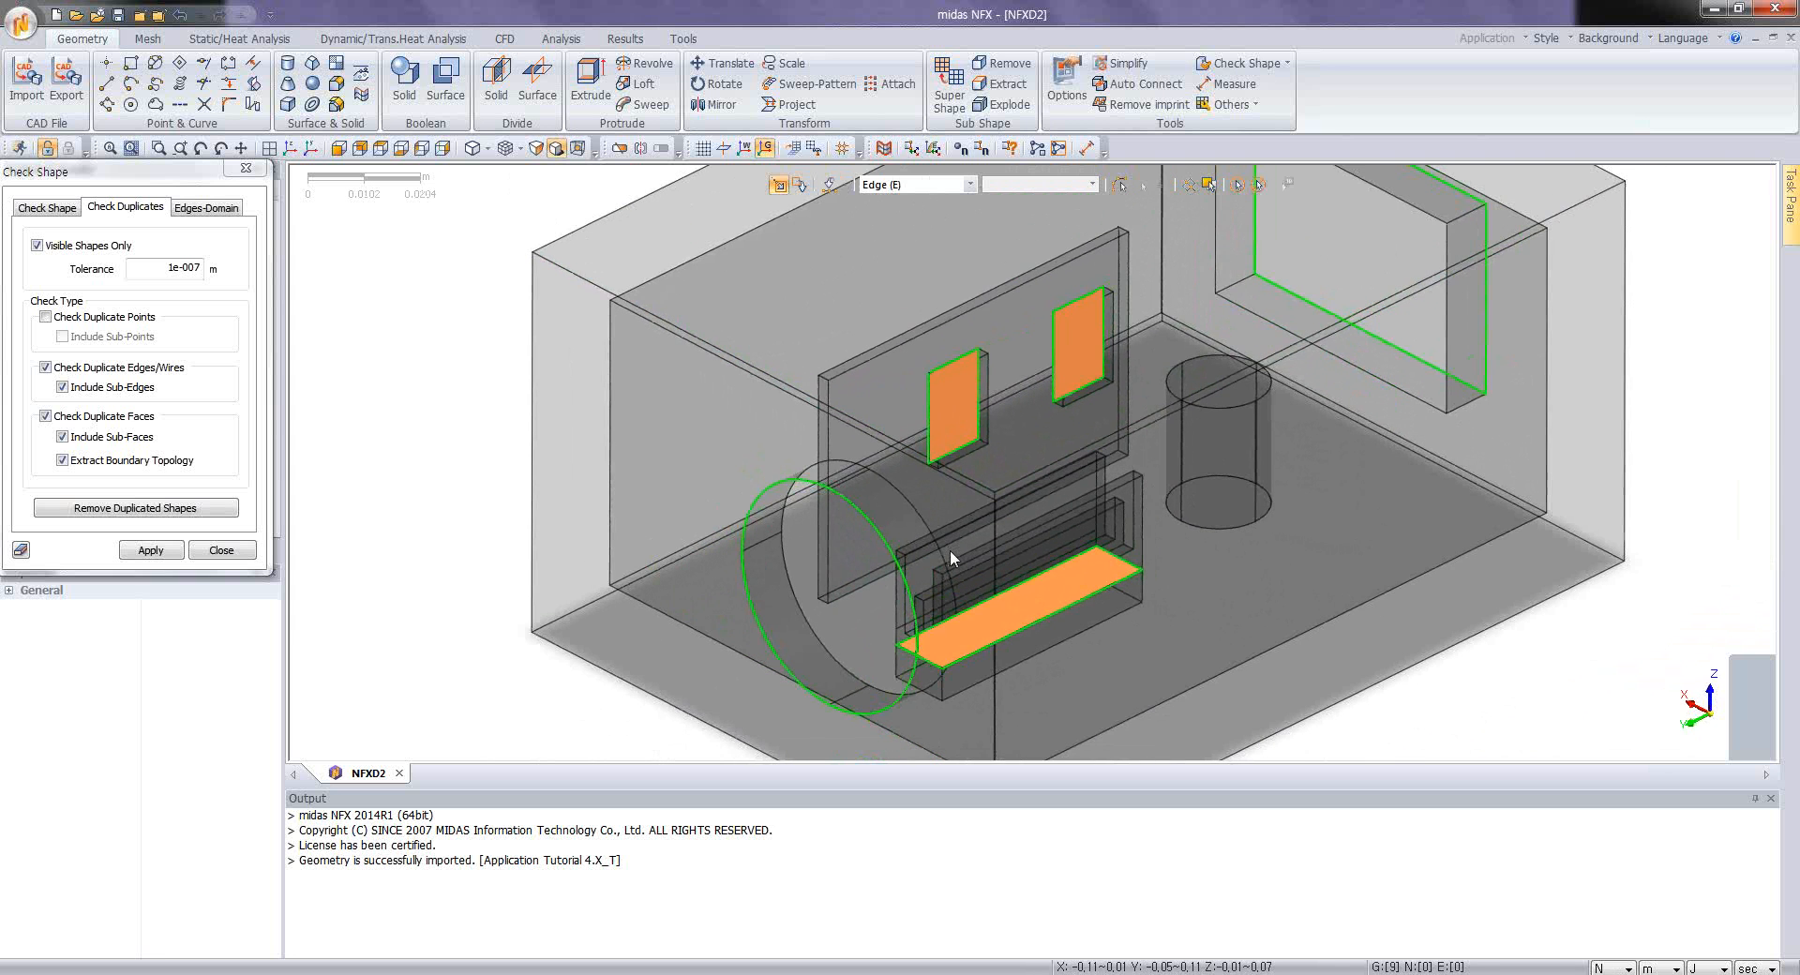
middle_click_drag(951, 551, 992, 555)
scroll(862, 616, "up", 4)
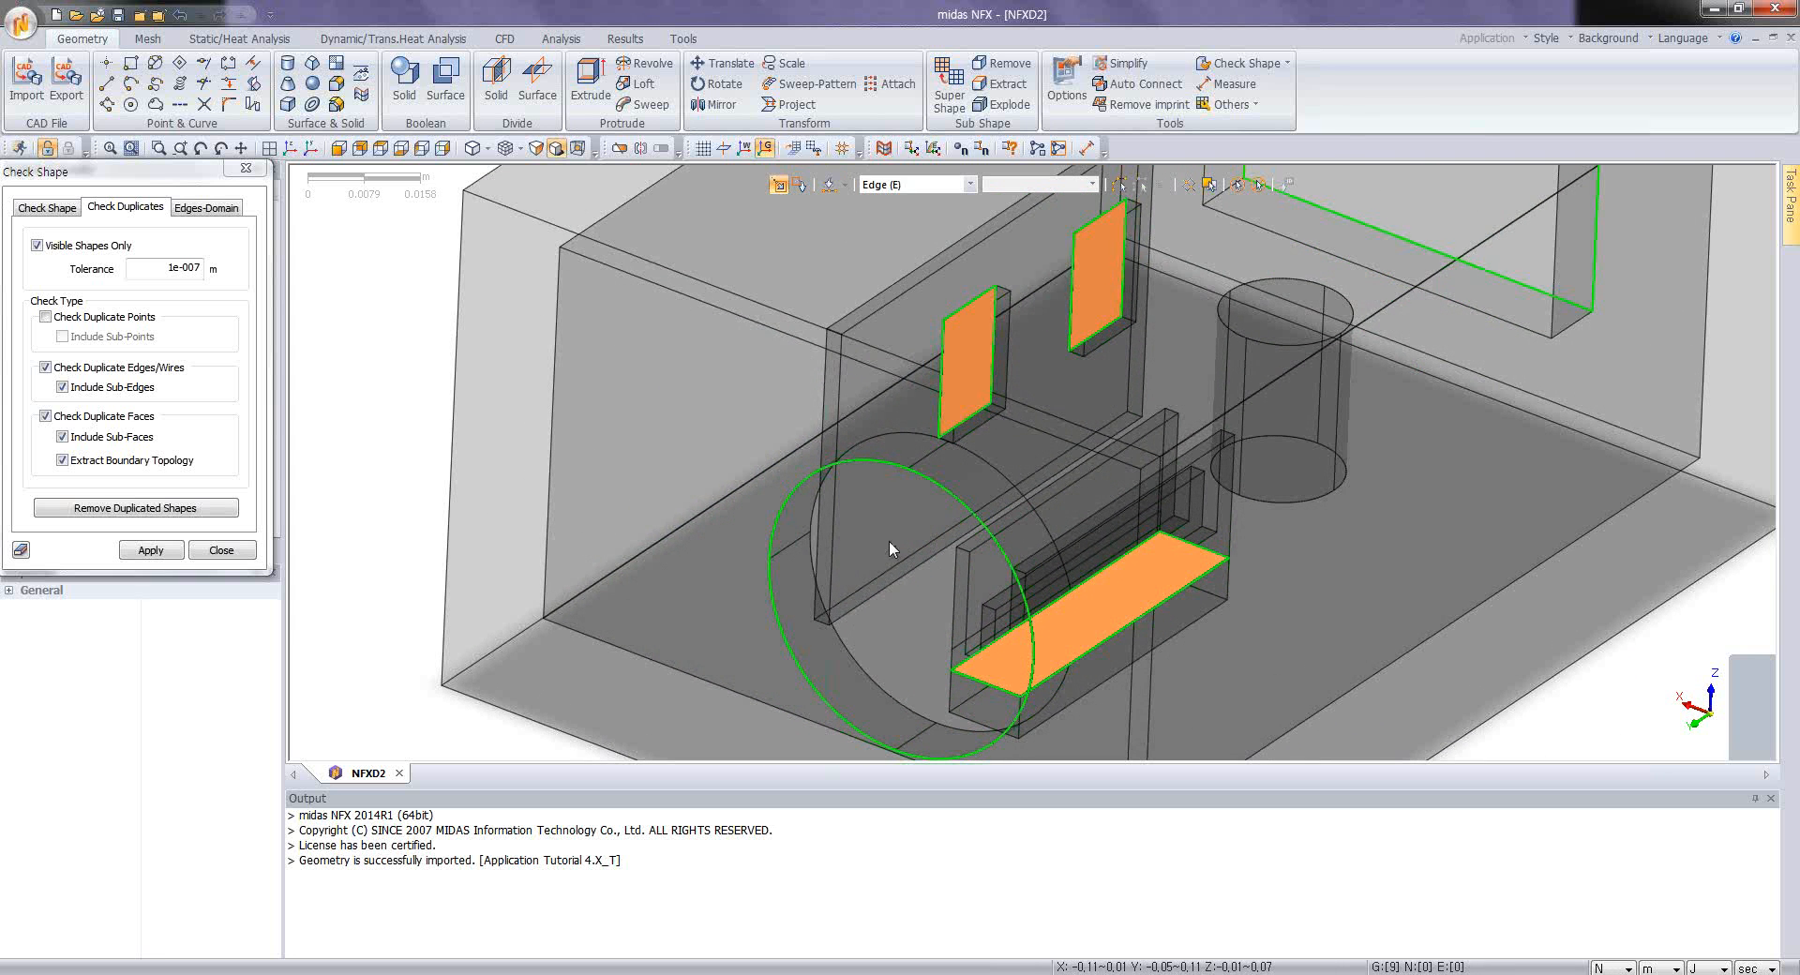
middle_click_drag(903, 598, 954, 563)
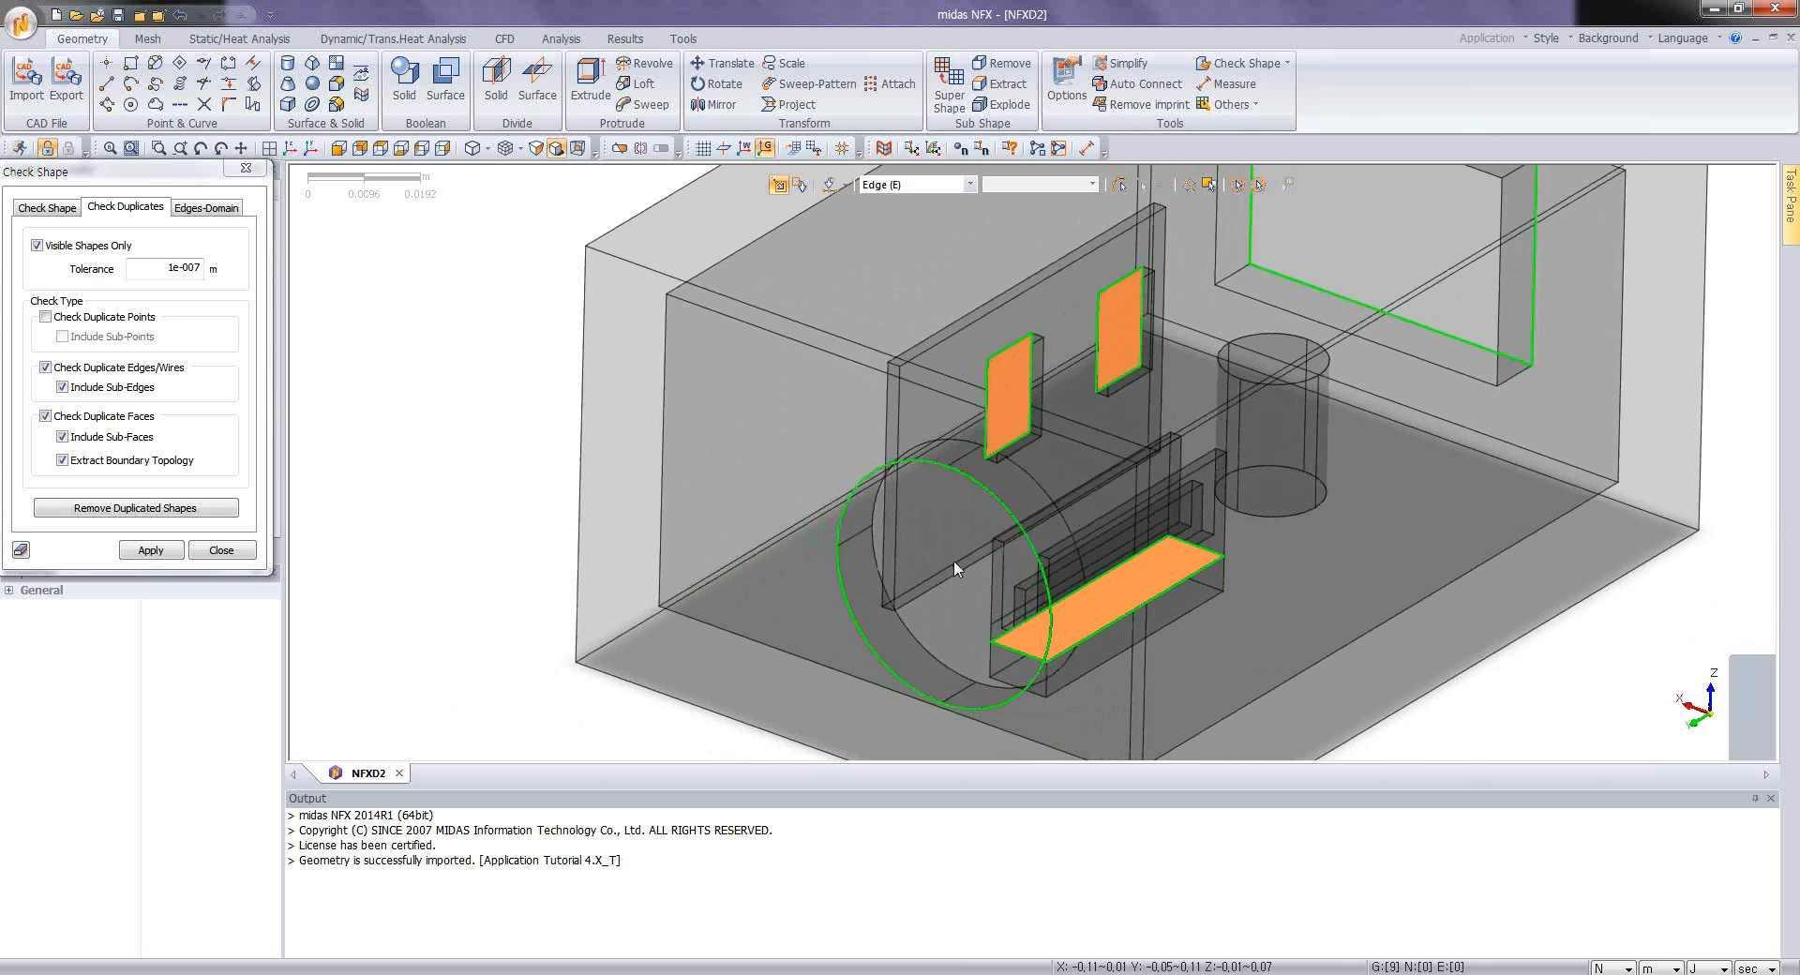
scroll(1026, 519, "up", 3)
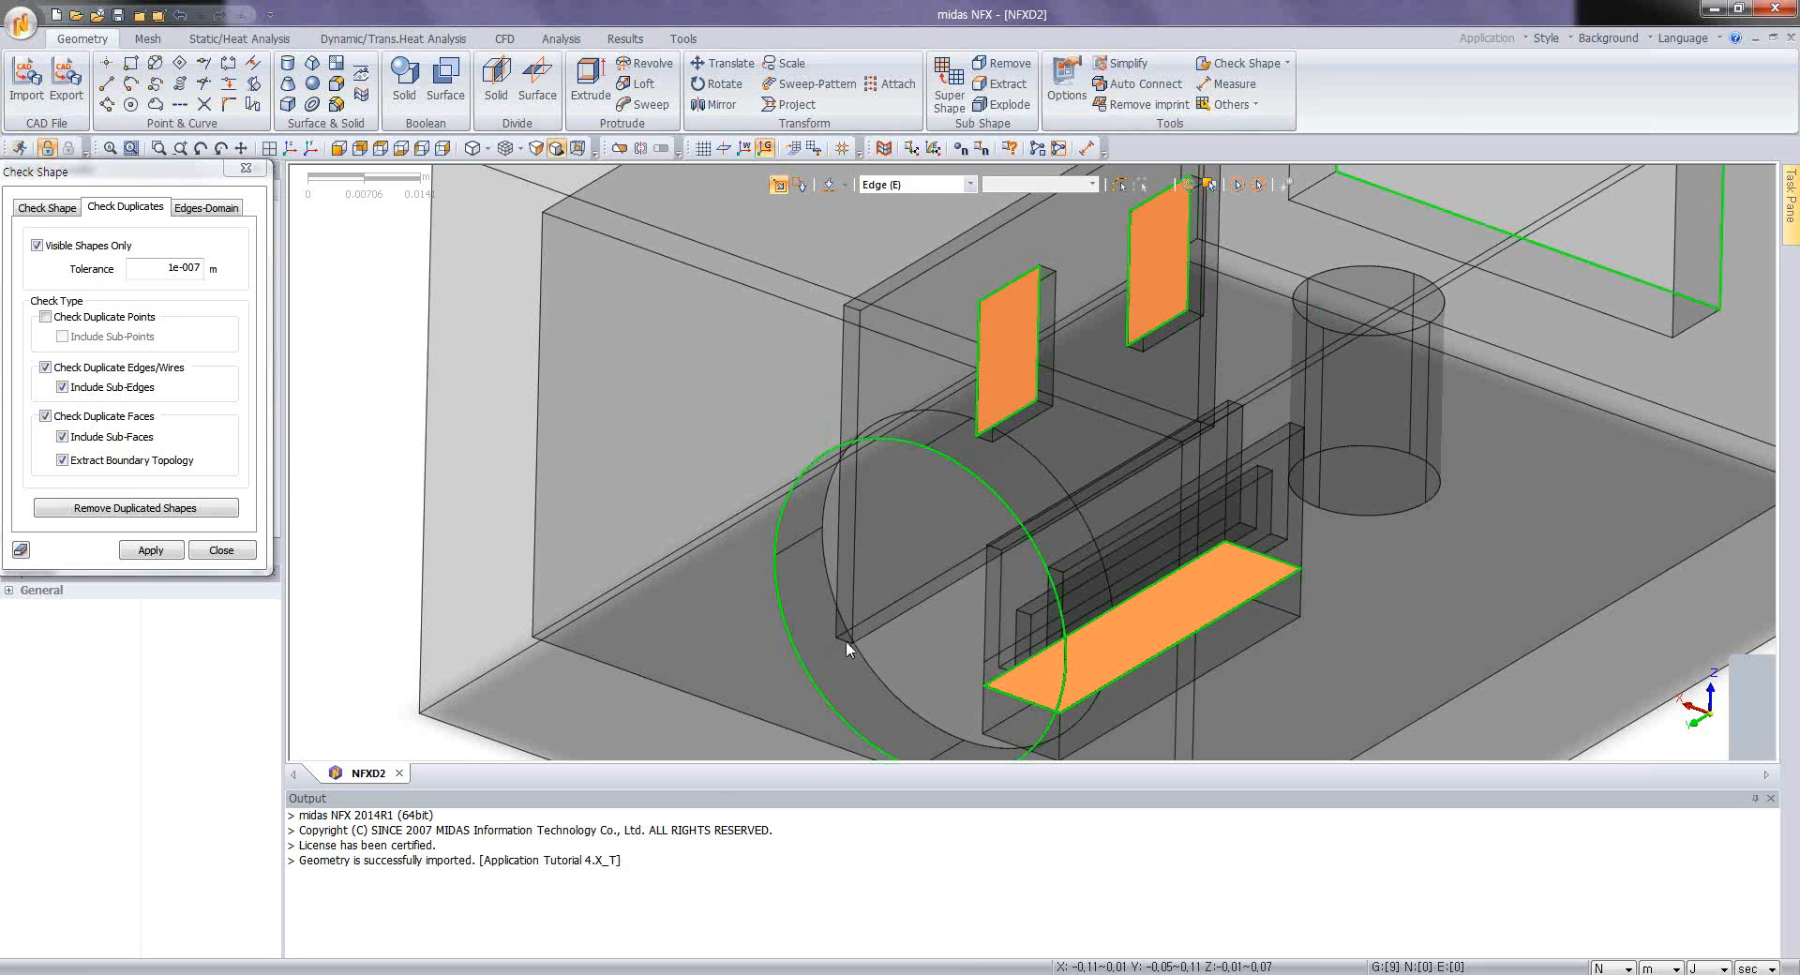
middle_click_drag(891, 692, 947, 681)
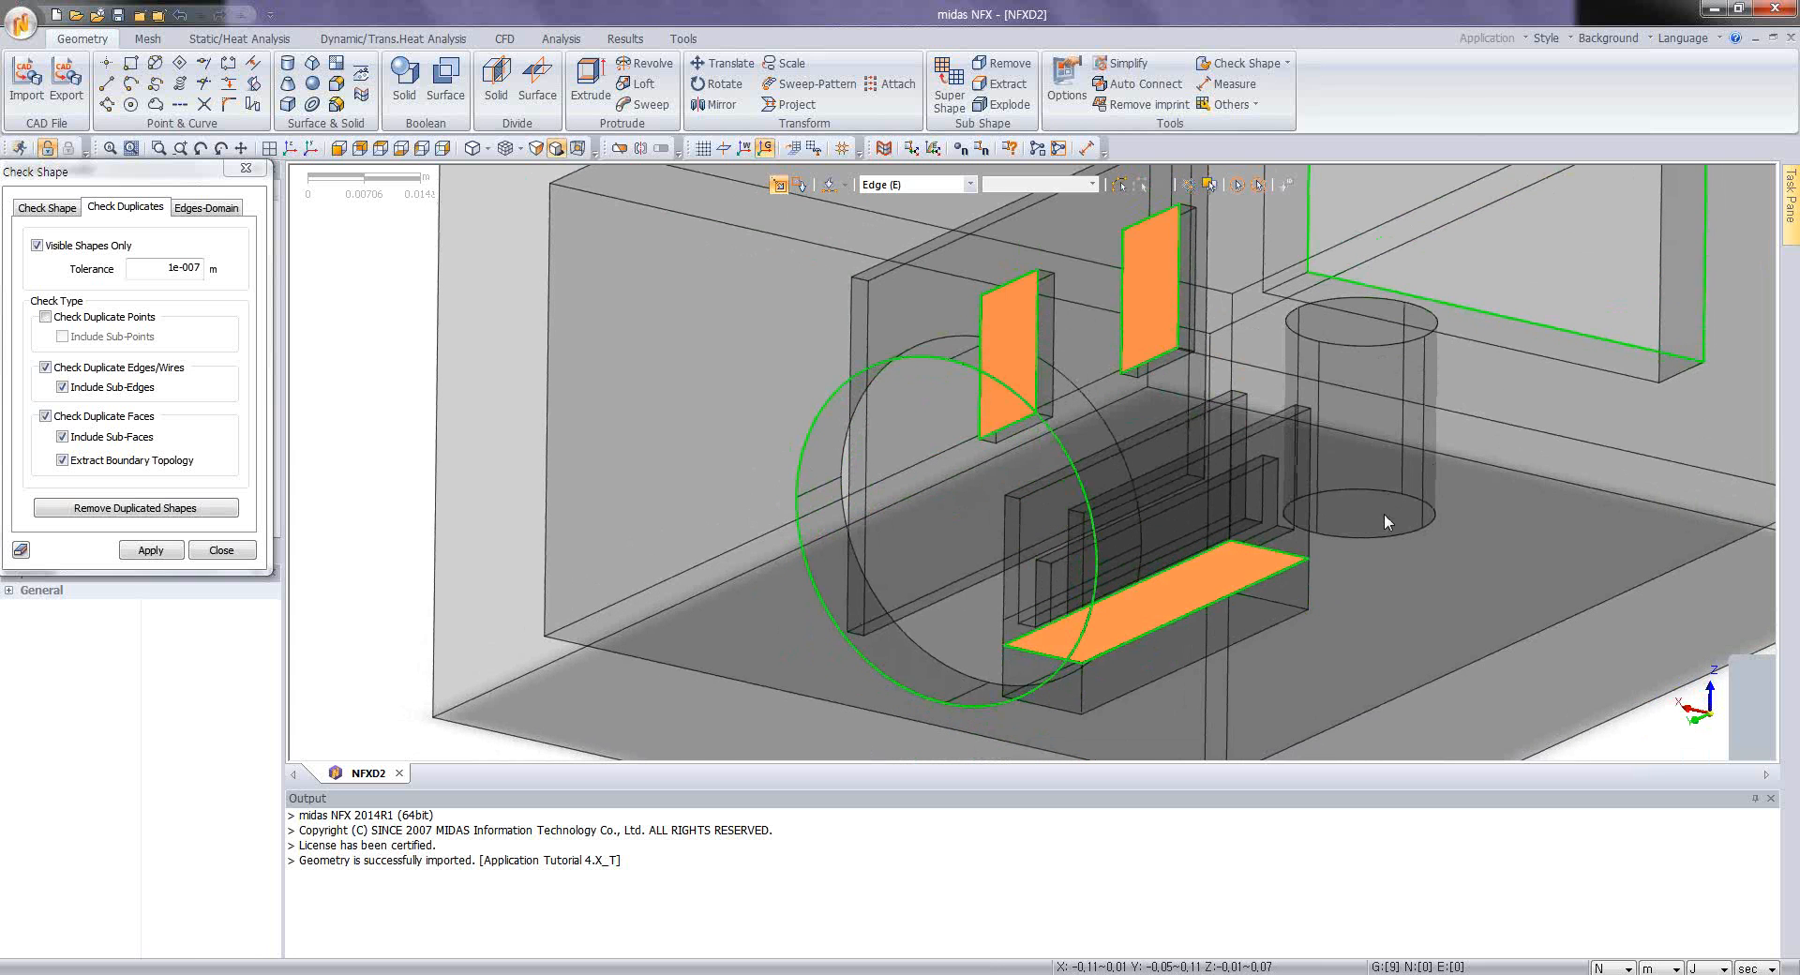
scroll(1347, 506, "down", 3)
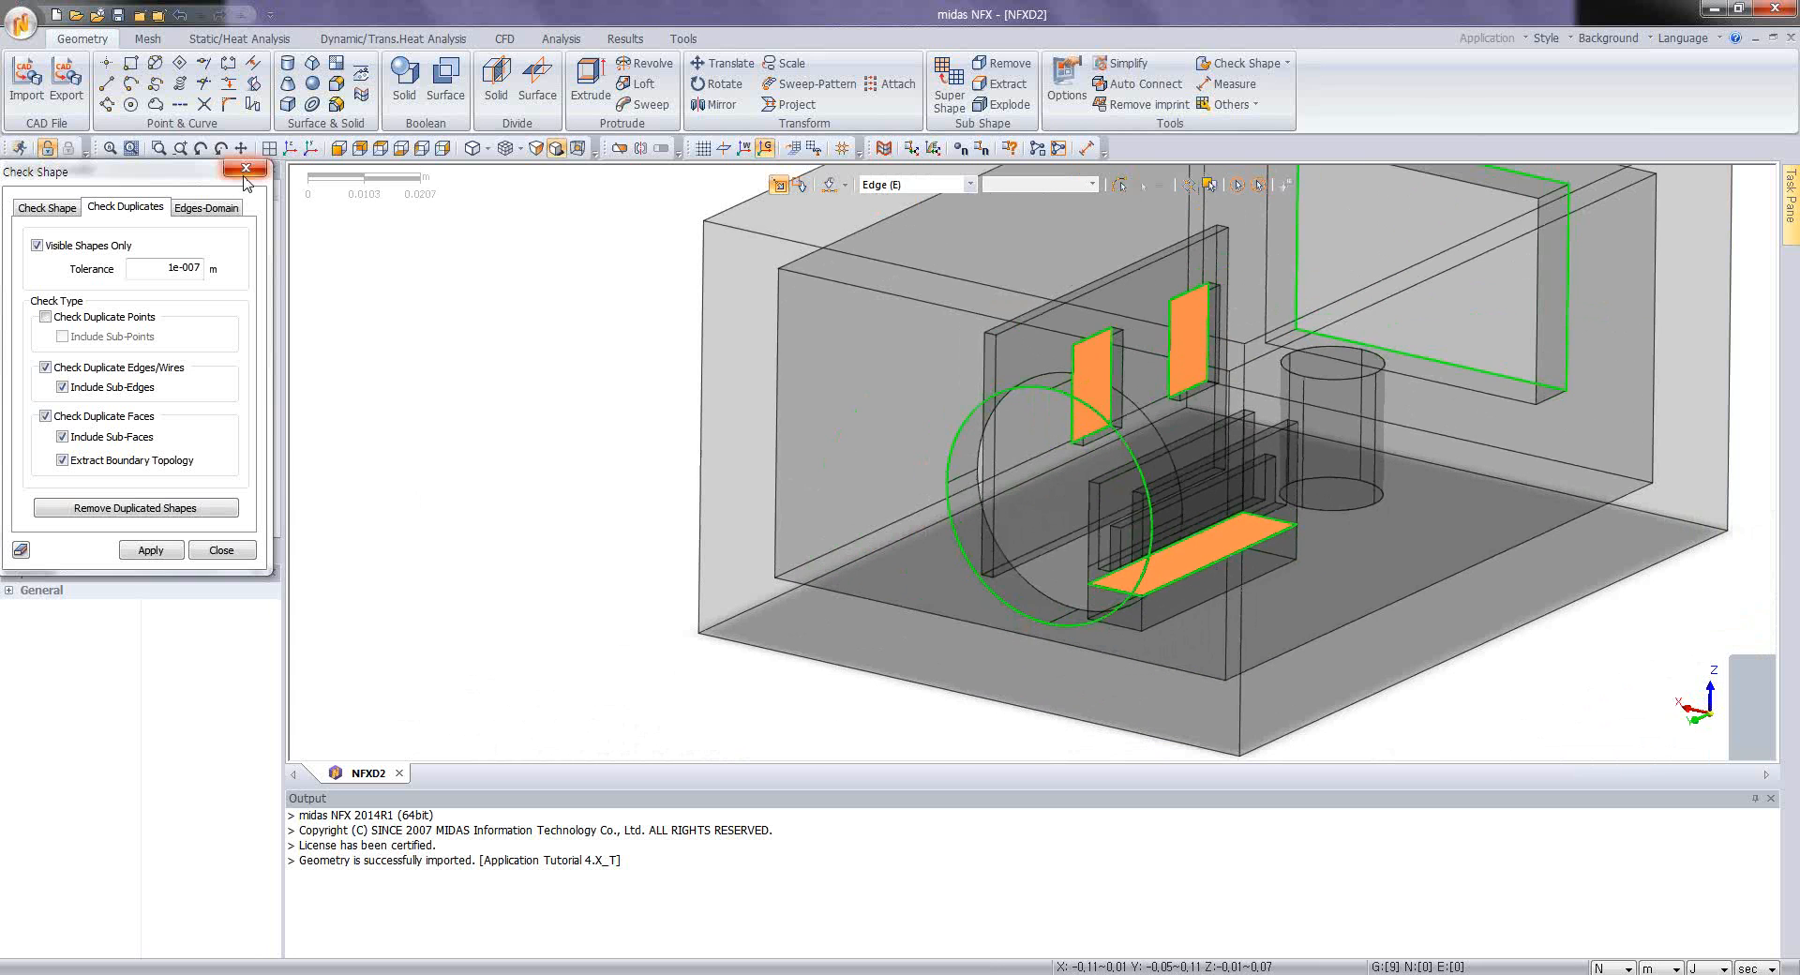
left_click(246, 168)
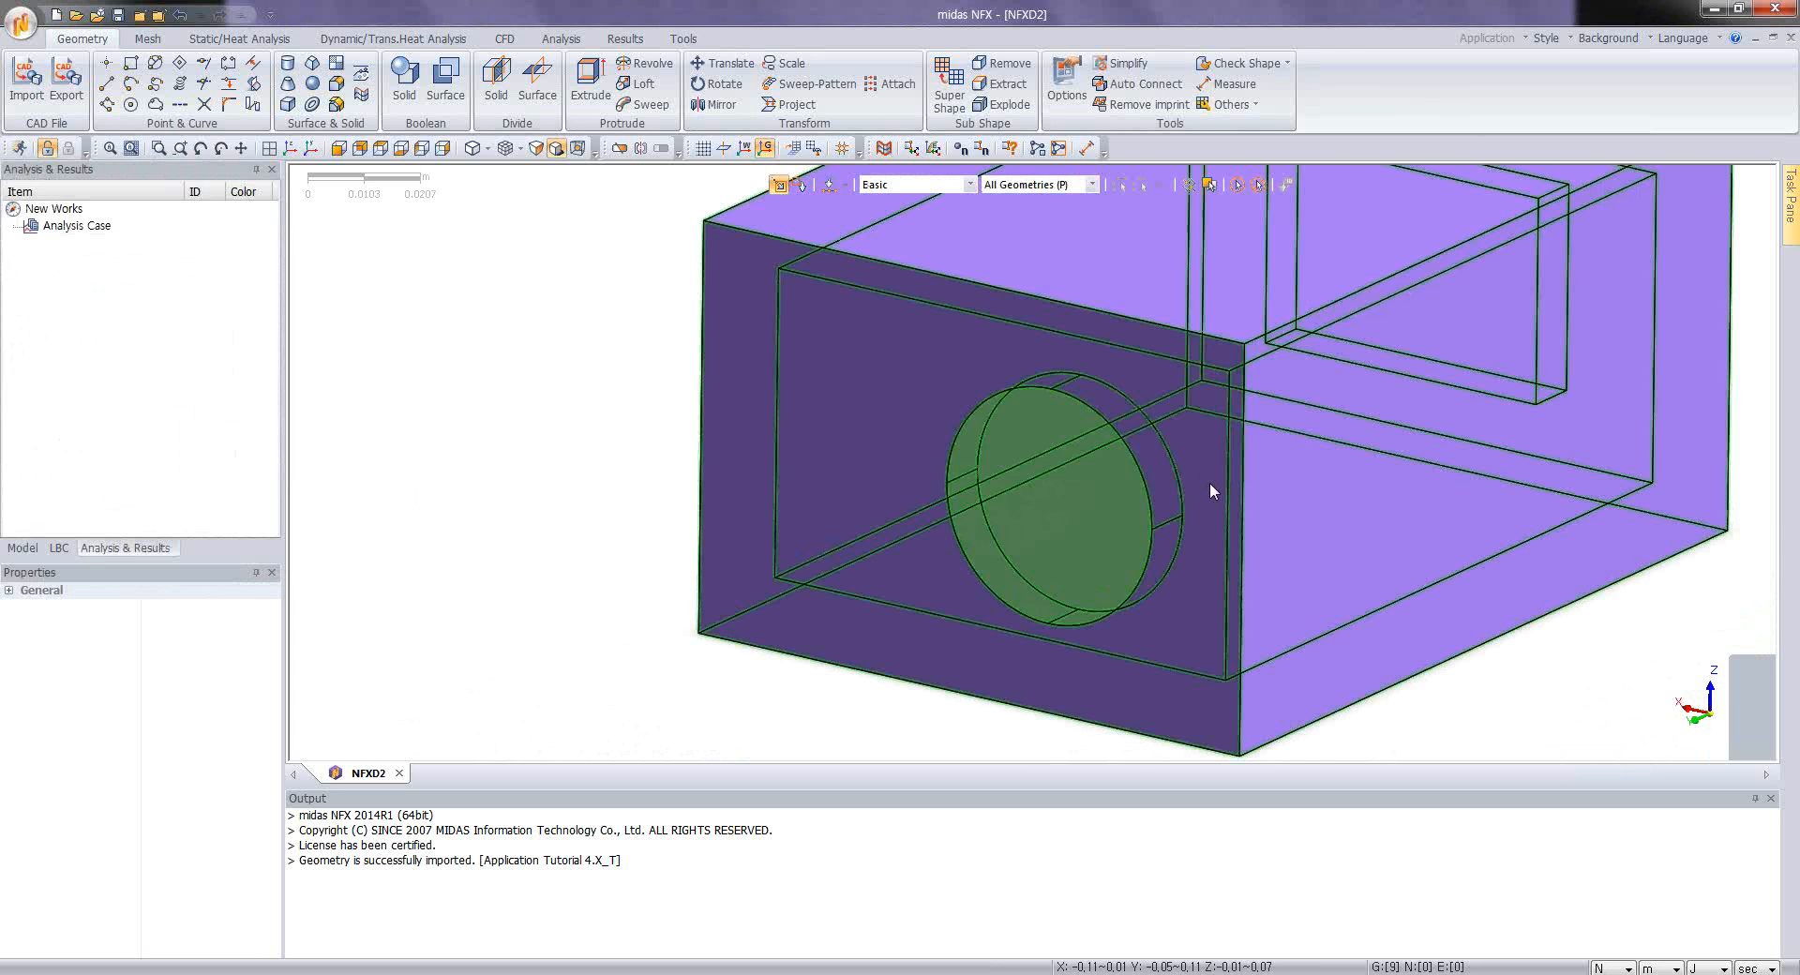
Step: Auto-connect all seven solids of the enclosure assembly so that touching parts share faces
middle_click_drag(1209, 482, 1131, 517)
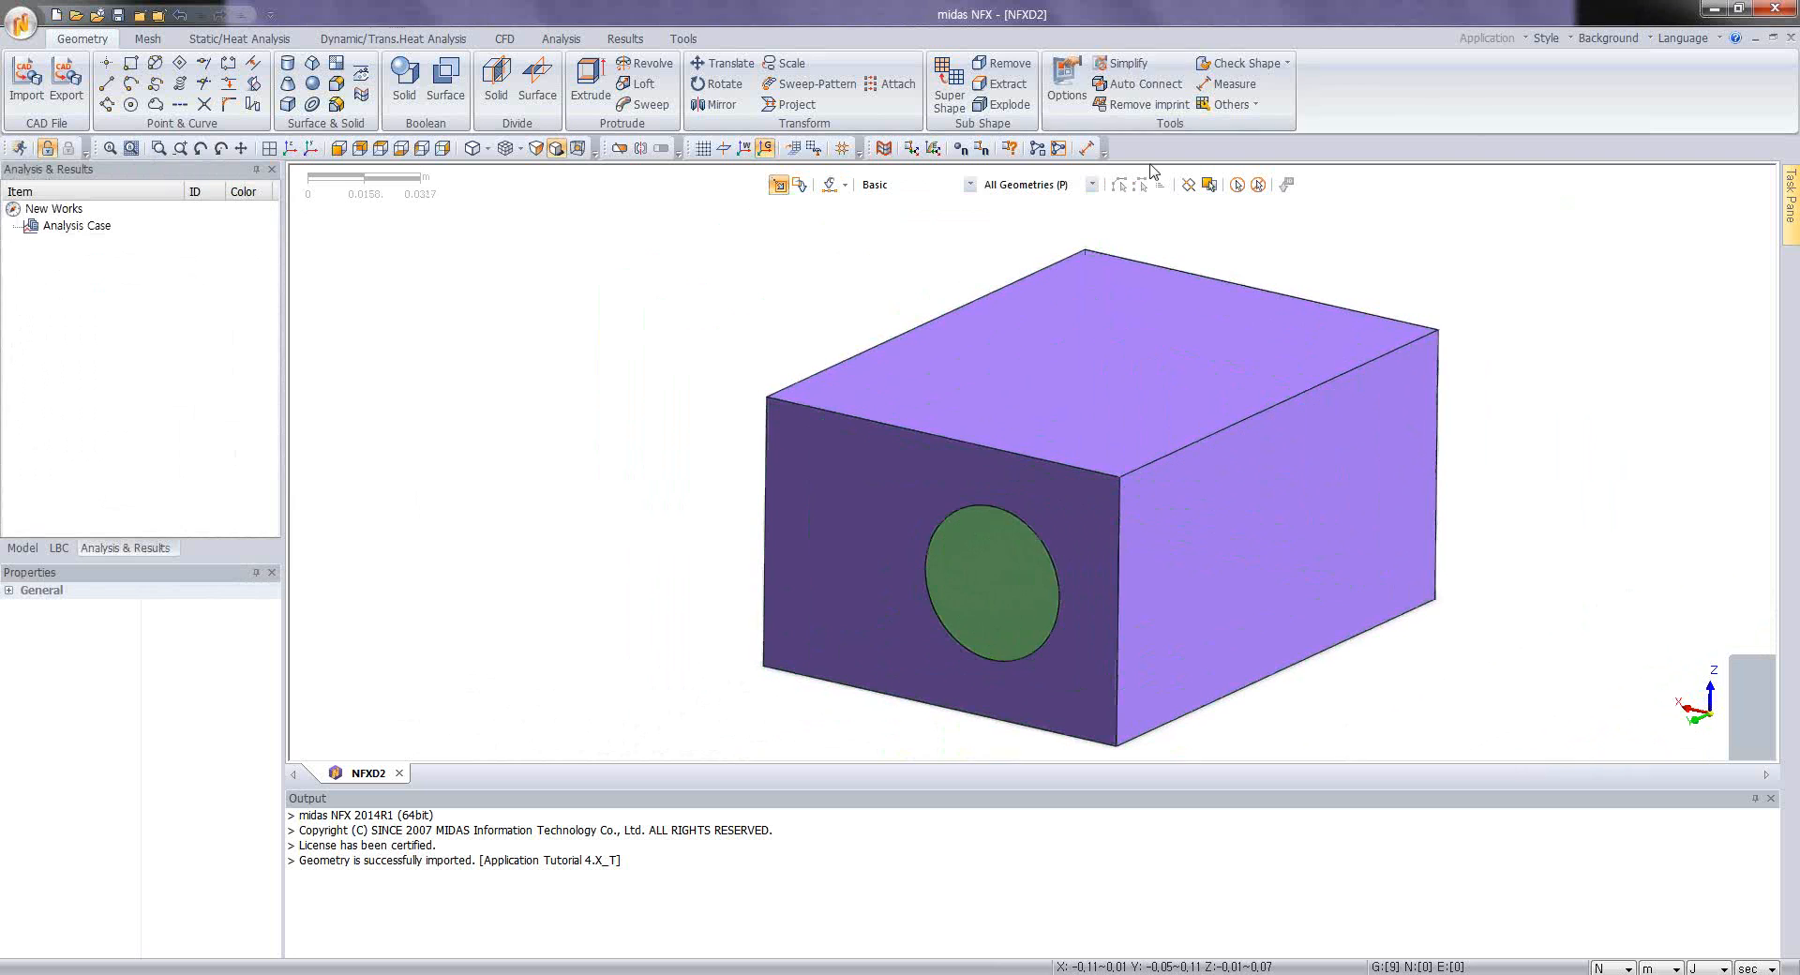
left_click(1140, 83)
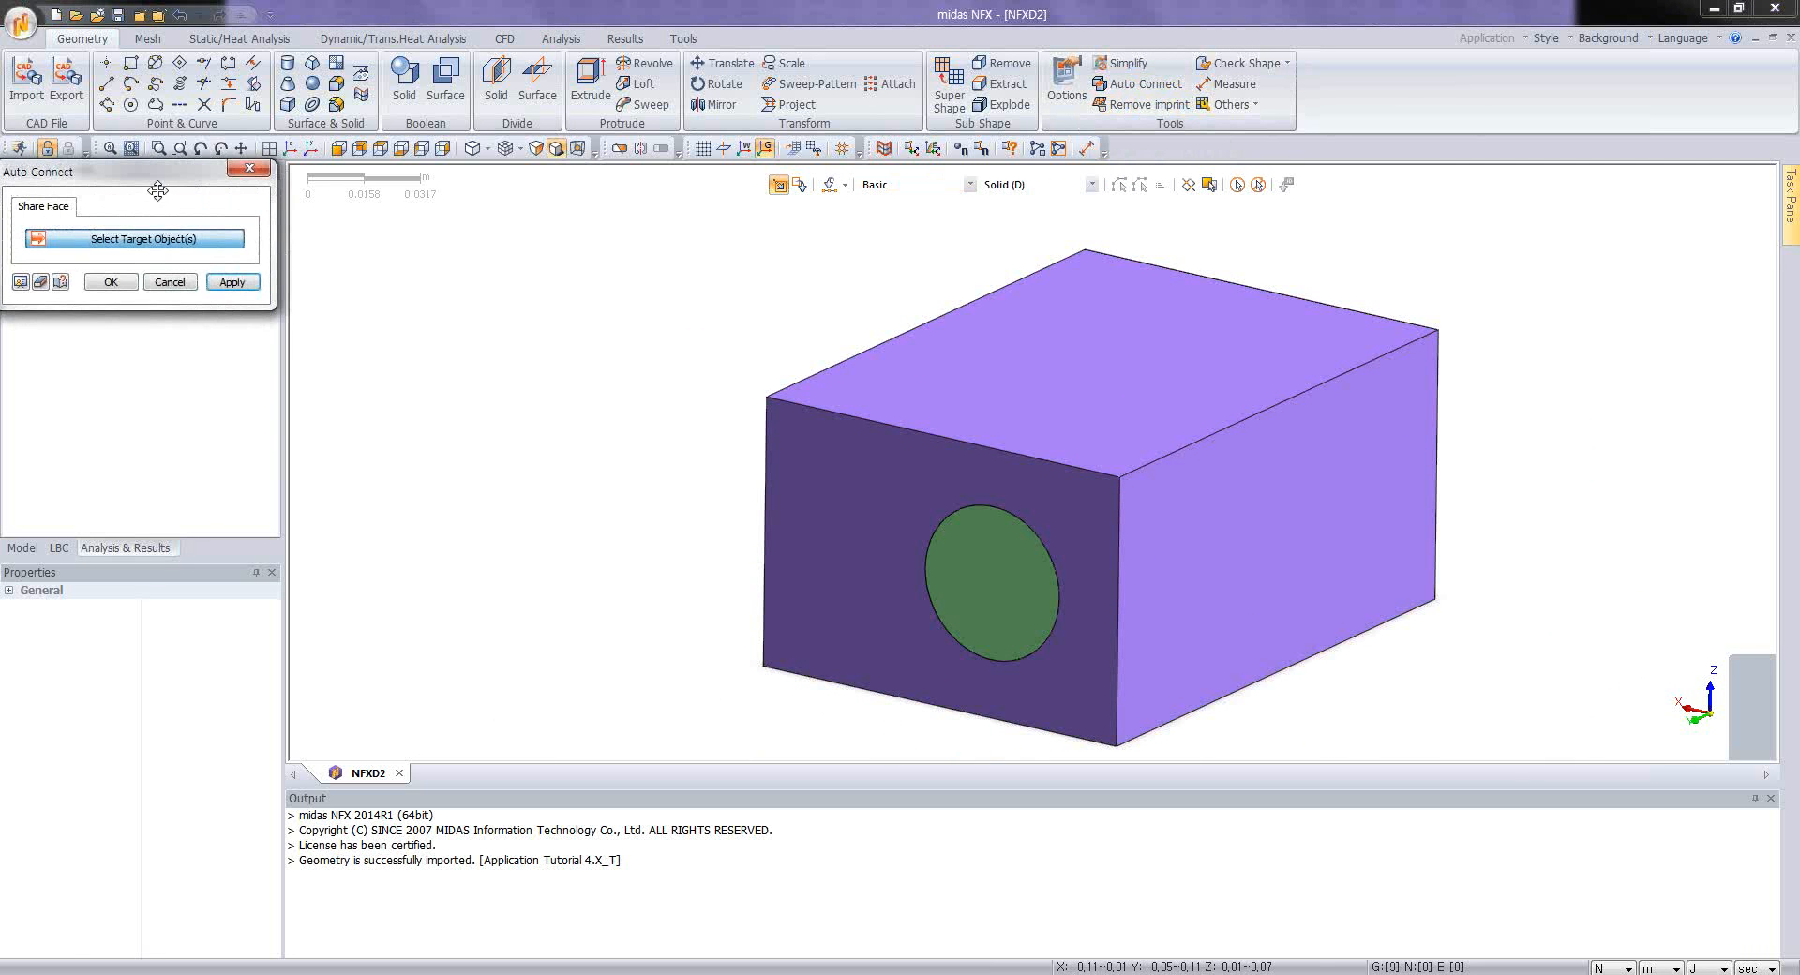
left_click_drag(150, 174, 447, 267)
left_click(1238, 185)
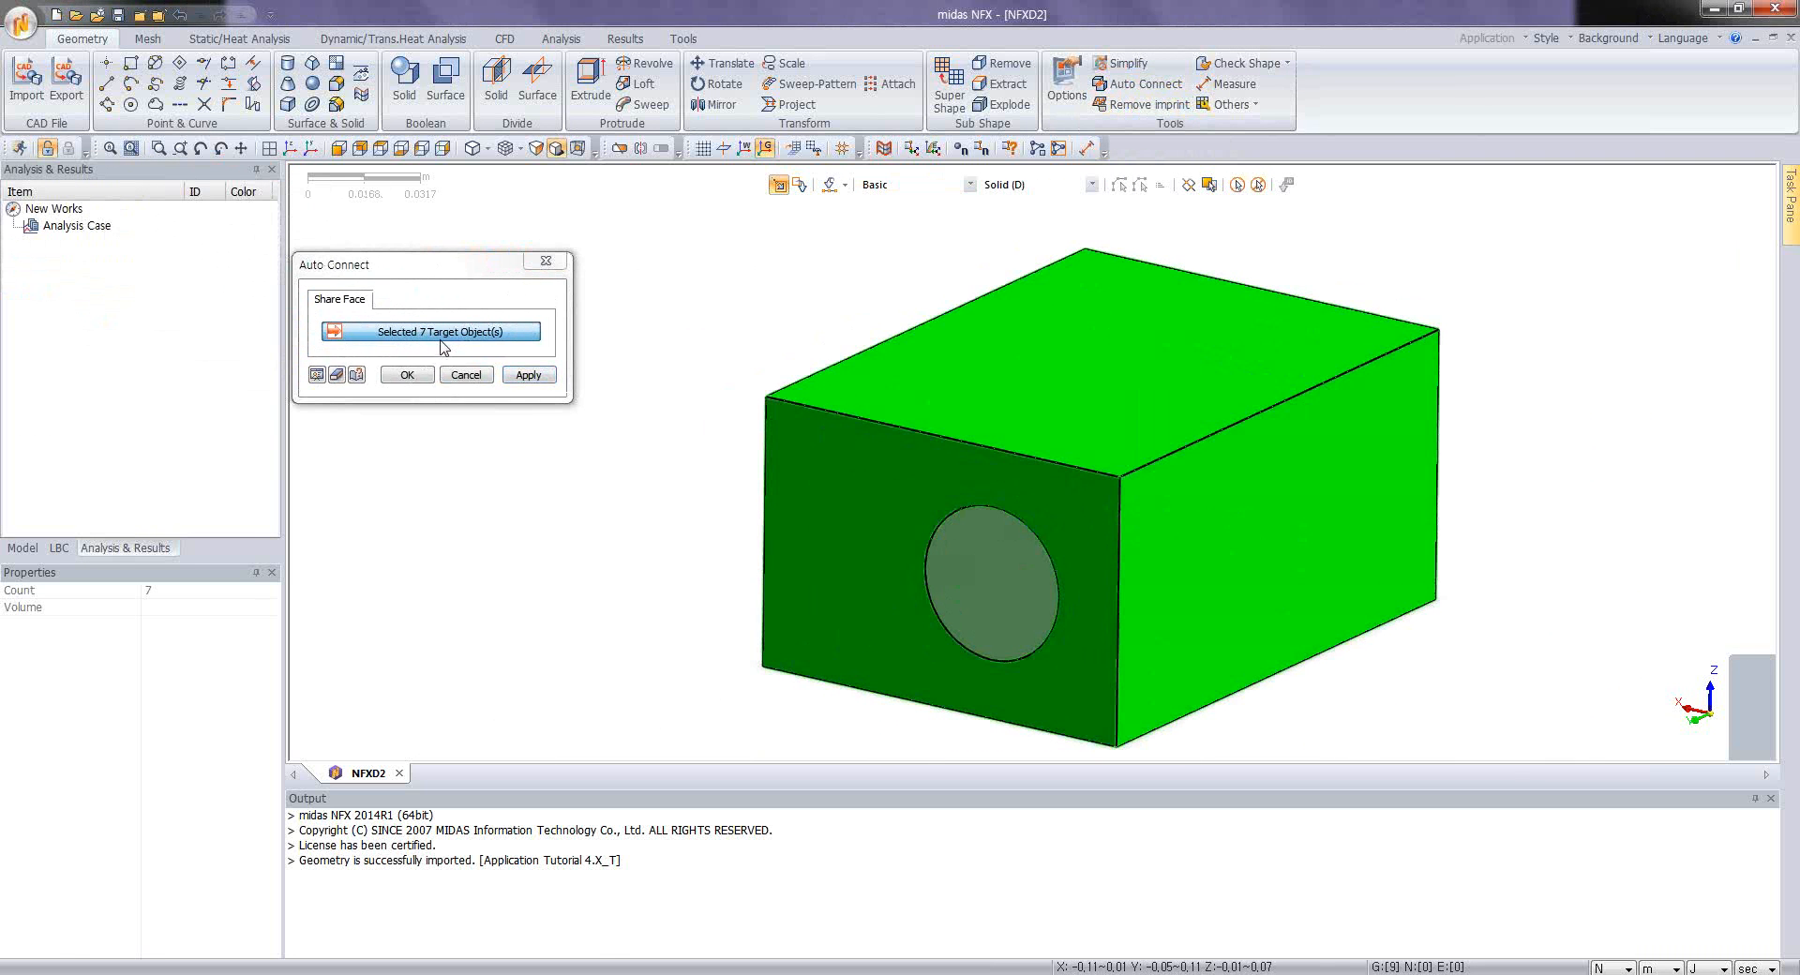
left_click(409, 377)
Step: Recheck the visible shapes for duplicate edges and faces with a 1e-007 m tolerance and examine the highlighted faces between the inner parts and the case
mouse_move(1212, 549)
middle_mouse_down()
mouse_move(1202, 587)
mouse_move(1219, 535)
middle_mouse_up()
left_click(1271, 65)
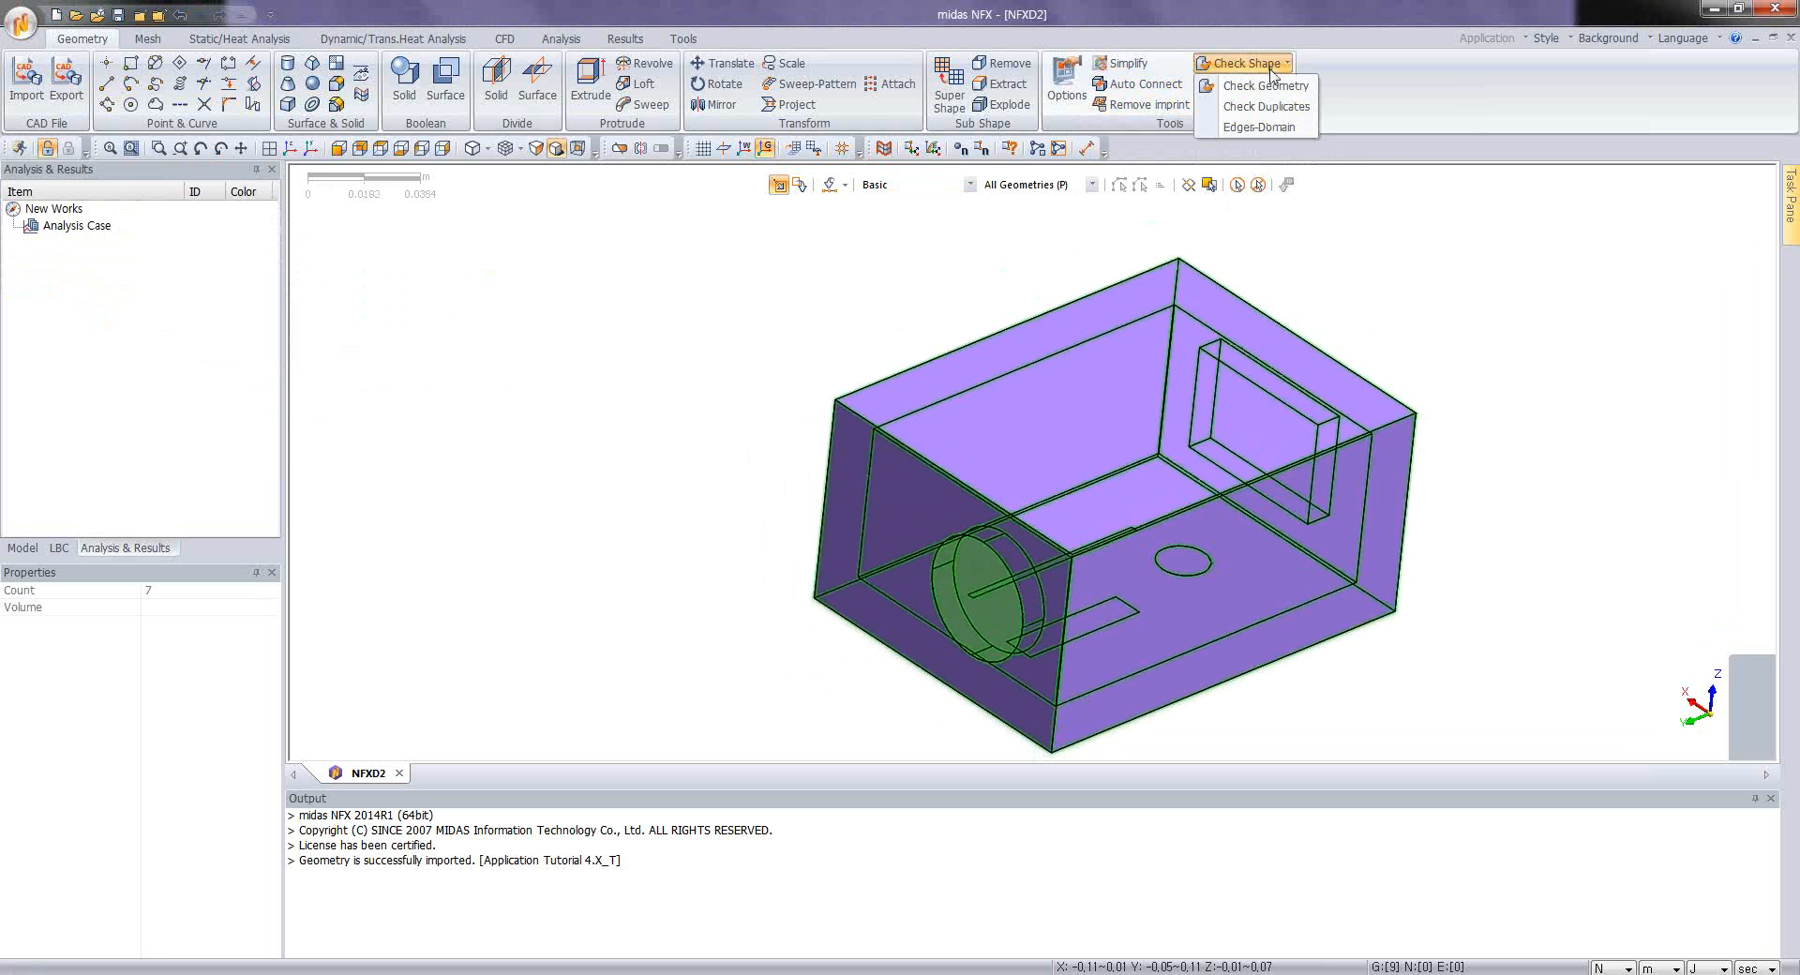
left_click(1264, 106)
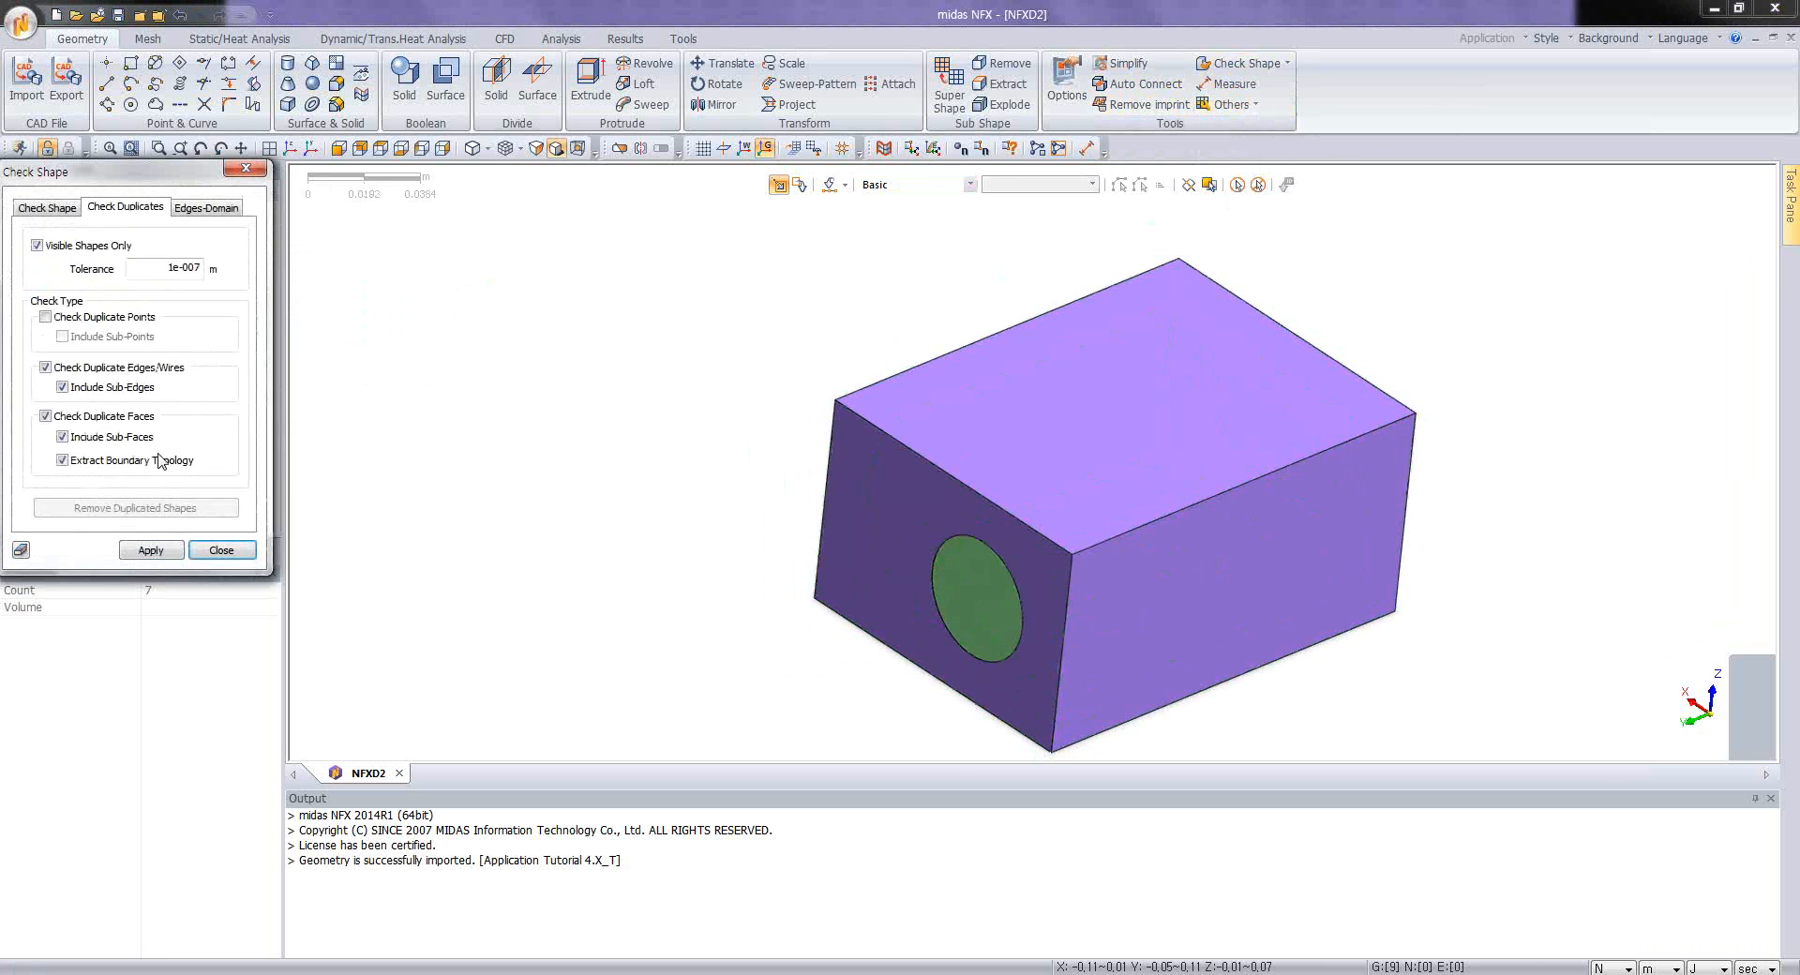
left_click(151, 550)
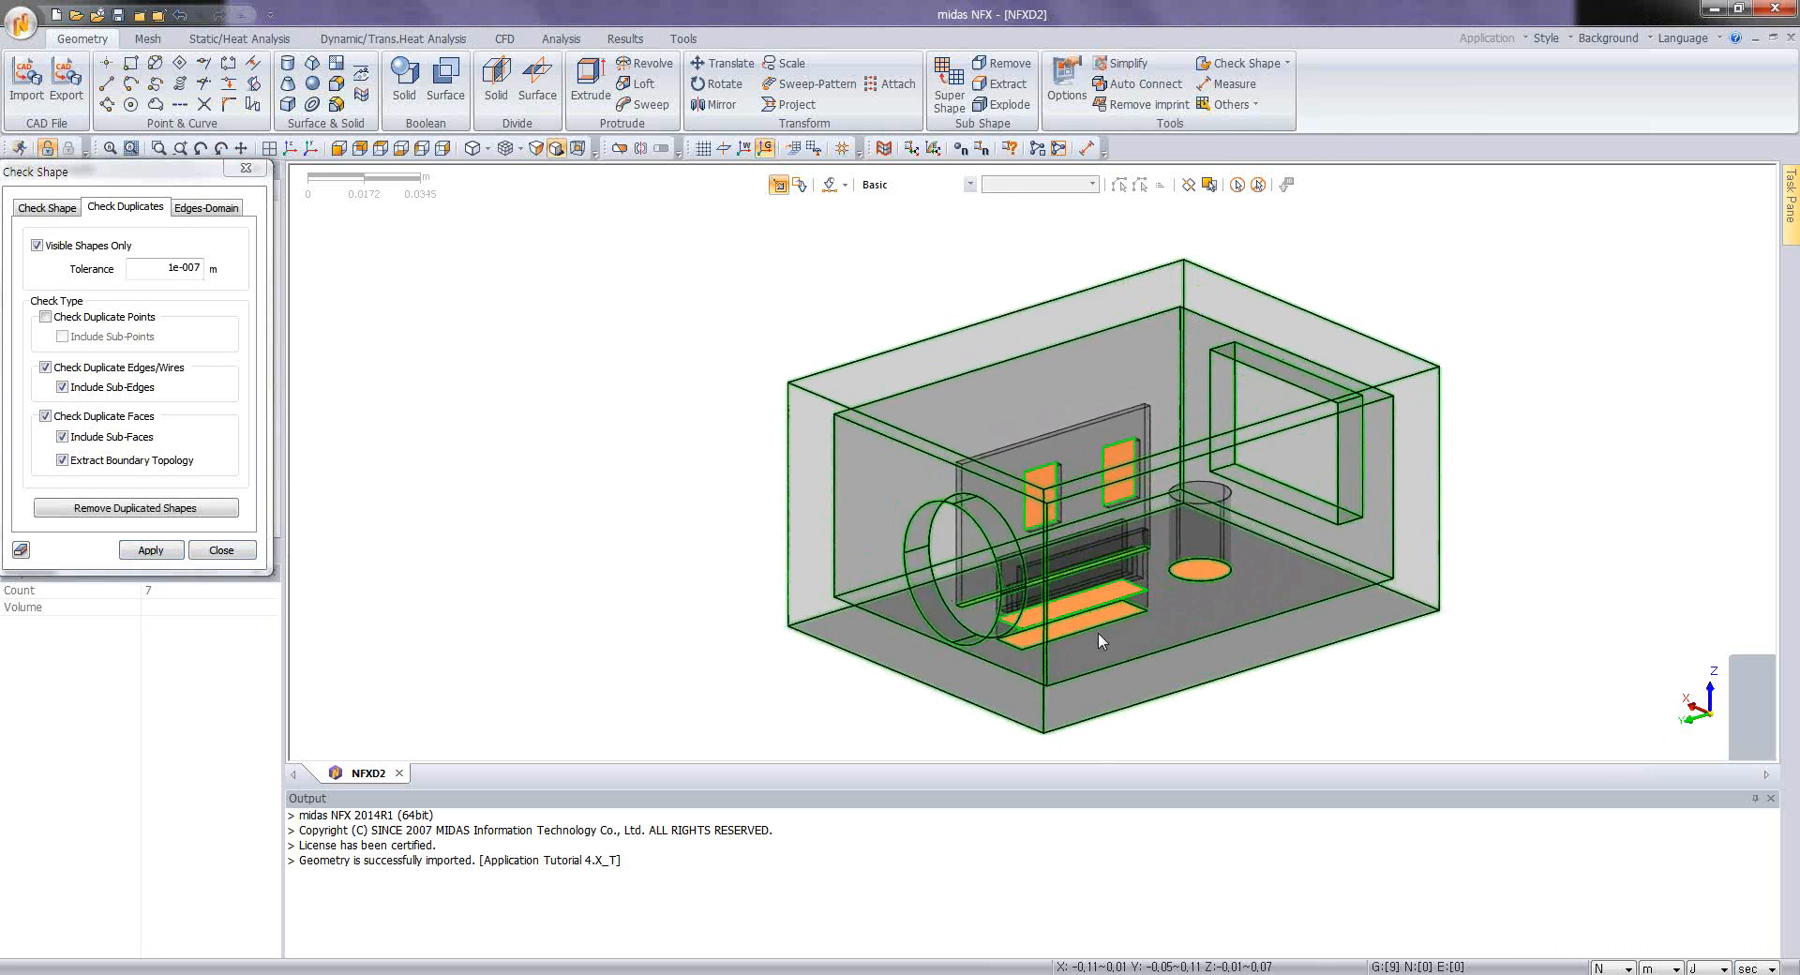
scroll(1112, 622, "up", 5)
middle_click_drag(1112, 622, 812, 649)
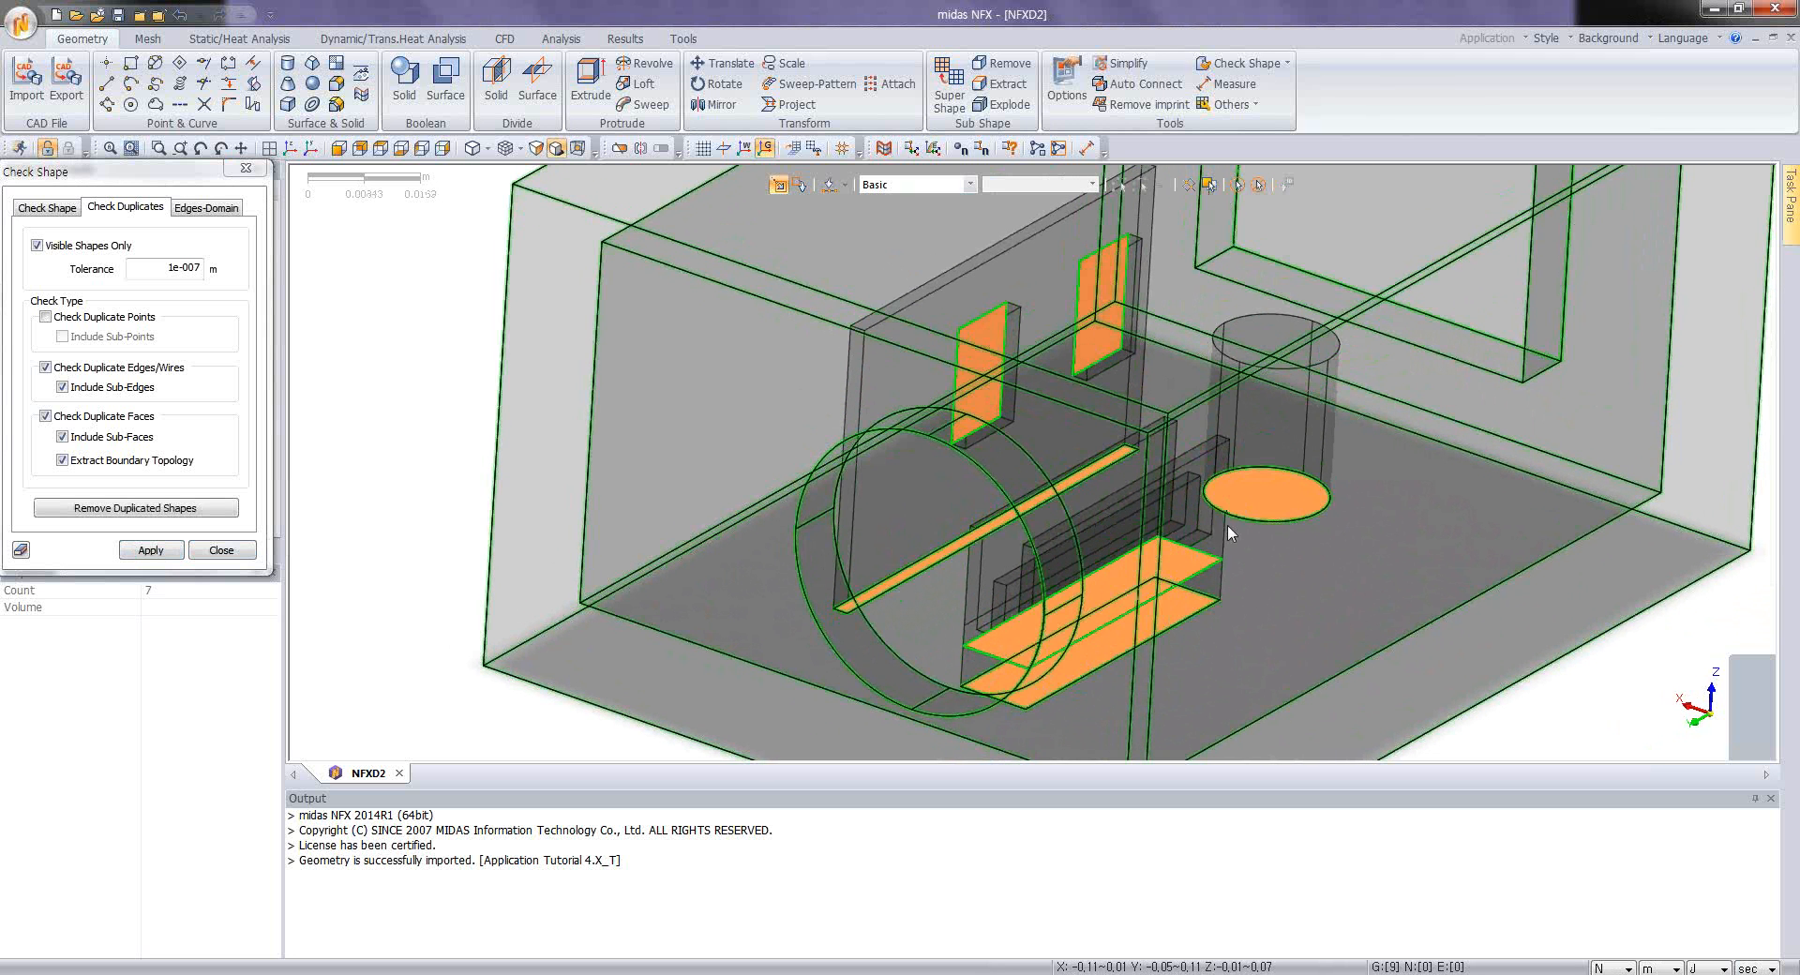
scroll(1197, 521, "down", 5)
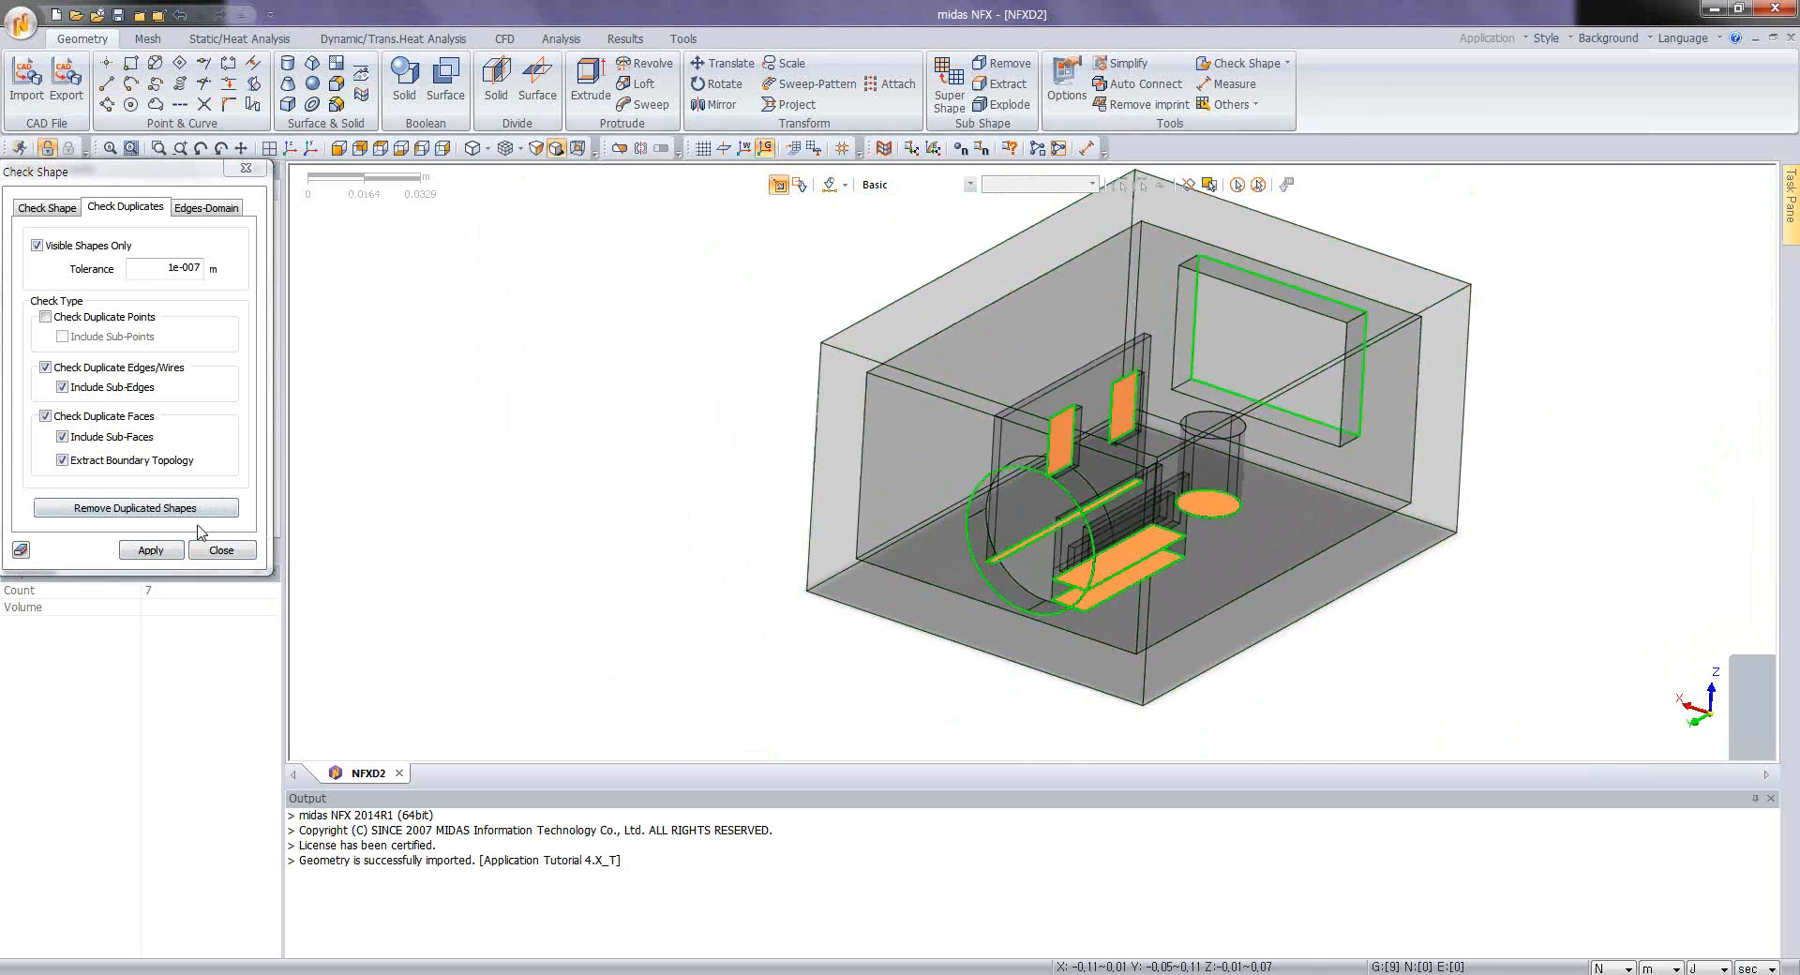
left_click(221, 550)
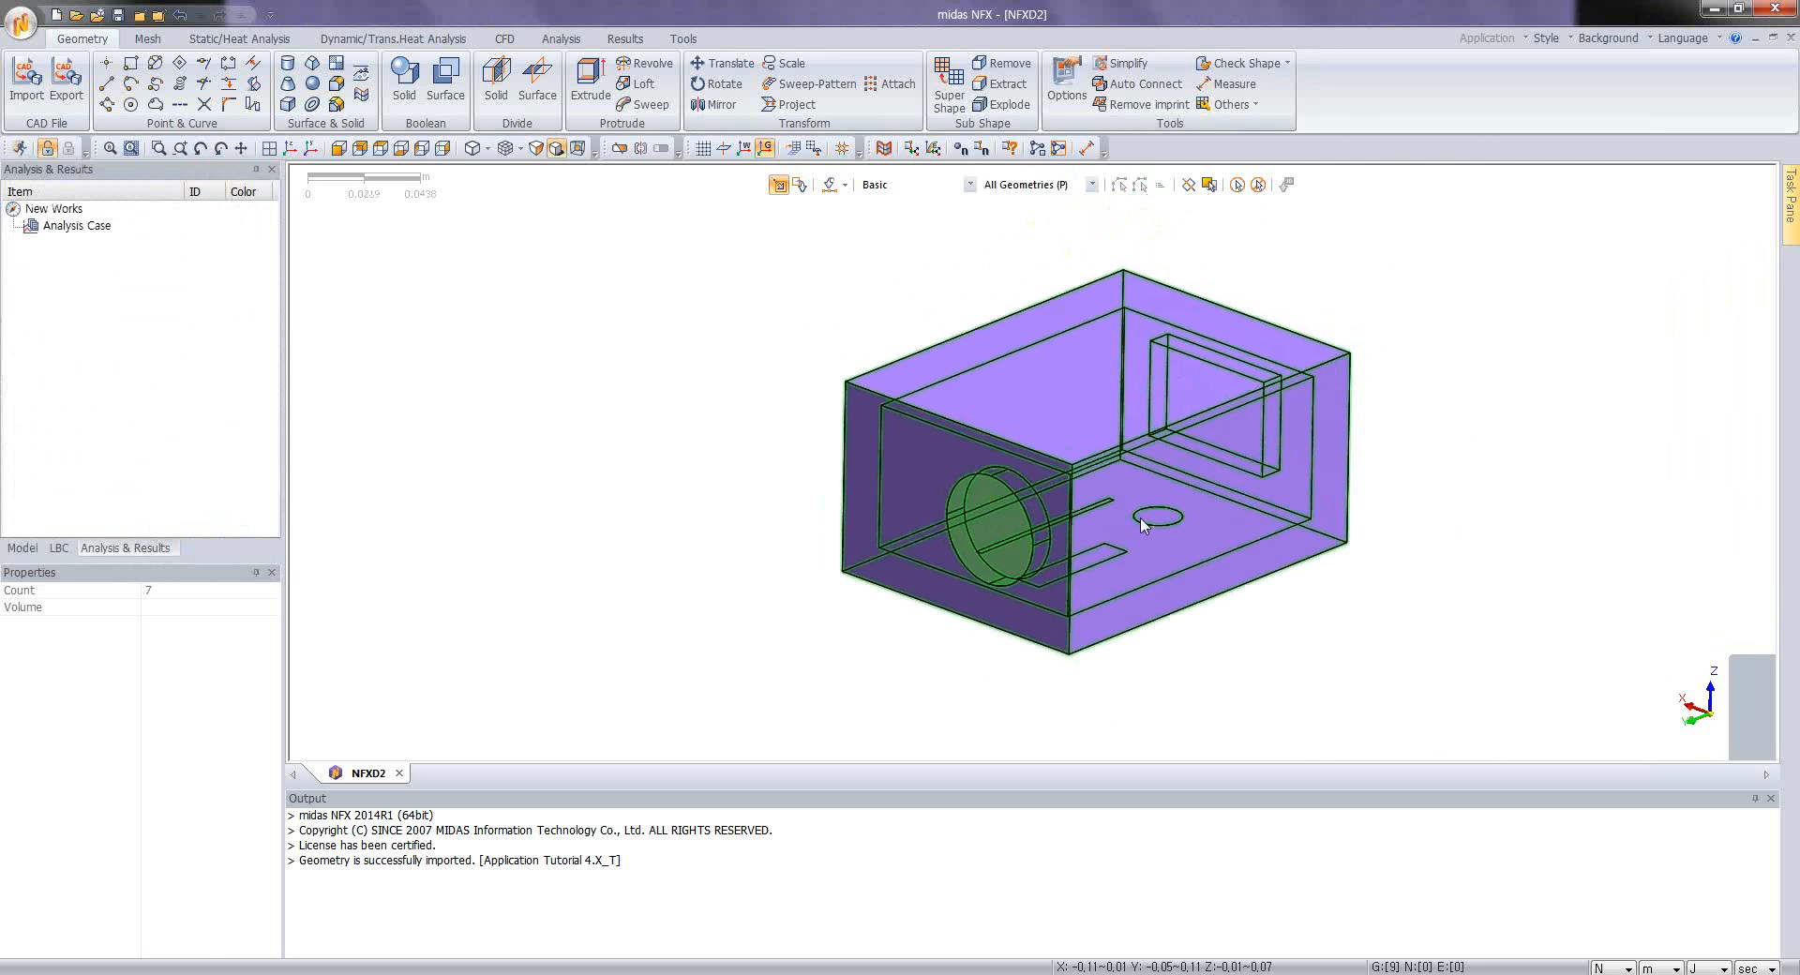
Step: Begin a CFD volume extraction with all seven solids as targets and the circular and rectangular cap surfaces as closing faces
left_click(1254, 104)
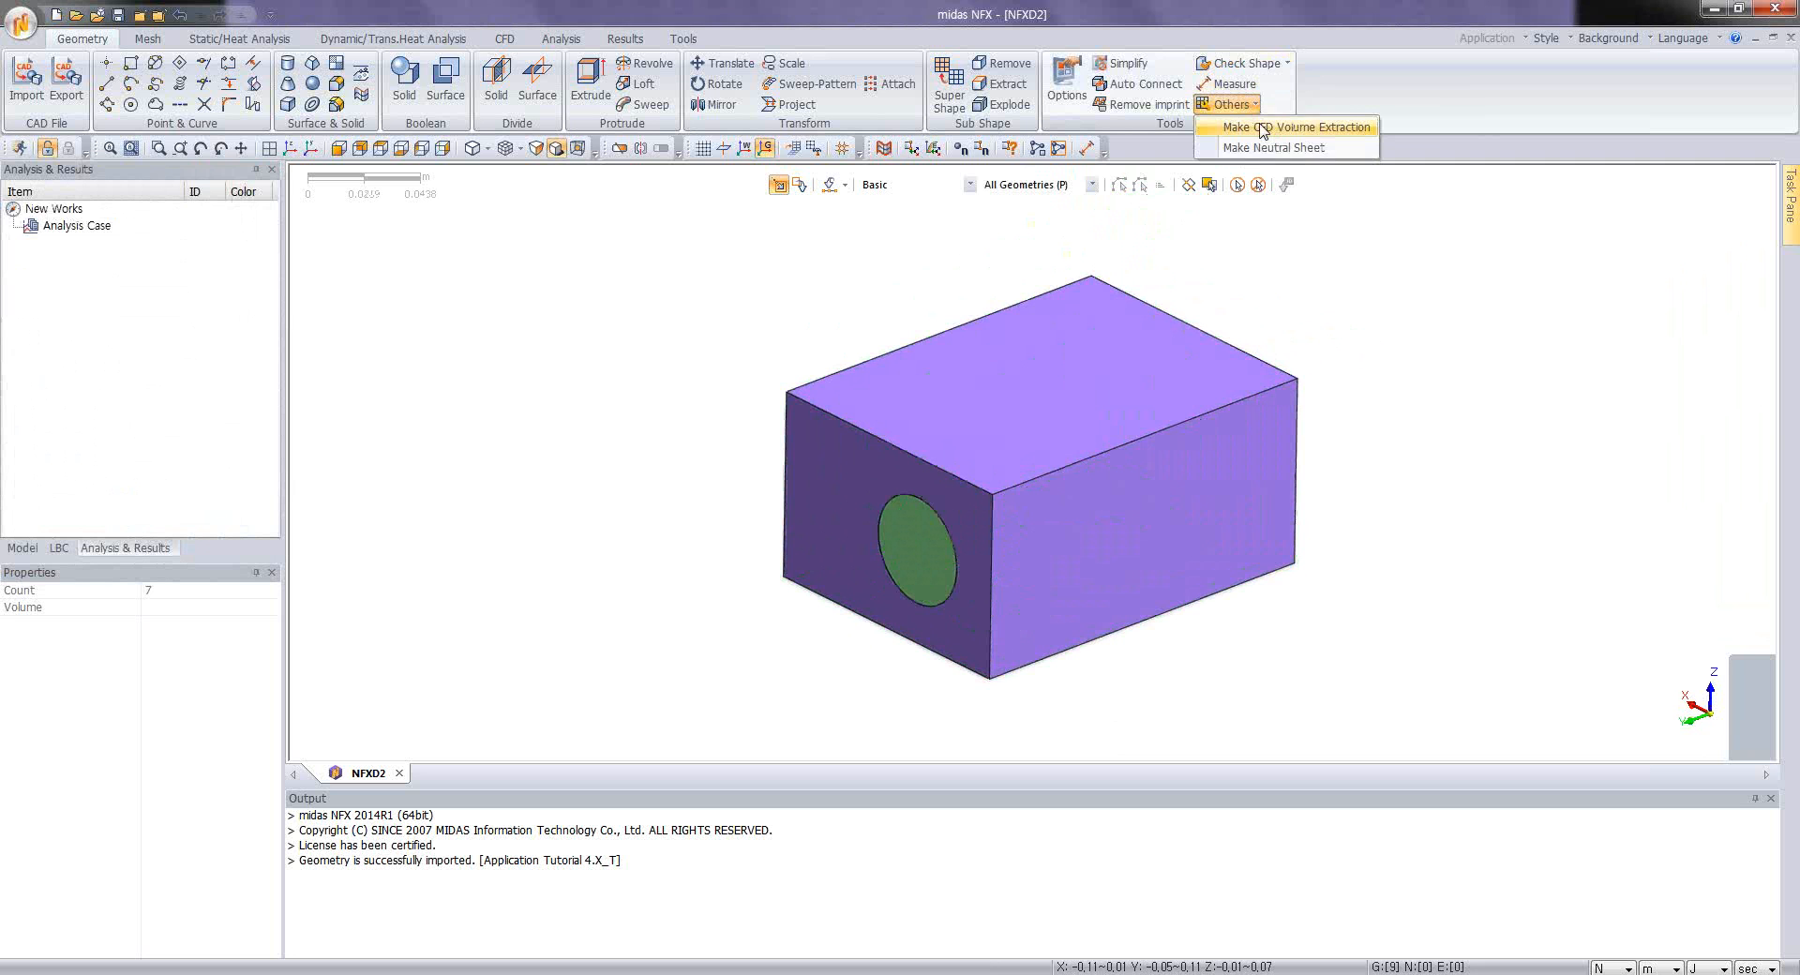
left_click(1263, 127)
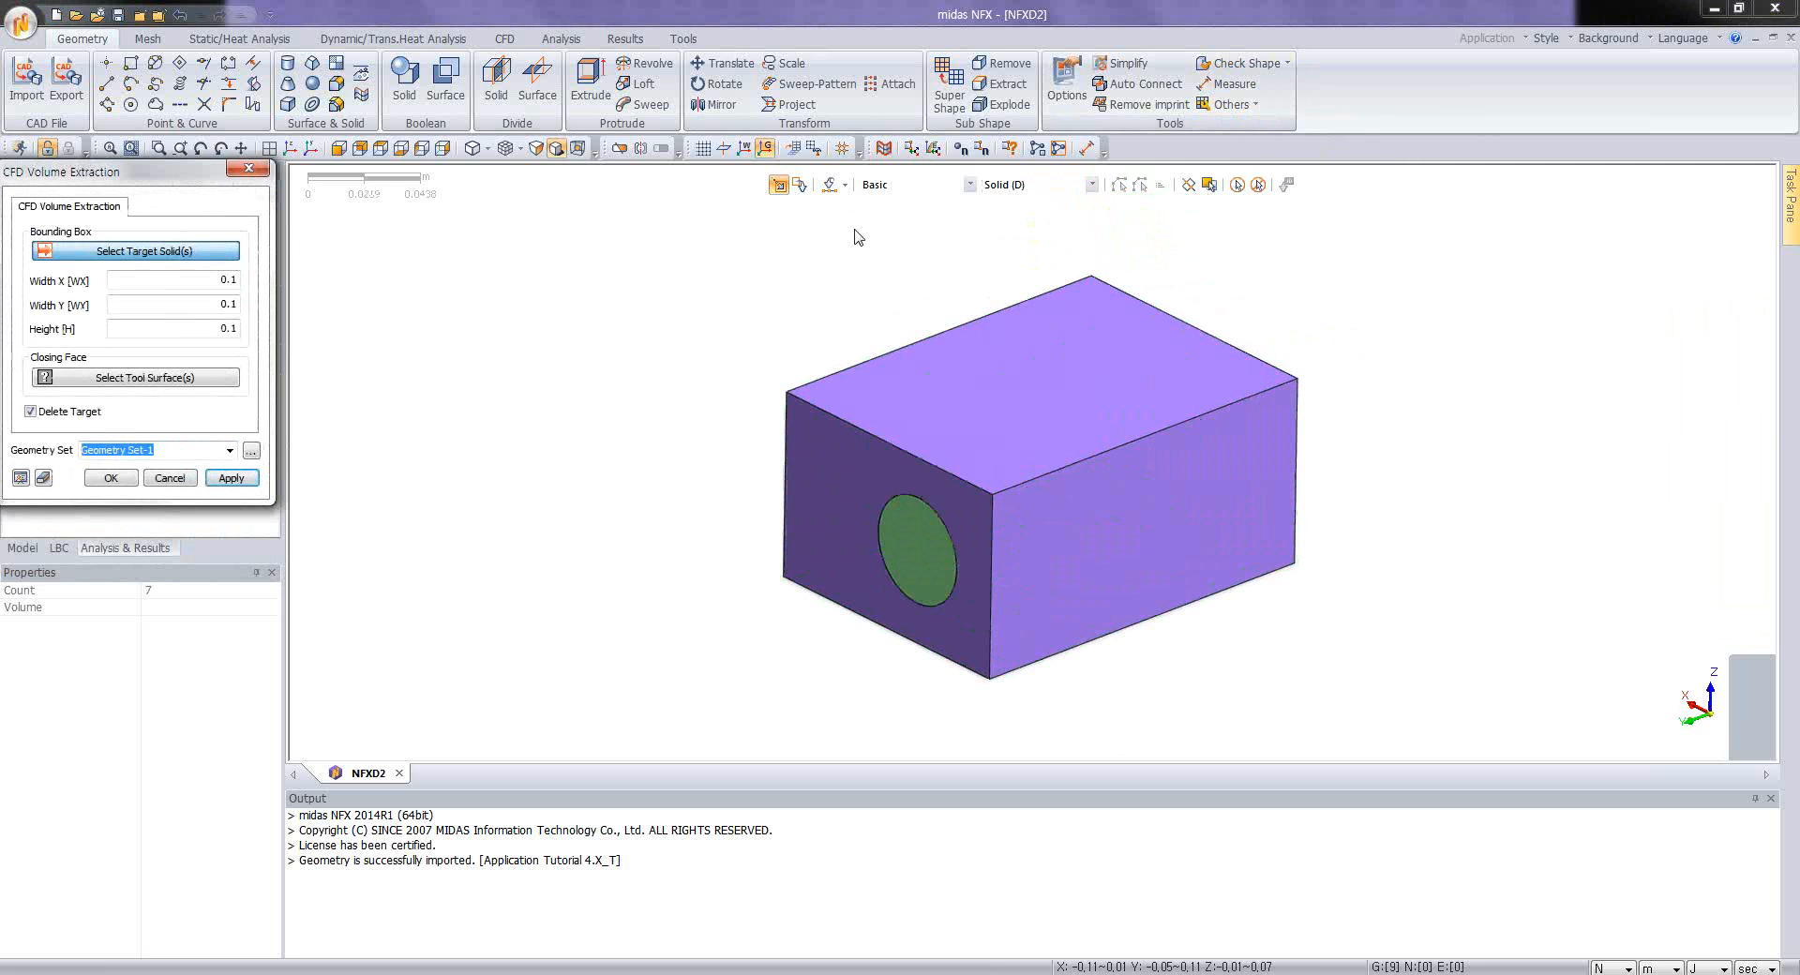
left_click_drag(633, 189, 1489, 750)
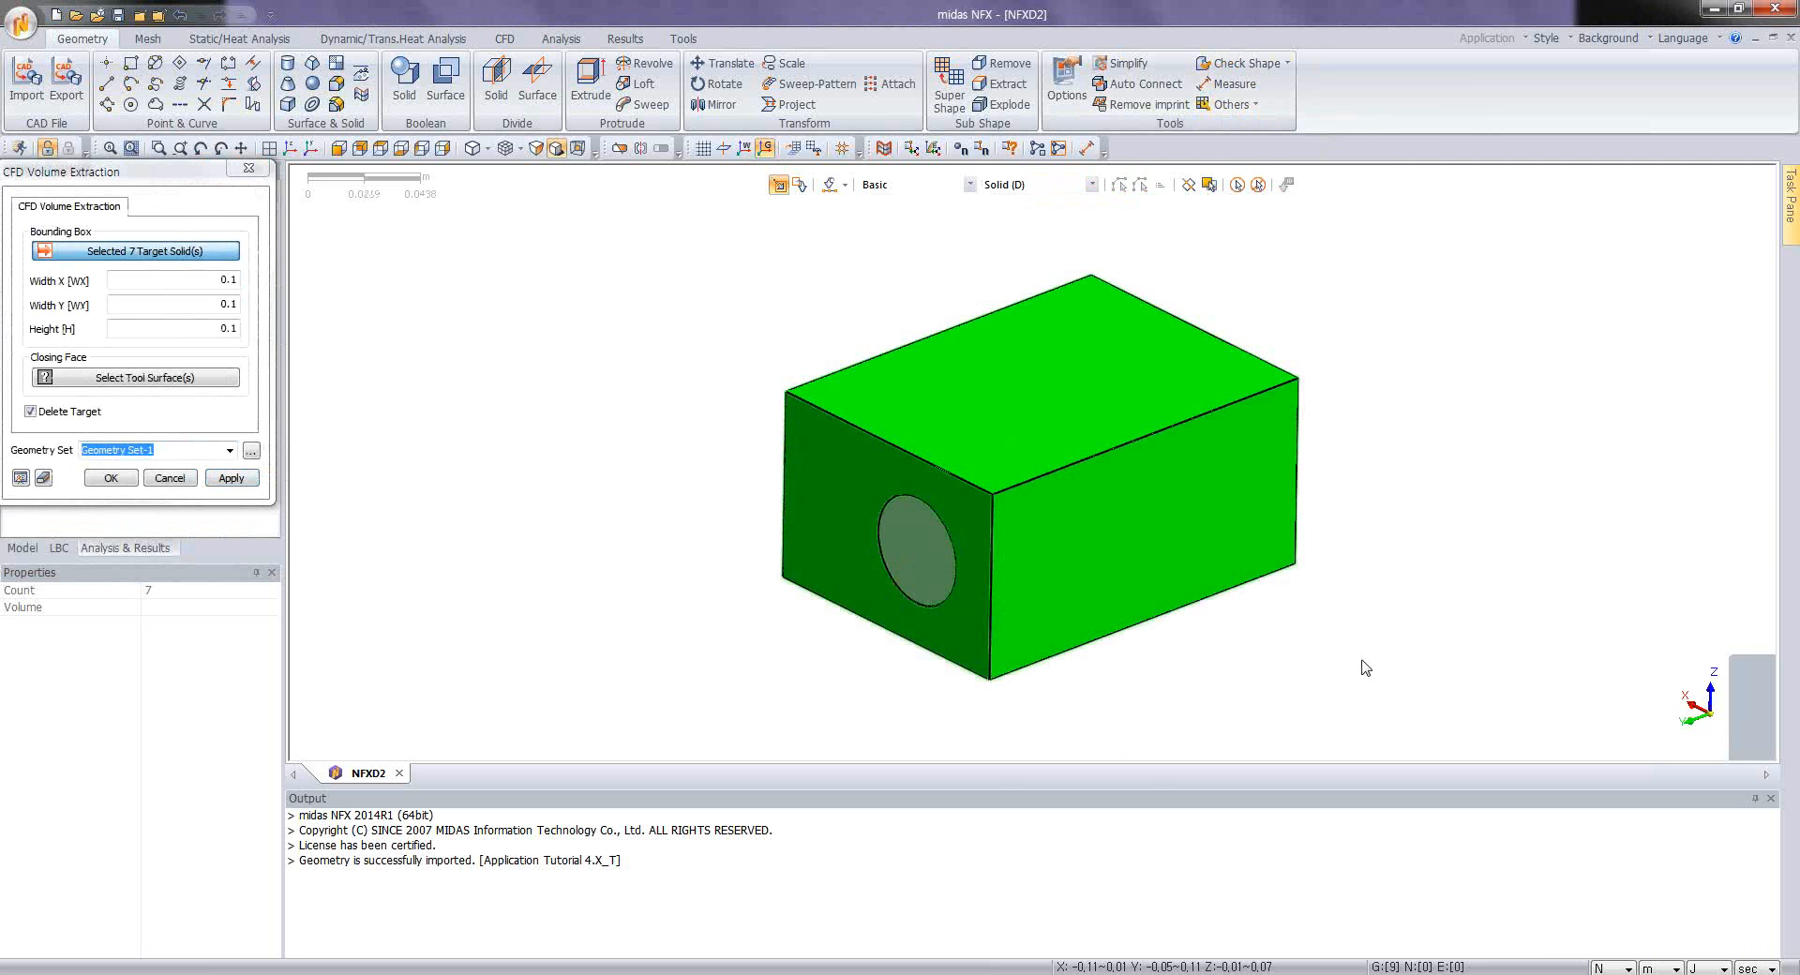
left_click(170, 377)
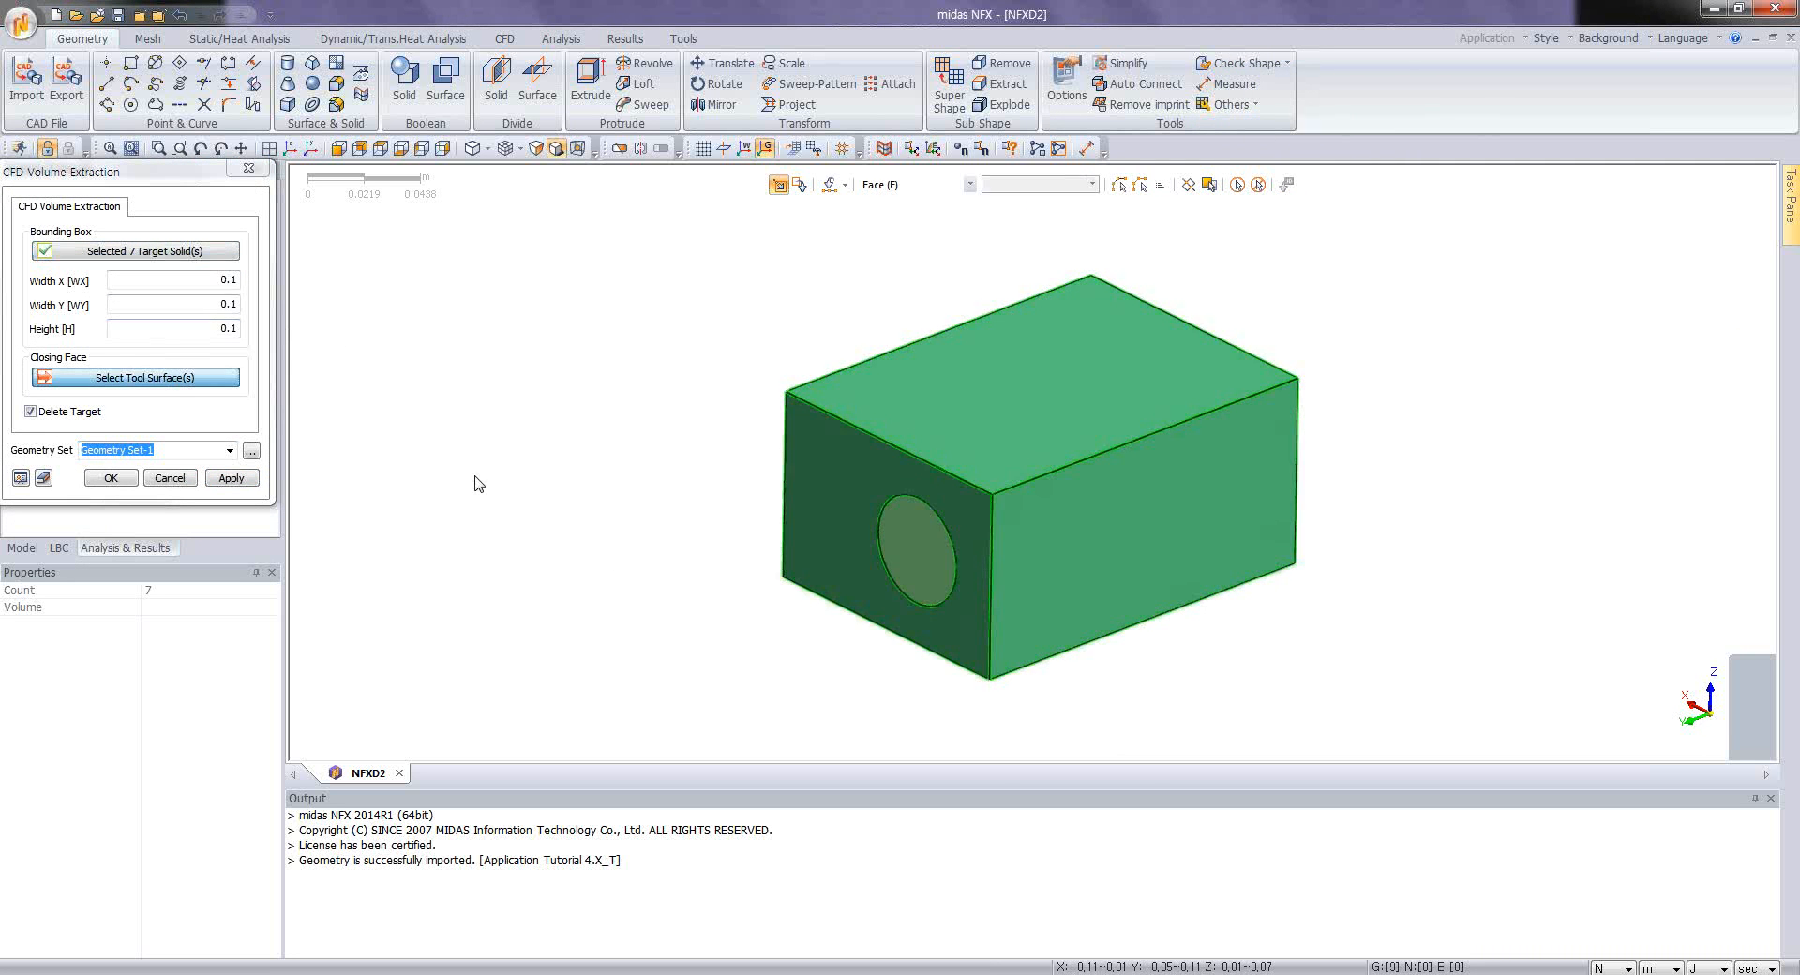
left_click(925, 570)
middle_click_drag(1083, 549, 562, 515)
left_click(1132, 522)
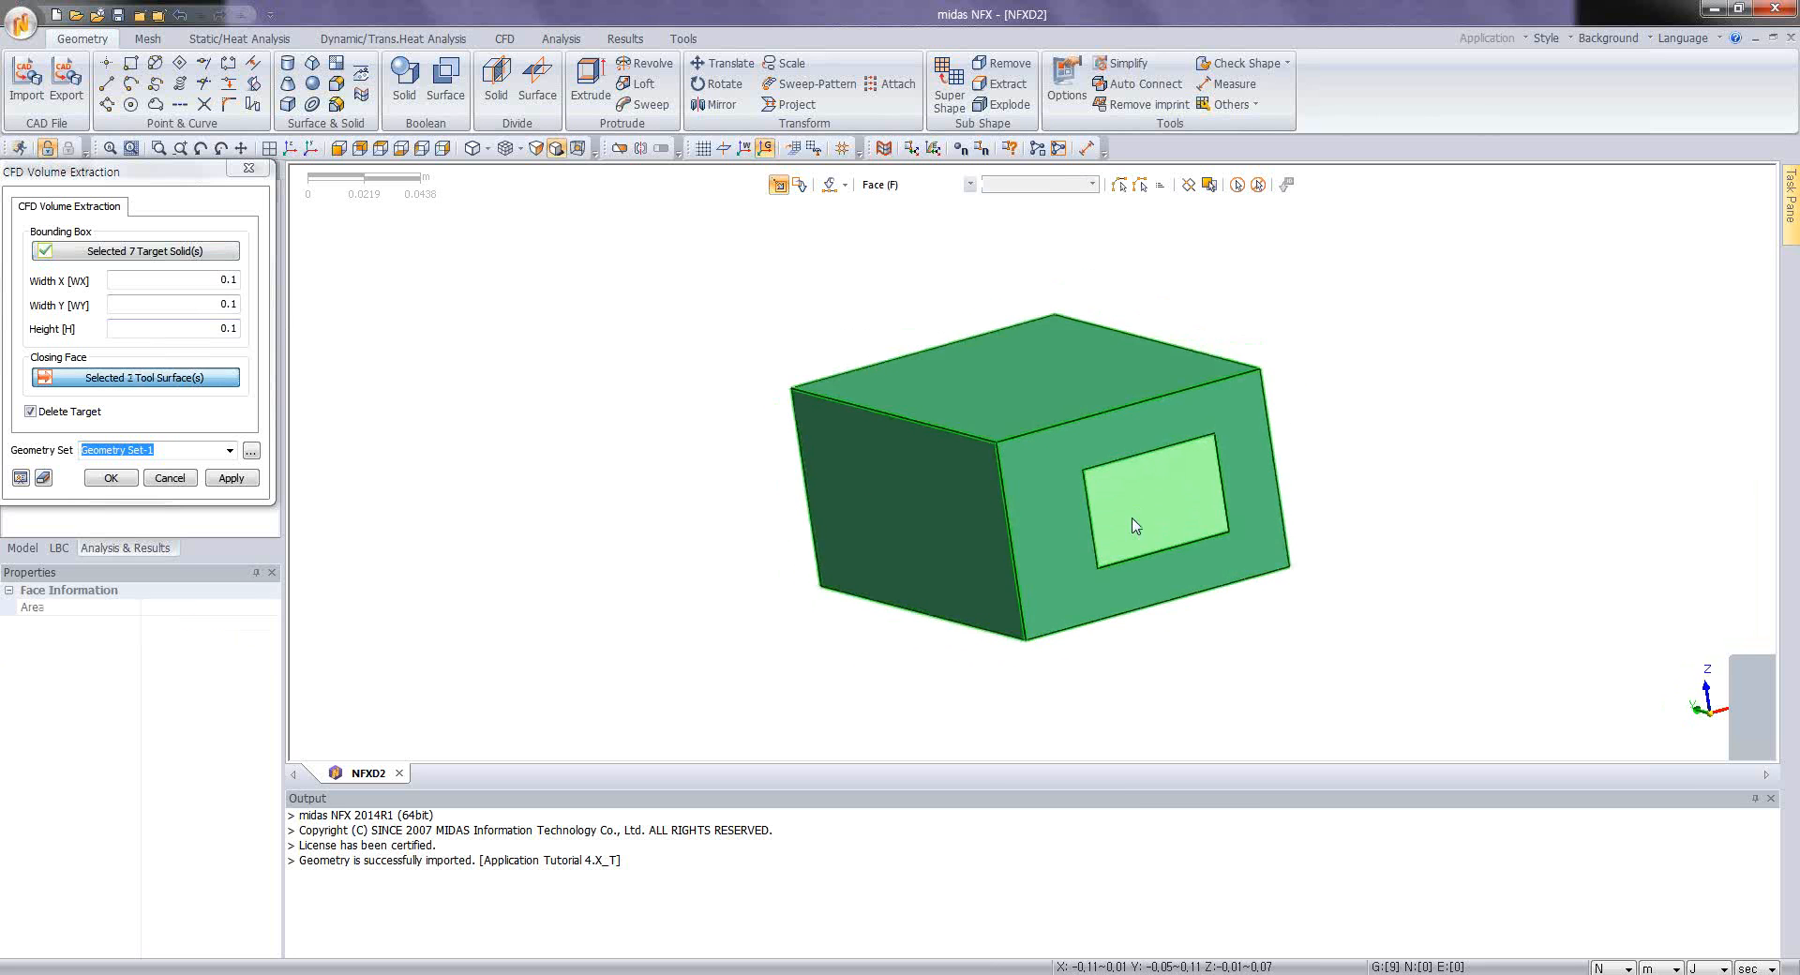
Step: Try the CFD volume extraction with a 0.2 m bounding box in X, Y and height, deleting the targets, into Geometry Set-1
middle_click_drag(799, 478, 904, 419)
scroll(769, 497, "up", 3)
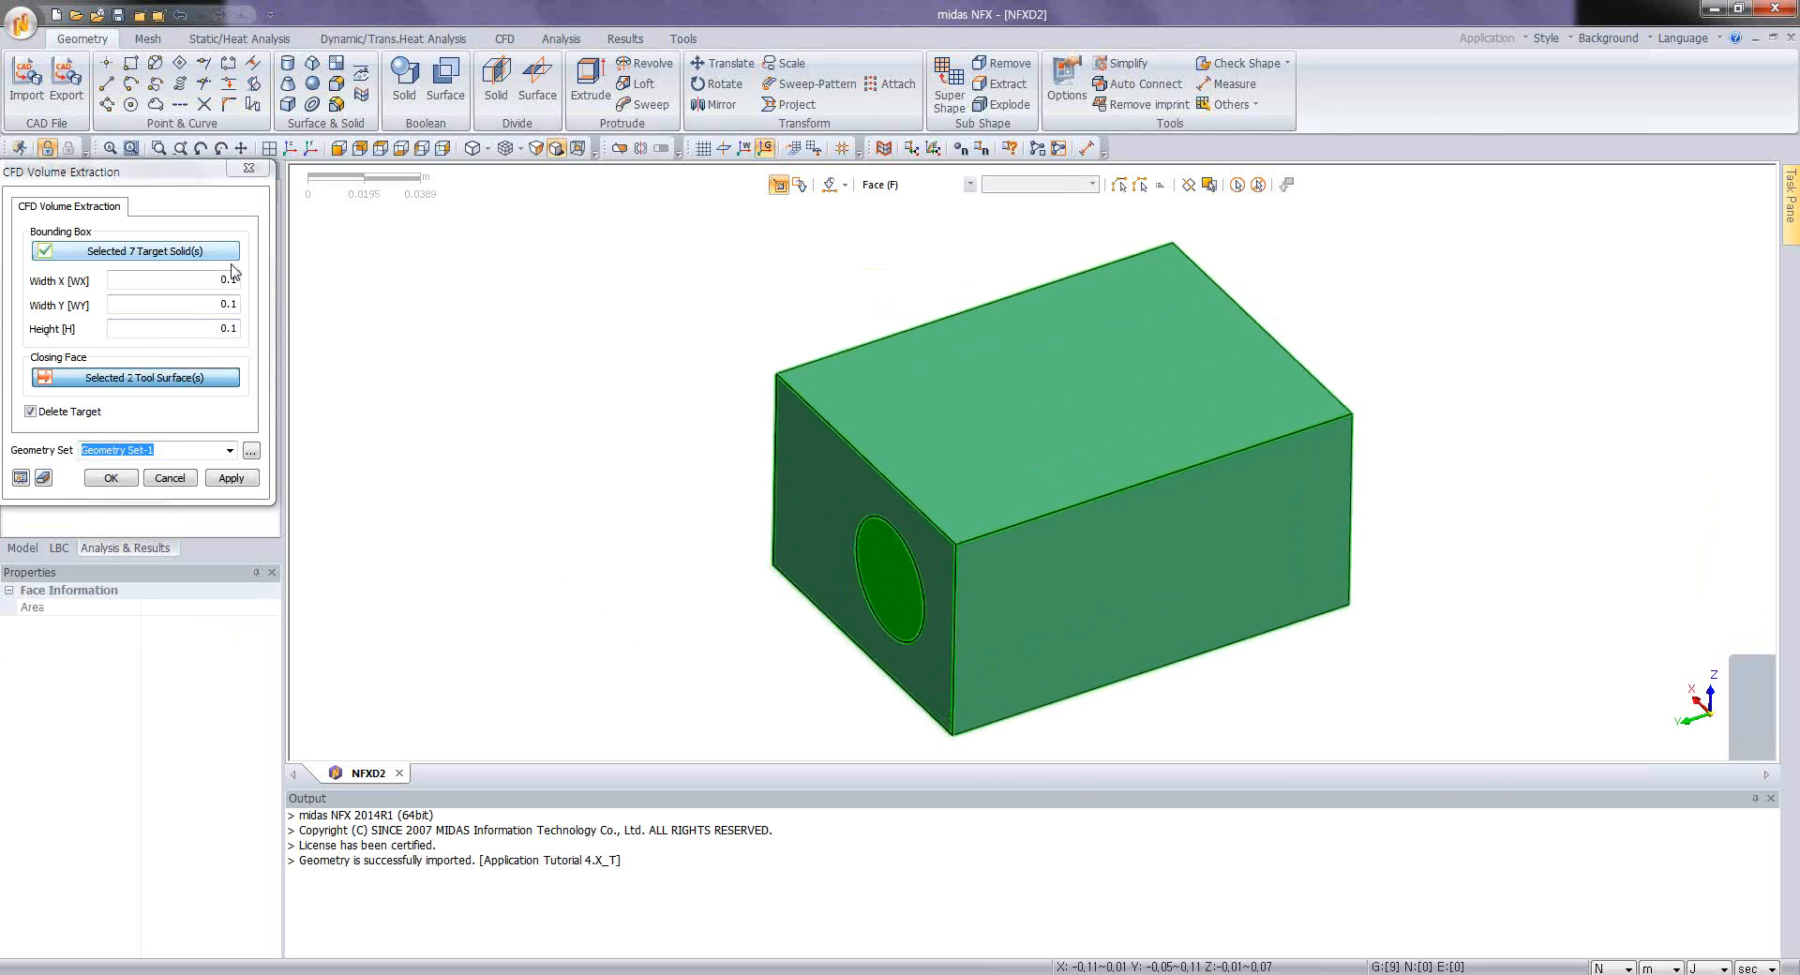
left_click_drag(228, 278, 241, 279)
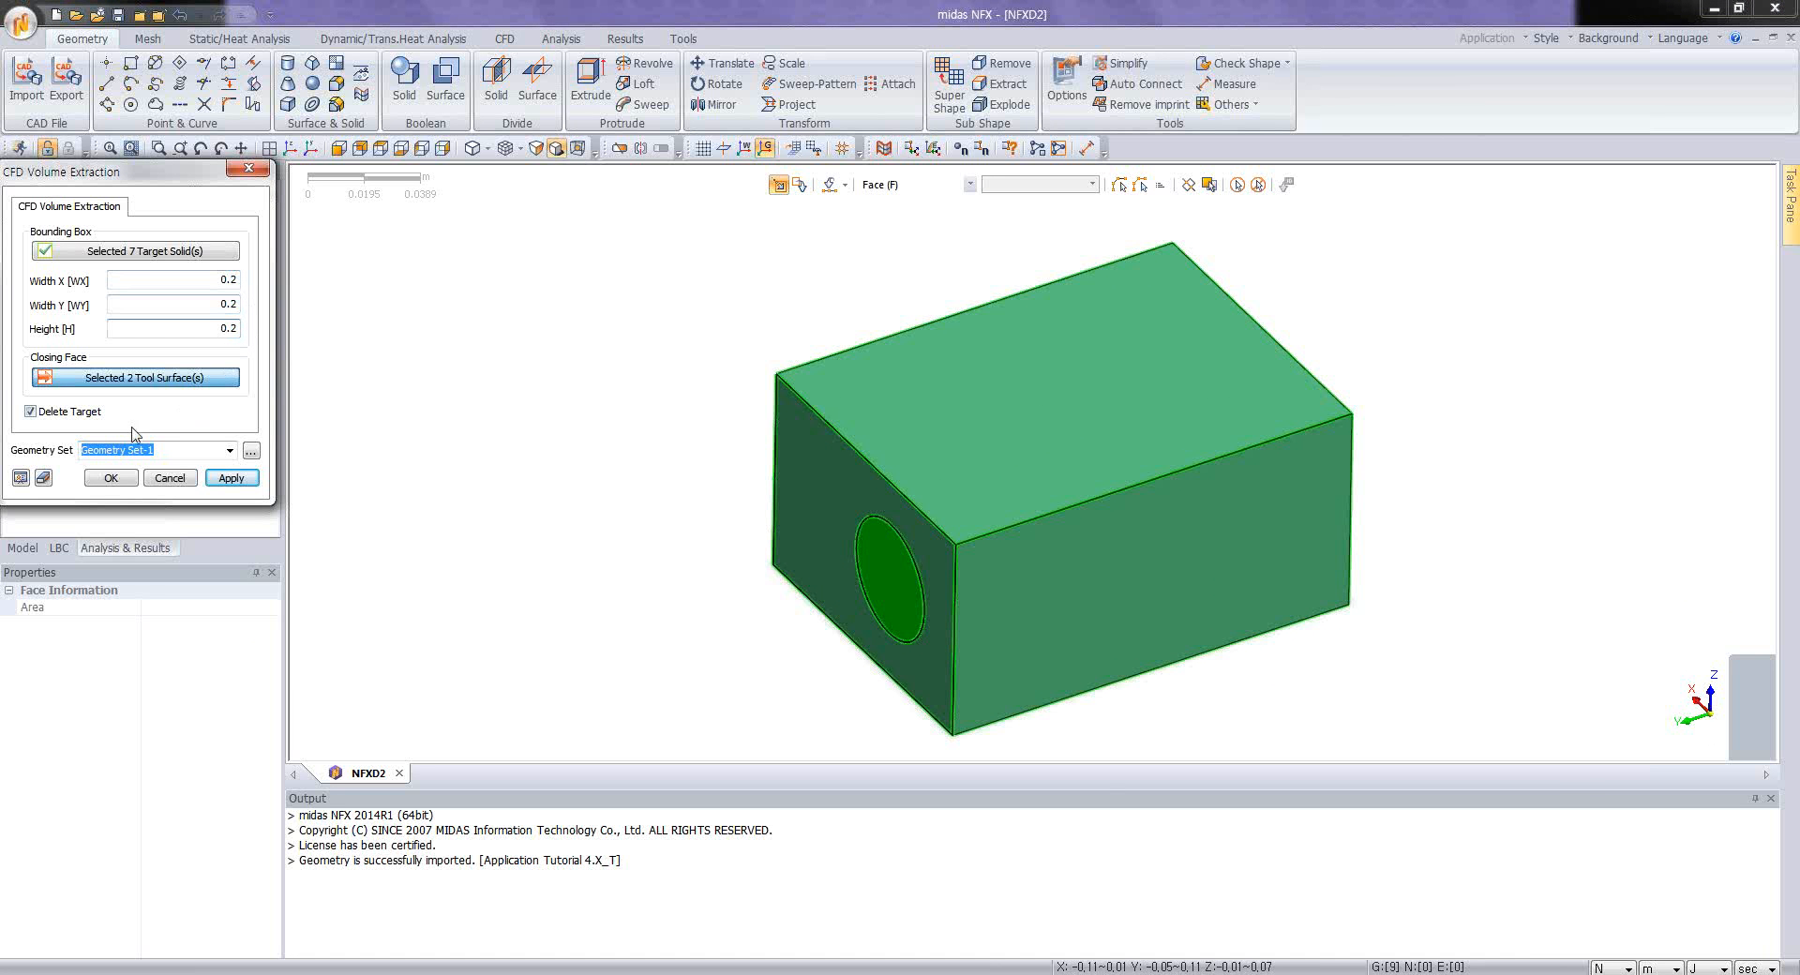
left_click(19, 478)
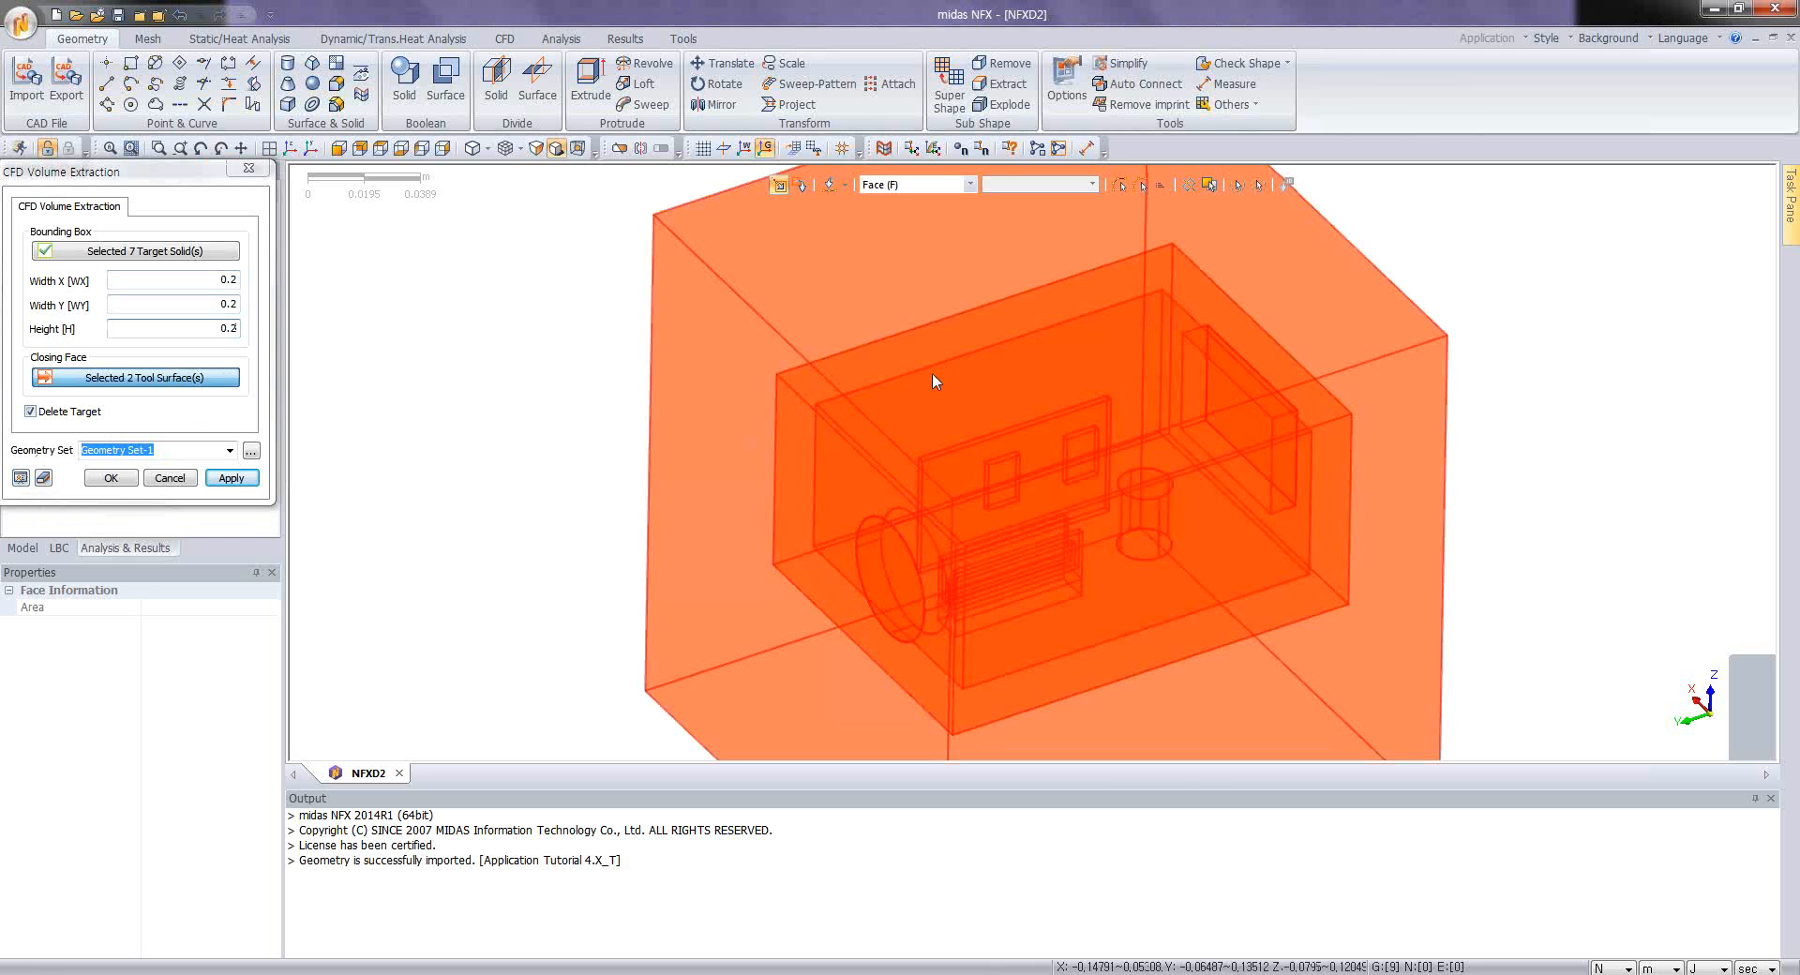
left_click(110, 478)
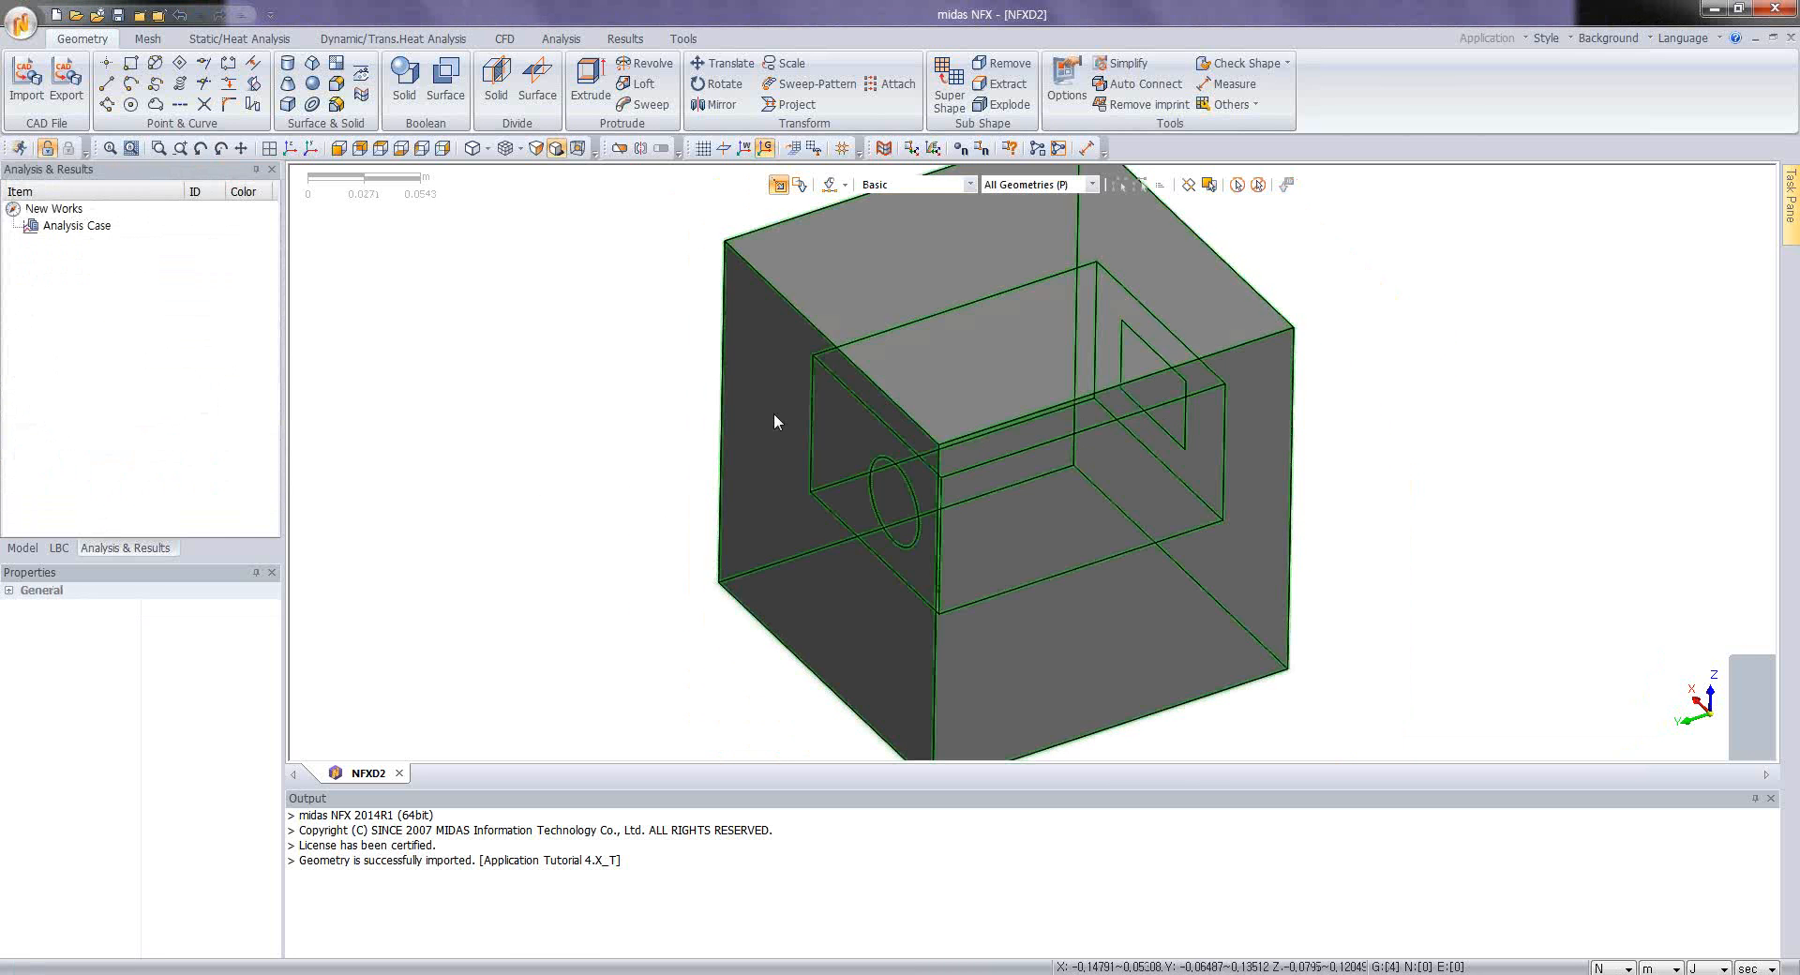
Step: Inspect the extracted box from several angles and undo the CFD volume extraction
middle_click_drag(774, 415, 860, 364)
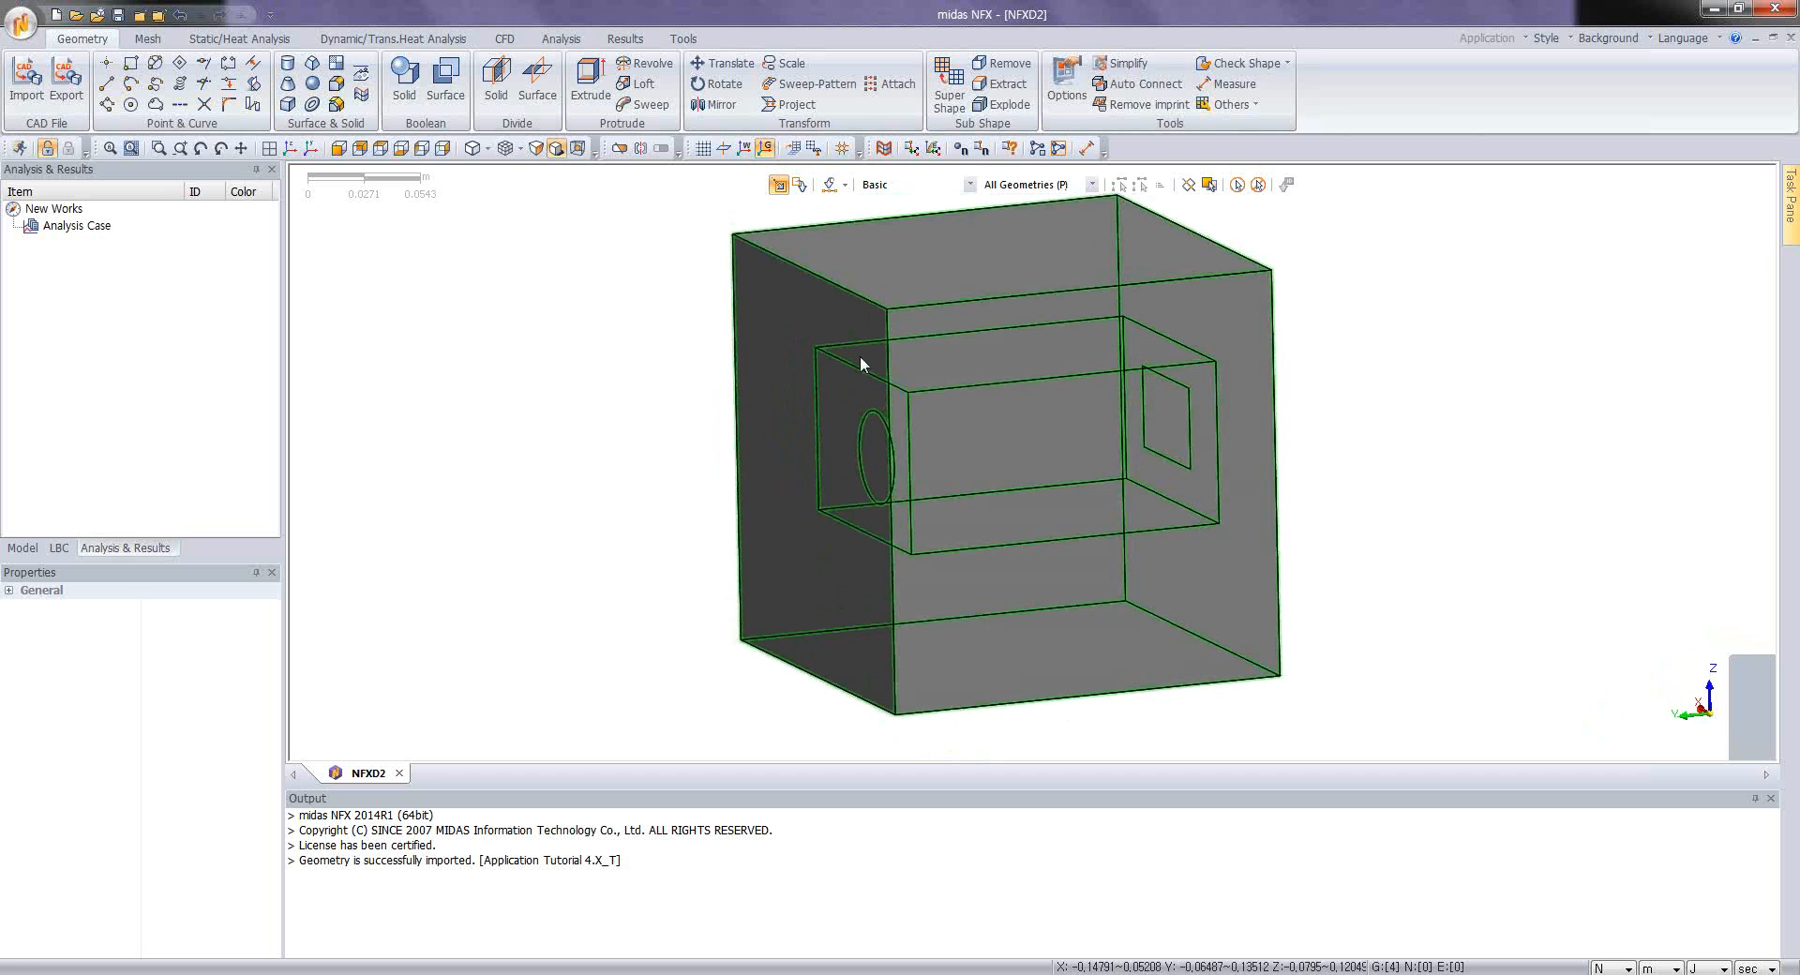
middle_click_drag(896, 491, 937, 373)
scroll(954, 411, "down", 2)
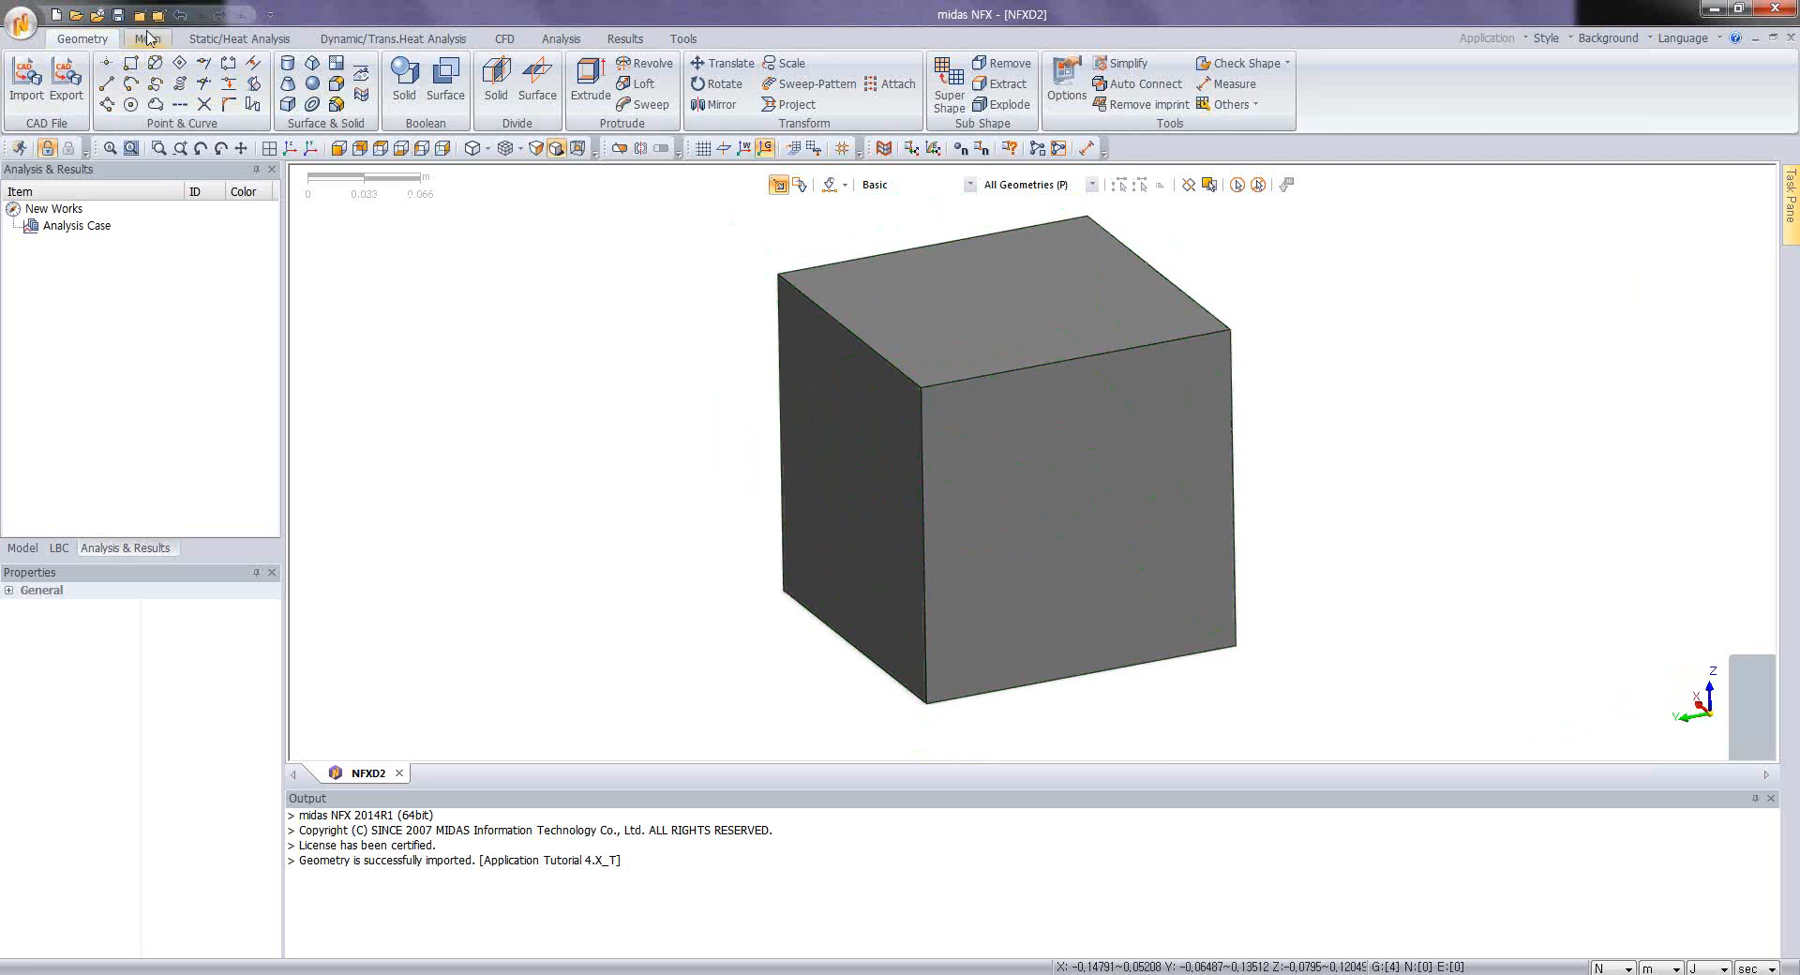
left_click(177, 13)
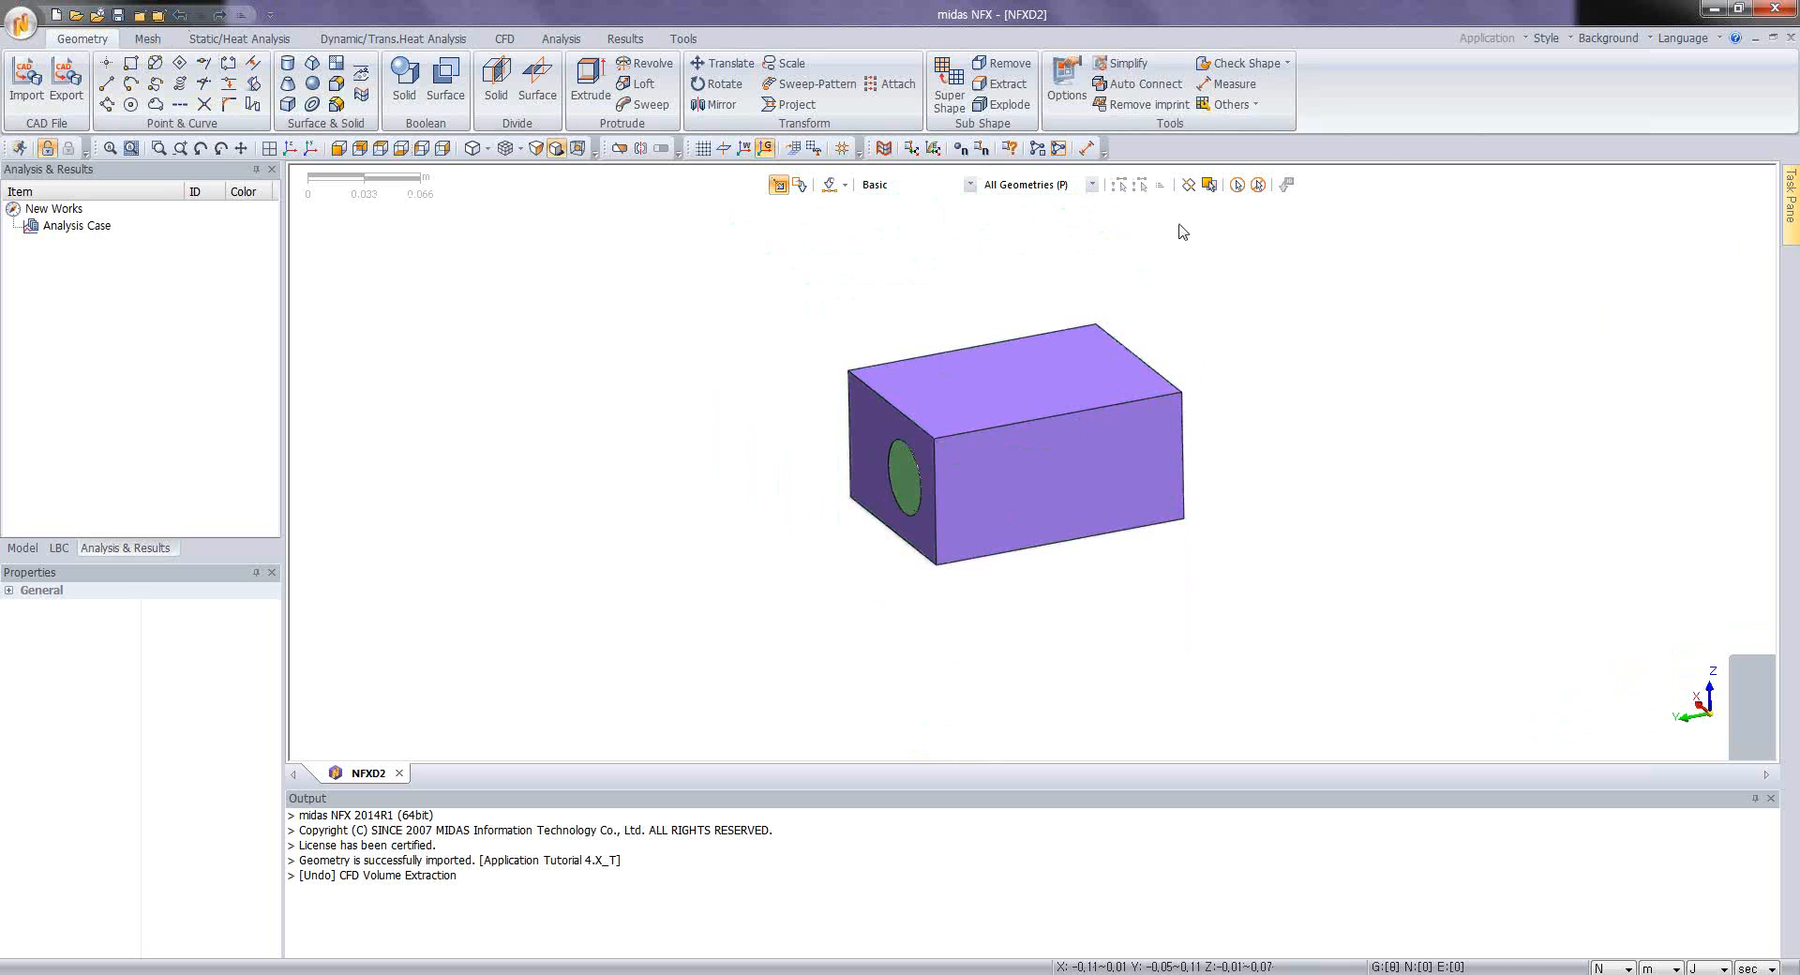
Step: Restart the CFD volume extraction, choosing all seven solids as targets and both cap surfaces on the openings as closing faces
left_click(1247, 105)
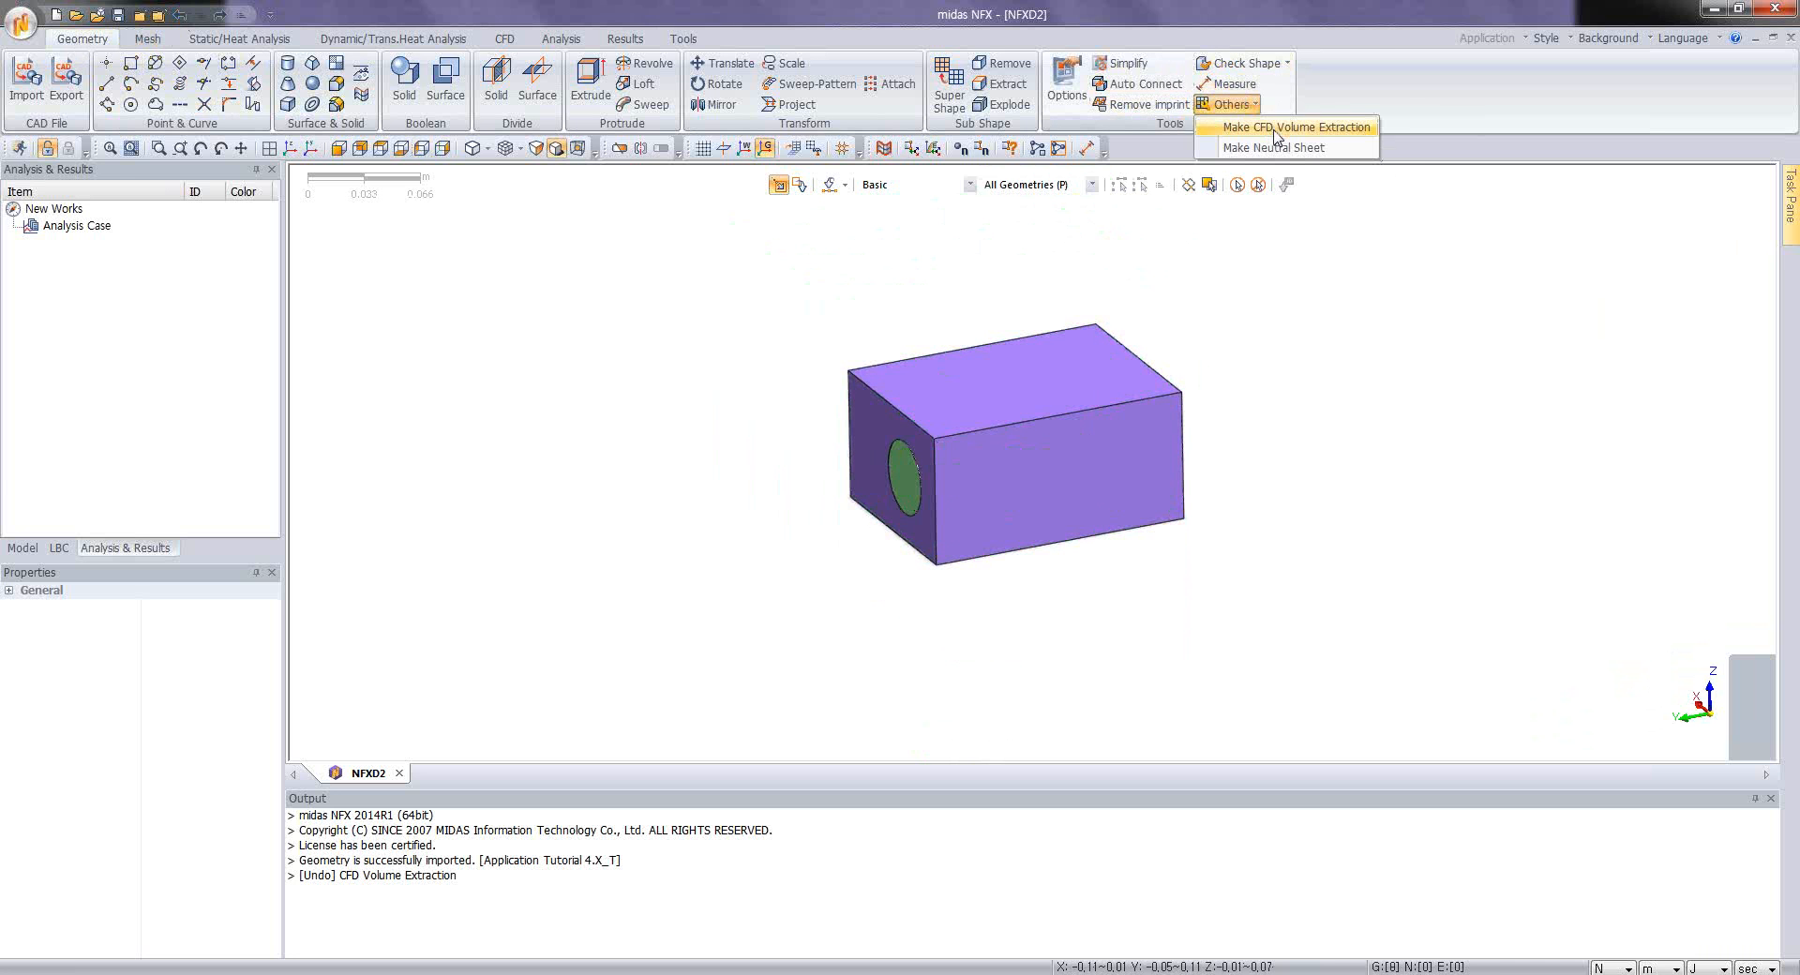
left_click(1275, 128)
left_click_drag(782, 281, 1277, 676)
left_click(188, 376)
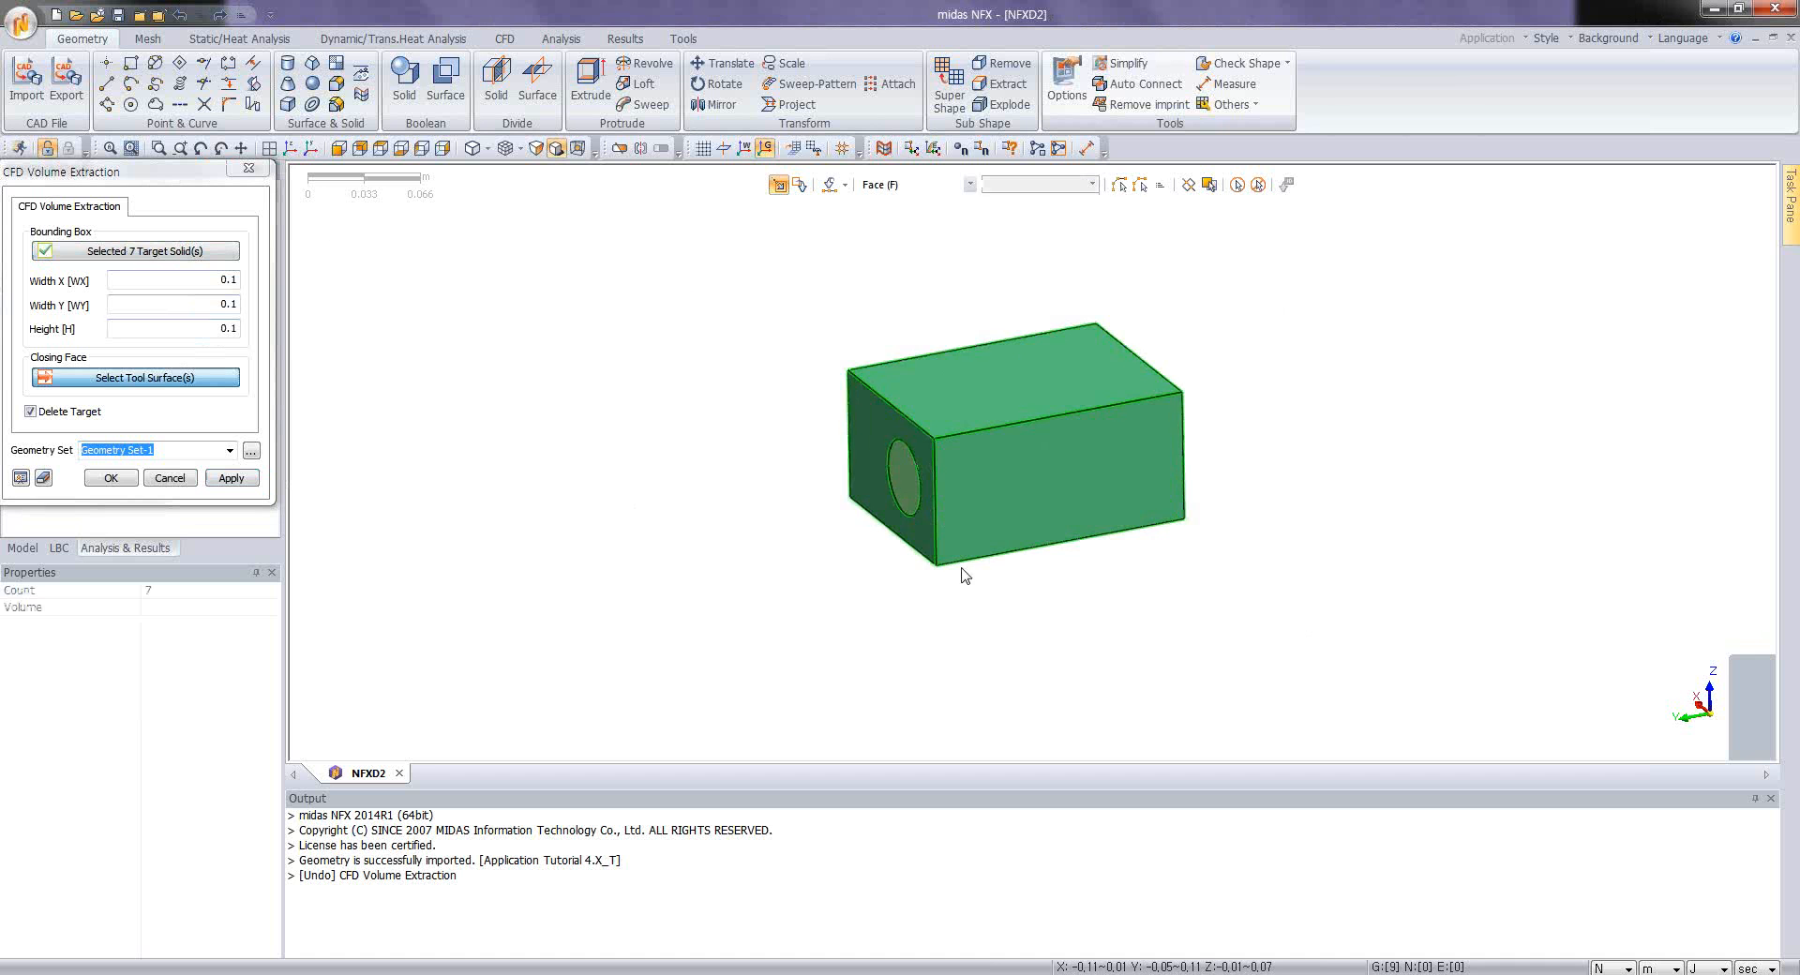
left_click(905, 480)
middle_click_drag(881, 483, 1156, 466)
left_click(1156, 437)
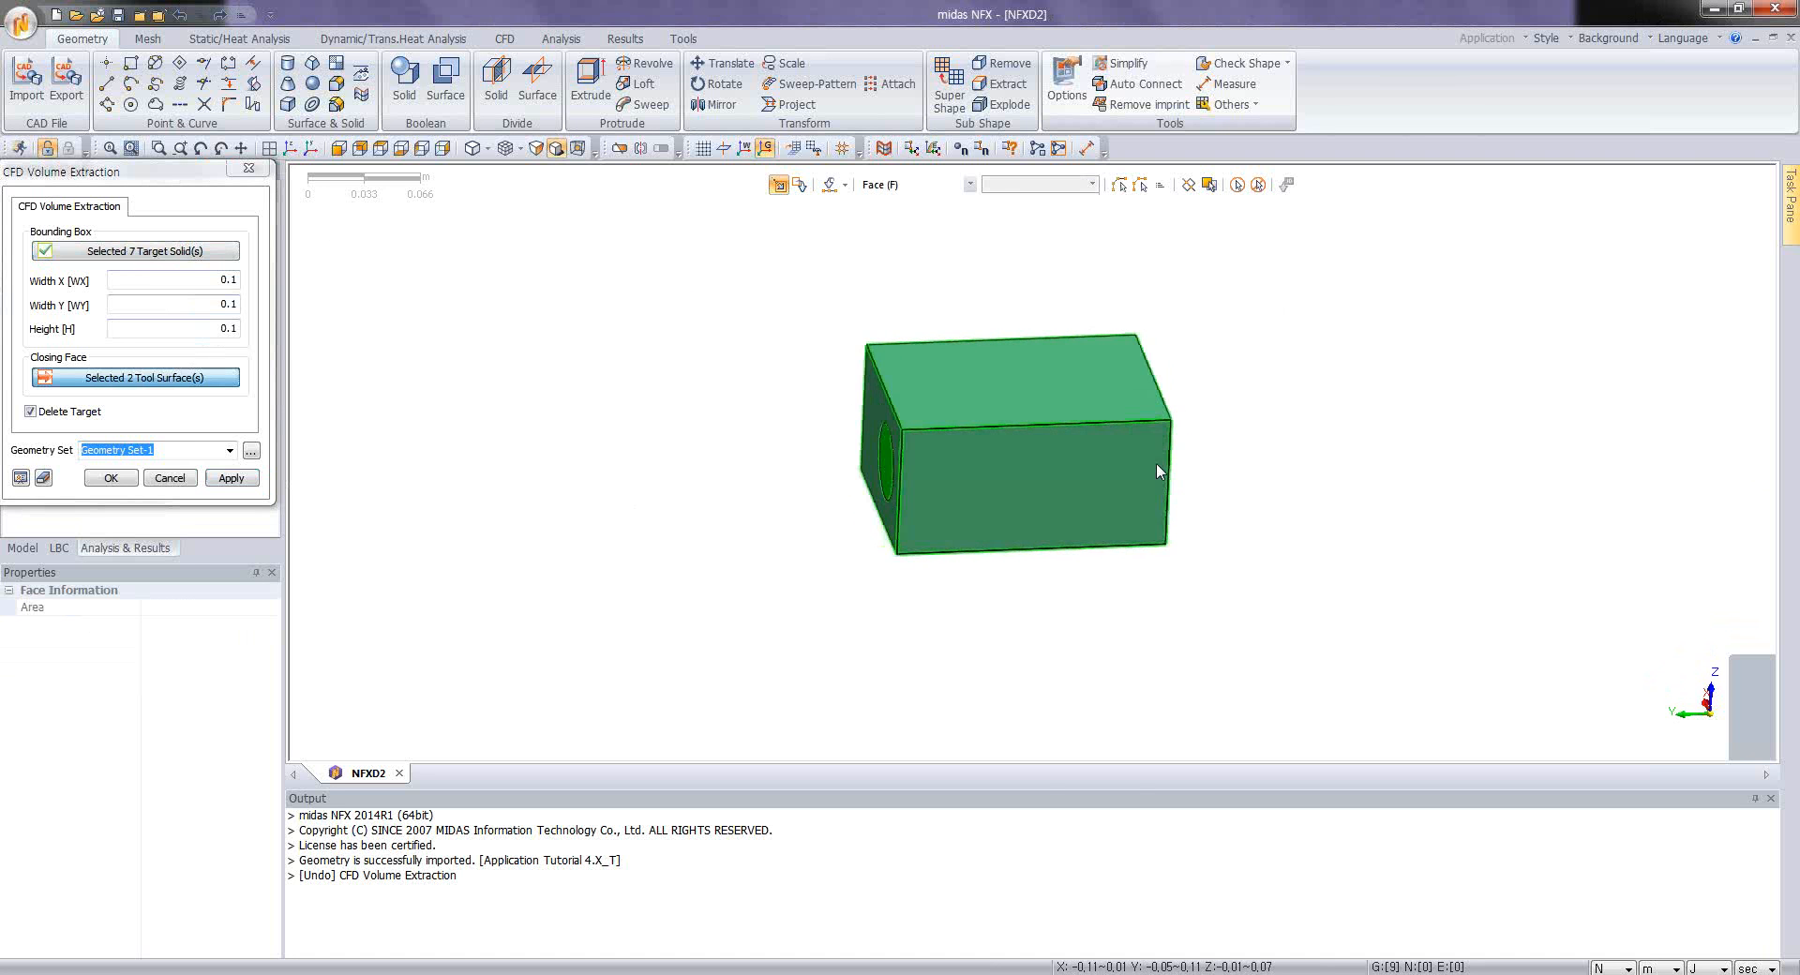
Step: Set the bounding box widths and height to 0.2 m, keep the target solids, preview and extract the CFD volume into Geometry Set-1
double_click(221, 279)
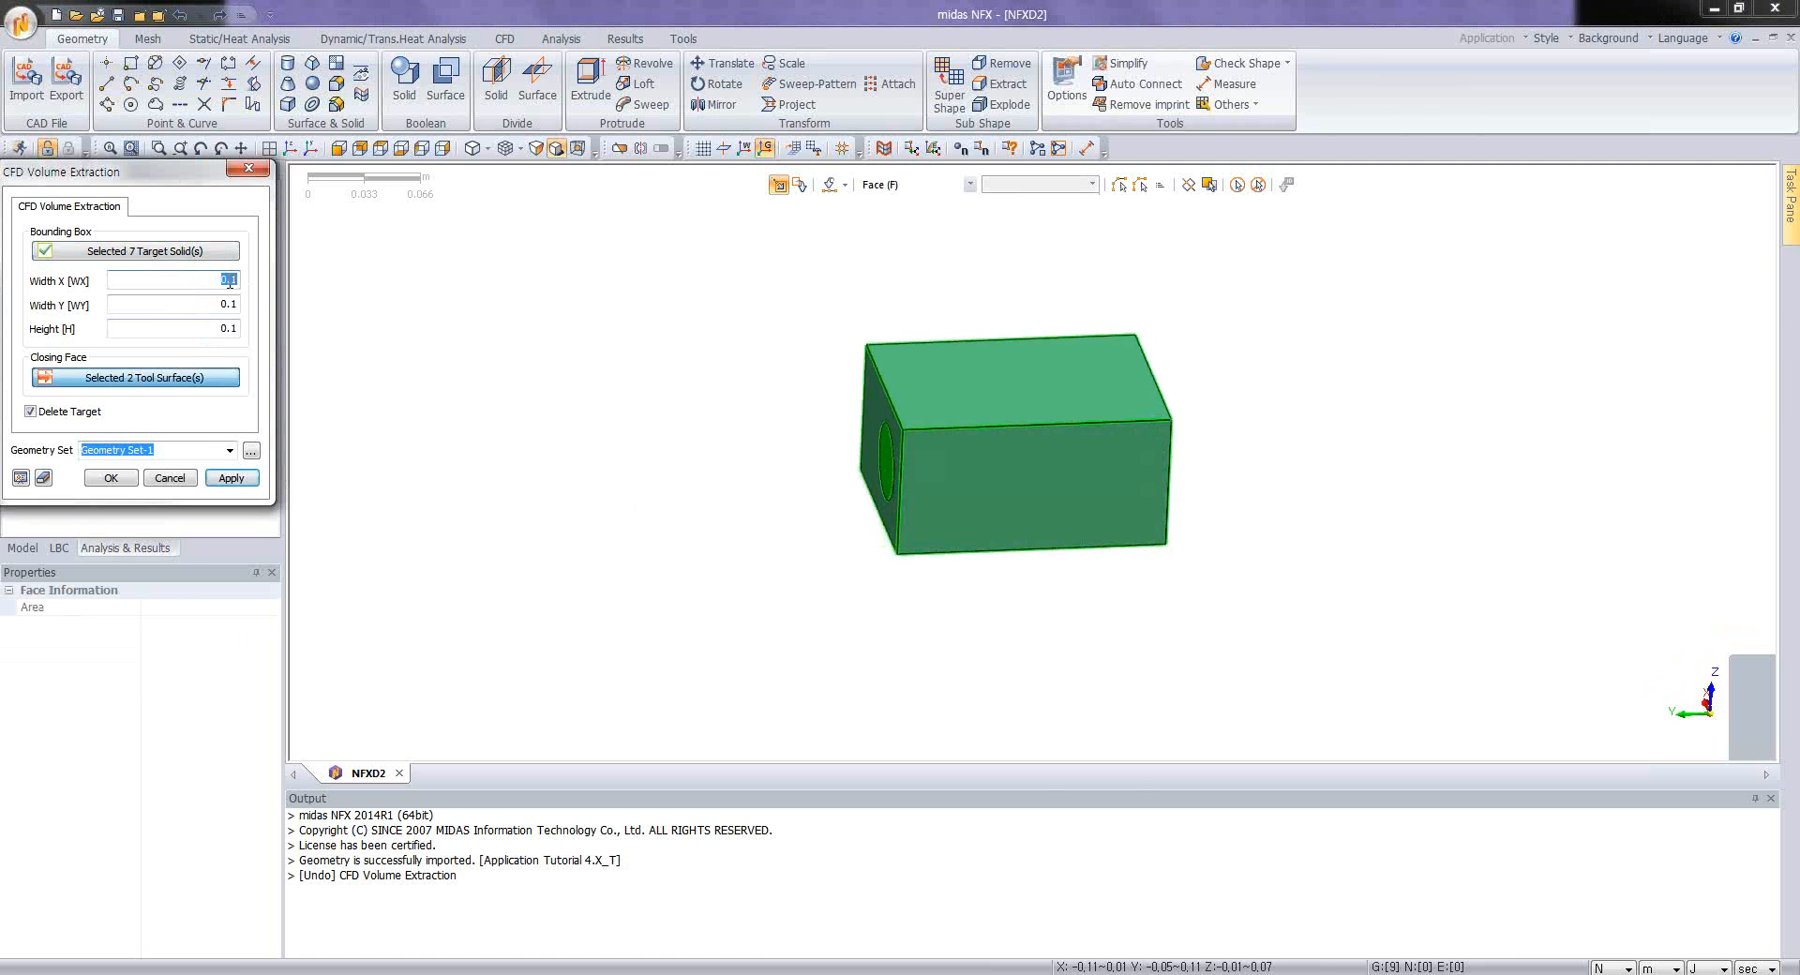
left_click_drag(230, 279, 247, 288)
type("22")
left_click(31, 410)
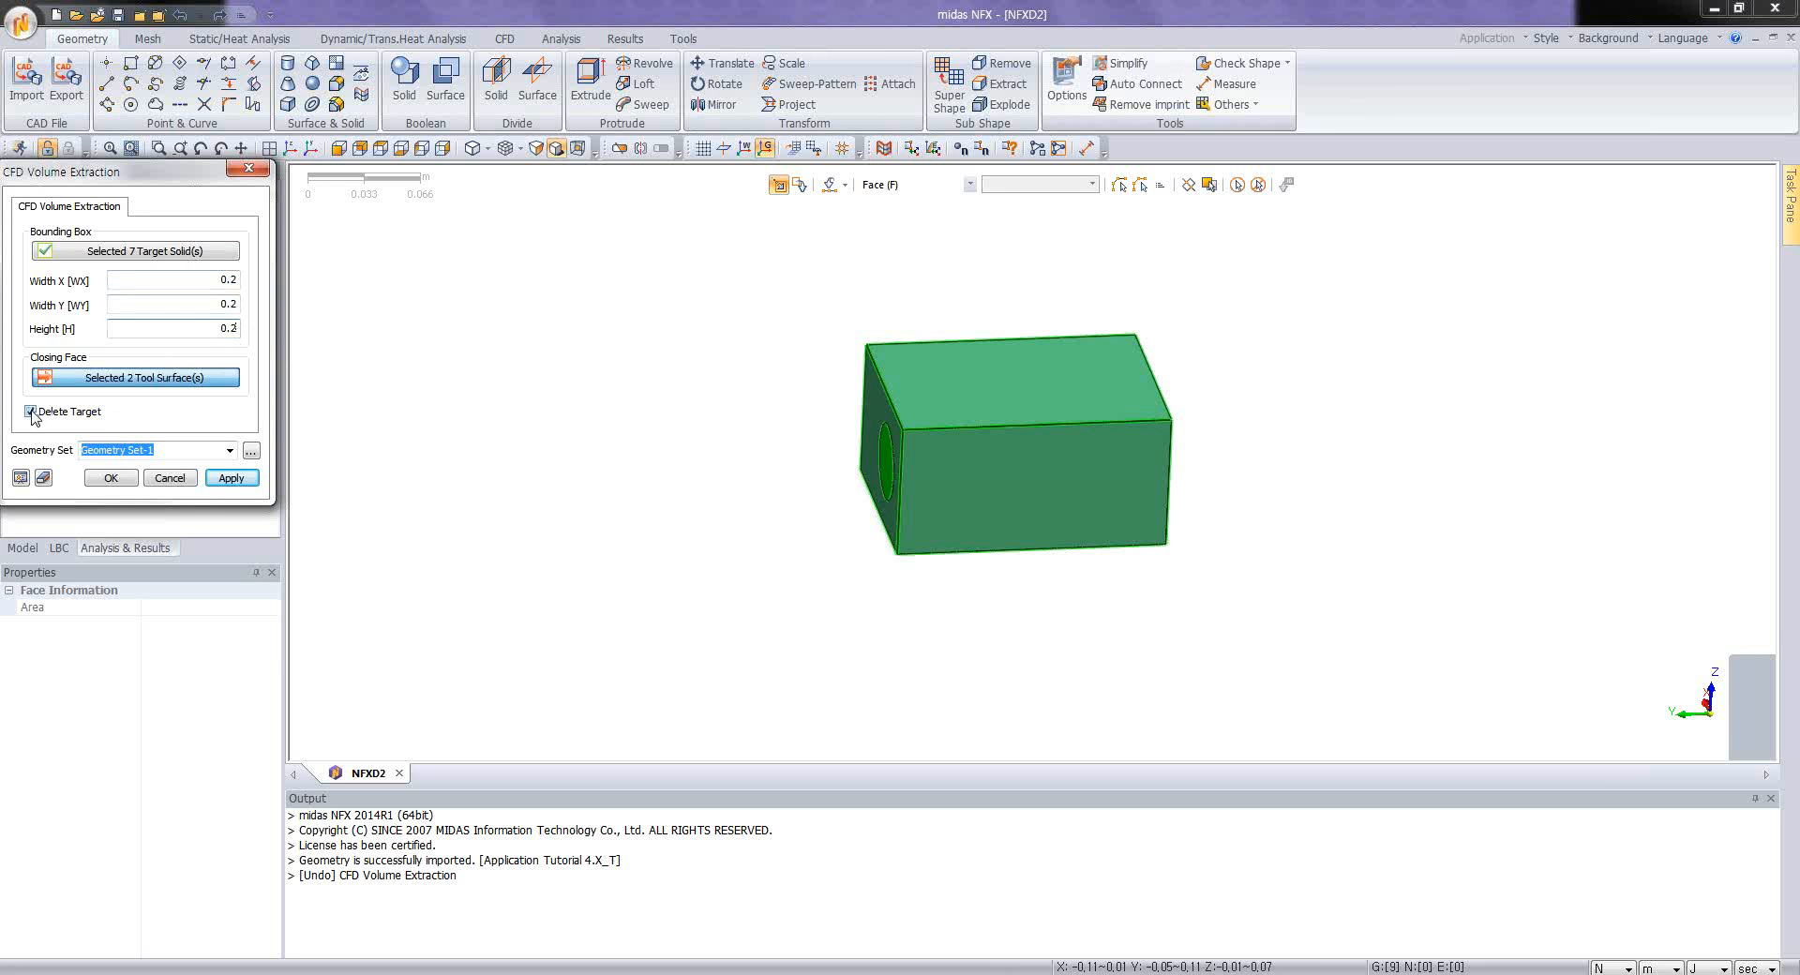
left_click(20, 478)
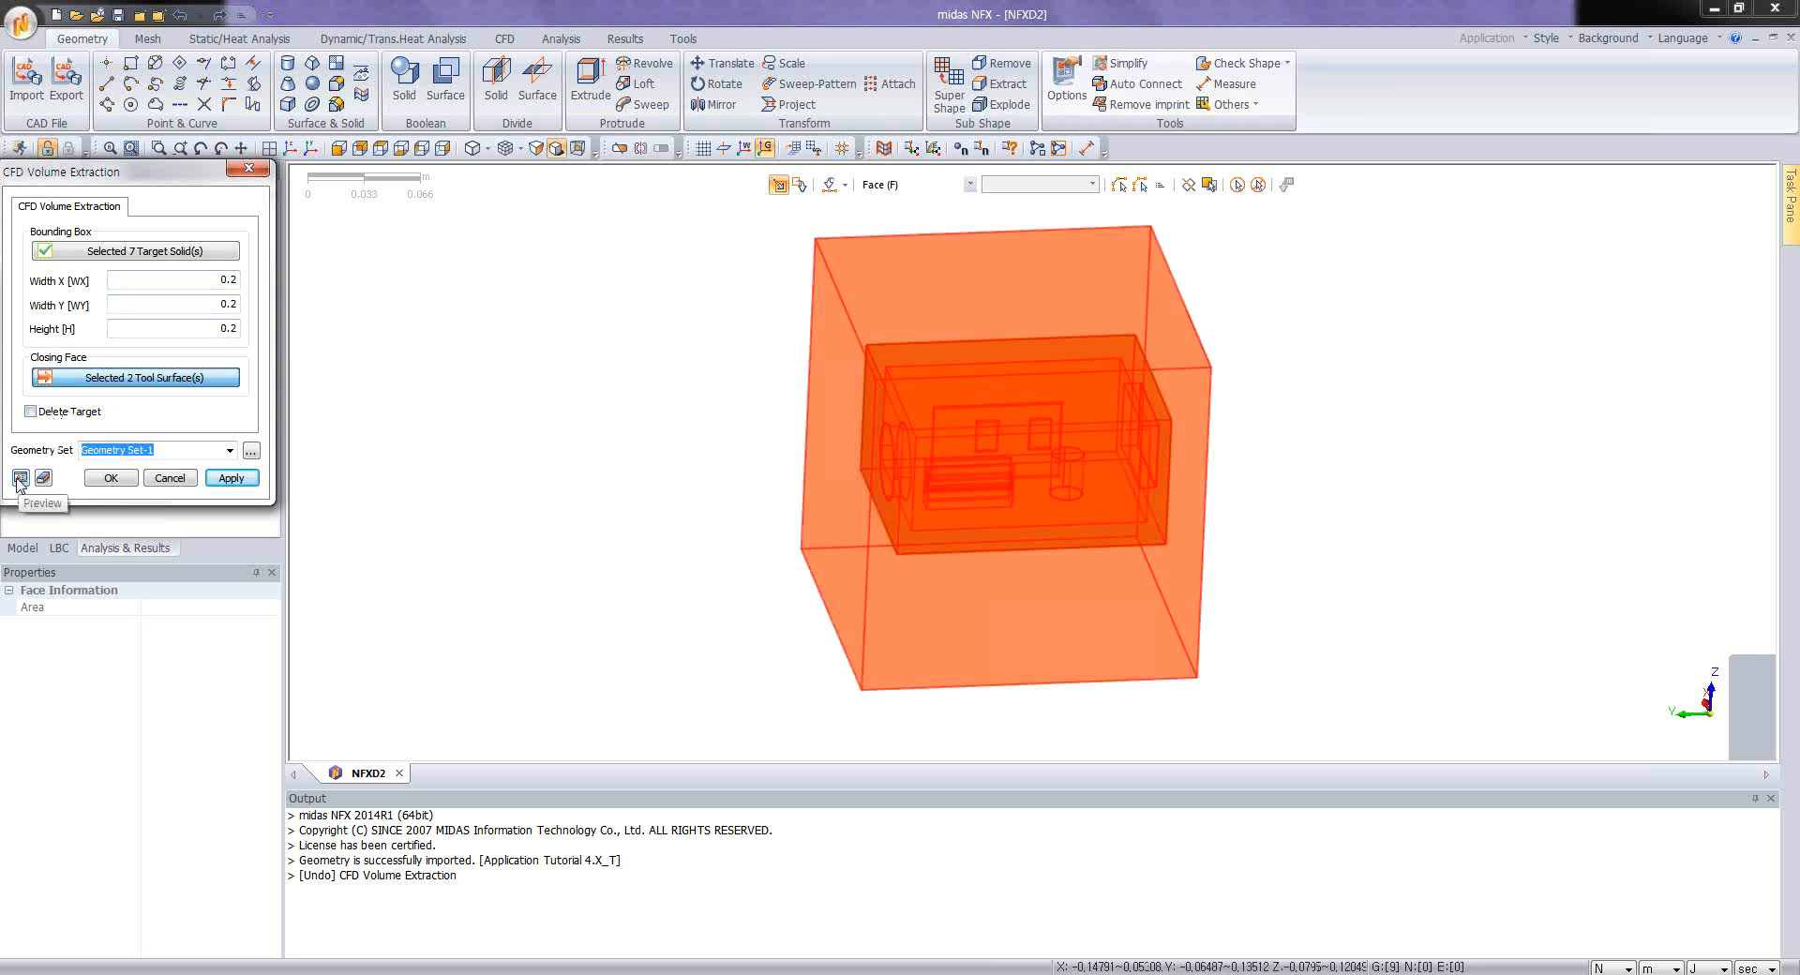
left_click(111, 478)
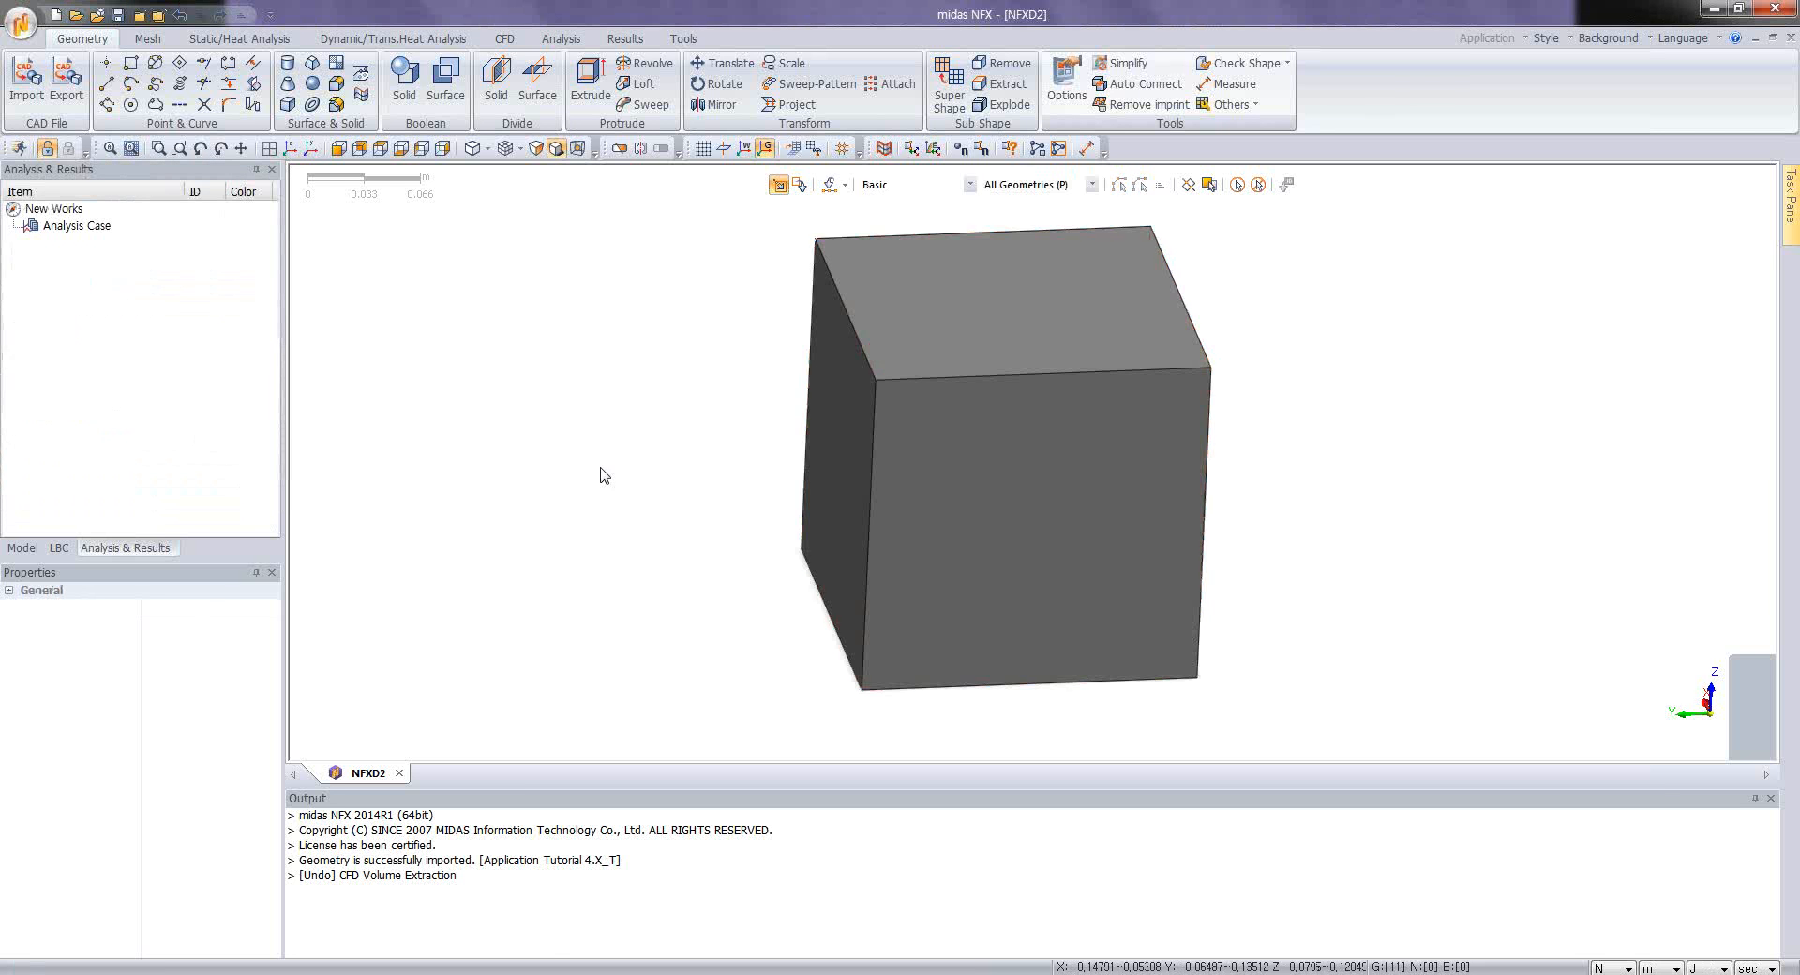
Step: Delete the outer box-shaped CFD volume surrounding the enclosure
middle_click_drag(971, 307, 971, 317)
scroll(972, 317, "down", 1)
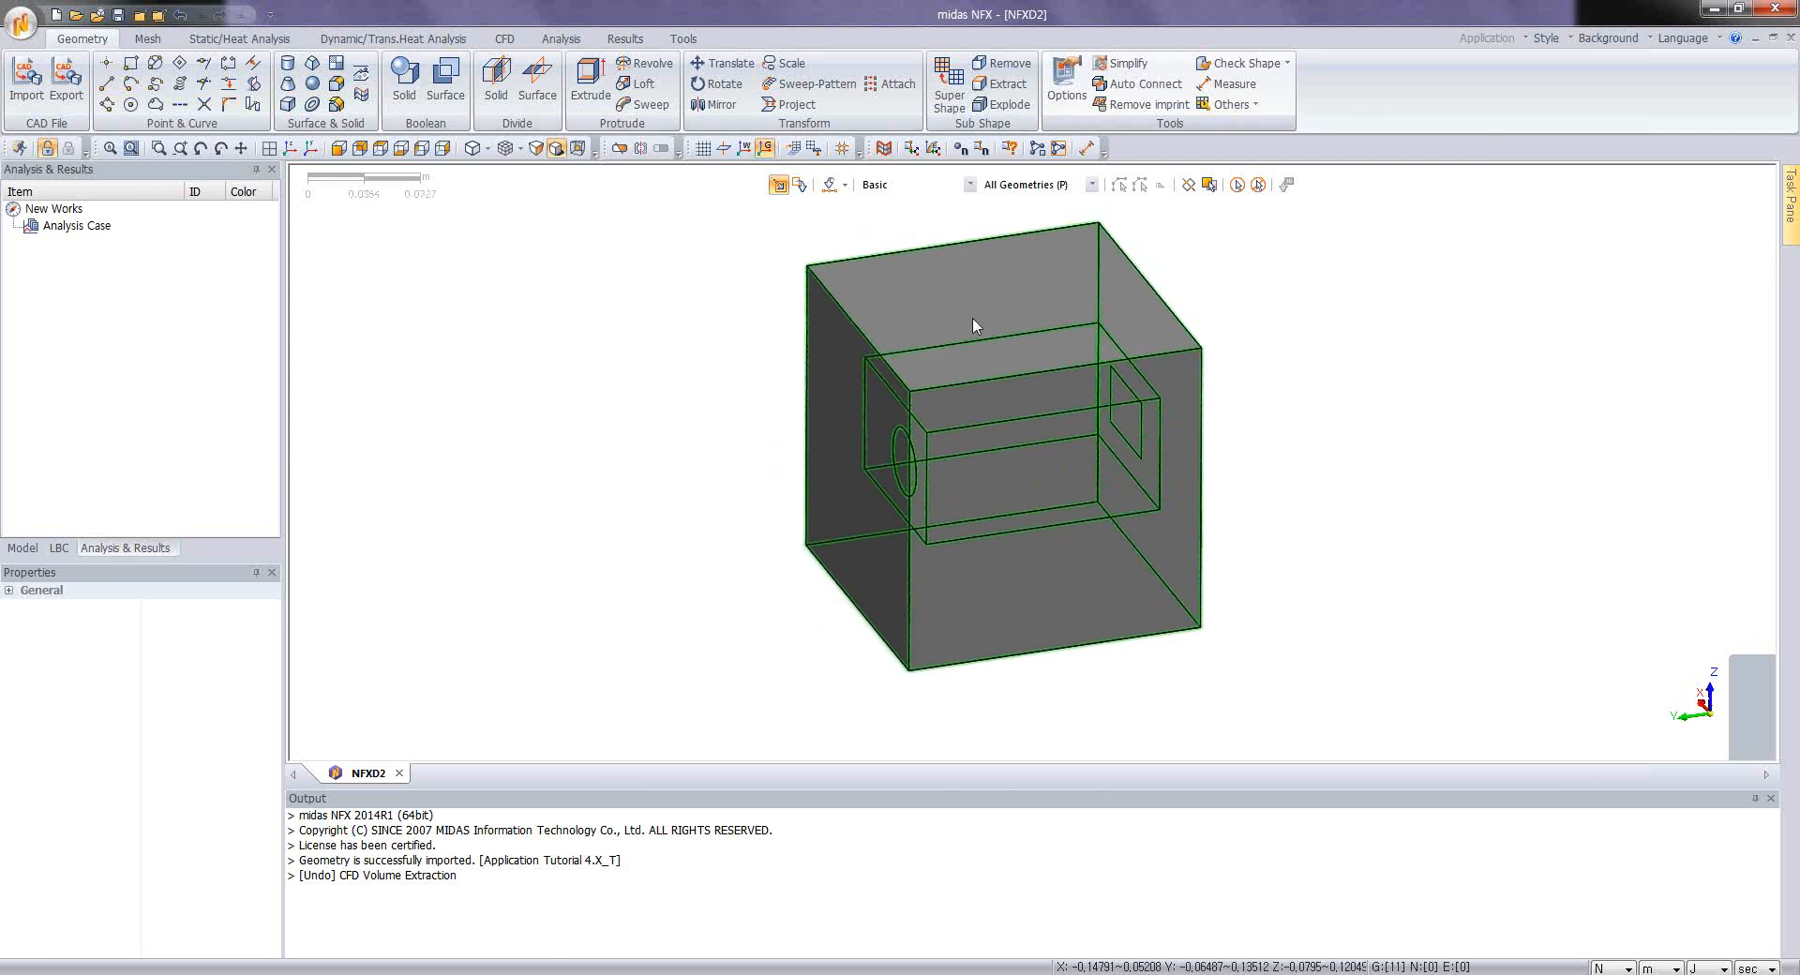
left_click(870, 375)
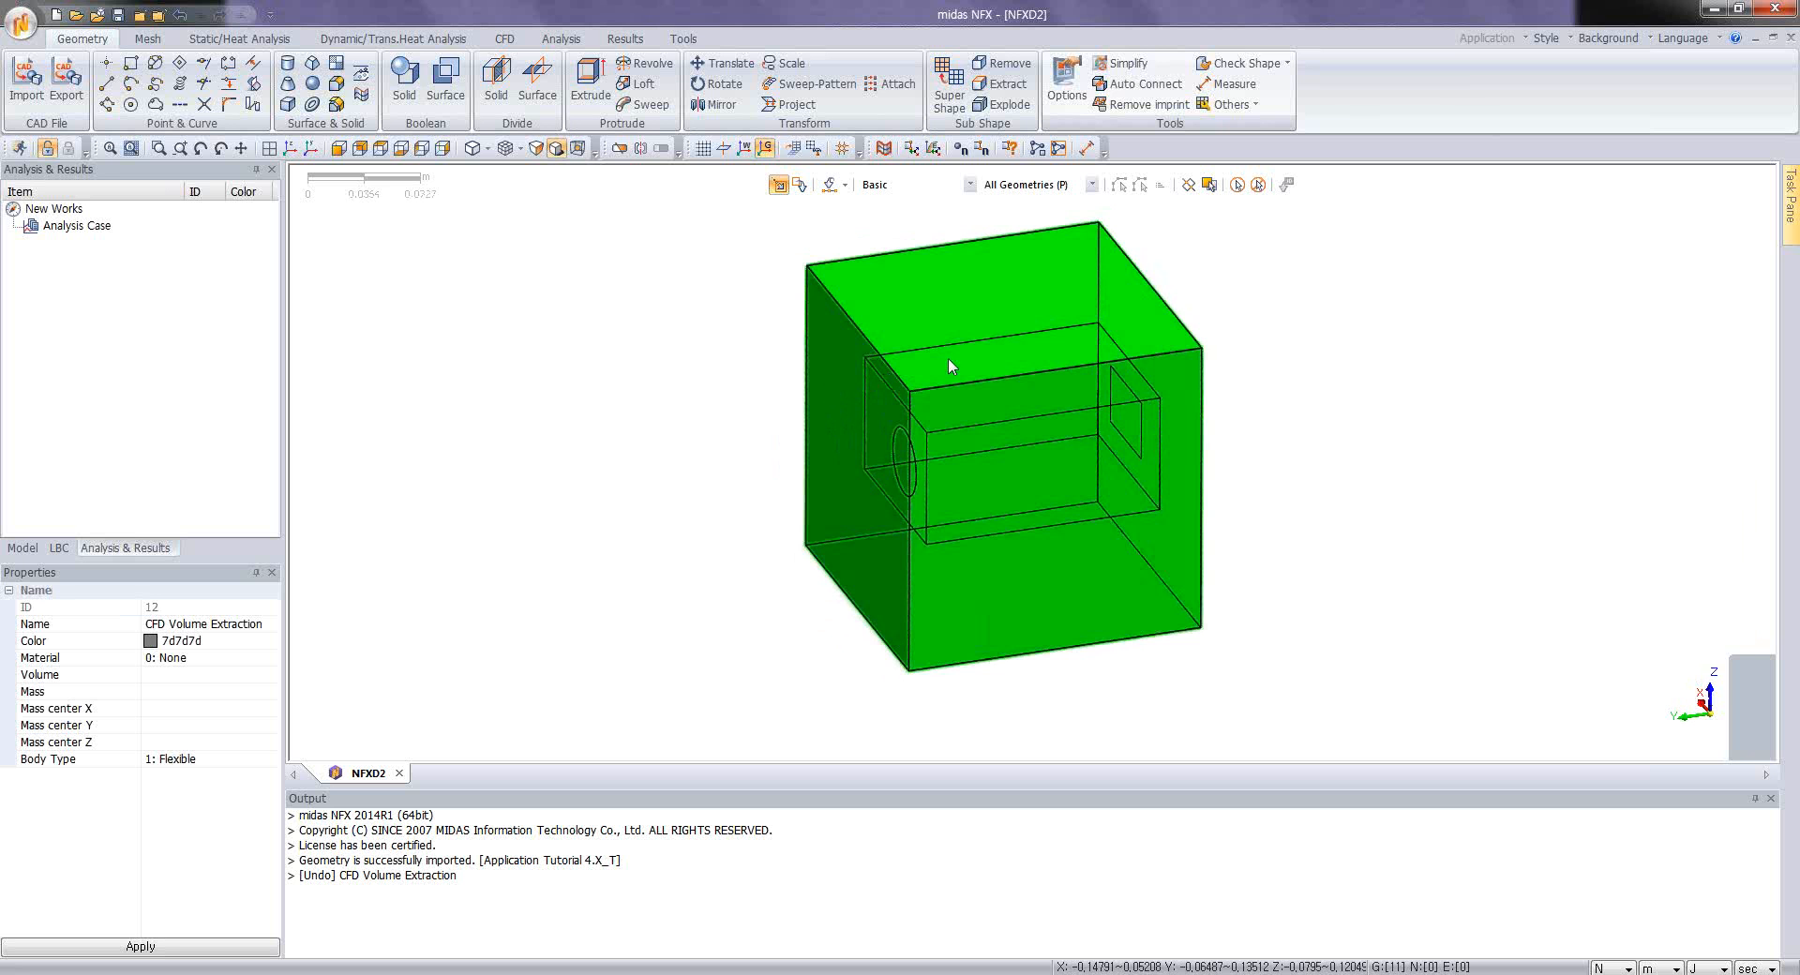
right_click(960, 335)
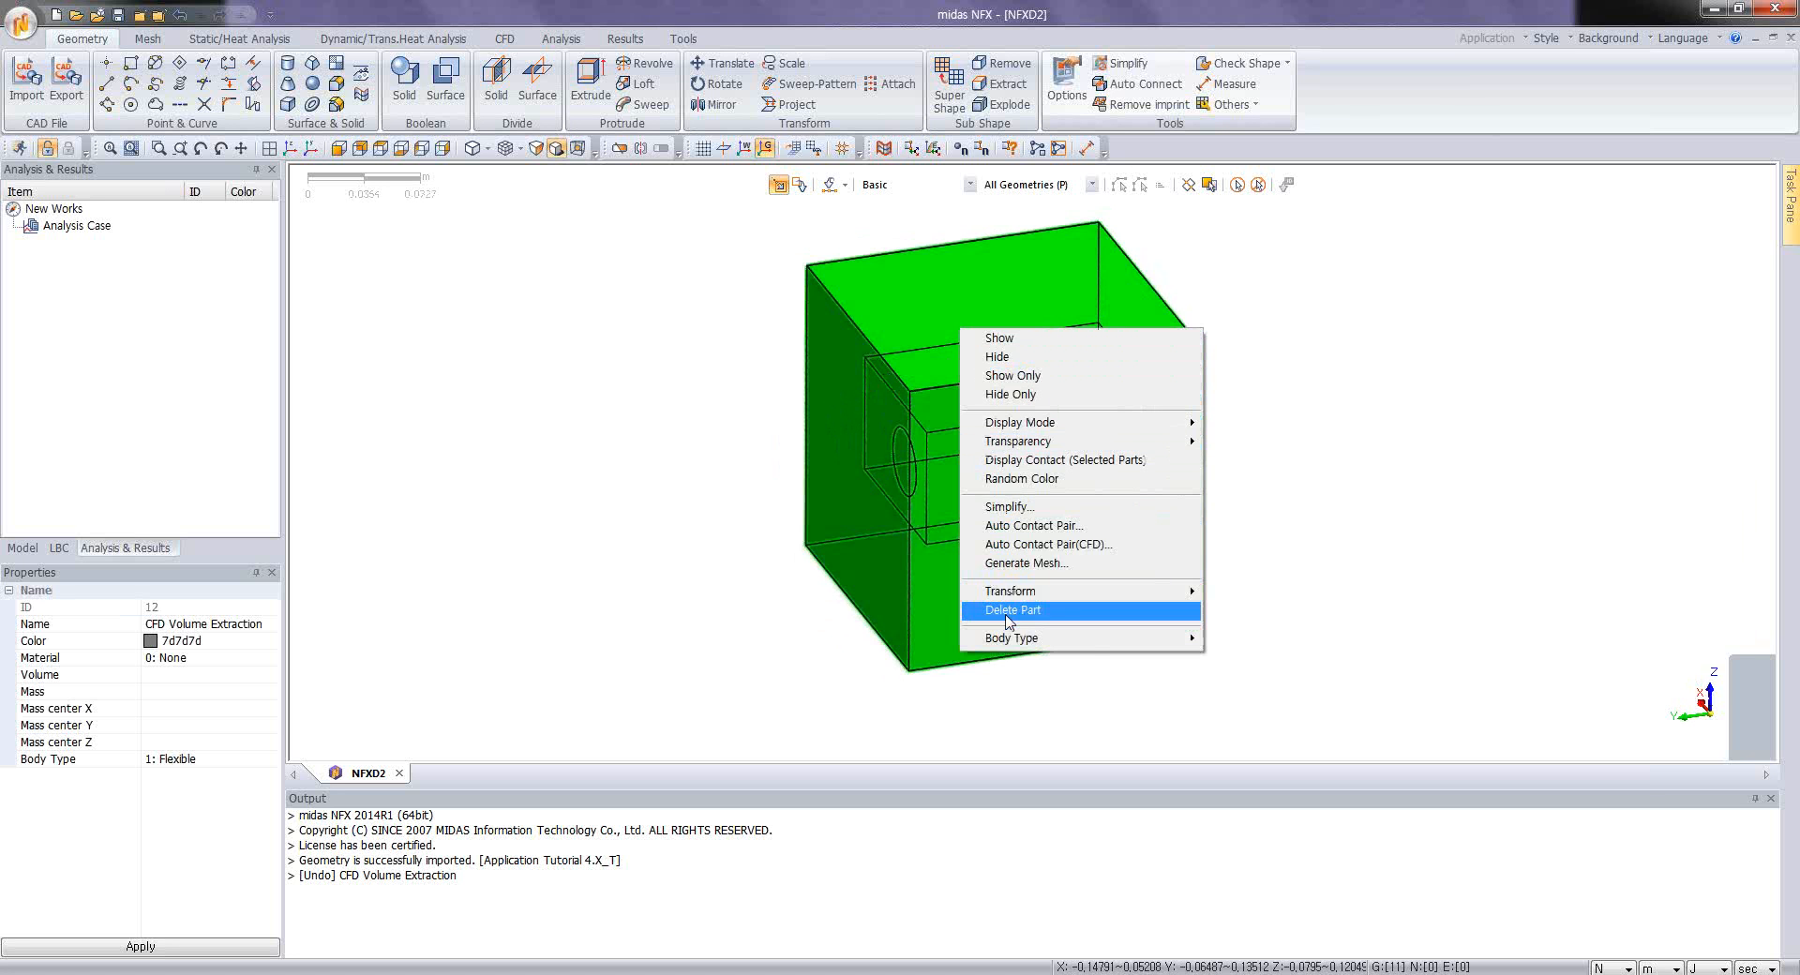
left_click(1011, 612)
left_click(852, 575)
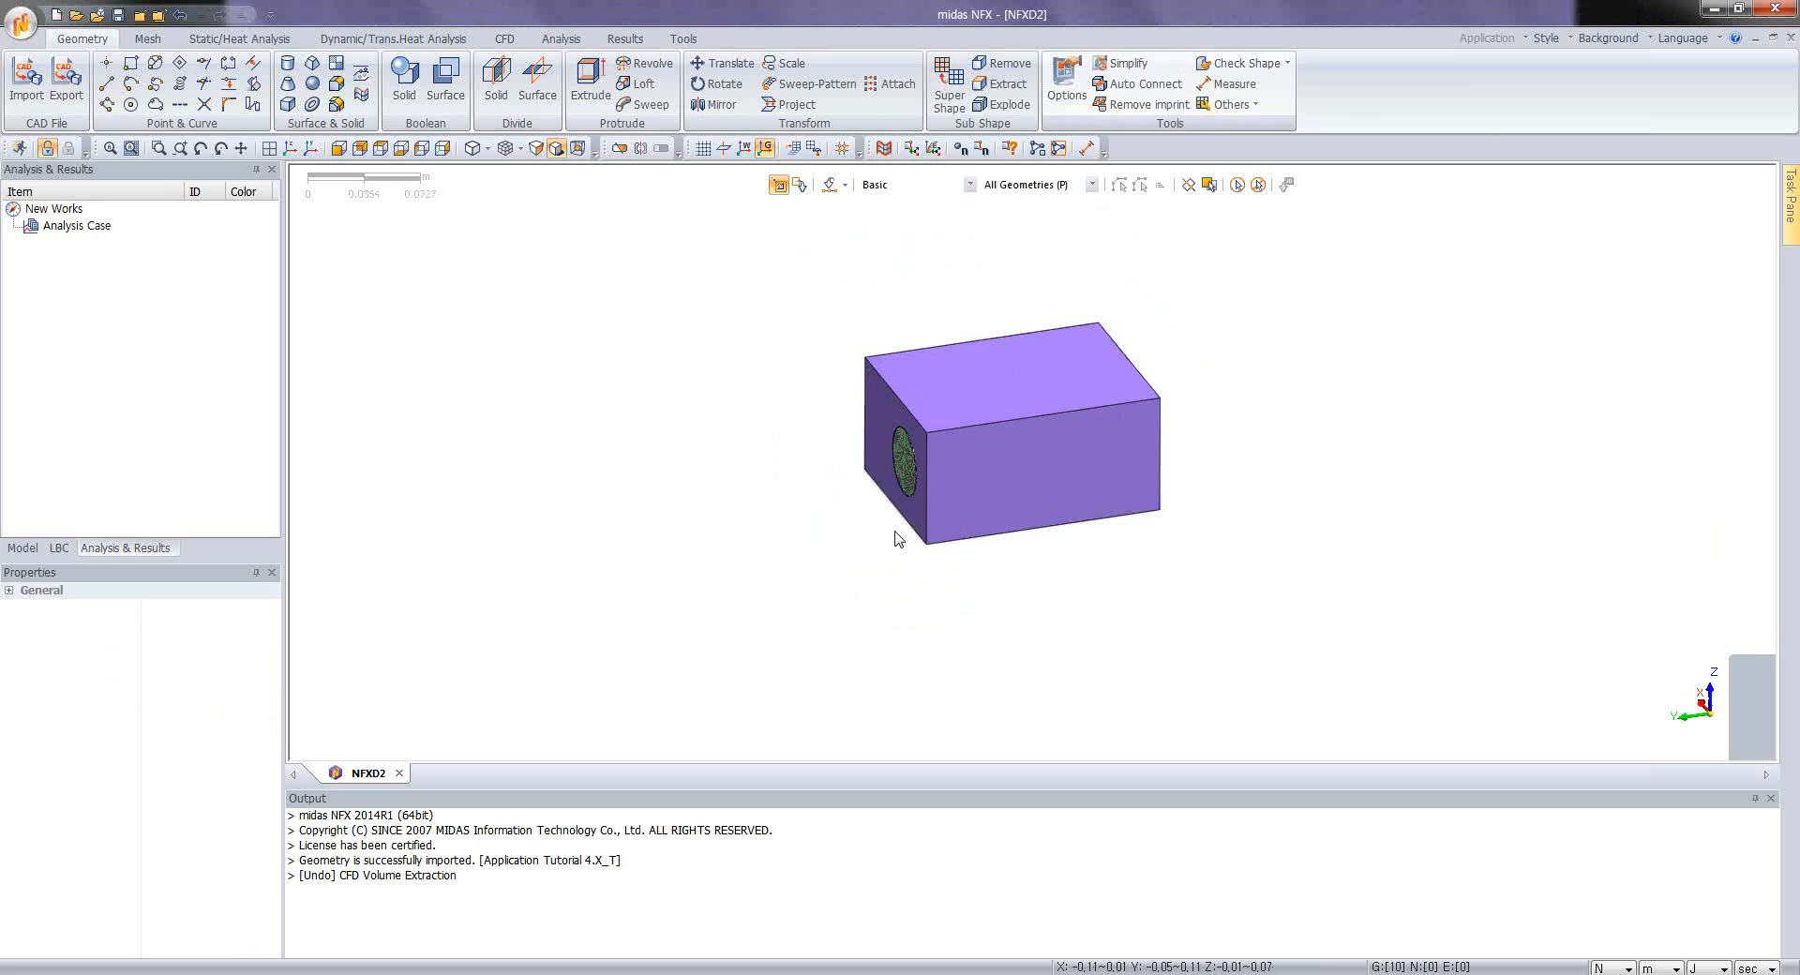
Step: Expand Geometry Set-1 in the model tree to list its individual solids
scroll(940, 489, "up", 5)
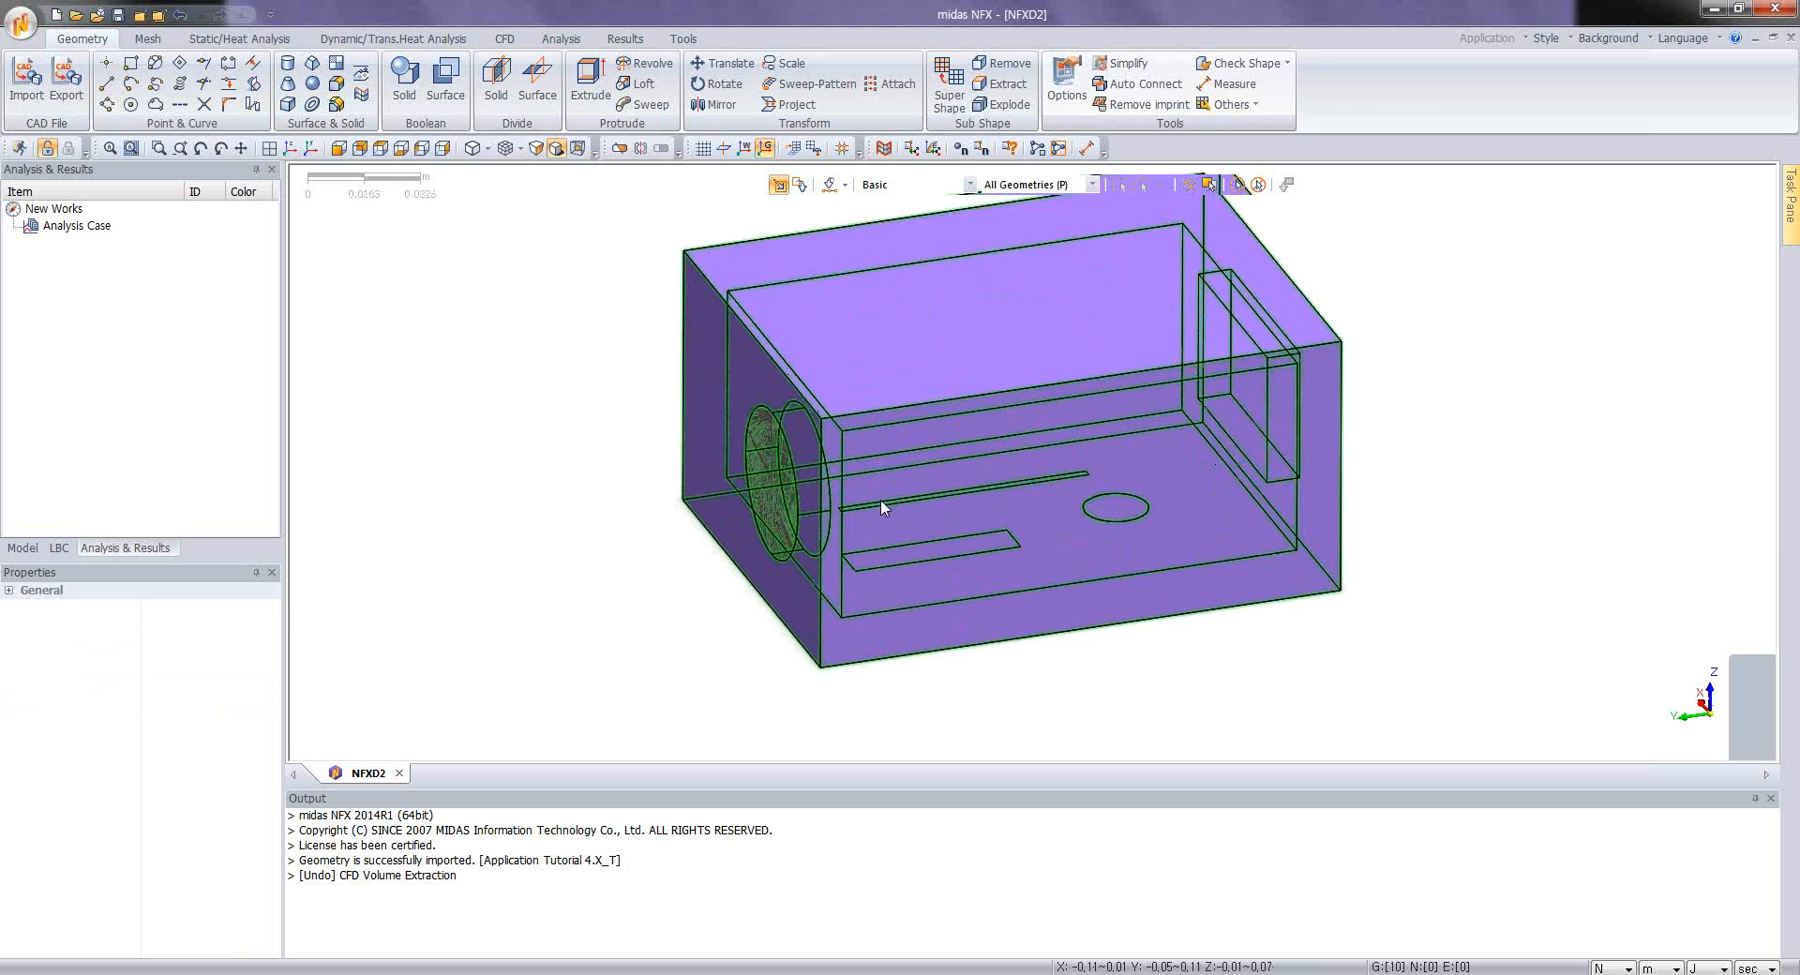
middle_click_drag(896, 490, 898, 482)
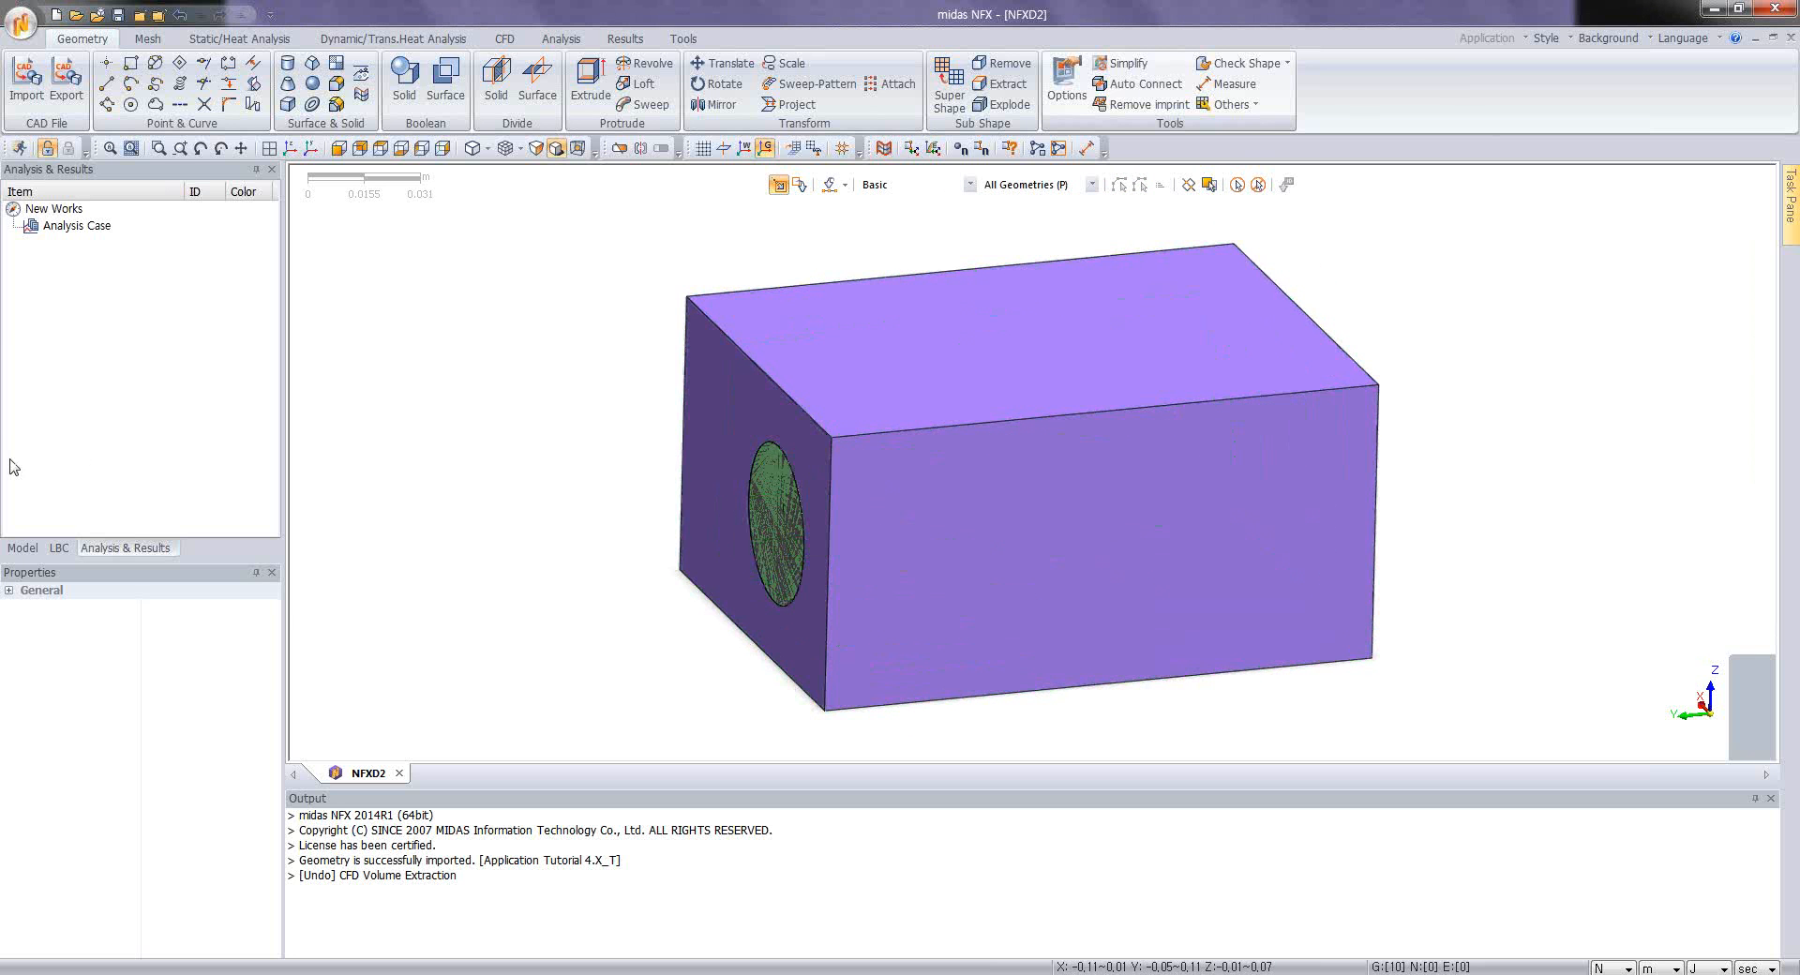
left_click(26, 550)
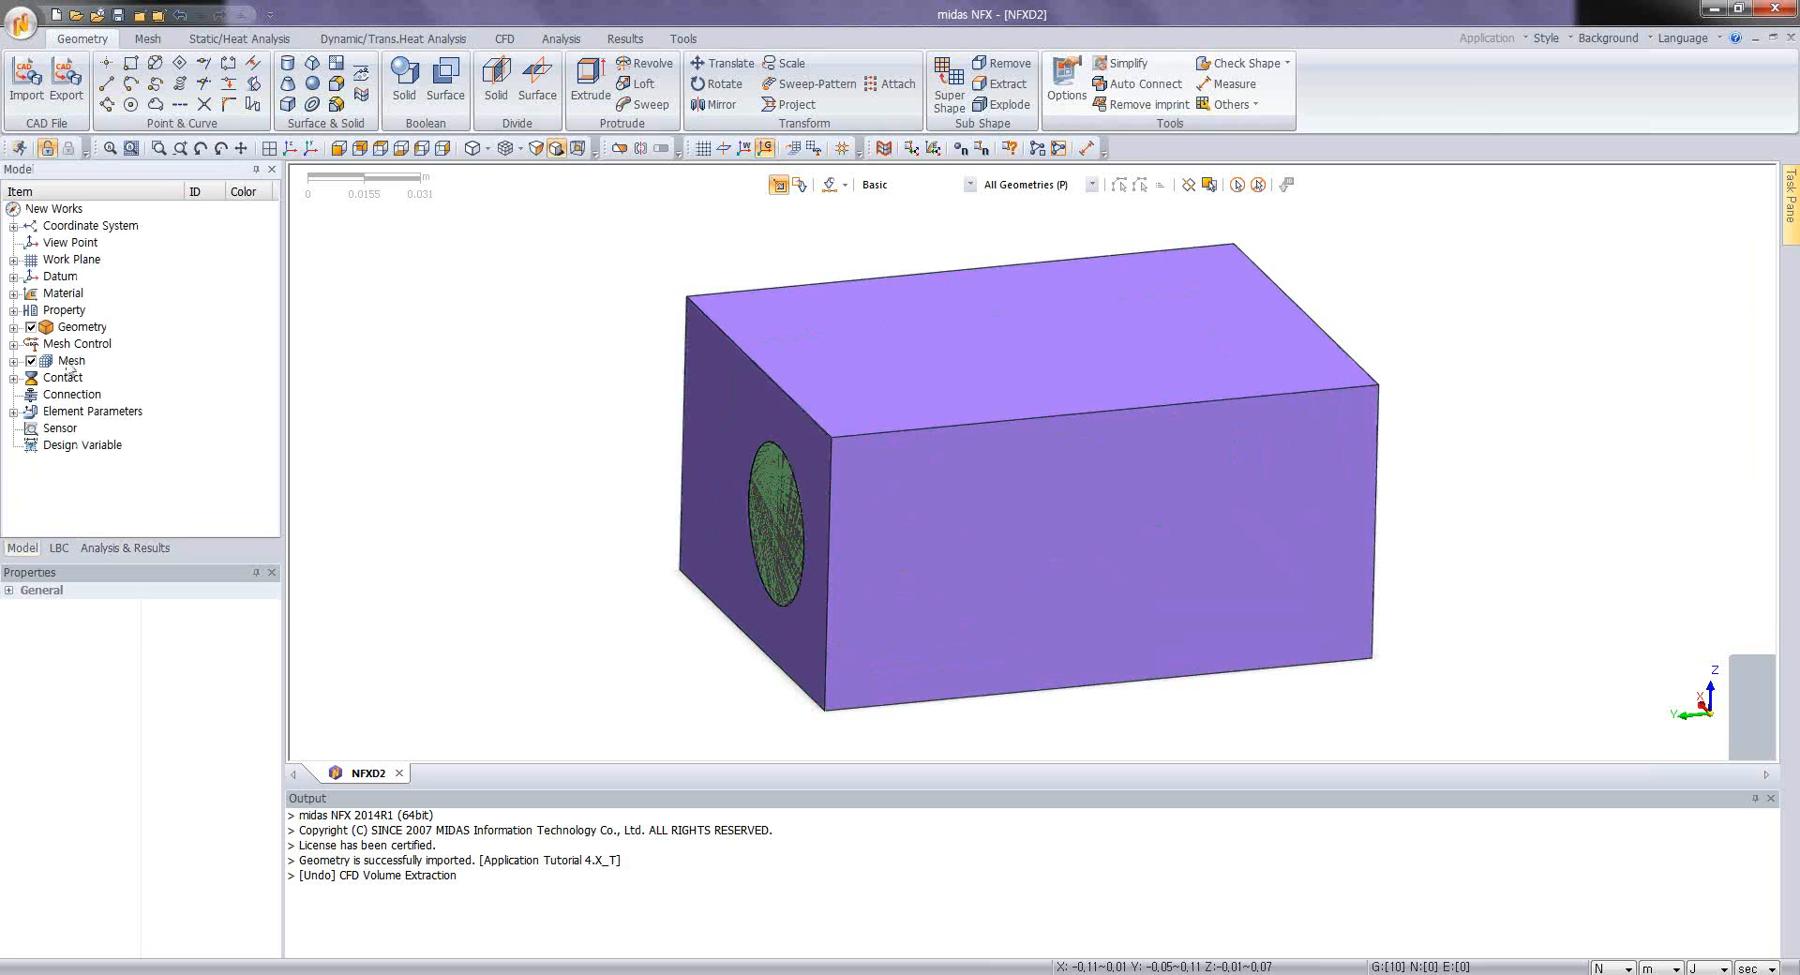
left_click(13, 327)
left_click(30, 344)
left_click(49, 378)
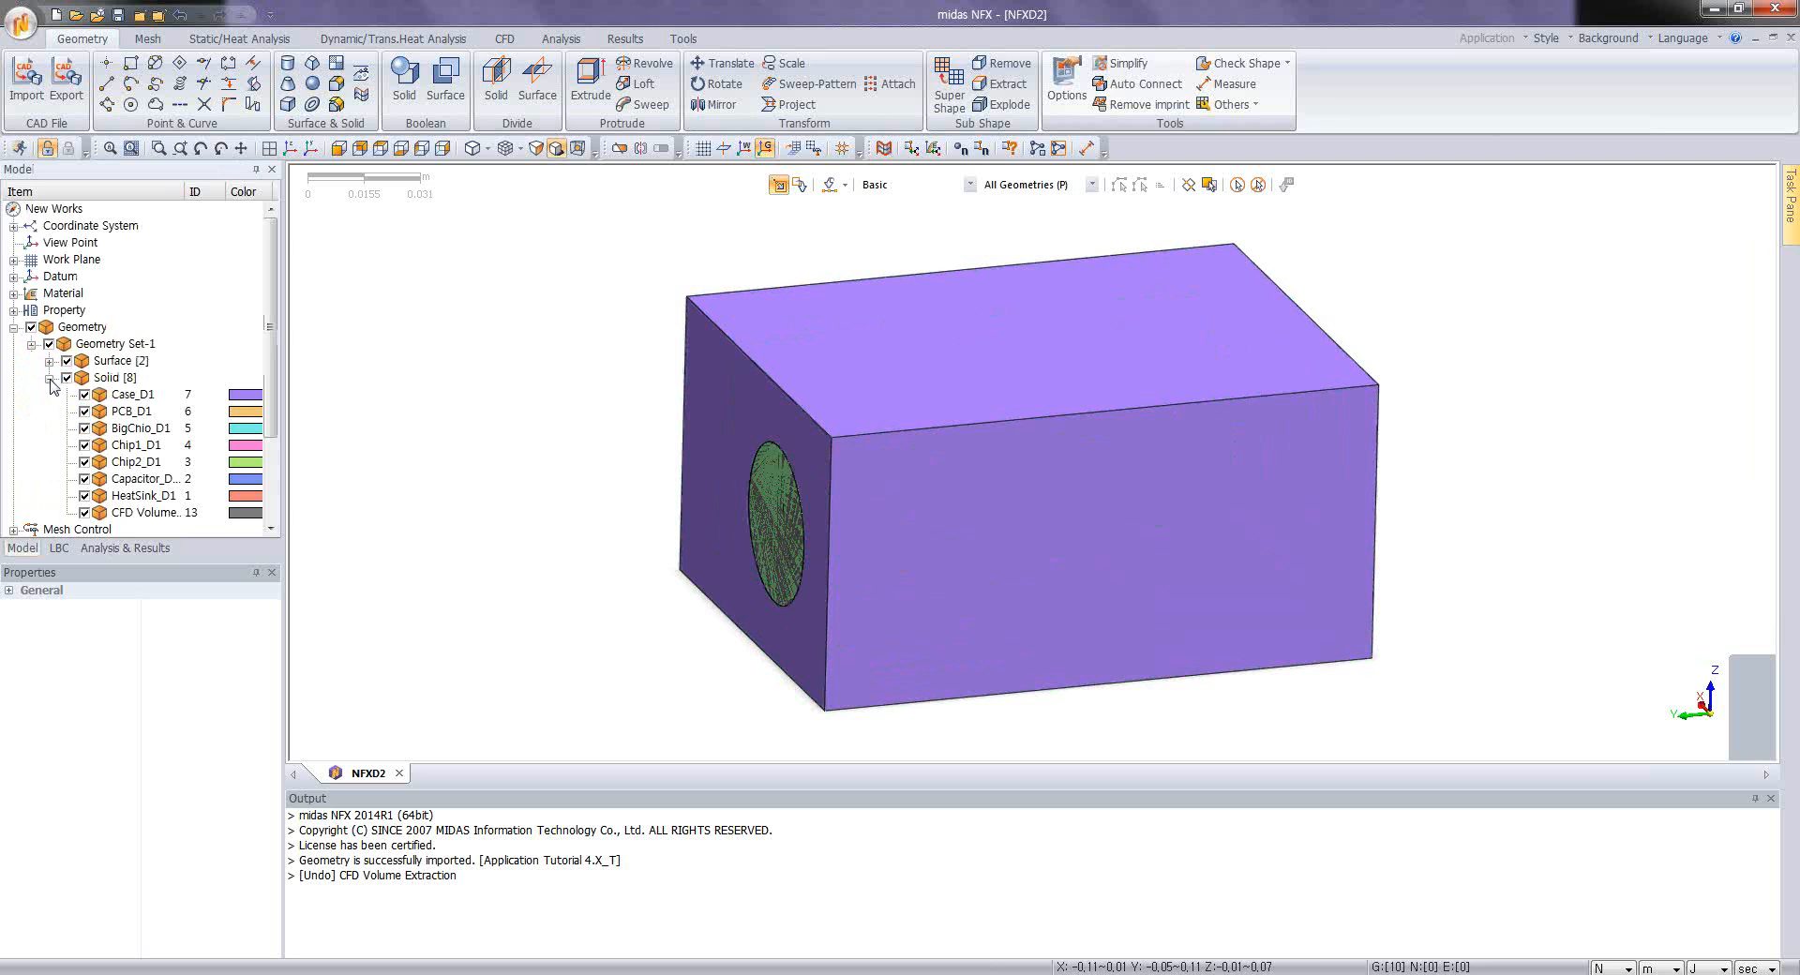
Step: Show only the extracted CFD volume solid and inspect its shape and internal cavities
right_click(148, 514)
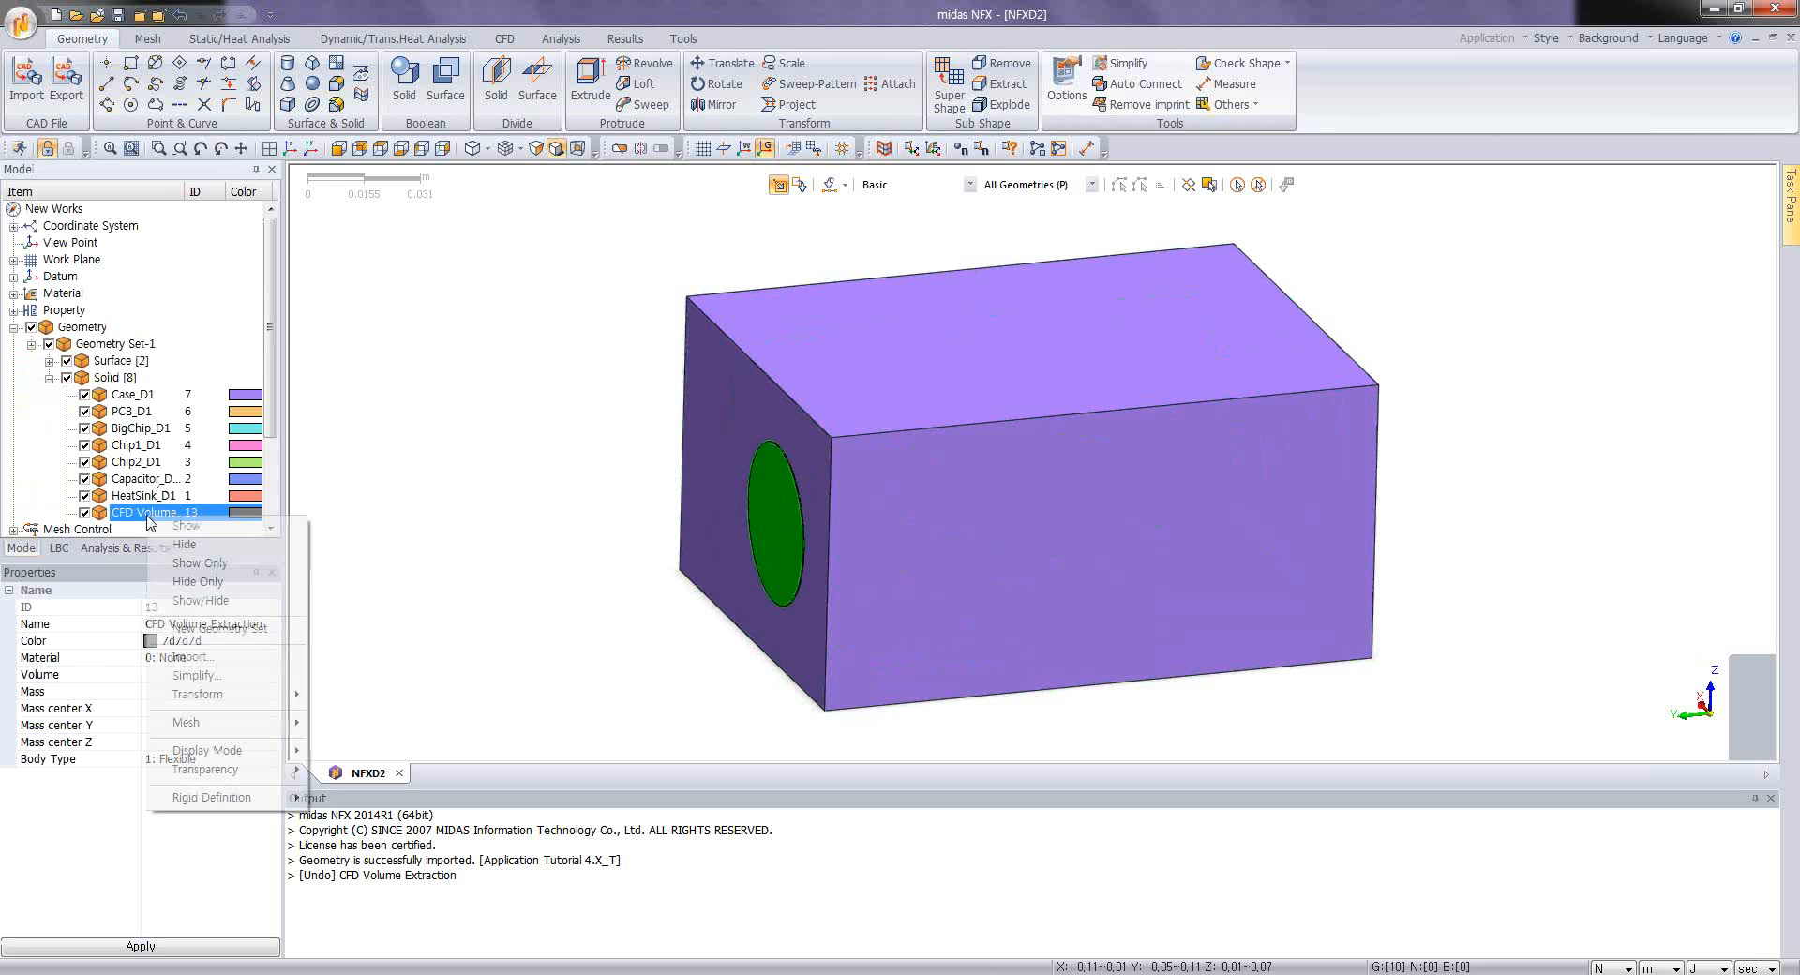
left_click(200, 564)
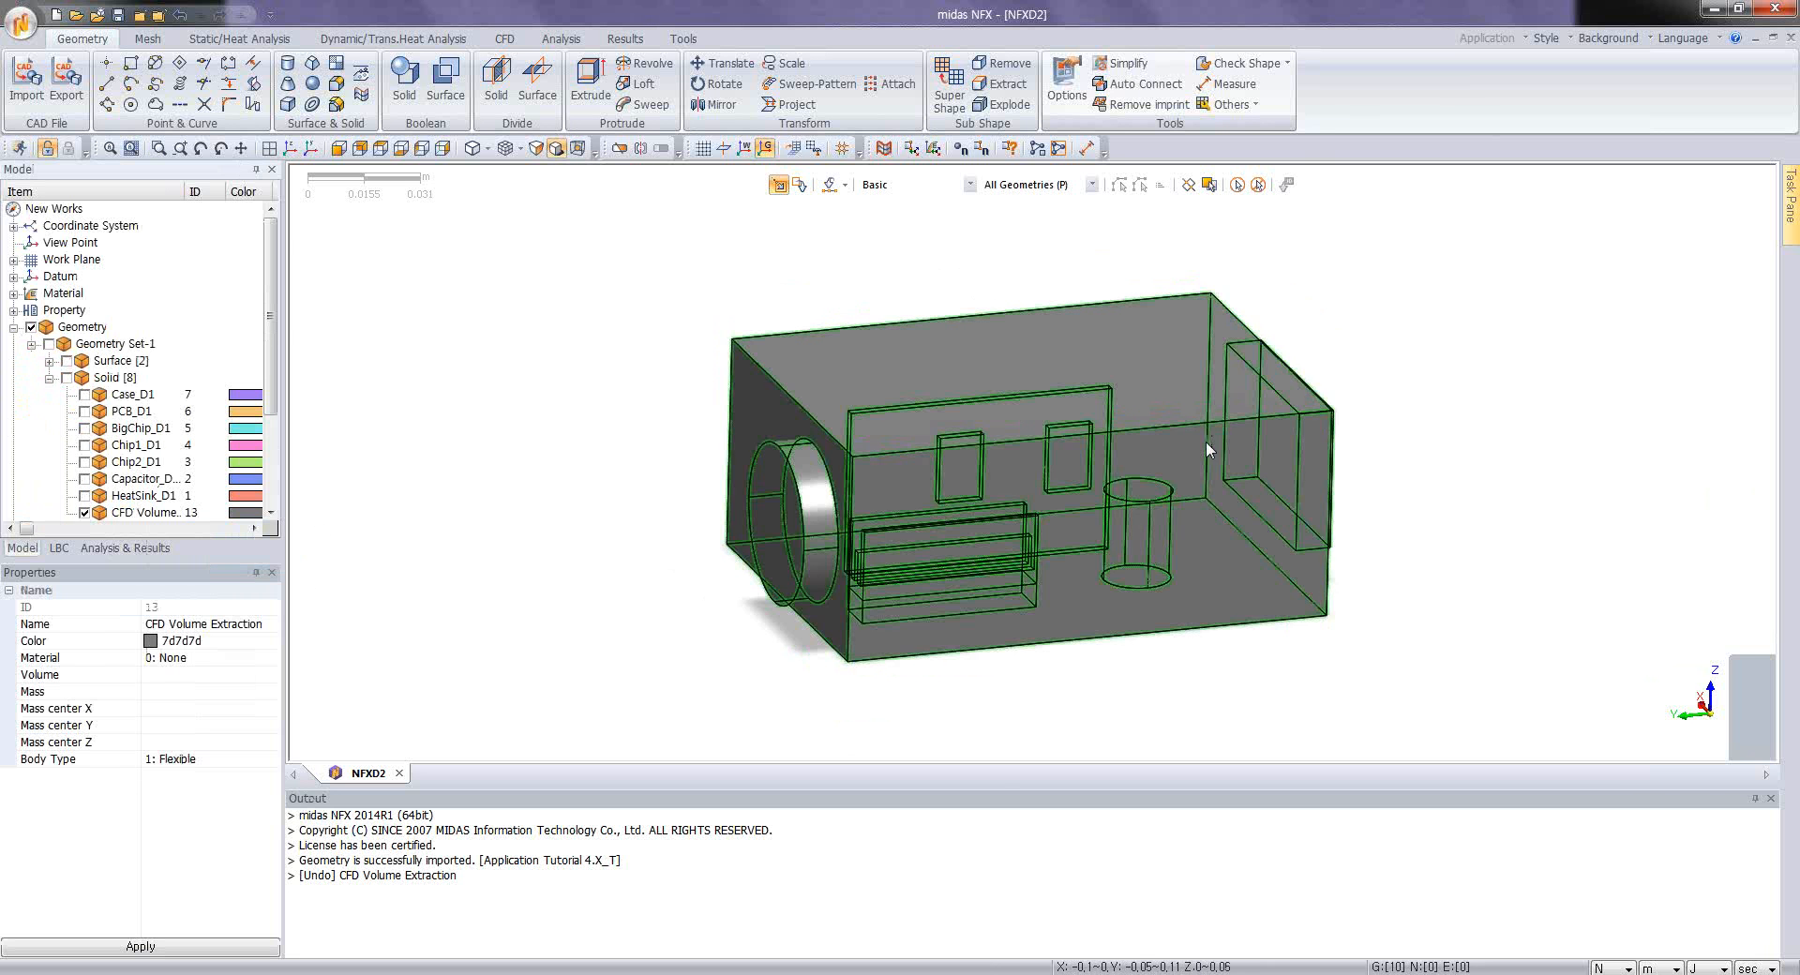
middle_click_drag(1206, 442, 1145, 416)
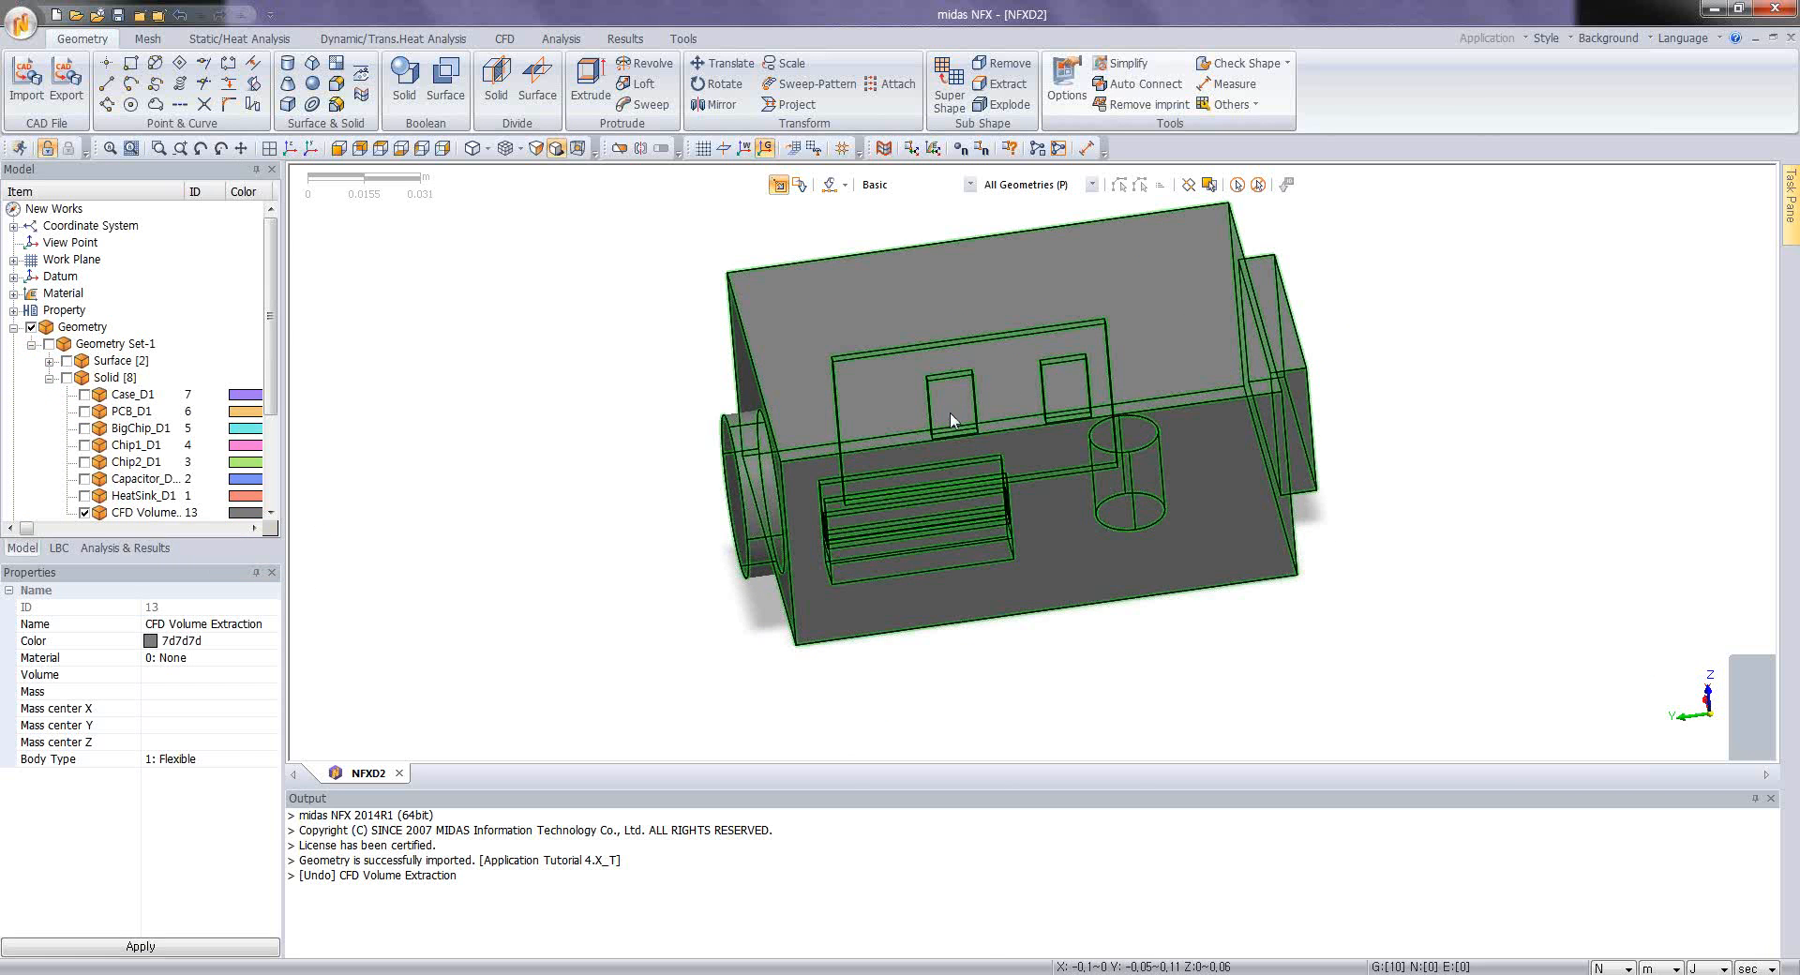
mouse_move(951, 421)
middle_mouse_down()
mouse_move(981, 404)
mouse_move(976, 430)
middle_mouse_up()
scroll(977, 409, "down", 2)
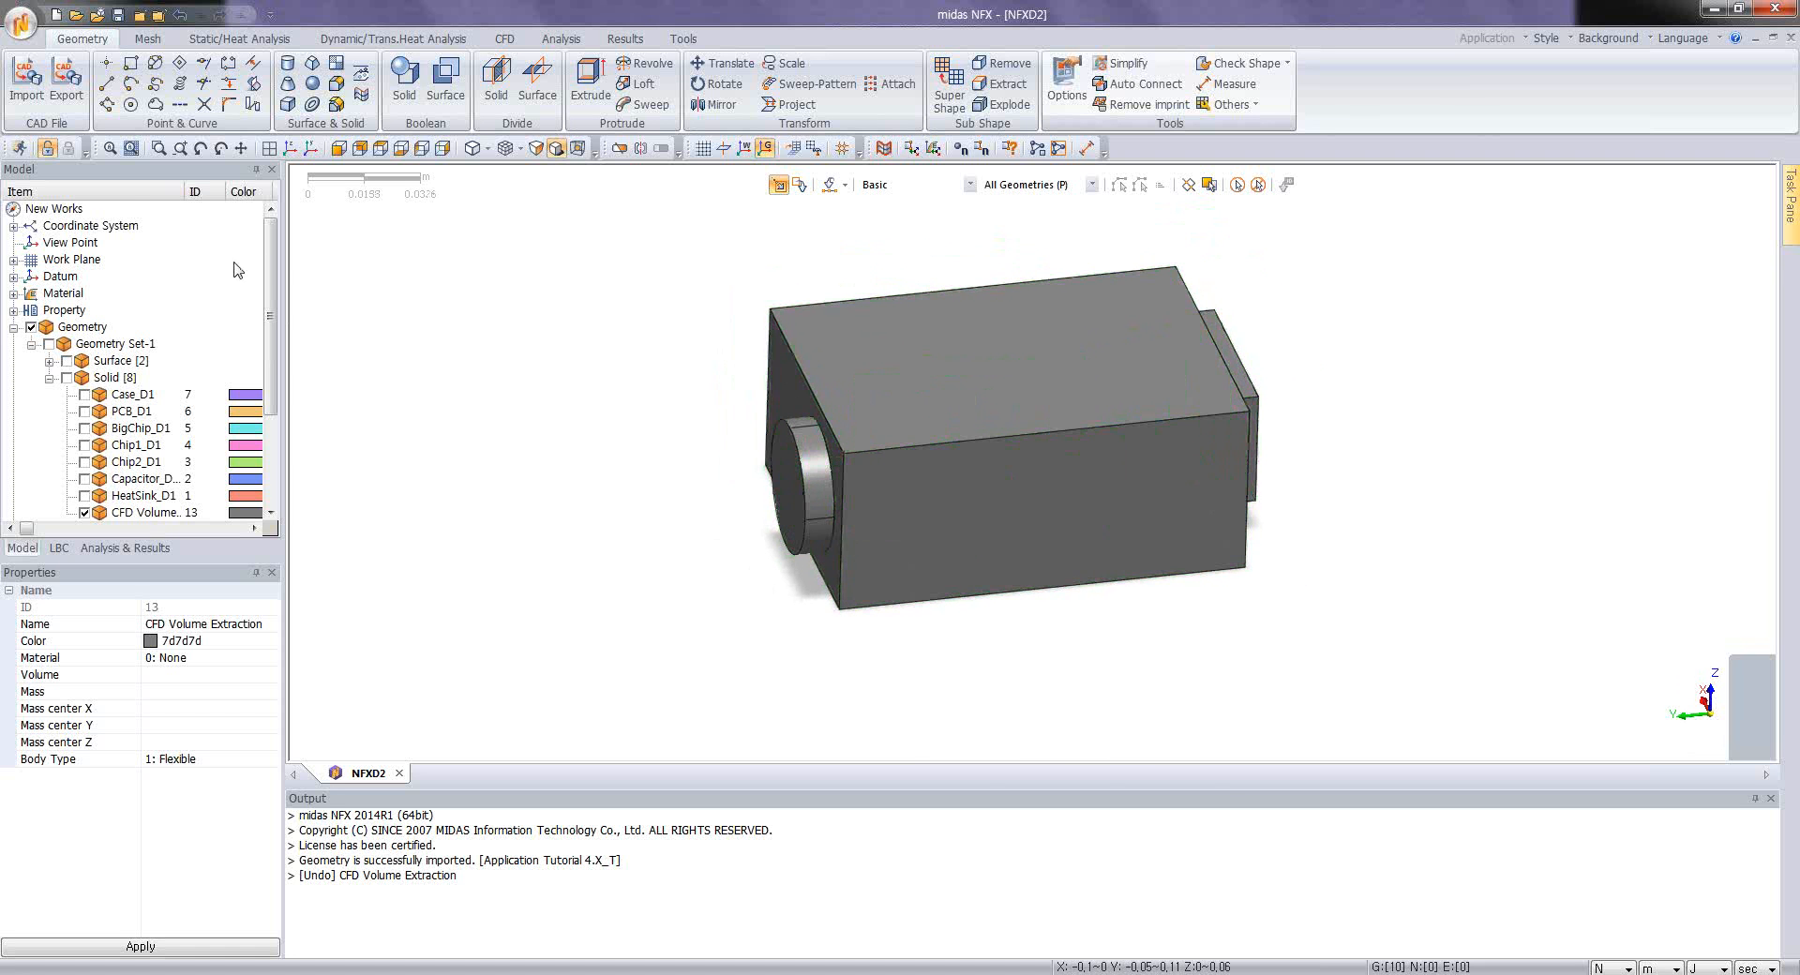
Step: Rename the extracted CFD volume solid as fluid in the model tree
scroll(270, 319, "down", 2)
left_click(163, 446)
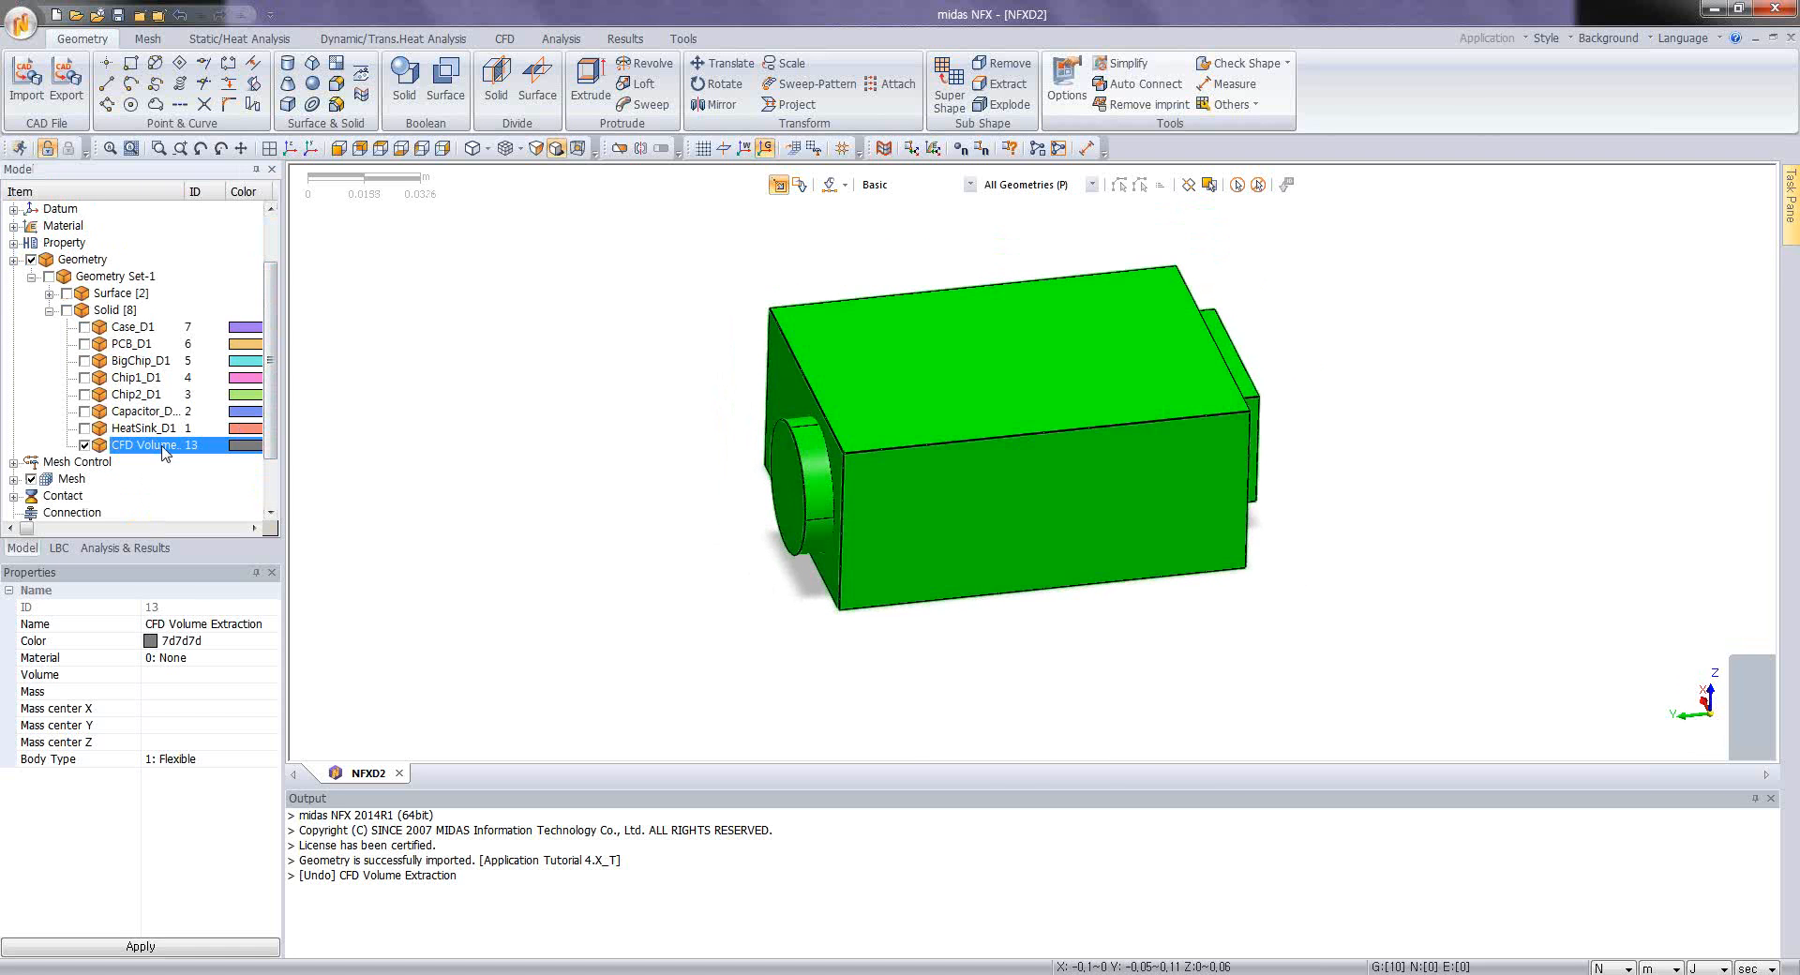
left_click(164, 446)
type("fluid")
key("Return")
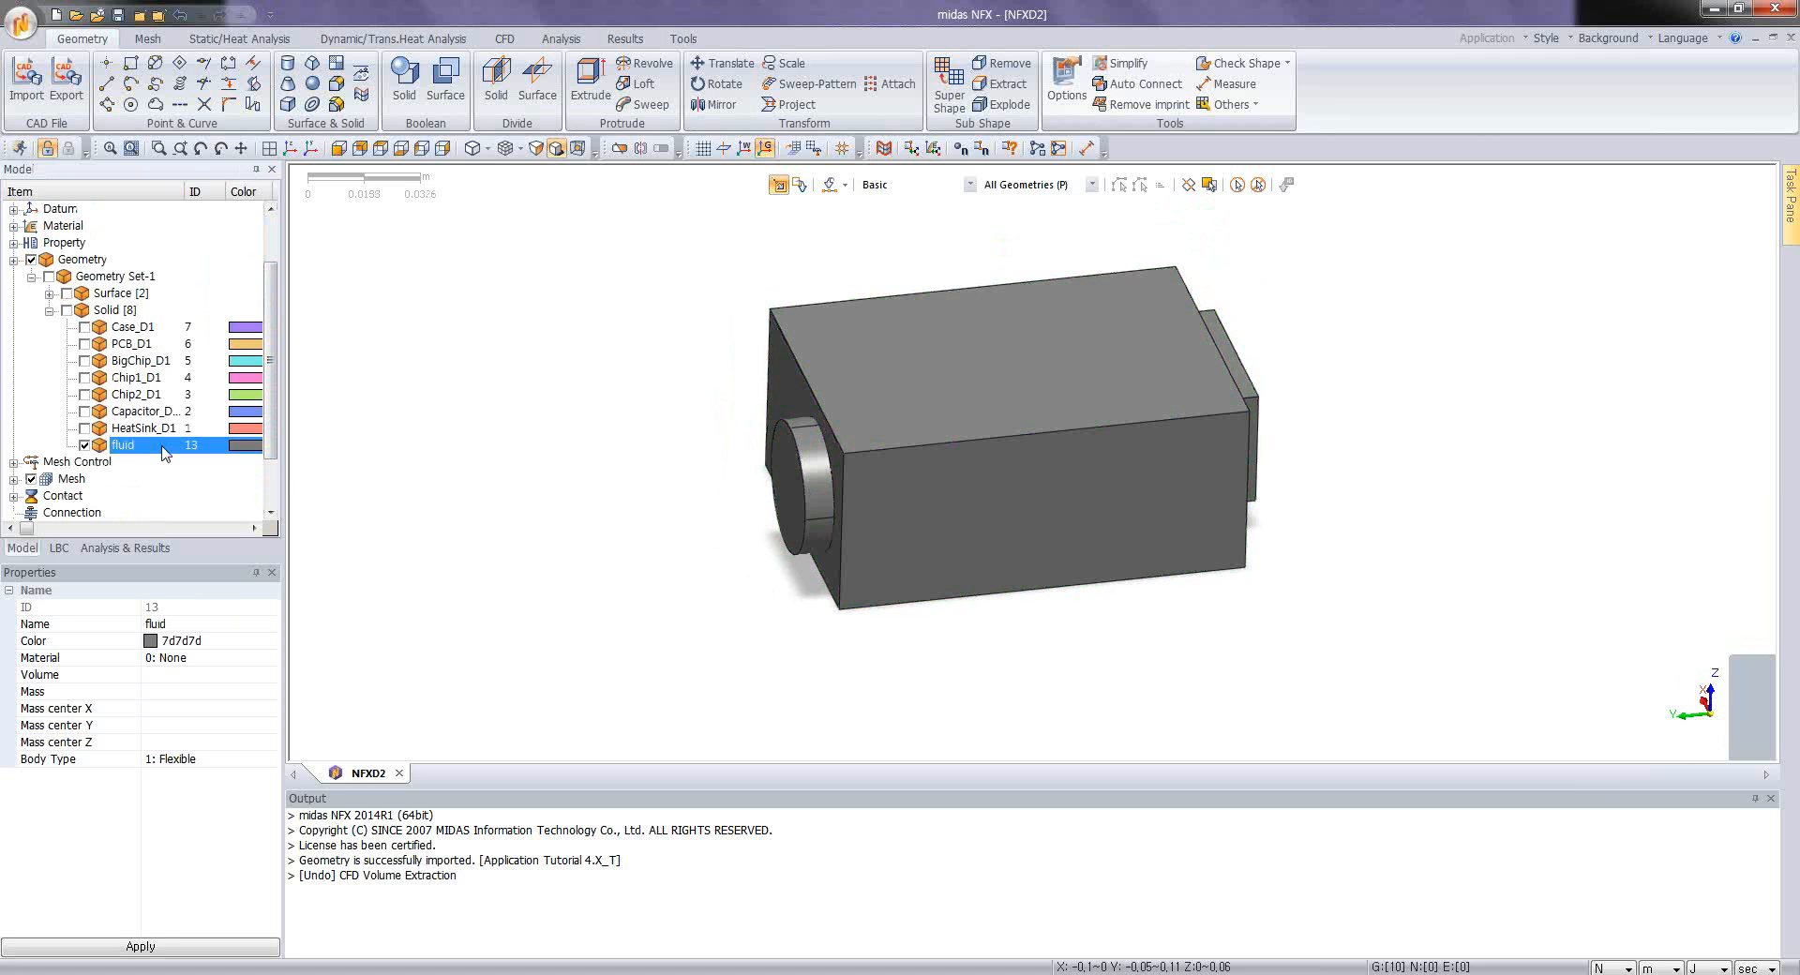
scroll(941, 481, "up", 5)
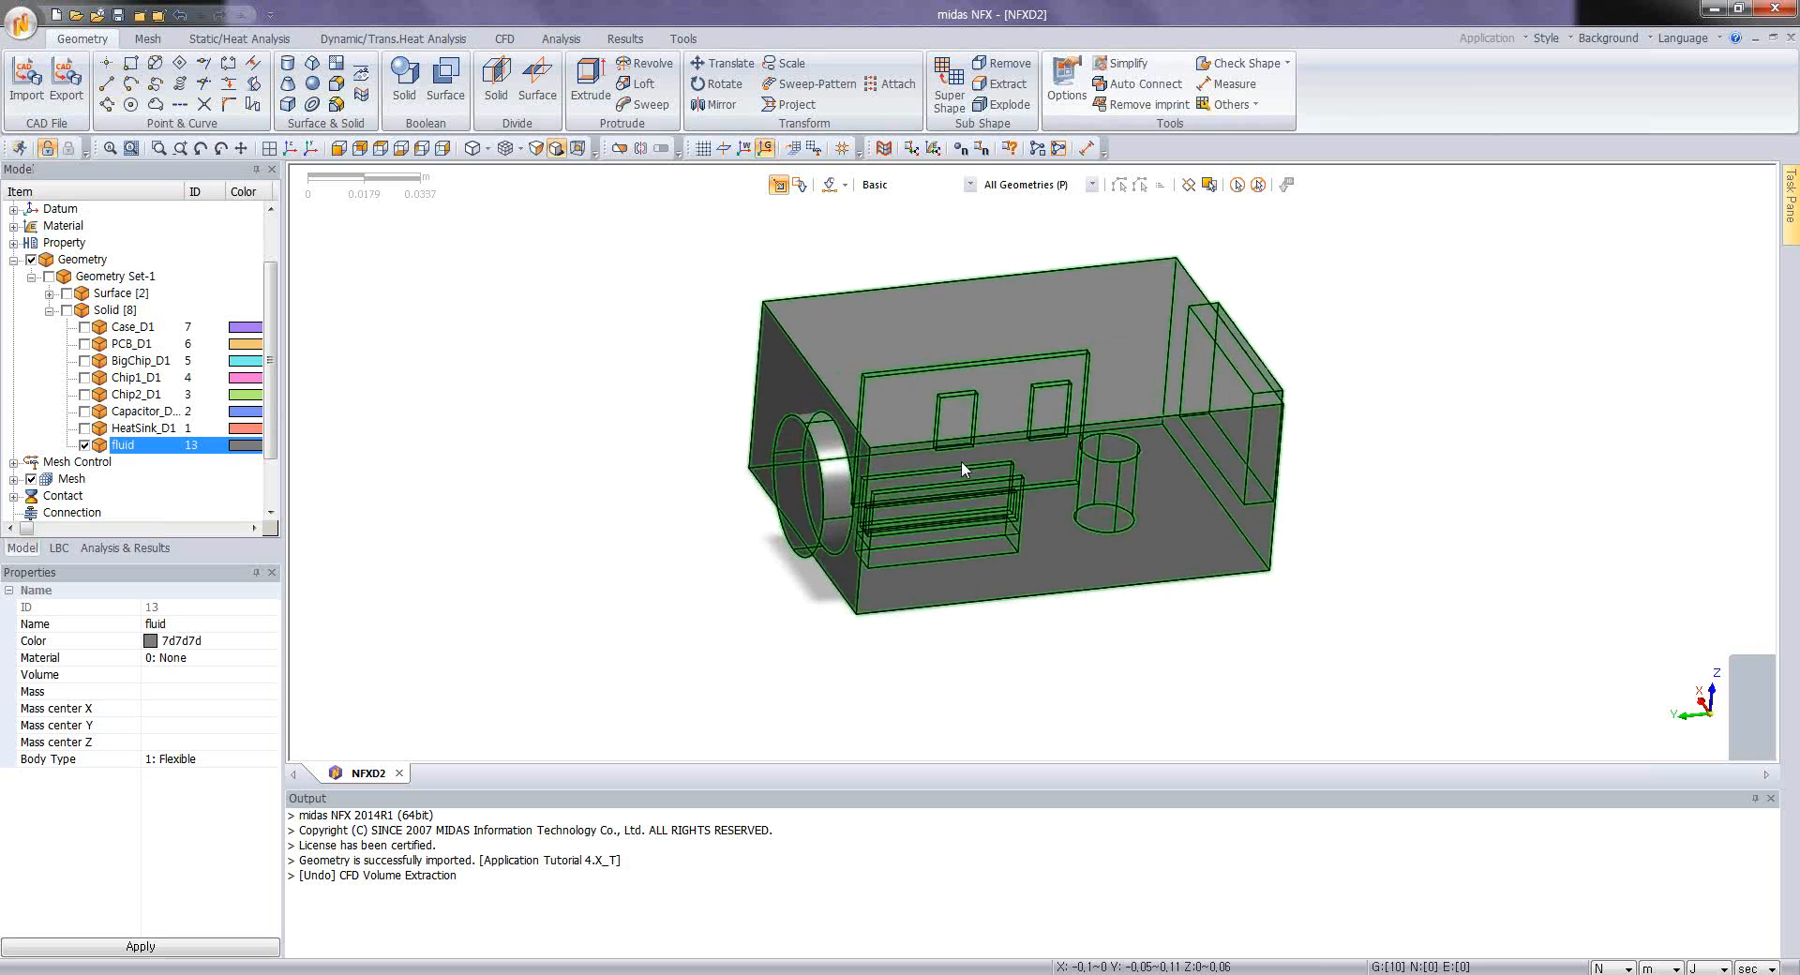
scroll(939, 452, "down", 1)
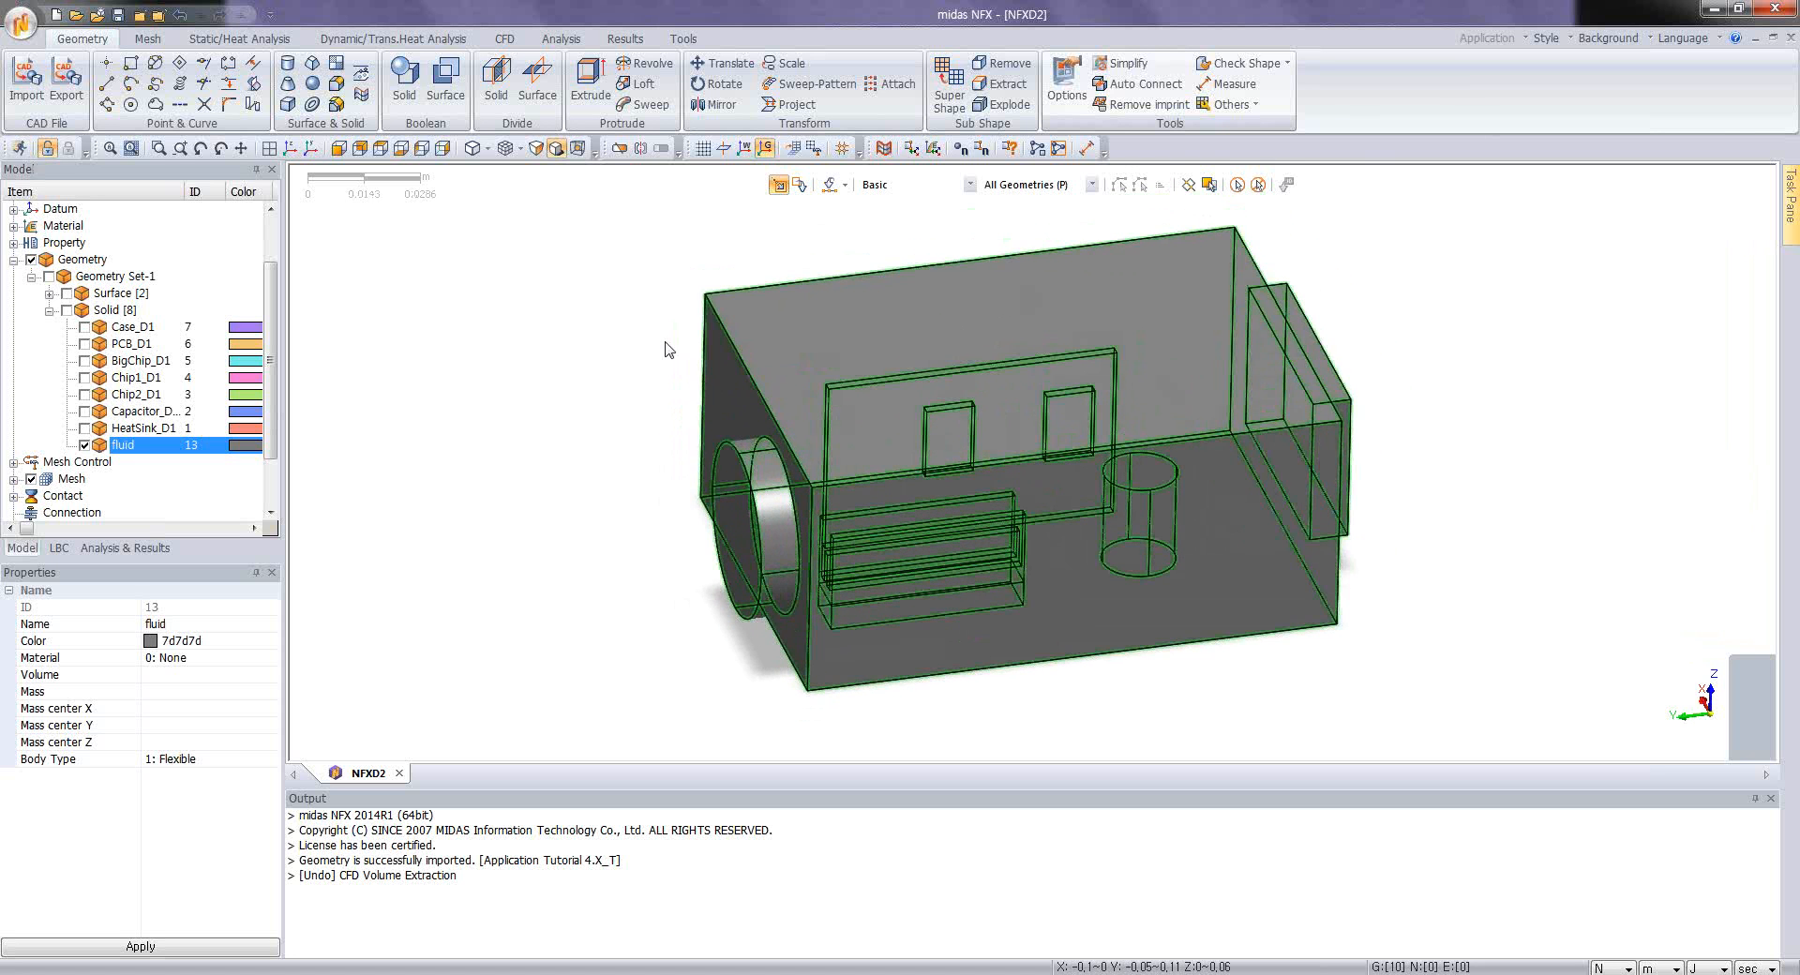
middle_click_drag(848, 531, 906, 459)
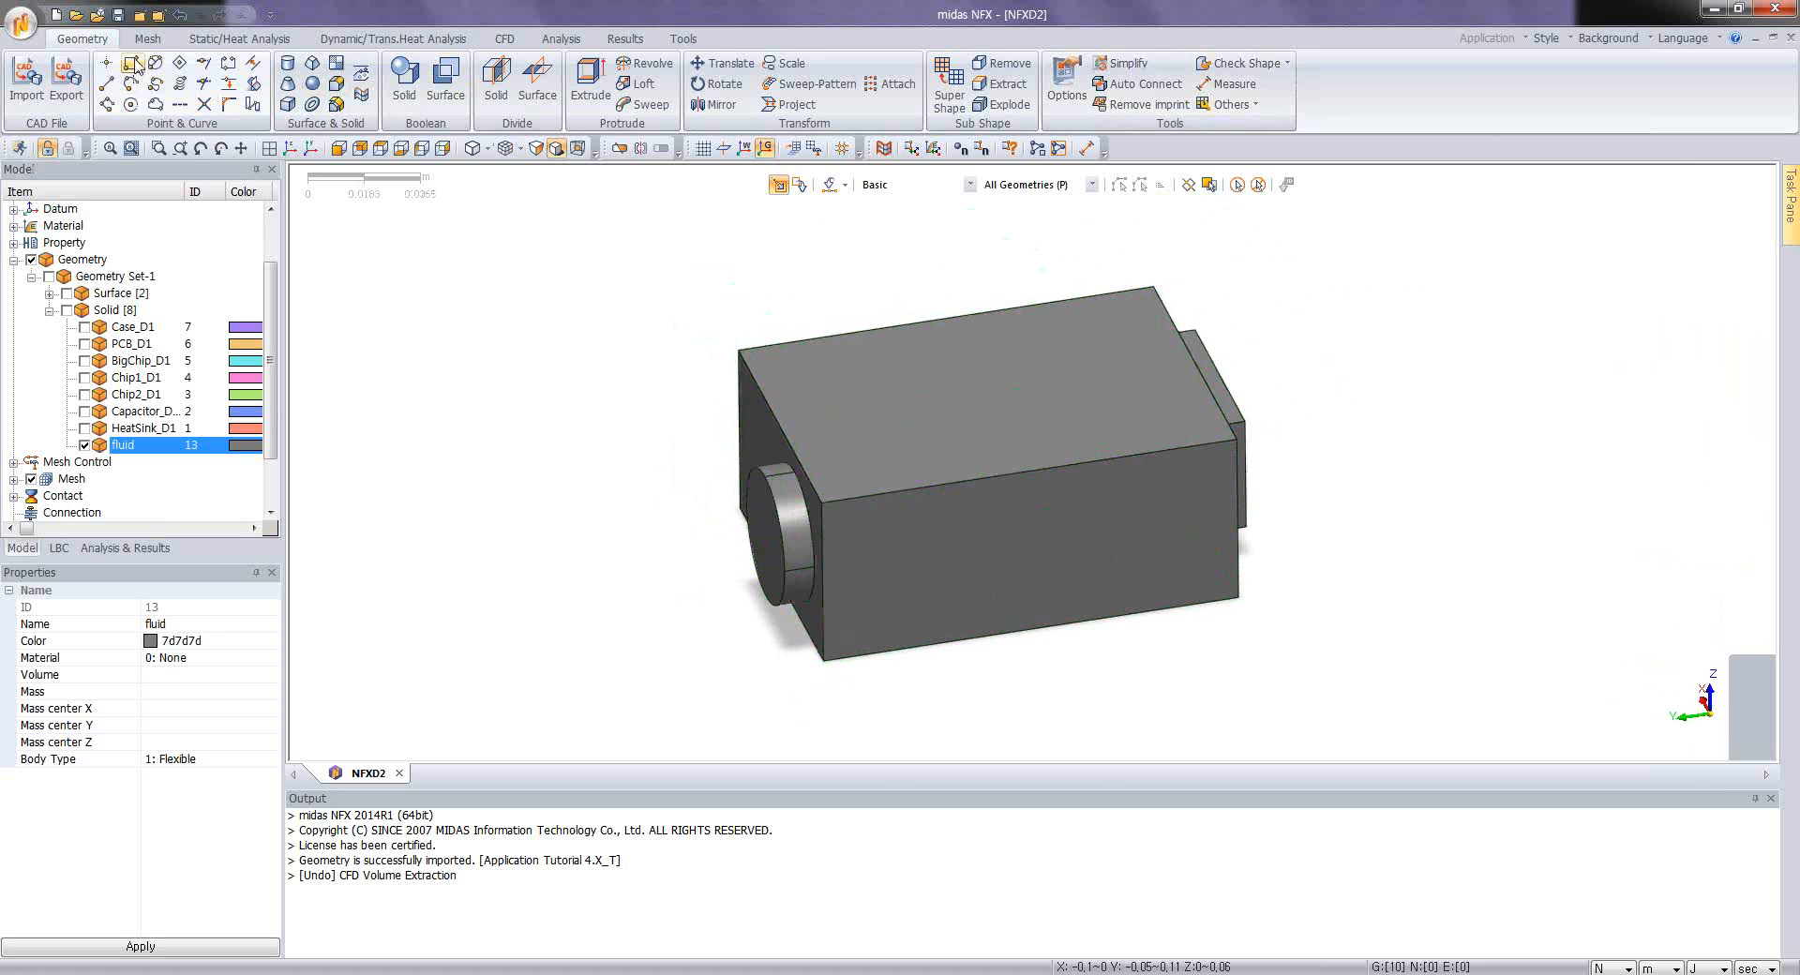
Step: Create a Fluid (CFD) material from the predefined AIR_25˚C entry
left_click(147, 39)
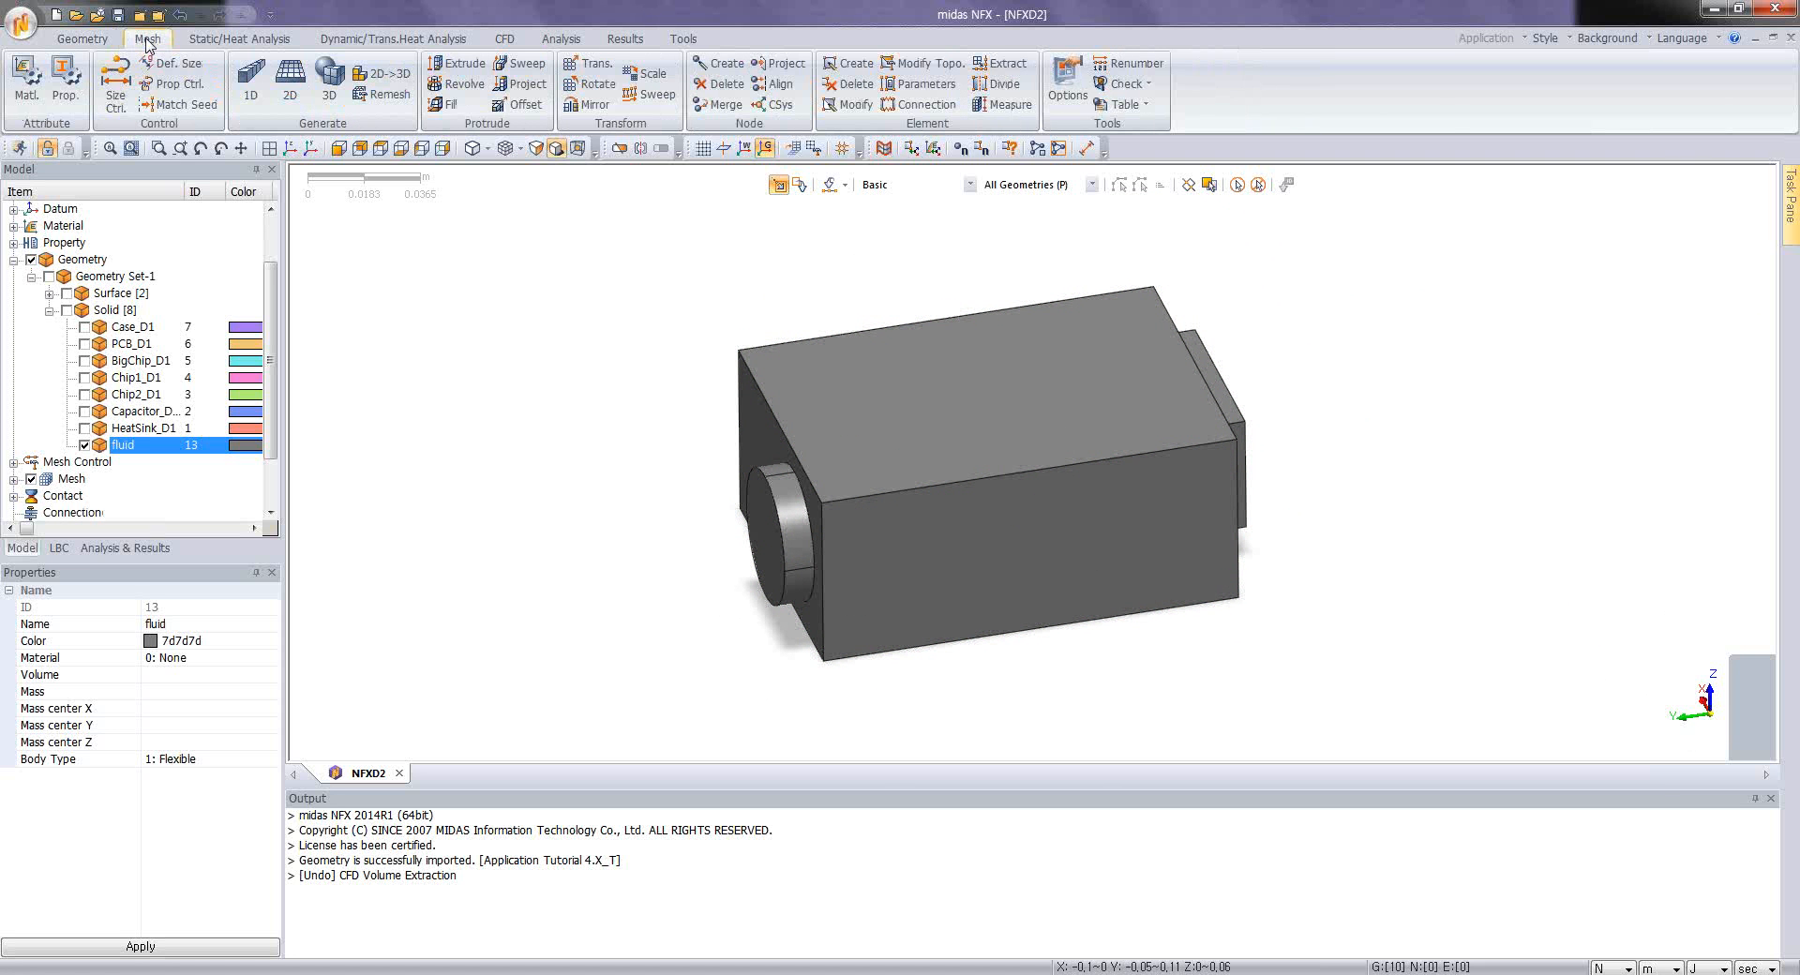
left_click(25, 86)
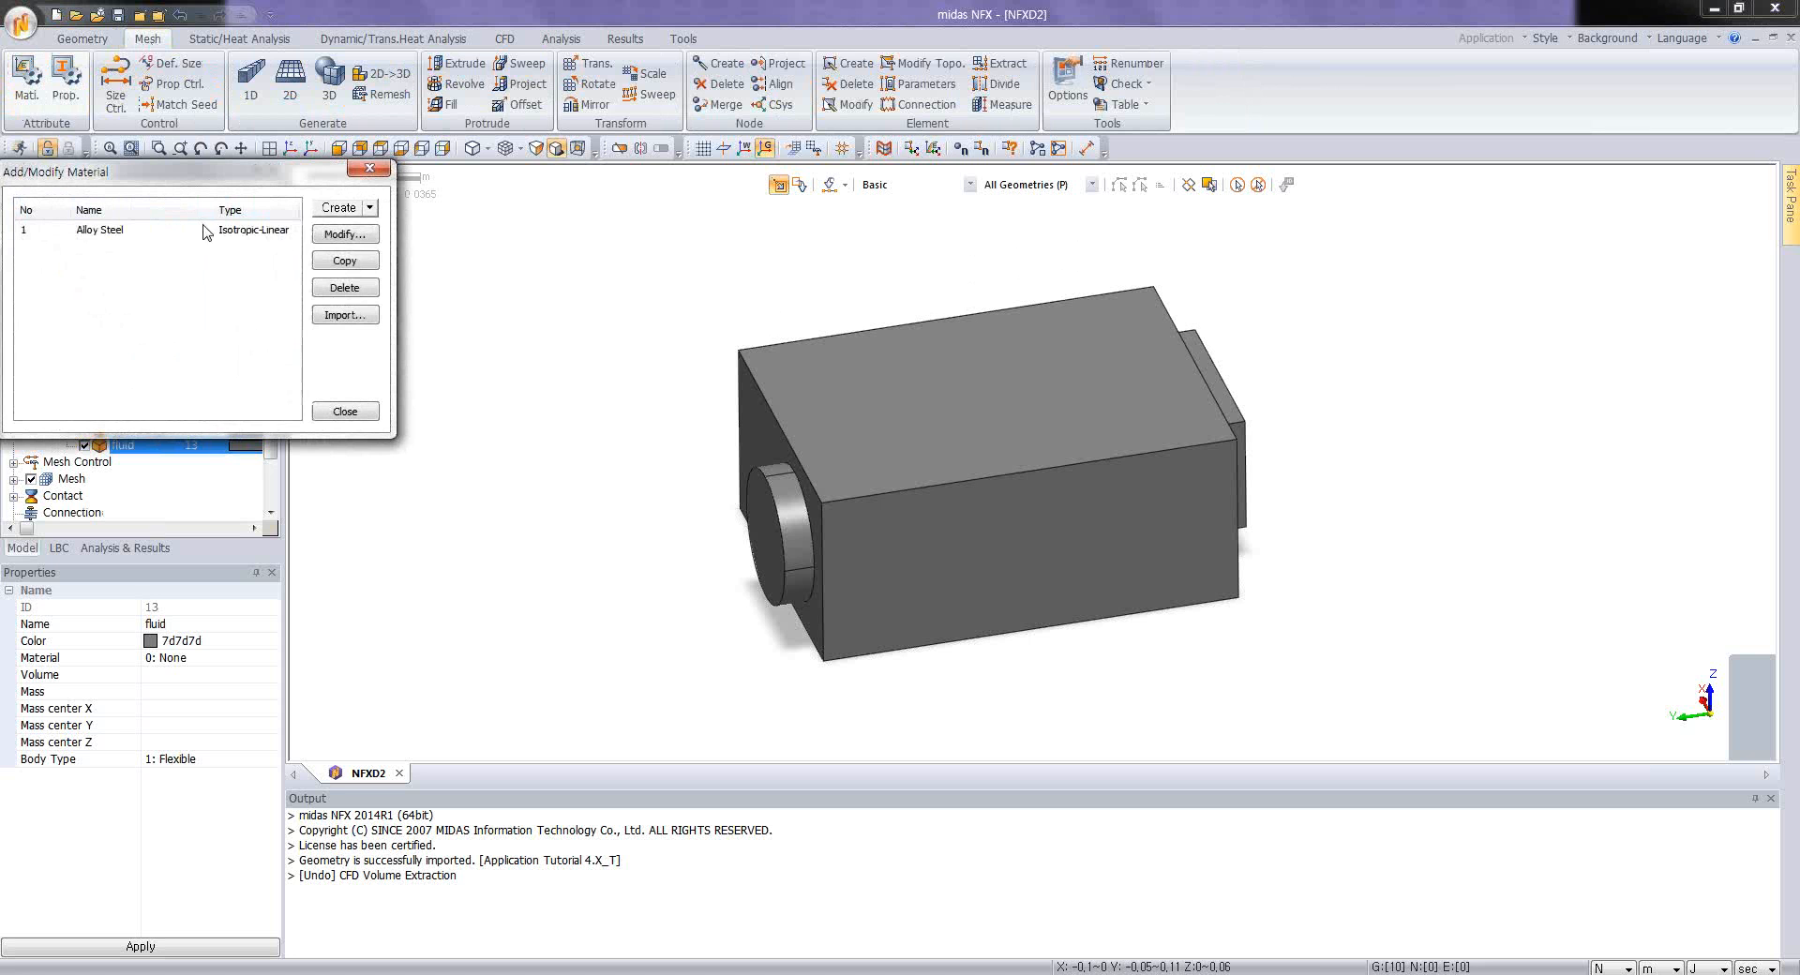
left_click(370, 207)
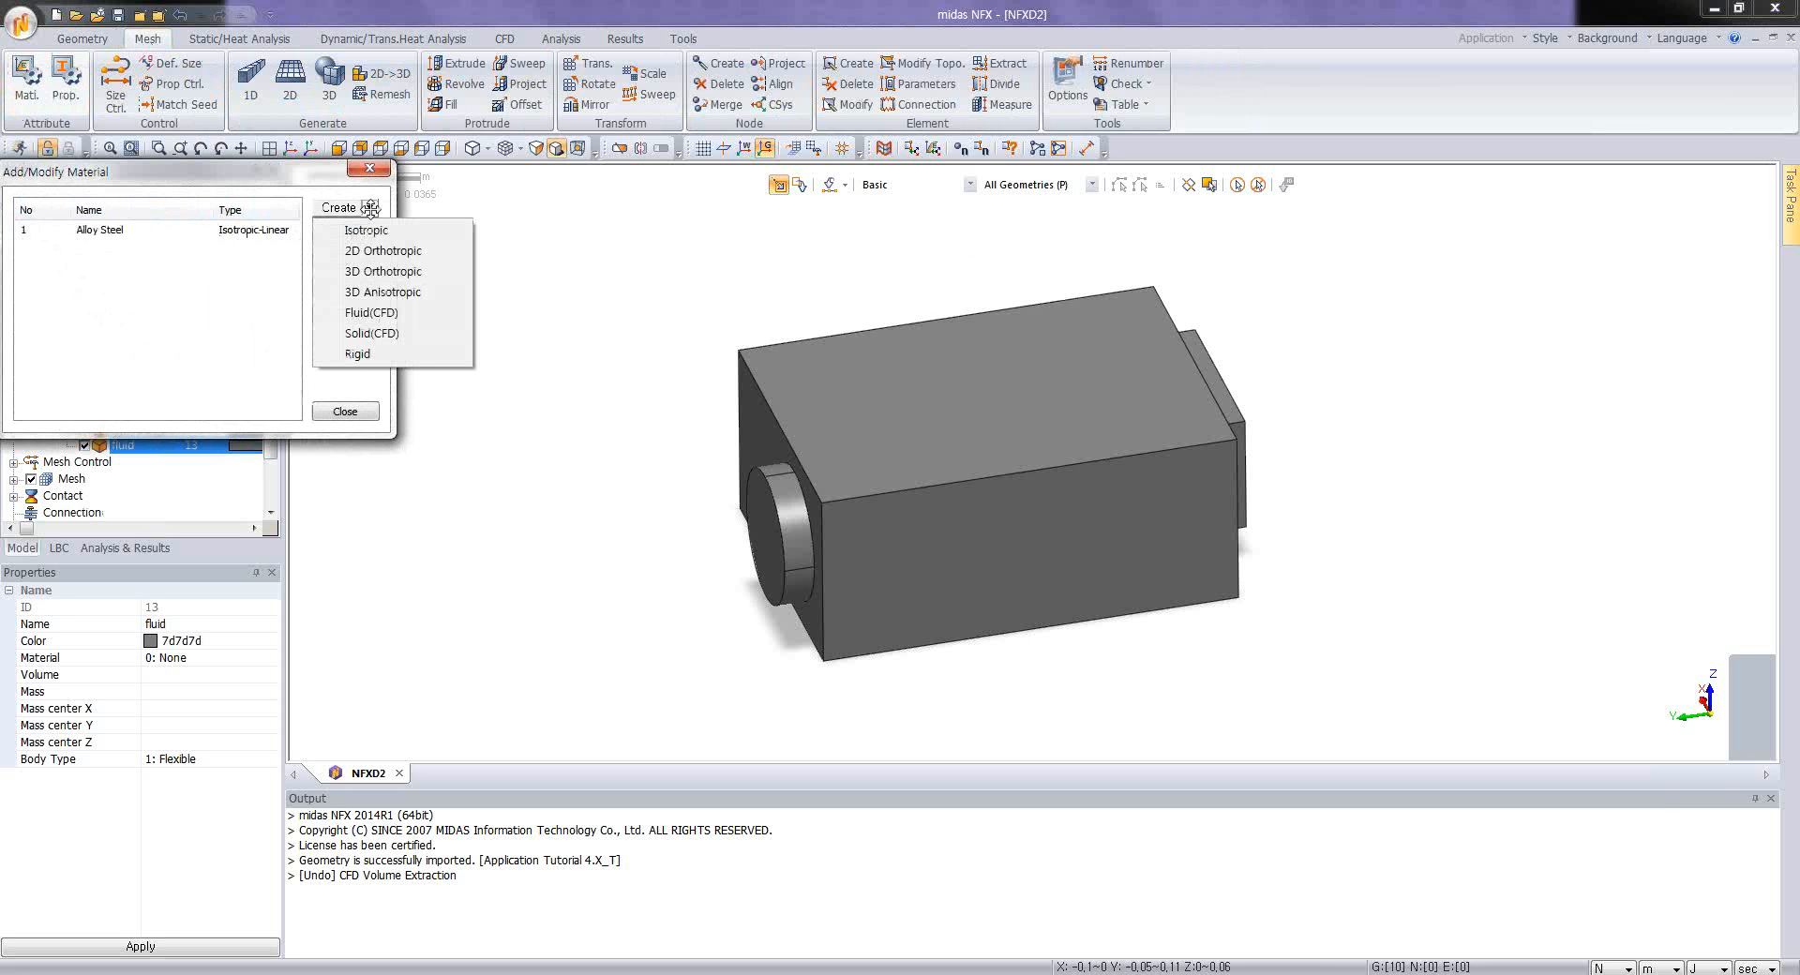
left_click(372, 312)
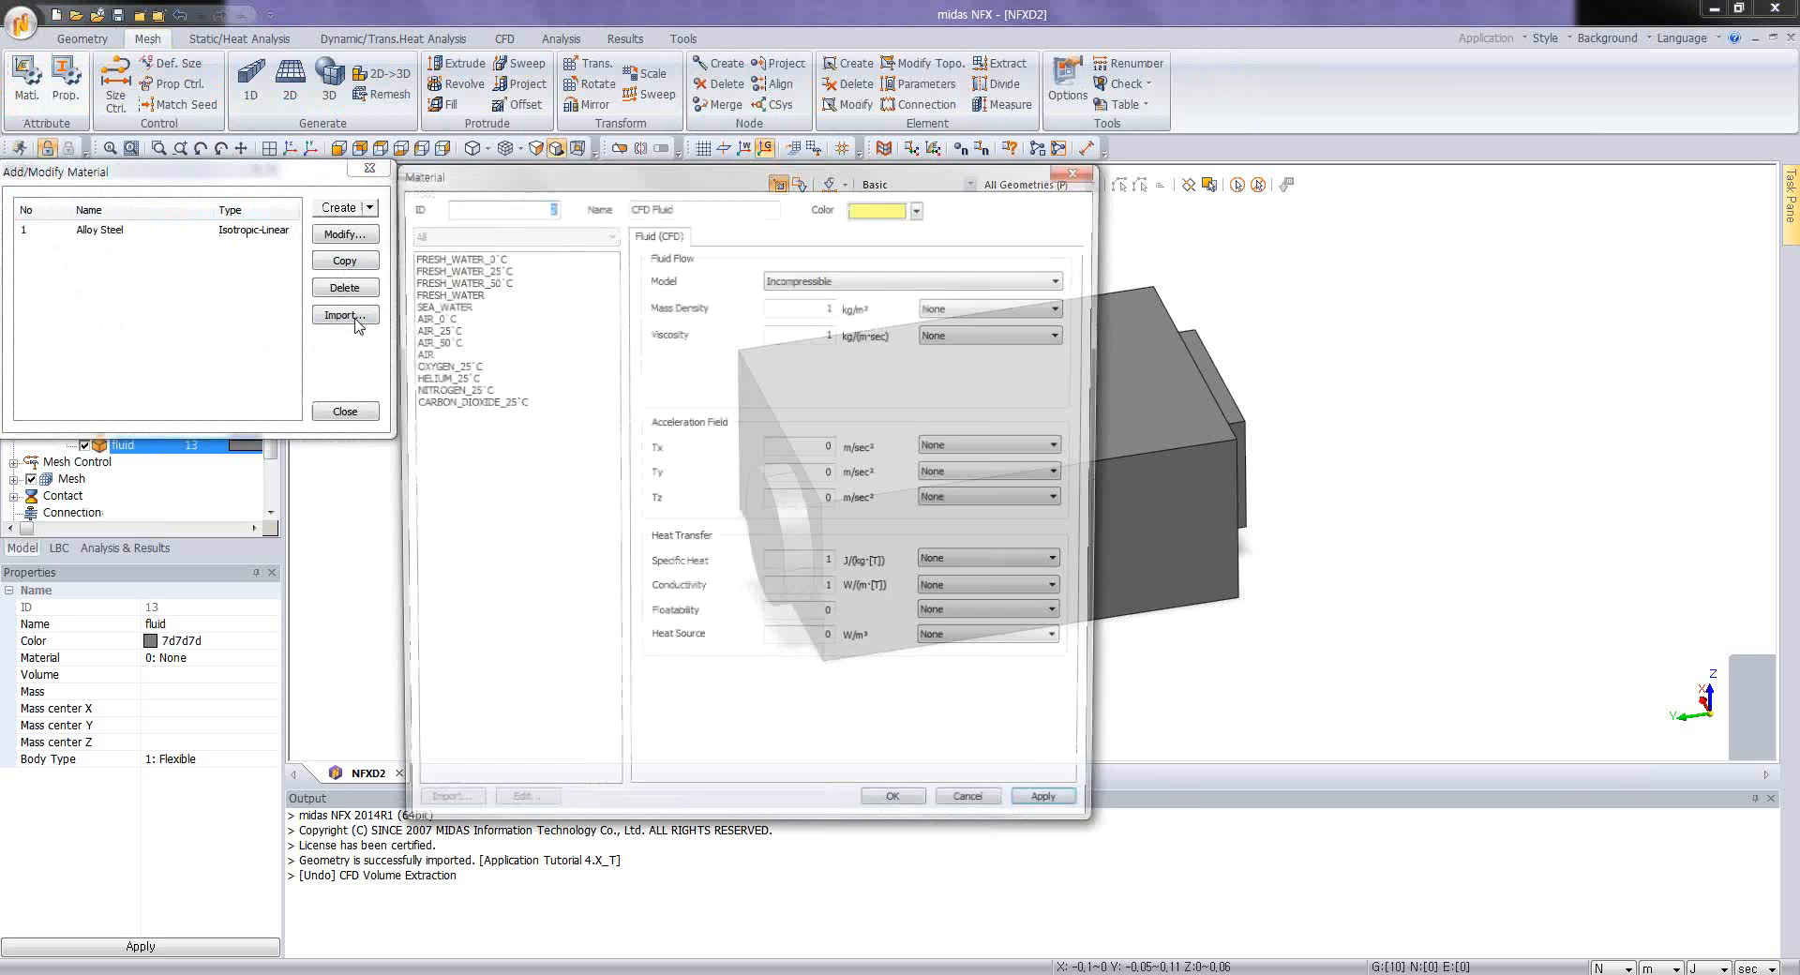
left_click(439, 330)
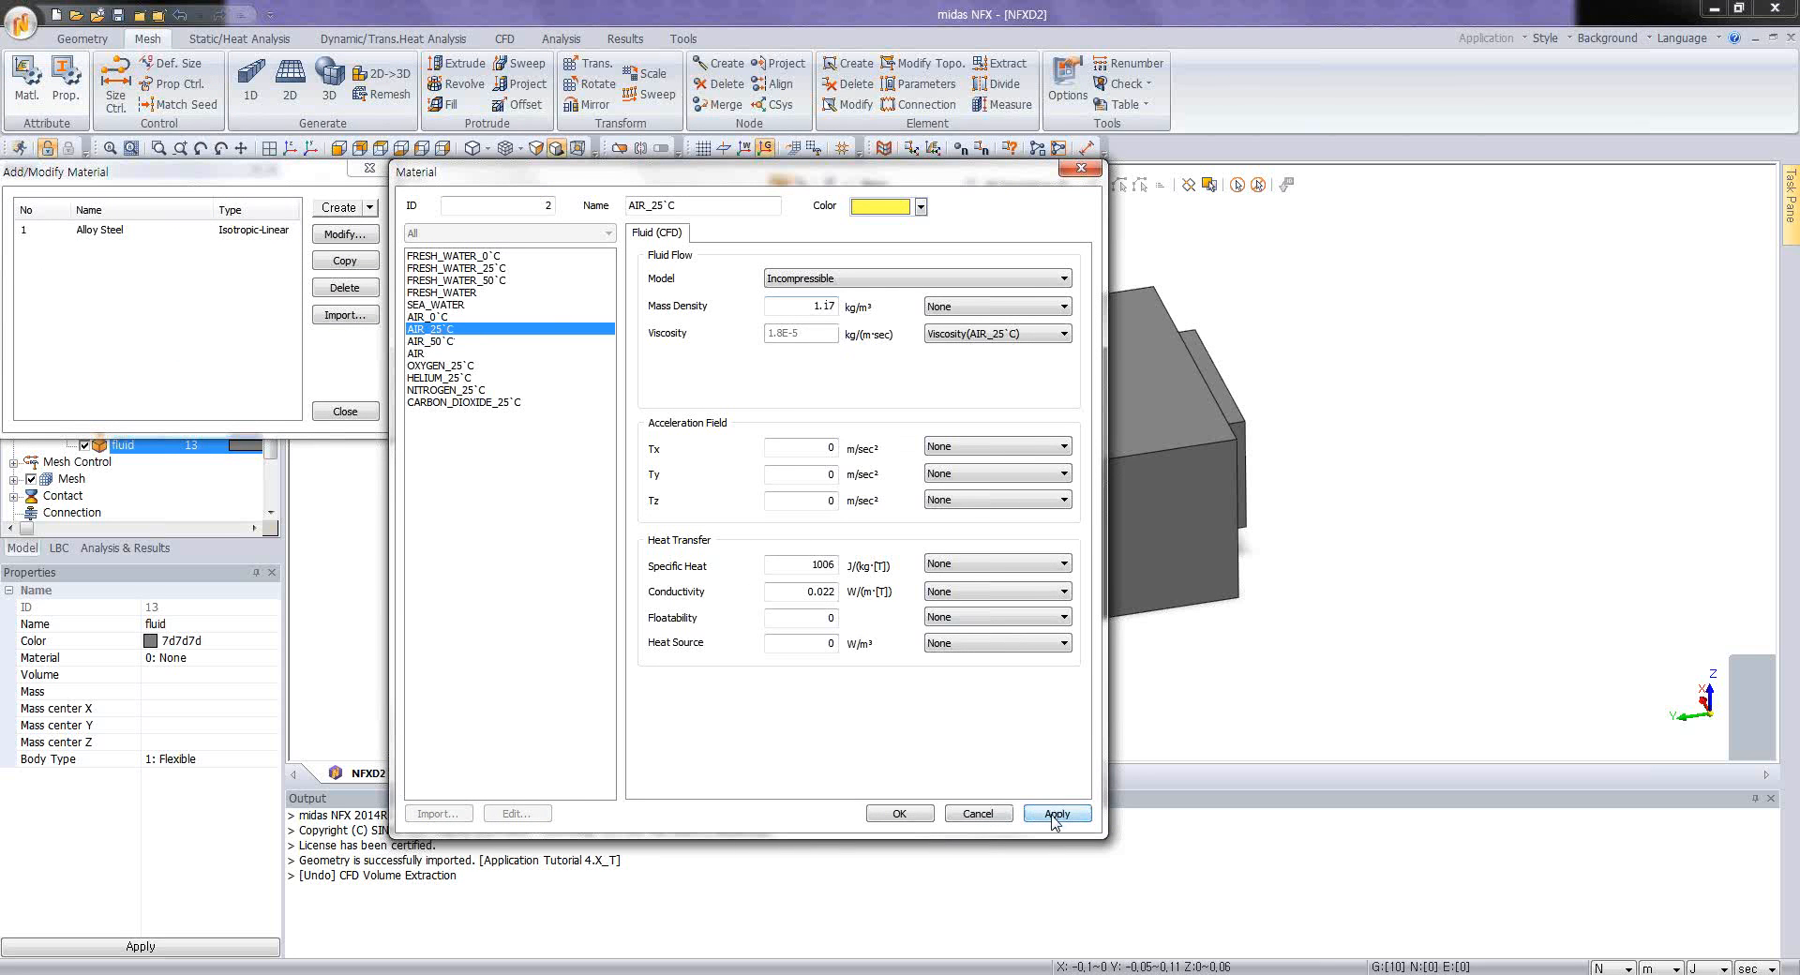
left_click(899, 813)
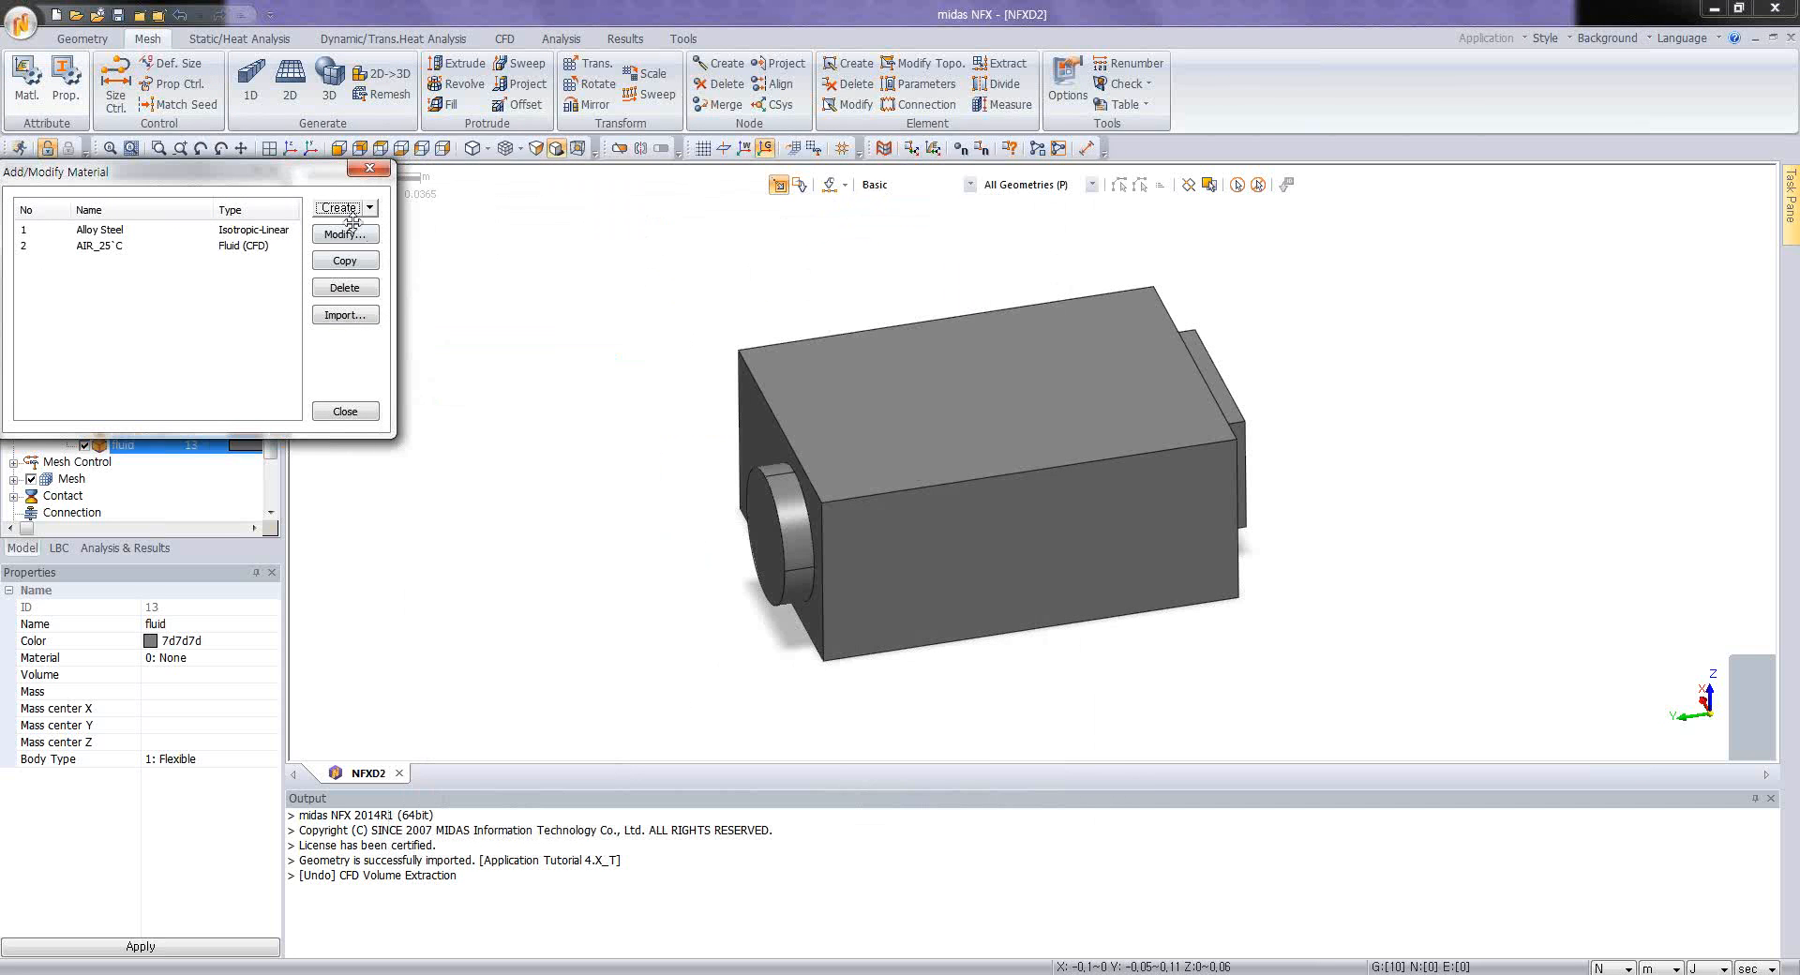
Step: Create a Solid (CFD) material from the predefined ALUMINIUM entry
left_click(370, 207)
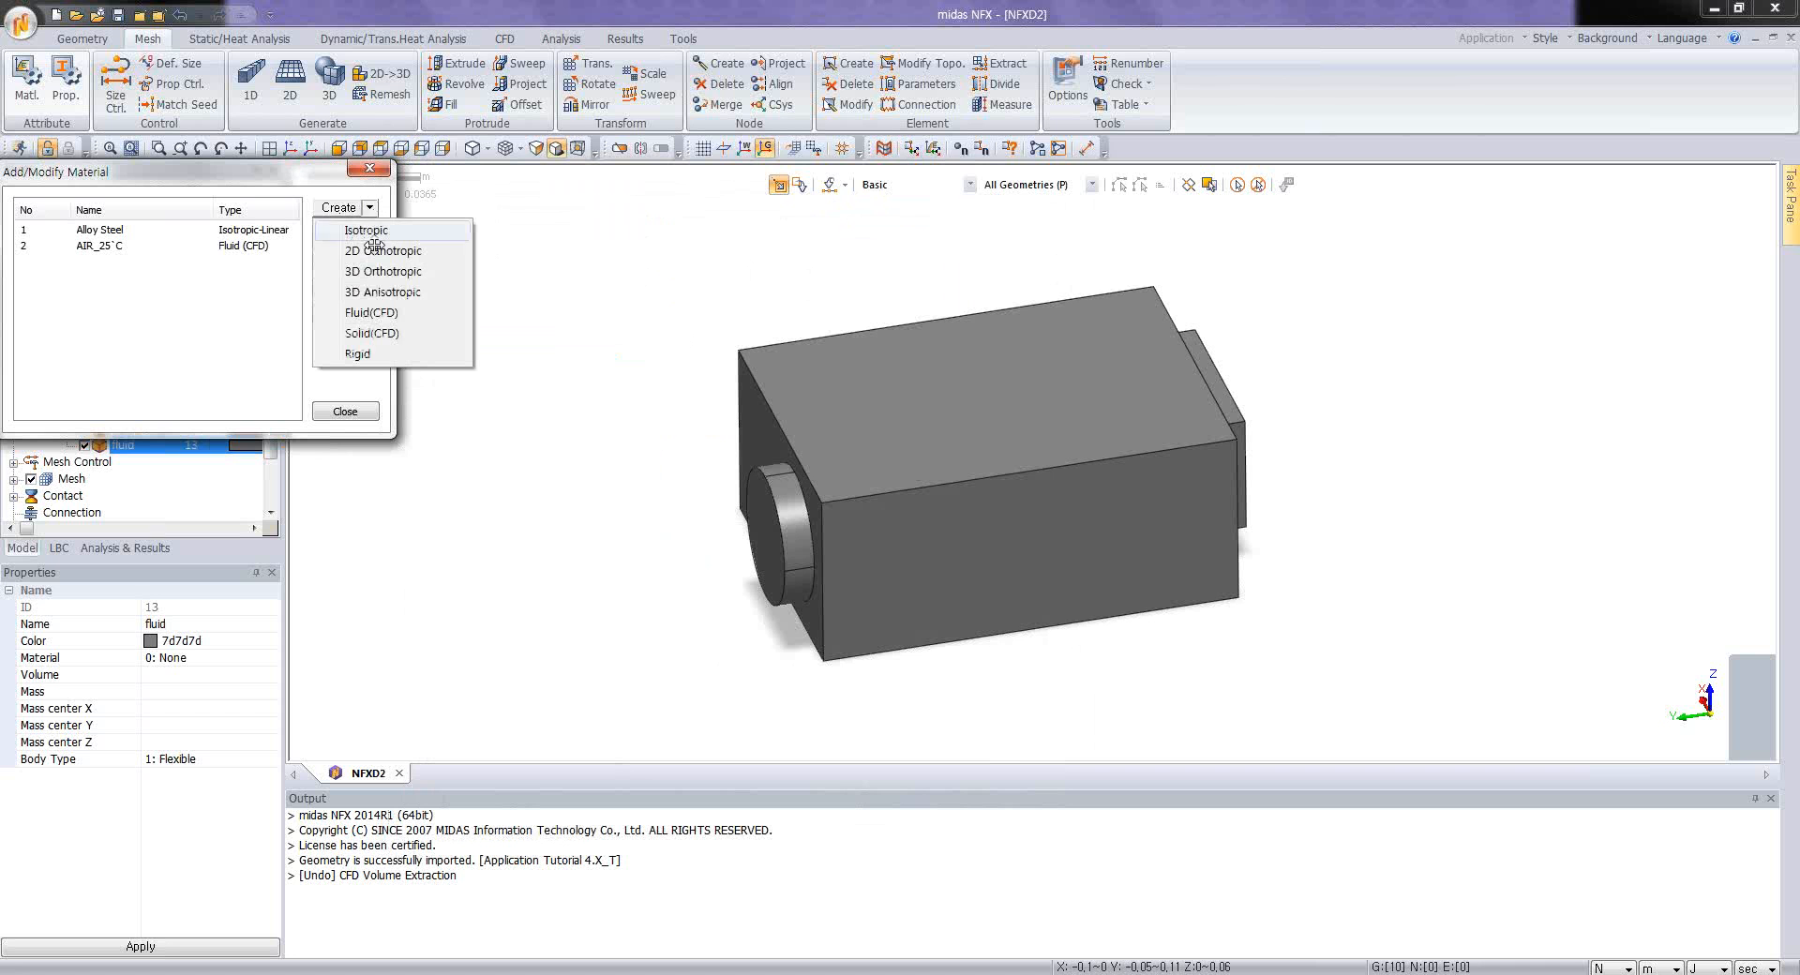
left_click(371, 334)
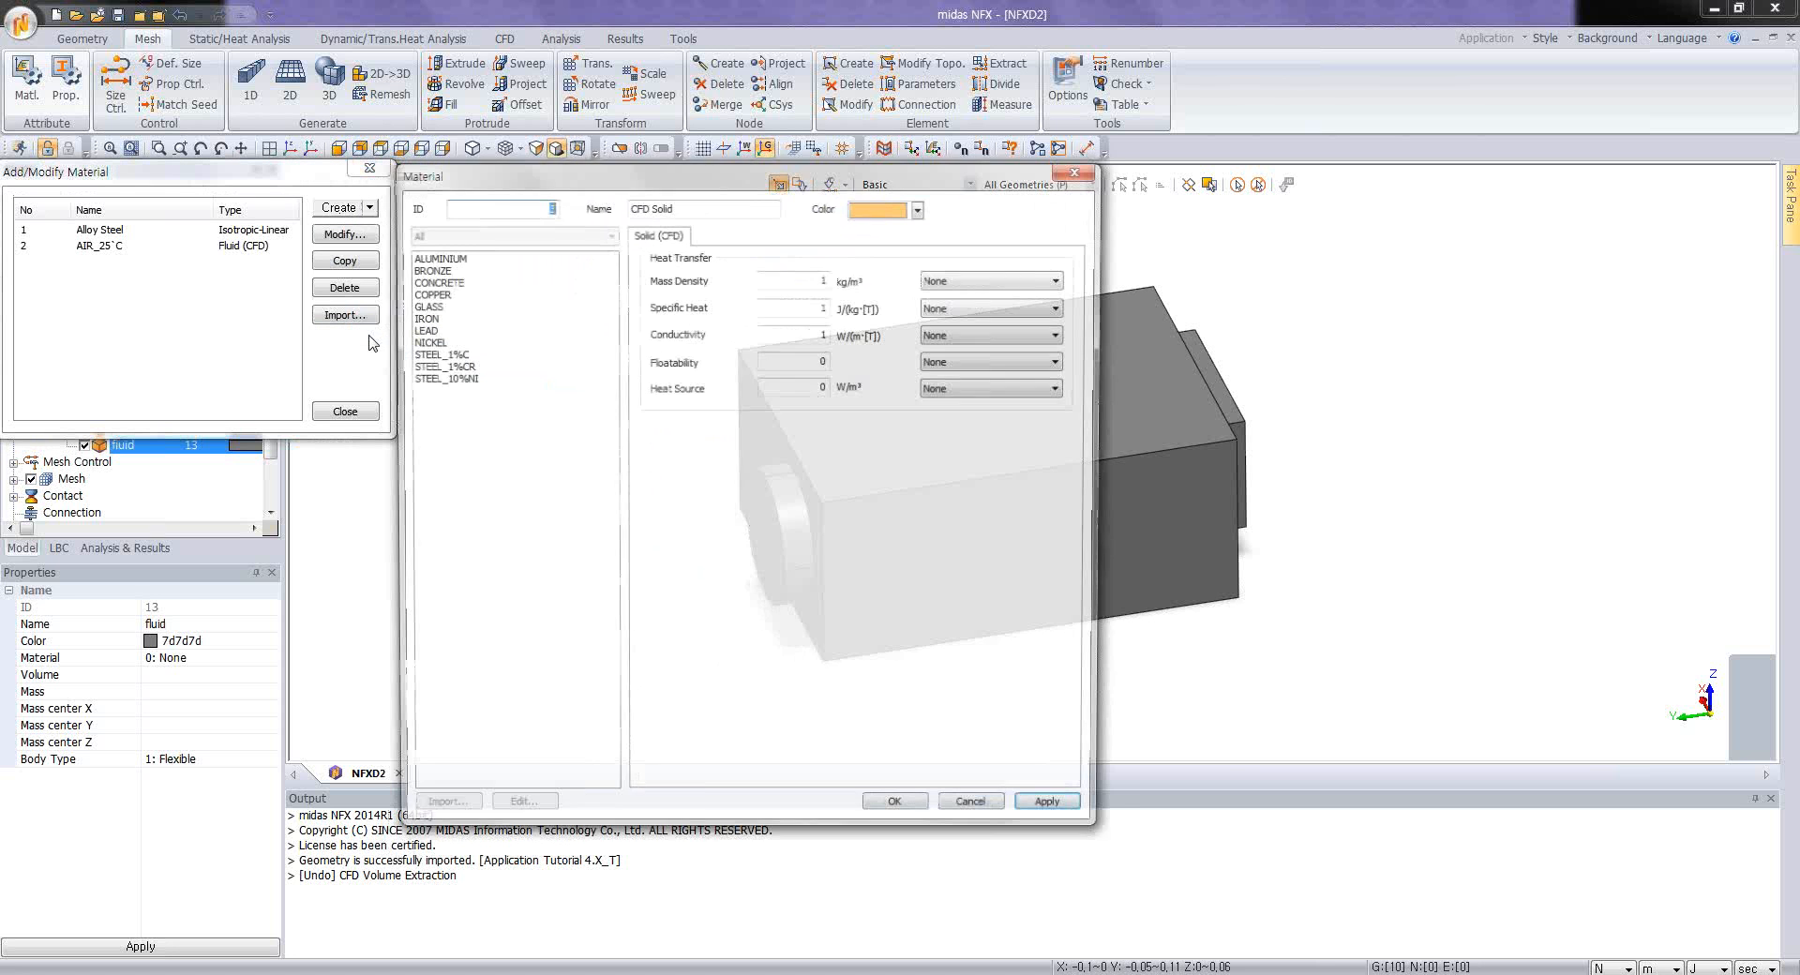
left_click(444, 259)
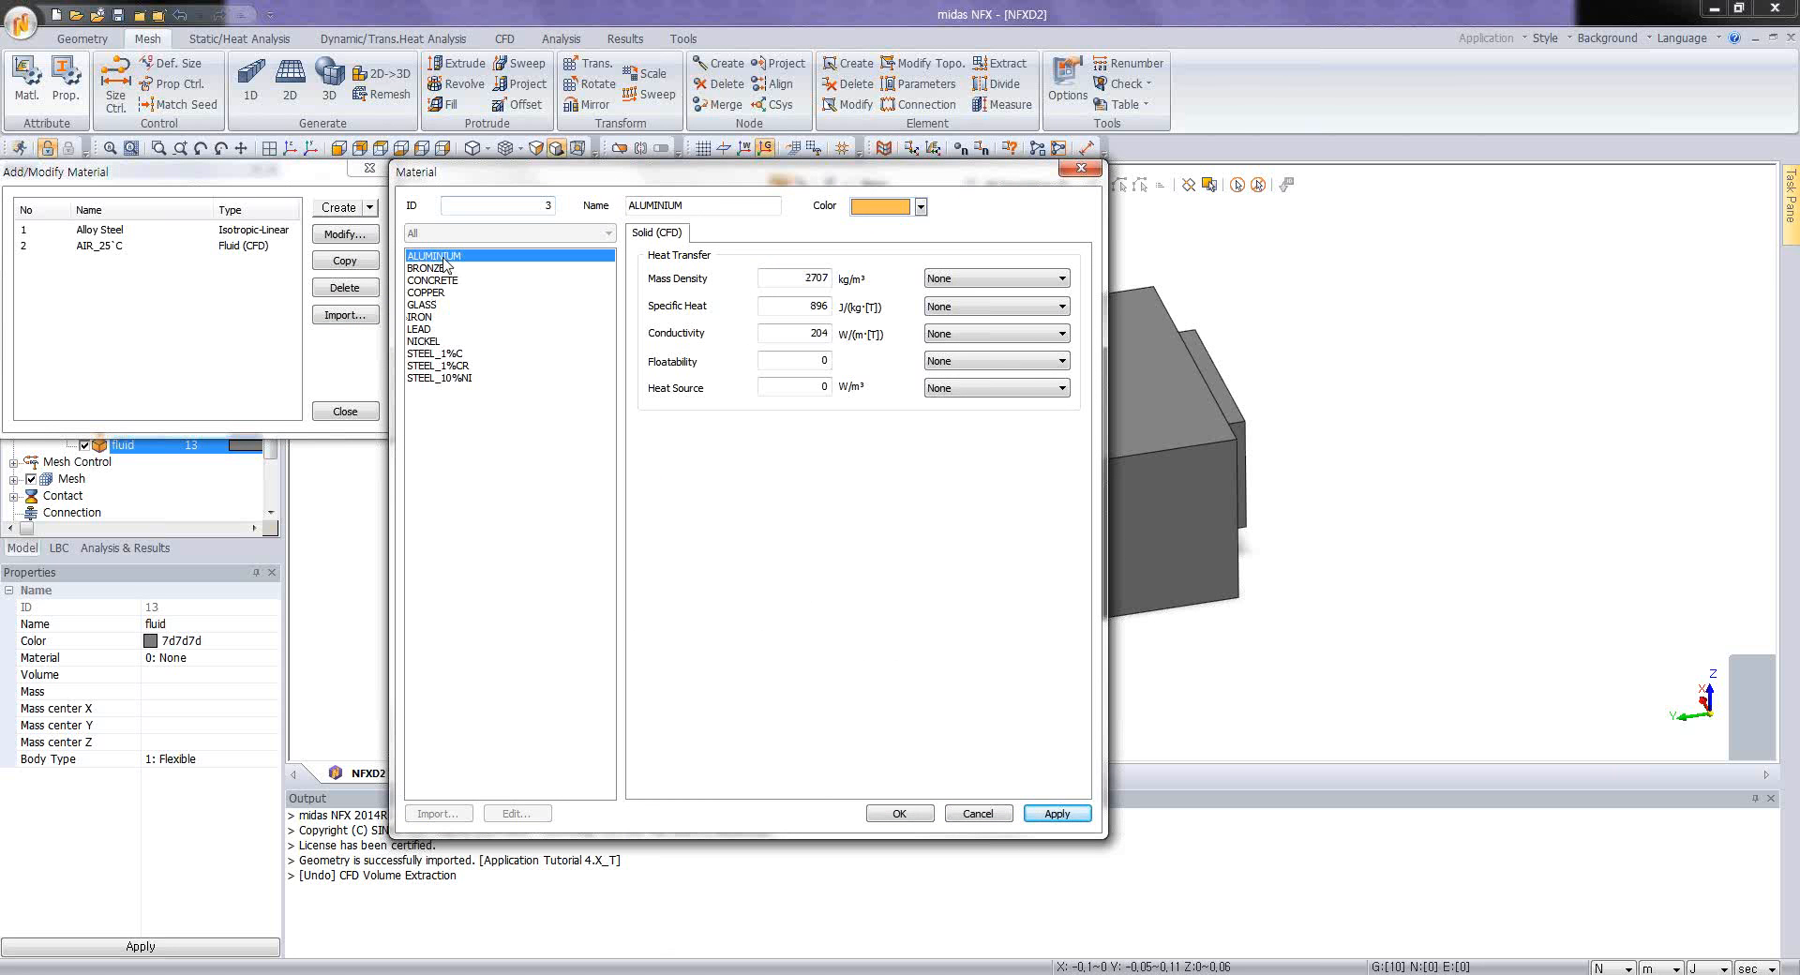
left_click(899, 813)
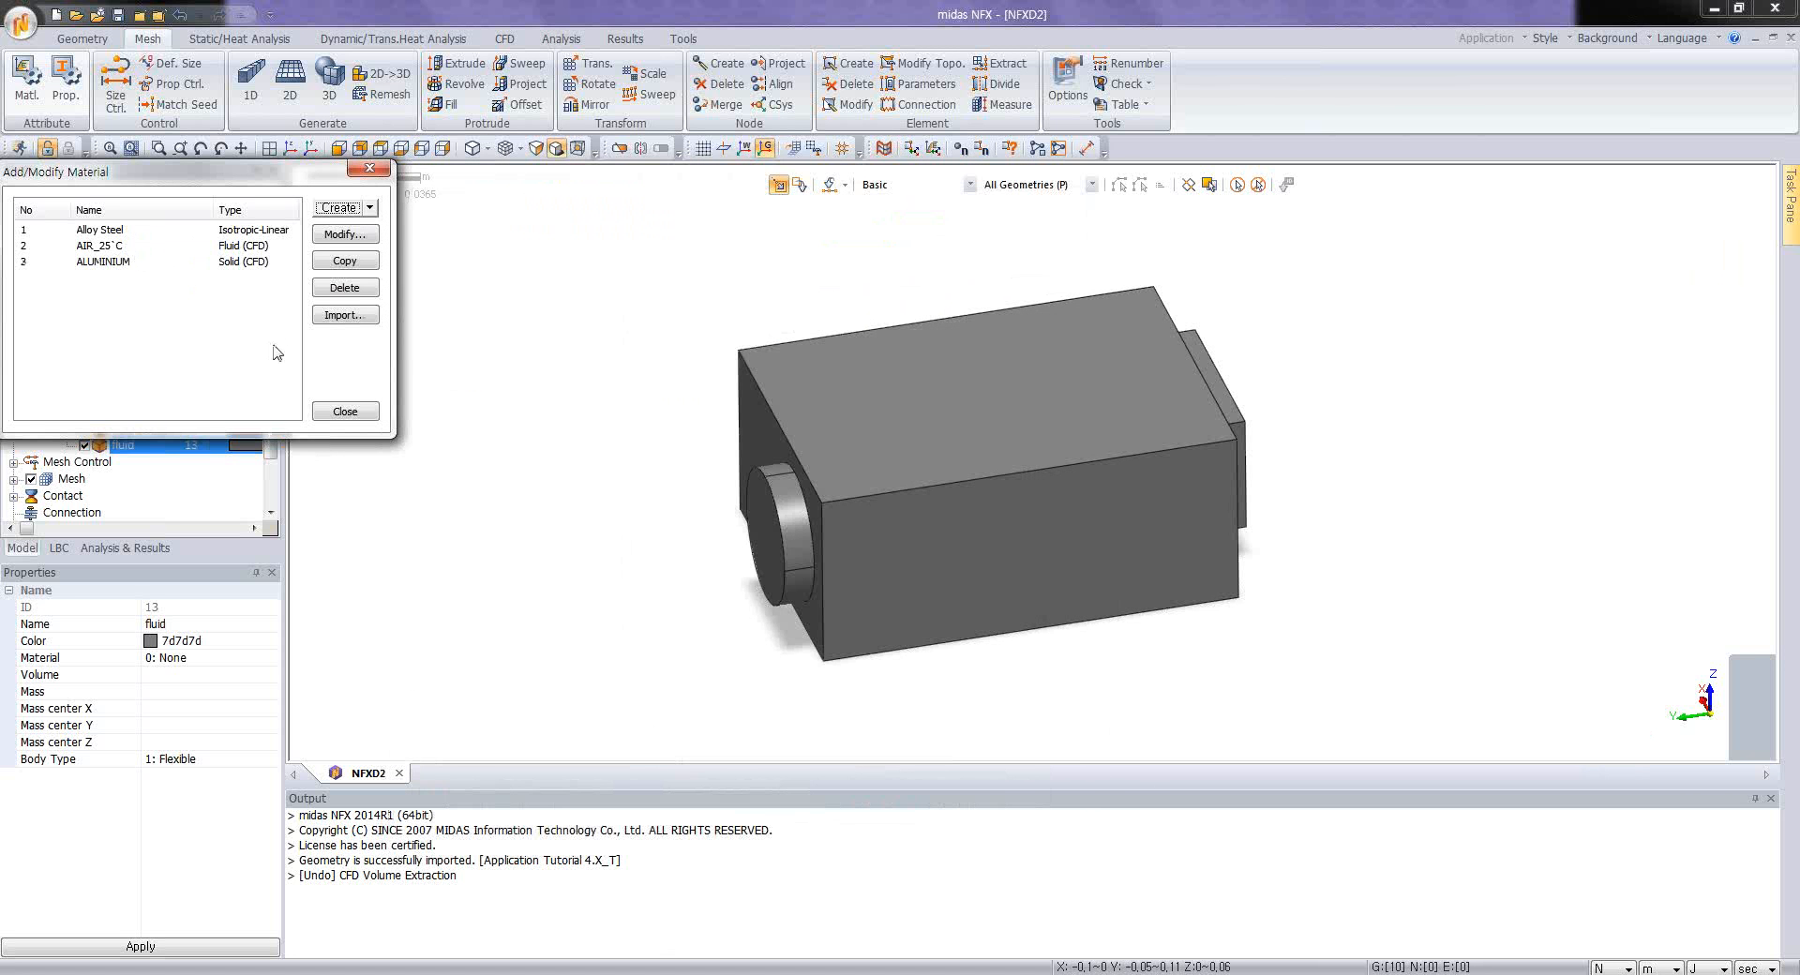
Step: Import the Large Chips, Small Chips and PCB materials from NFXD2.nfx, keeping their IDs, and delete the Alloy Steel material
left_click(344, 315)
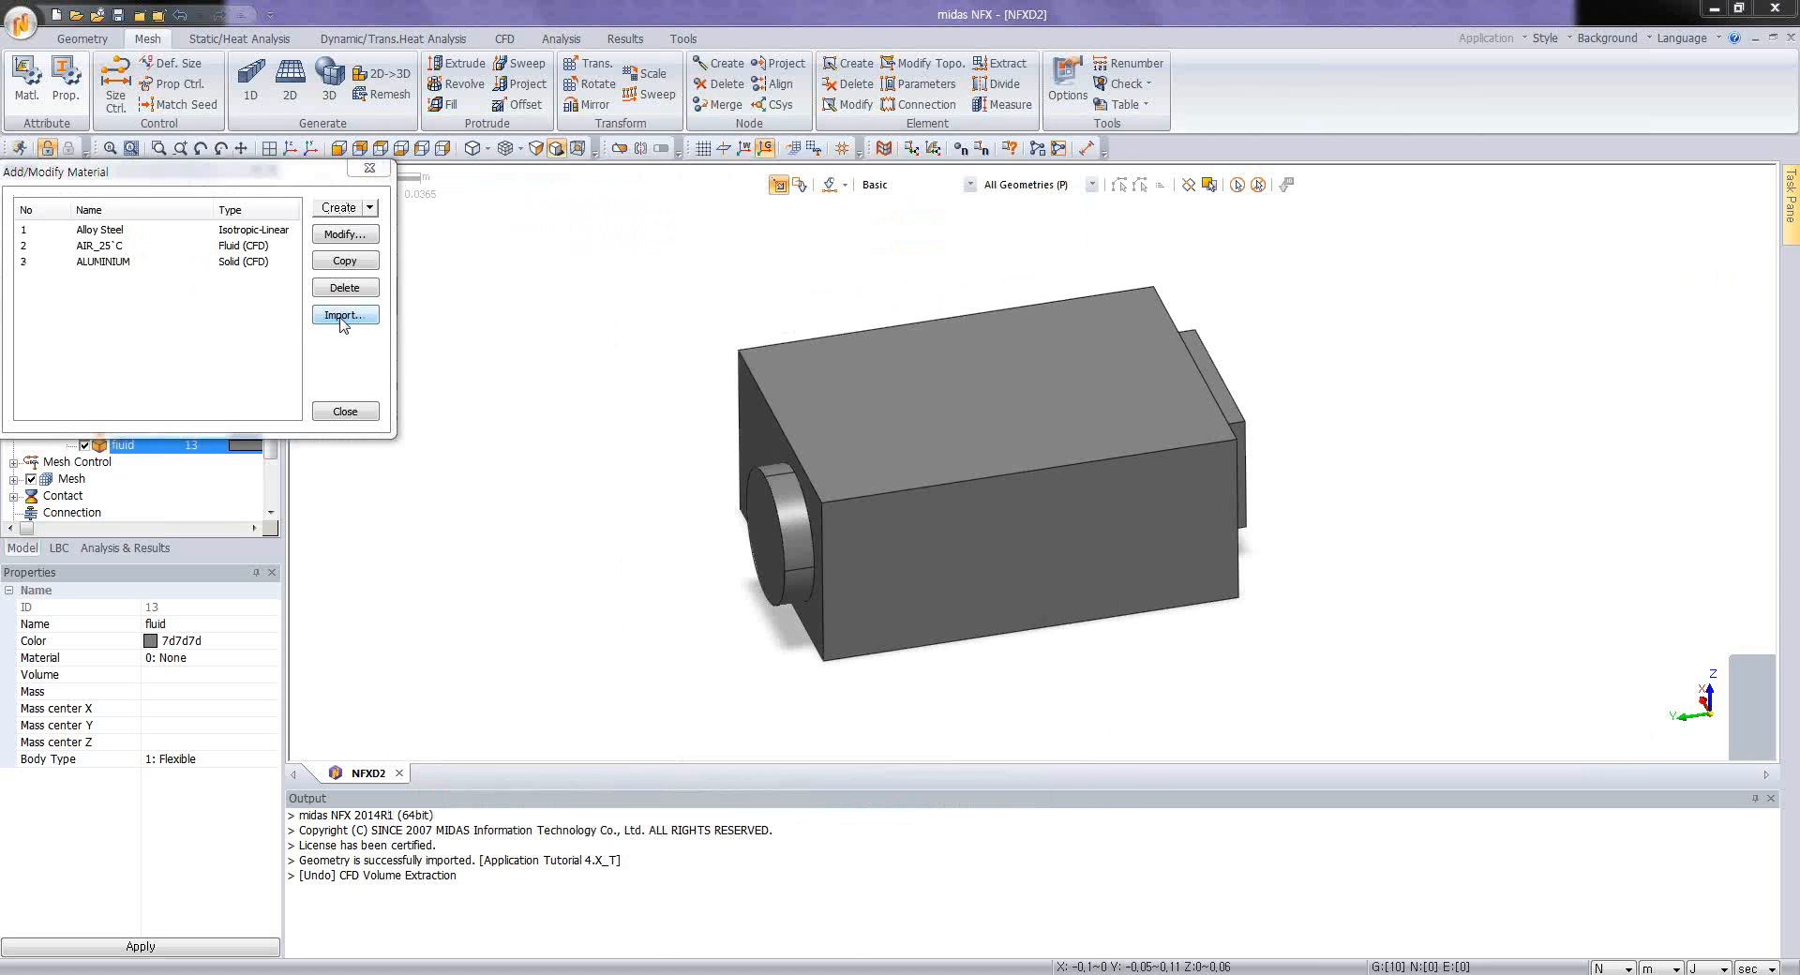
left_click(225, 231)
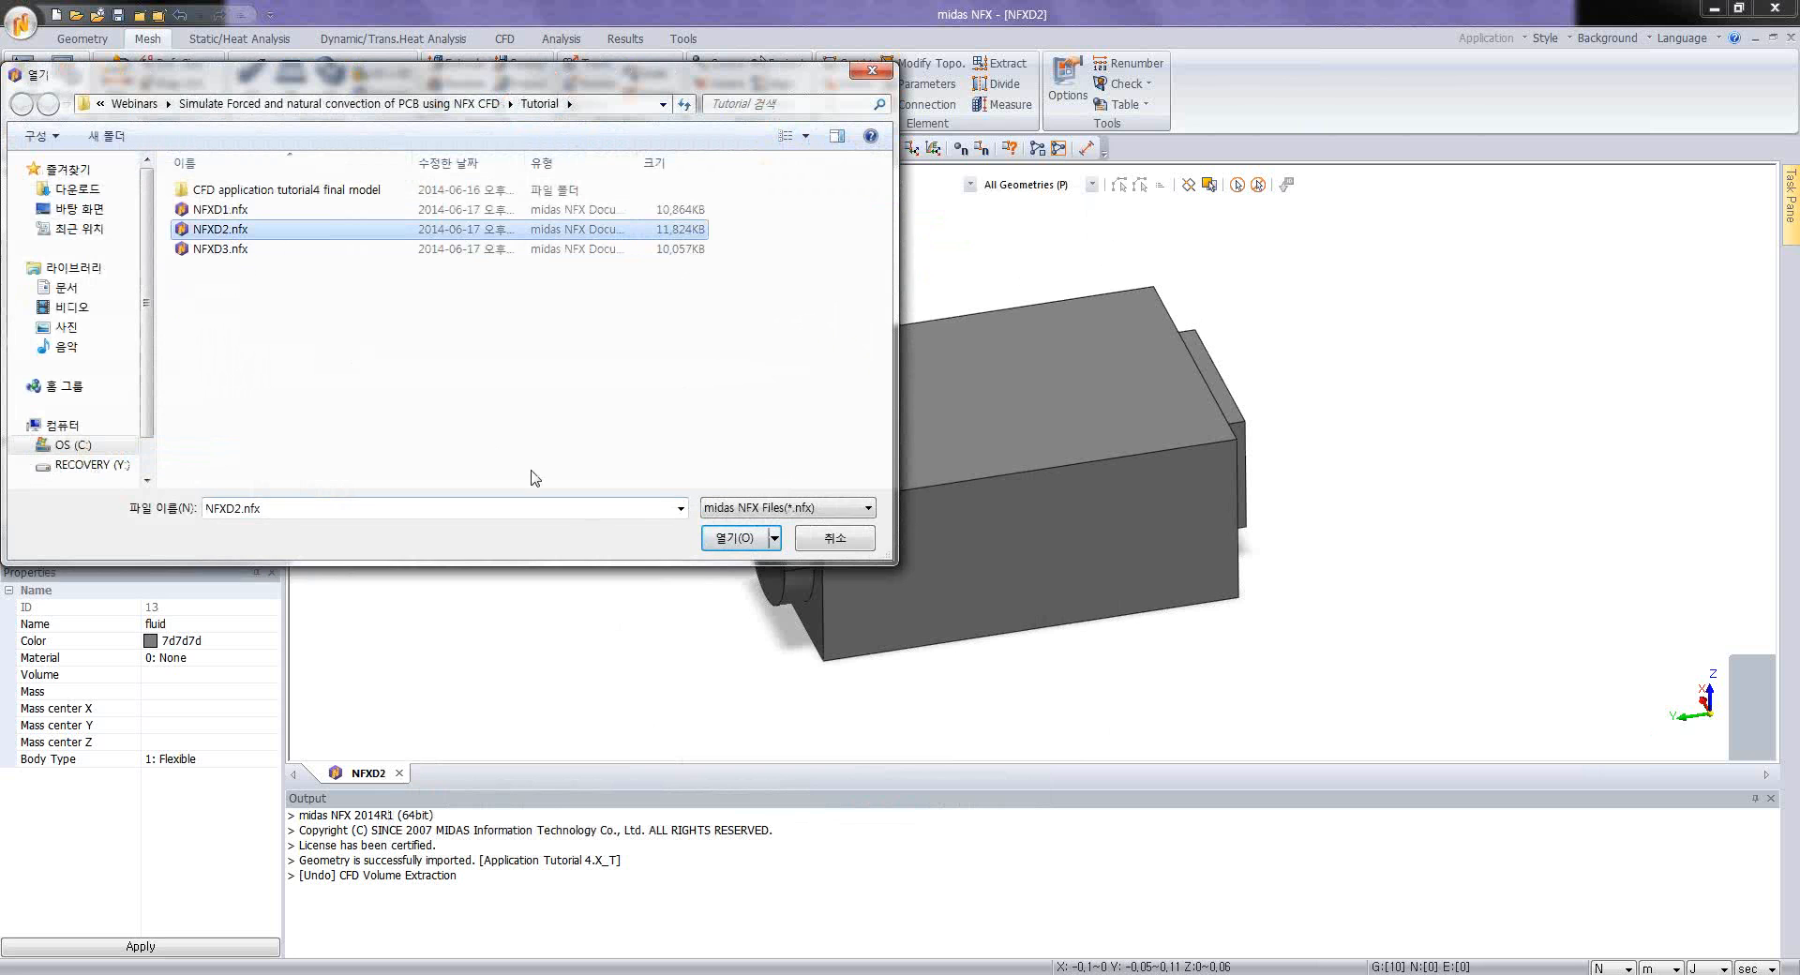
left_click(741, 542)
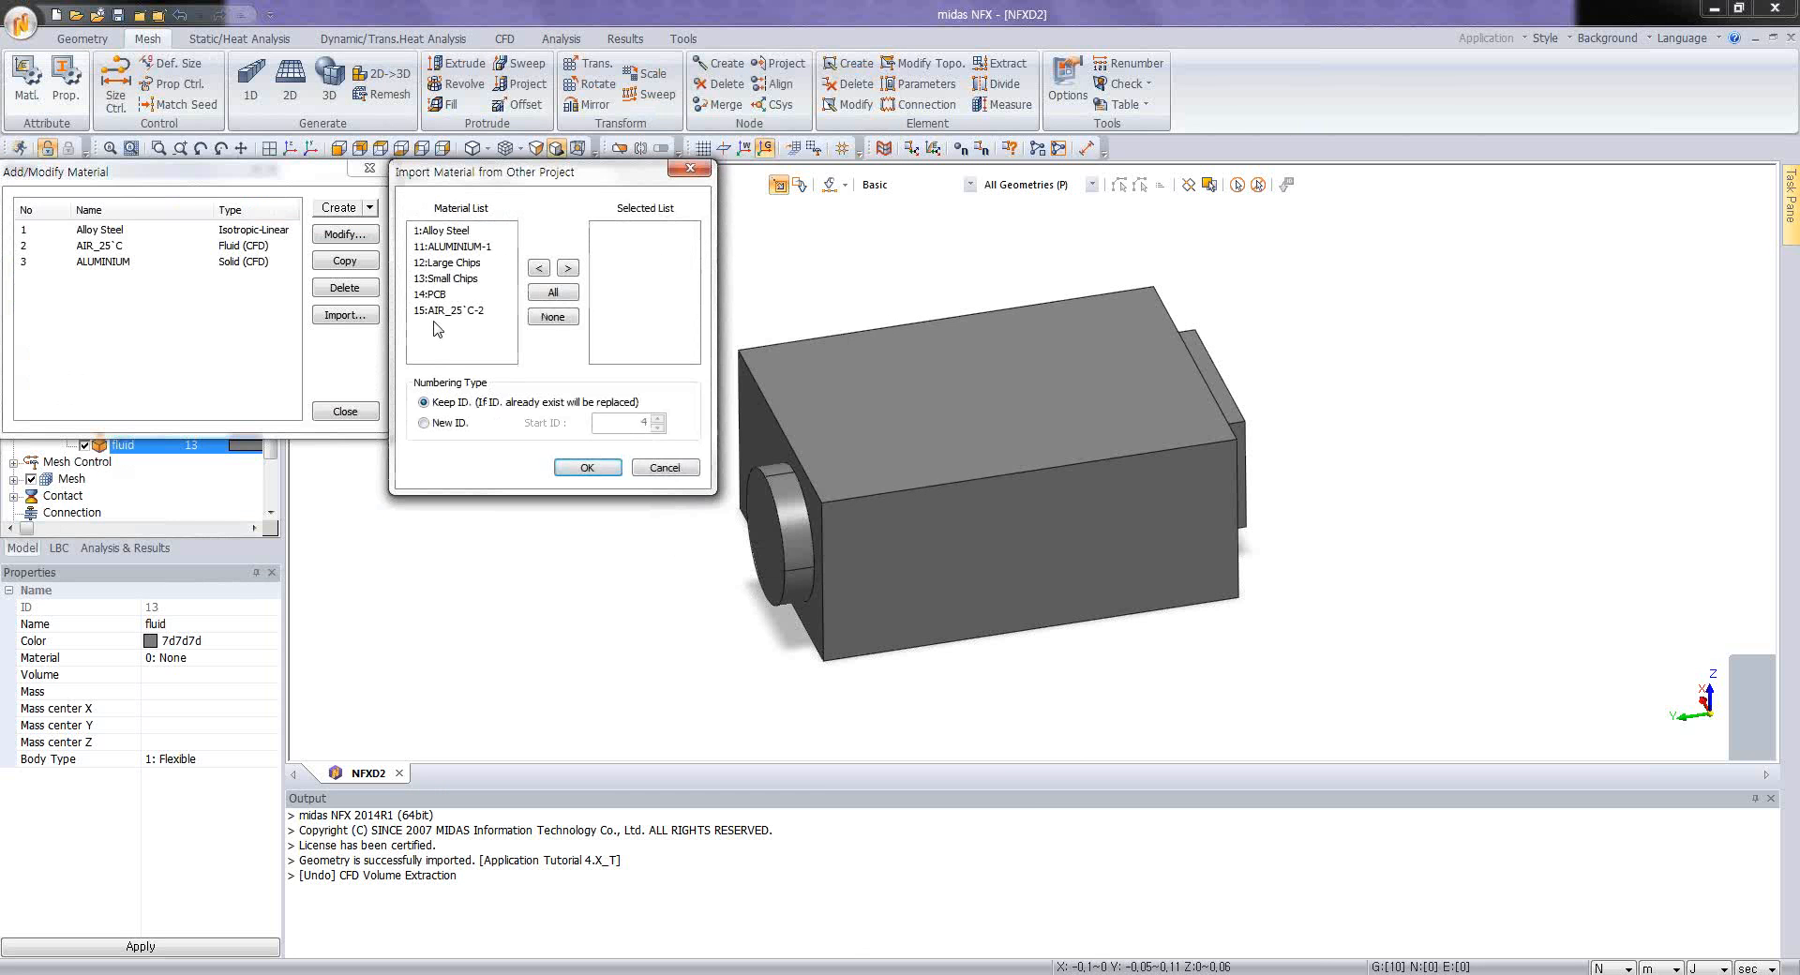
left_click_drag(448, 262, 441, 312)
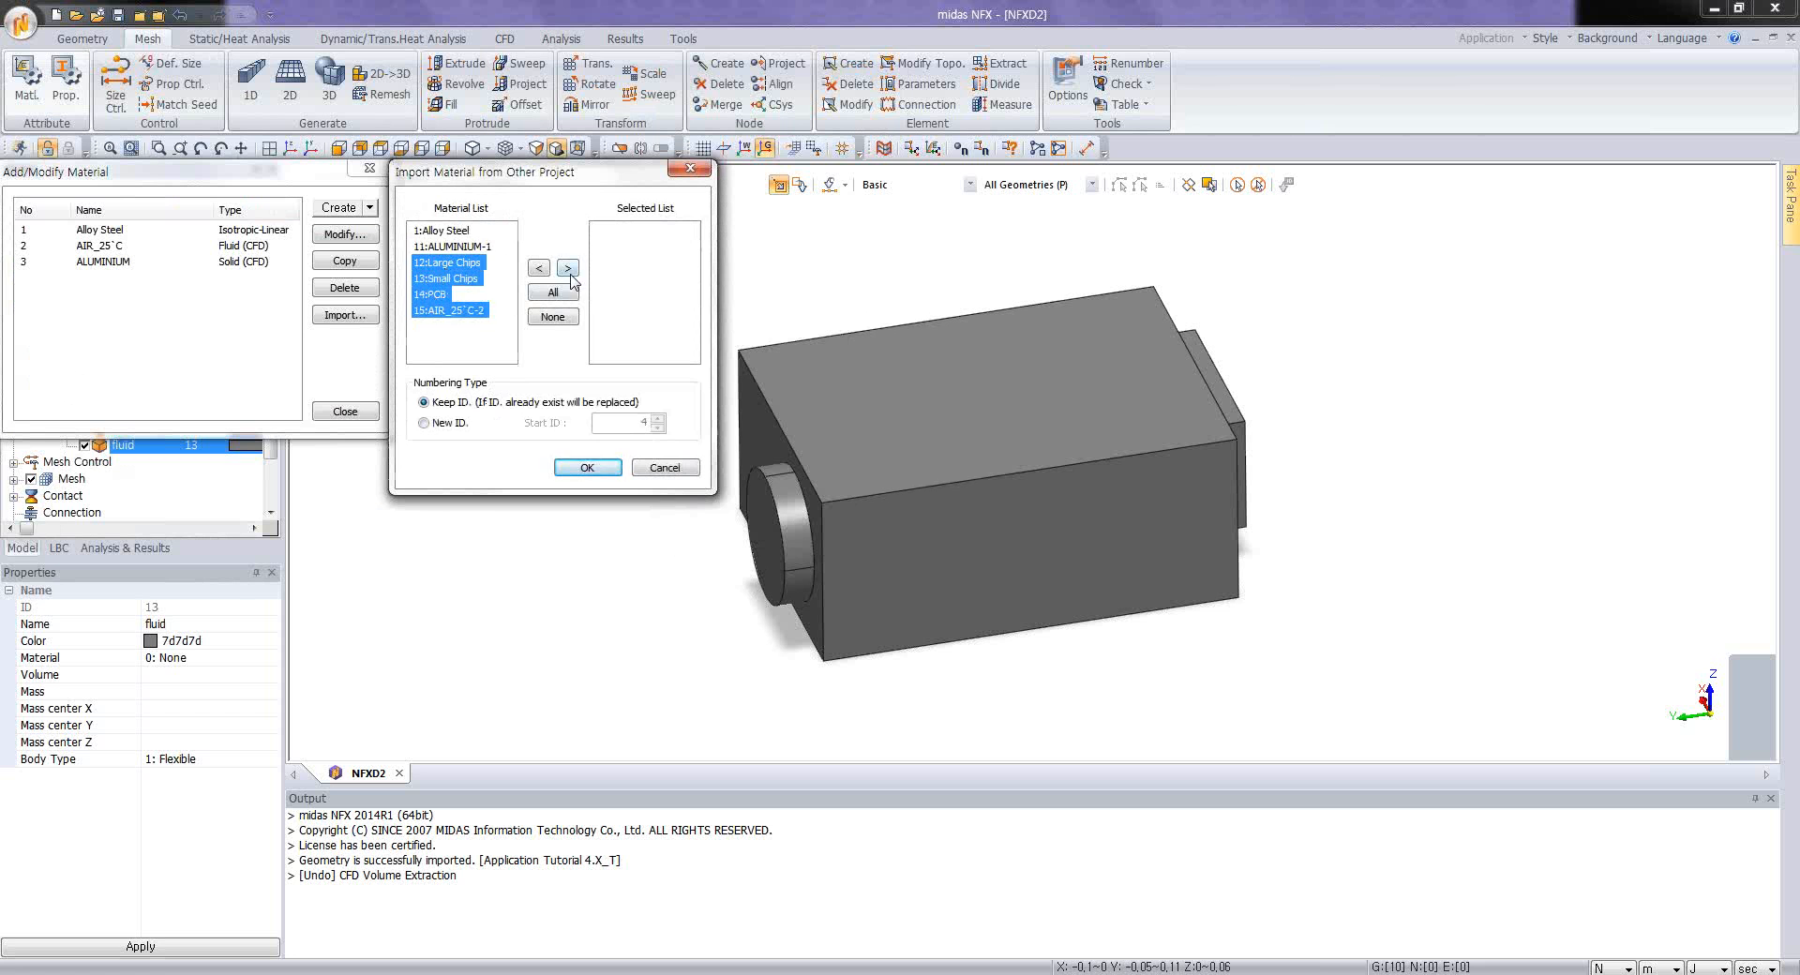
left_click(566, 269)
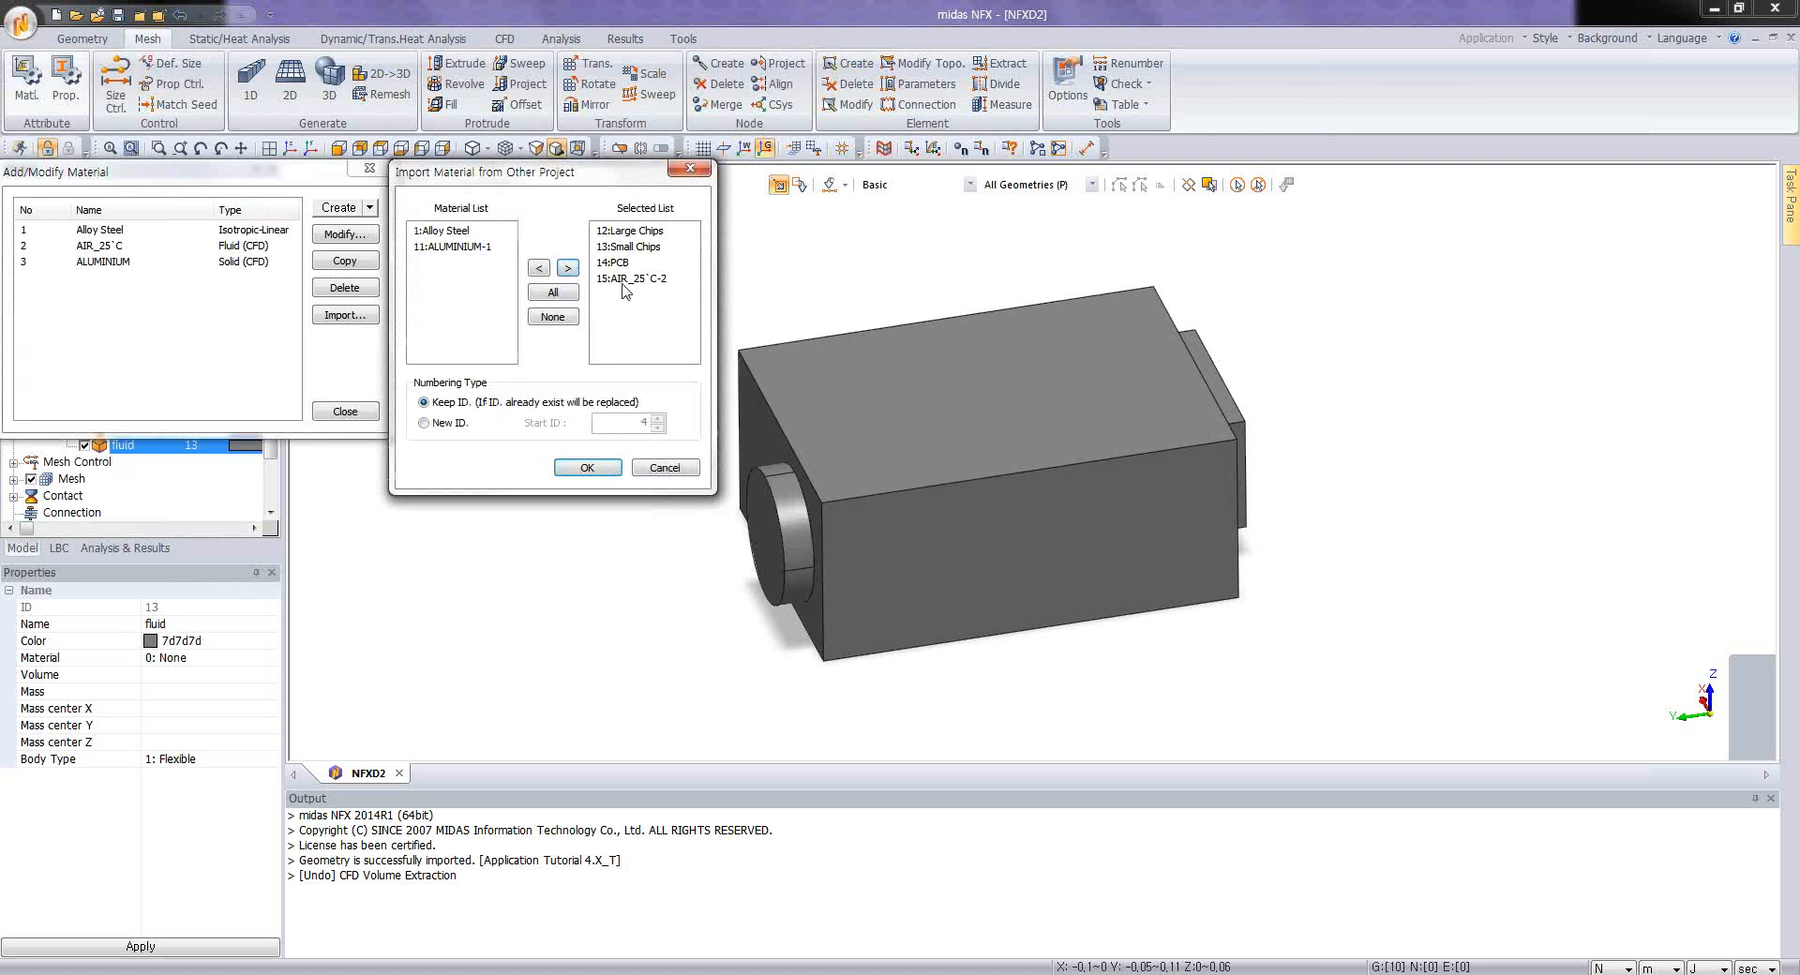
left_click(630, 279)
left_click(539, 269)
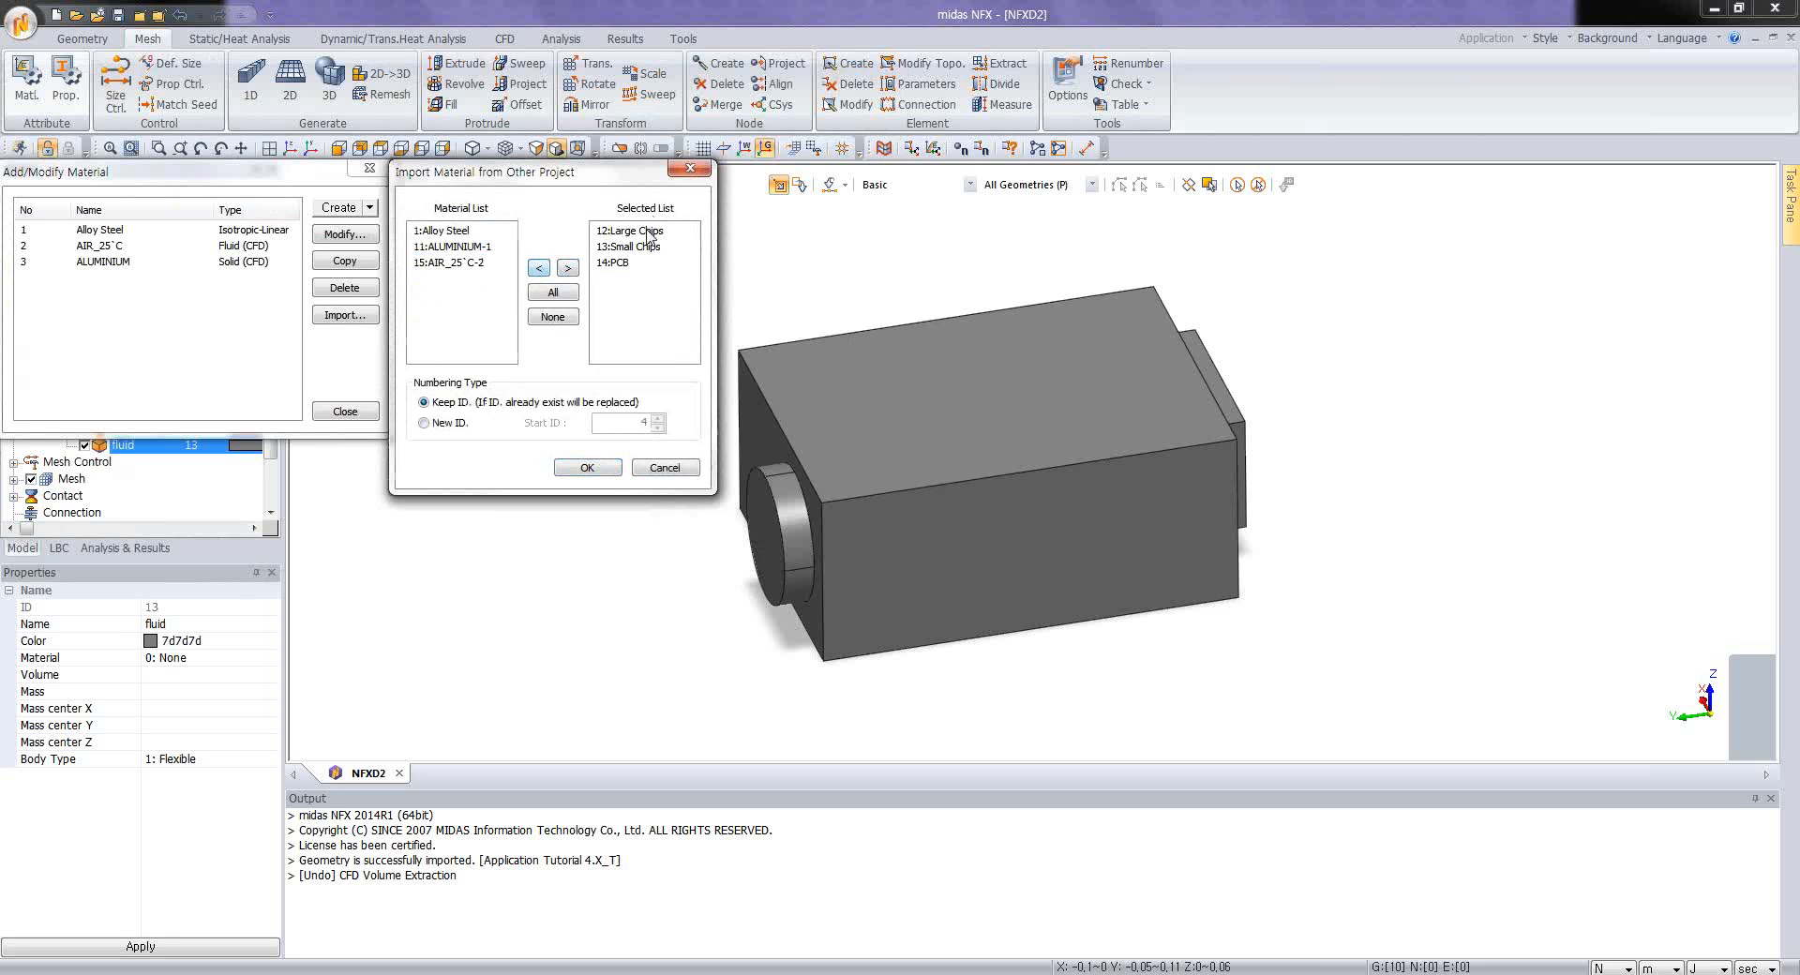
left_click(587, 467)
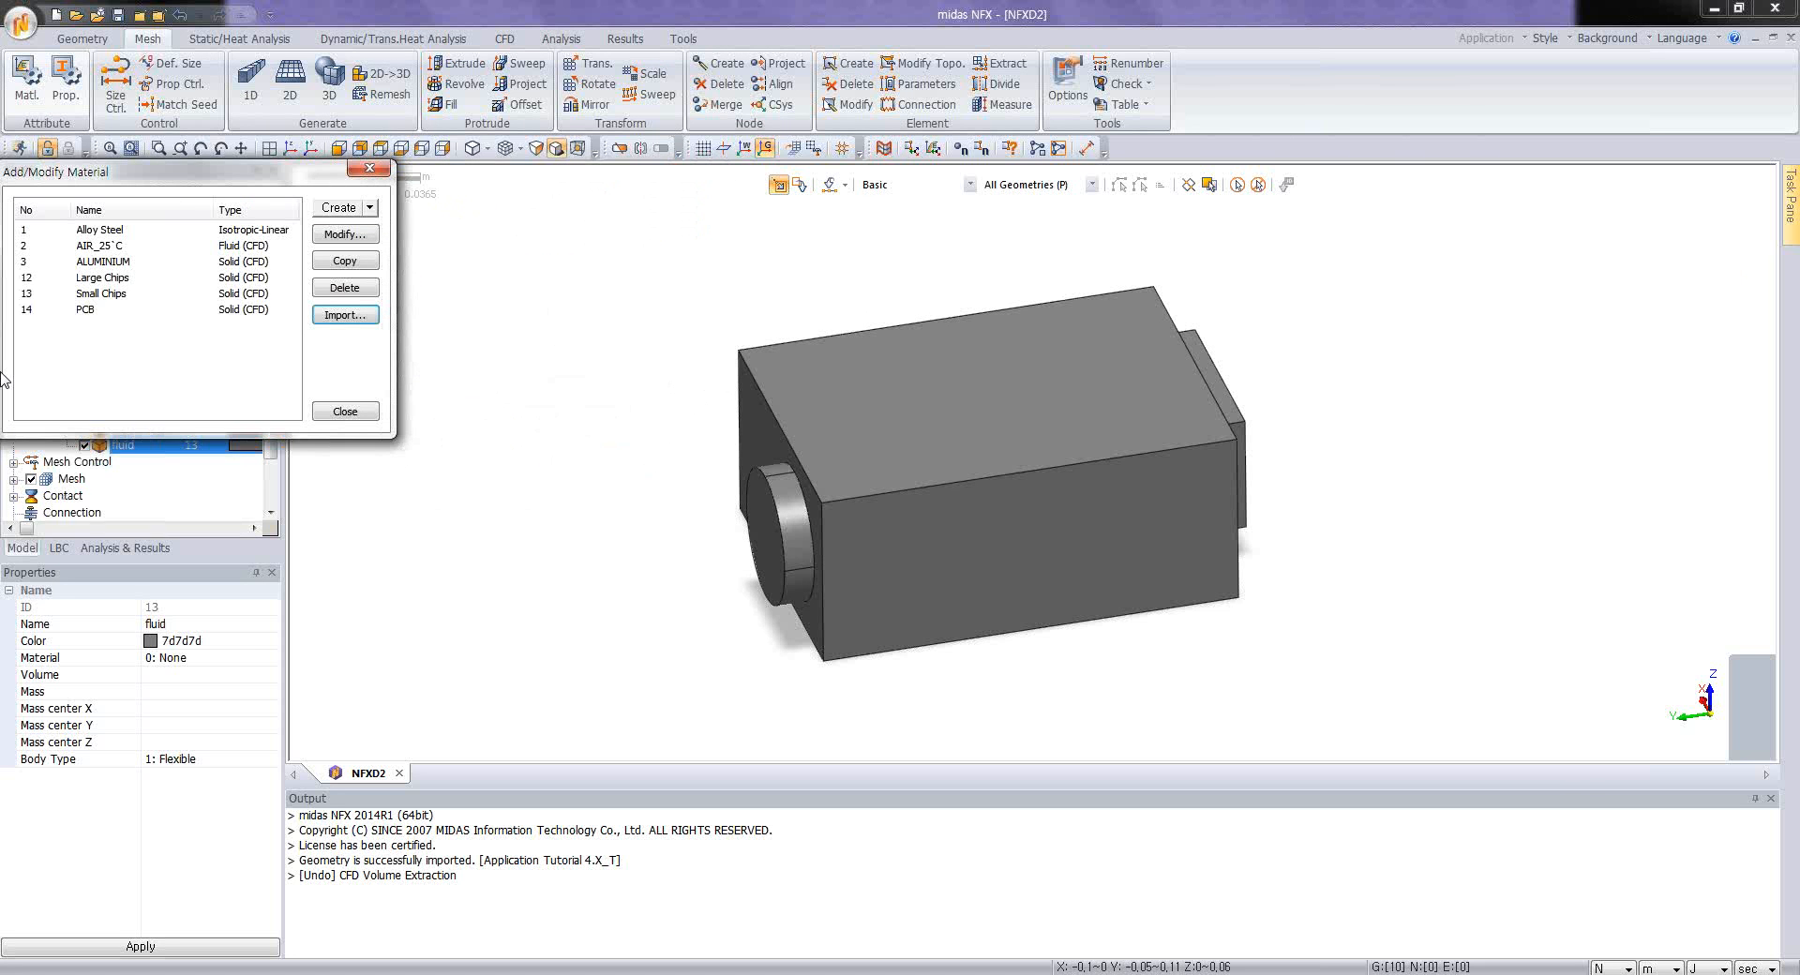
left_click(114, 232)
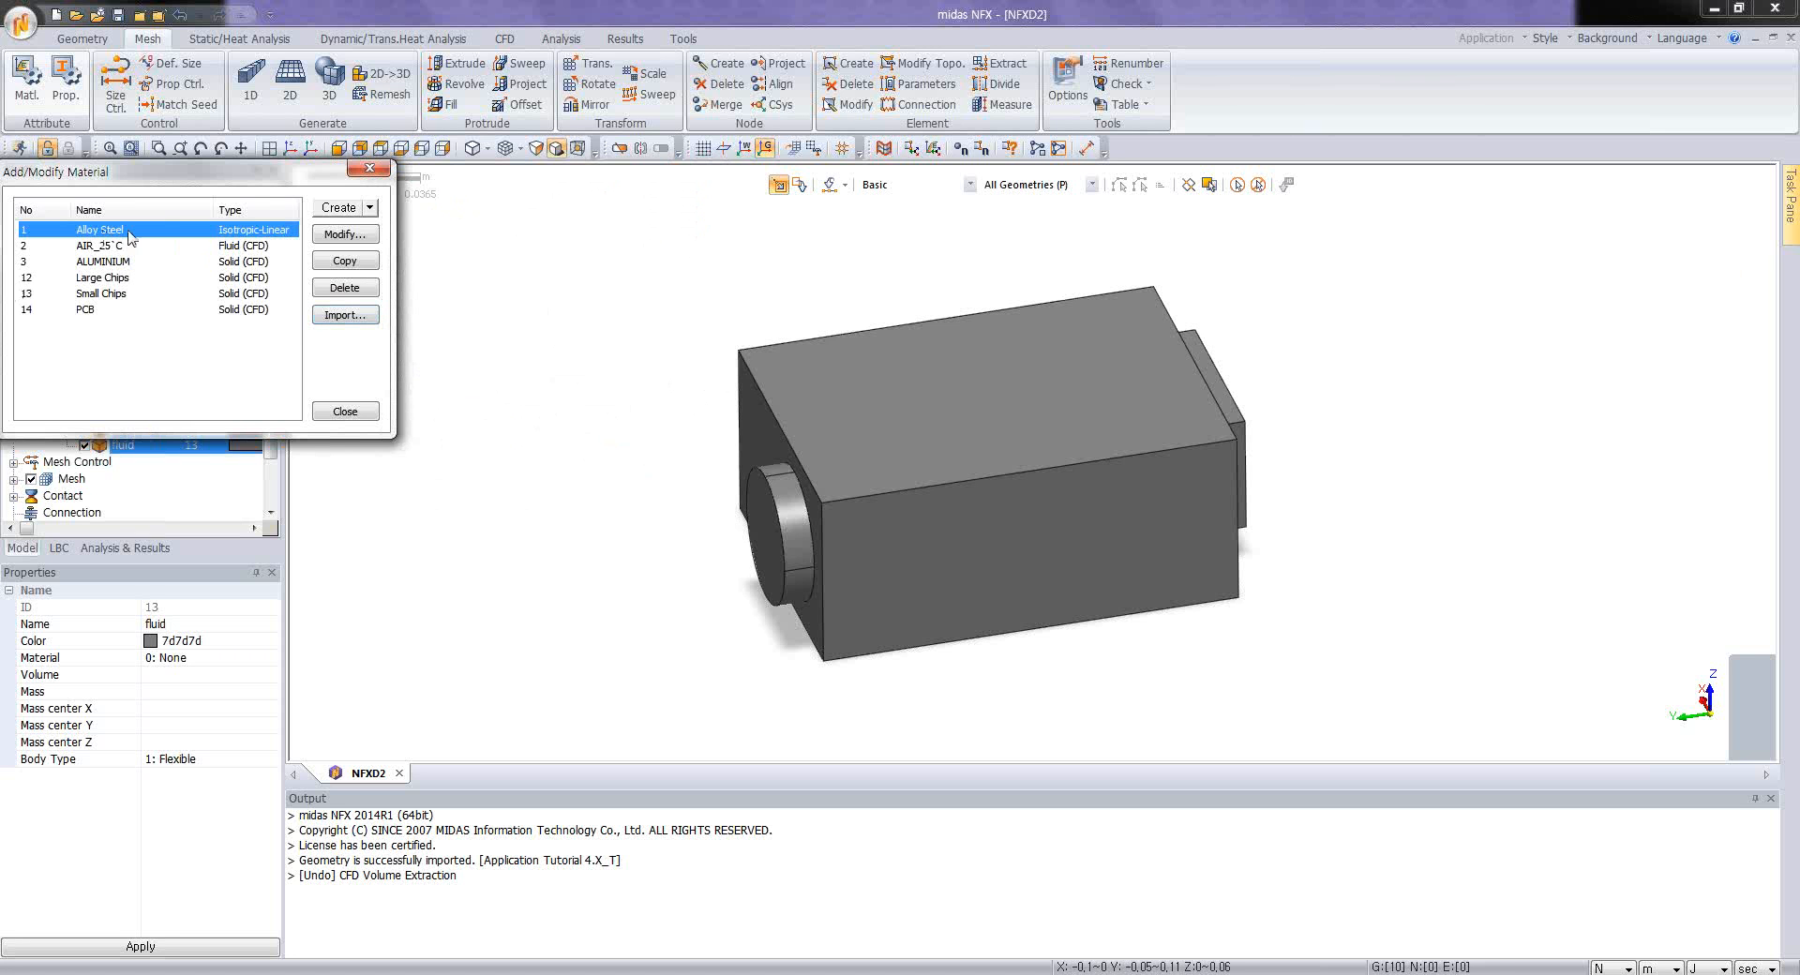
left_click(341, 289)
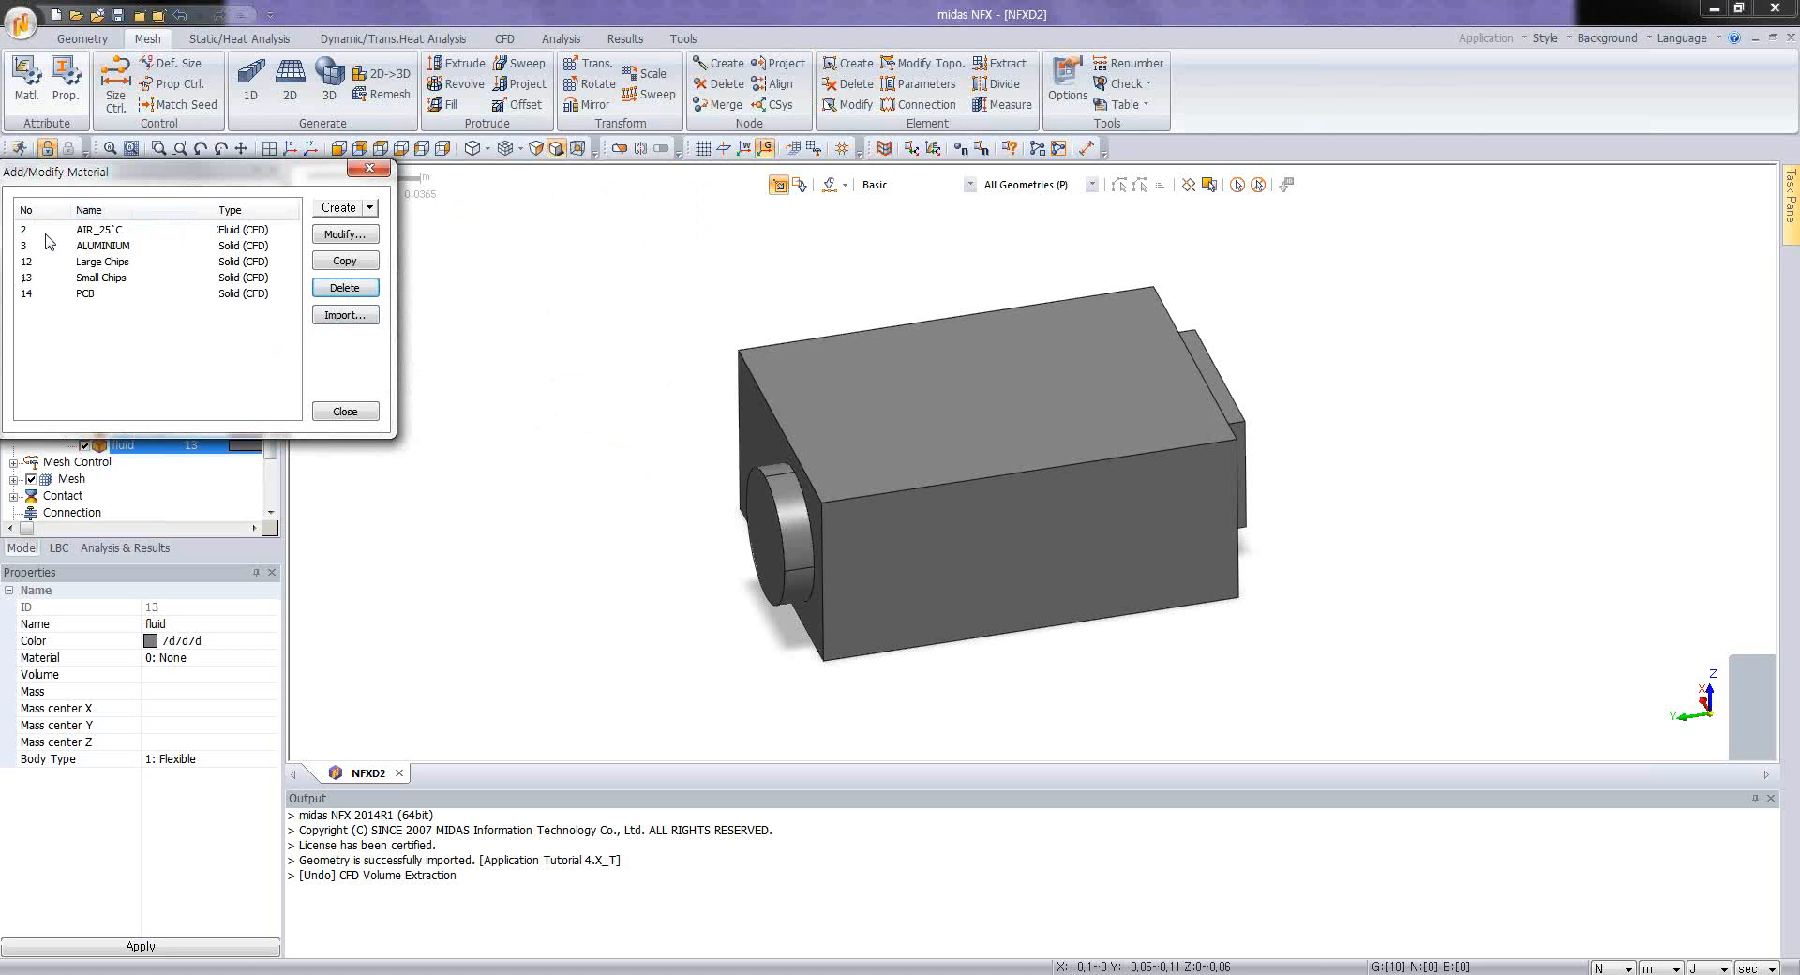
Step: Review the heat transfer properties of the Large Chips material, including its heat source
left_click(97, 264)
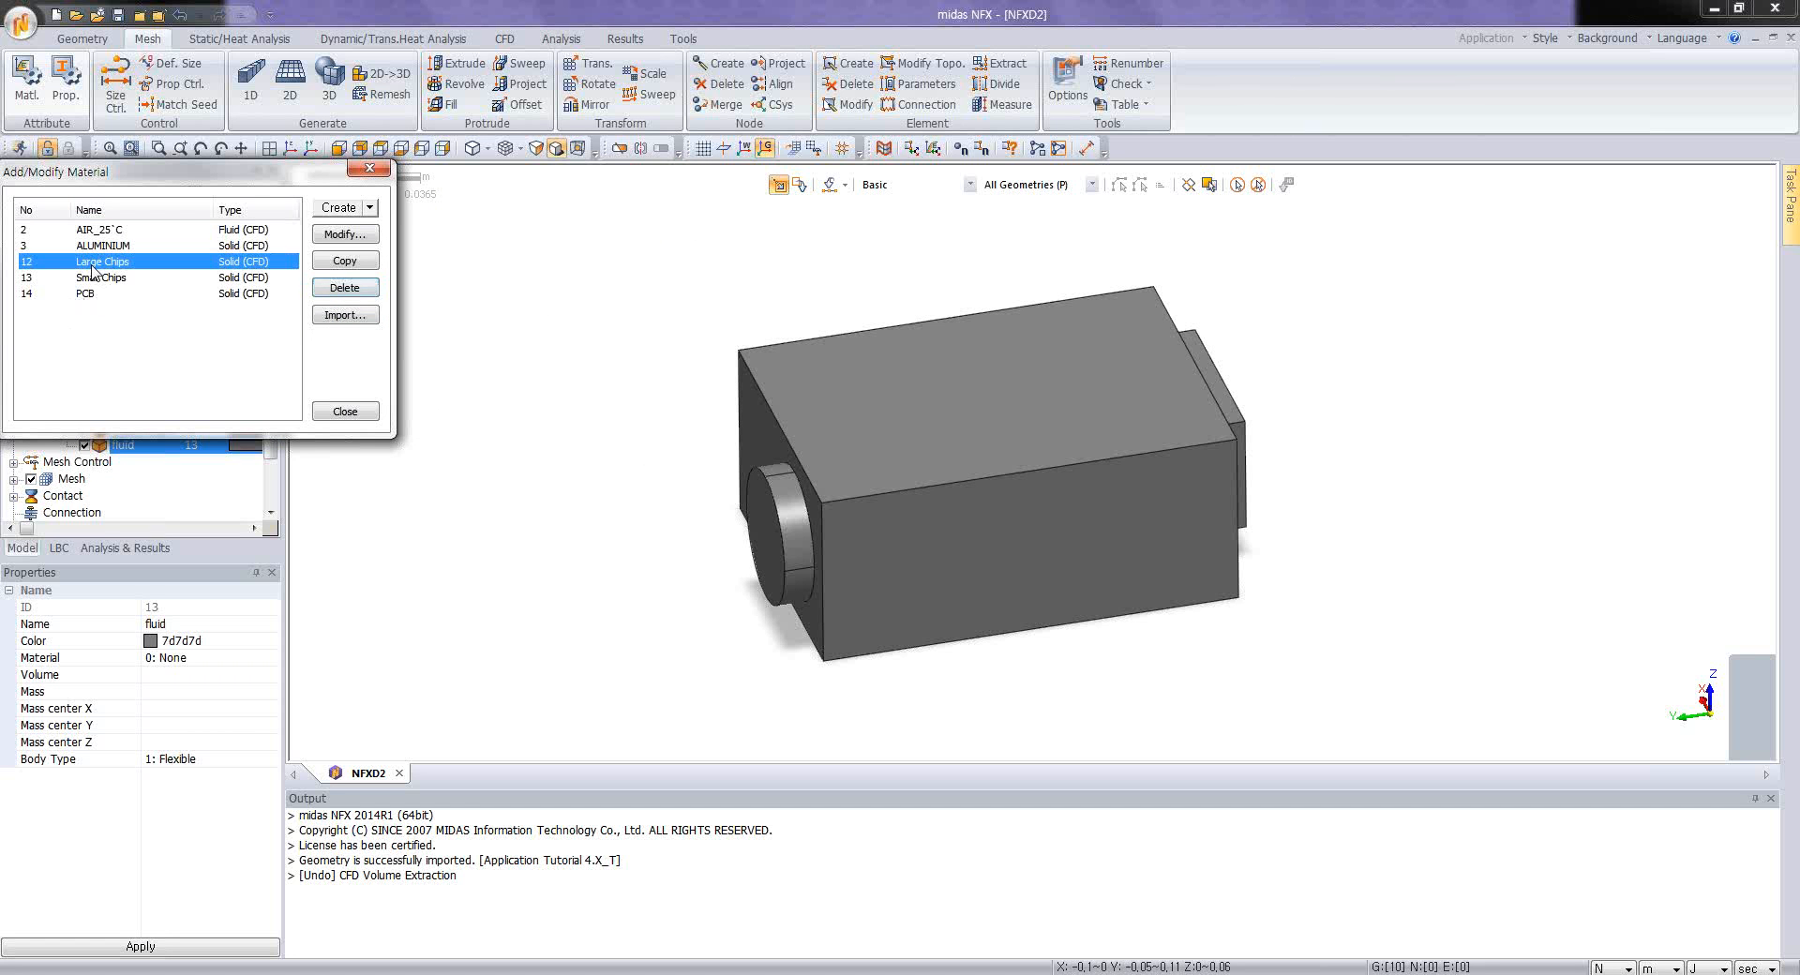
left_click(345, 234)
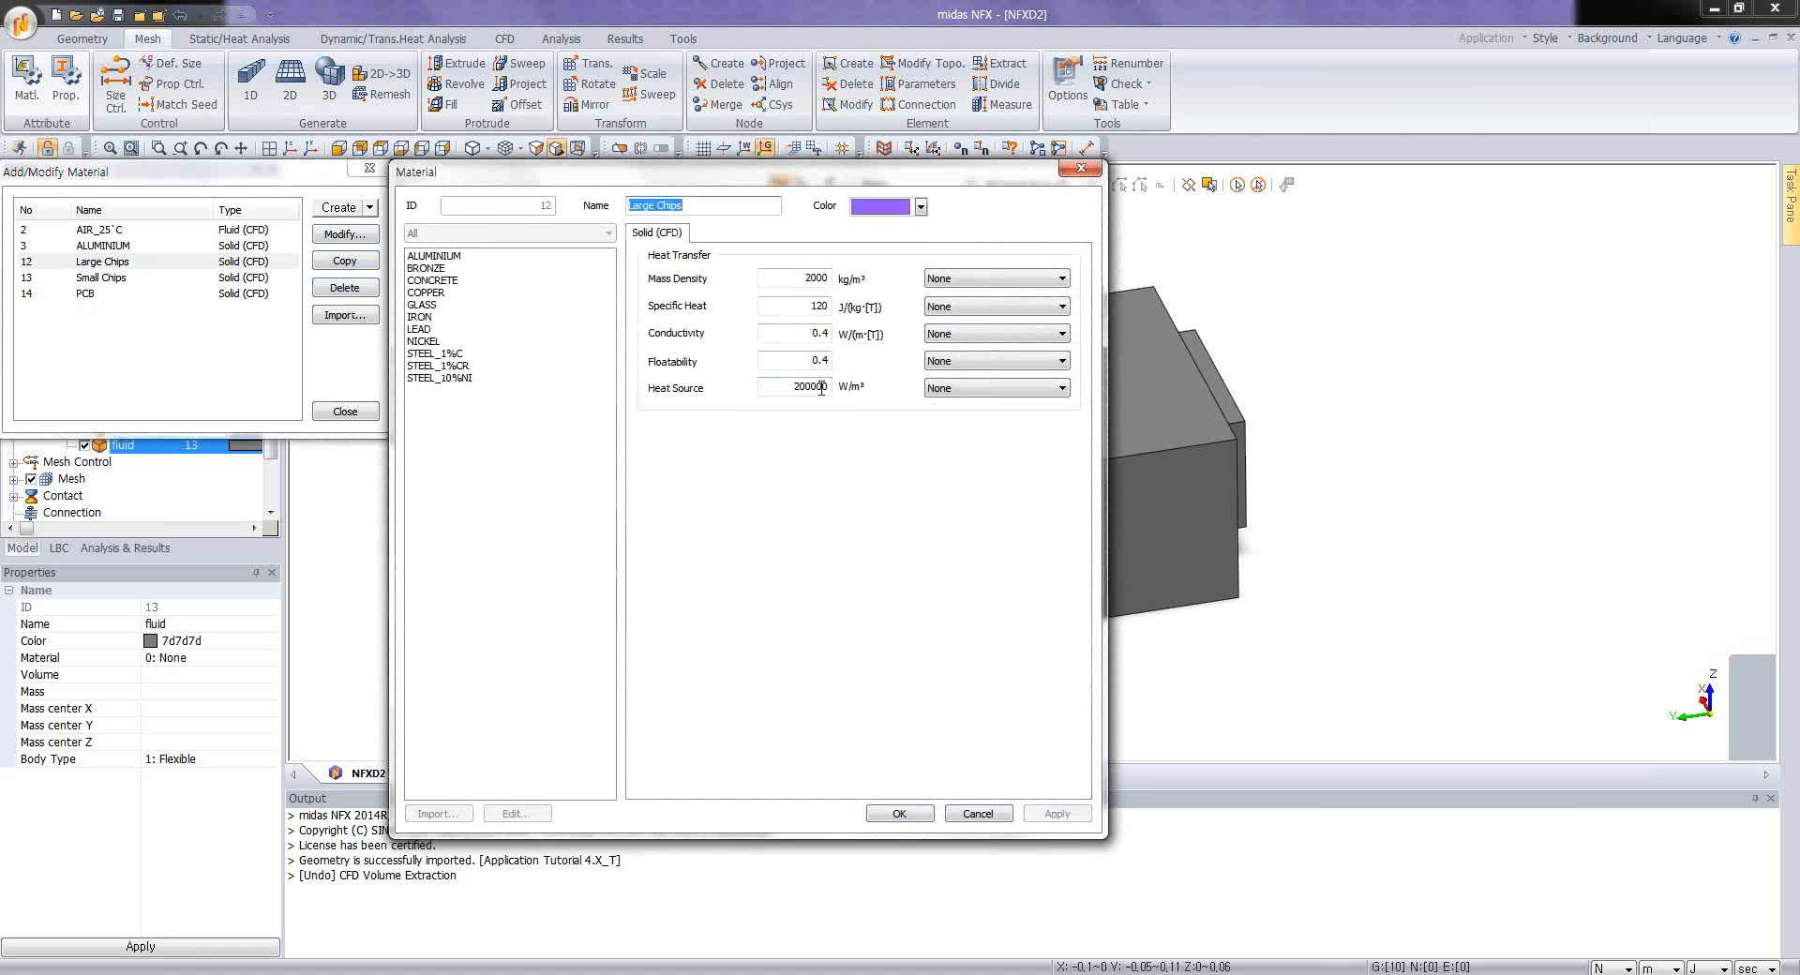
left_click(829, 388)
left_click(902, 814)
Step: Re-enter the heat source of the Small Chips material and save the material
left_click(172, 284)
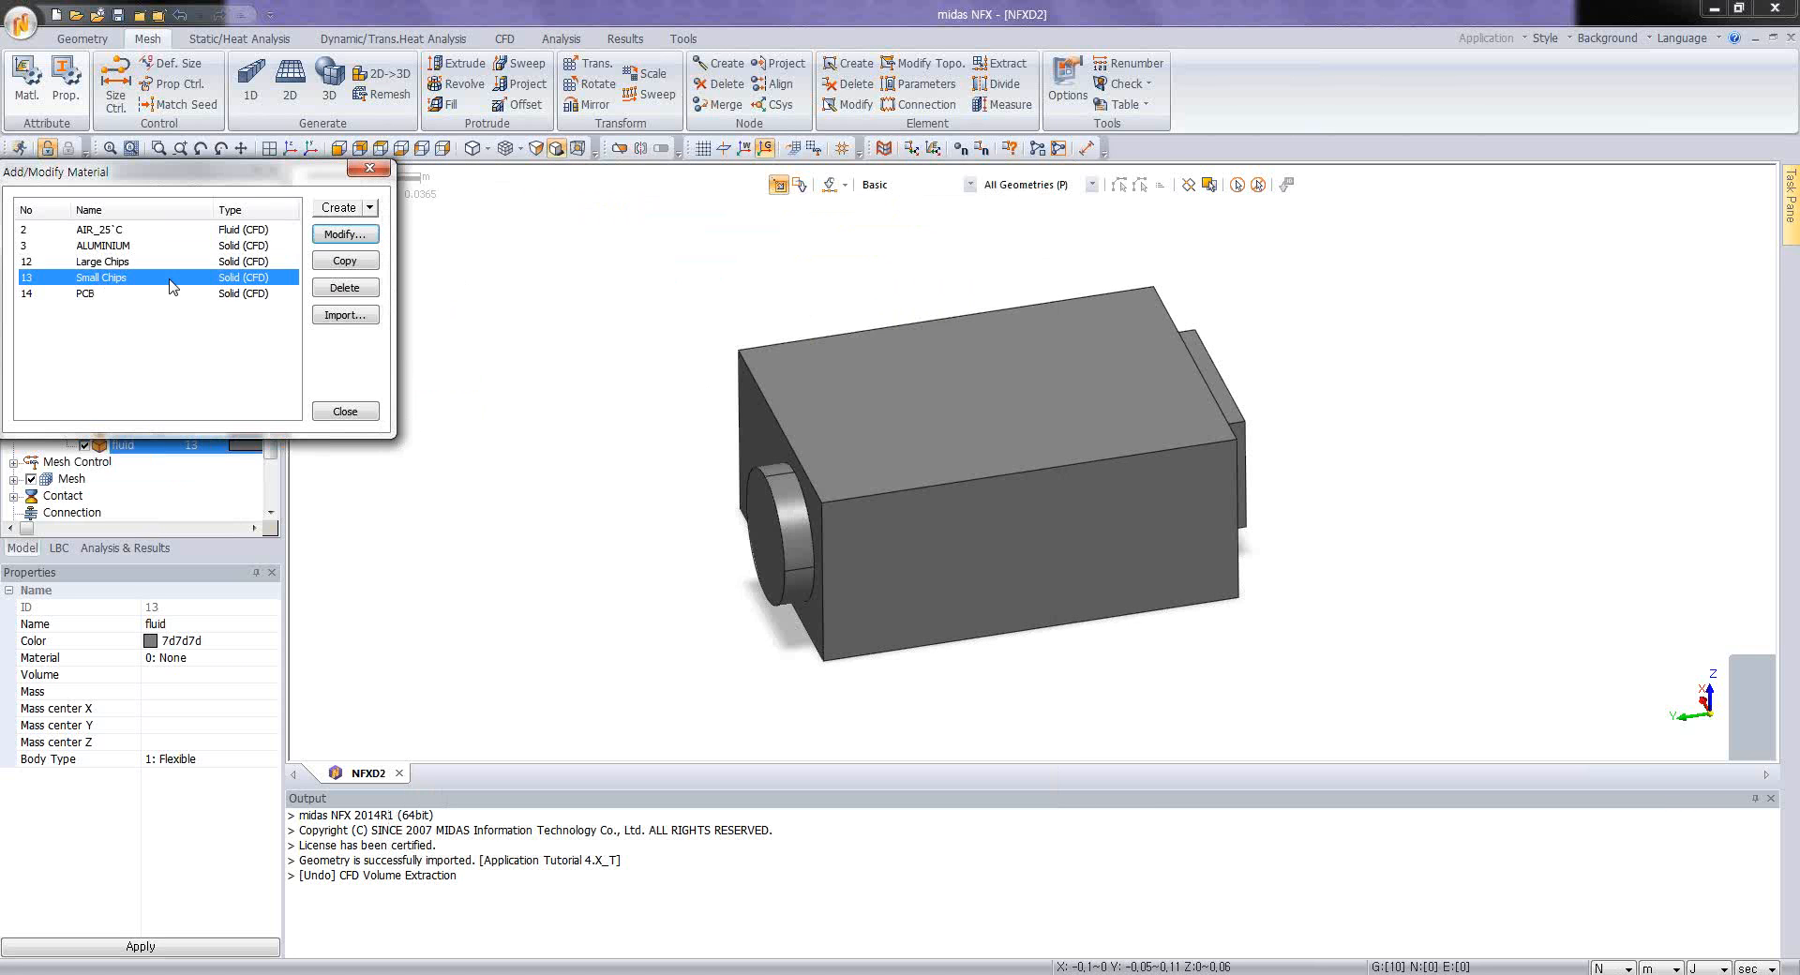
left_click(344, 240)
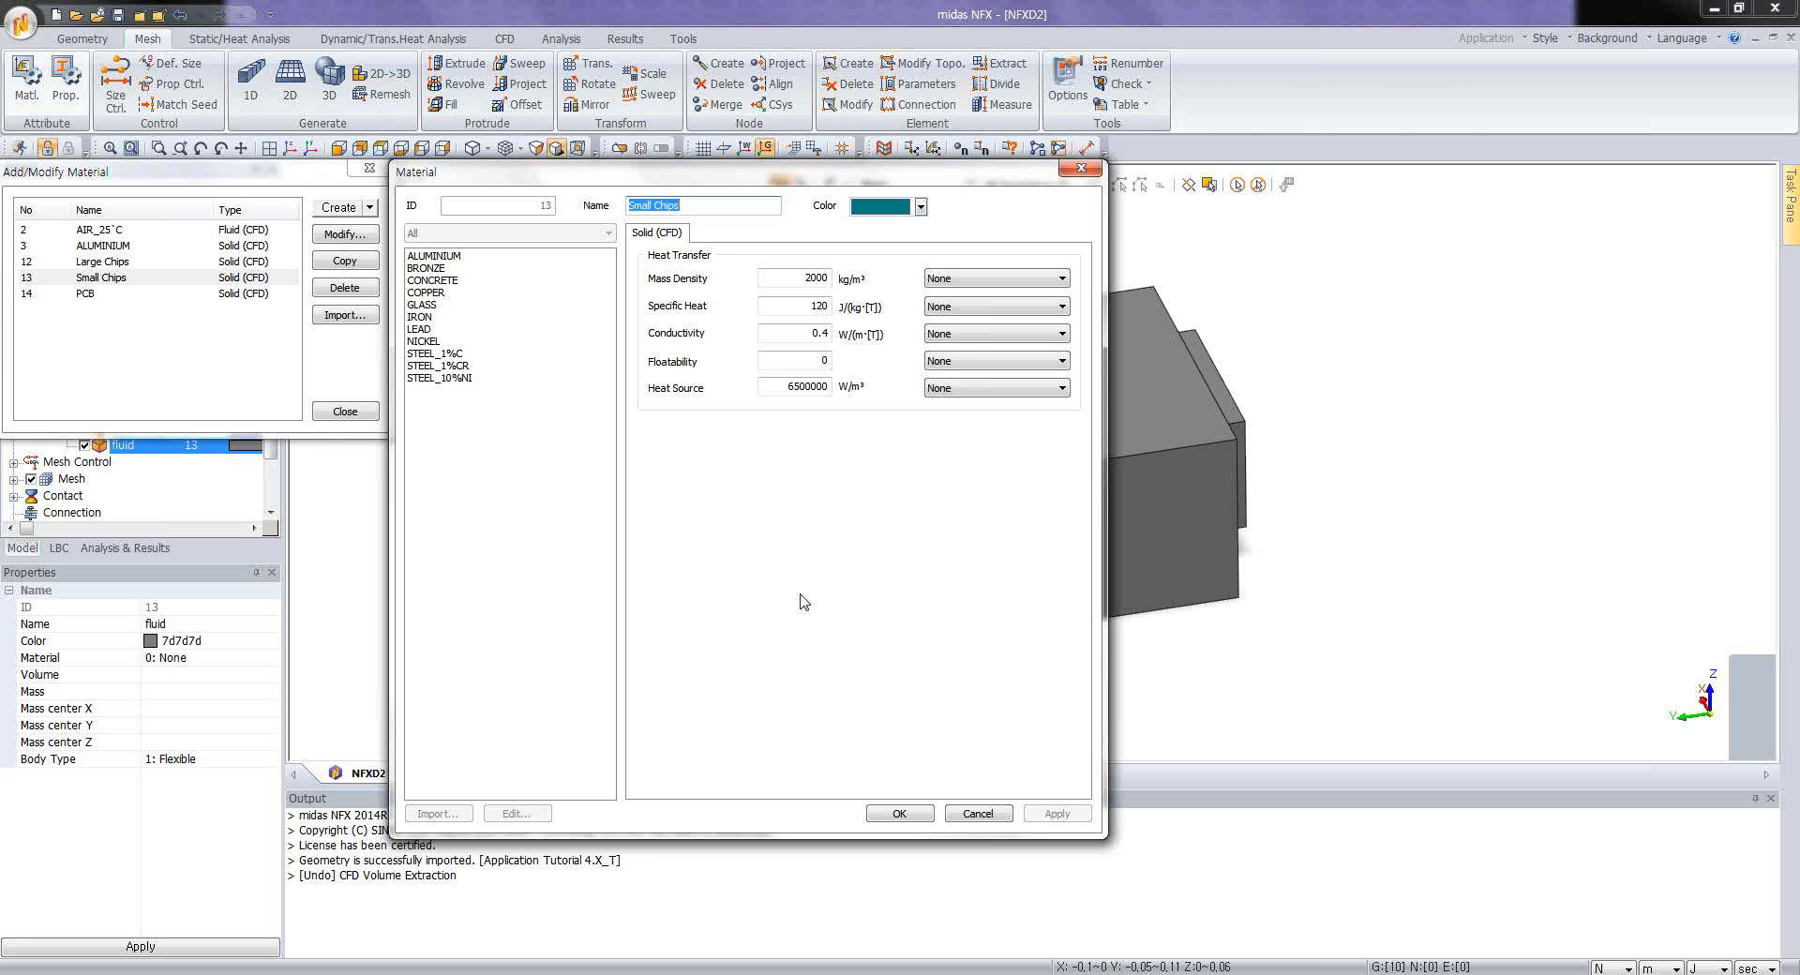
double_click(795, 387)
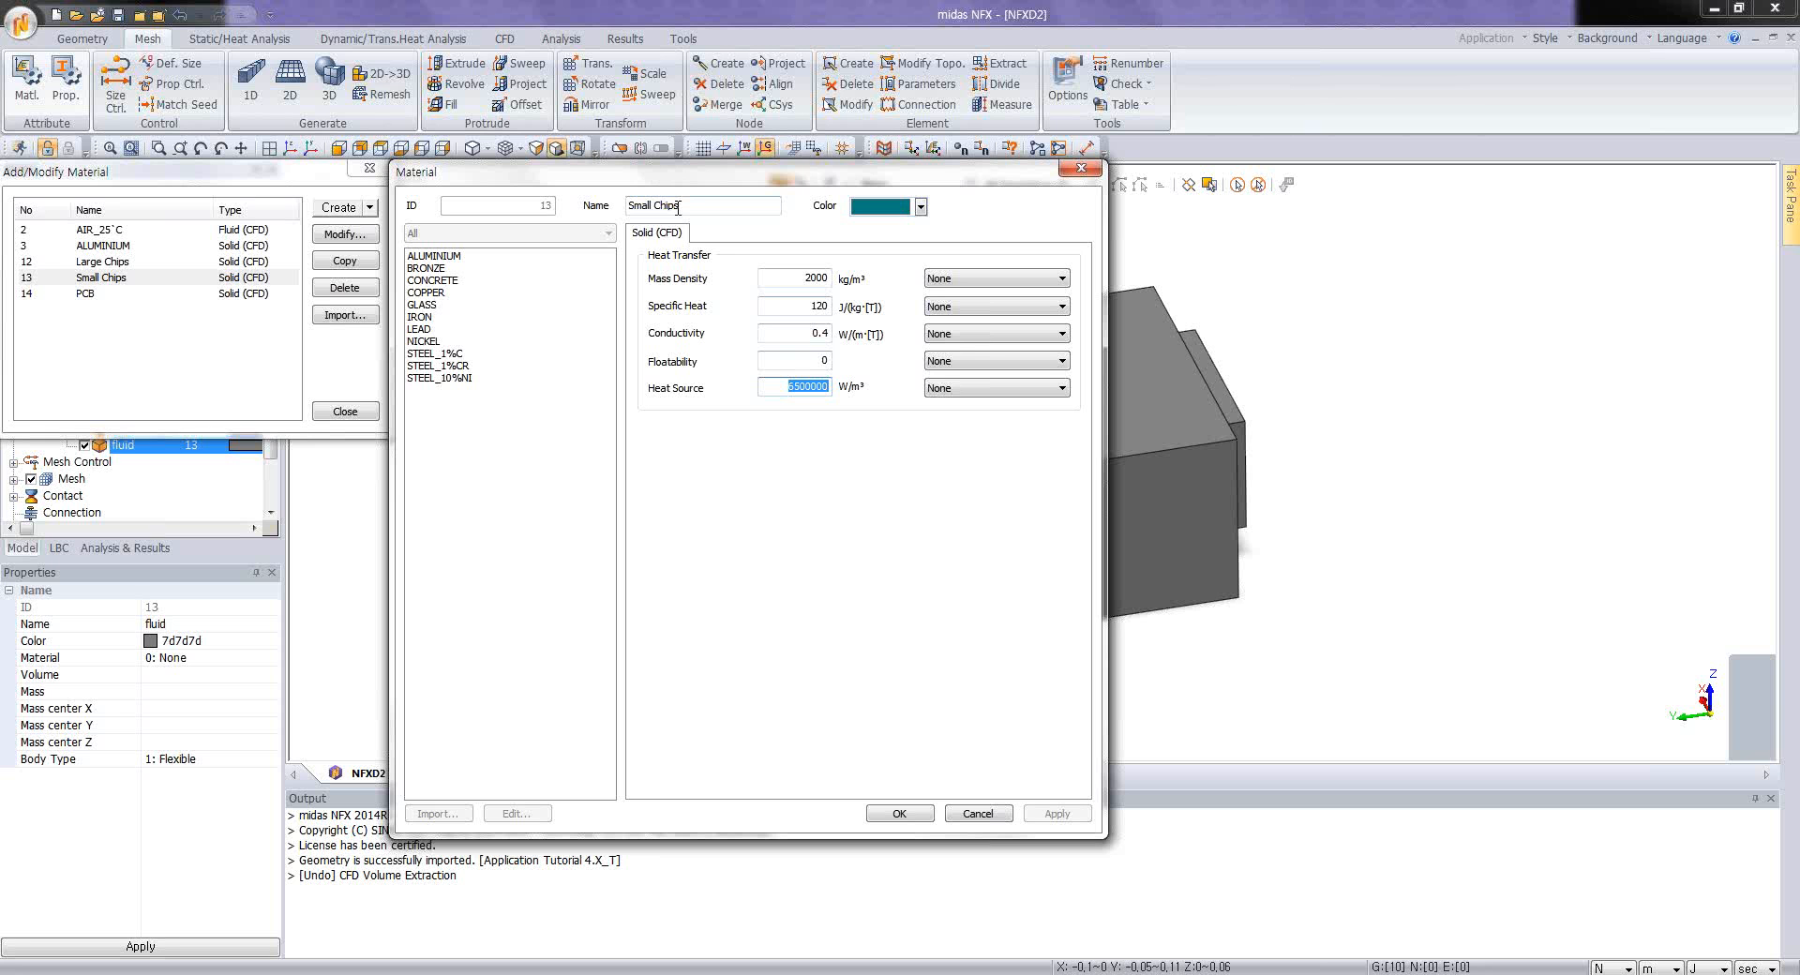
type("6.5e6")
left_click(900, 814)
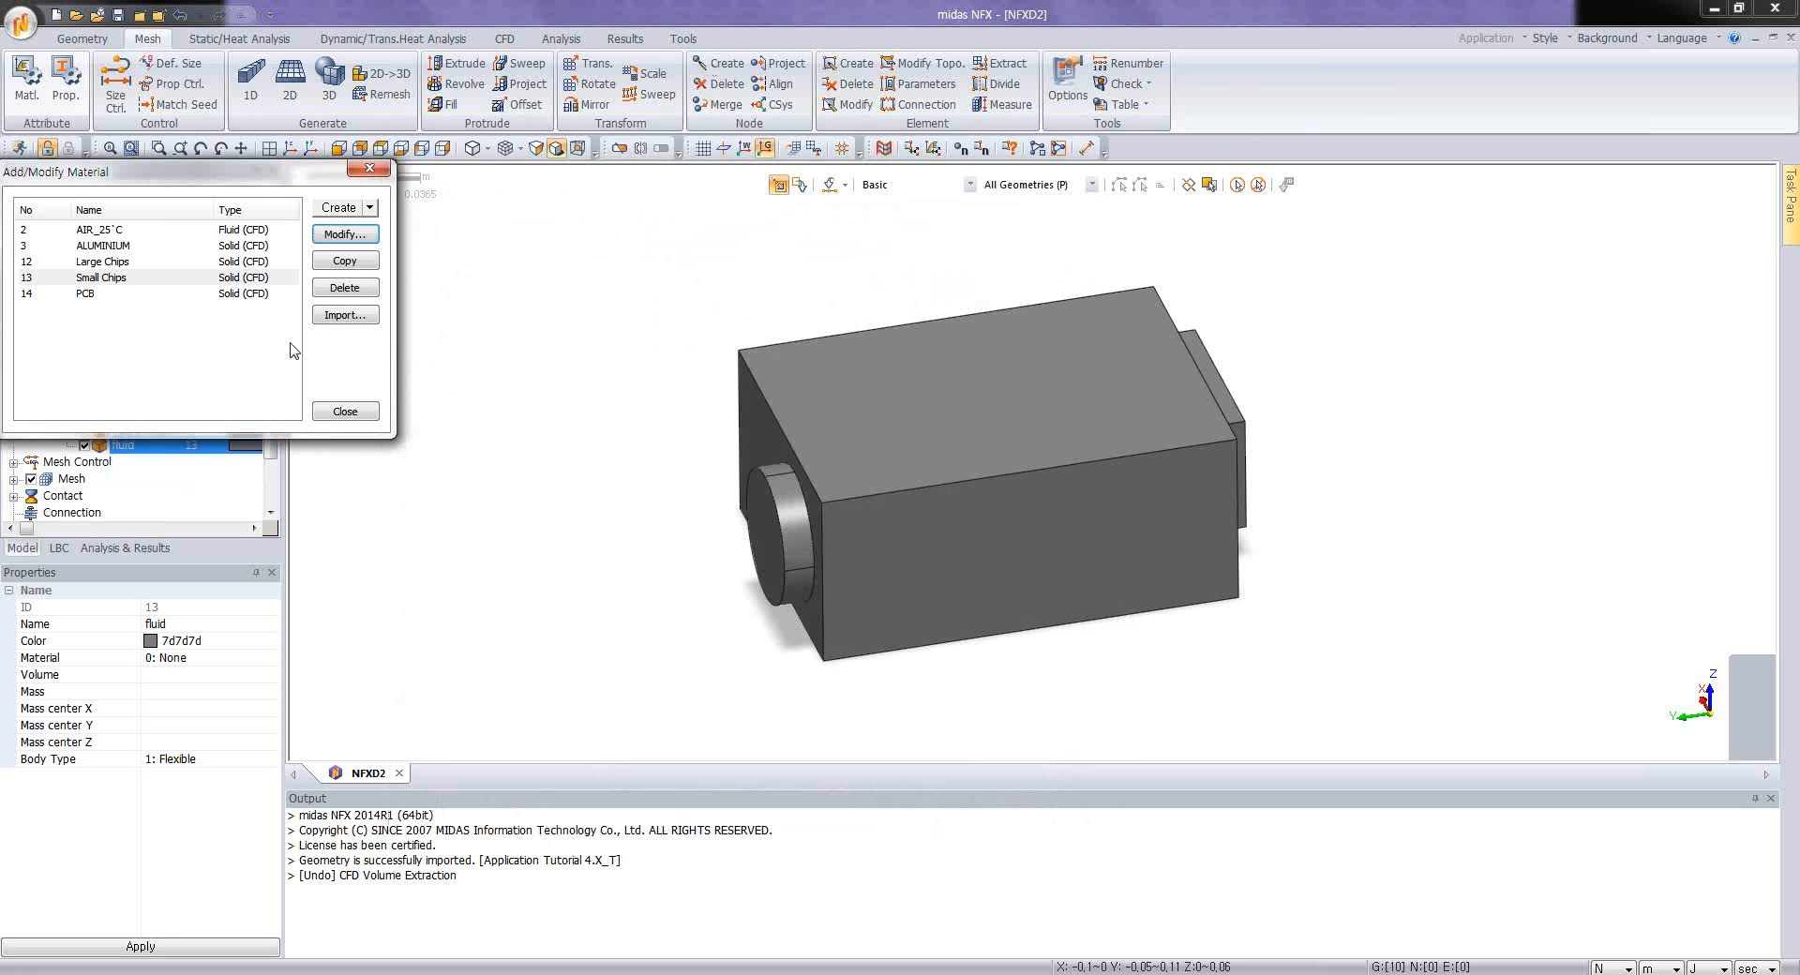
Step: Check the heat transfer properties of the Large Chips material without changing them and leave the material list
left_click(139, 266)
left_click(345, 235)
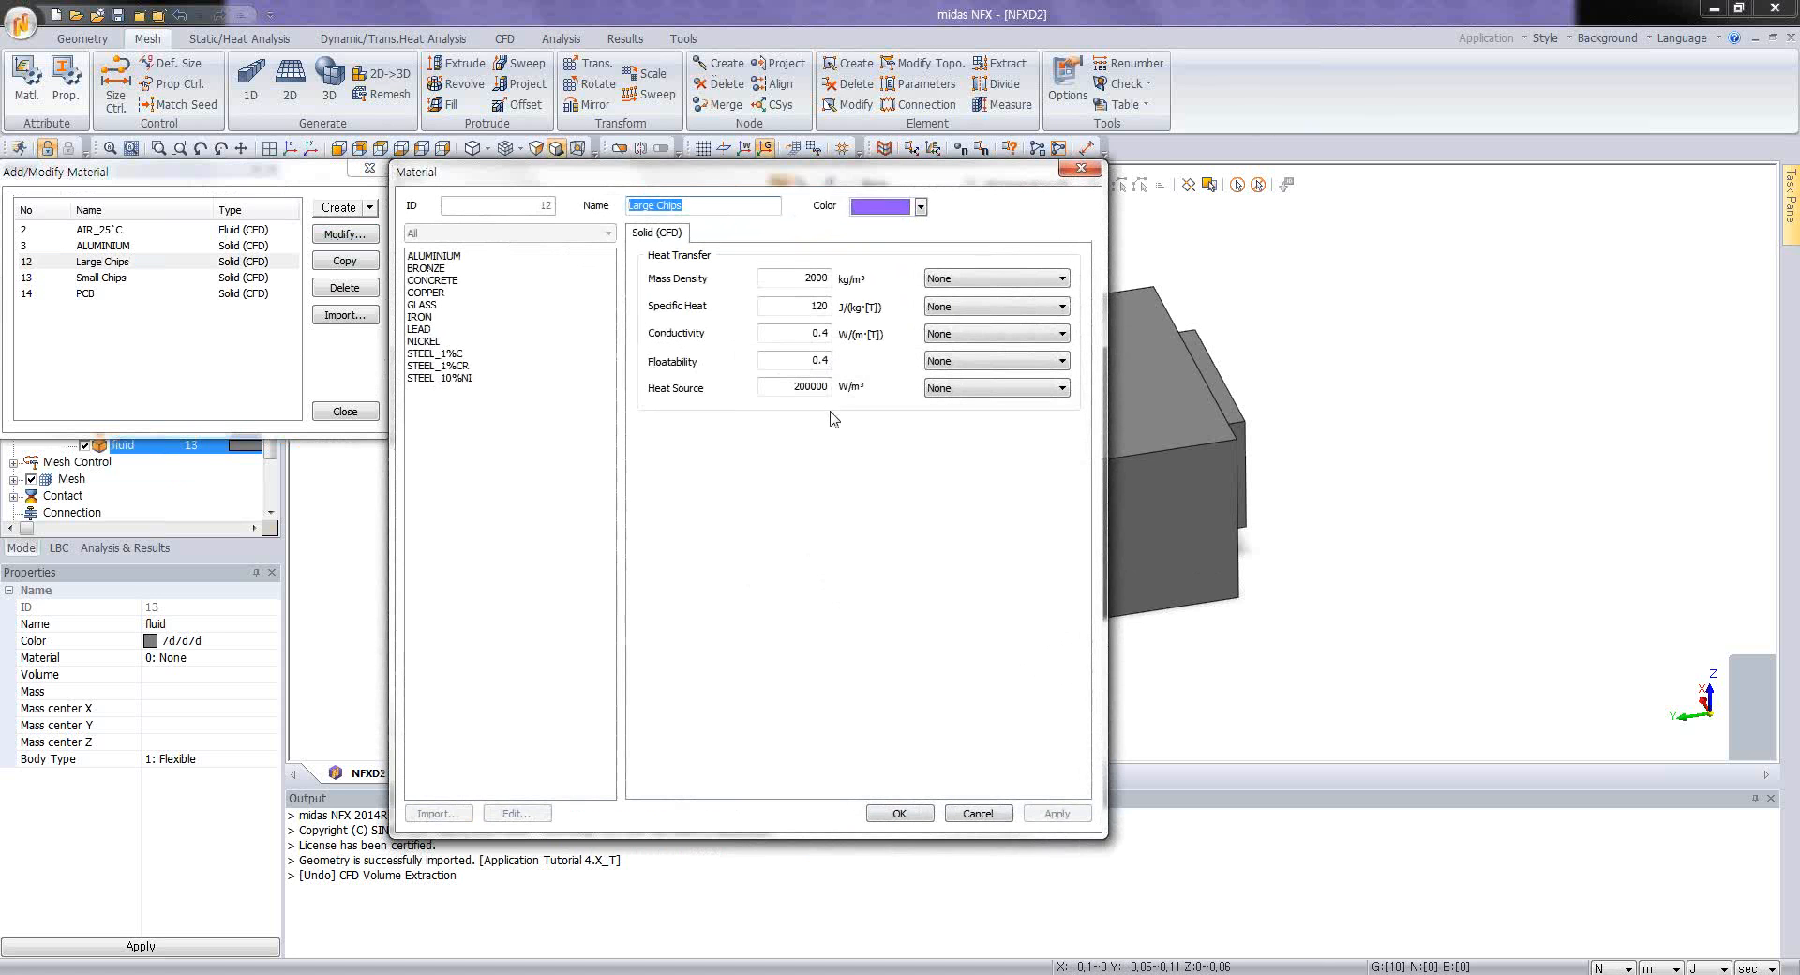
left_click(978, 814)
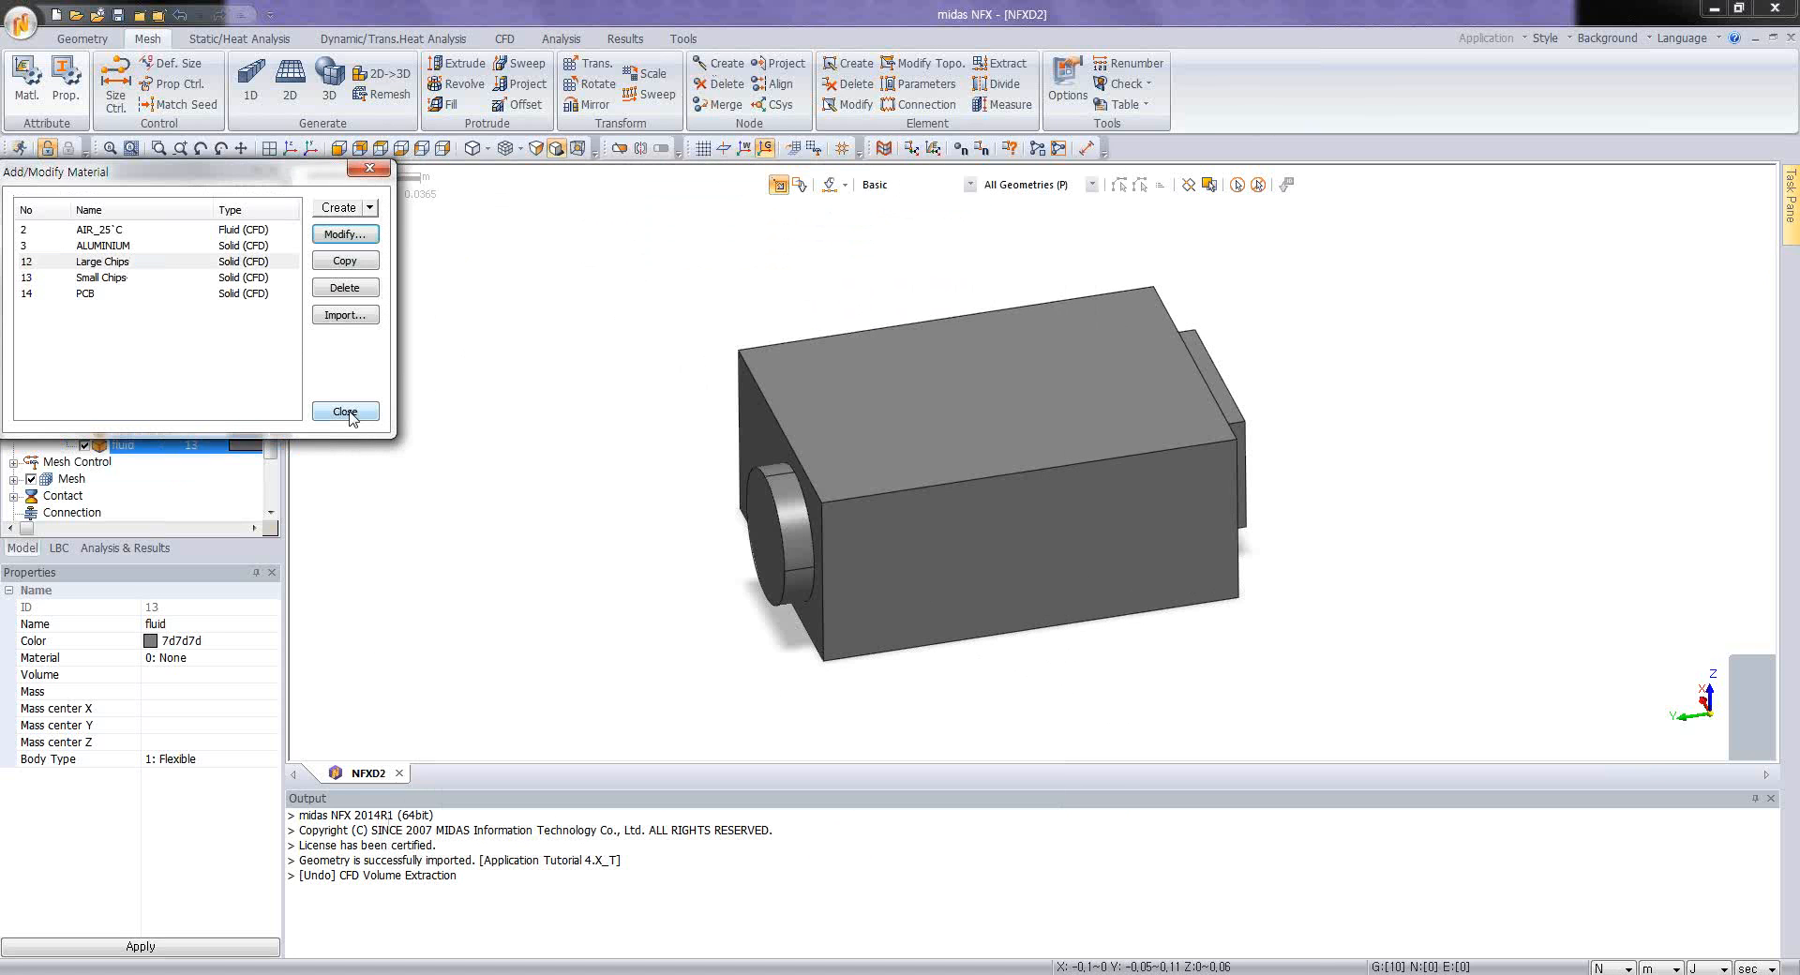
left_click(347, 412)
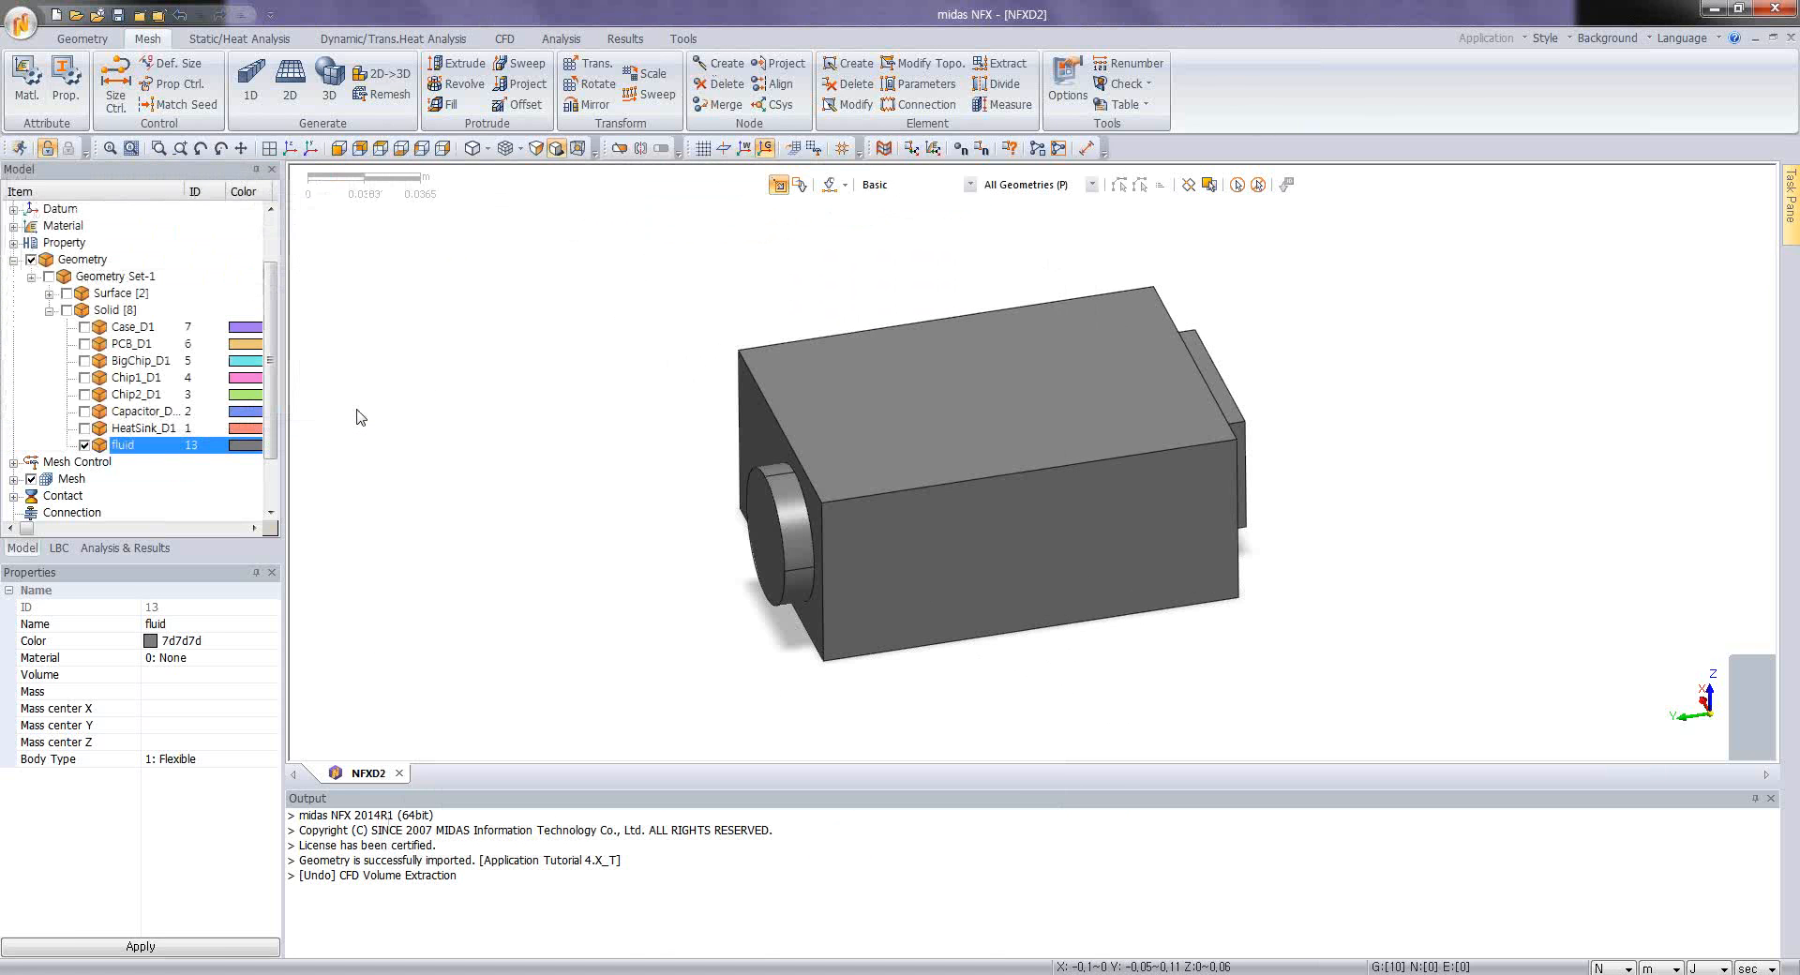
Step: Create a CFD 3D property named AIR that uses the AIR_25°C material
left_click(65, 75)
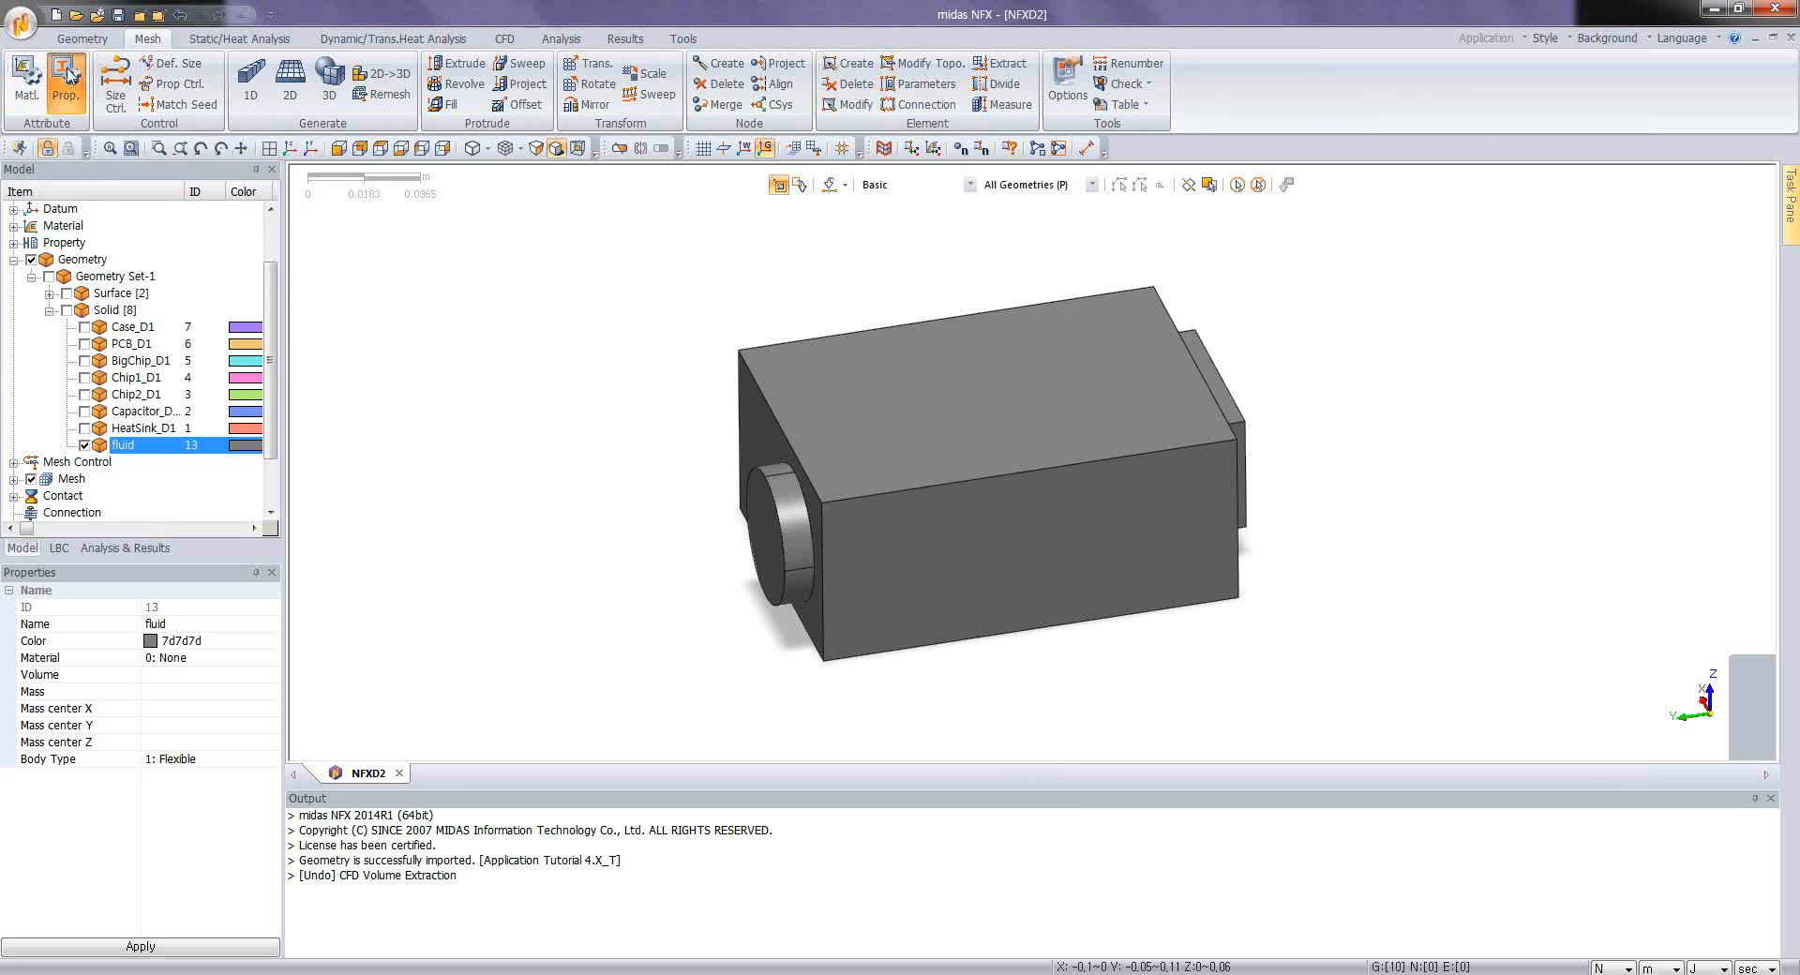
left_click(371, 207)
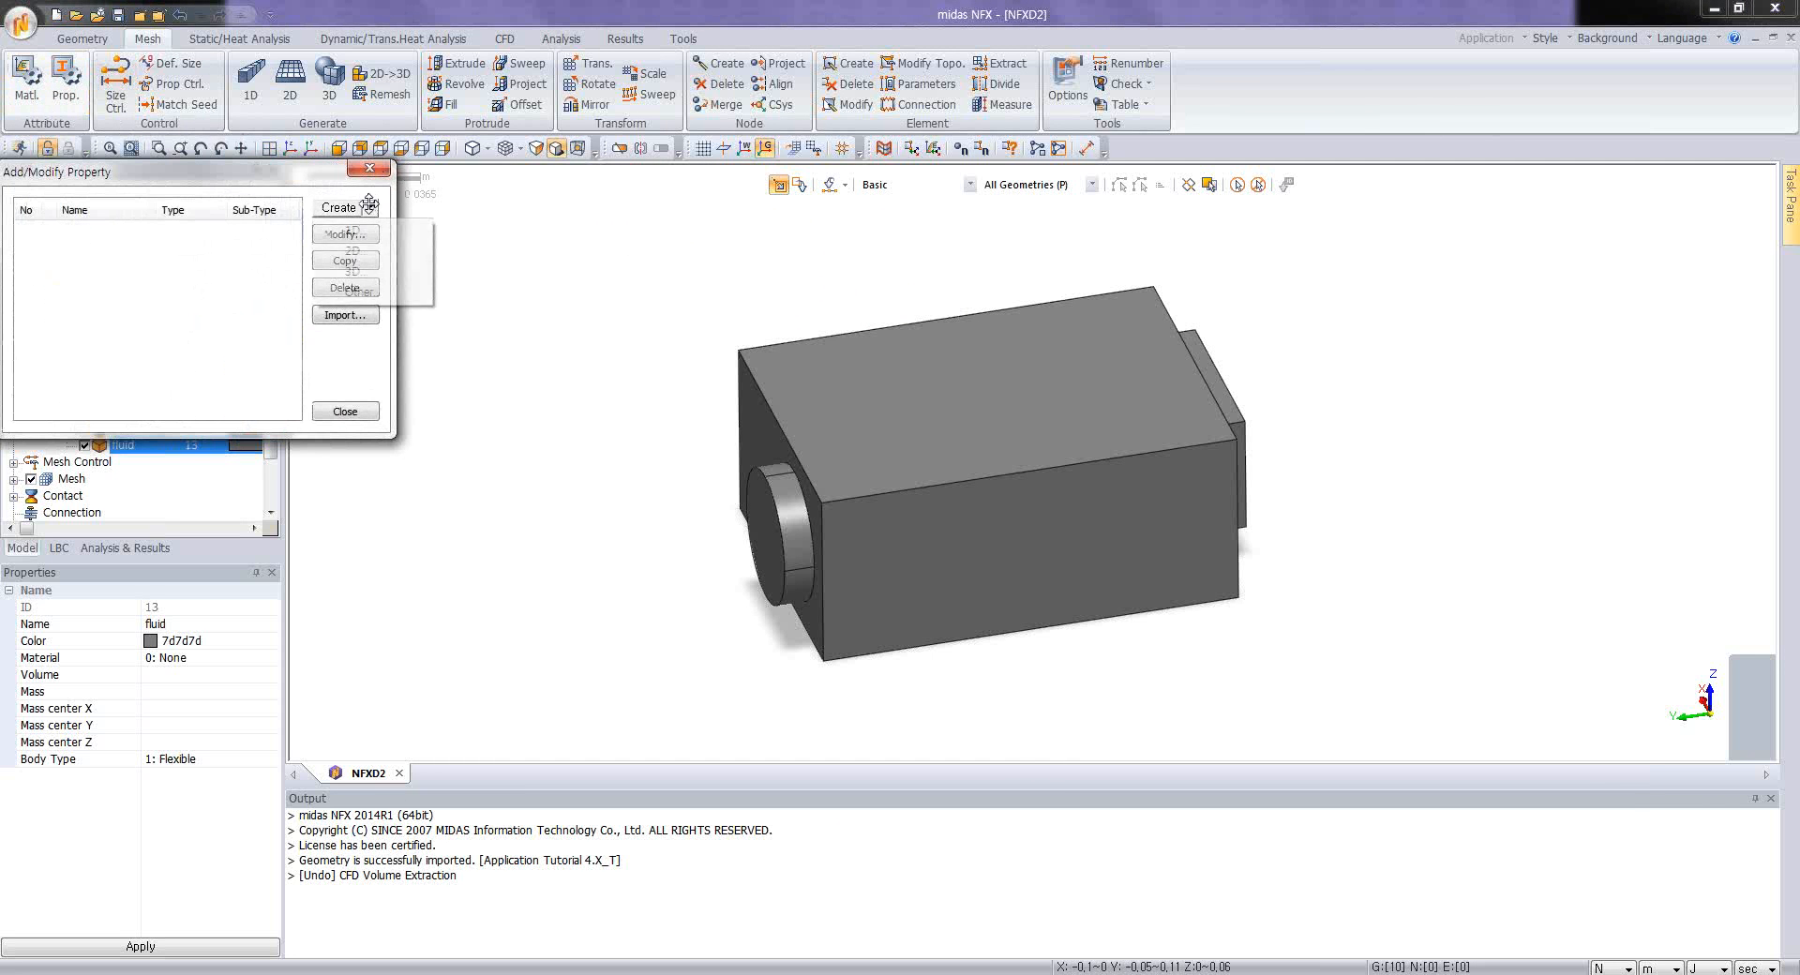
left_click(370, 273)
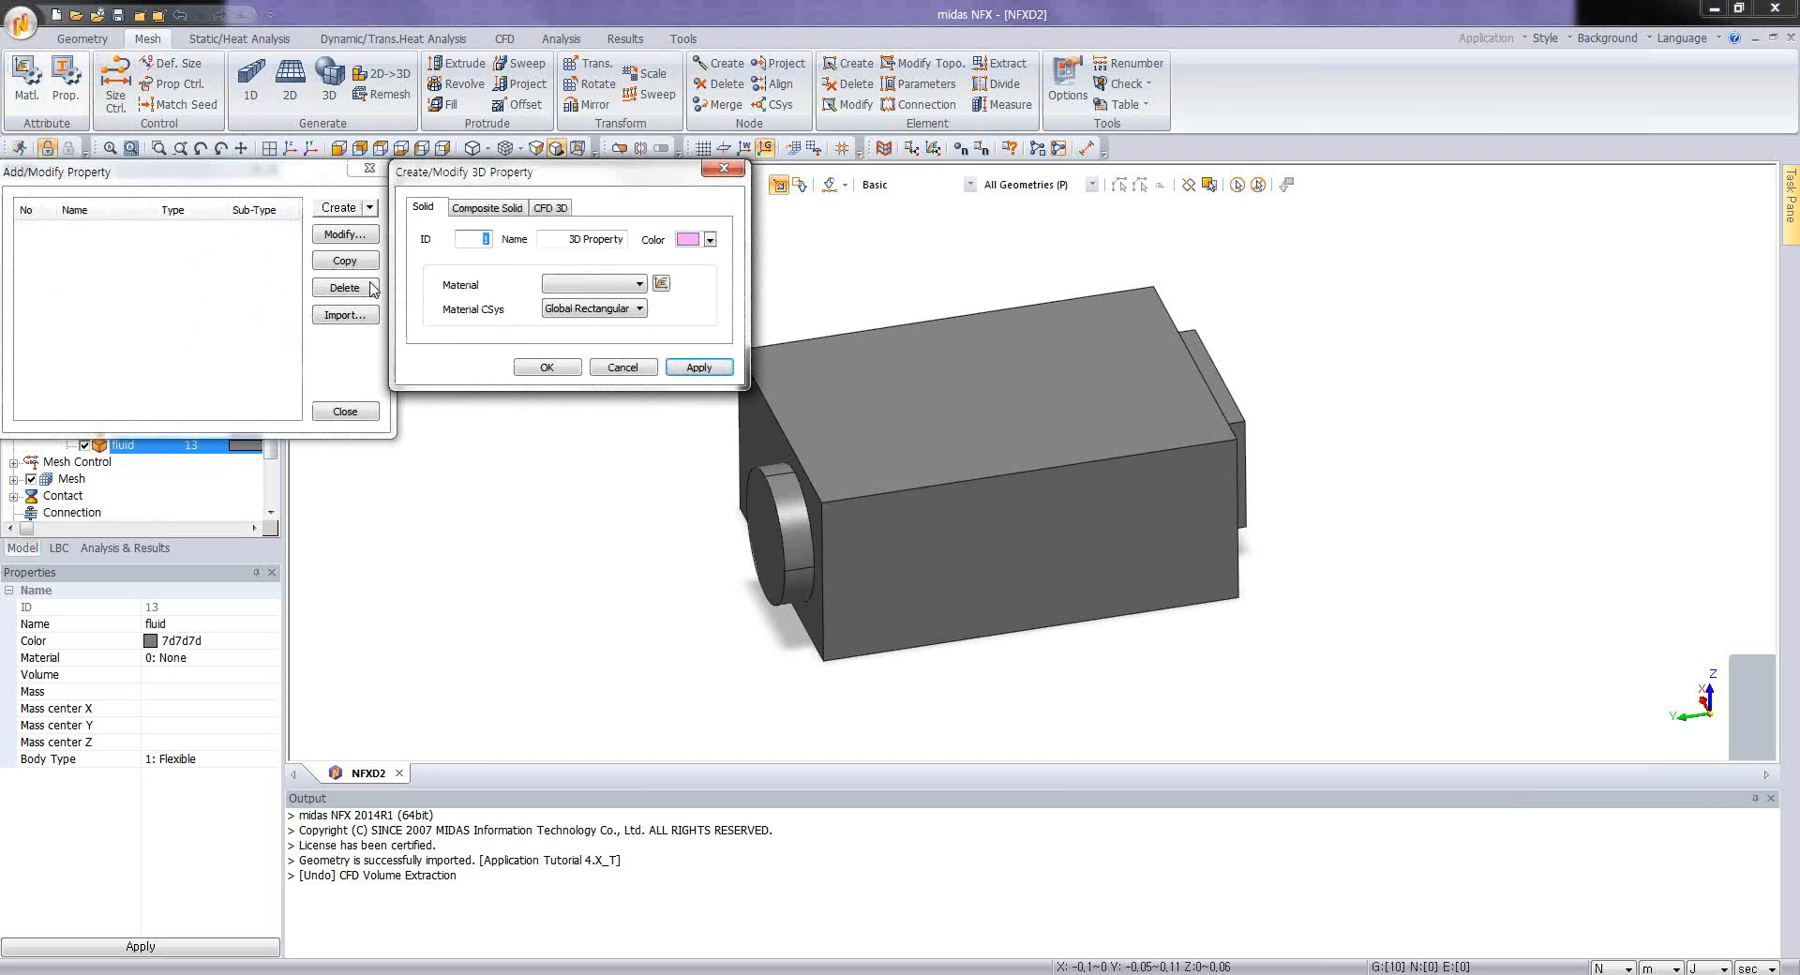
left_click(552, 207)
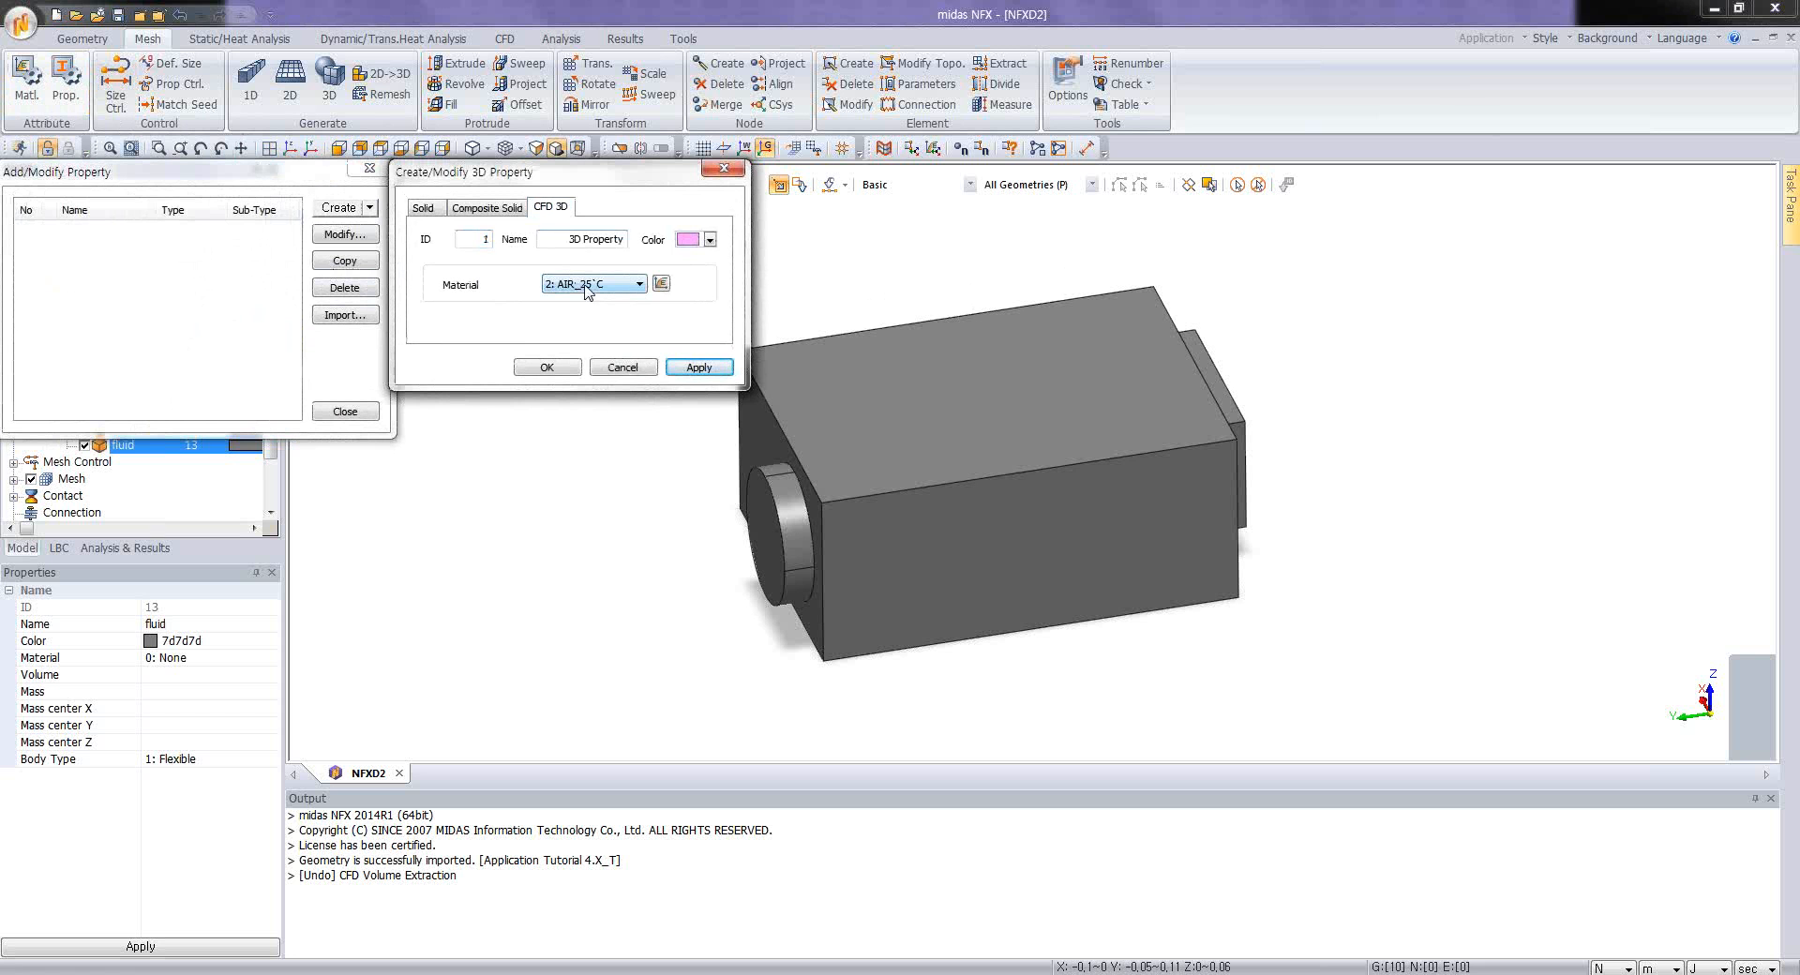
left_click_drag(566, 241, 660, 255)
type("AIR")
left_click(698, 366)
Step: Create a CFD 3D property named Aluminium that uses the ALUMINIUM material
left_click(597, 284)
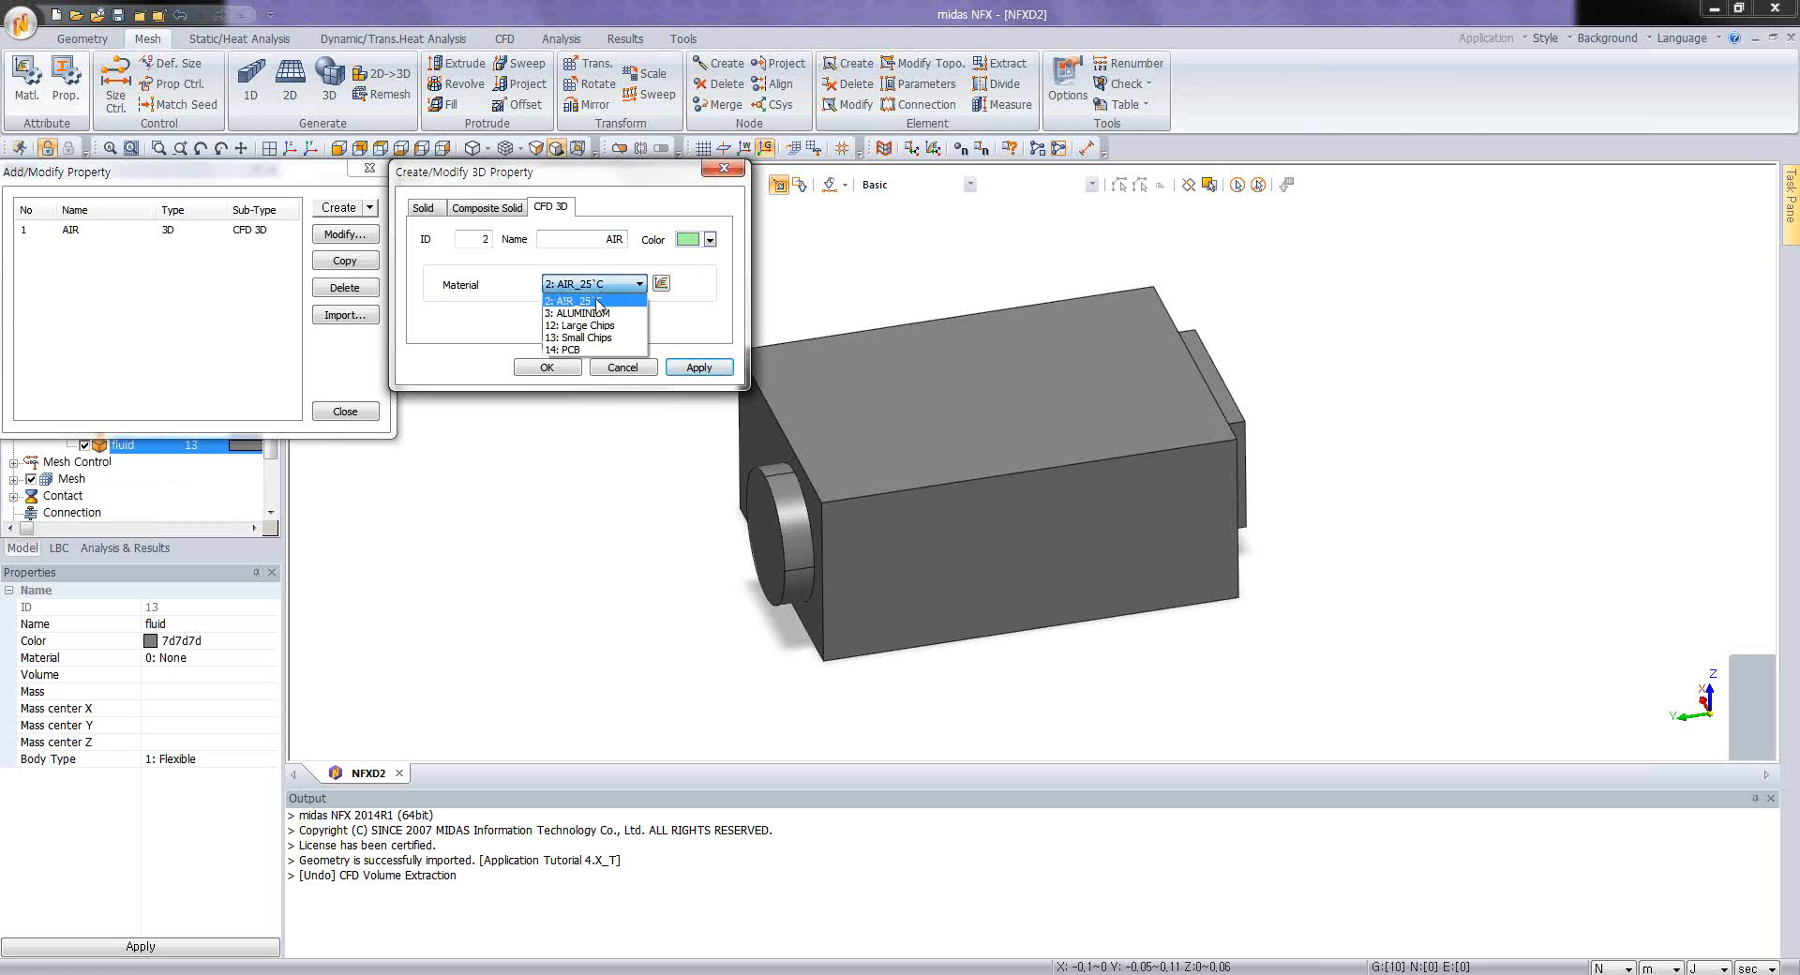
left_click(590, 319)
left_click_drag(590, 239, 653, 242)
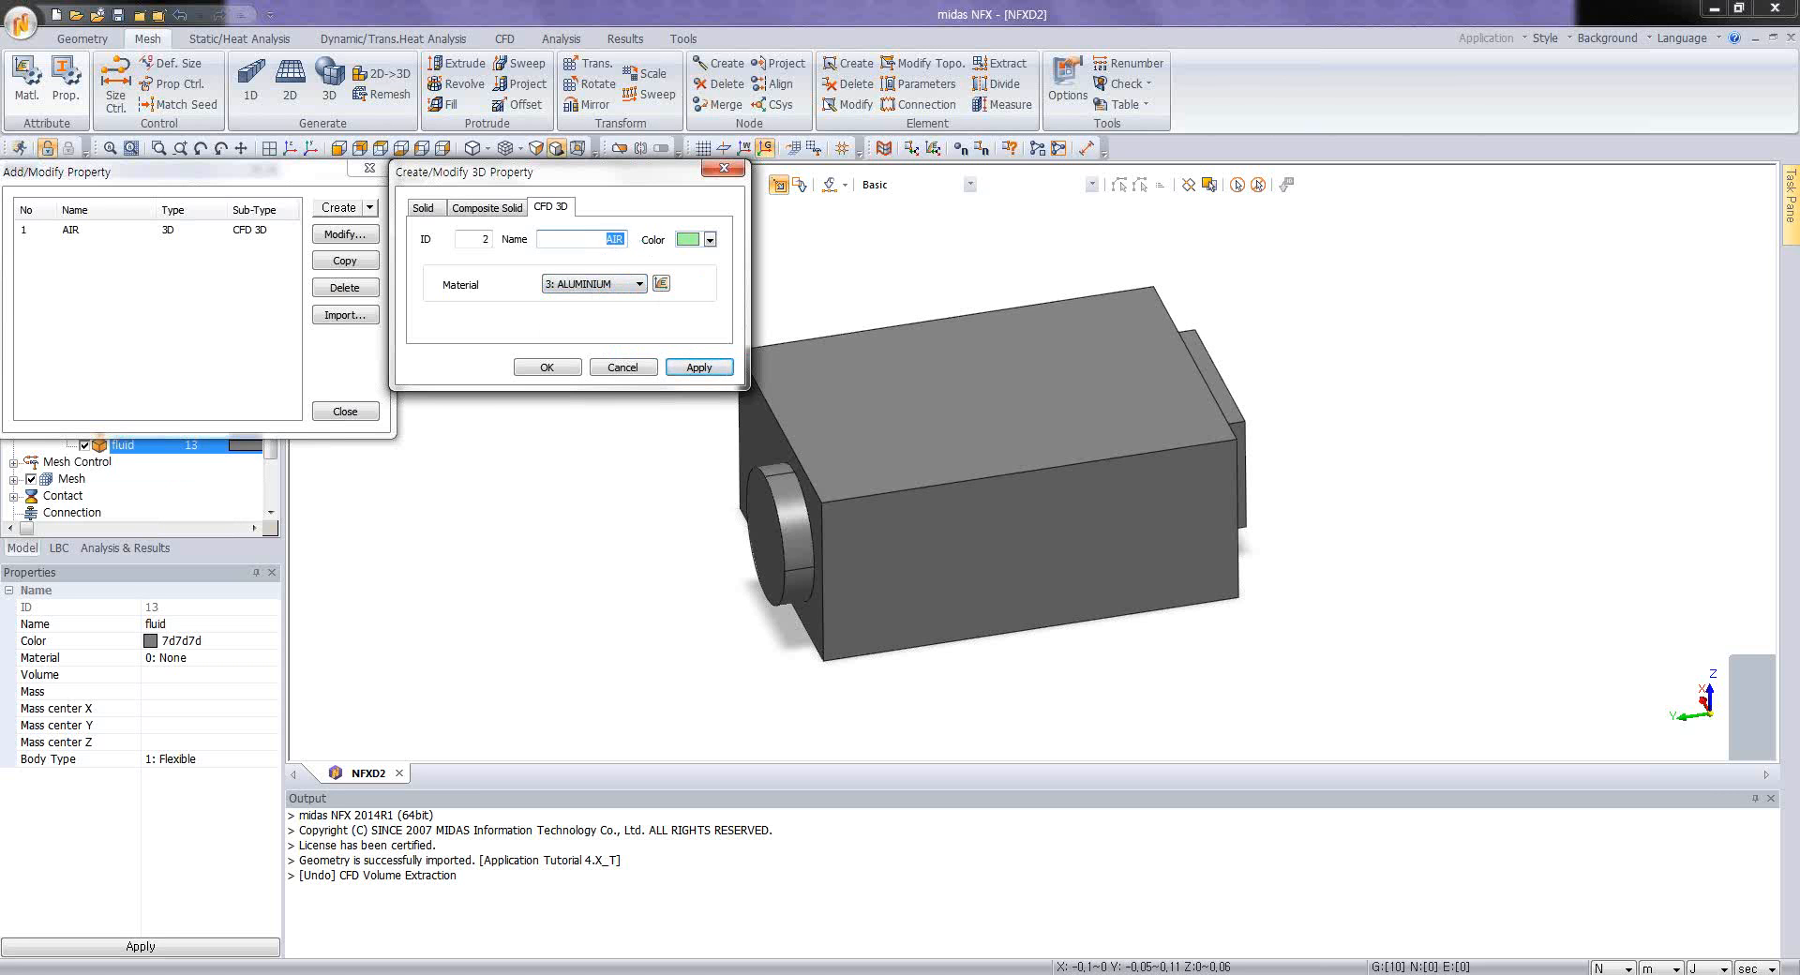
type("Aluminium")
left_click(699, 366)
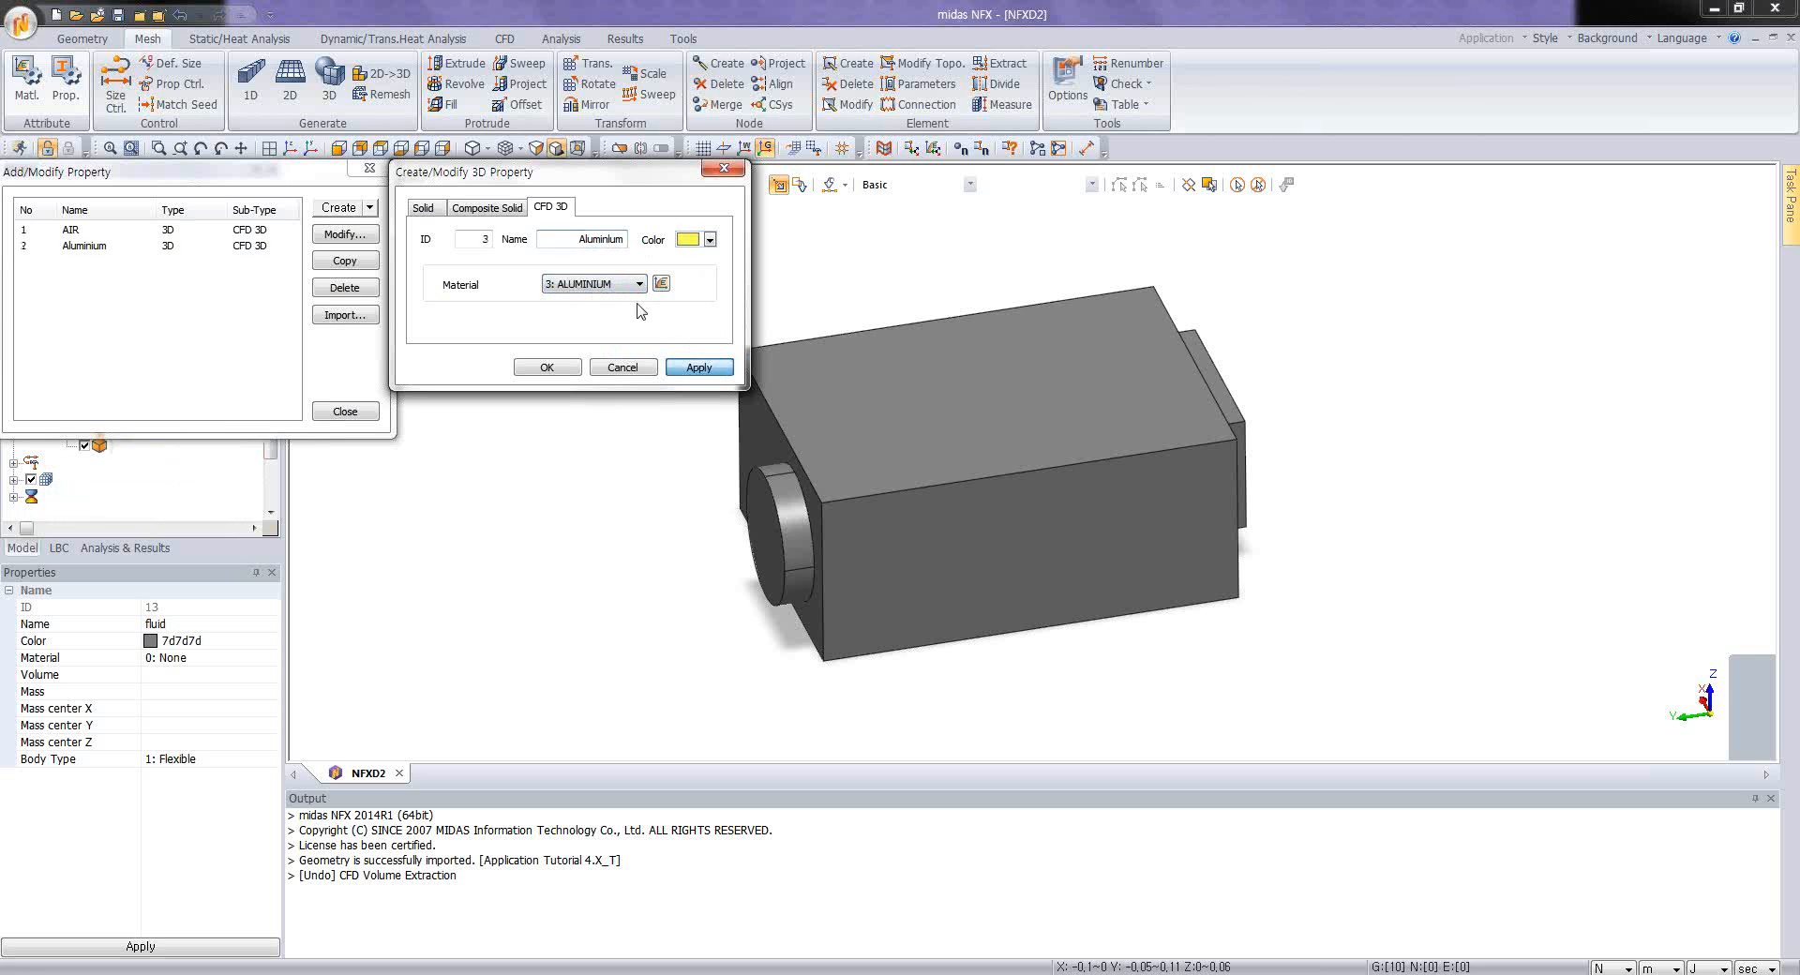
Step: Create a CFD 3D property named Large Chips that uses the Large Chips material
left_click(597, 284)
left_click(600, 326)
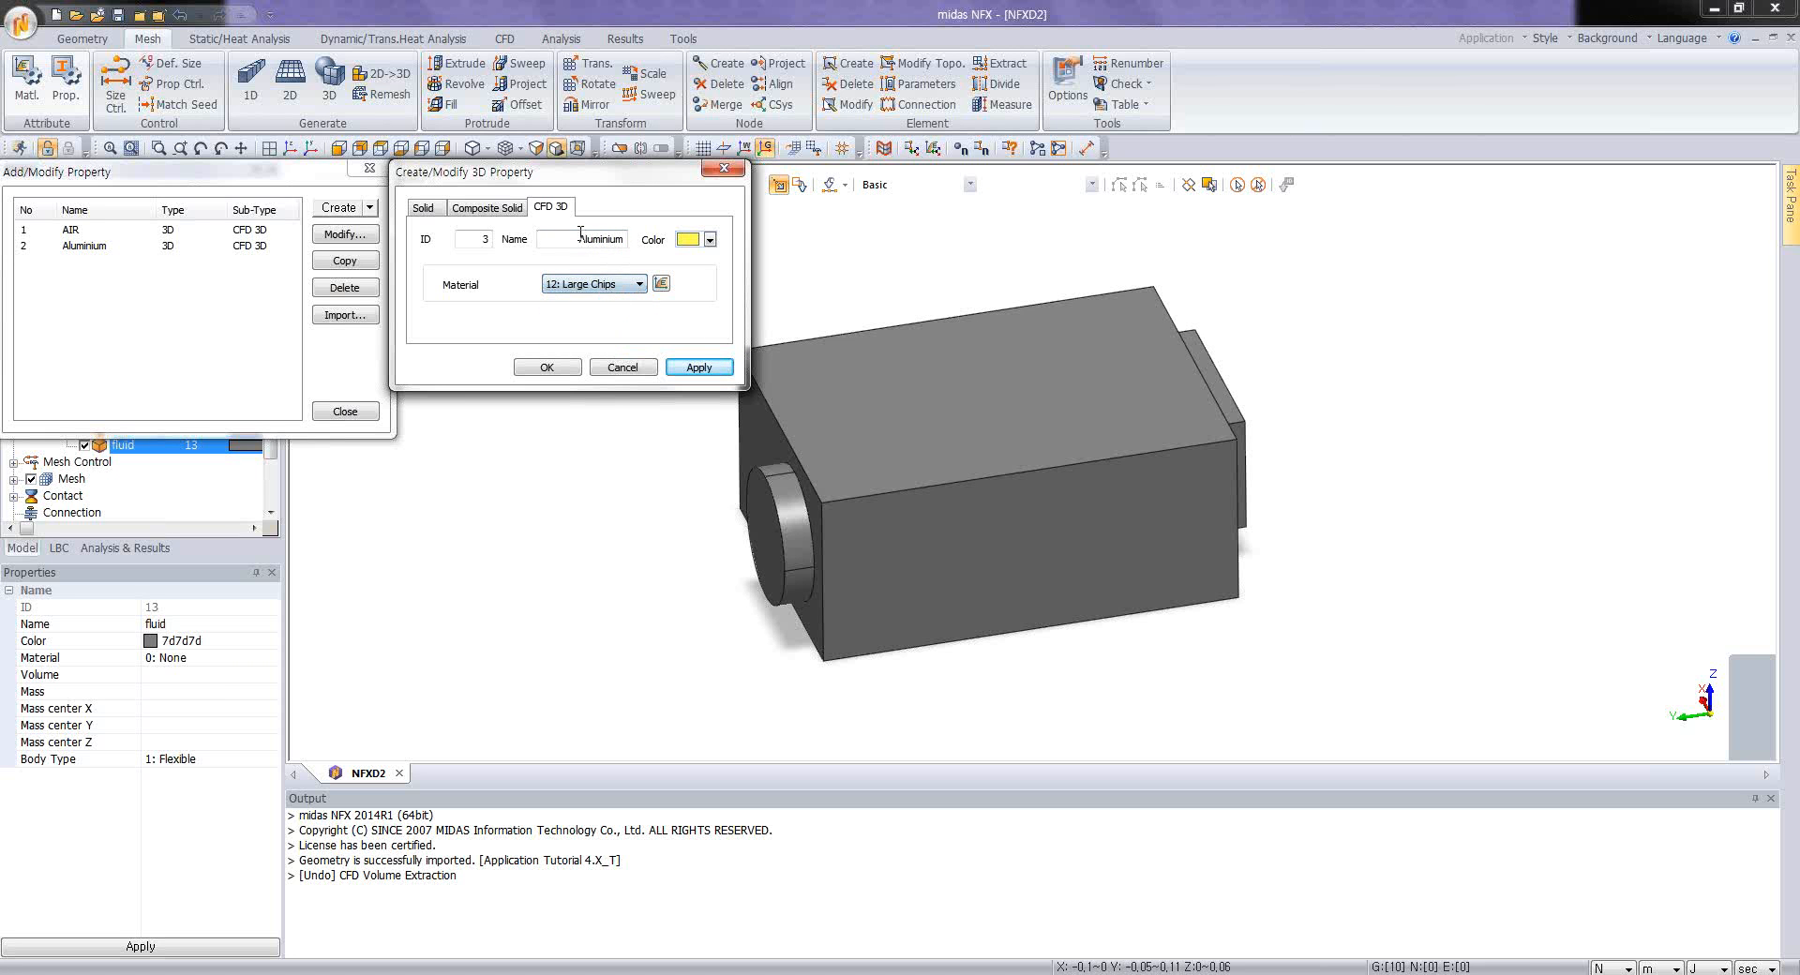
type("Large Chips")
left_click(699, 366)
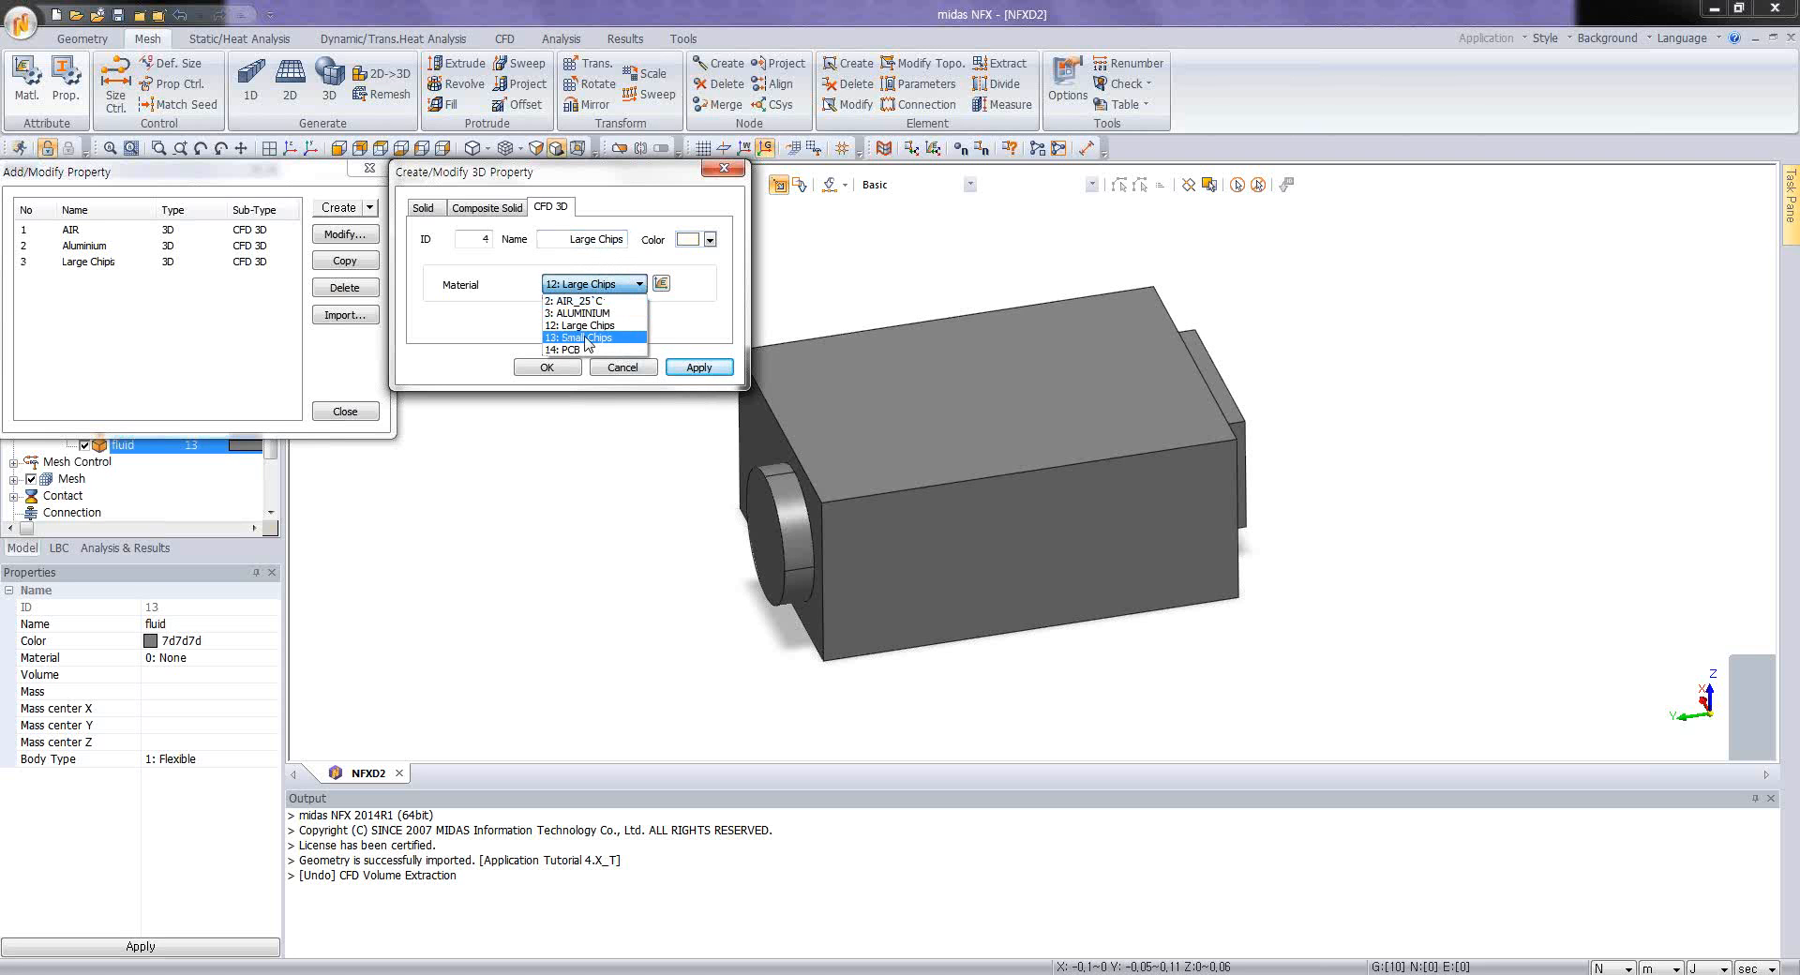
Step: Create a CFD 3D property named Small chips that uses the Small Chips material
left_click(587, 340)
left_click_drag(565, 240, 626, 255)
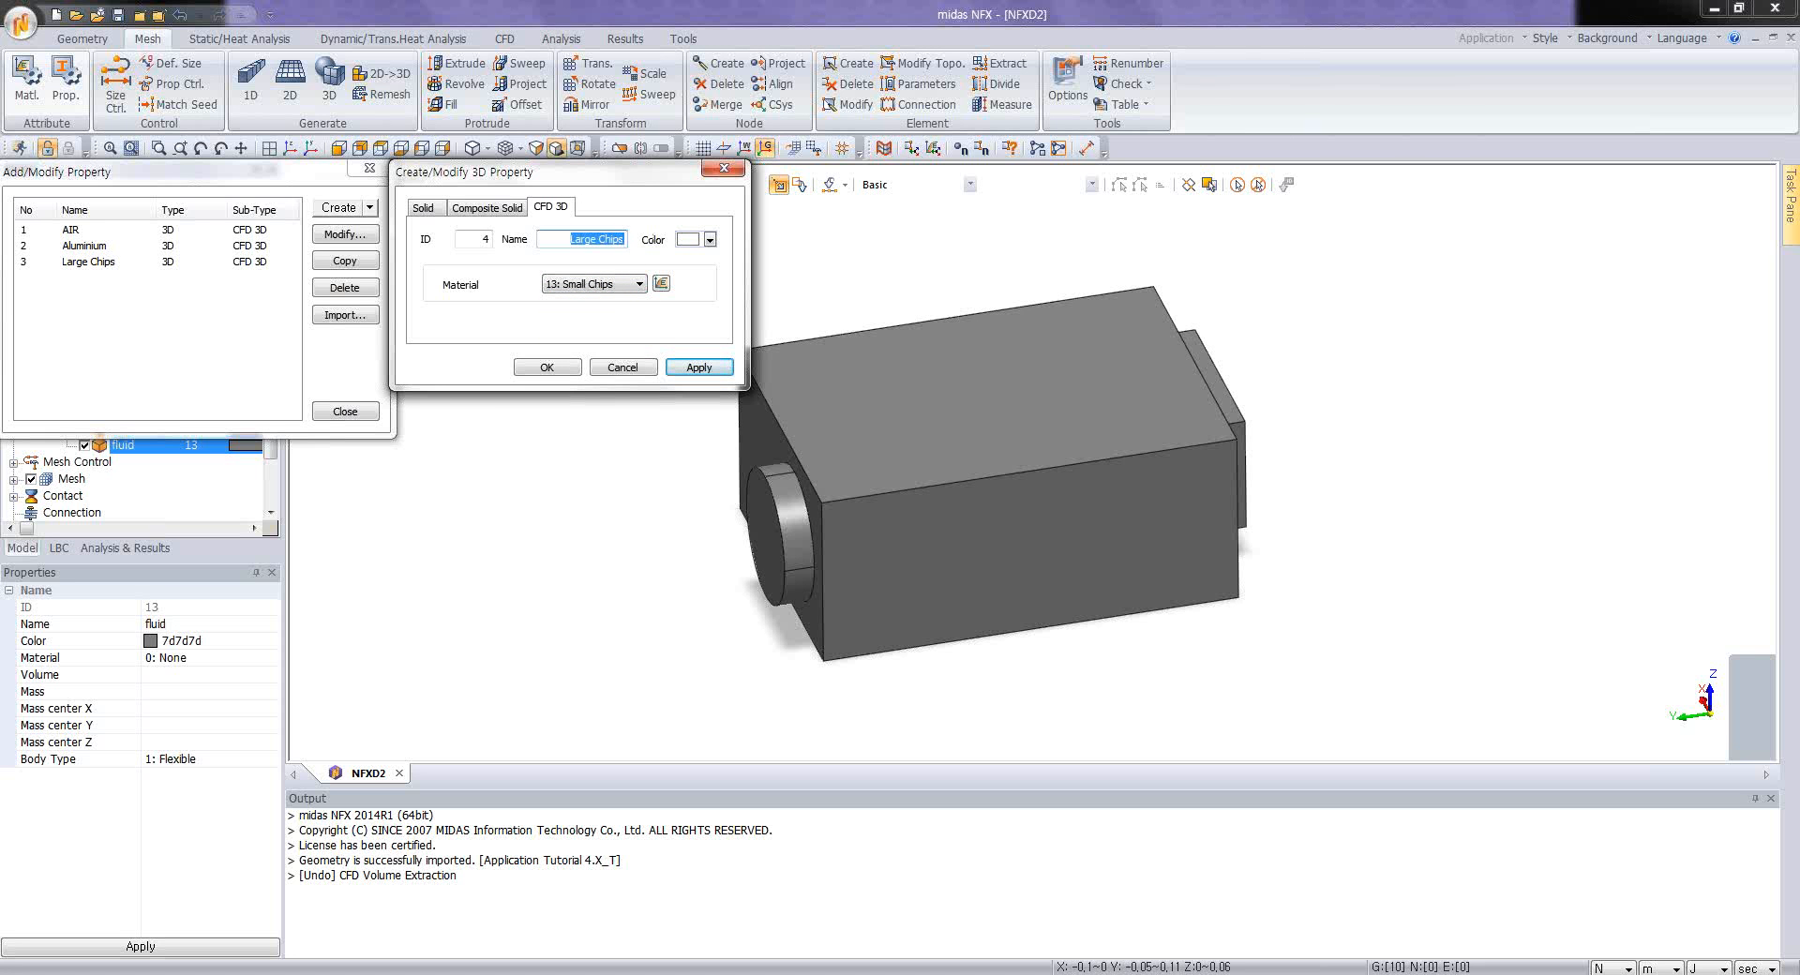
type("Small chips")
left_click(705, 369)
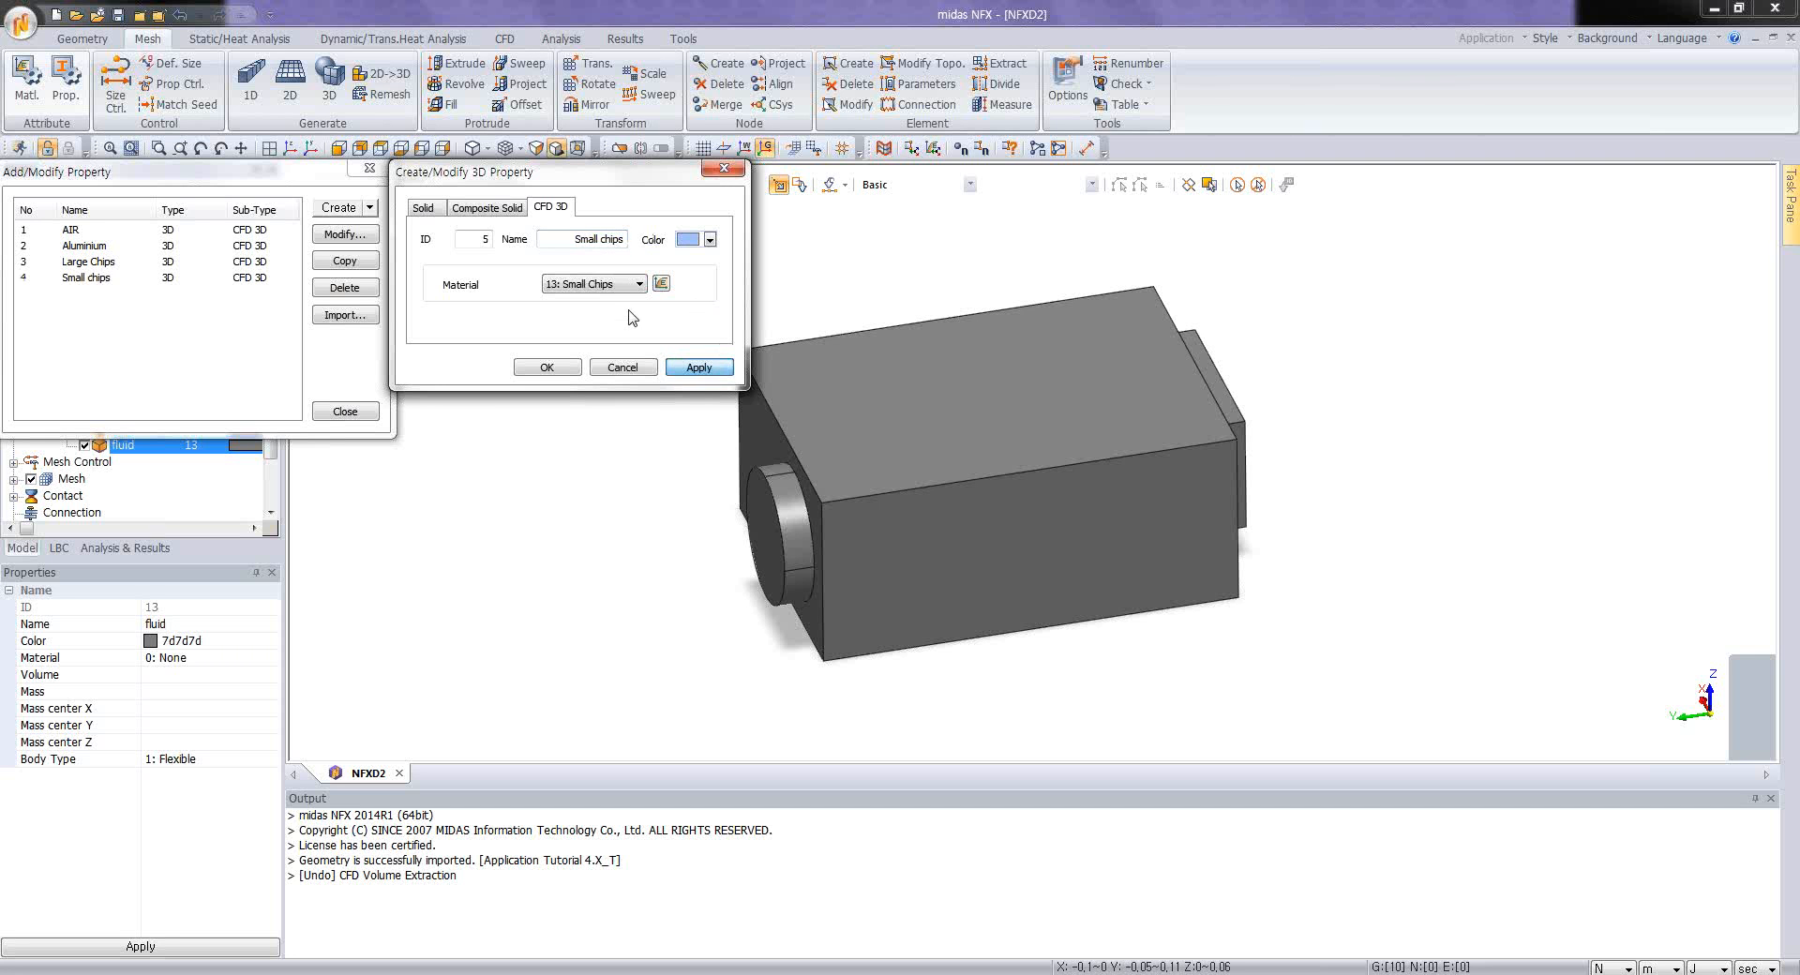
Step: Create a CFD 3D property named PCB that uses the PCB material and finish the property definitions
left_click(605, 284)
left_click(600, 349)
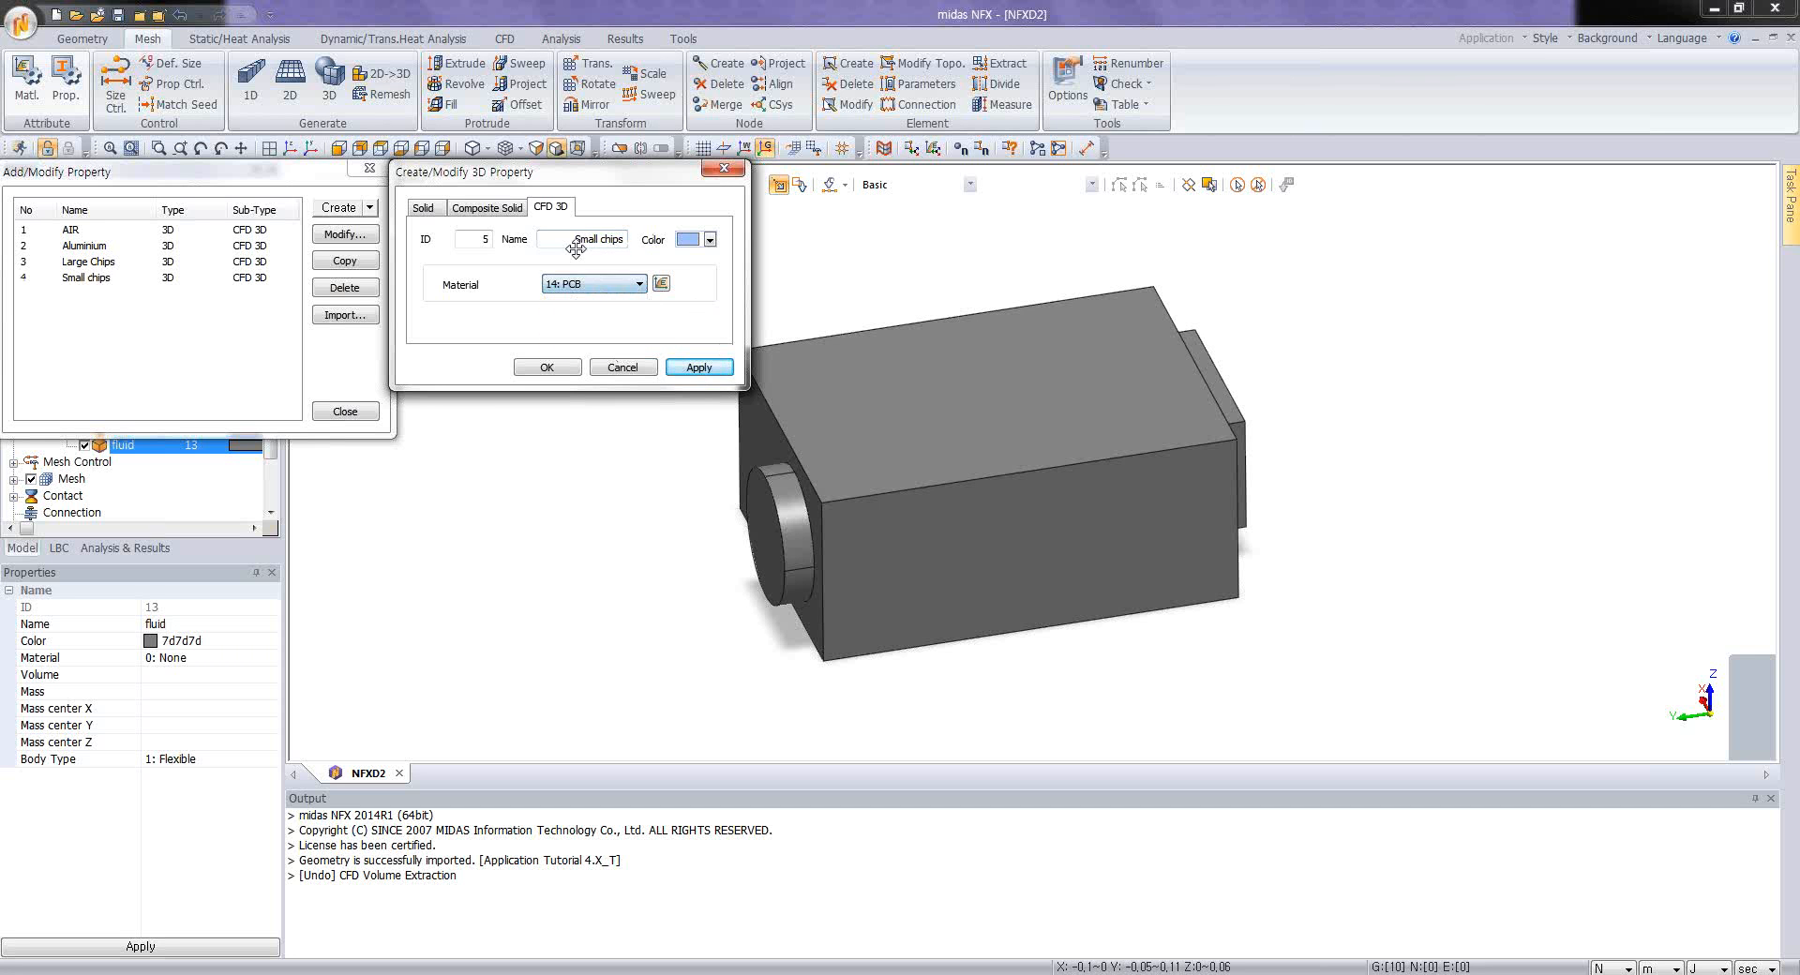
left_click_drag(572, 240, 652, 256)
type("PCB")
left_click(547, 367)
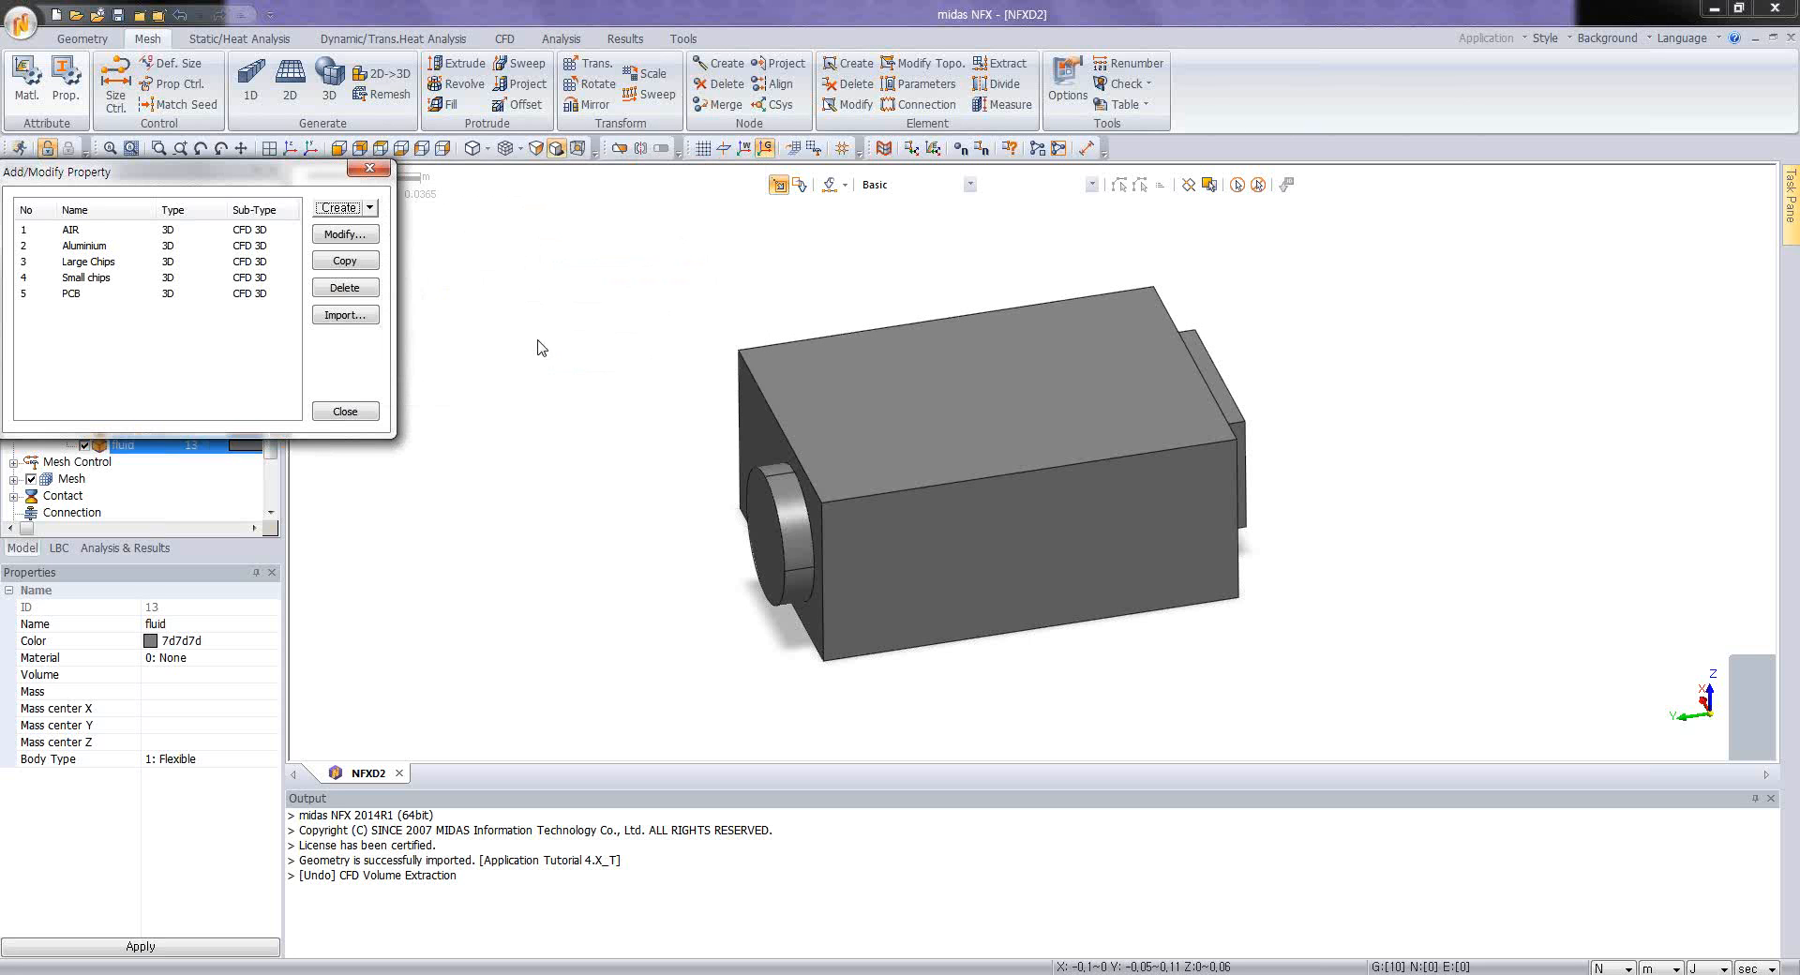
left_click(348, 411)
Step: Try the Shading with Line display mode on the fluid solid
middle_click_drag(917, 521, 922, 518)
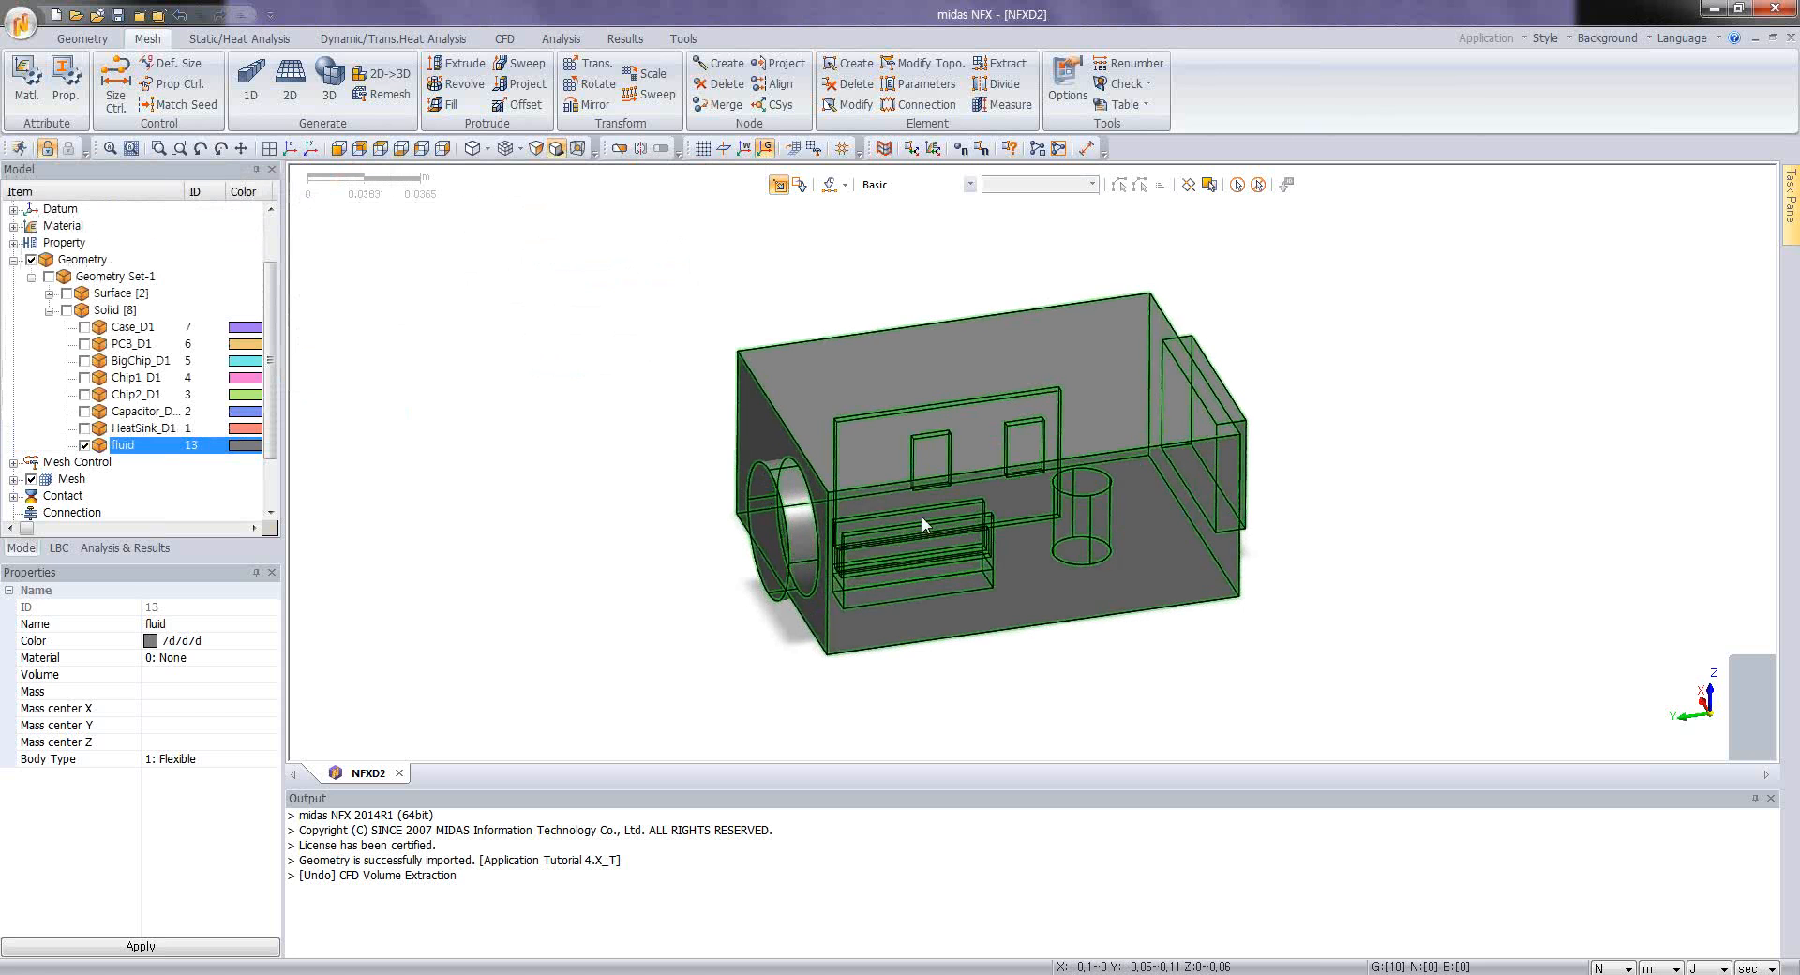
scroll(909, 521, "up", 2)
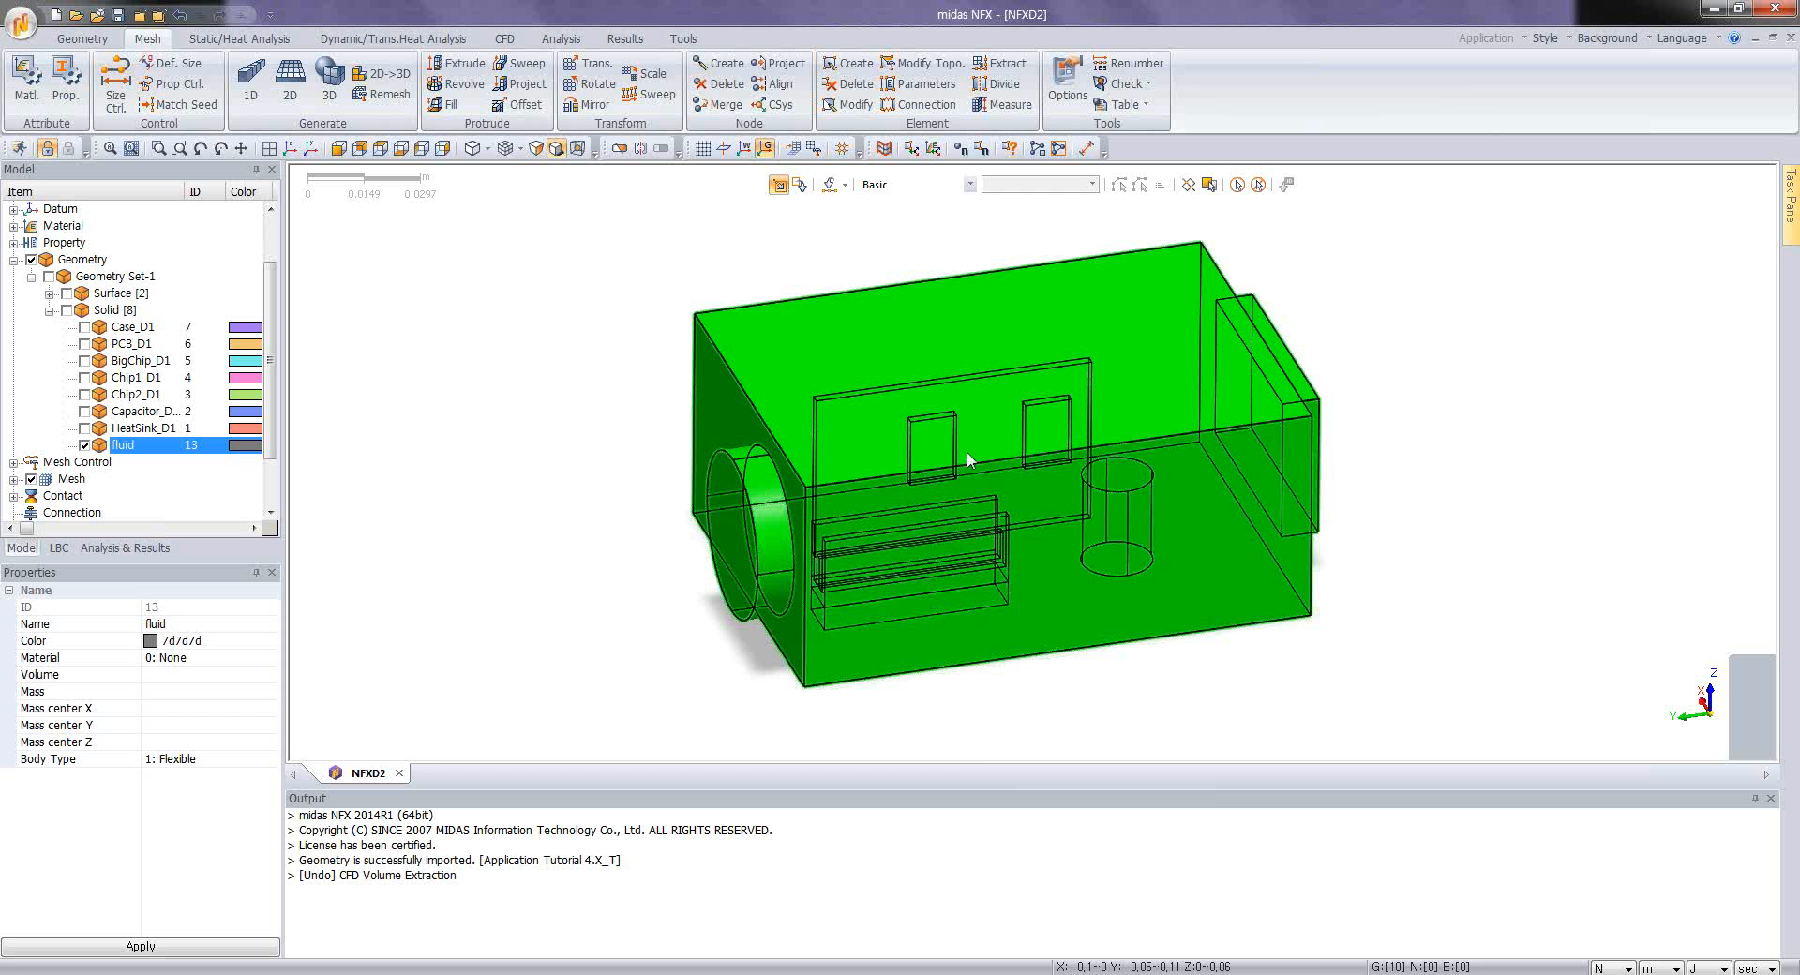
right_click(968, 459)
mouse_move(1079, 583)
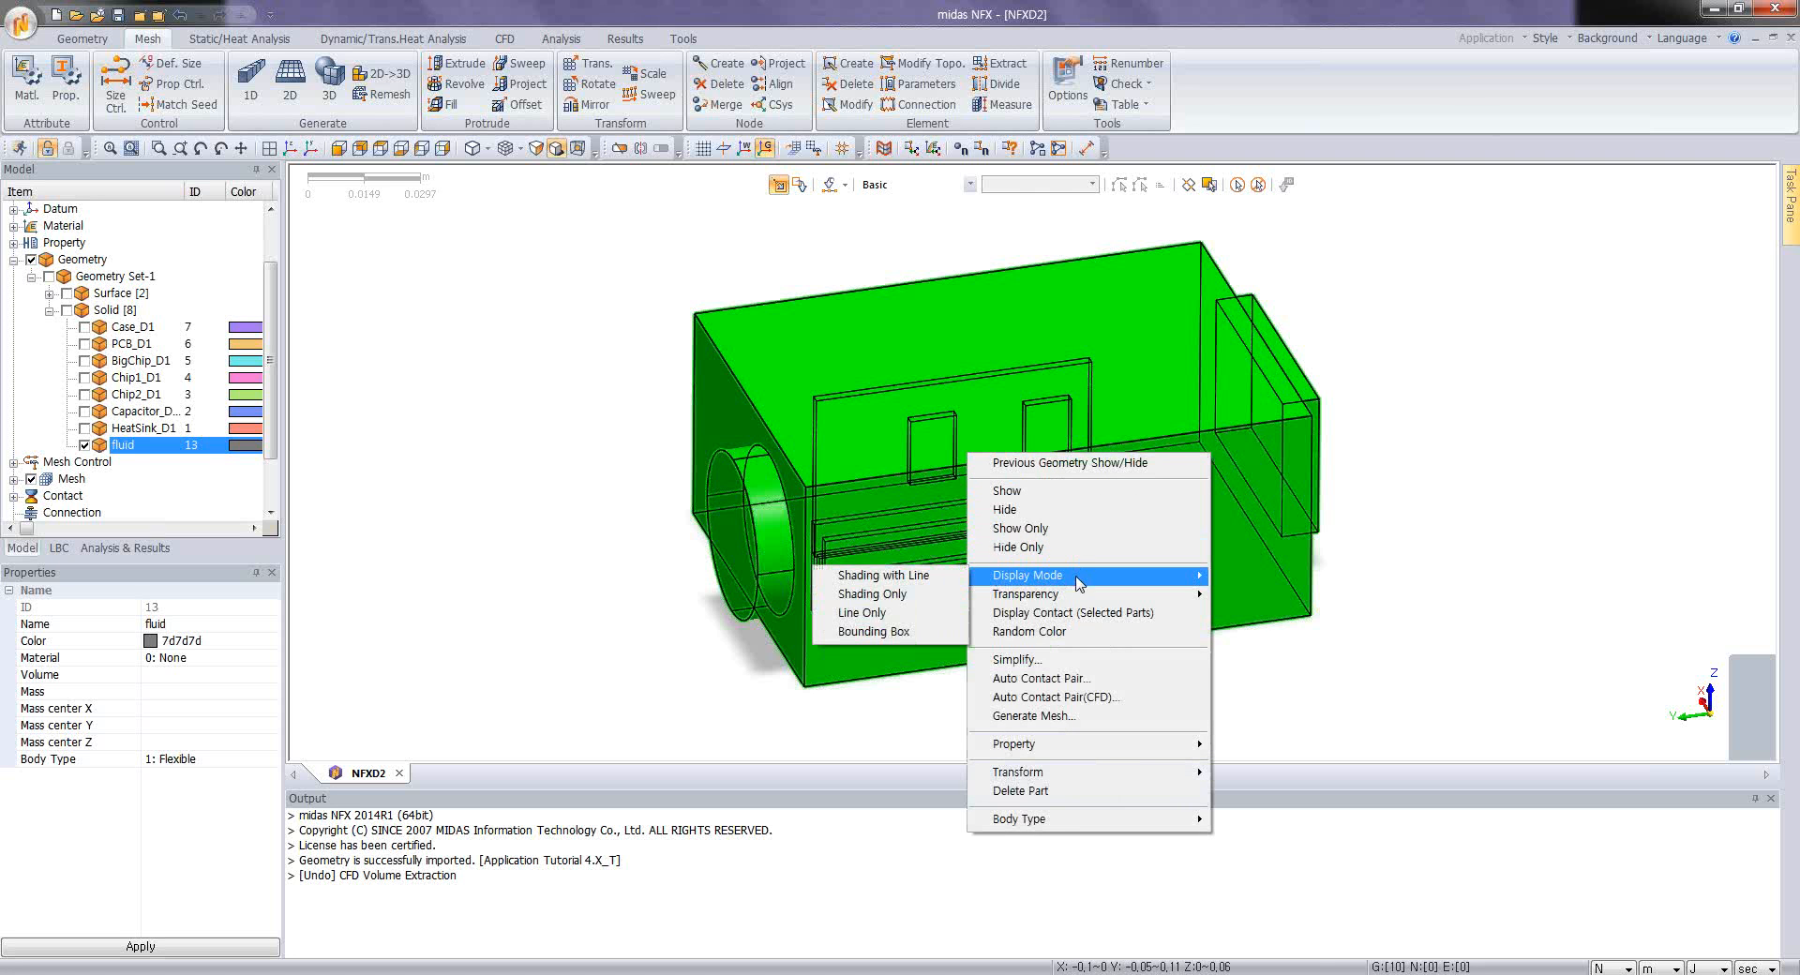
left_click(884, 574)
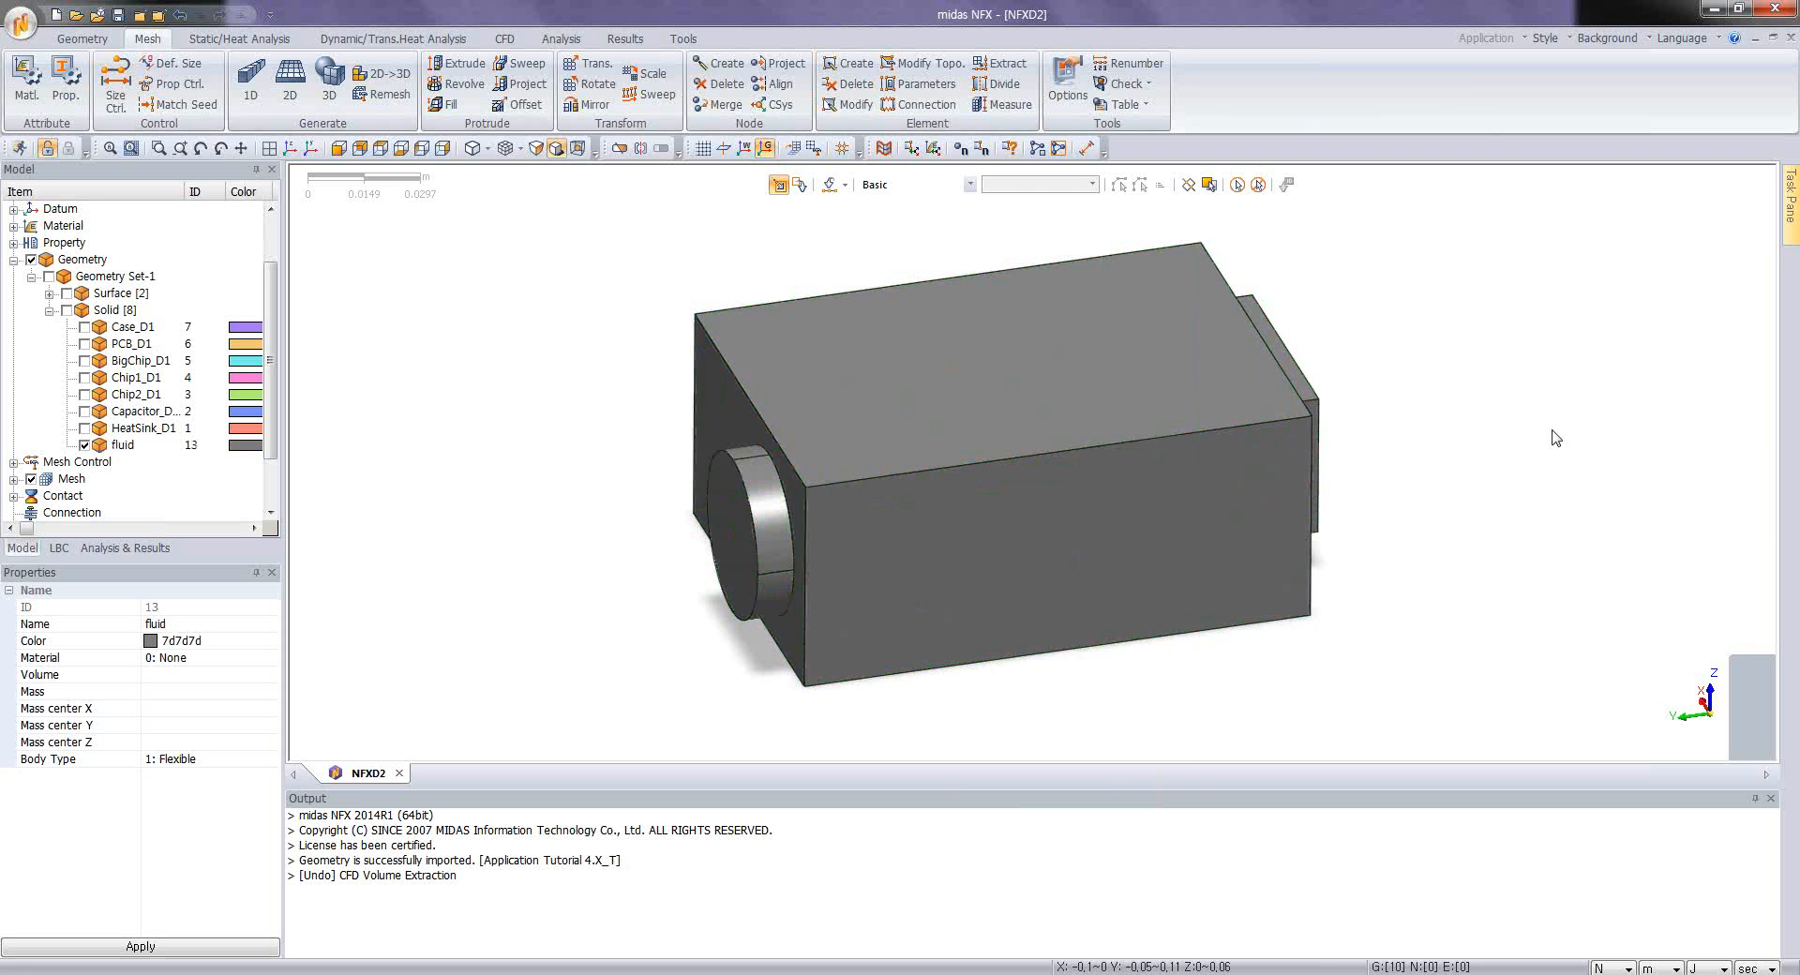
Step: Set the fluid solid's display mode to Line Only and look over the internal cavities
left_click(1033, 462)
right_click(1032, 461)
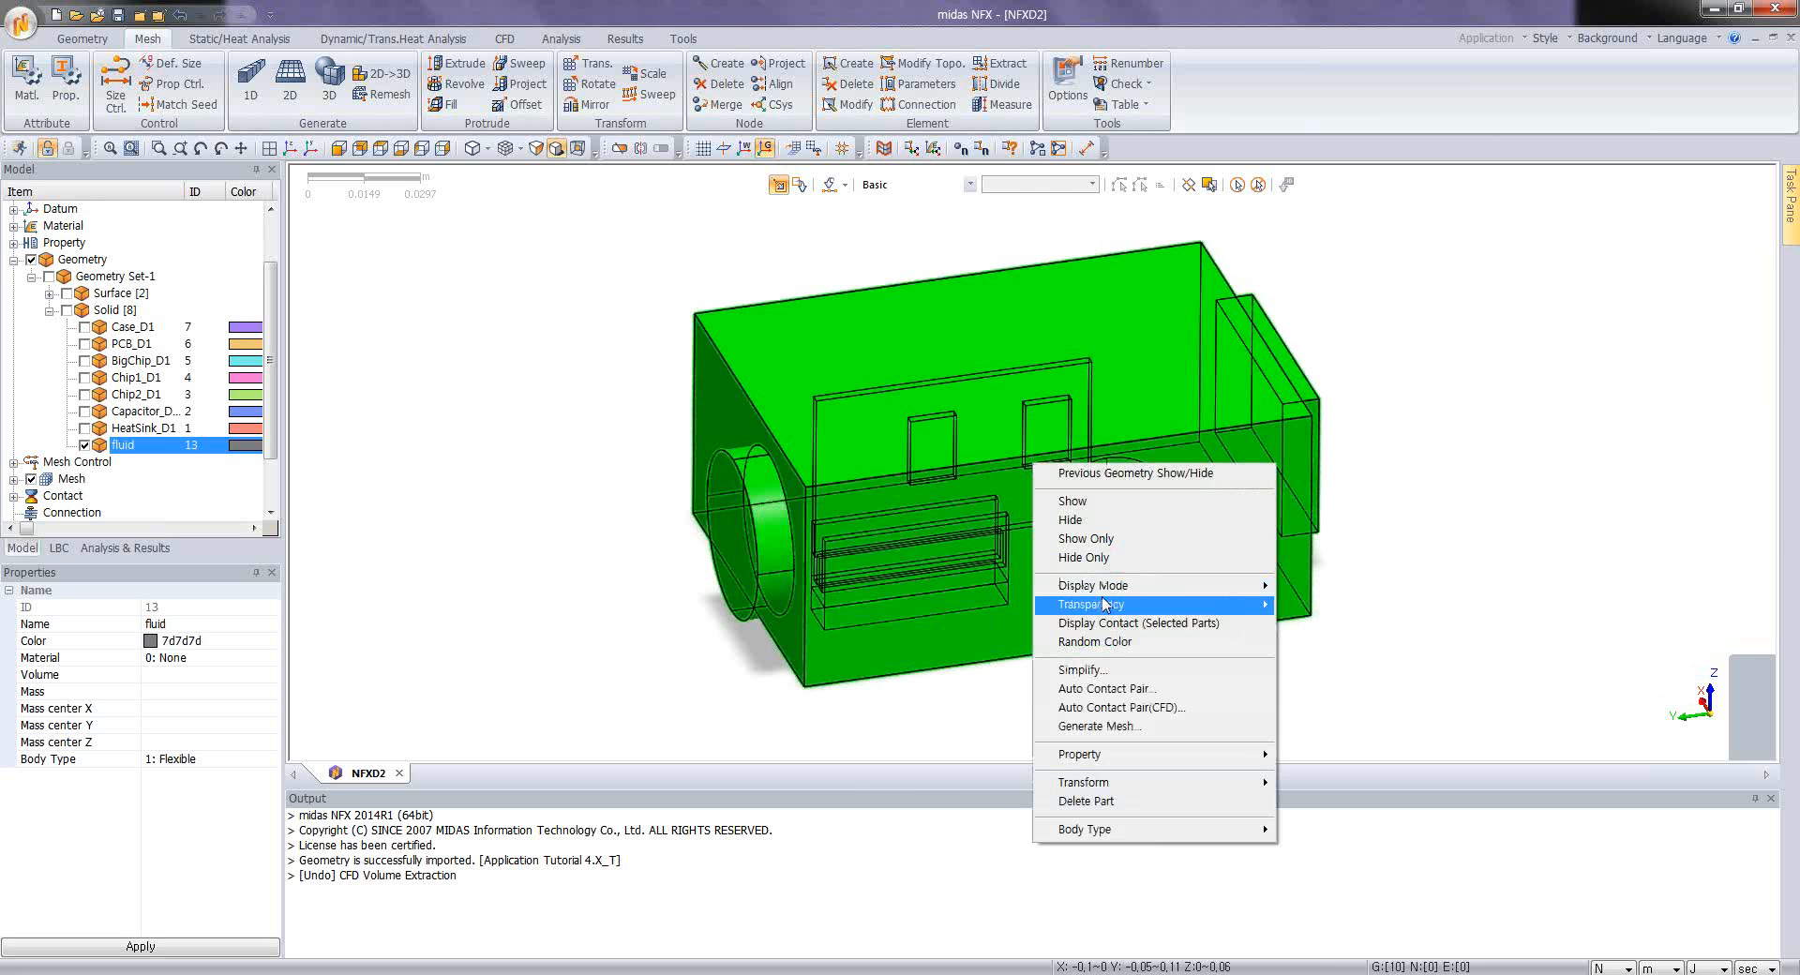
mouse_move(1092, 586)
left_click(967, 637)
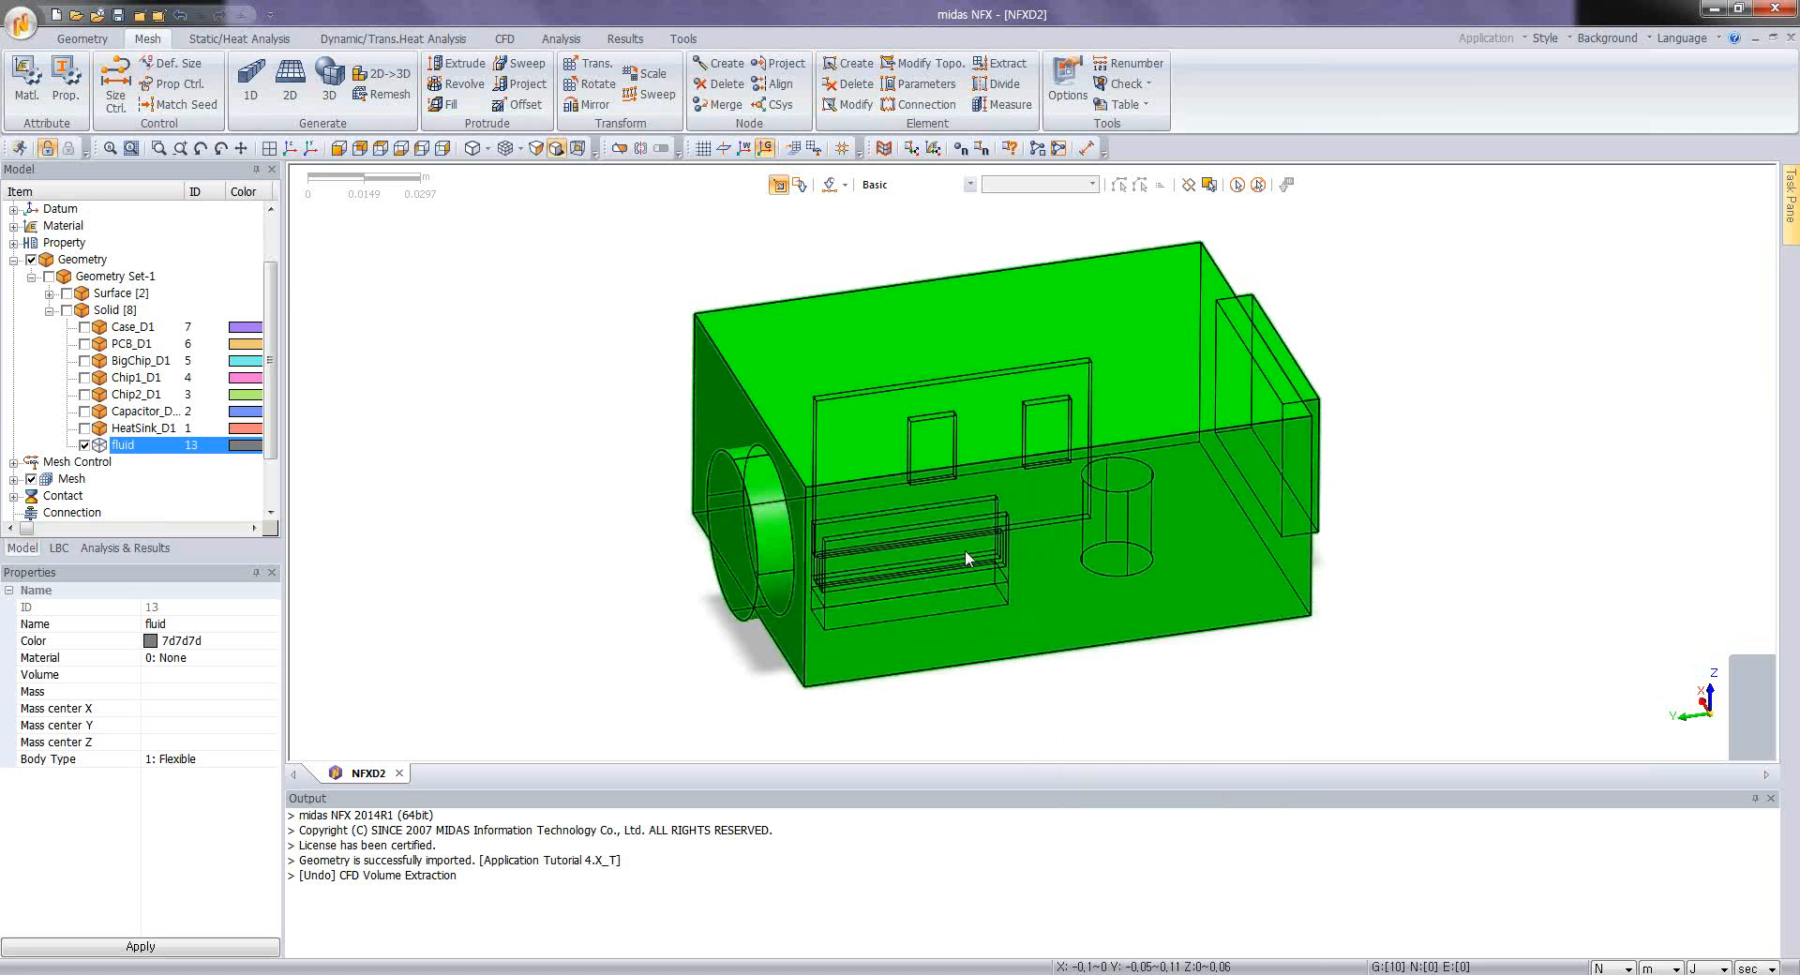
left_click(362, 517)
middle_click_drag(713, 569, 863, 515)
scroll(712, 601, "up", 3)
scroll(862, 513, "down", 2)
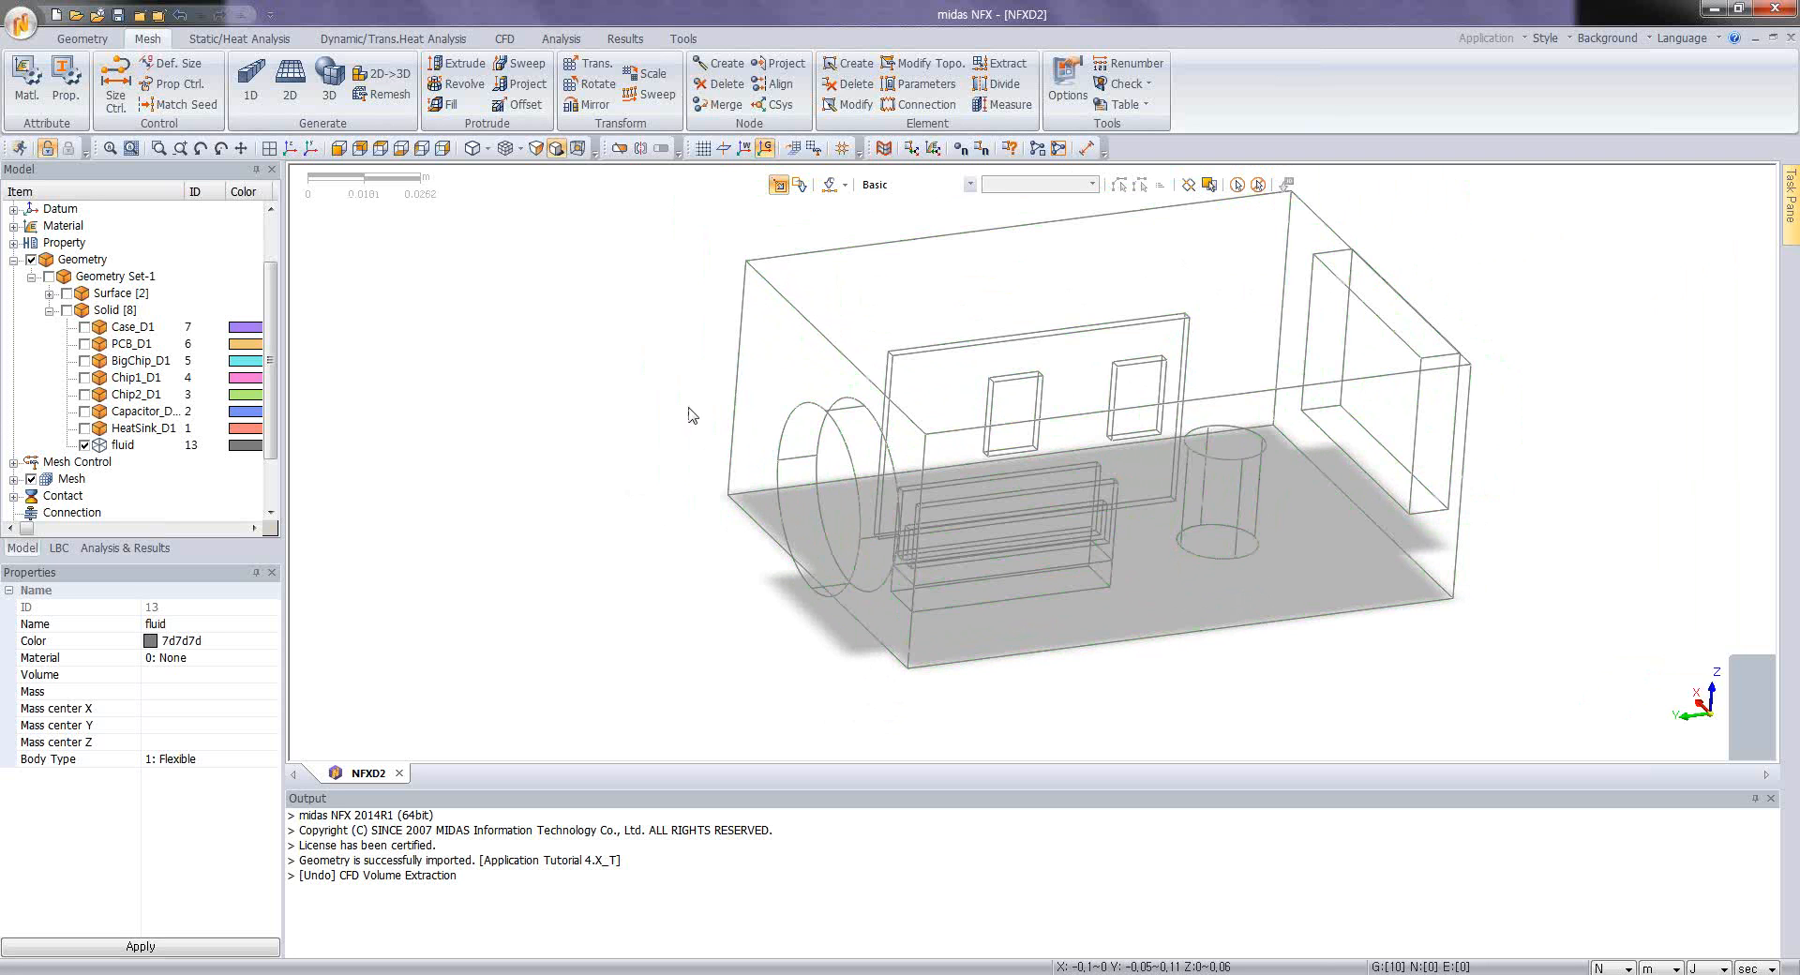
Step: Define a face inlet on the circular end face of the fluid volume with a normal velocity of 4 m/sec
left_click(511, 39)
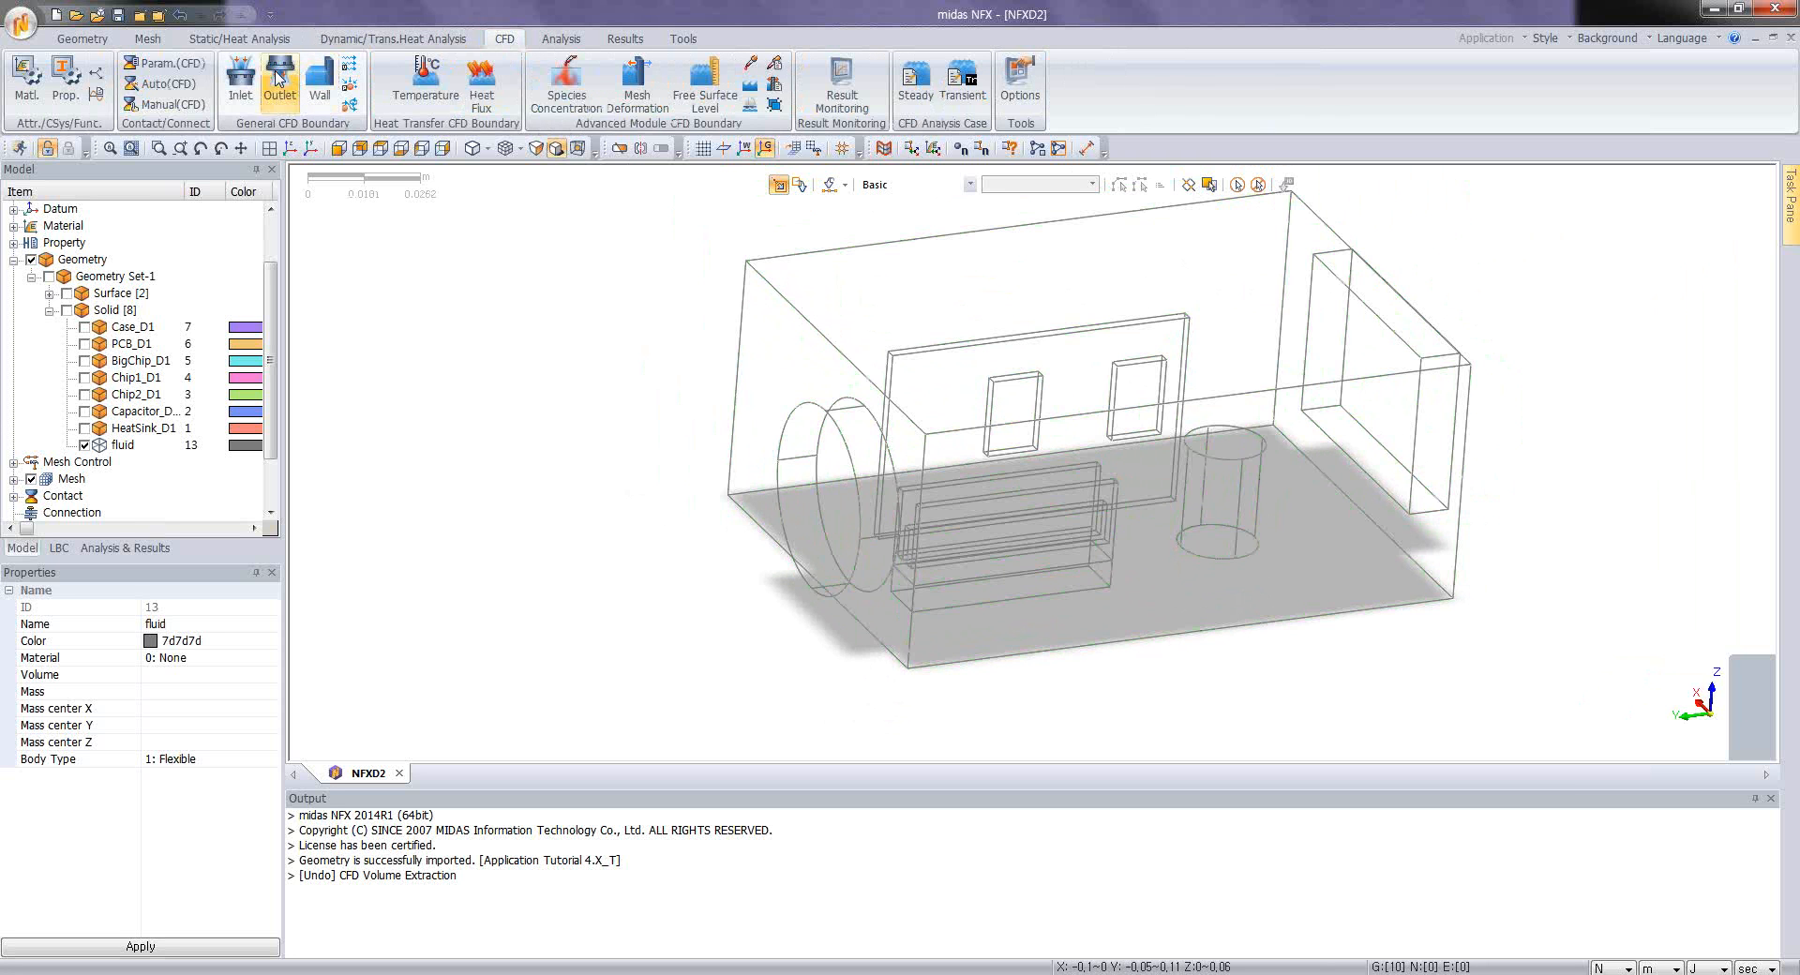
left_click(241, 80)
left_click_drag(184, 266, 460, 271)
left_click(428, 353)
left_click(422, 380)
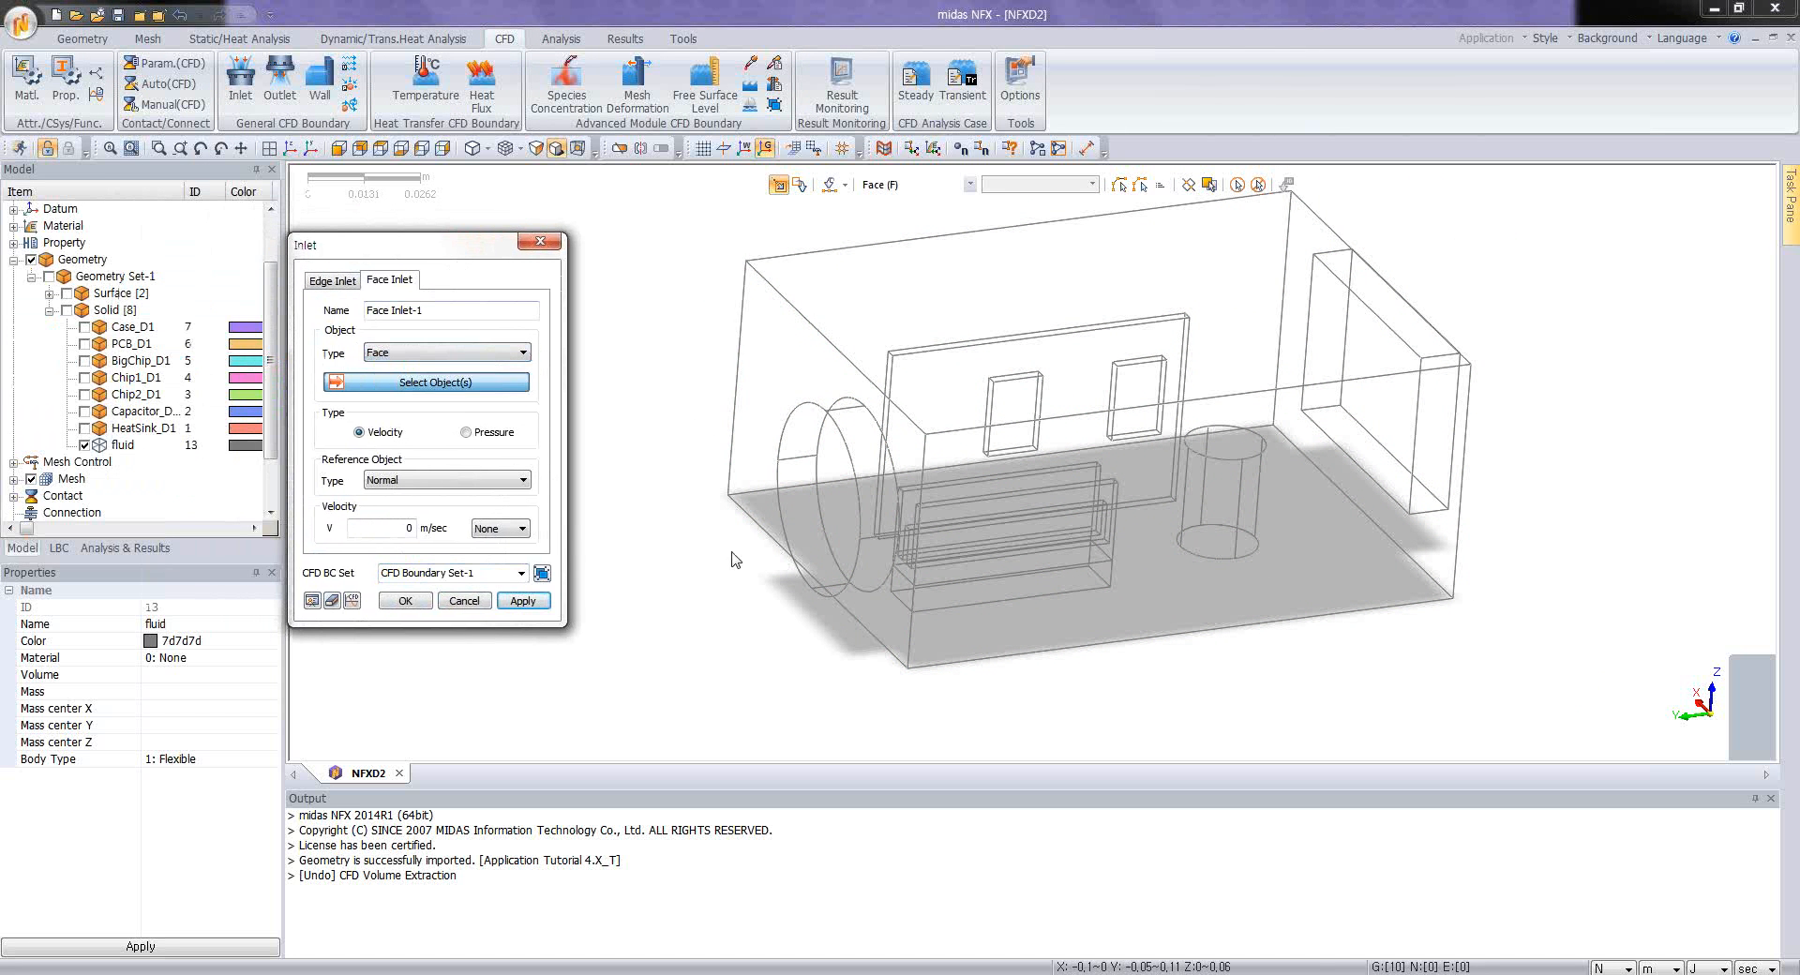
left_click(790, 509)
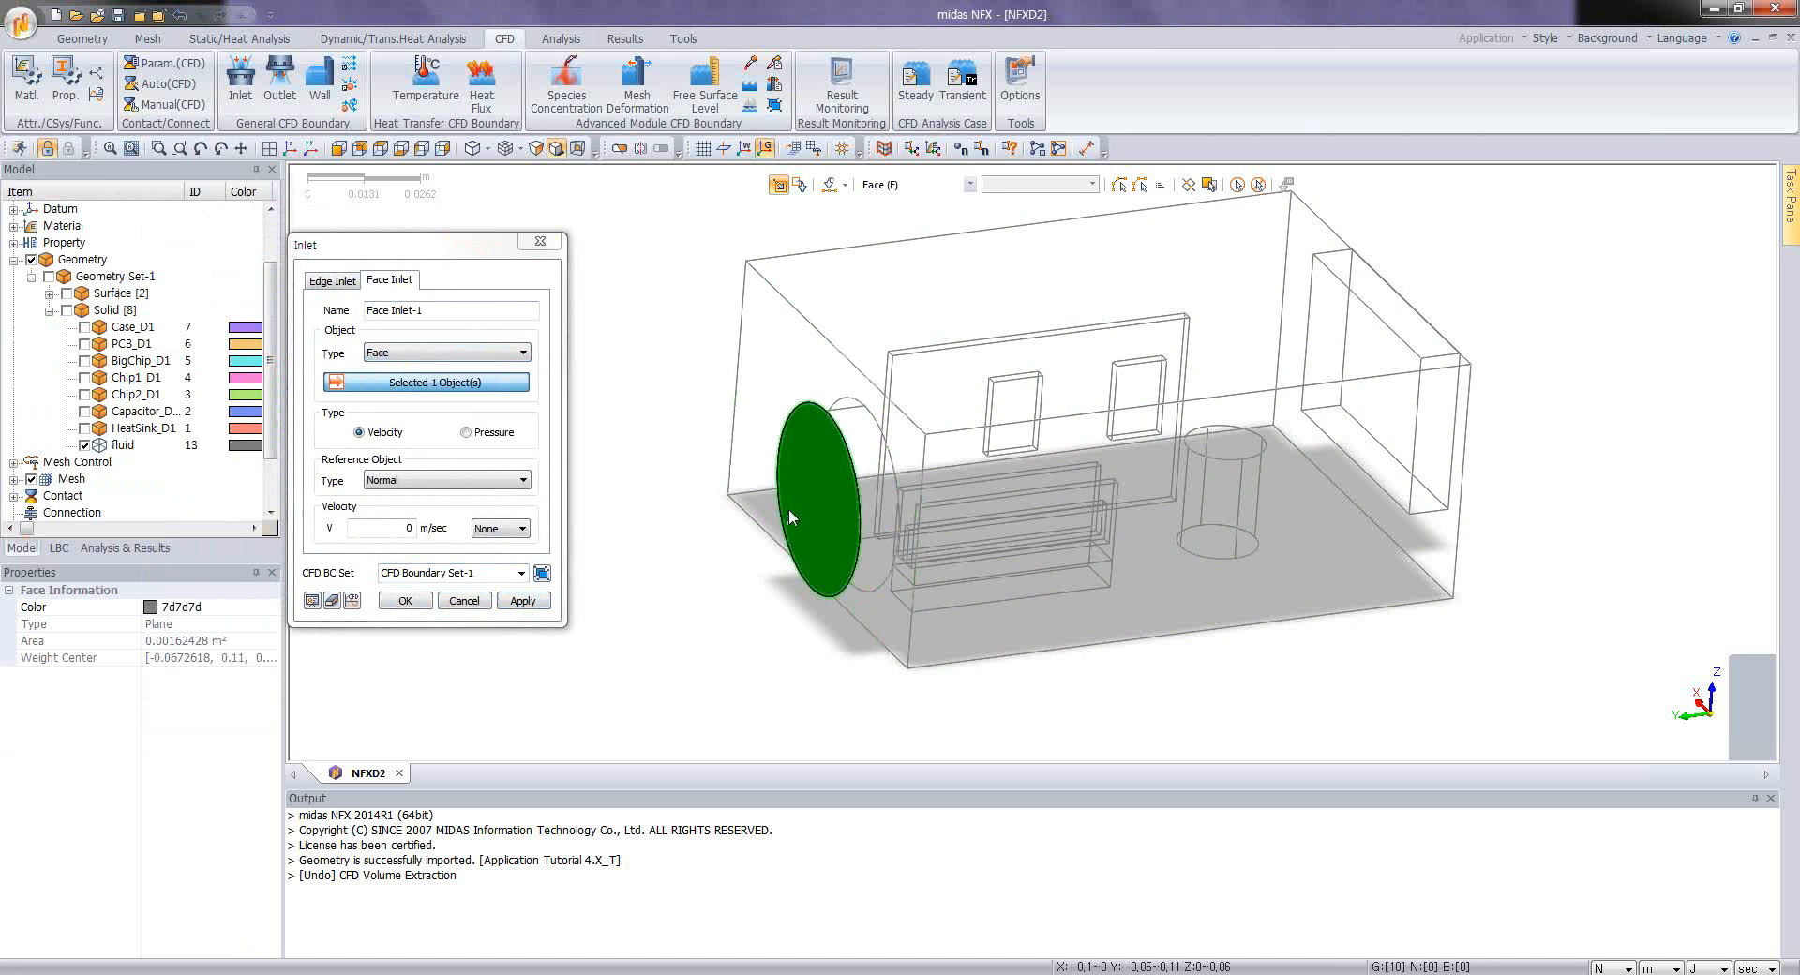
left_click(391, 528)
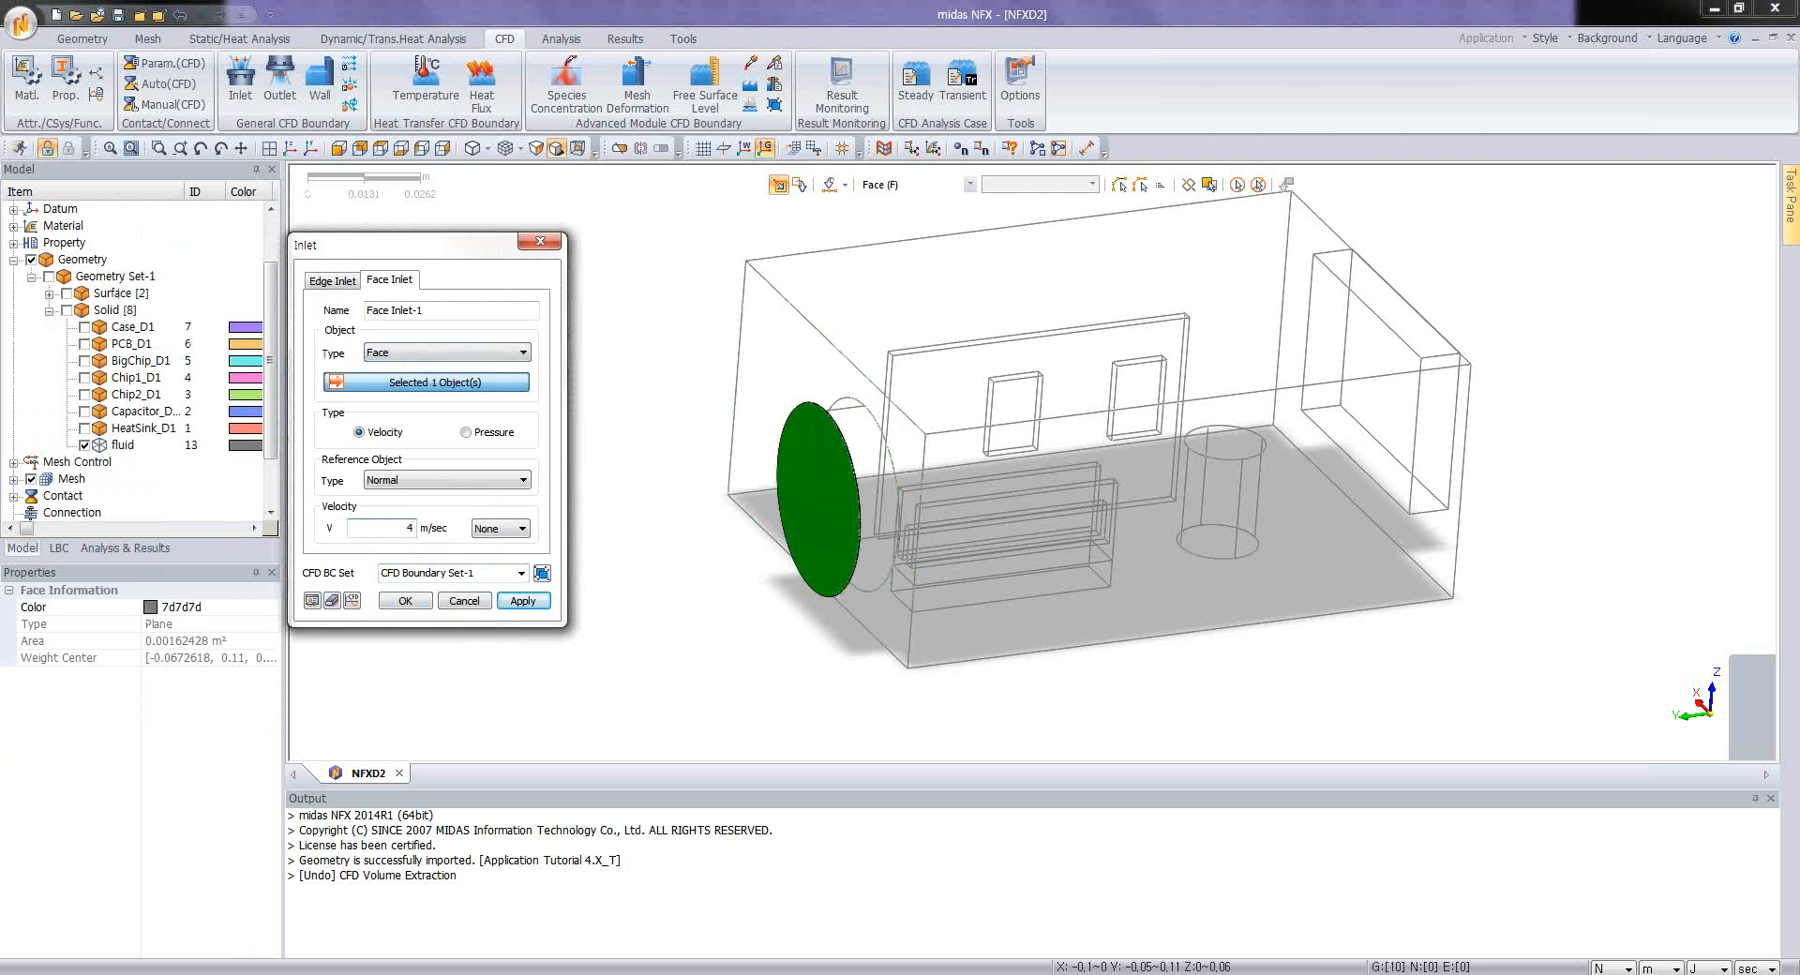
type("4")
left_click(405, 600)
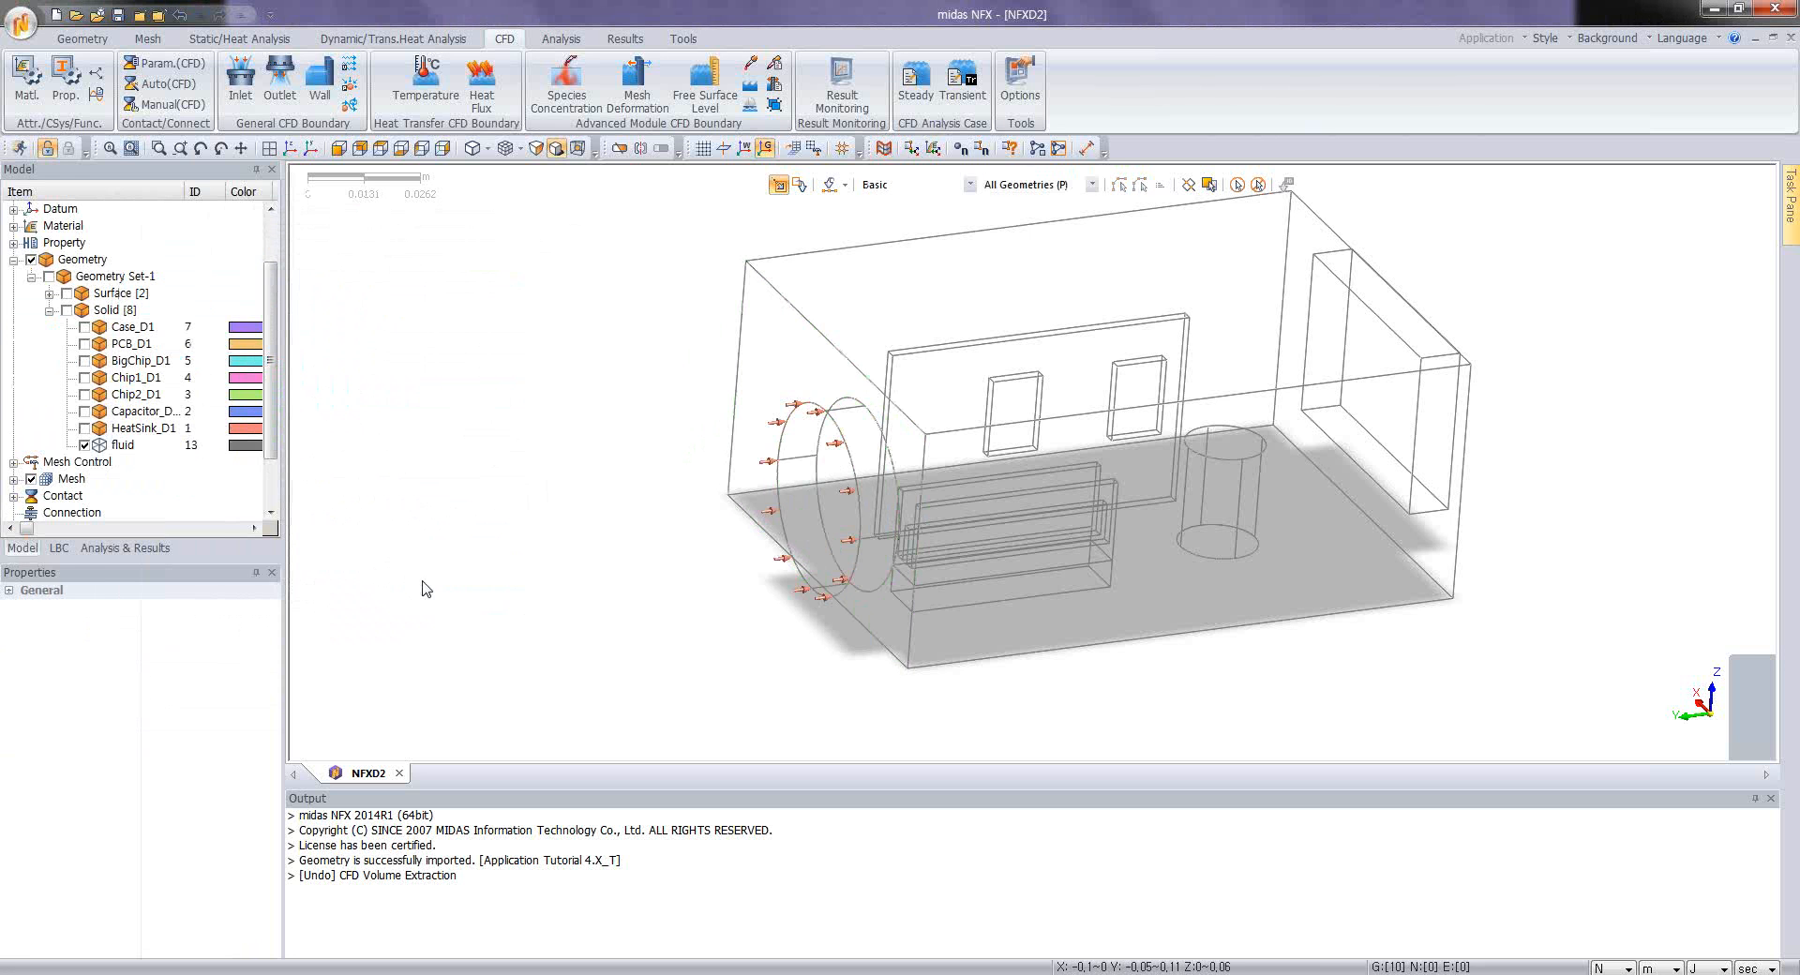
Step: Define a pressure face outlet of 0 N/m² on the rectangular end face opposite the inlet
middle_click_drag(1171, 540, 987, 530)
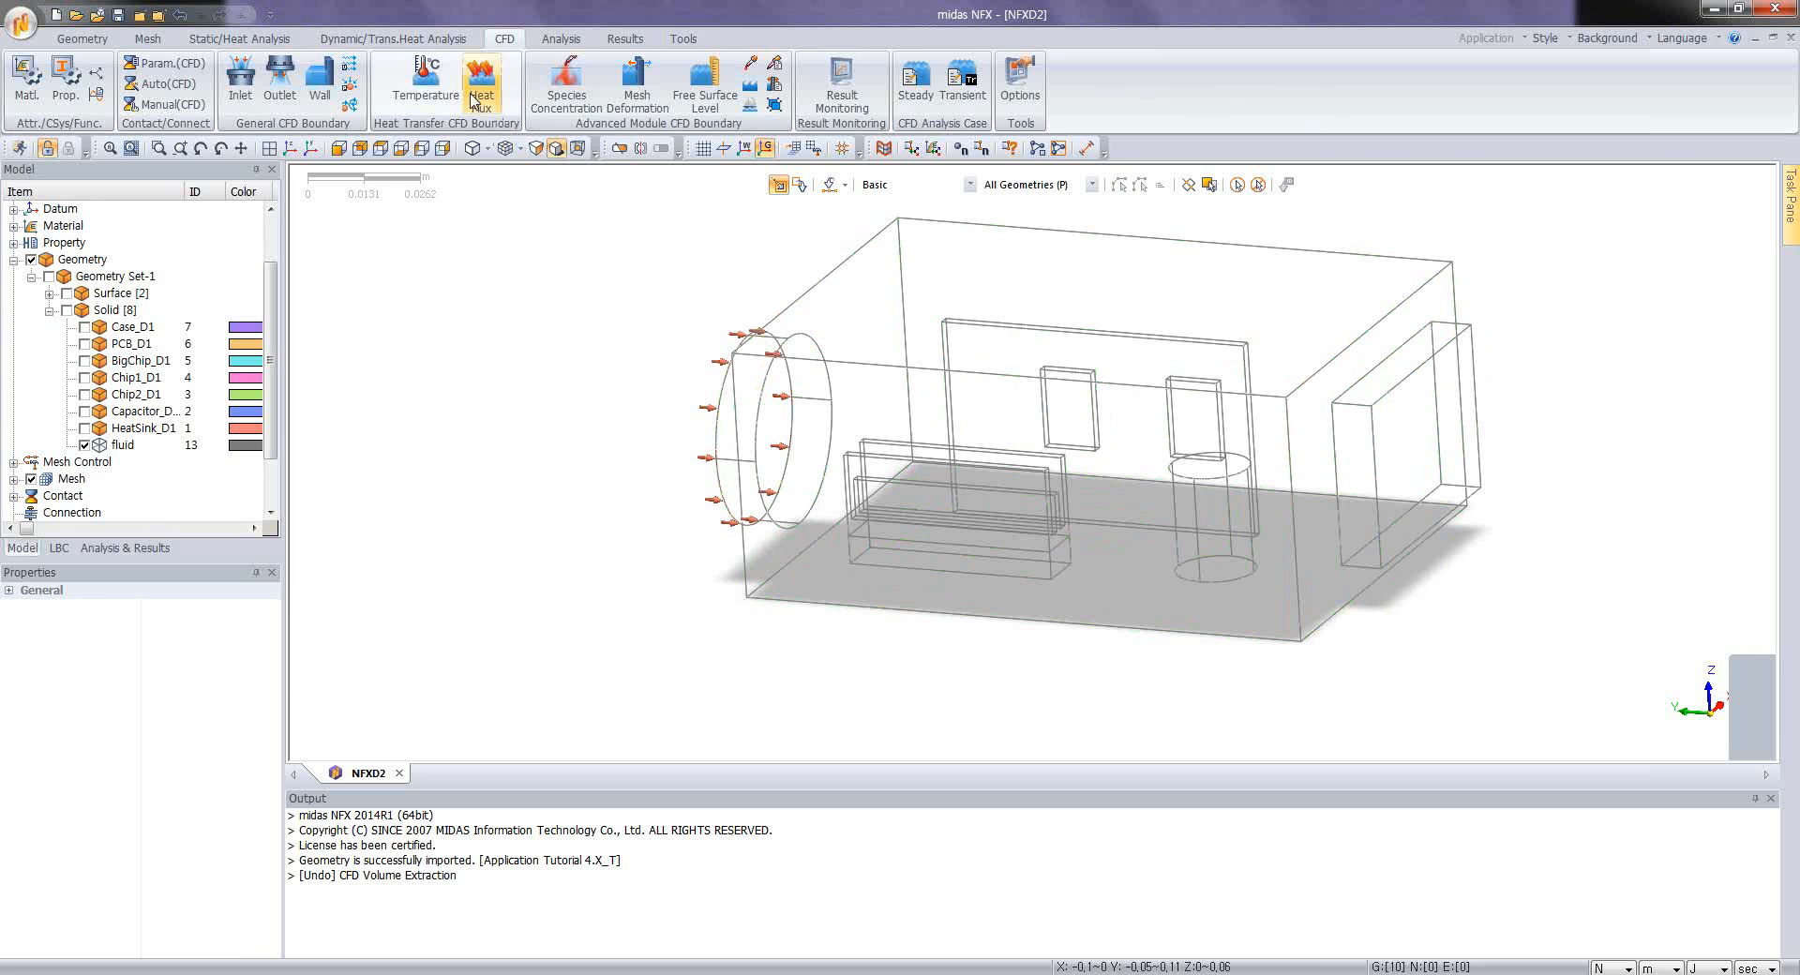
left_click(296, 99)
left_click(117, 280)
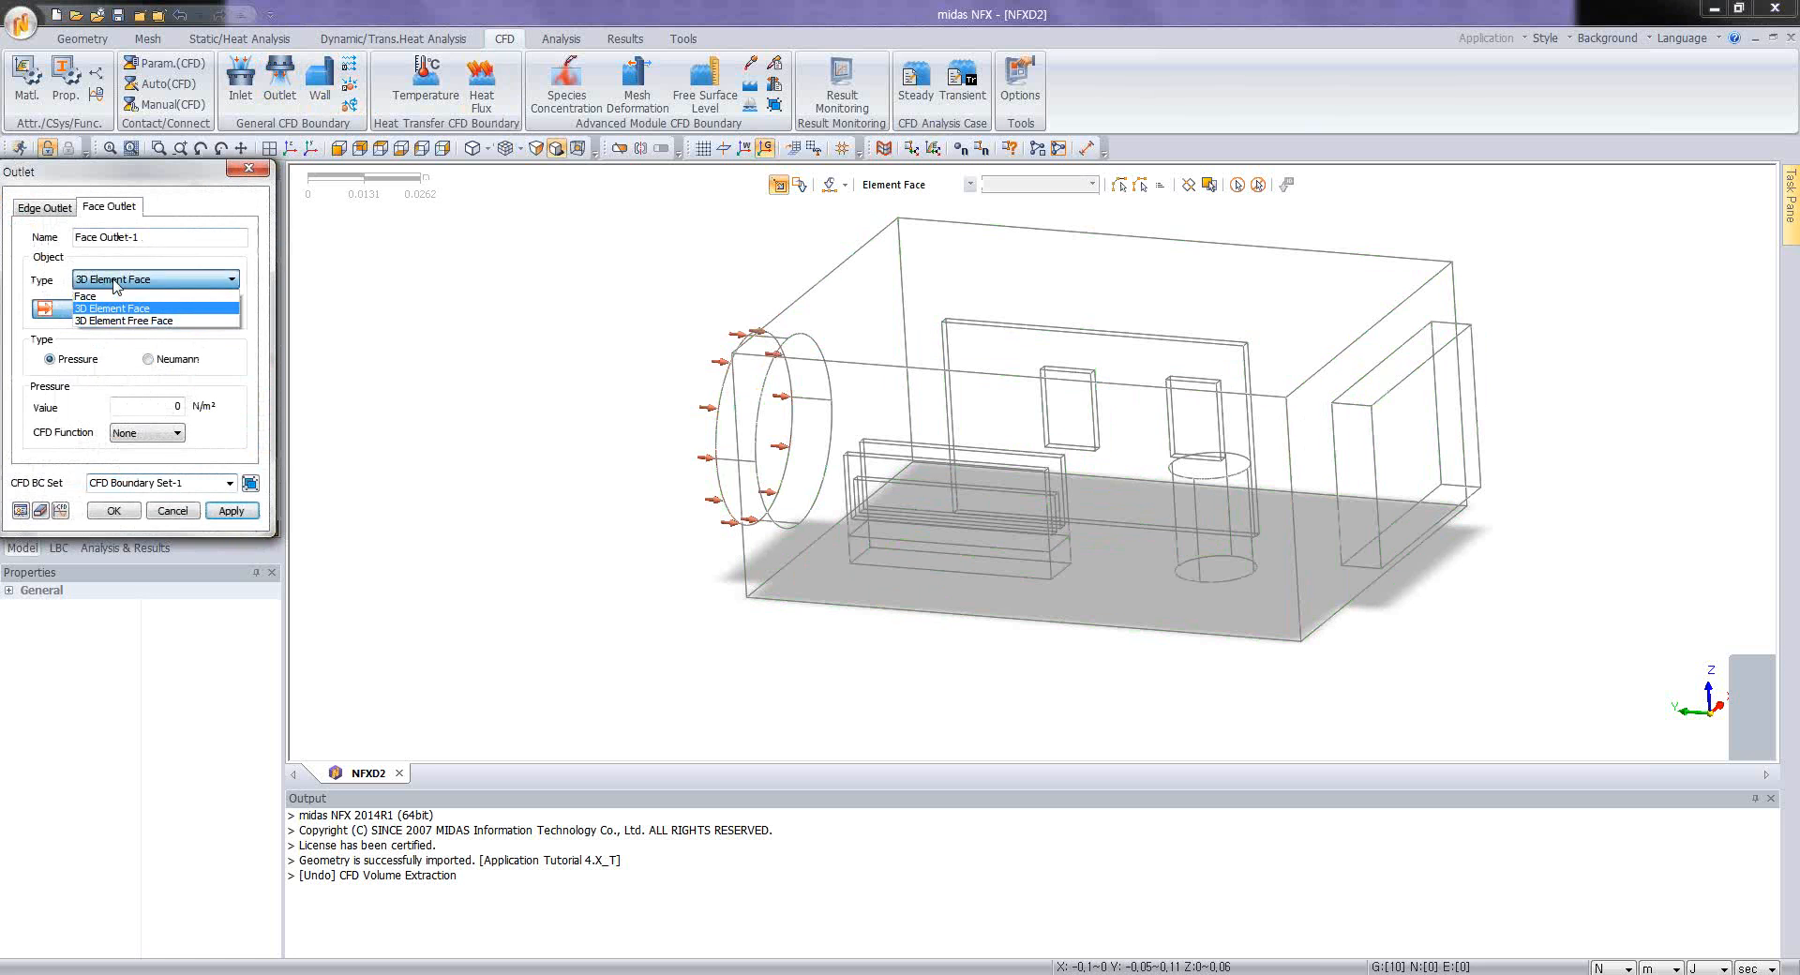
left_click(117, 296)
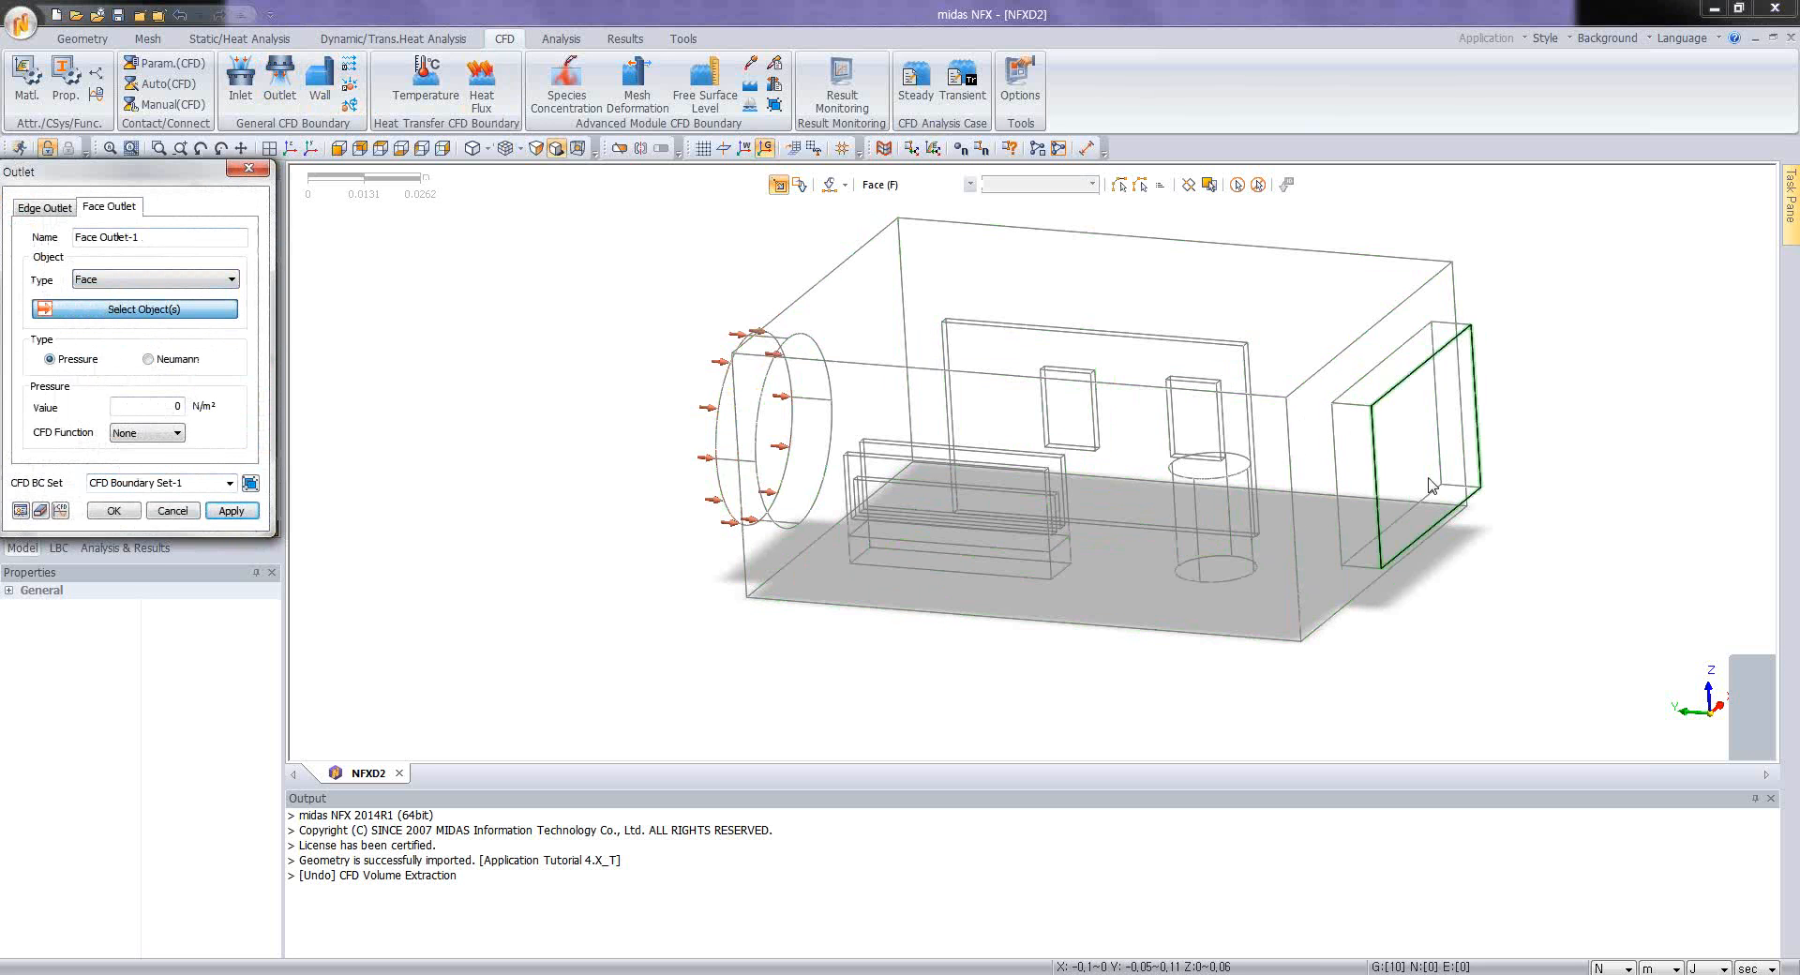
left_click(1332, 512)
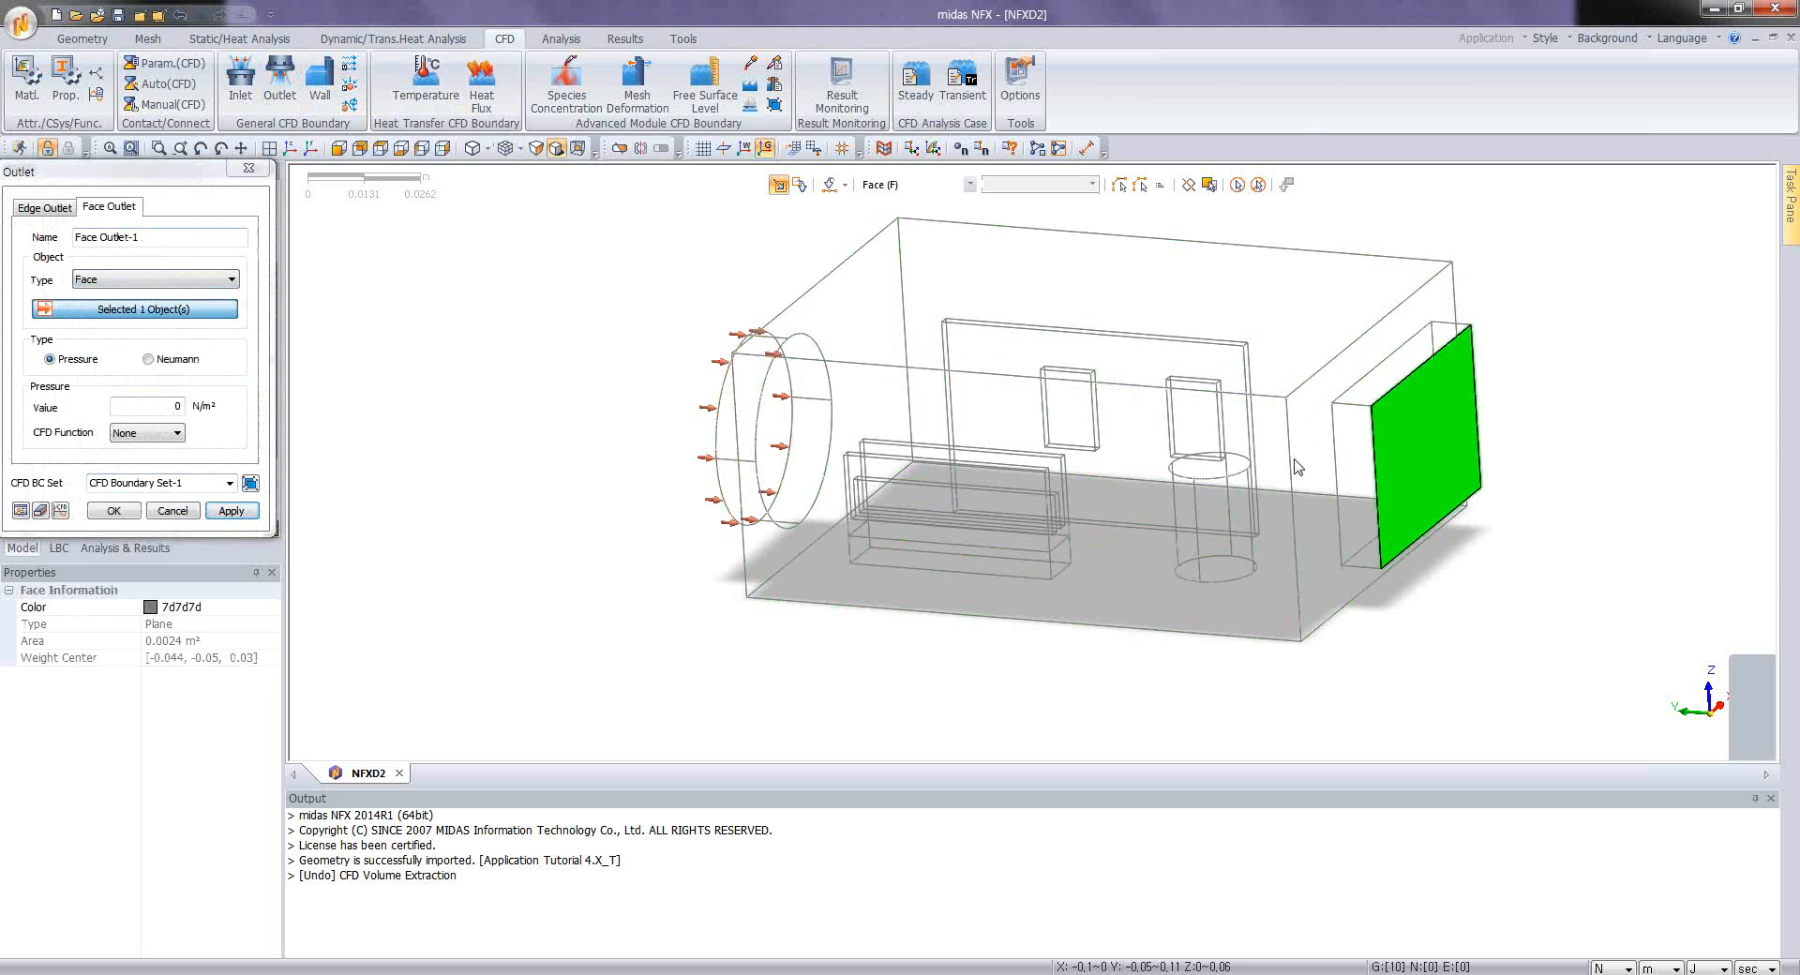
left_click(113, 511)
Step: Start a face wall boundary on all faces of the fluid volume except the circular inlet and rectangular outlet faces
middle_click_drag(831, 546, 909, 313)
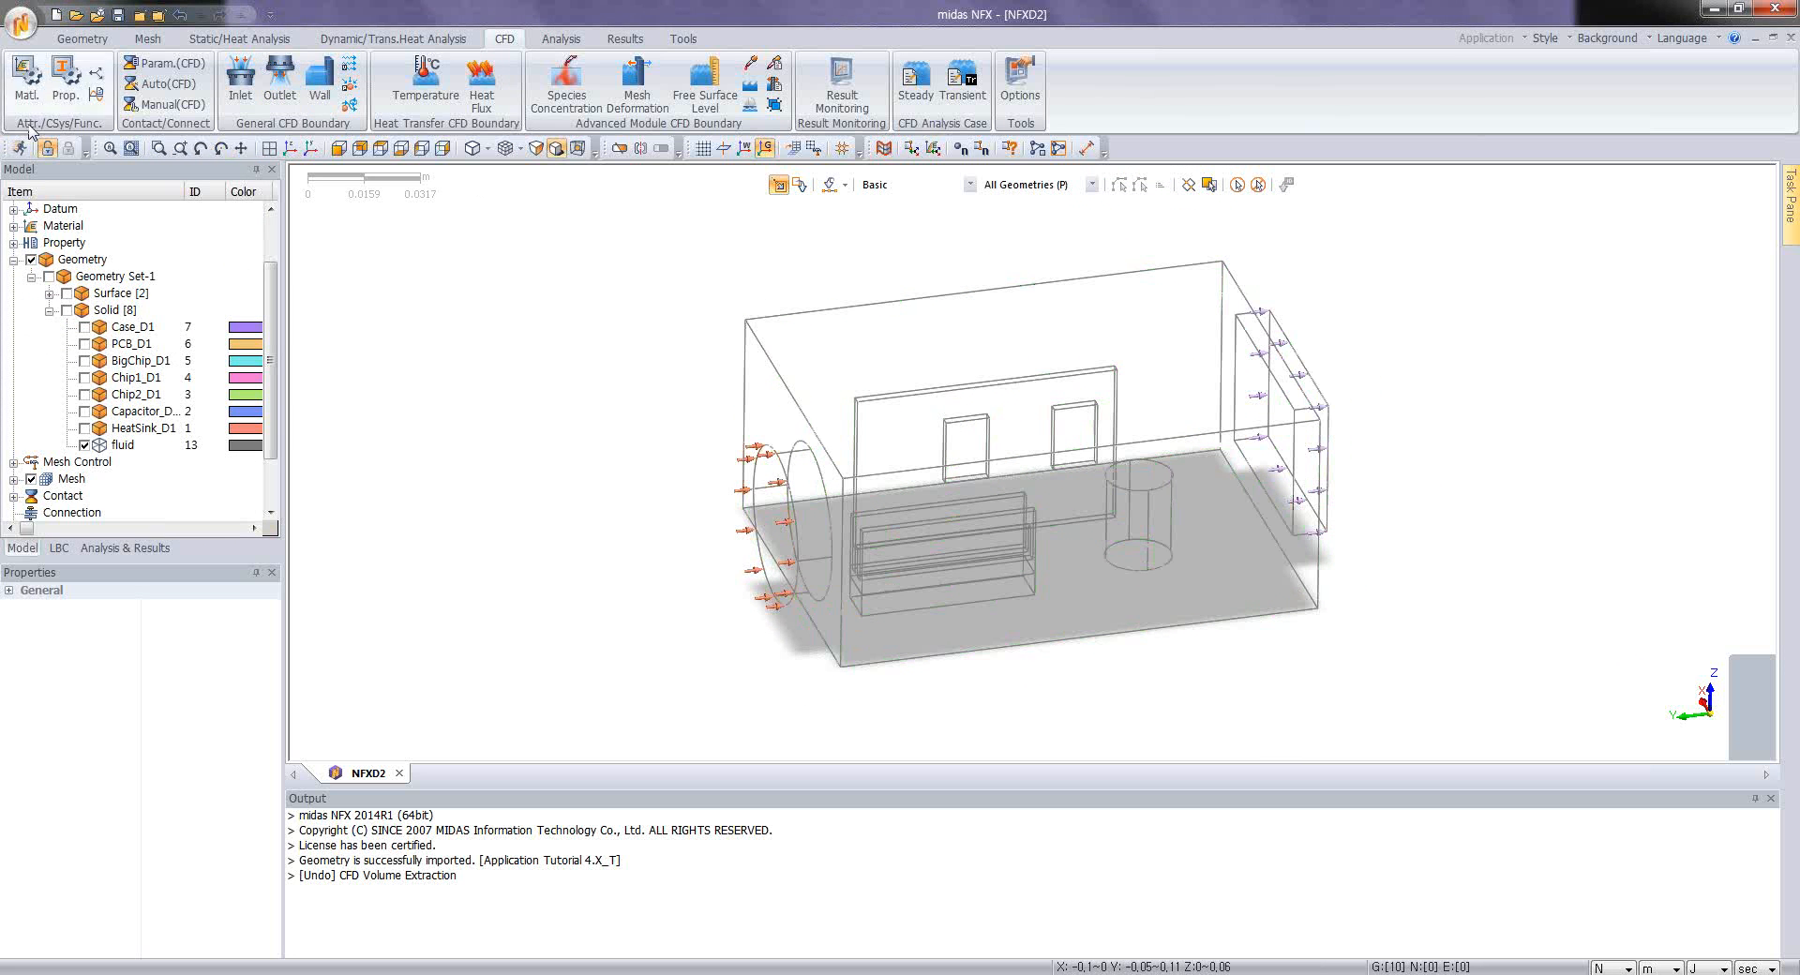
left_click(319, 84)
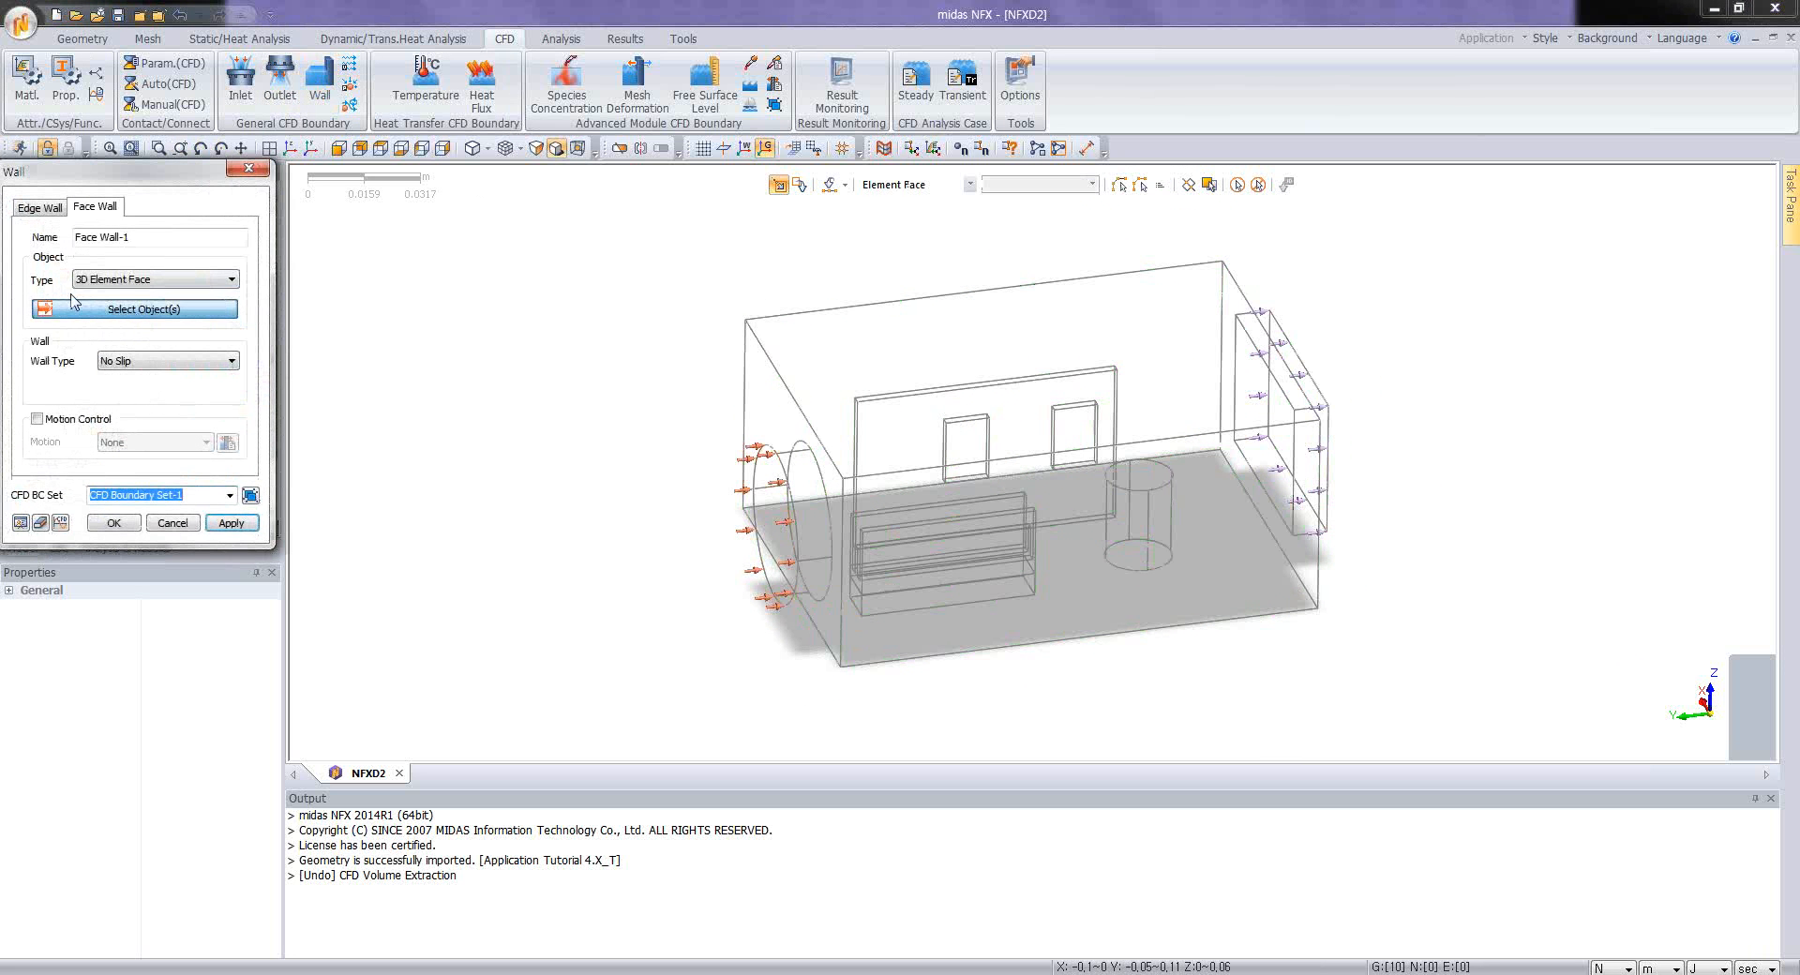
left_click(154, 278)
left_click(141, 288)
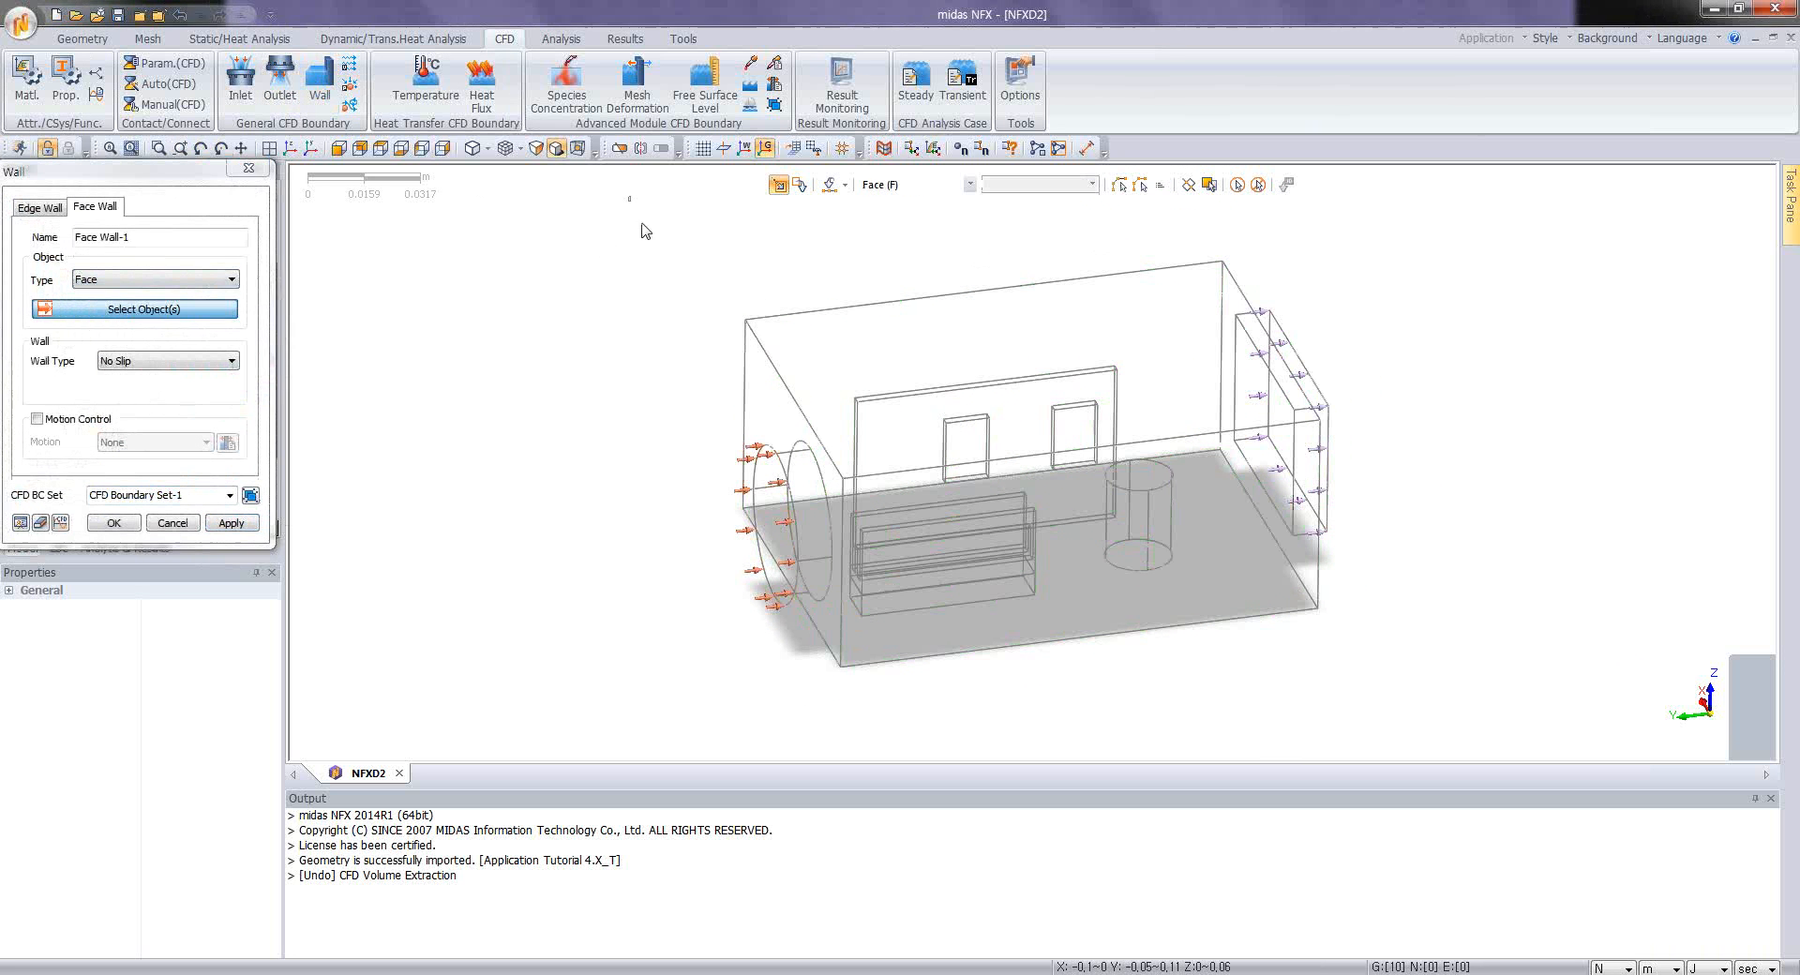
left_click_drag(628, 195, 1530, 779)
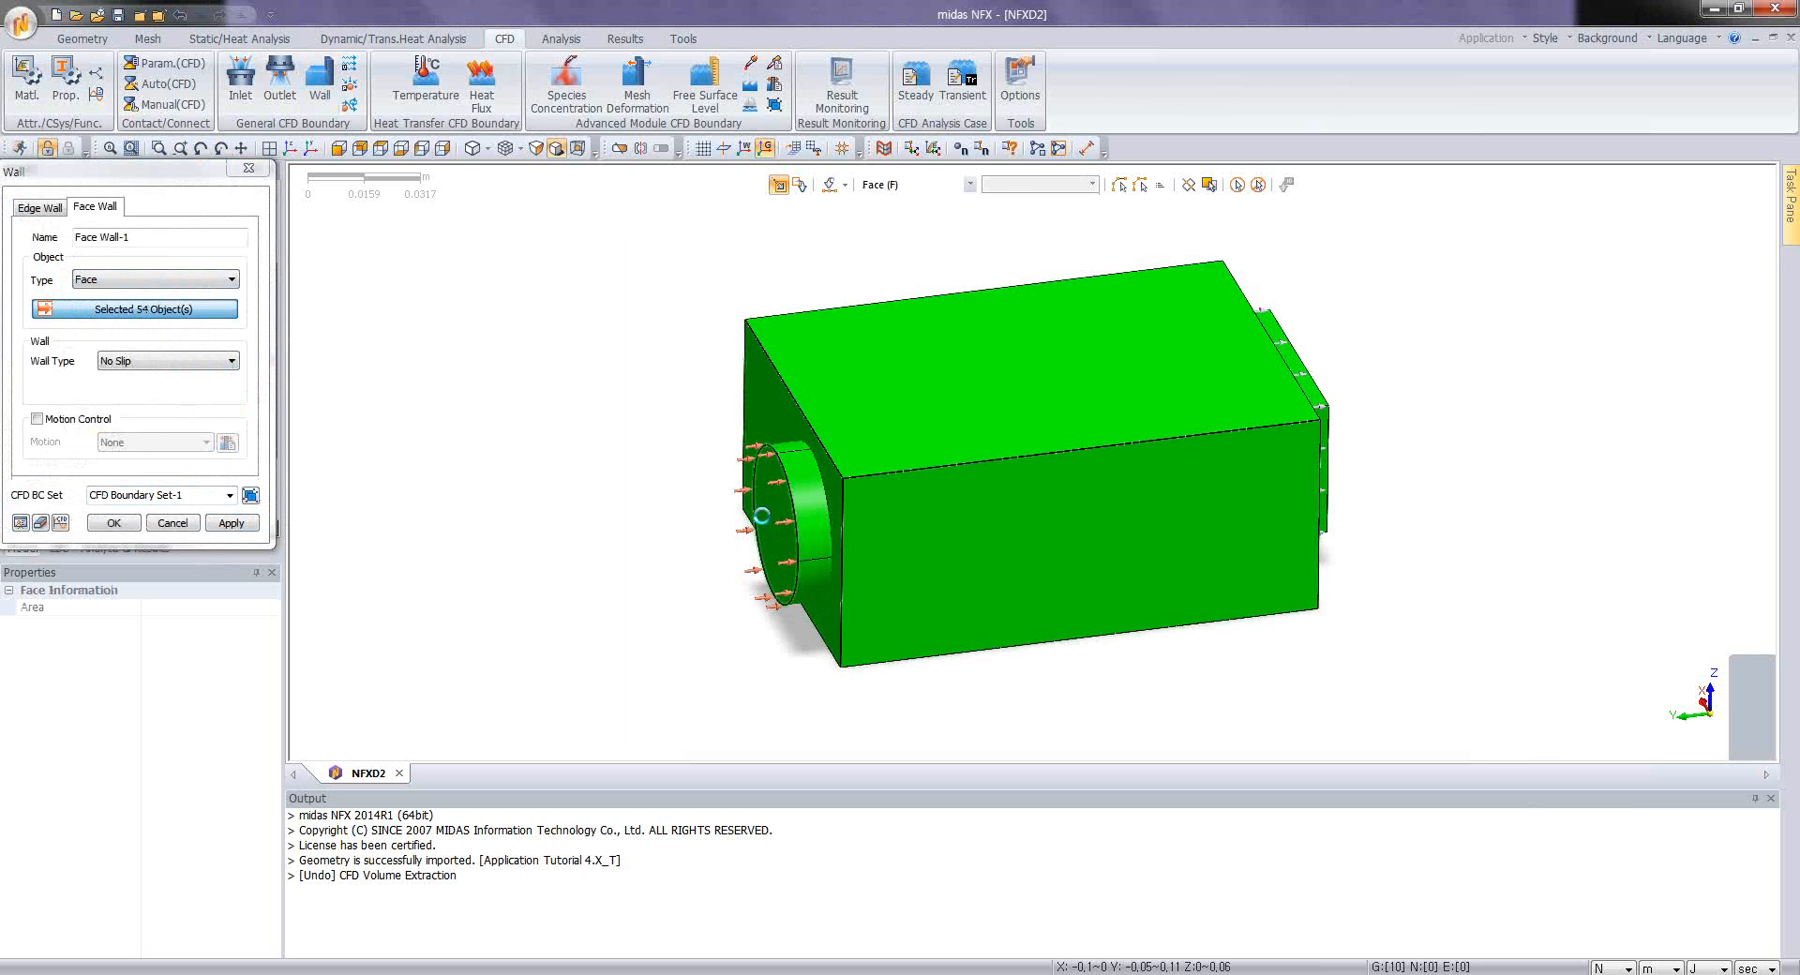
left_click(761, 516)
middle_click_drag(1163, 526, 989, 464)
left_click(1292, 486)
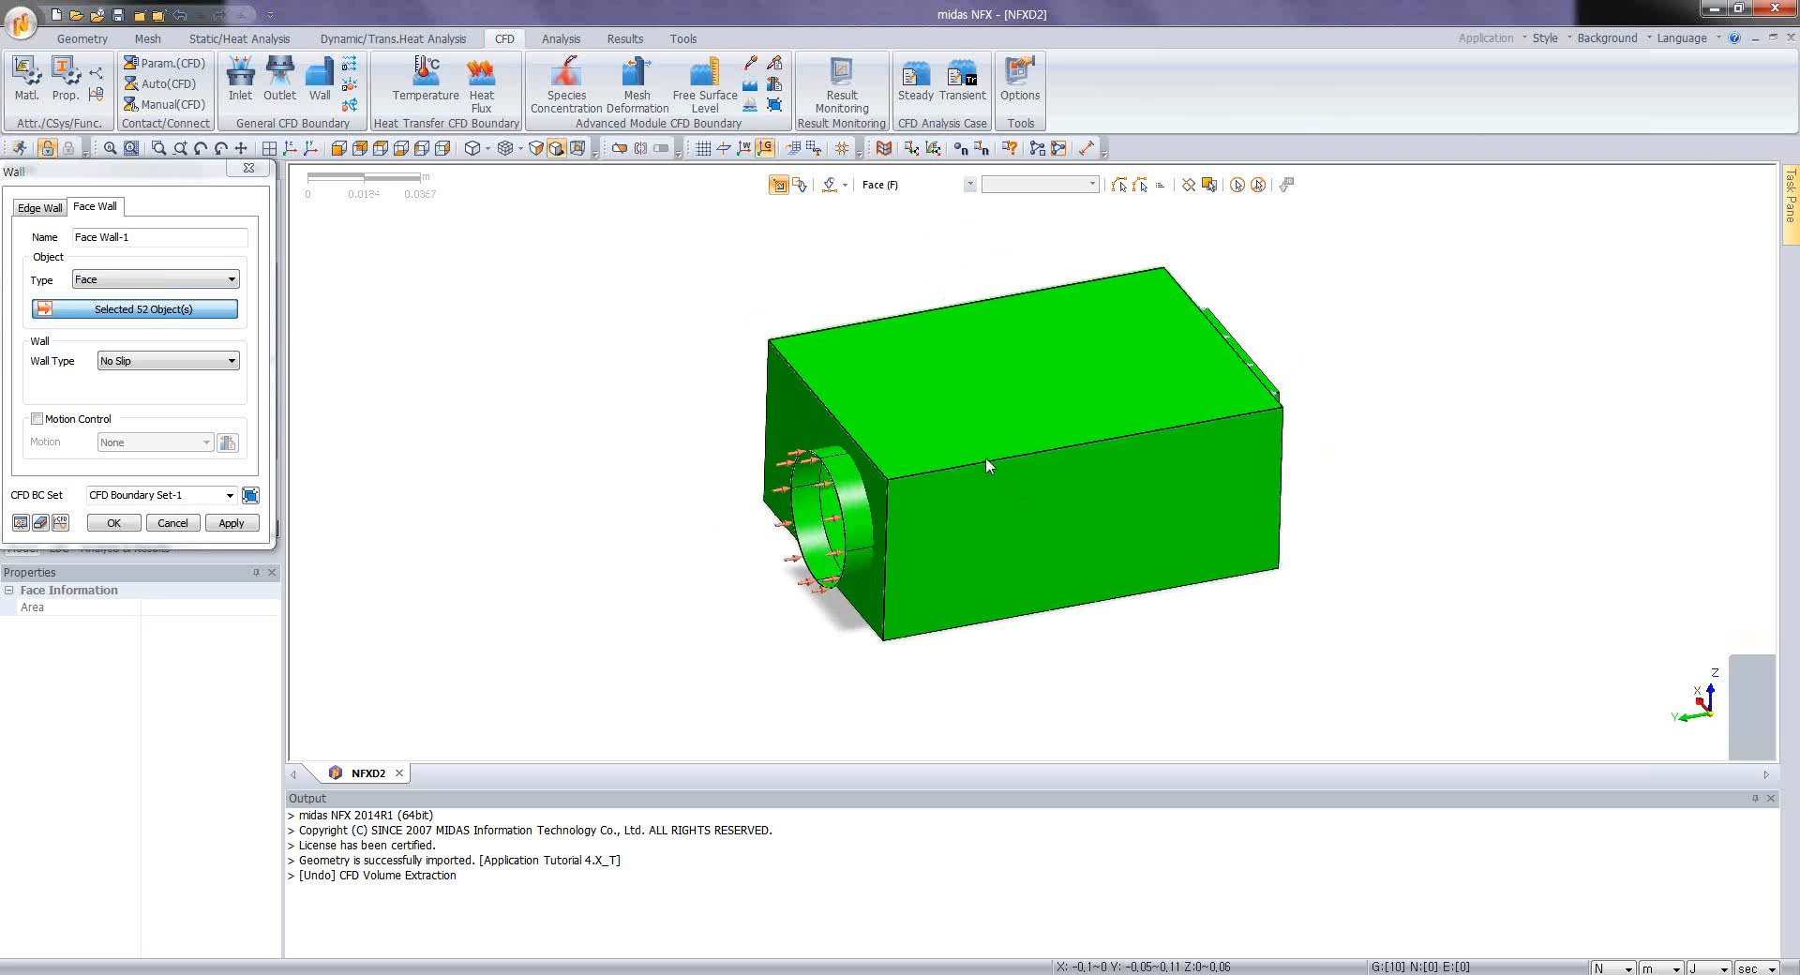
scroll(988, 464, "up", 4)
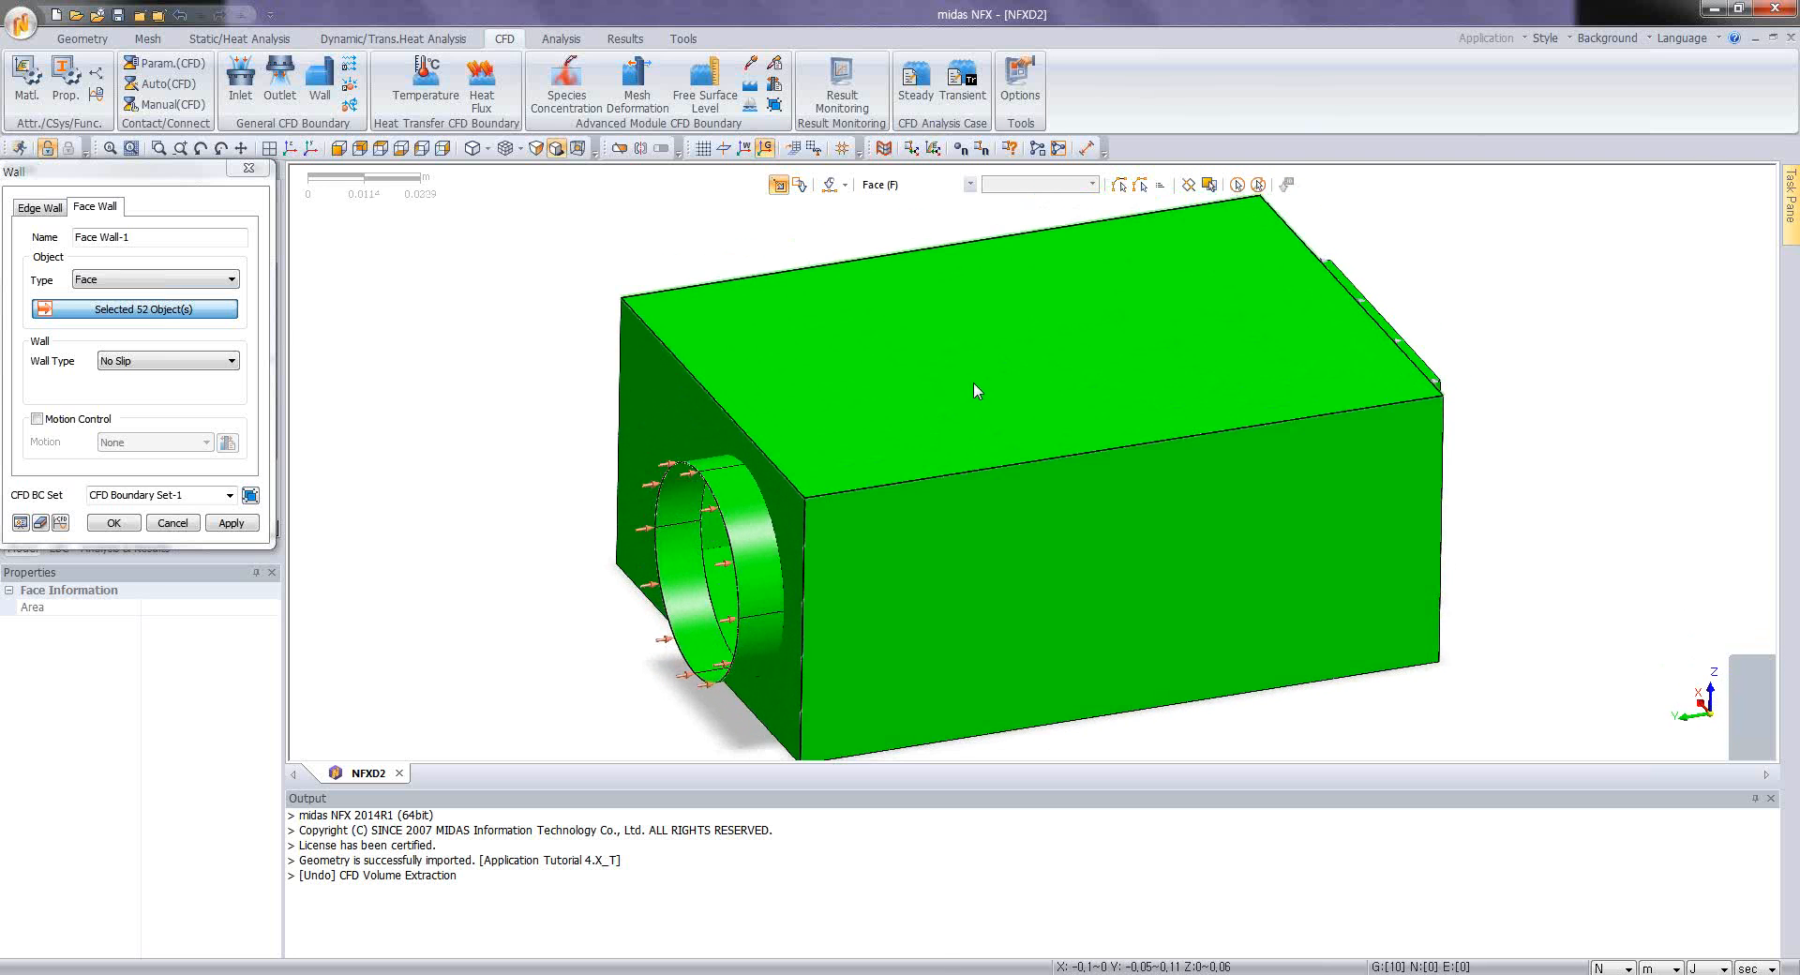
scroll(908, 408, "down", 1)
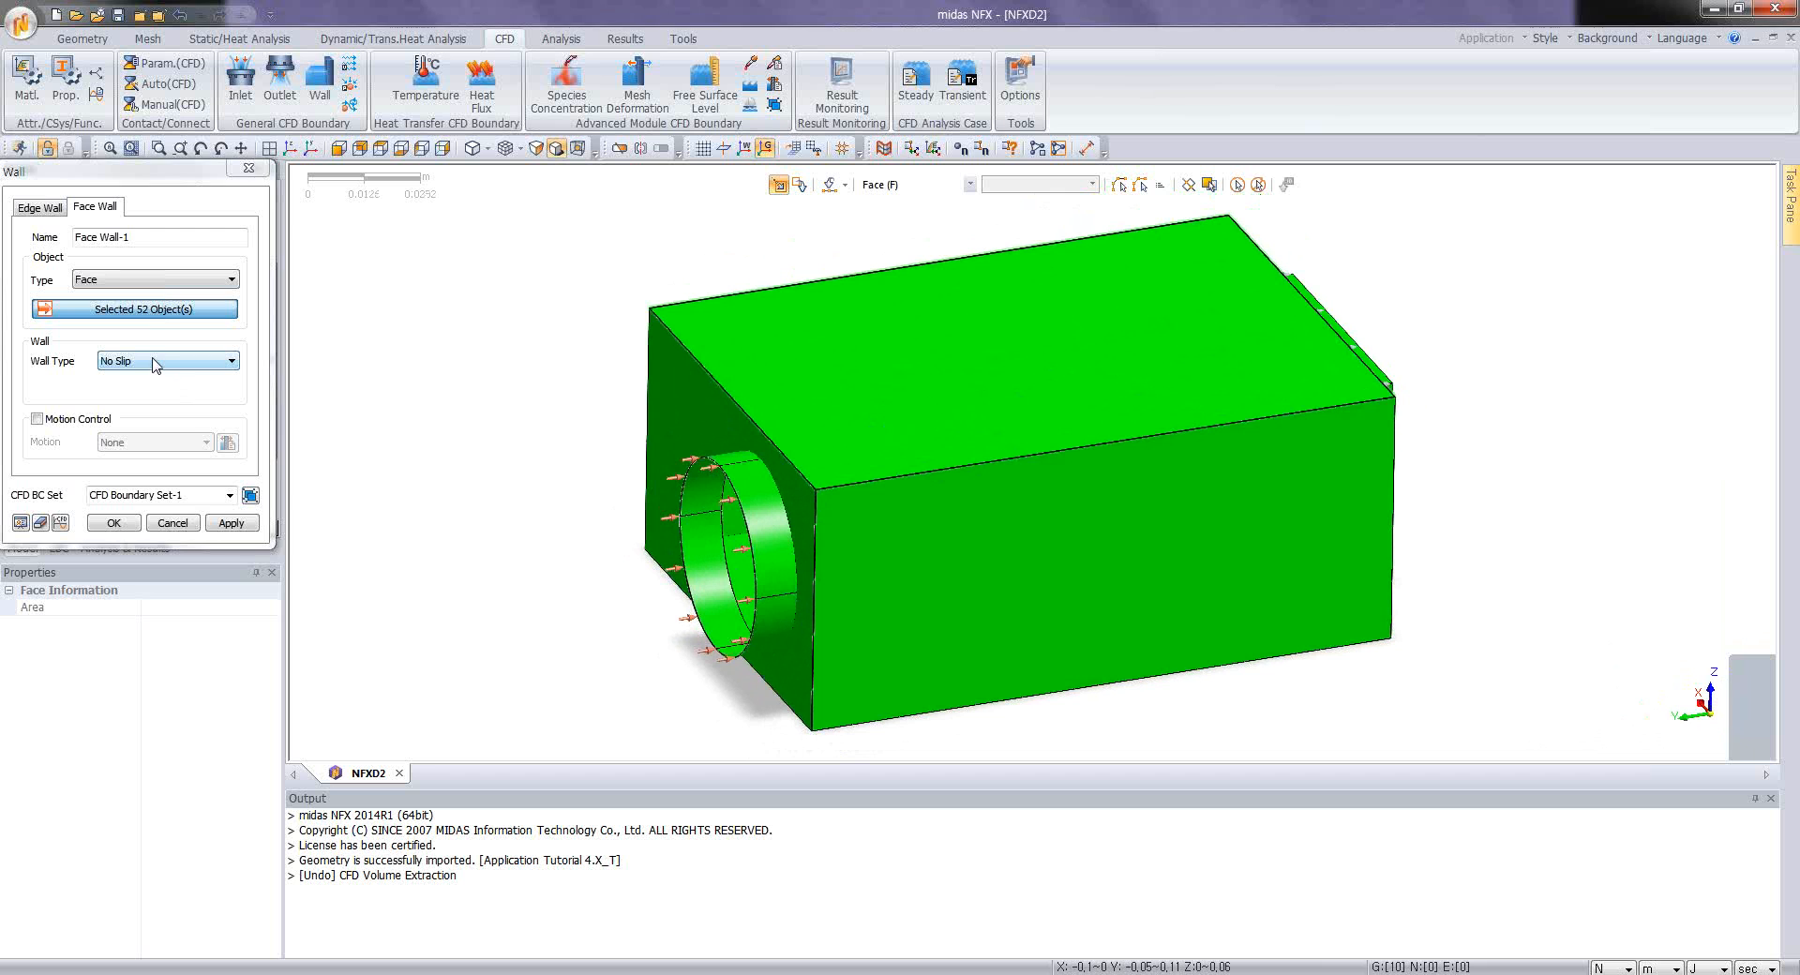
Step: Set the wall type to Wall Distance Applied with a distance of 0.0003333 m and create the wall boundary
left_click(155, 363)
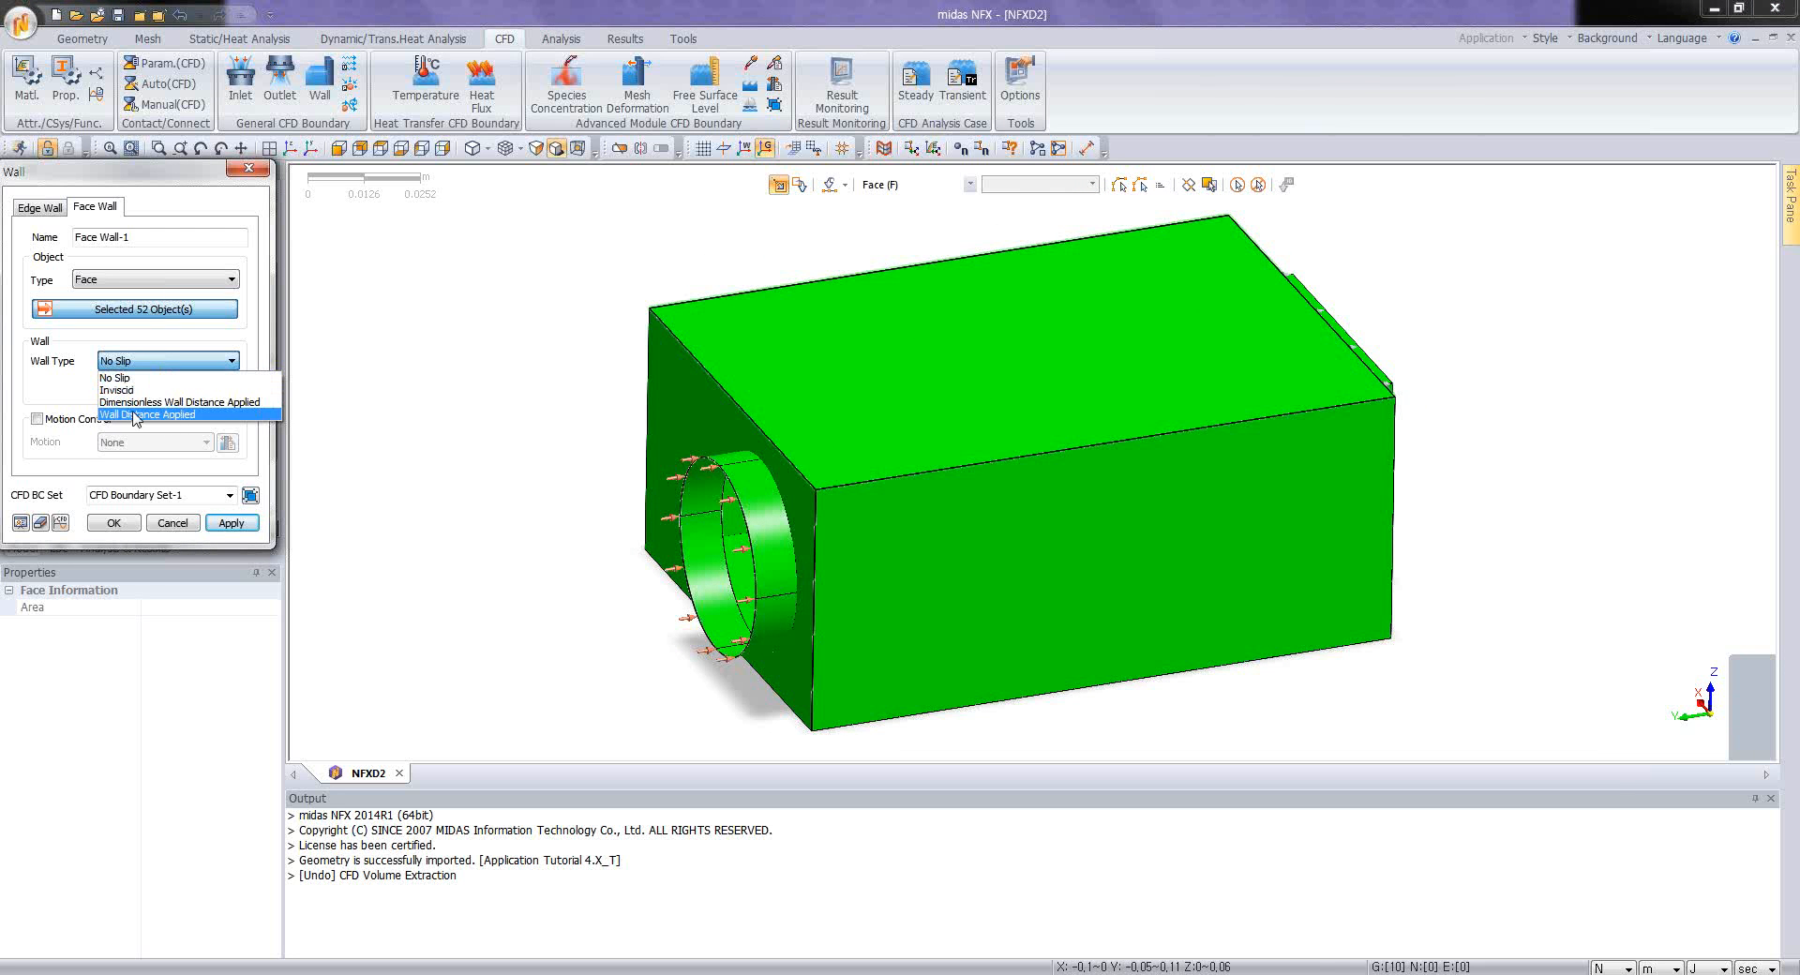
left_click(143, 402)
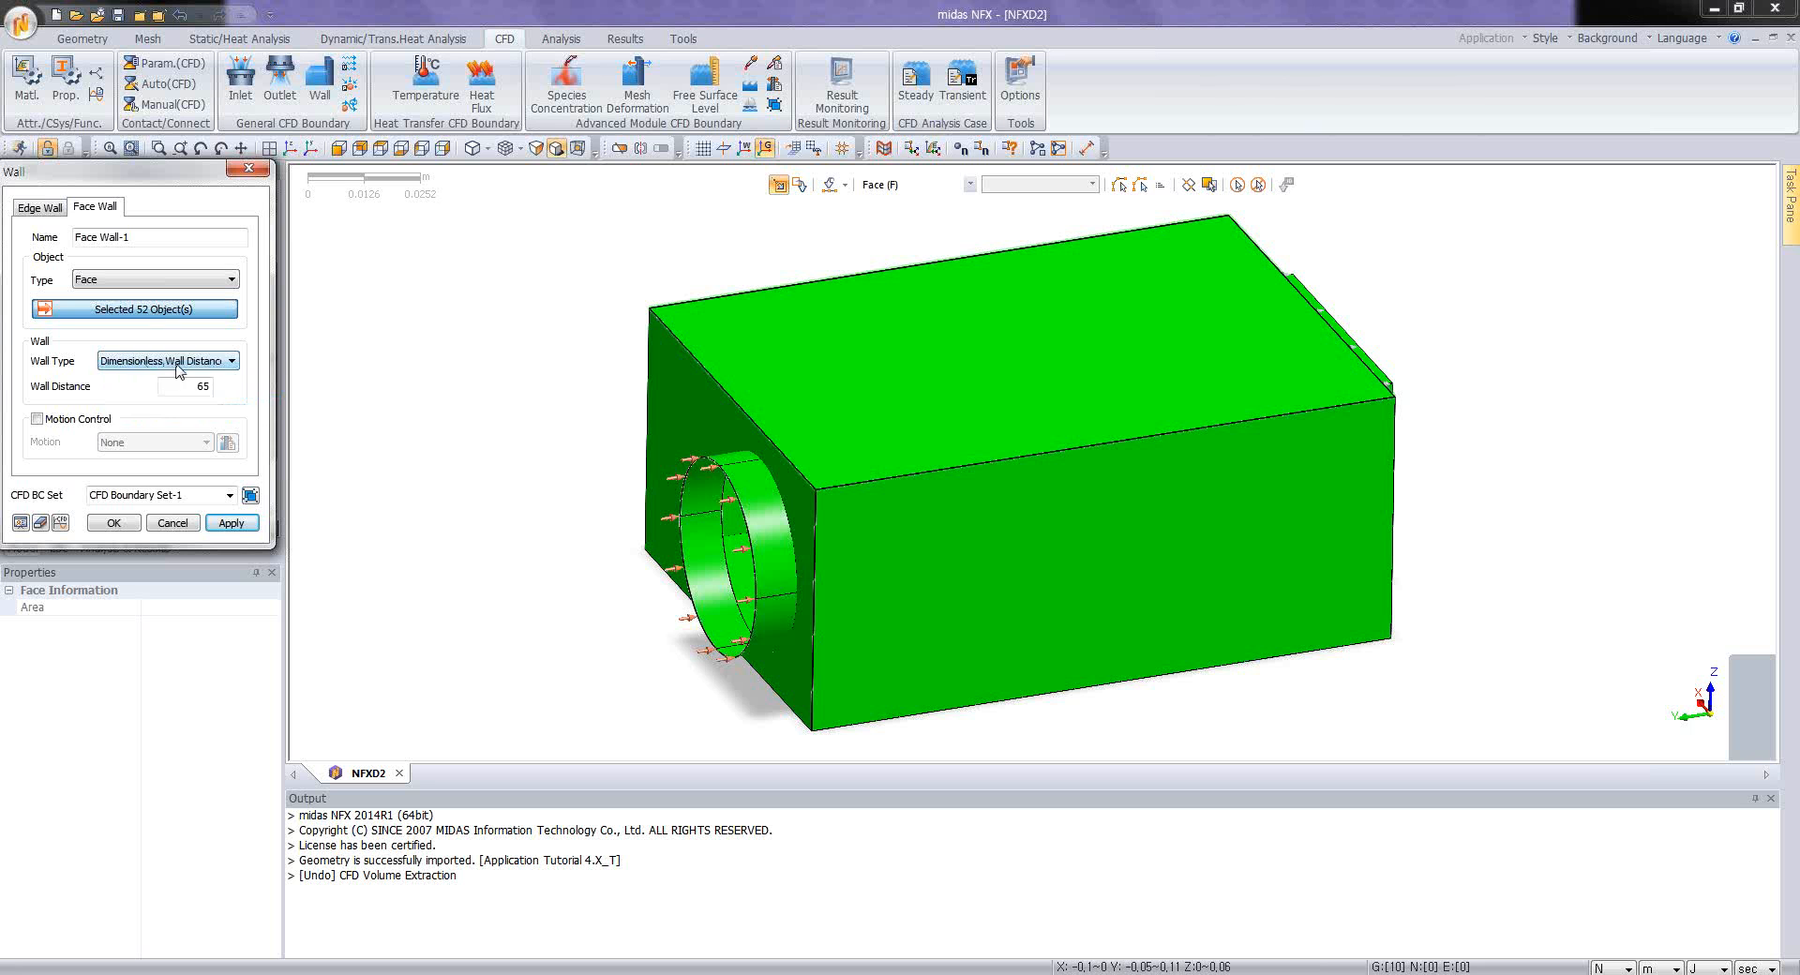
left_click(179, 370)
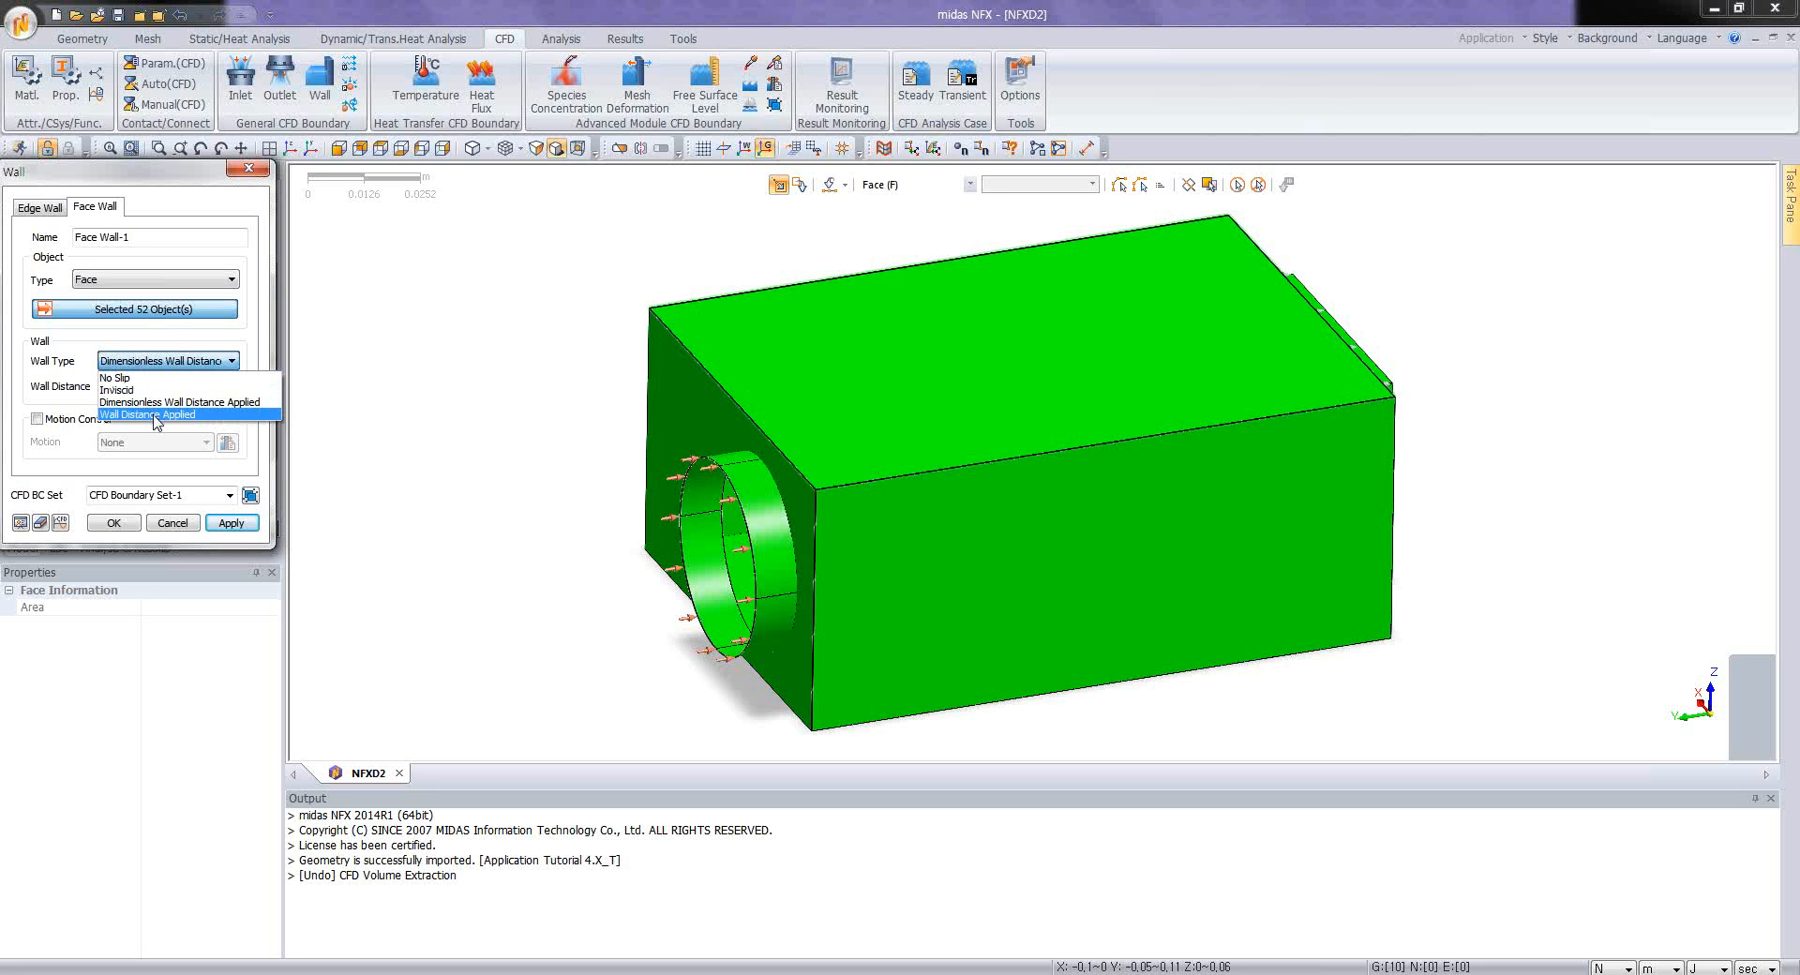
left_click(155, 415)
type("0.0003333")
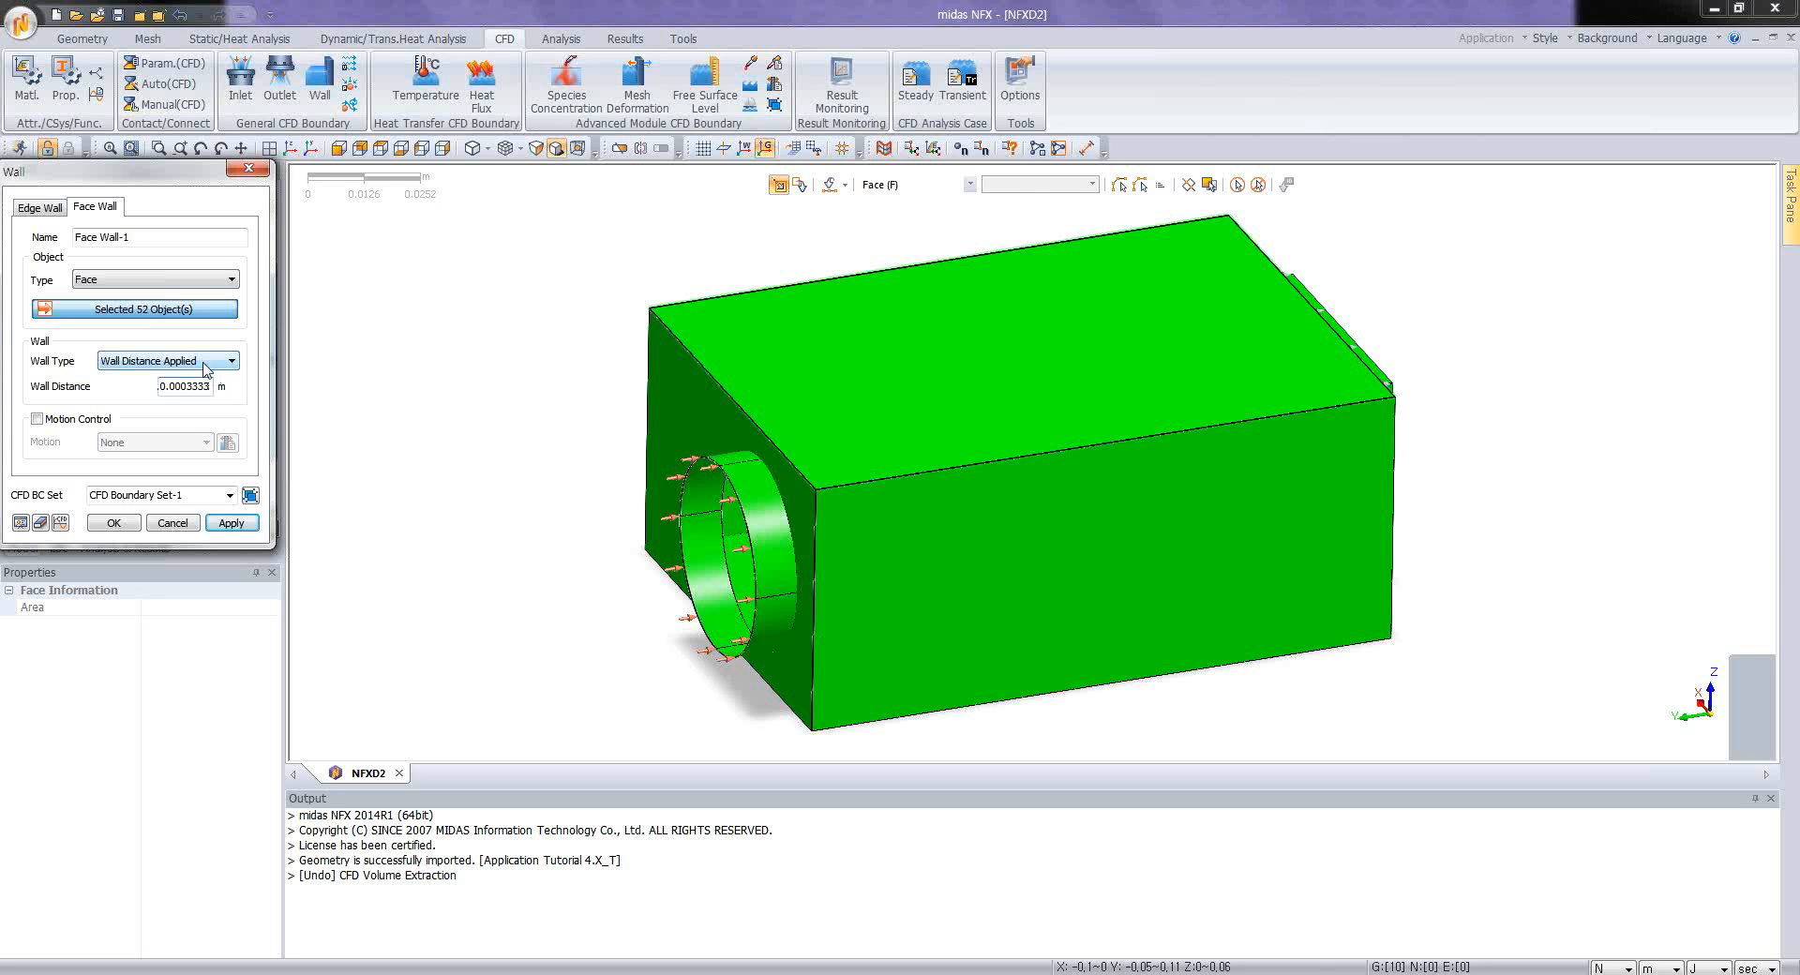
left_click(114, 523)
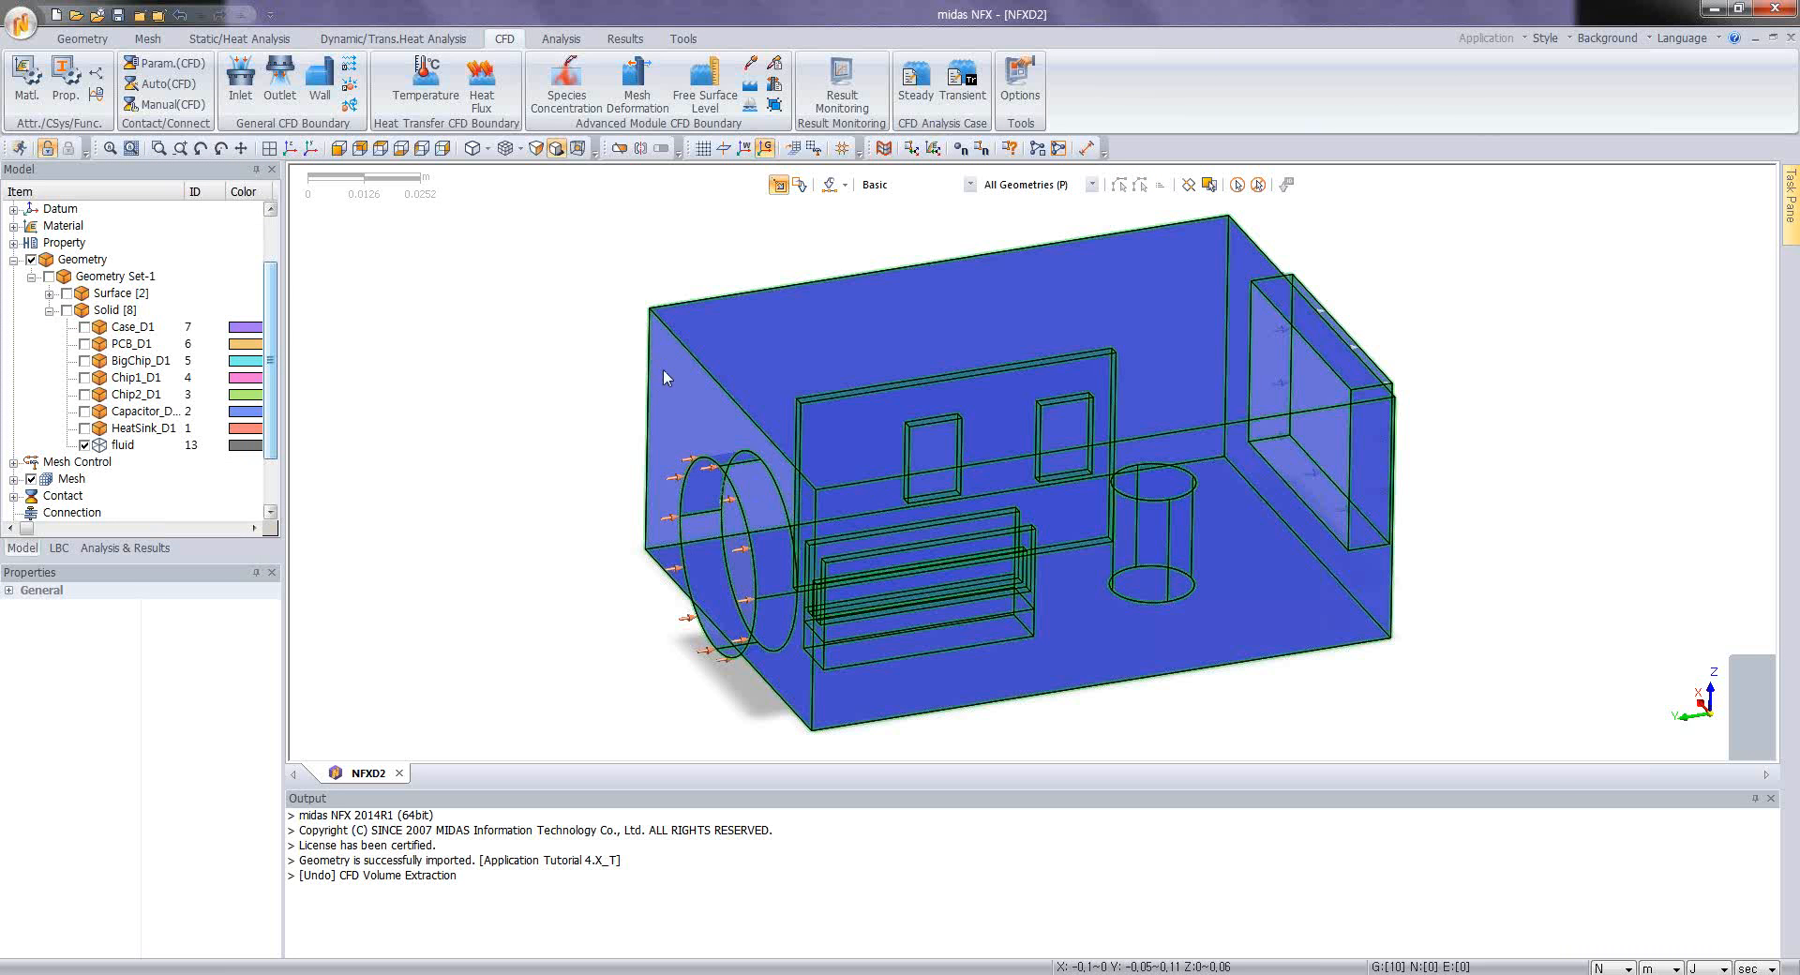
Step: Define a temperature boundary of 25 on the circular inlet face of the fluid volume
mouse_move(926, 500)
middle_mouse_down()
mouse_move(905, 475)
mouse_move(494, 373)
mouse_move(1020, 442)
mouse_move(1103, 435)
mouse_move(1055, 436)
middle_mouse_up()
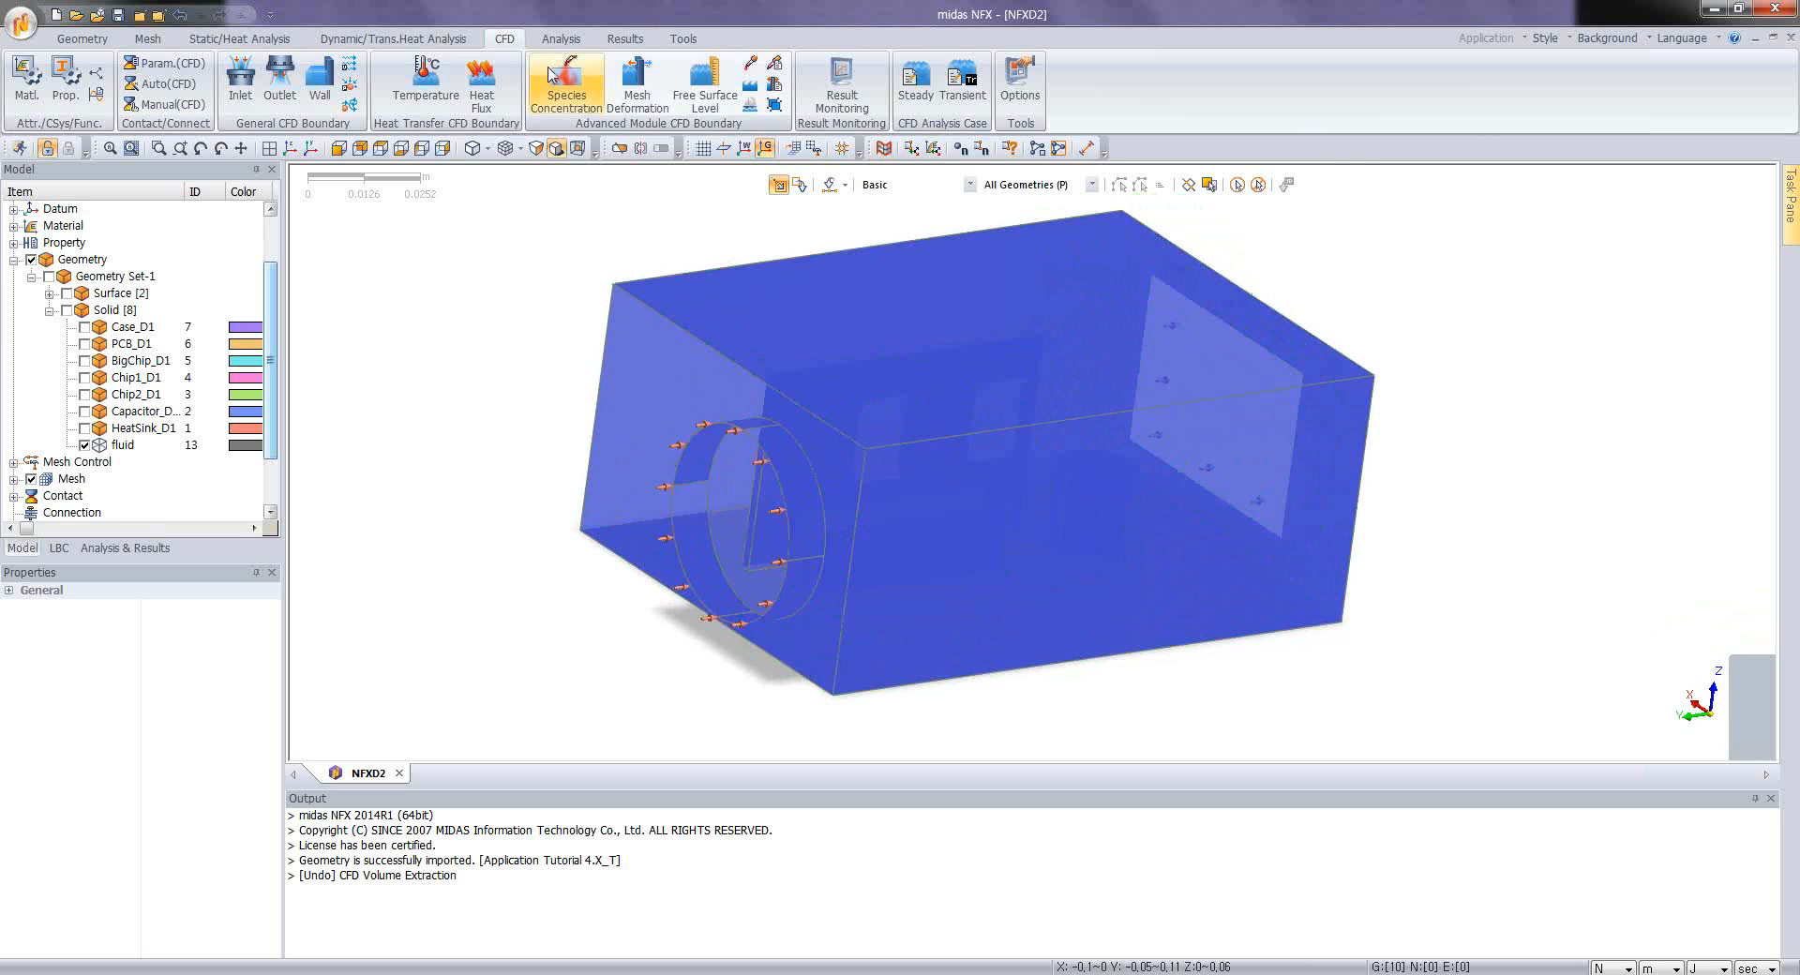
left_click(427, 75)
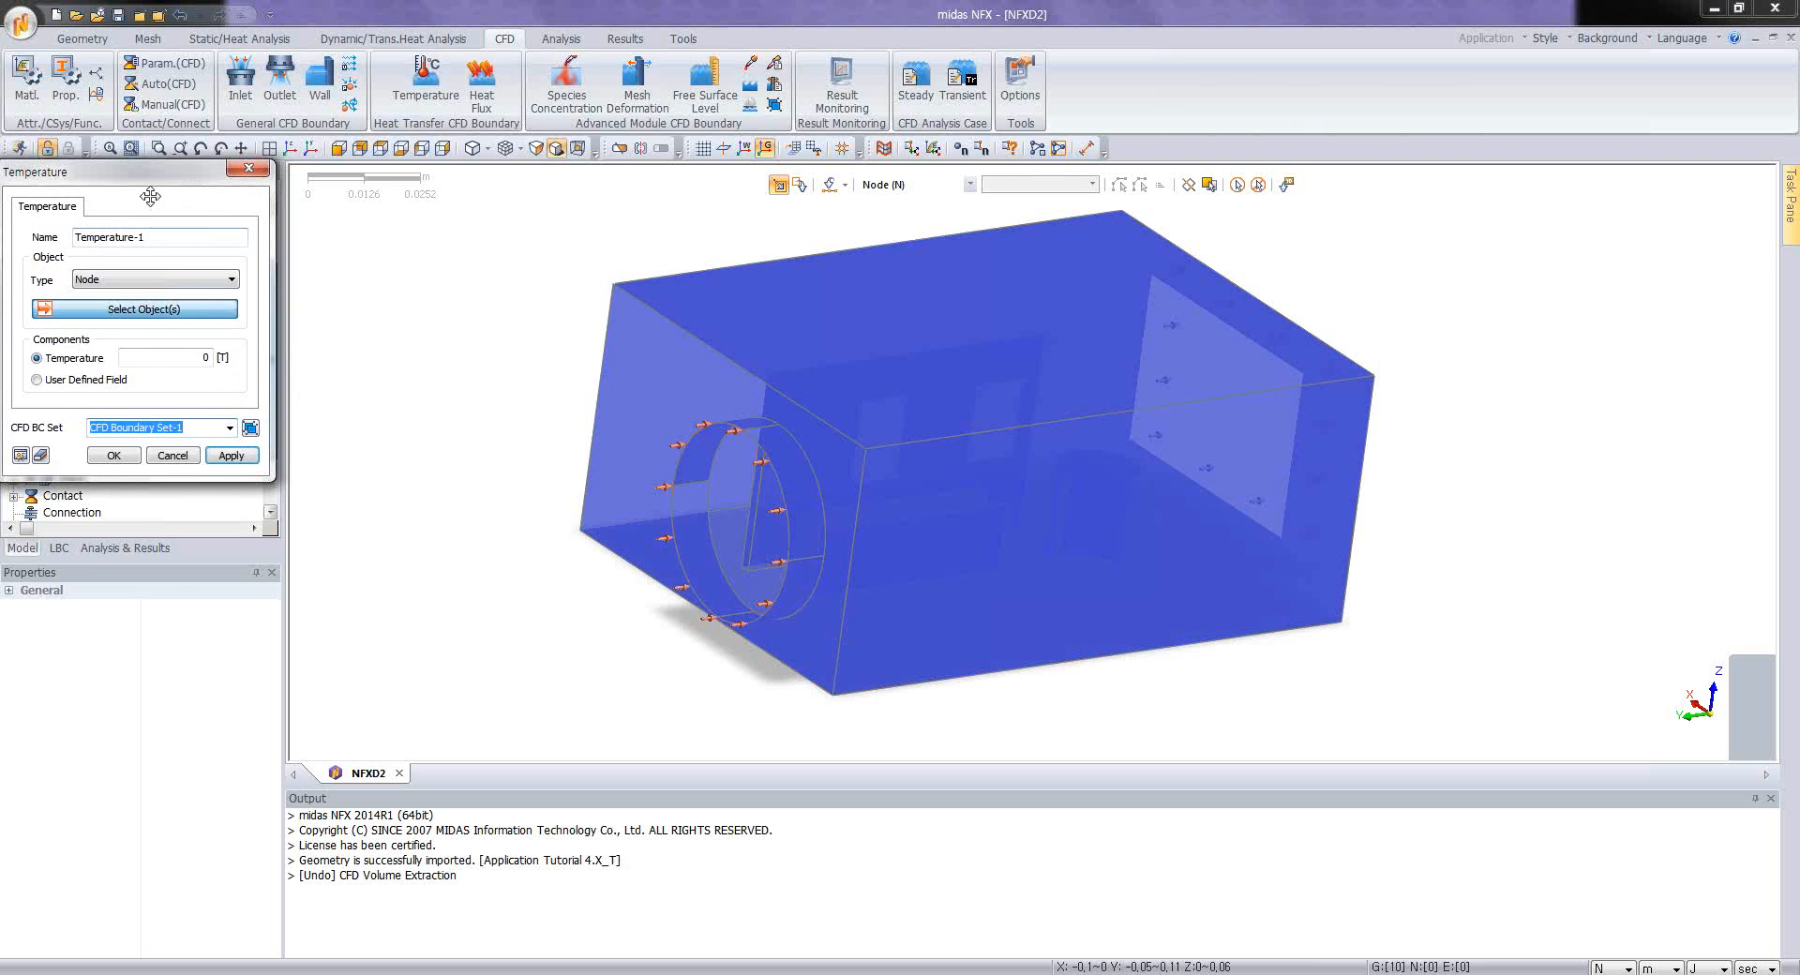
left_click_drag(147, 195, 267, 236)
left_click(279, 324)
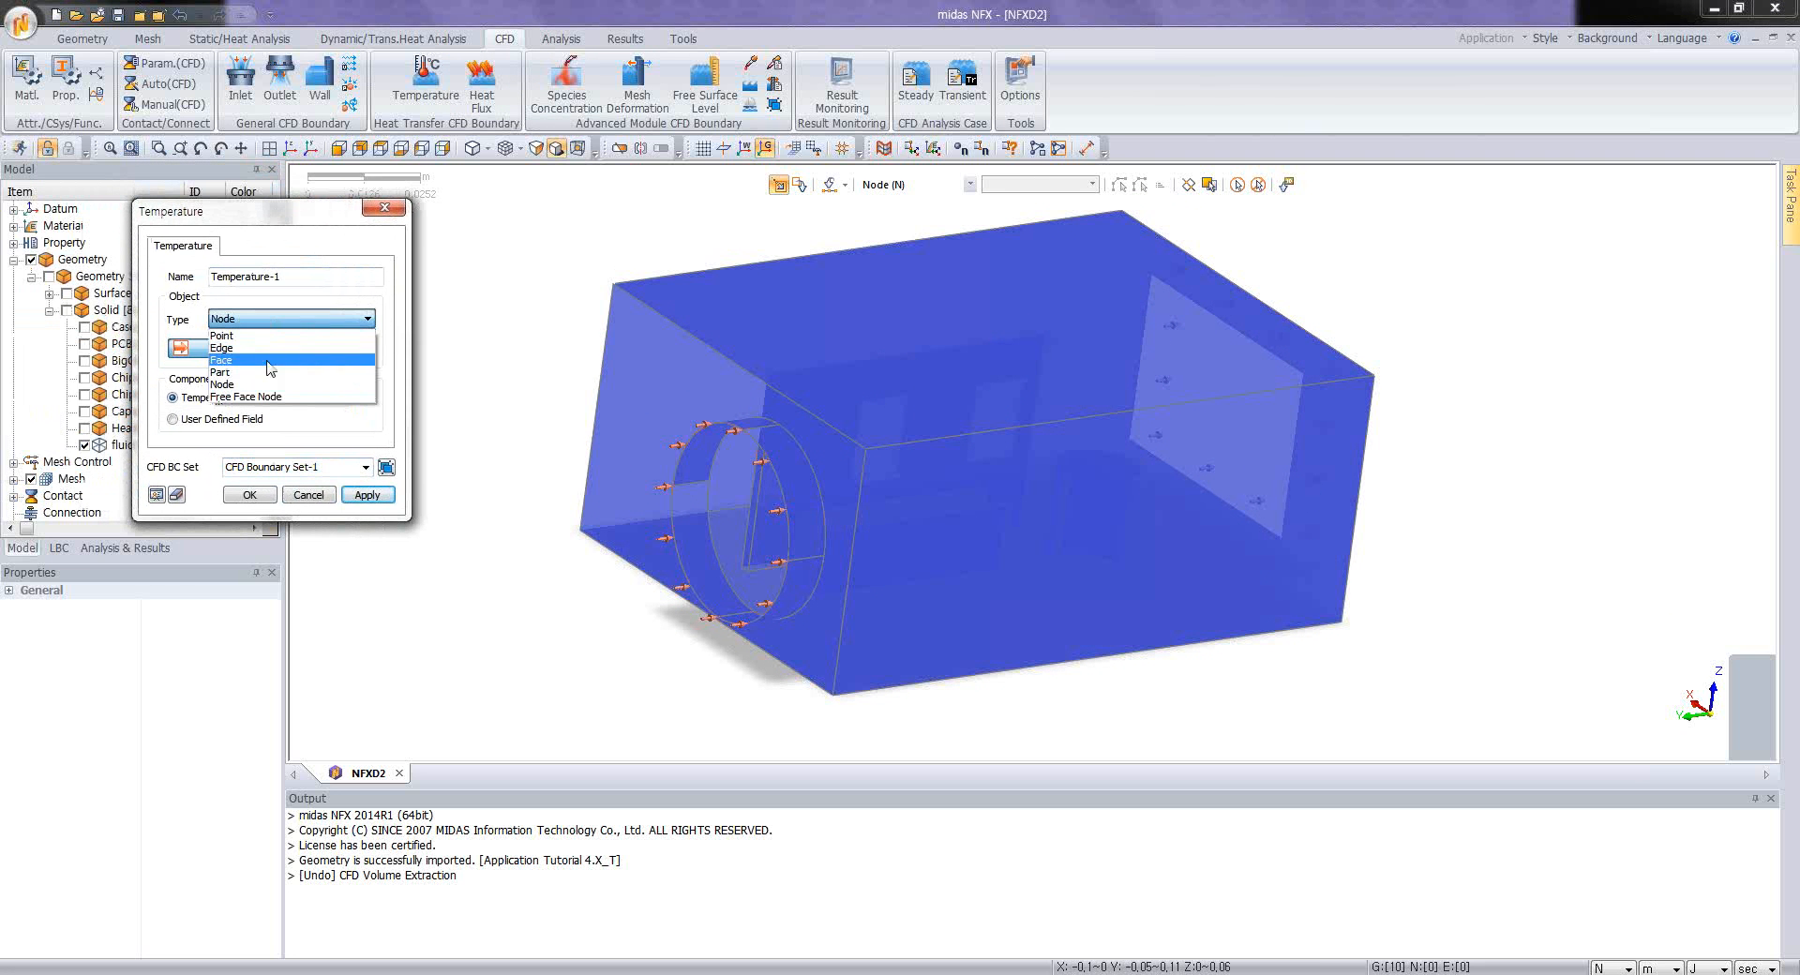
left_click(268, 362)
left_click(740, 556)
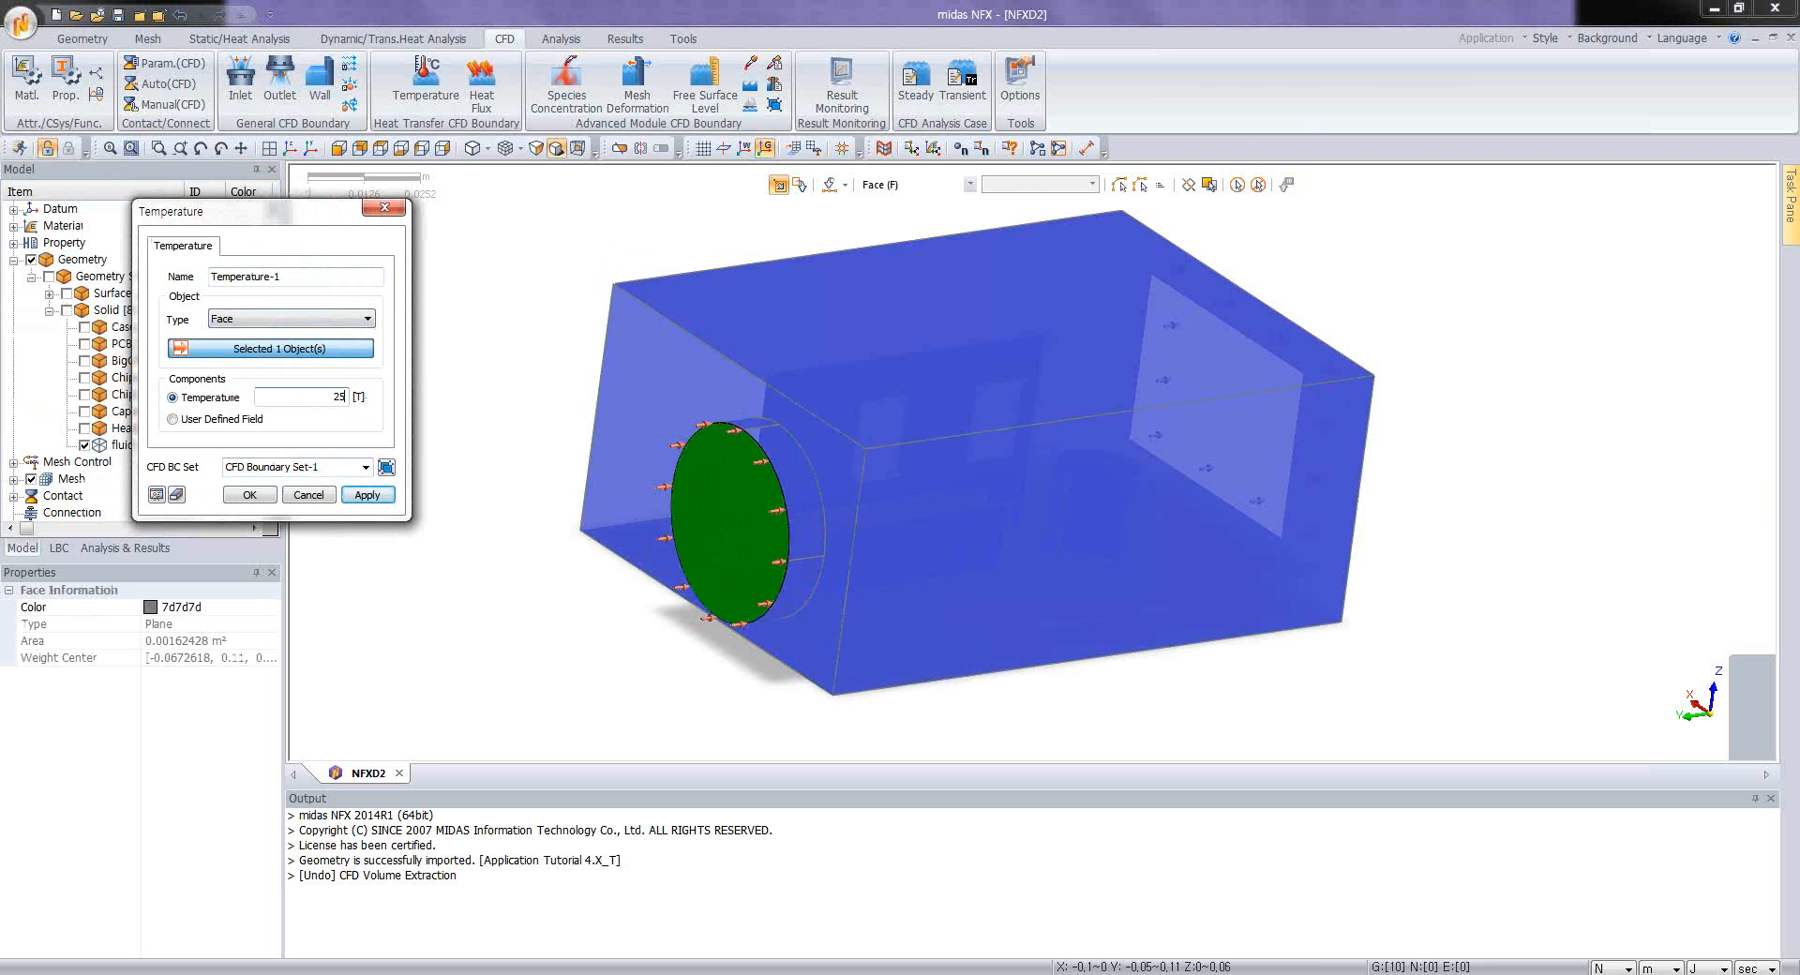
left_click(250, 494)
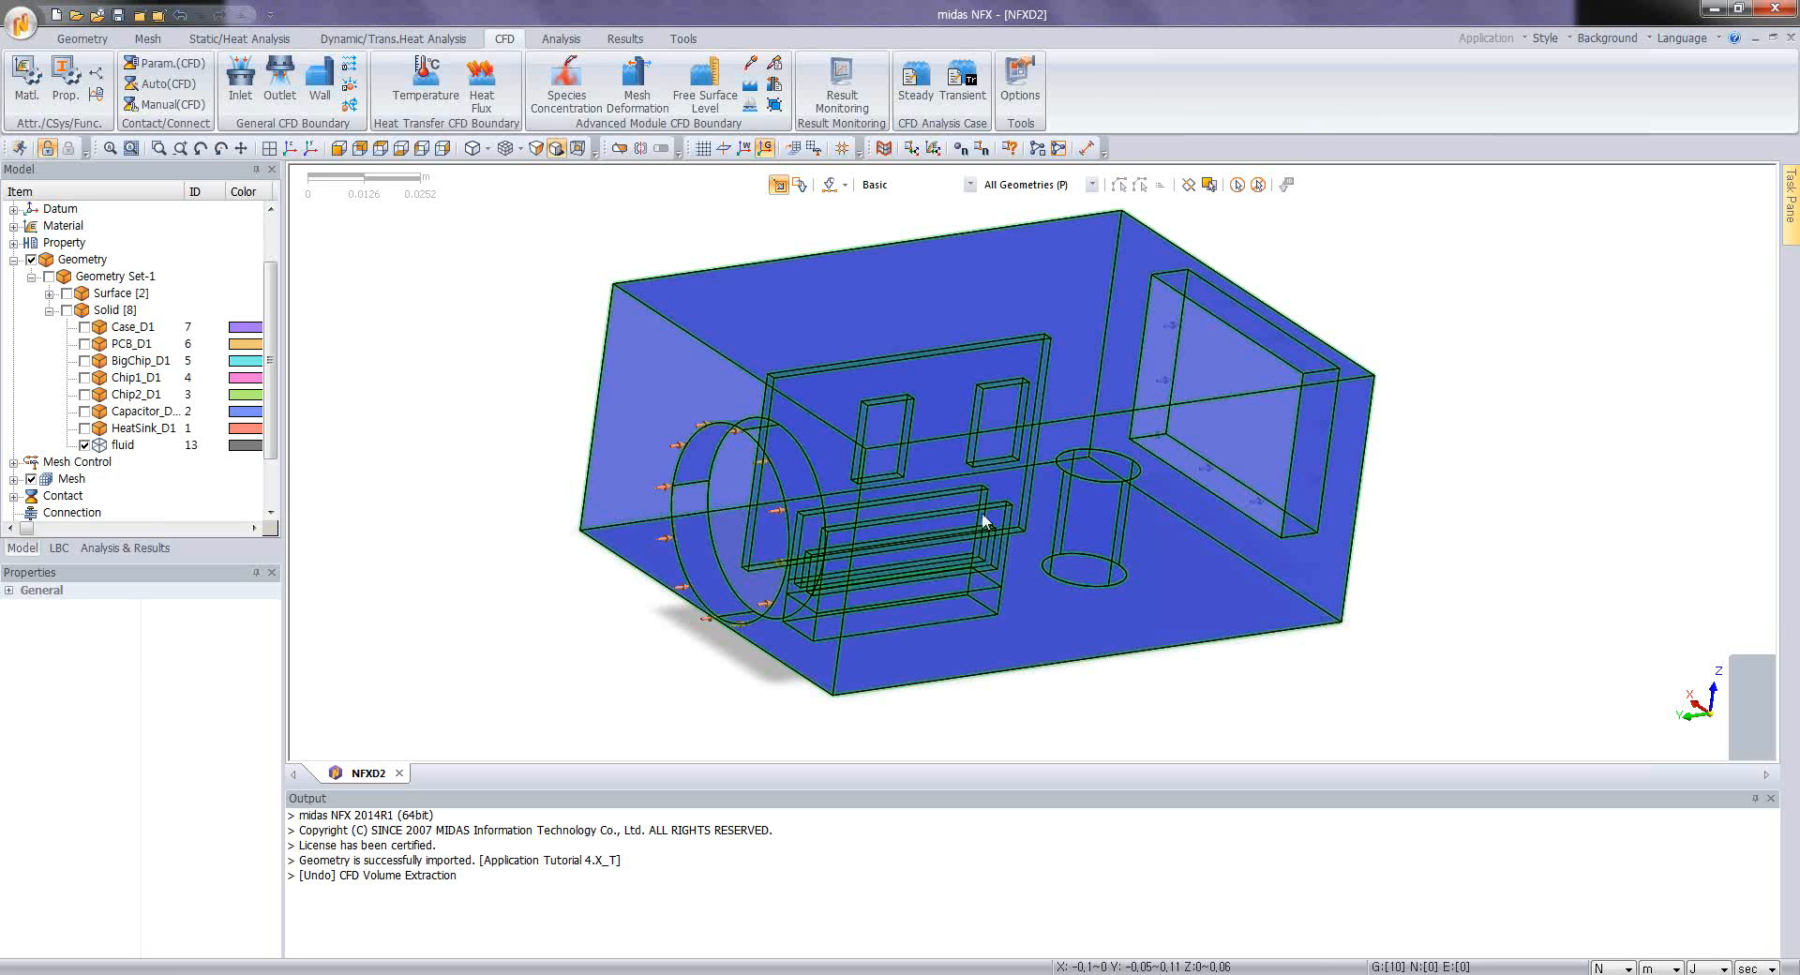
Step: Start a face heat flux boundary and select the fluid box's top, long side and inlet-end outer faces
middle_click_drag(907, 514, 939, 519)
scroll(938, 518, "down", 2)
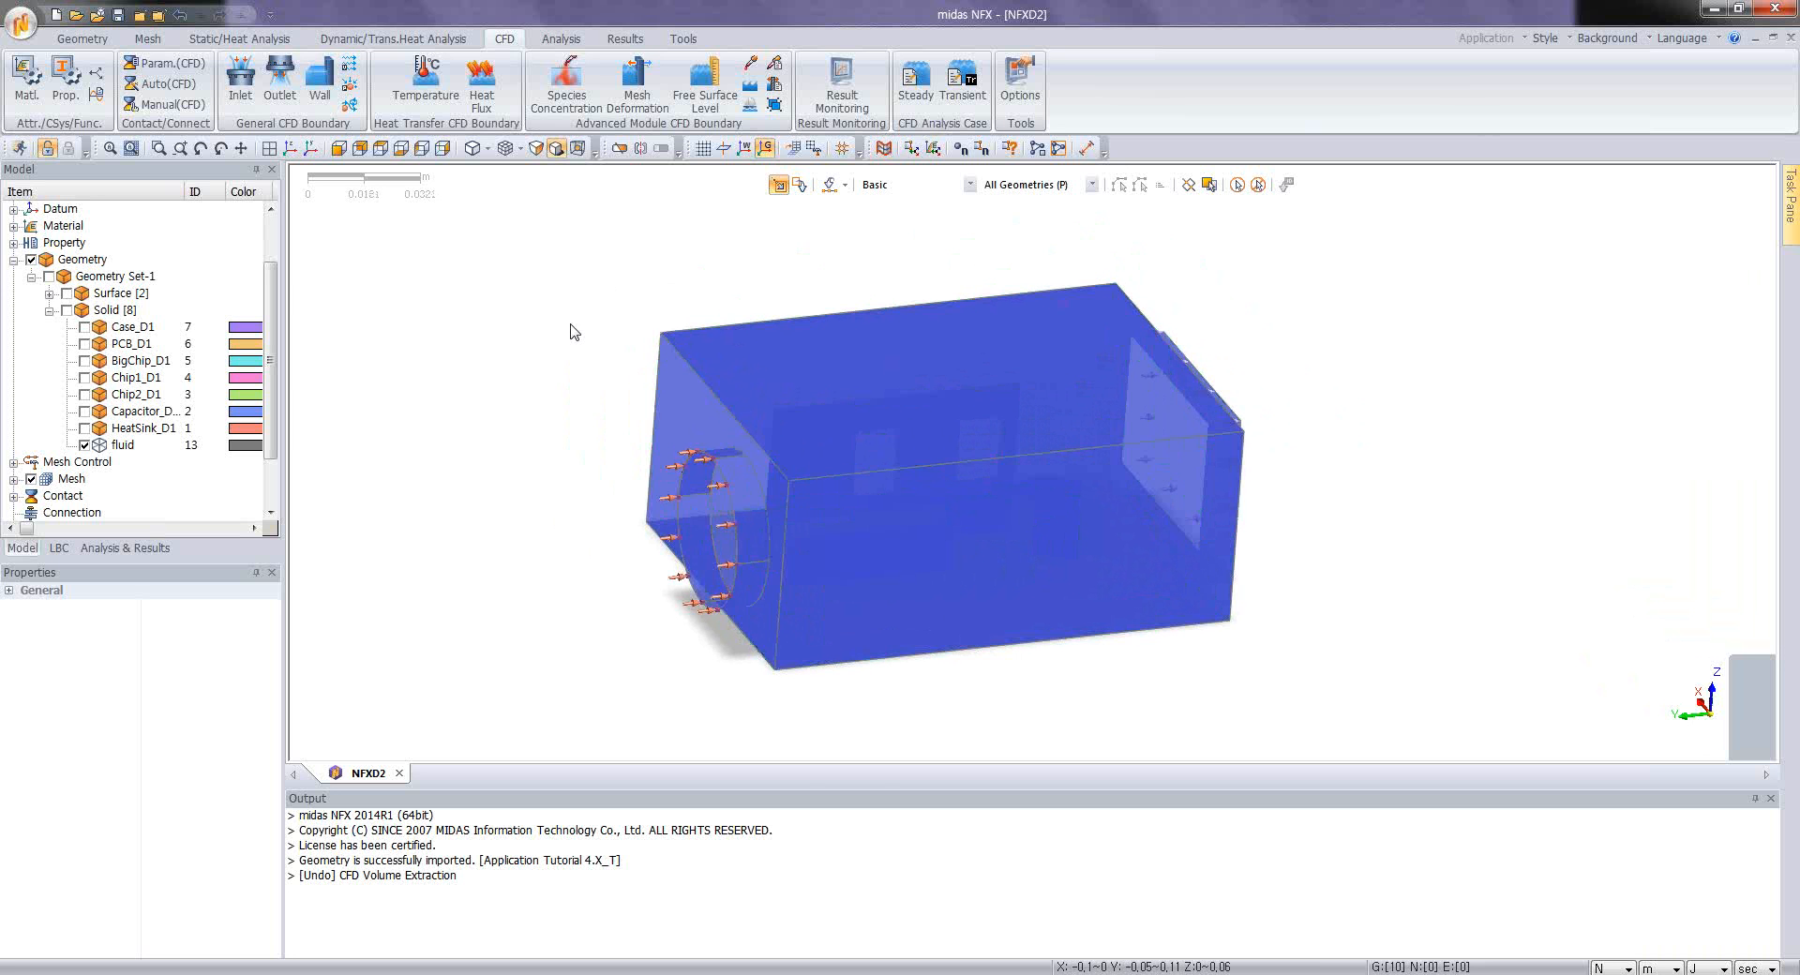
middle_click_drag(827, 406, 908, 427)
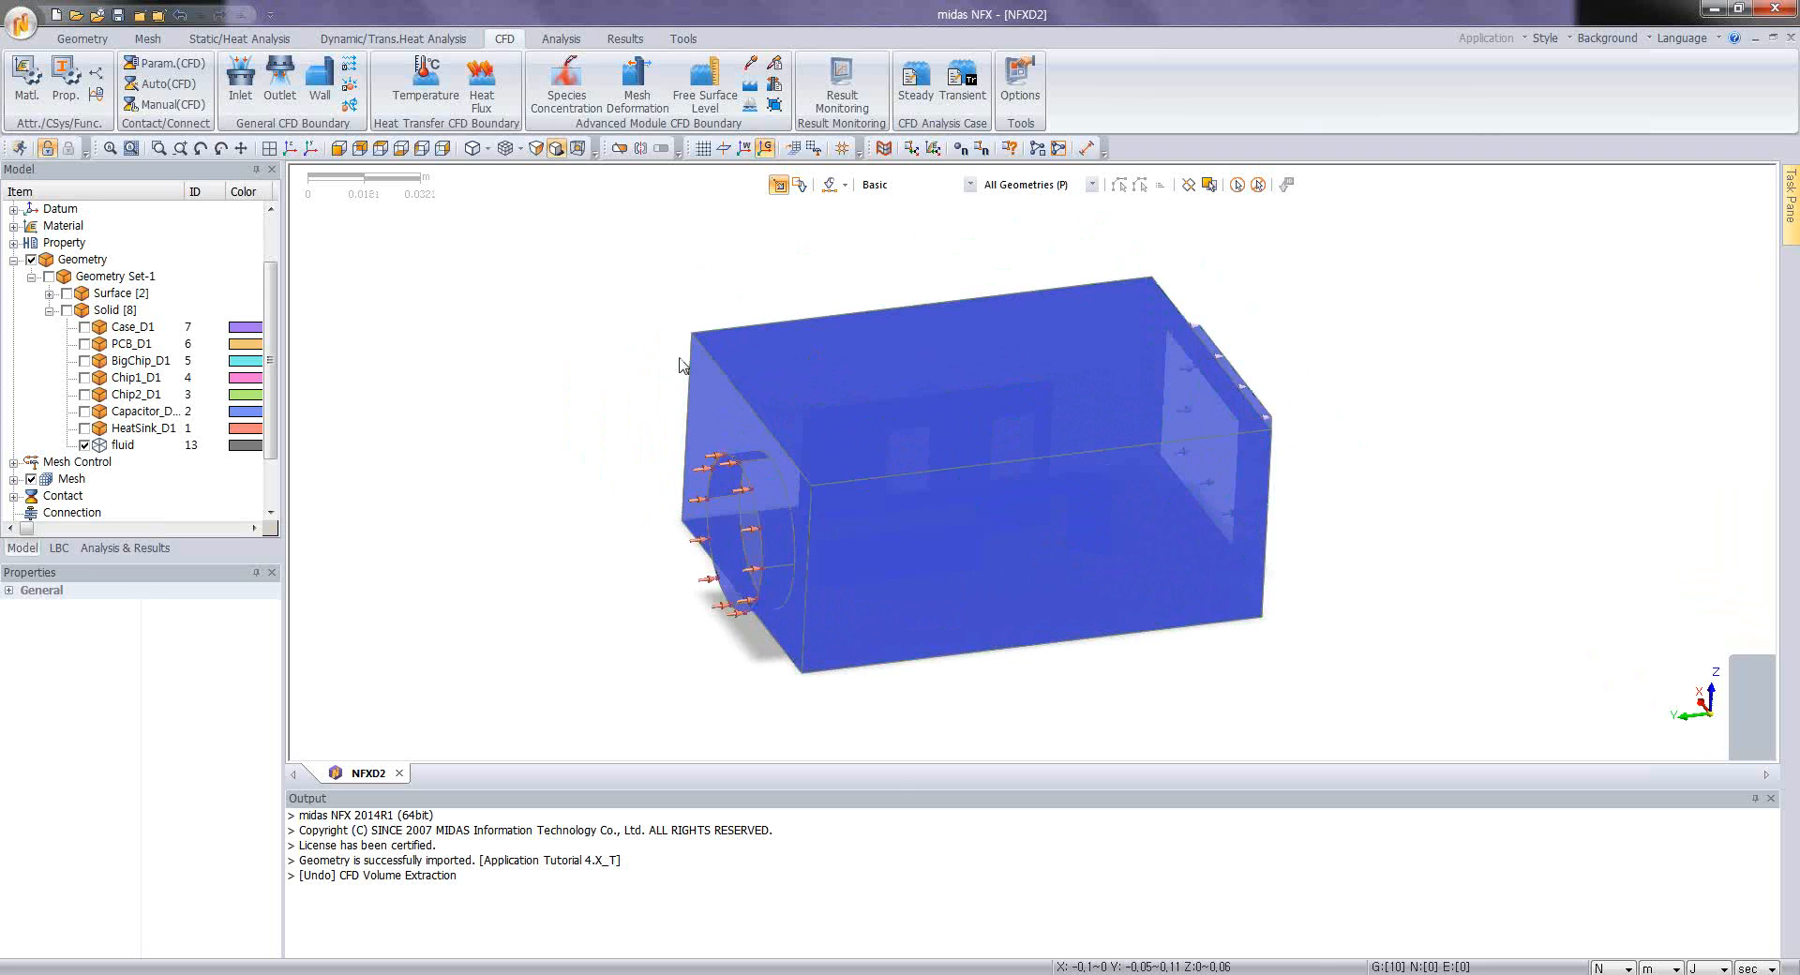
left_click(481, 85)
left_click_drag(177, 180, 416, 241)
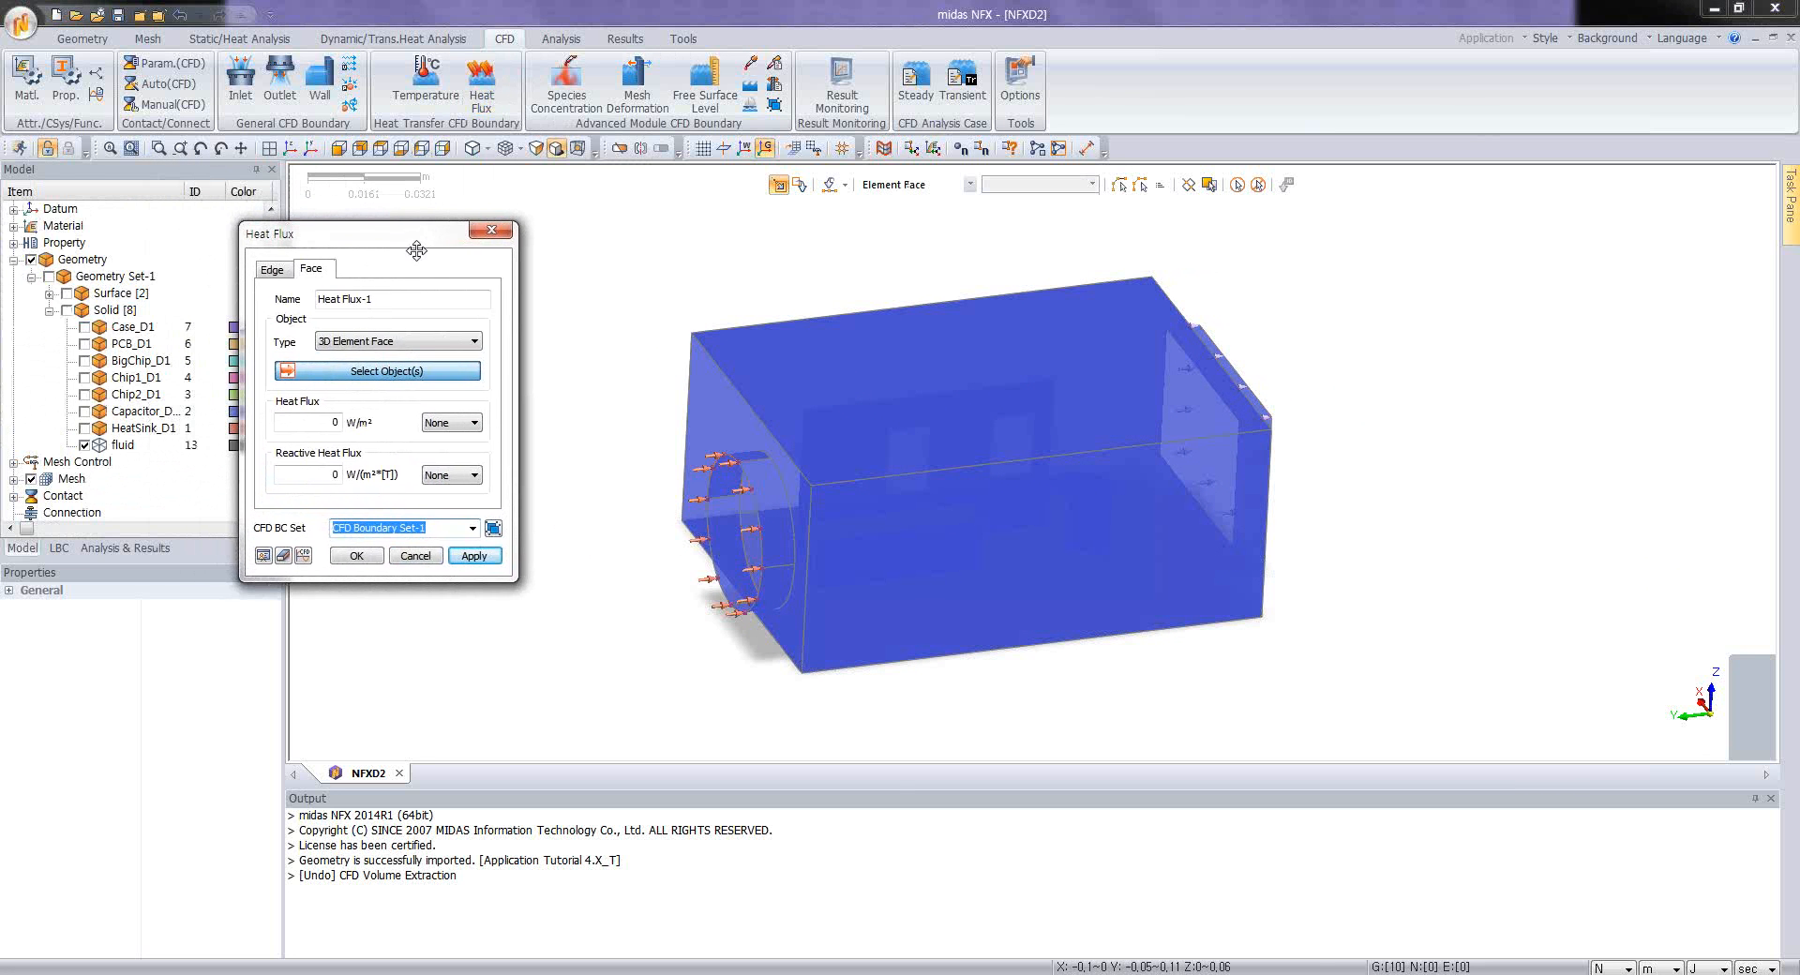
left_click(400, 341)
left_click(385, 371)
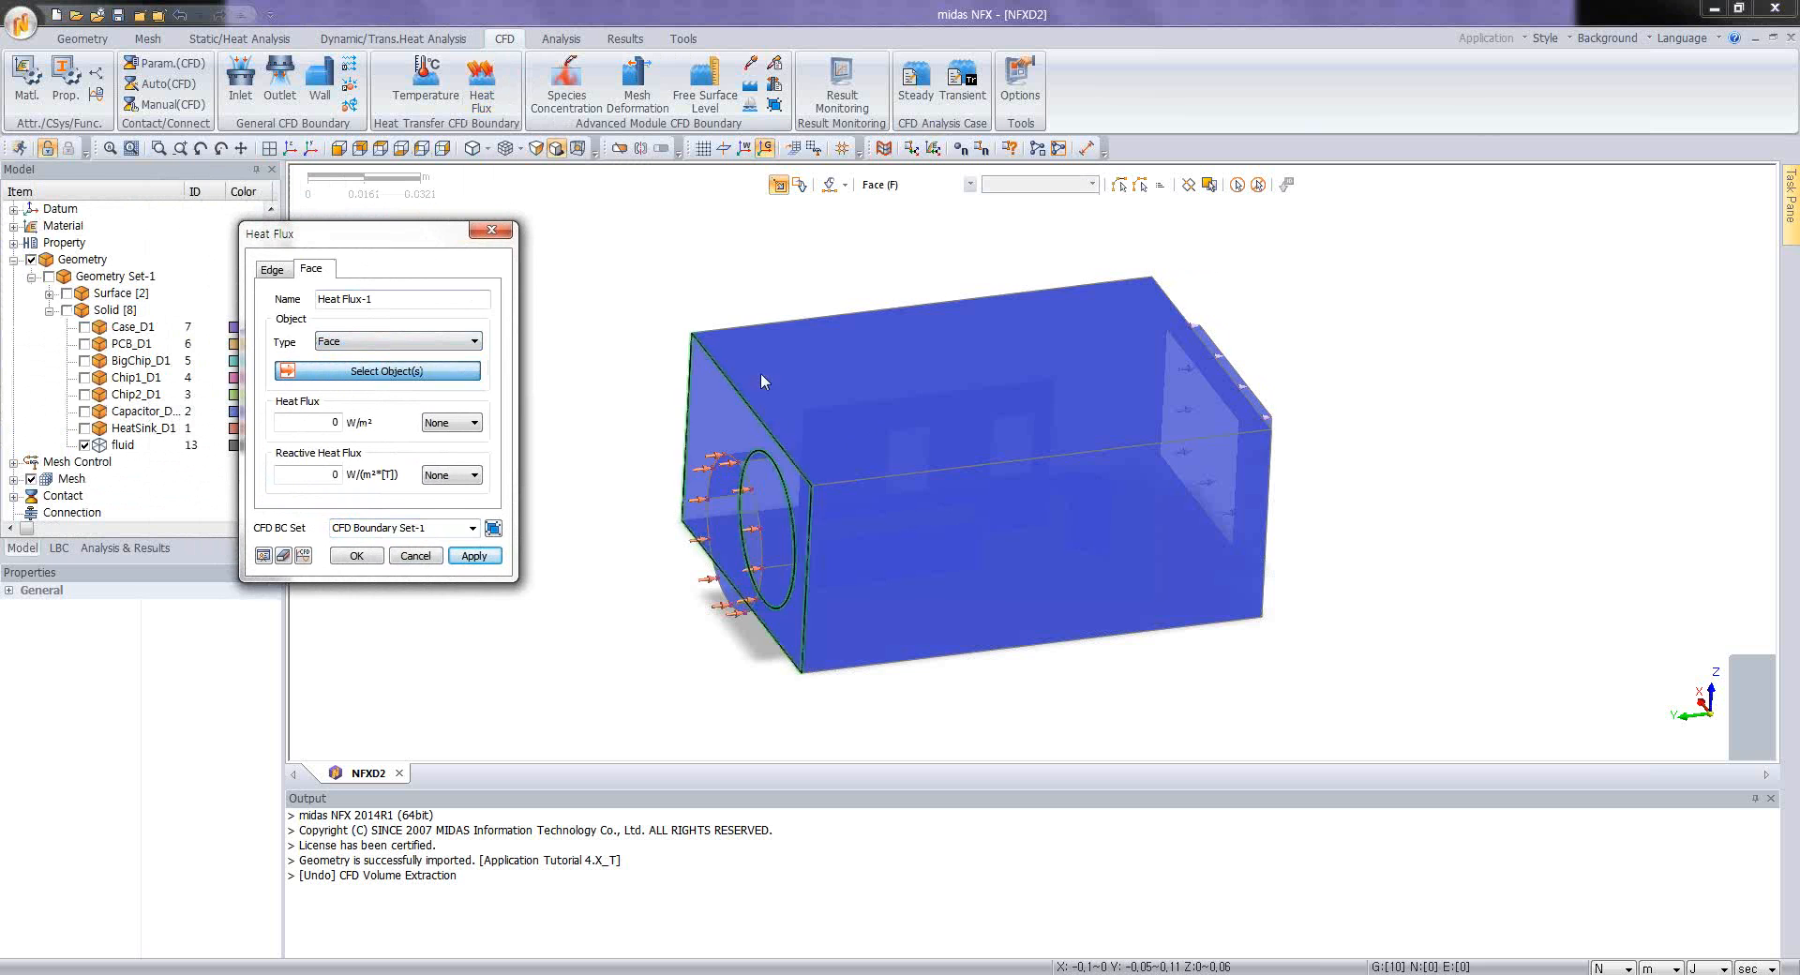
left_click(994, 361)
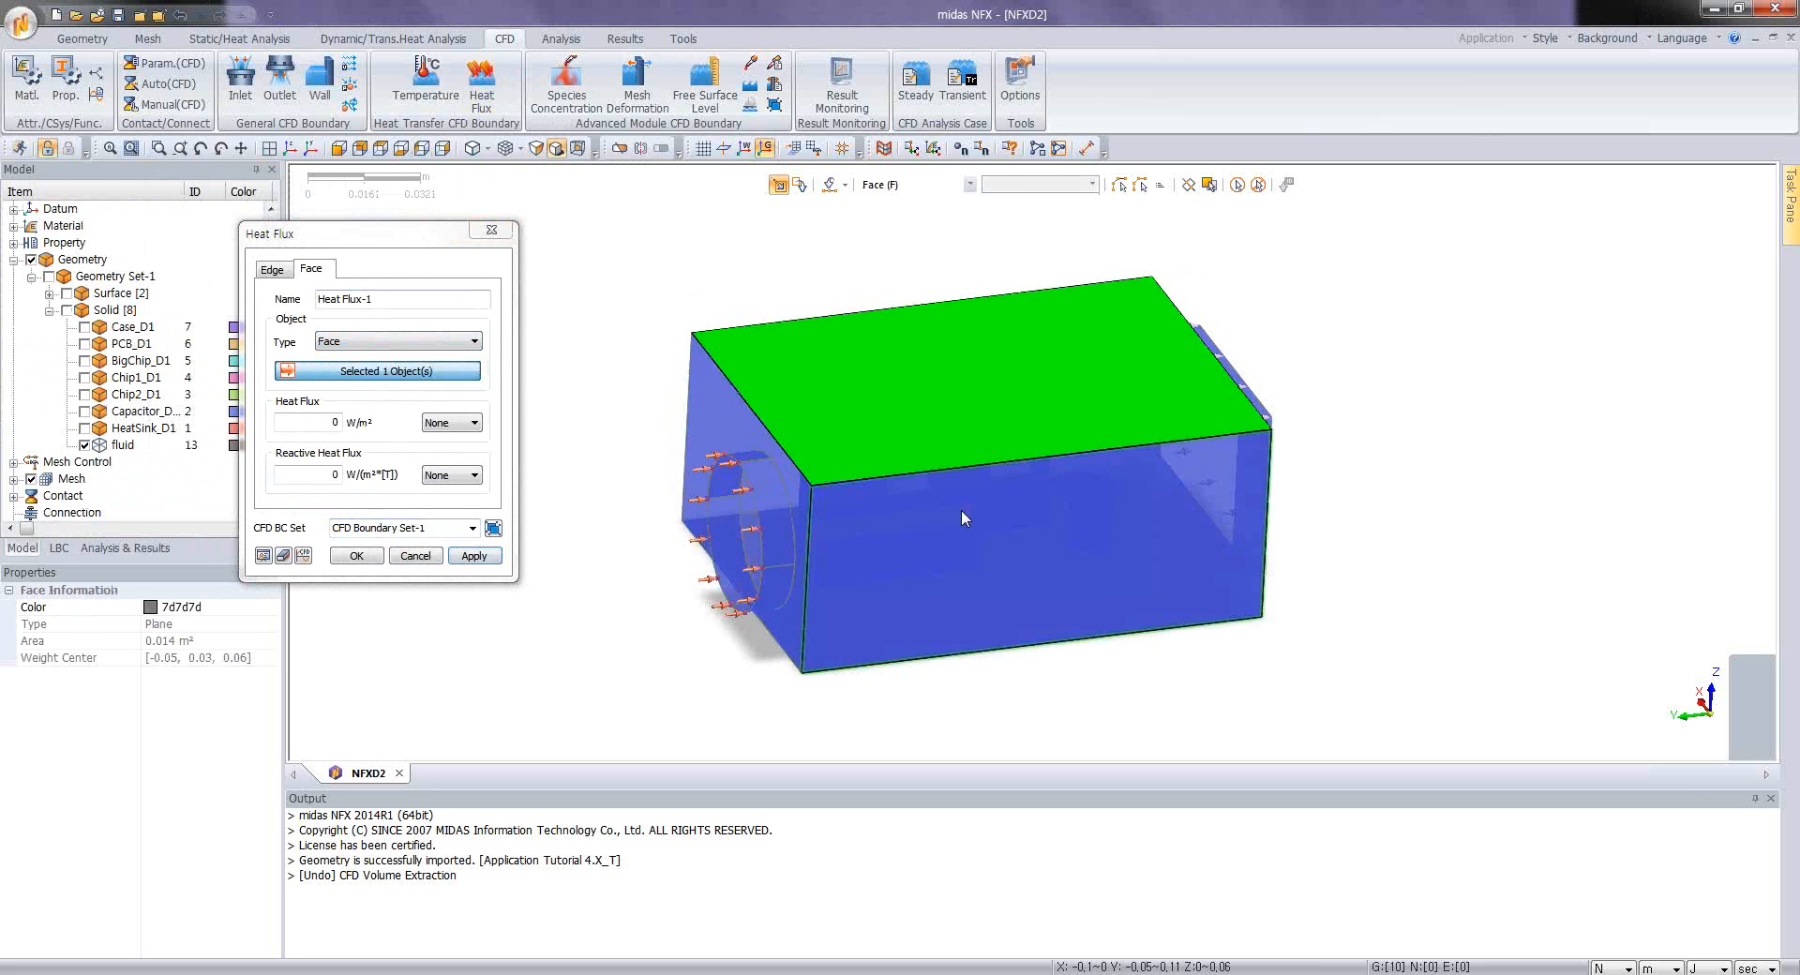
left_click(960, 509)
left_click(776, 479)
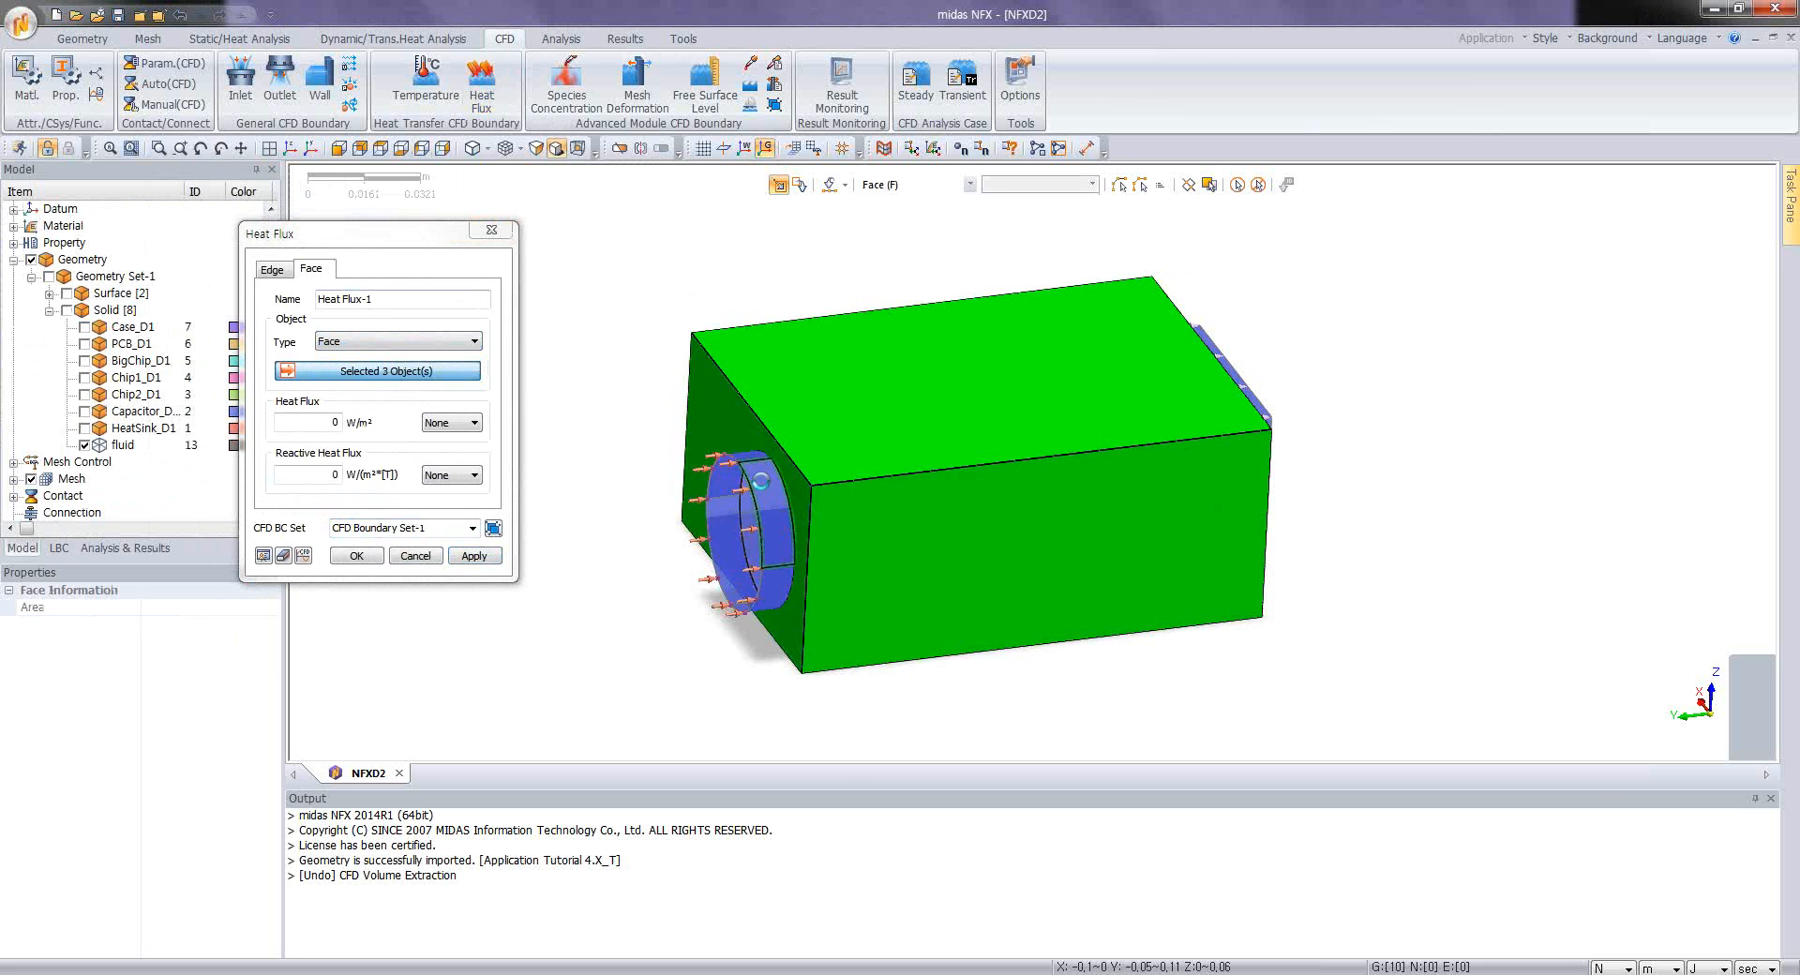
Step: Add the cylindrical faces of the inlet duct to the heat flux selection
left_click(761, 481)
left_click(779, 576)
middle_click_drag(881, 511, 983, 368)
left_click(954, 313)
left_click(890, 305)
Step: Add the remaining outer faces of the fluid box, including the underside and the outlet end, to the heat flux selection
middle_click_drag(835, 309, 857, 321)
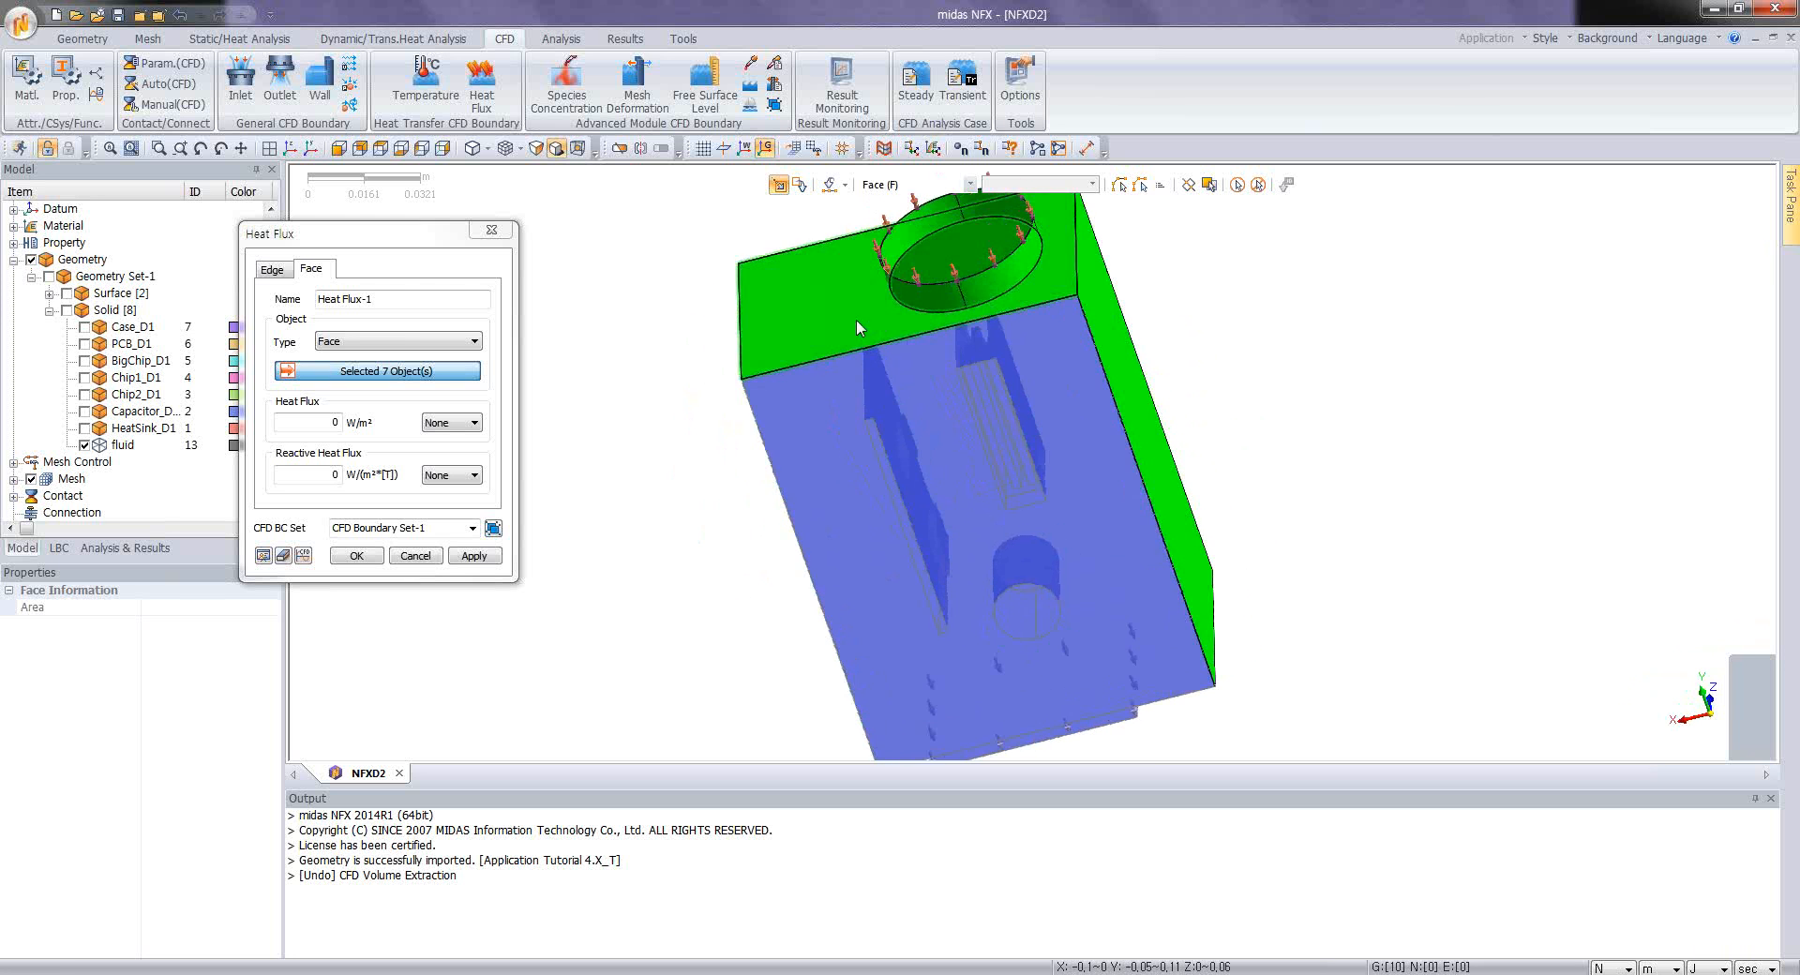
left_click(817, 535)
middle_click_drag(818, 535, 1007, 329)
left_click(975, 412)
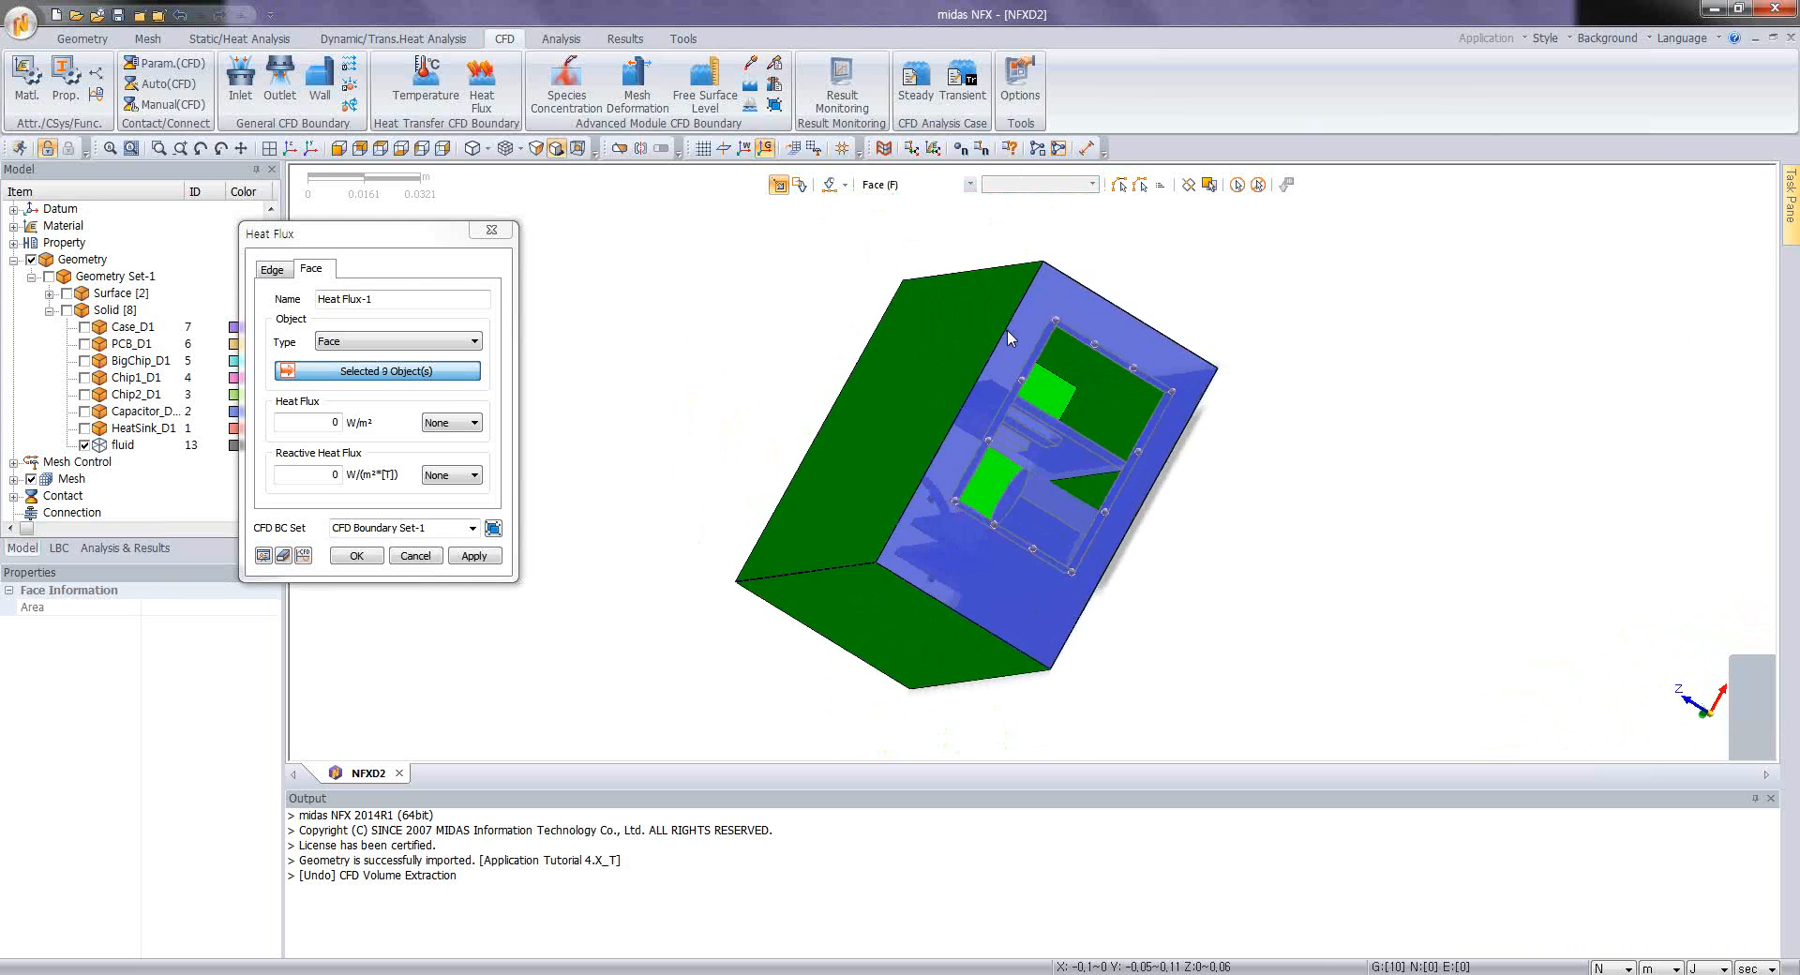
left_click(915, 570)
Step: Add the four side faces of the rectangular outlet duct to the heat flux selection
middle_click_drag(951, 511, 1265, 403)
scroll(1076, 349, "up", 2)
left_click(1076, 347)
left_click(1217, 415)
left_click(832, 416)
left_click(844, 445)
scroll(1266, 403, "down", 2)
Step: Set the heat flux to 12 W/m² and create the boundary on the selected outer faces
middle_click_drag(904, 430, 1025, 388)
left_click_drag(410, 262, 543, 270)
double_click(458, 428)
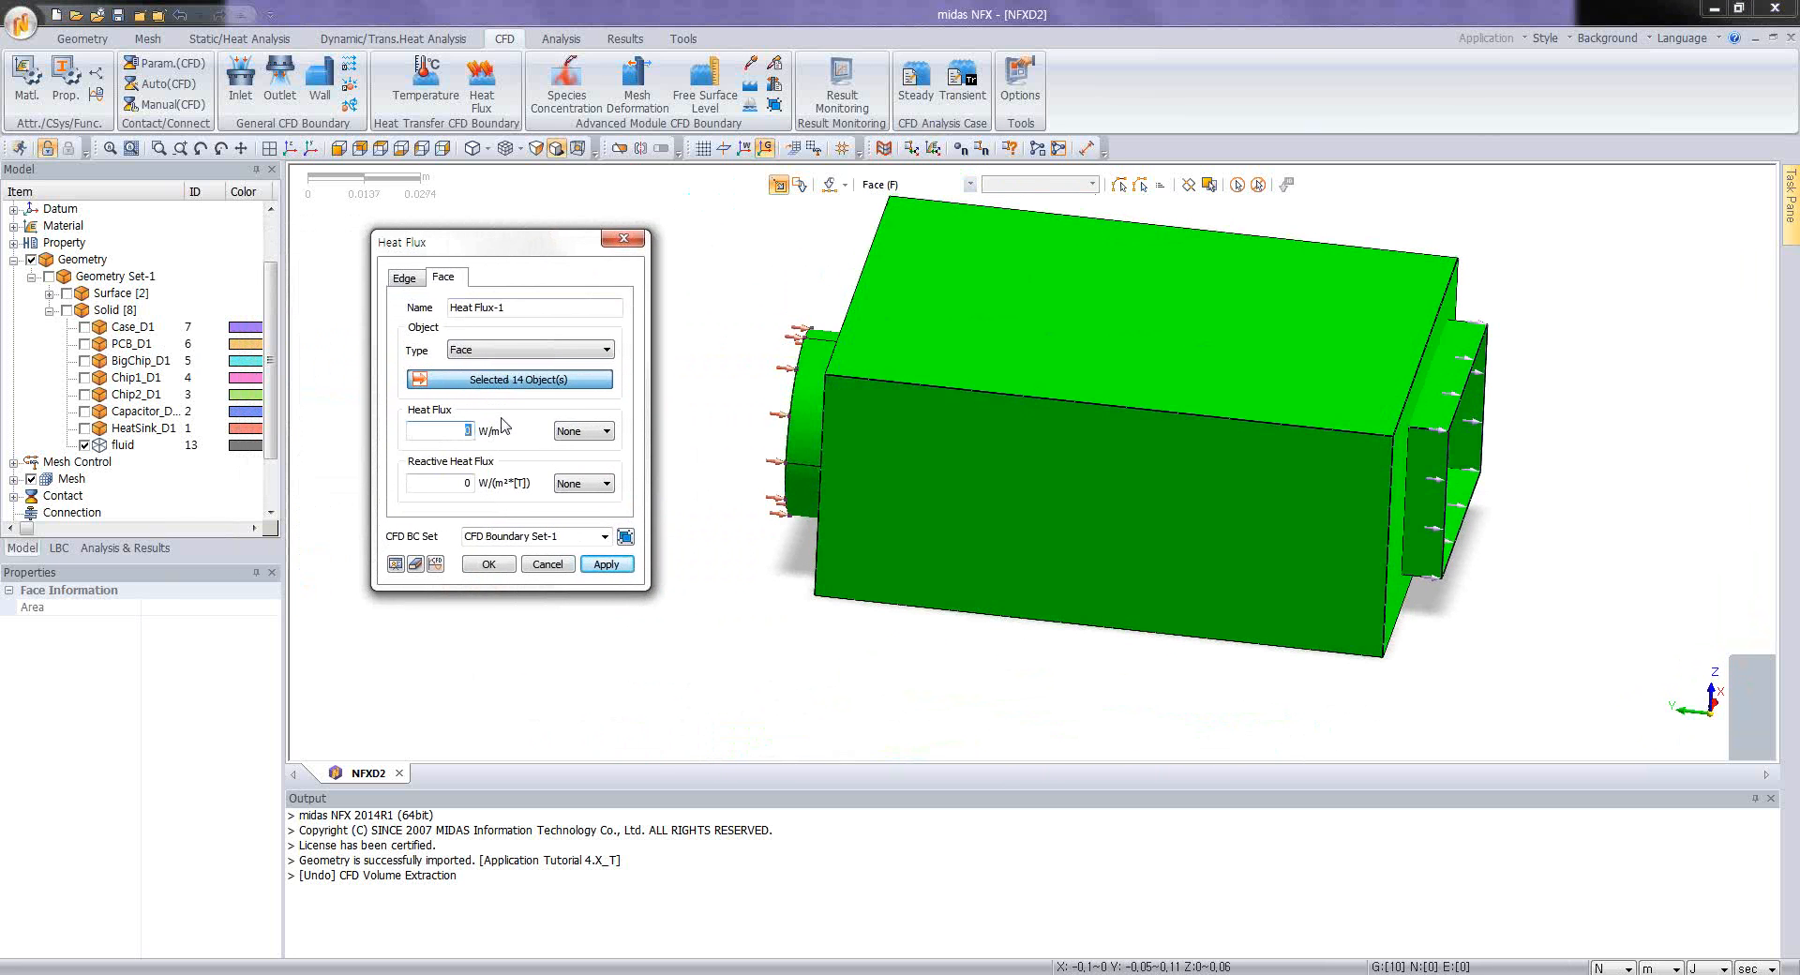
type("125")
left_click(489, 564)
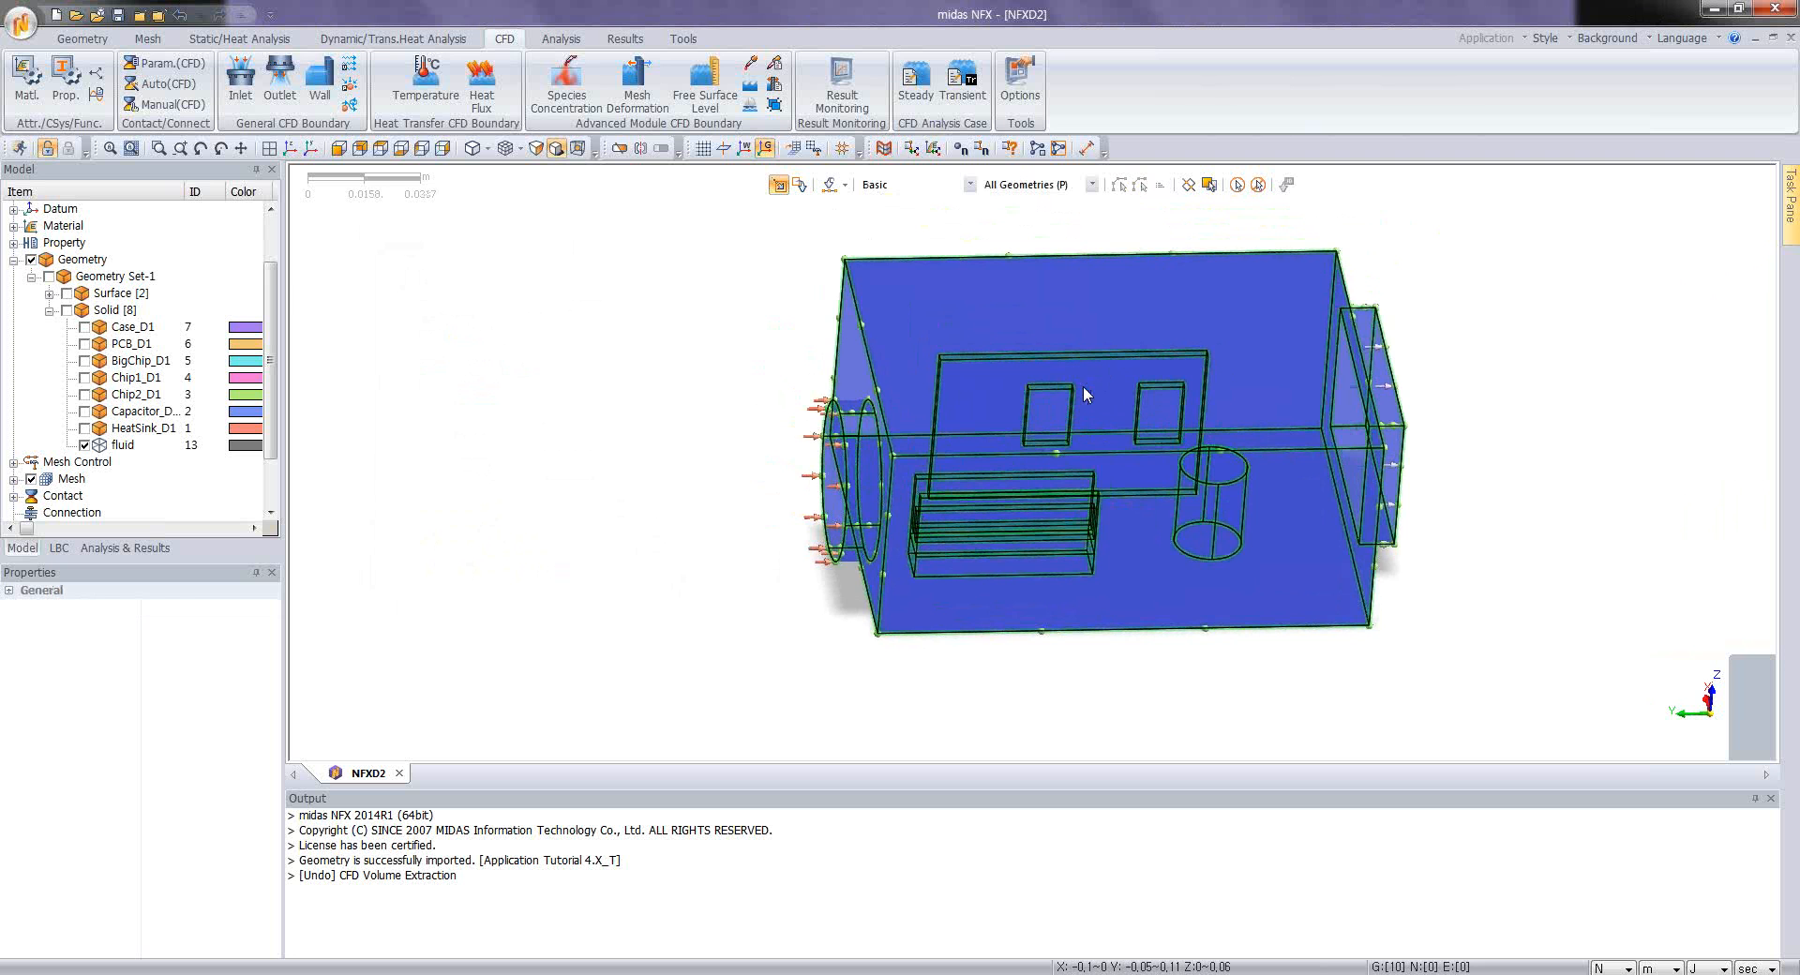
Step: Start a face temperature boundary and select two faces of the cylindrical capacitor cavity
middle_click_drag(1175, 404, 1167, 279)
scroll(1210, 419, "up", 2)
scroll(1018, 491, "up", 3)
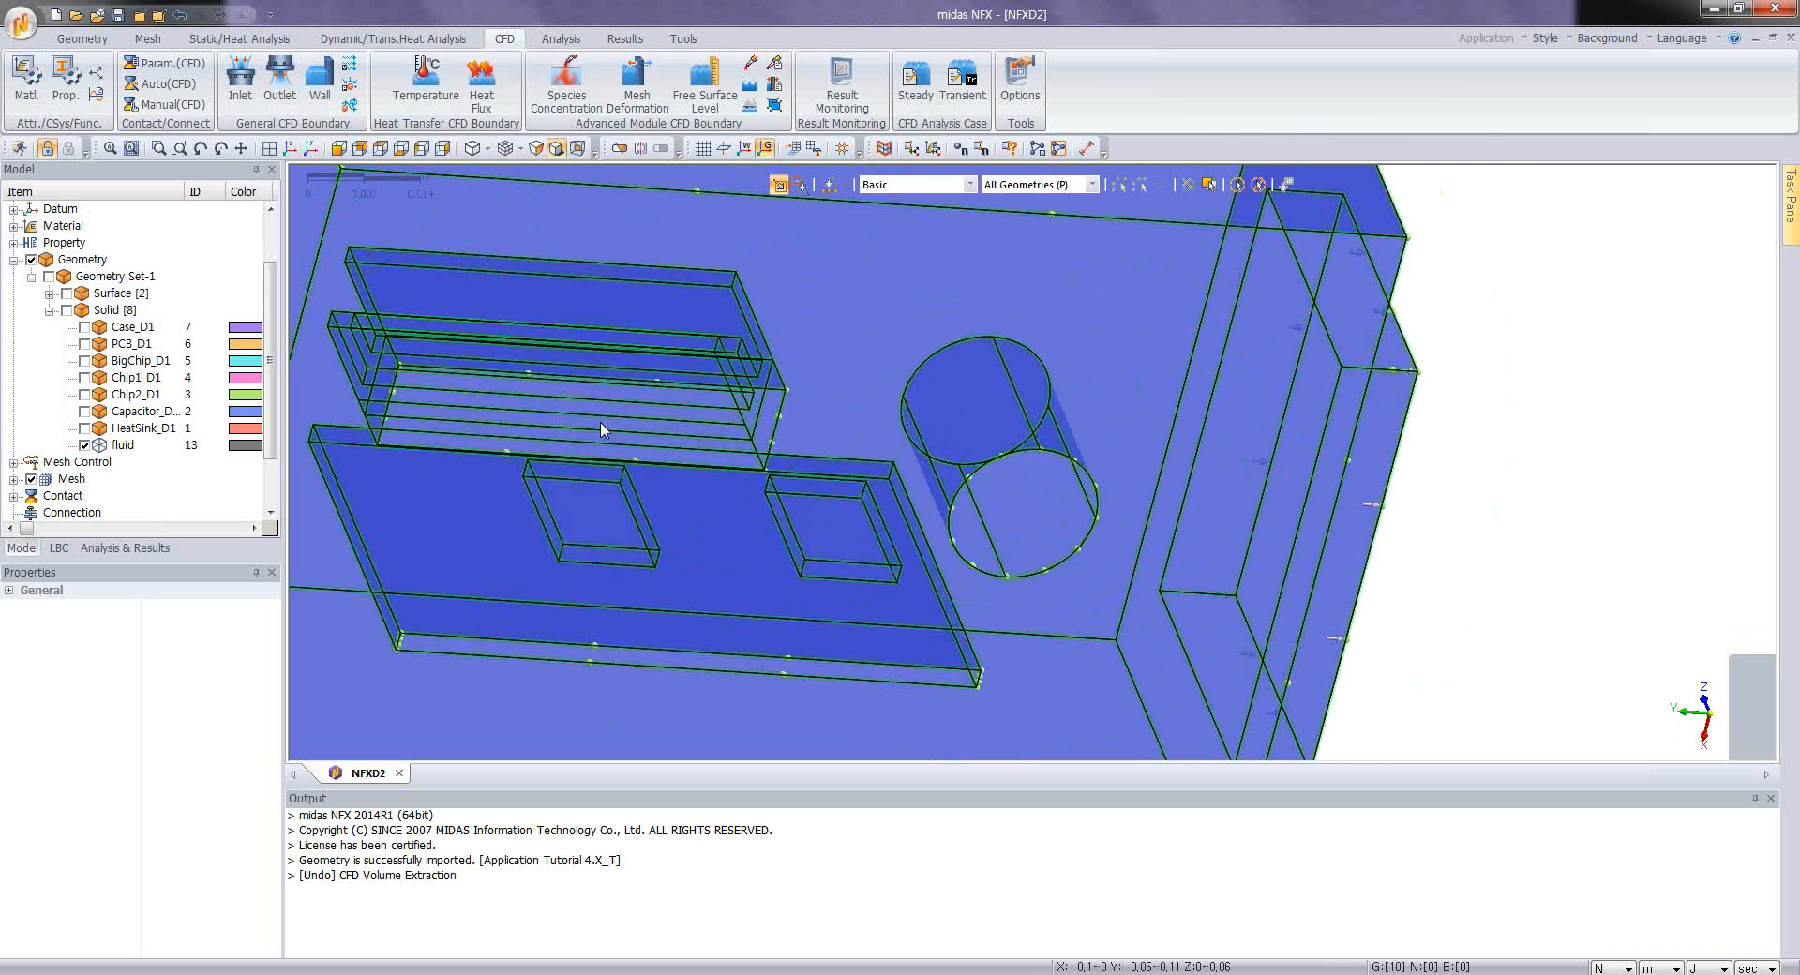
left_click(453, 106)
left_click(127, 281)
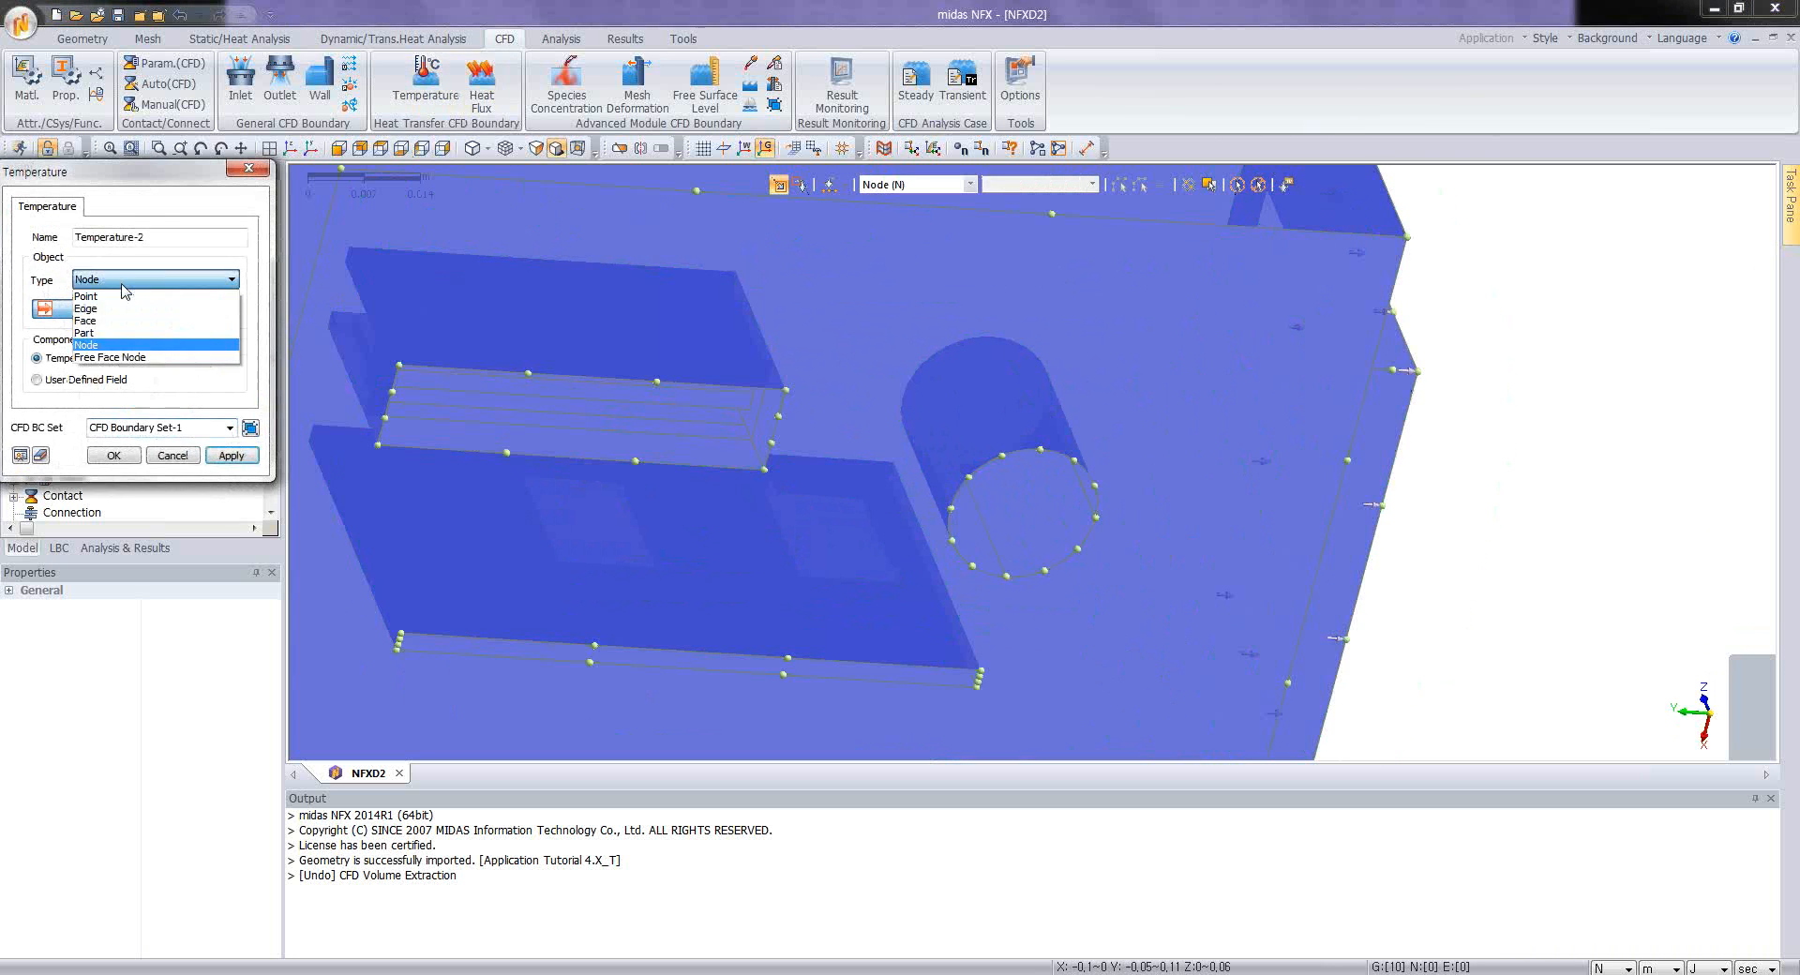
left_click(113, 317)
left_click(1022, 550)
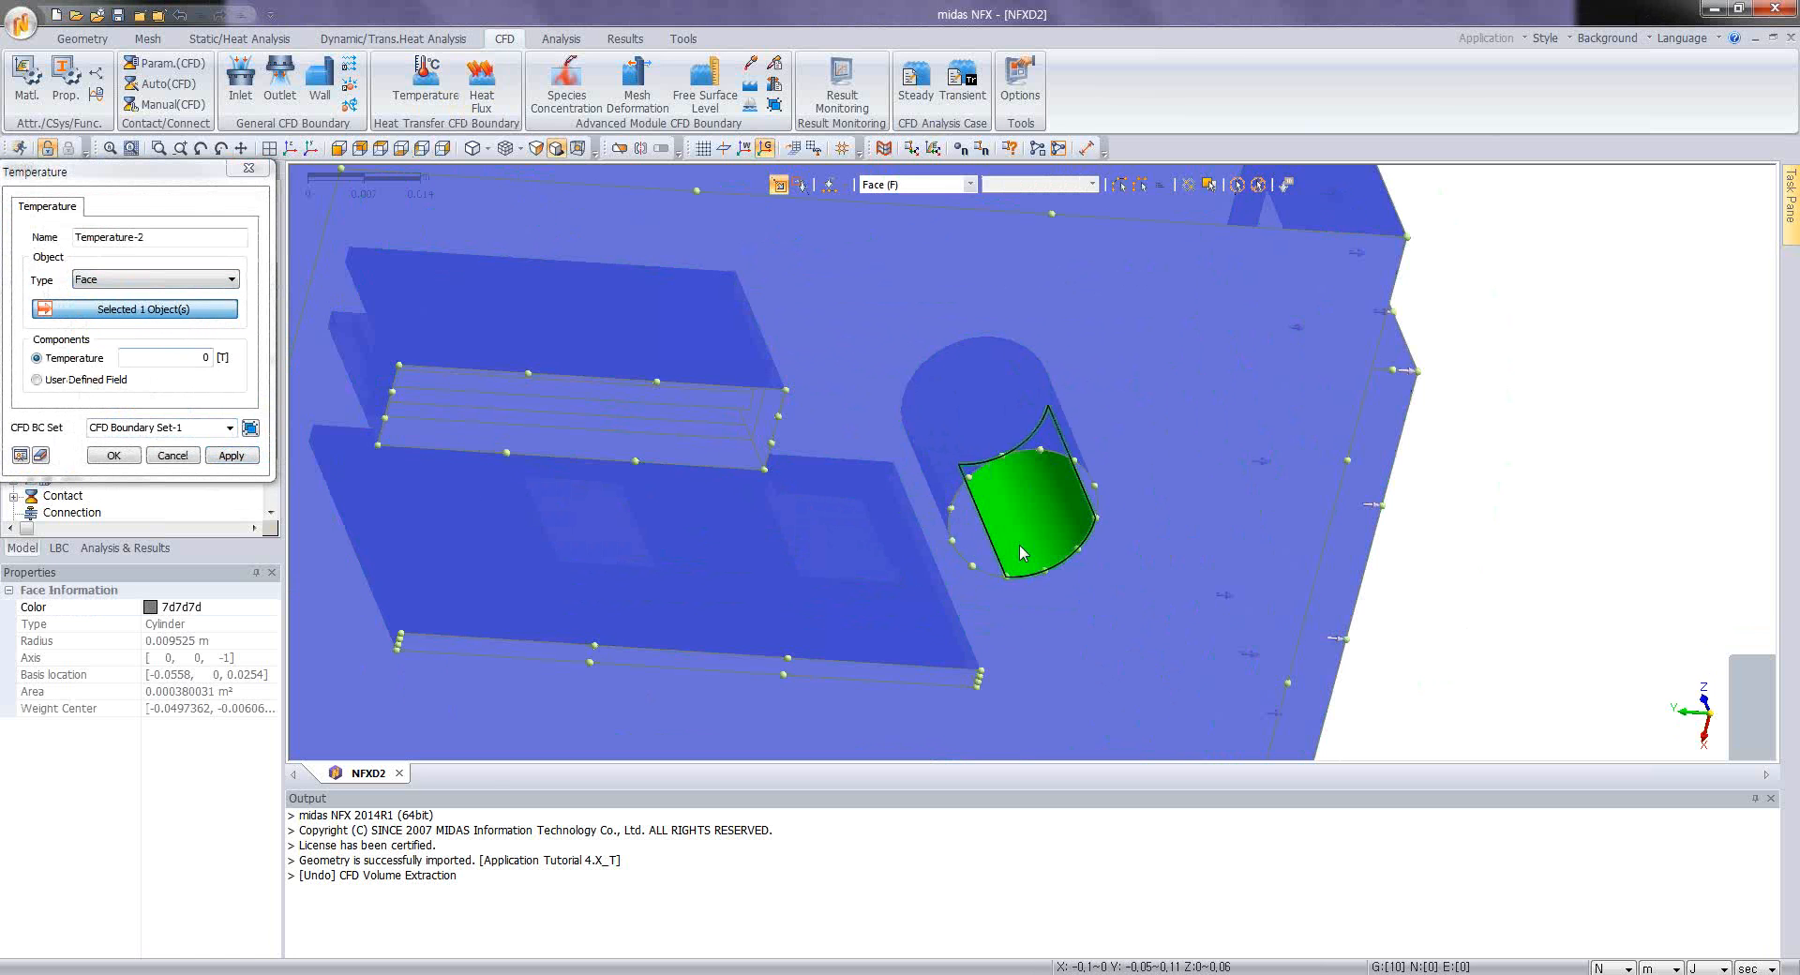
left_click(975, 538)
Step: Add the remaining capacitor cavity faces and create the boundary with a temperature of 38
middle_click_drag(1074, 428, 1025, 398)
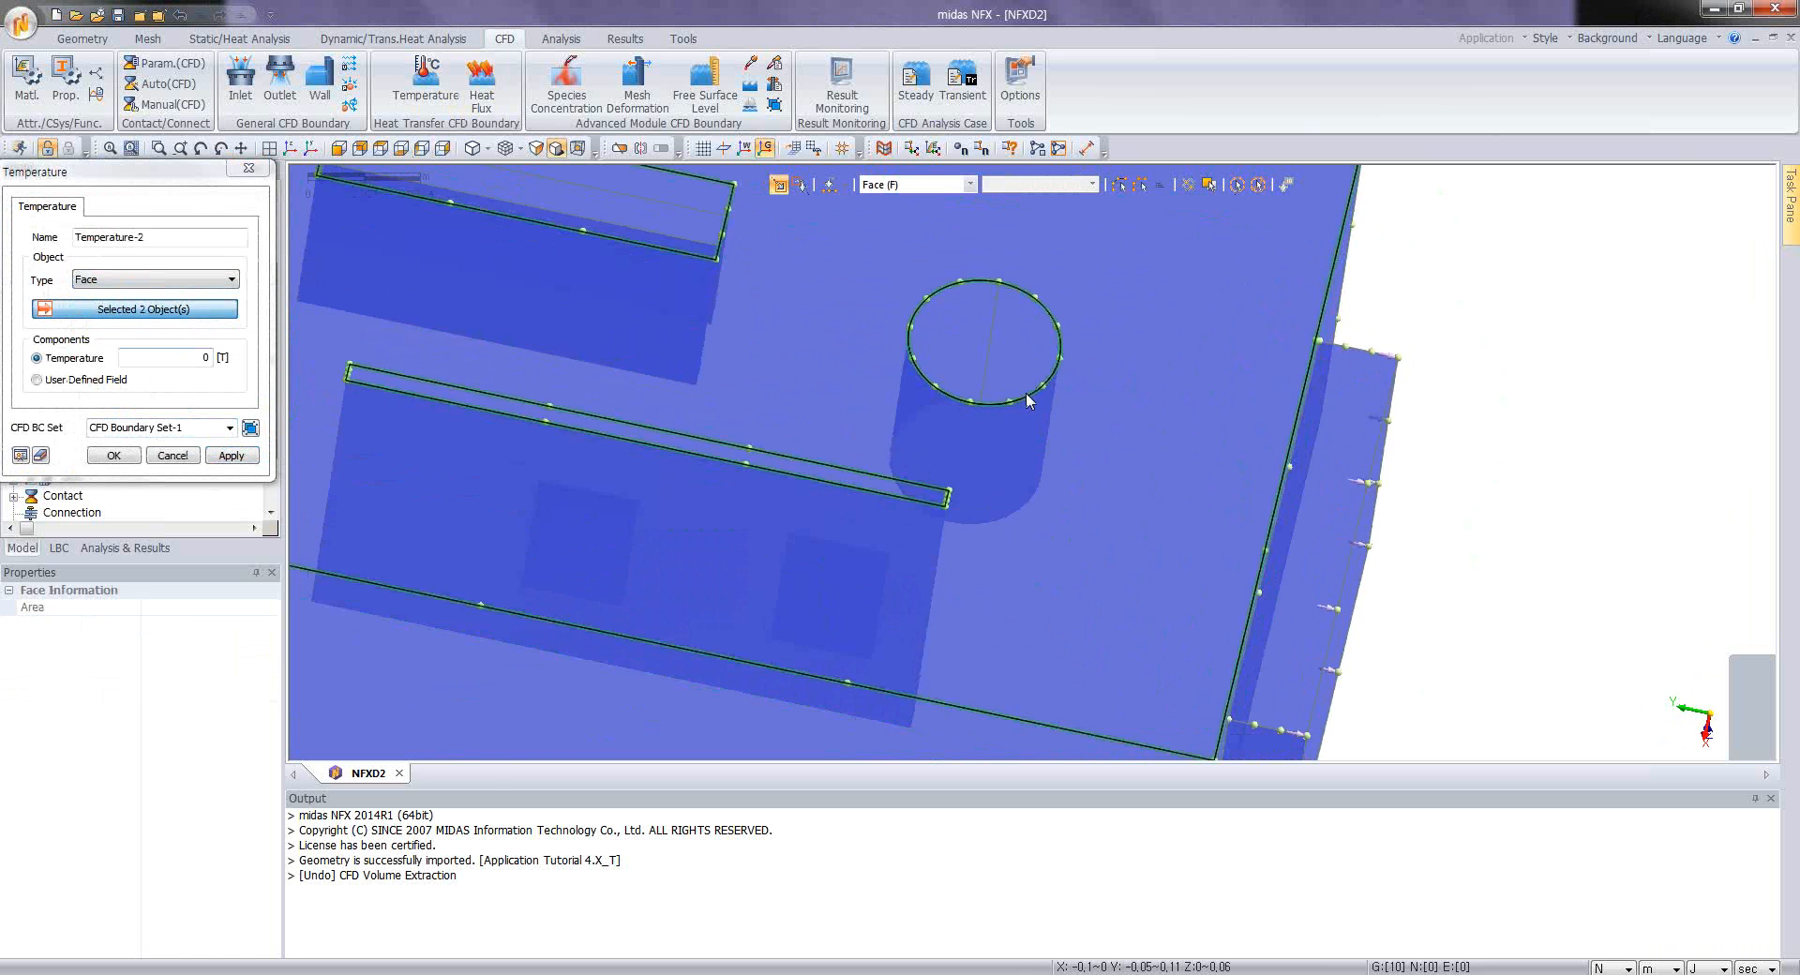
left_click(1017, 345)
left_click(971, 335)
middle_click_drag(870, 464, 981, 419)
left_click(971, 435)
left_click(197, 358)
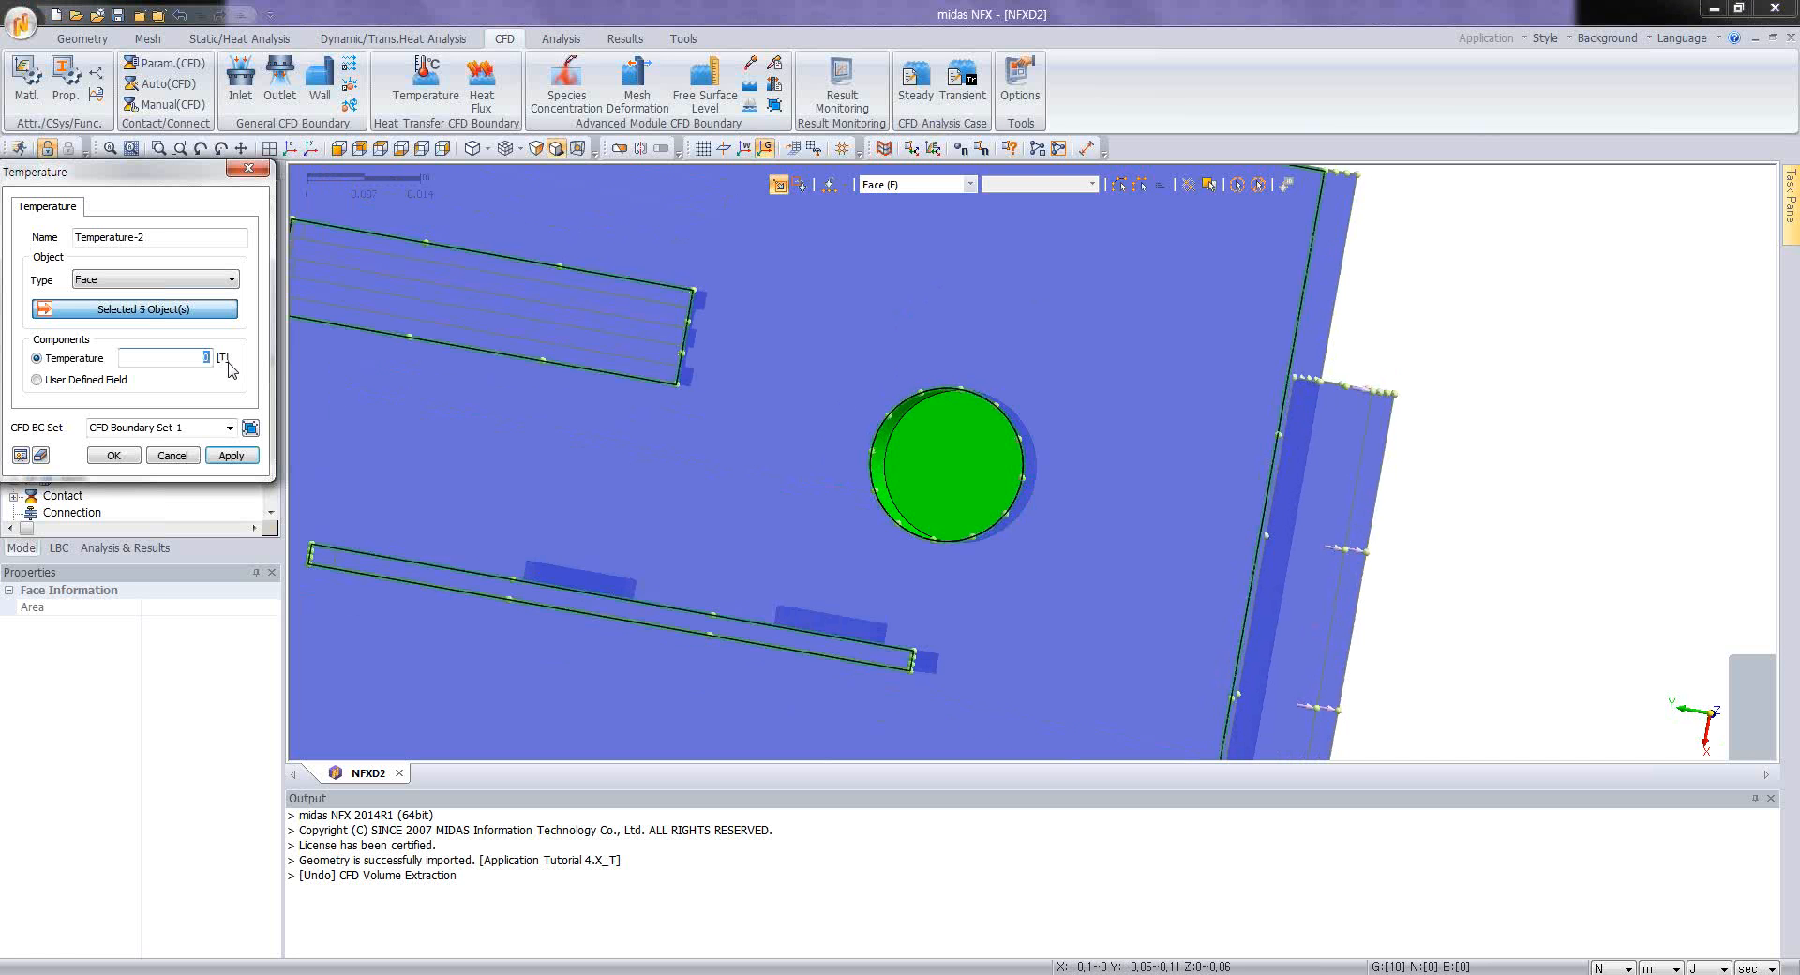
left_click(115, 456)
Step: Hide all labels in the model view
scroll(872, 352, "down", 5)
middle_click_drag(800, 350, 884, 444)
middle_click_drag(783, 314, 953, 323, "ctrl")
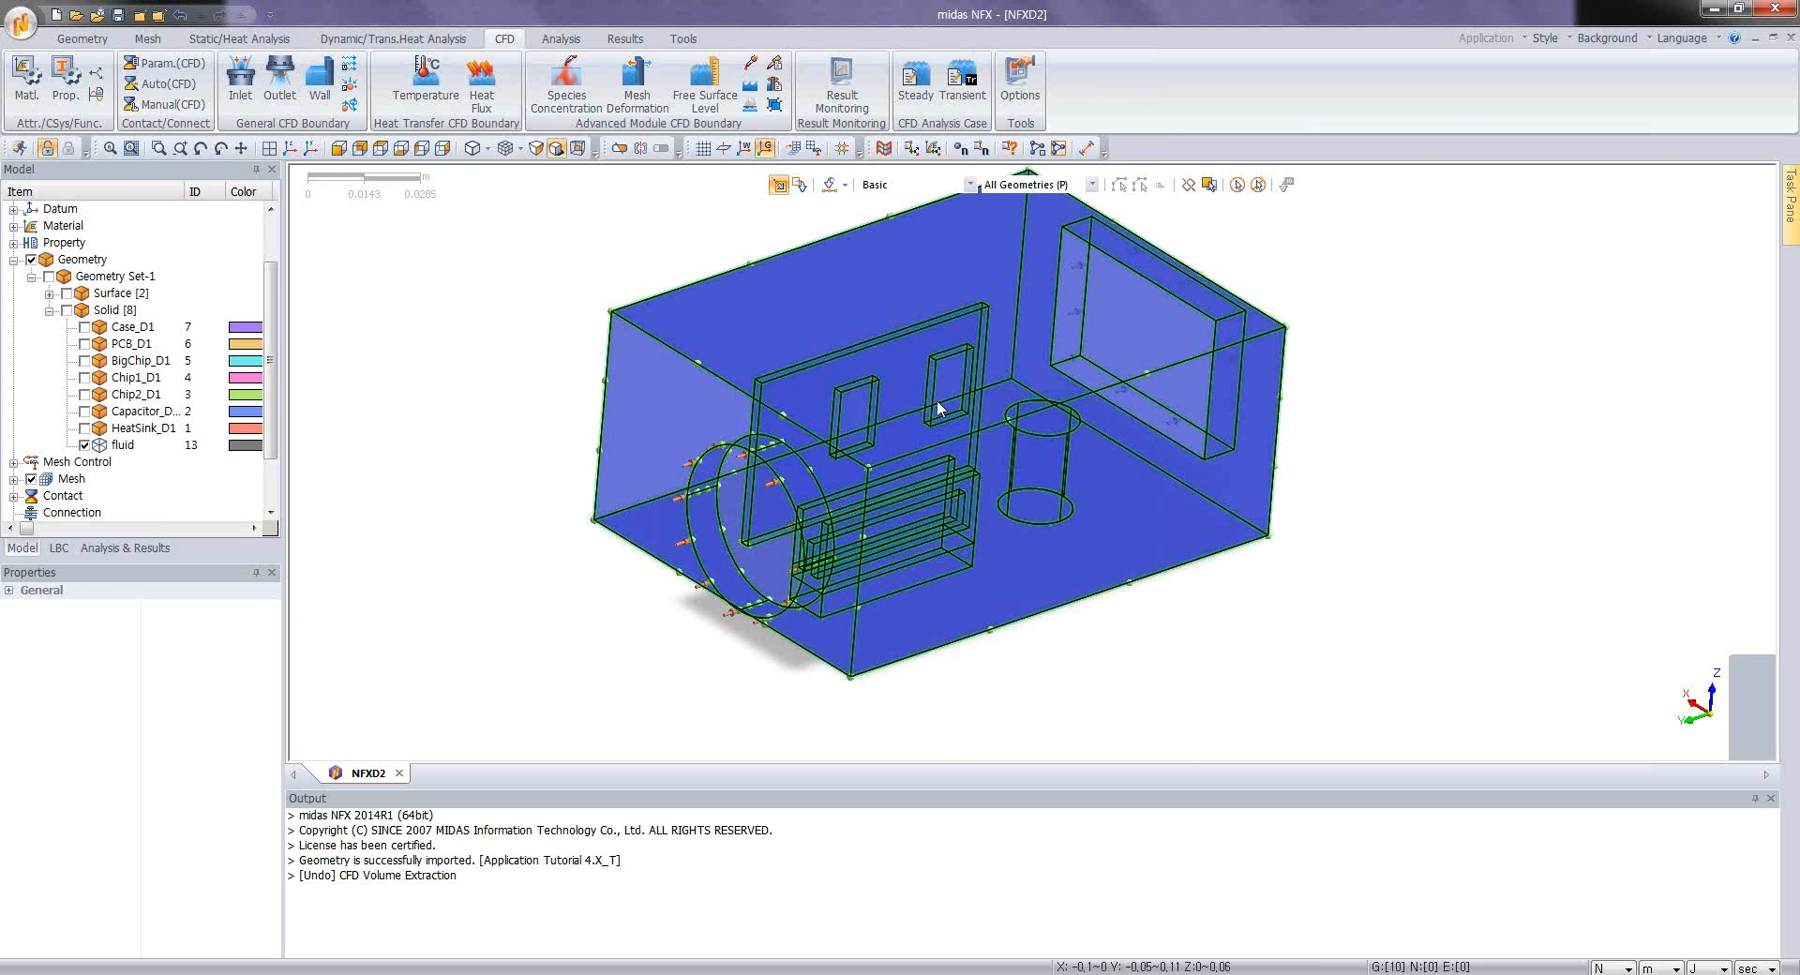
mouse_move(1083, 465)
middle_mouse_down("ctrl")
mouse_move(1150, 515)
mouse_move(1133, 504)
middle_mouse_up("ctrl")
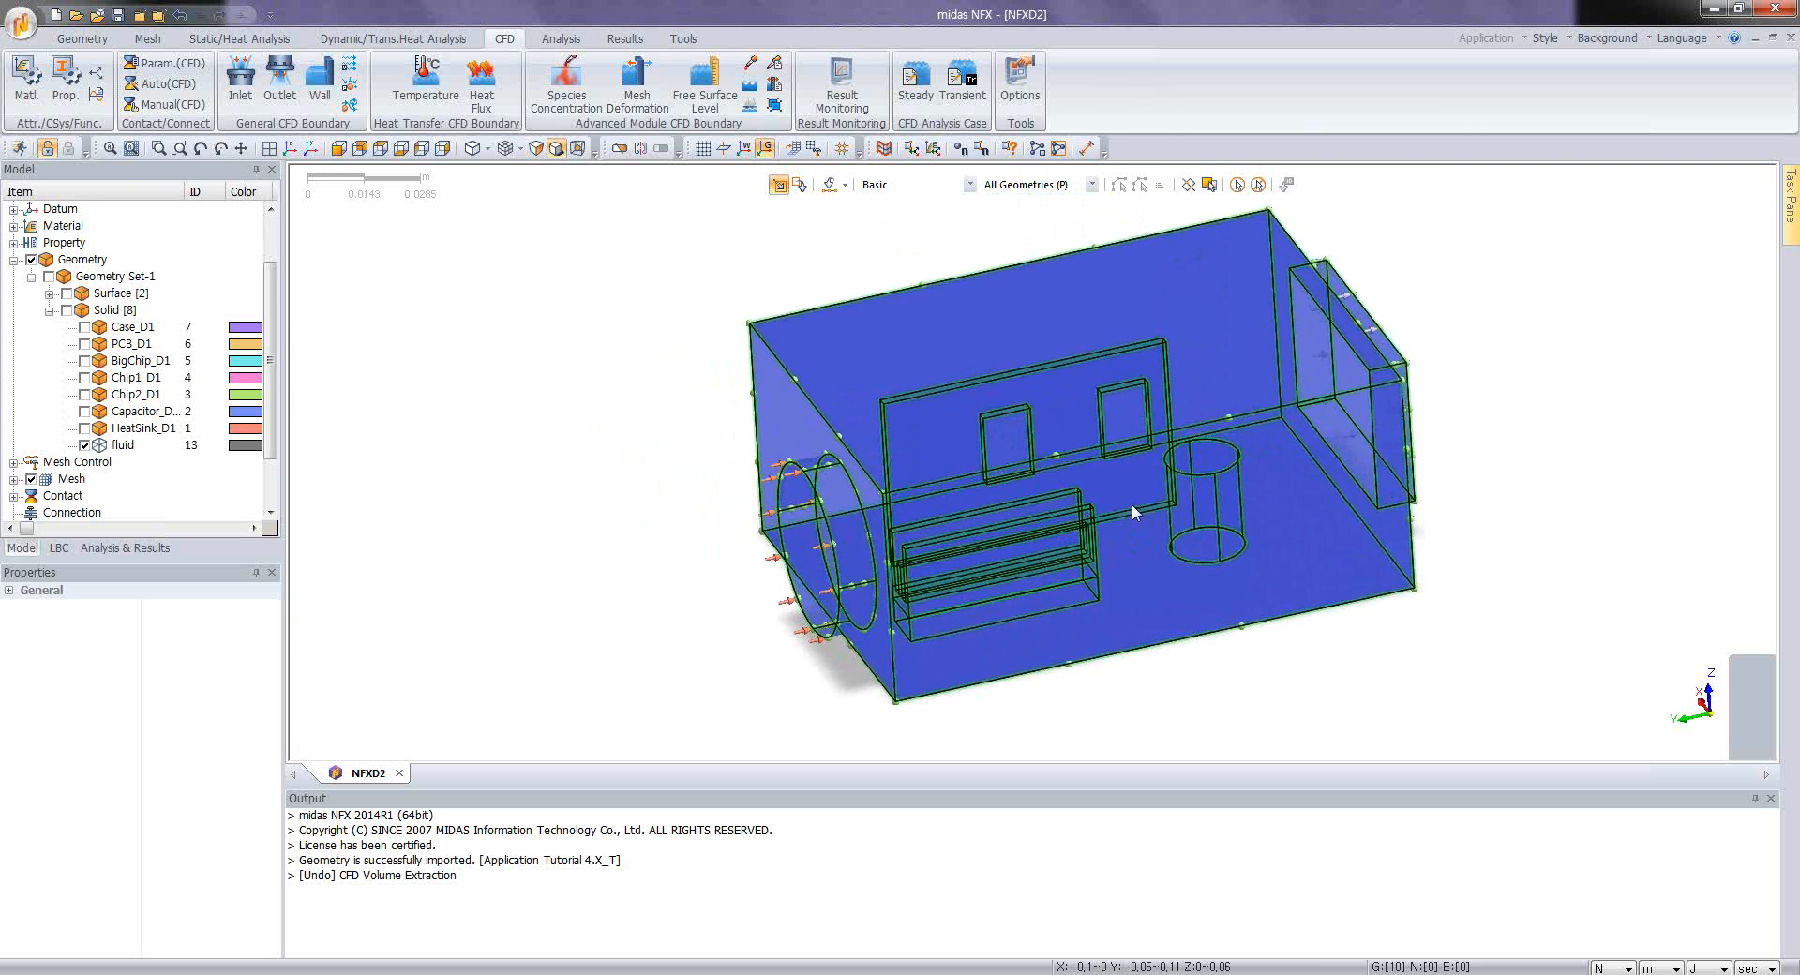
right_click(590, 410)
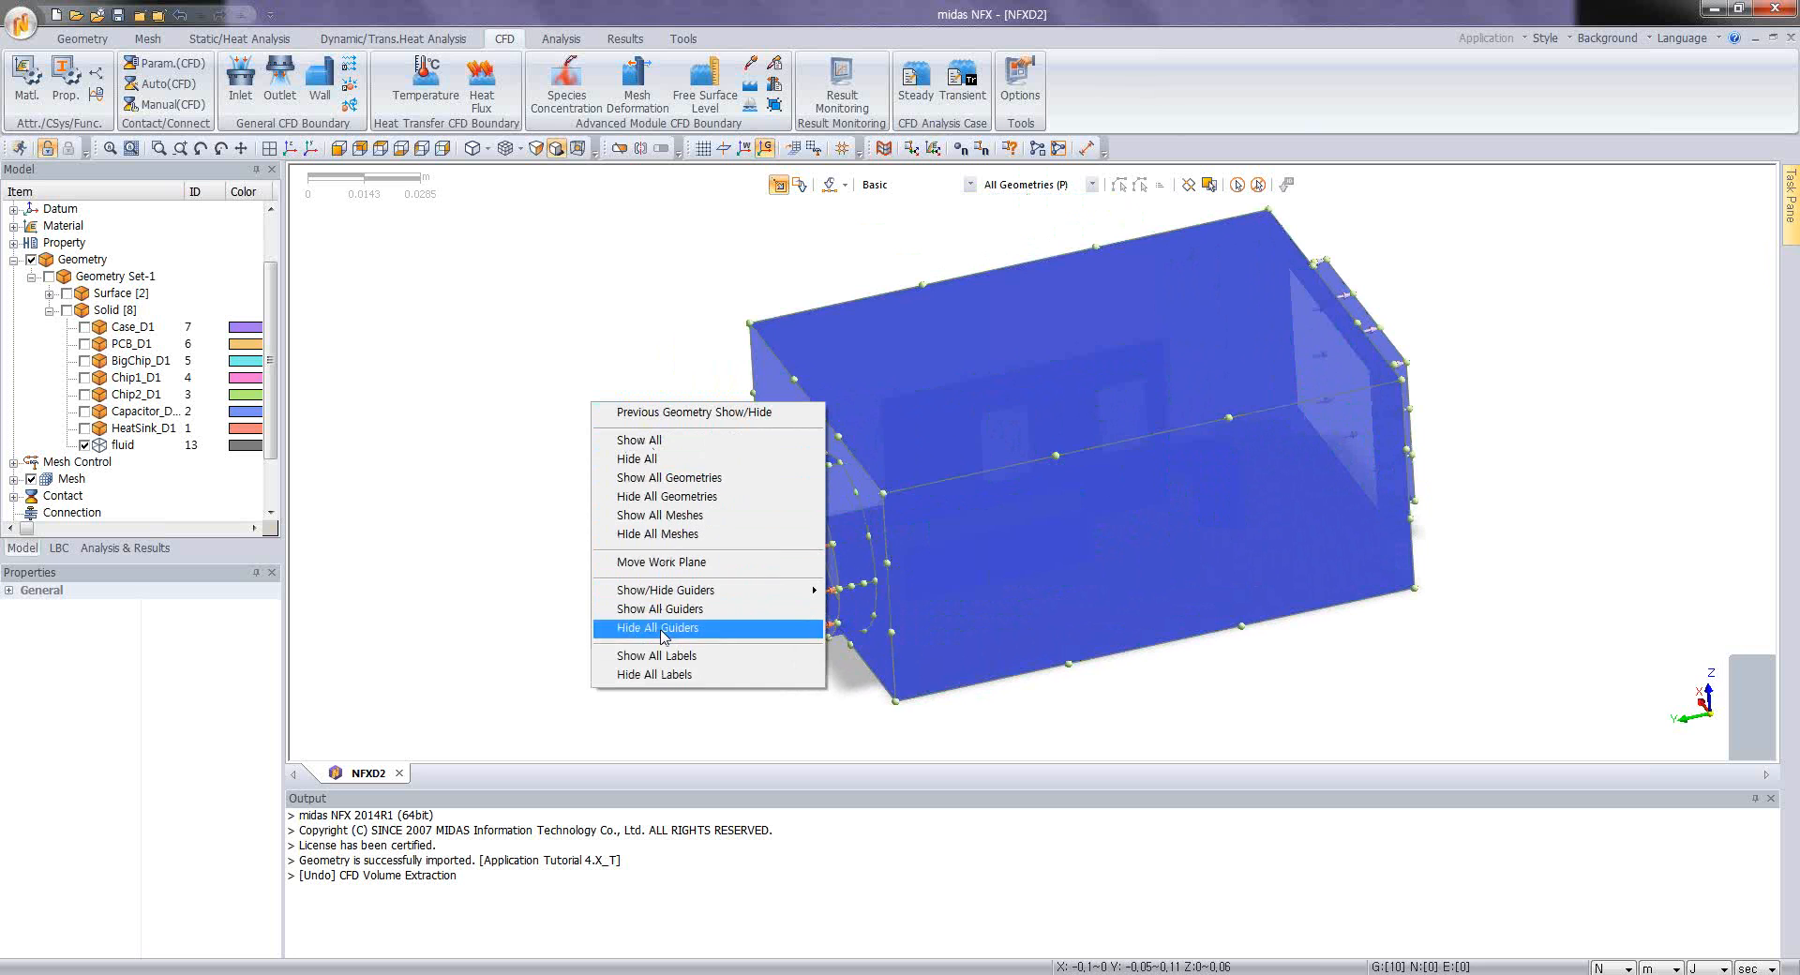
left_click(661, 676)
Step: Create an edge size control with 0.002 m interval length on all edges of the component cavities inside the enclosure
middle_click_drag(1260, 551, 960, 397, "ctrl")
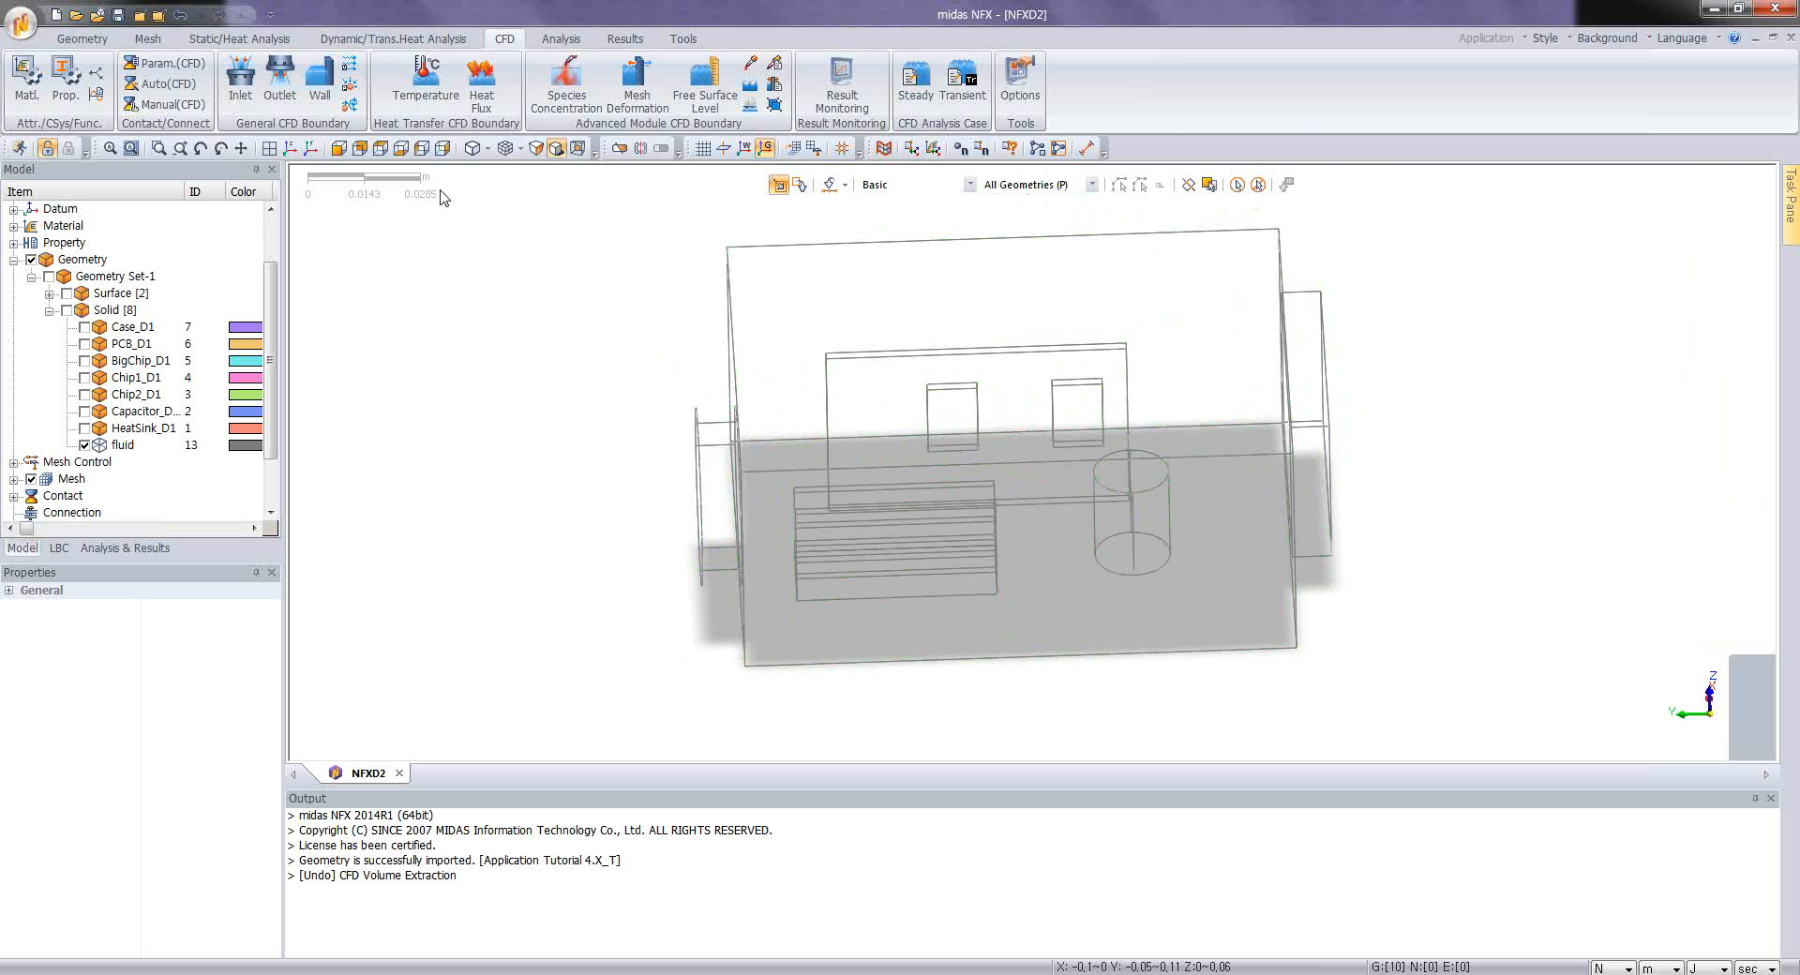
left_click(147, 38)
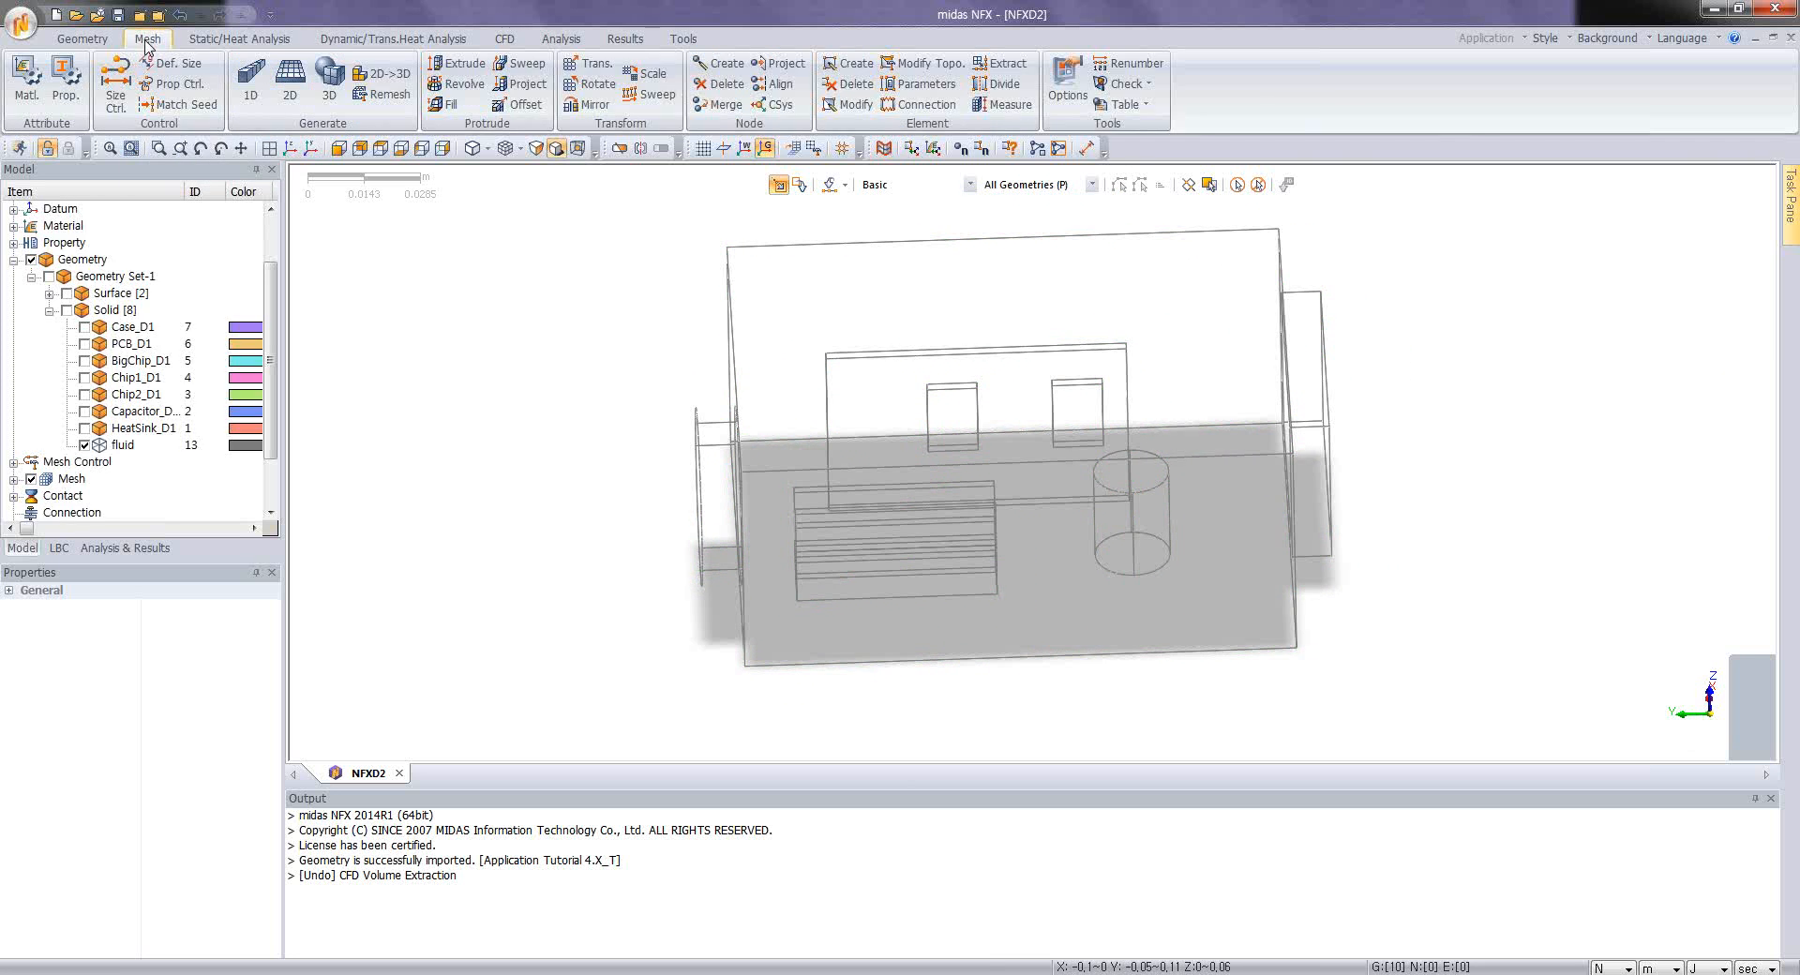
left_click(115, 83)
left_click_drag(766, 306, 1198, 673)
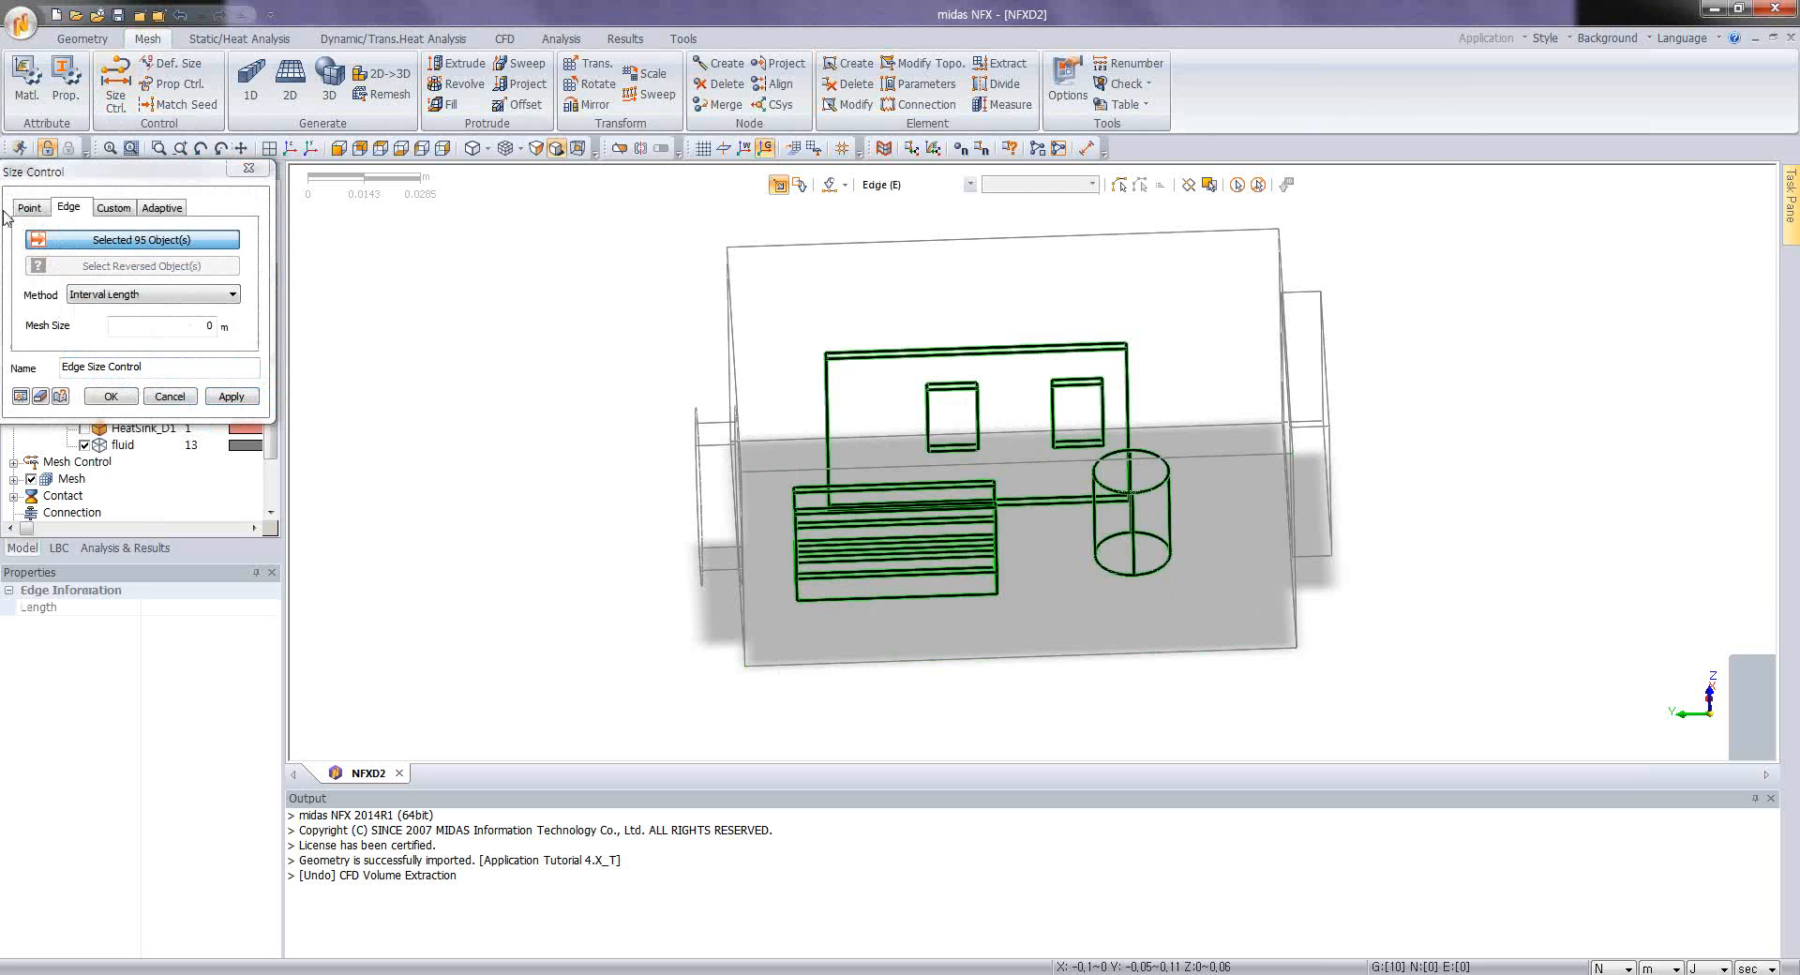
double_click(204, 327)
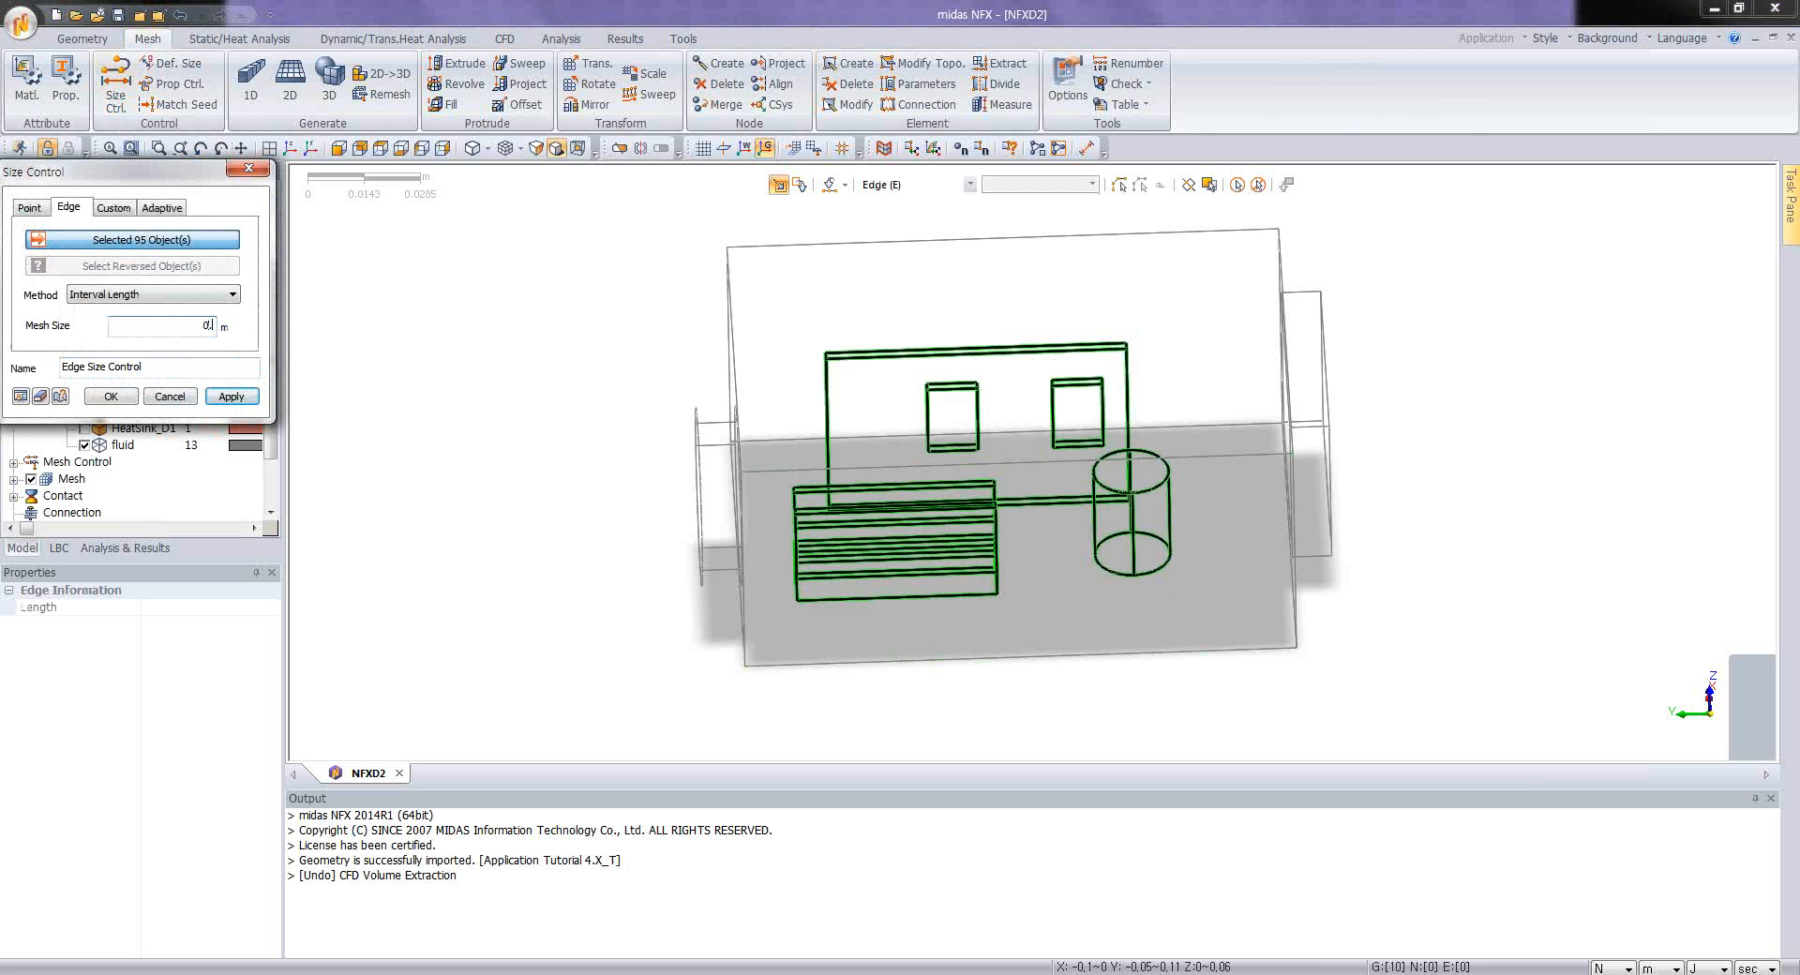
left_click(37, 397)
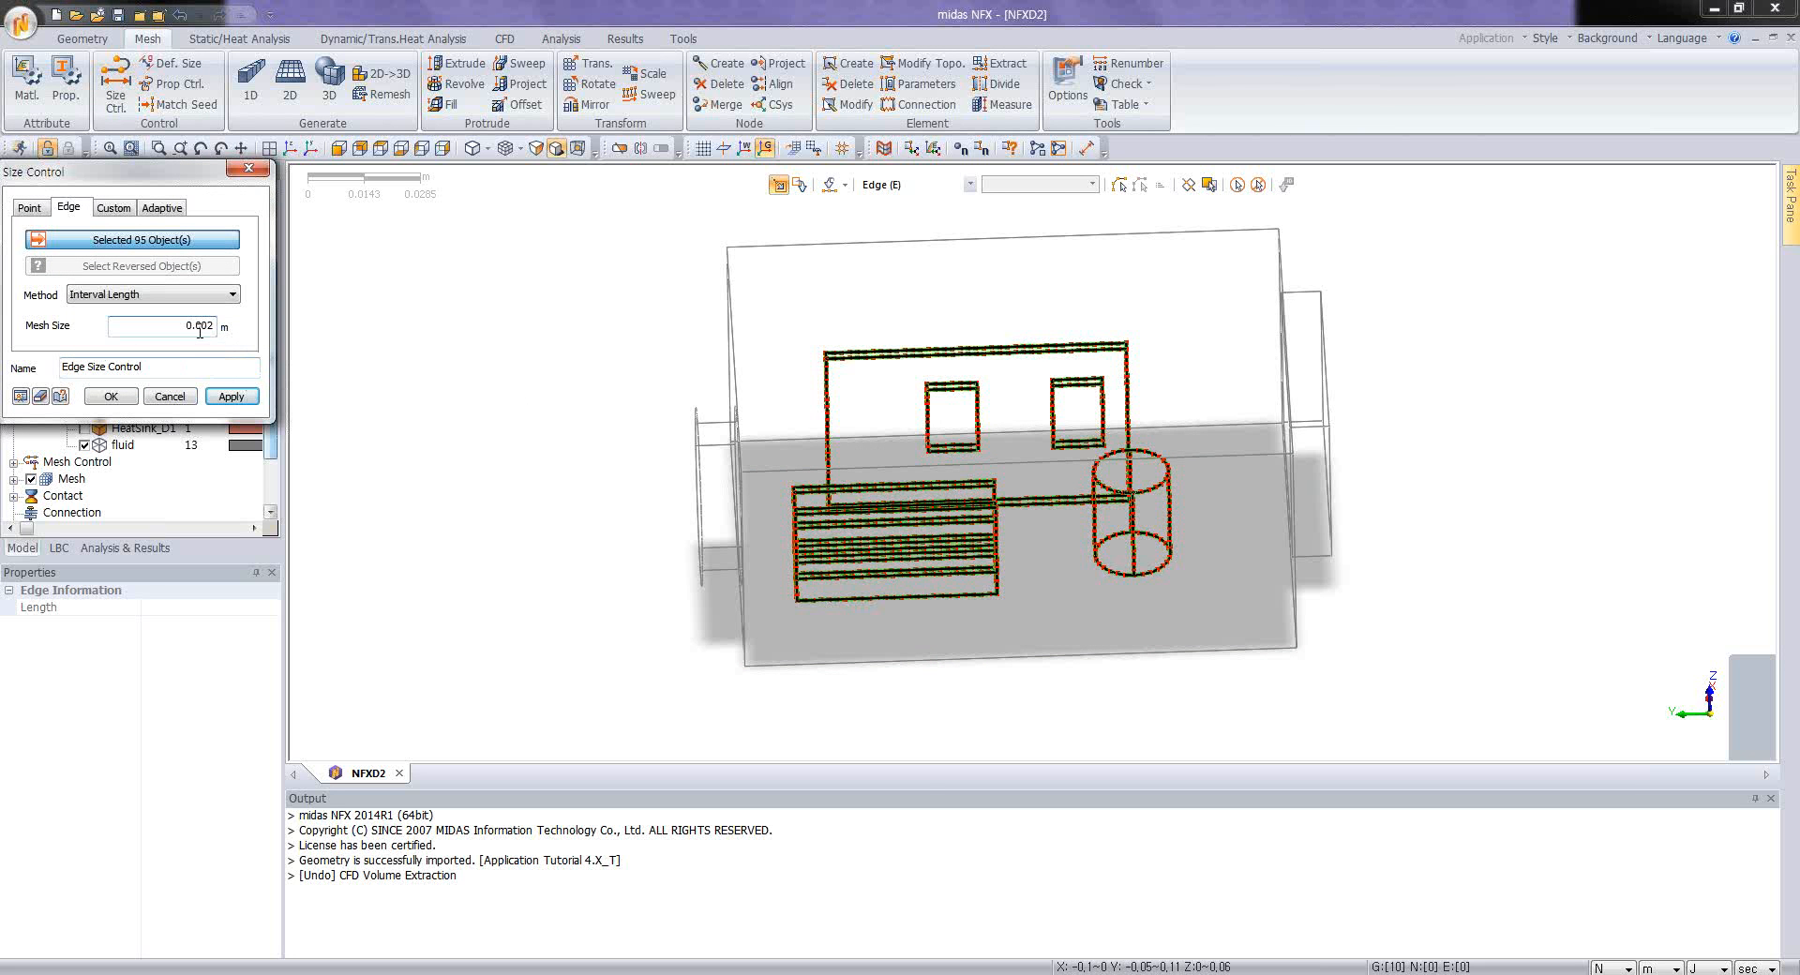
left_click(117, 400)
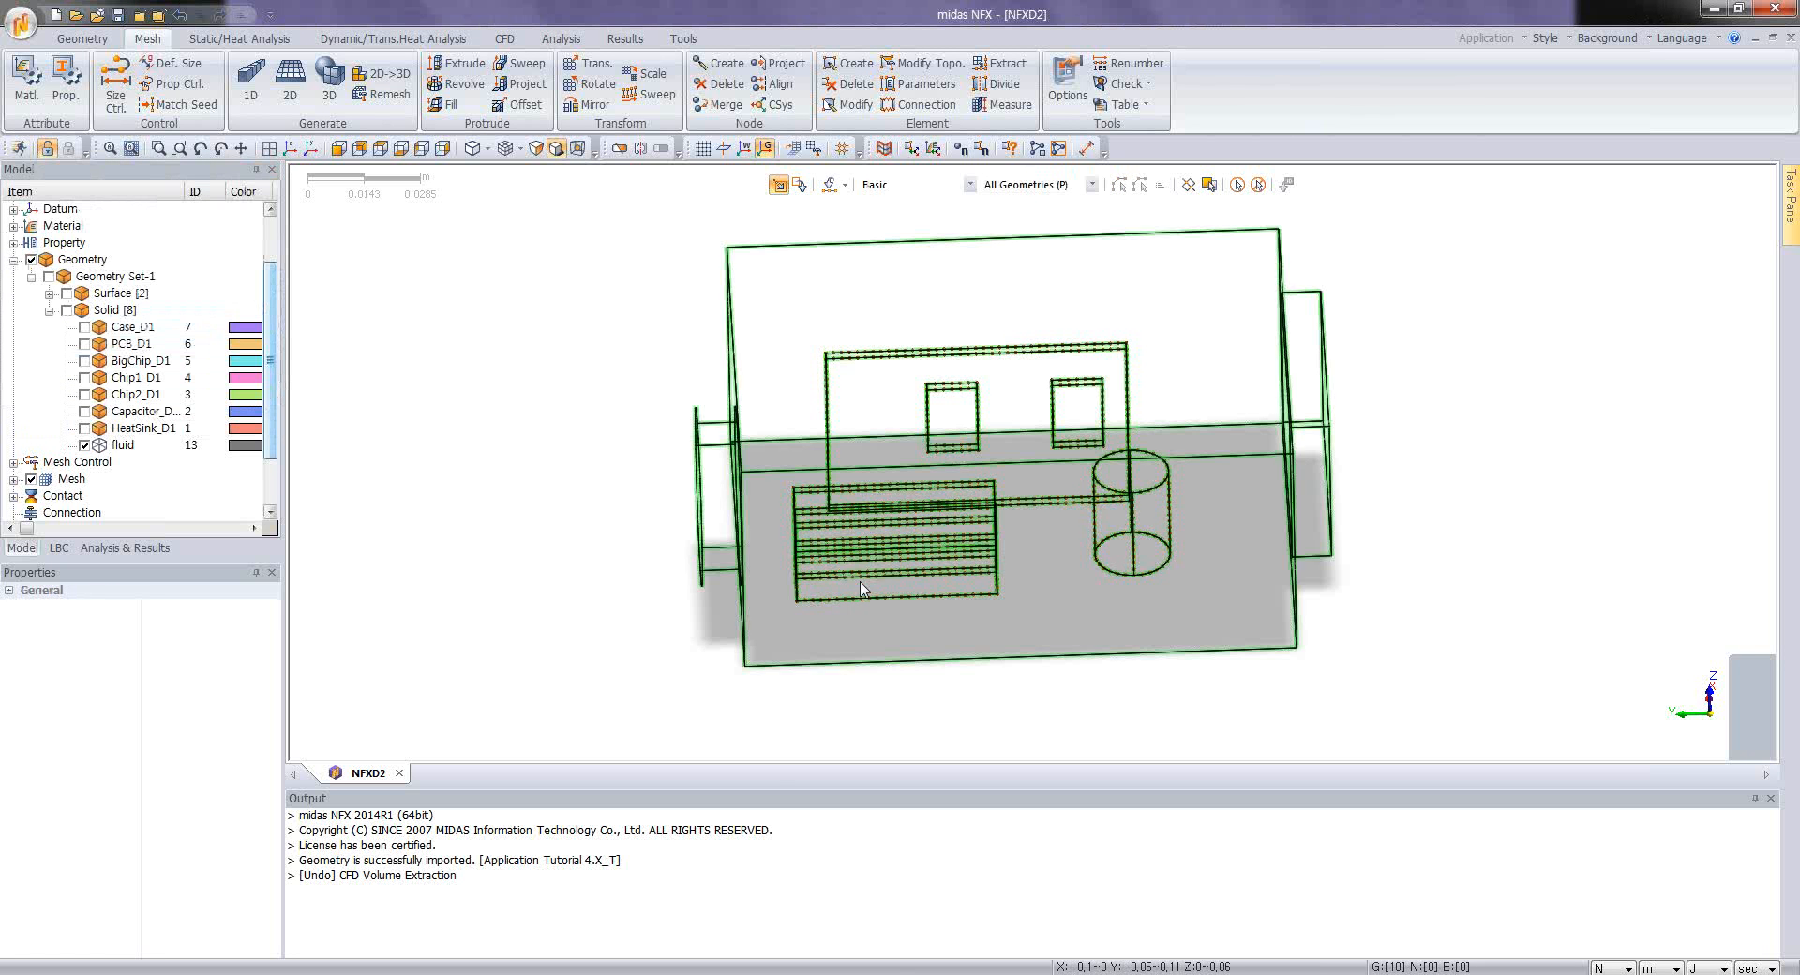
Step: Start an automatic solid mesh with the 1: AIR property and accept the advanced options as they are
scroll(872, 588, "up", 5)
scroll(875, 566, "down", 3)
middle_click_drag(940, 462, 903, 484)
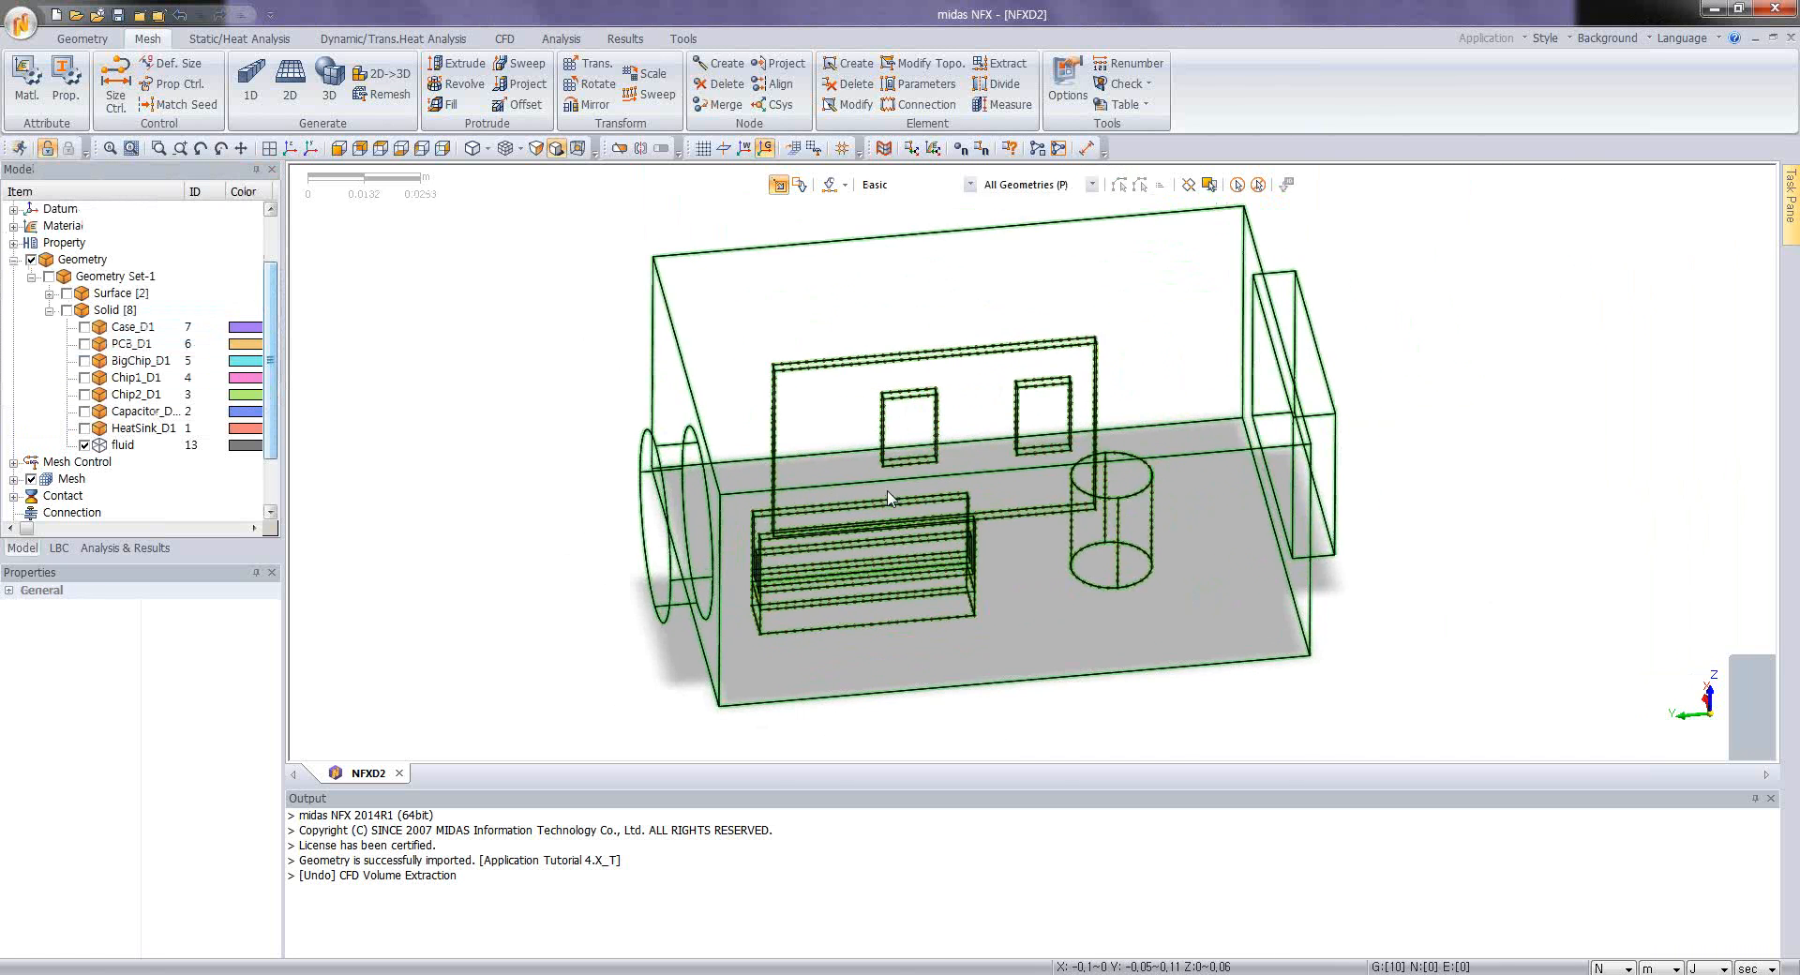
left_click(328, 87)
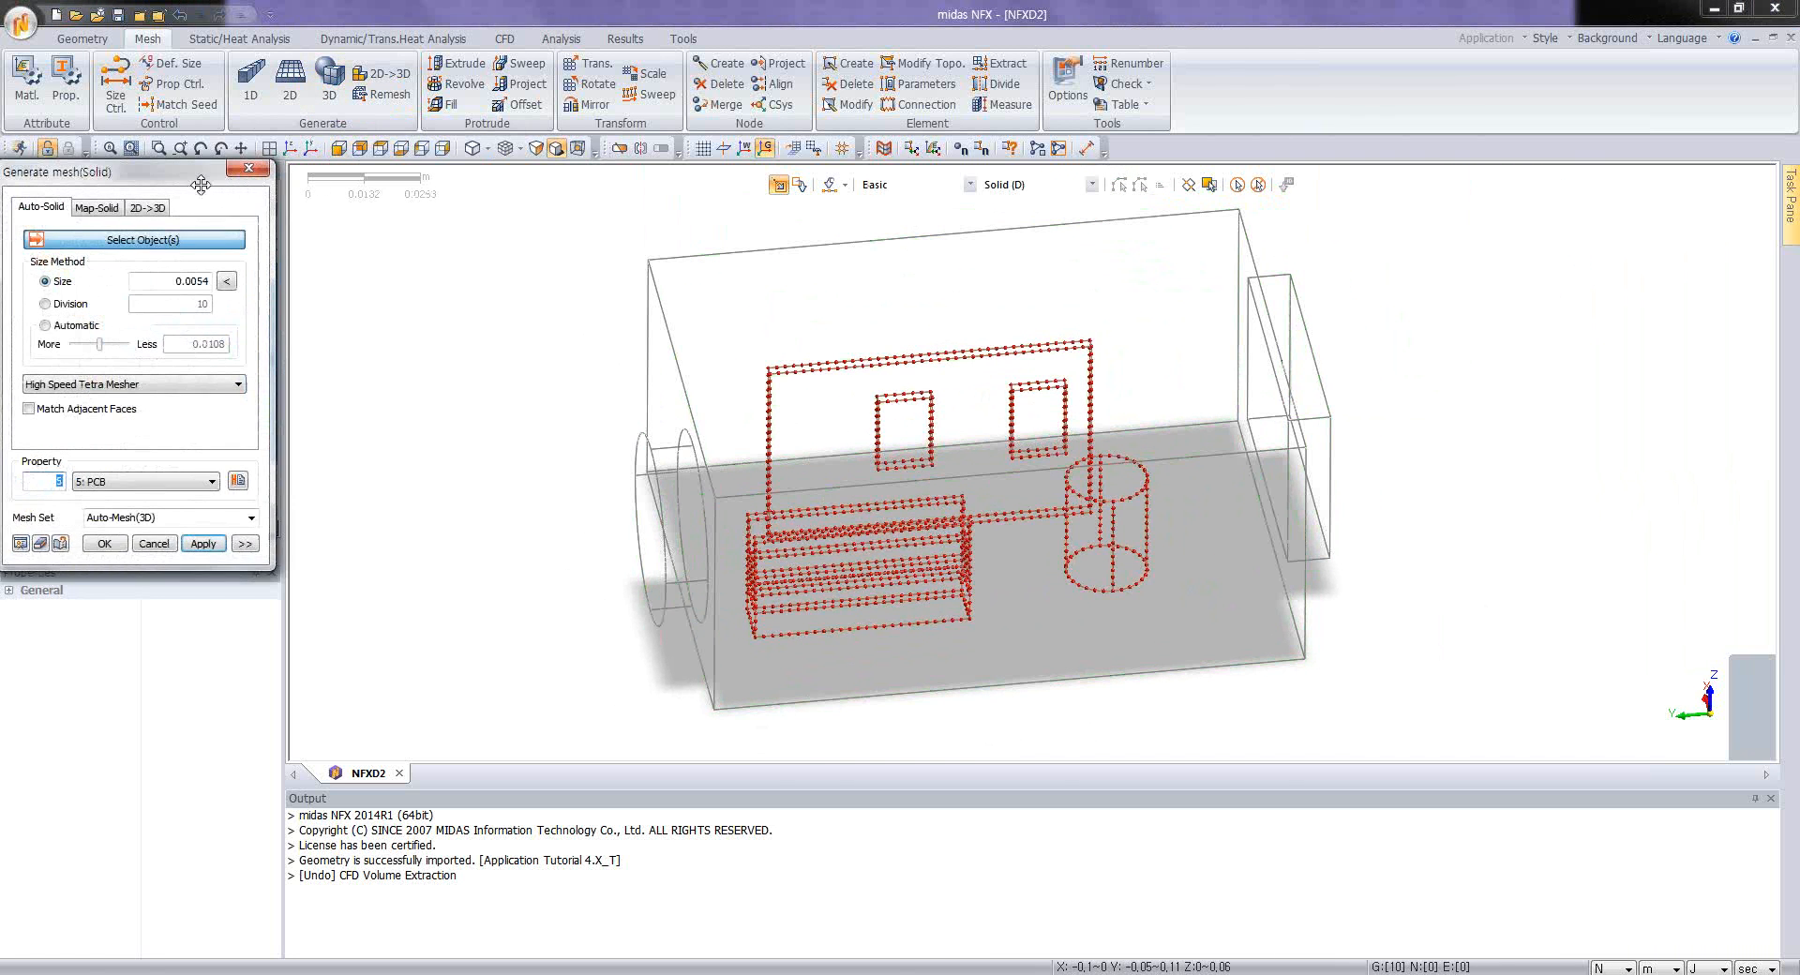
left_click_drag(199, 187, 357, 219)
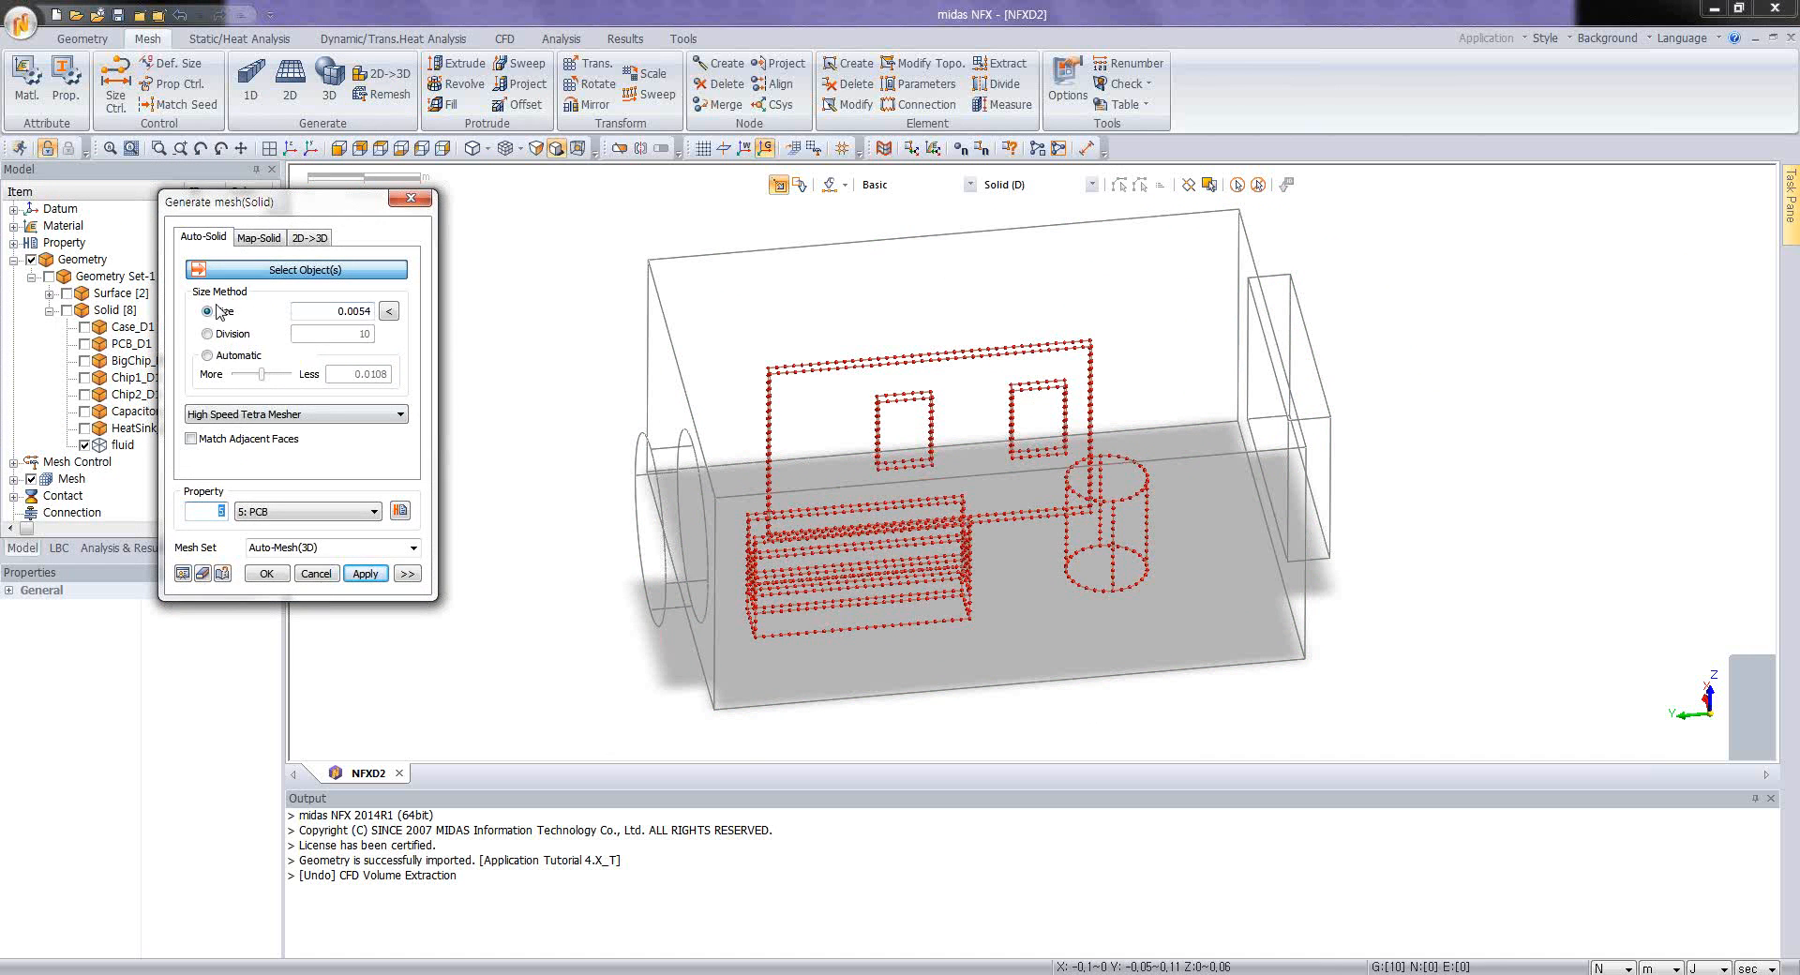
left_click(305, 511)
left_click(316, 525)
left_click(409, 576)
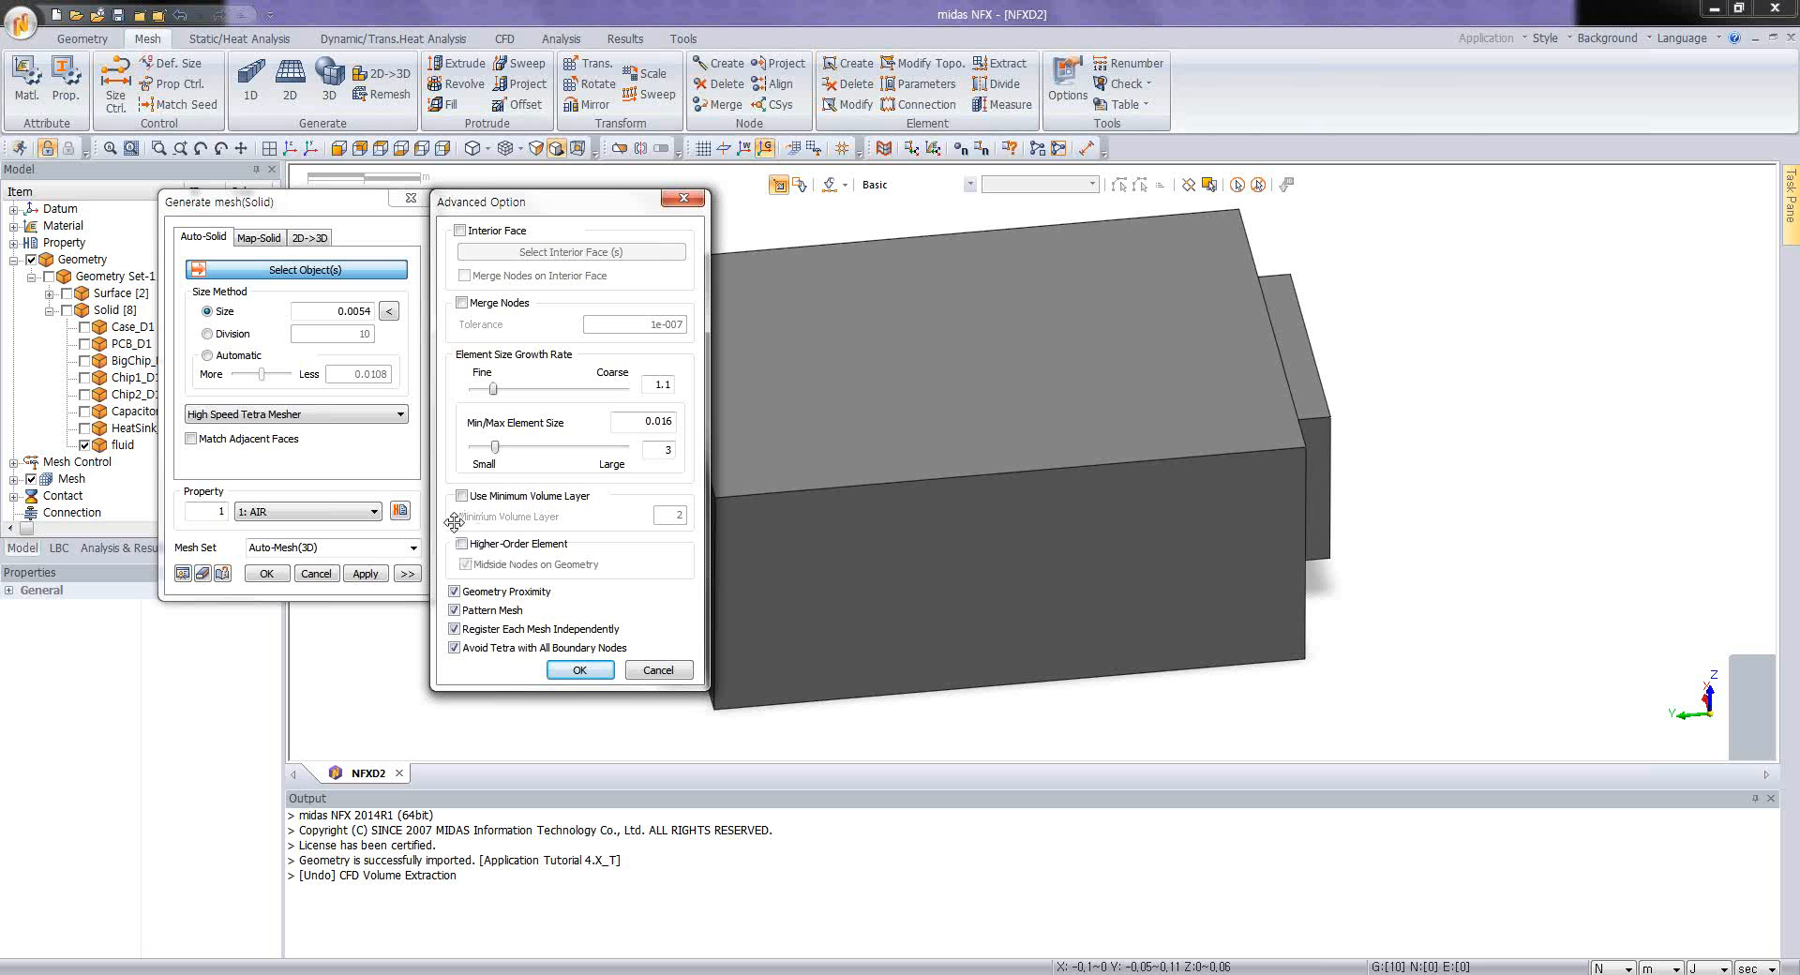
left_click(579, 670)
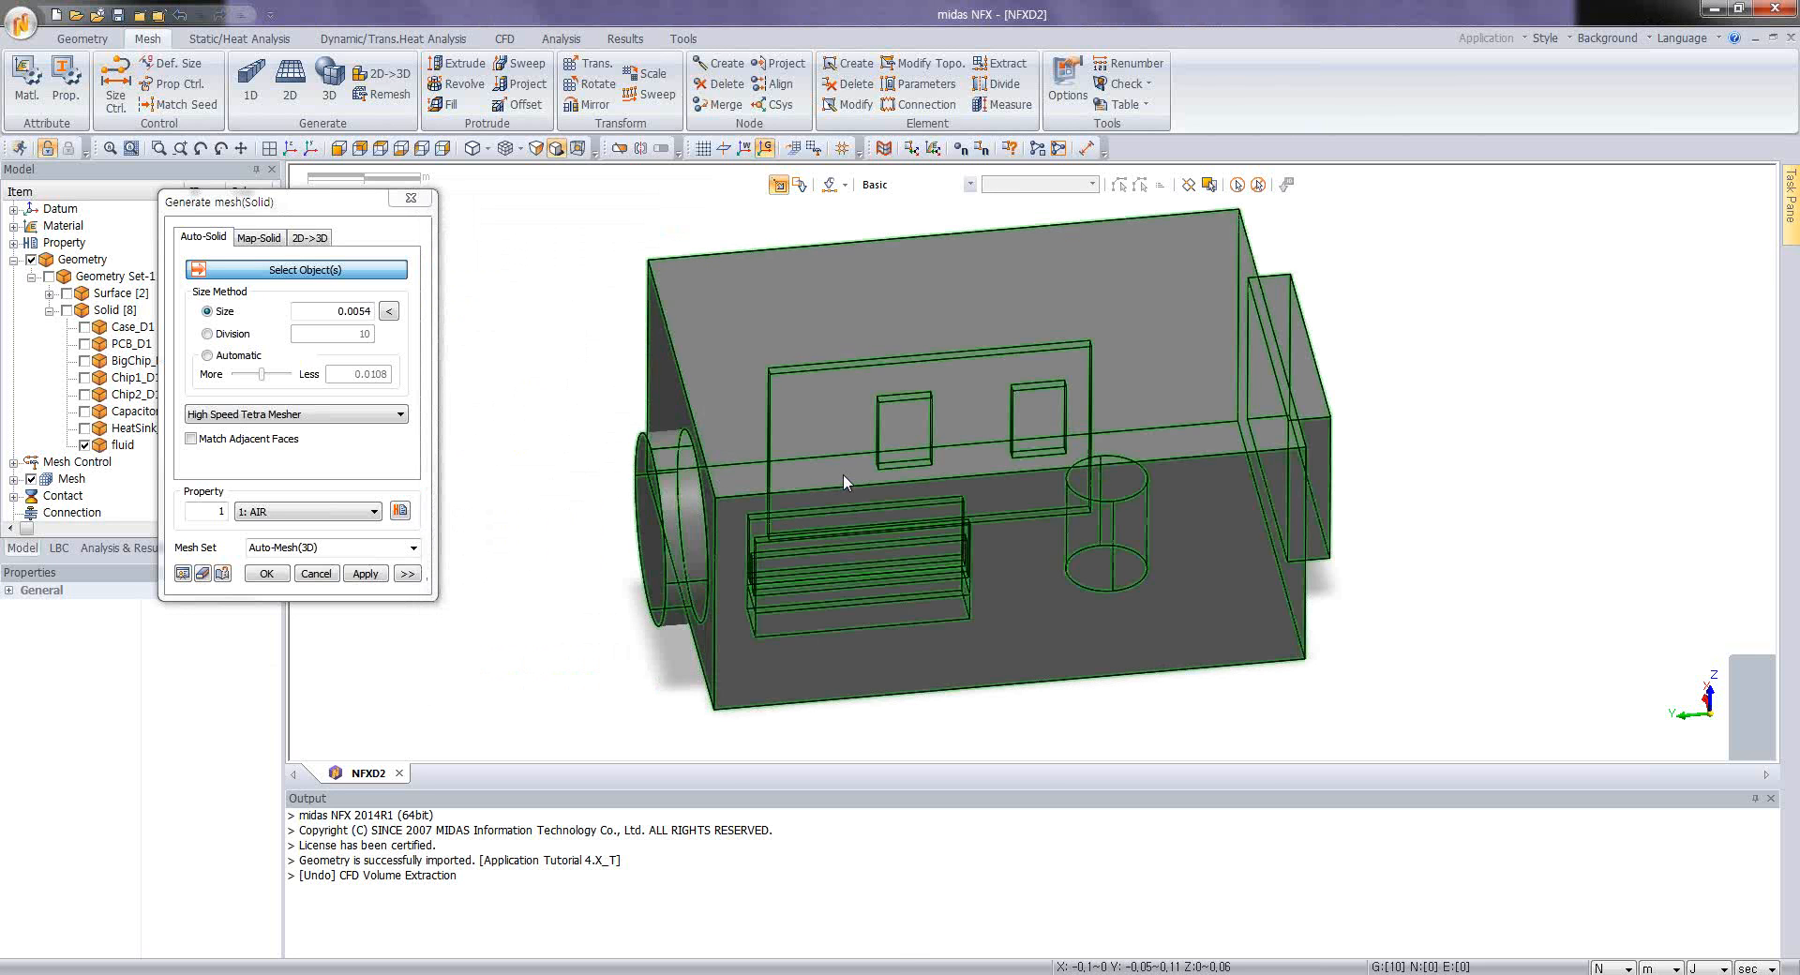
Step: Generate the tetra mesh of the fluid solid with an element size of 0.0054 and finish meshing
left_click(842, 475)
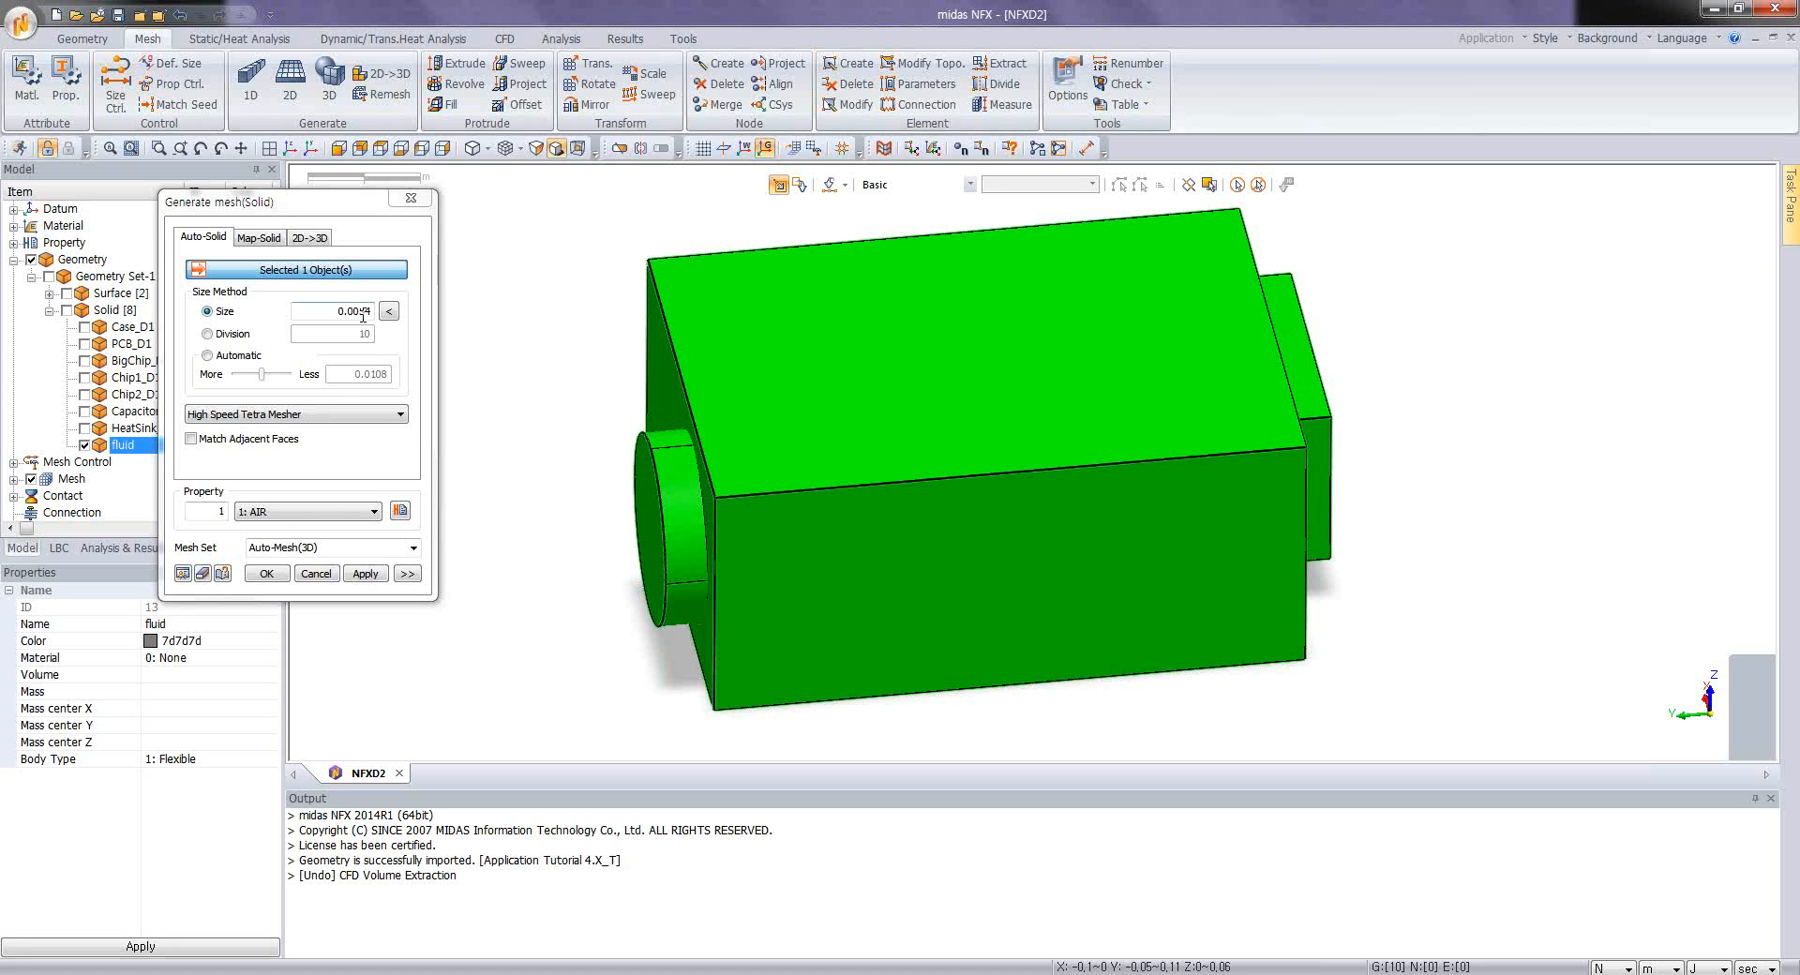
left_click(182, 573)
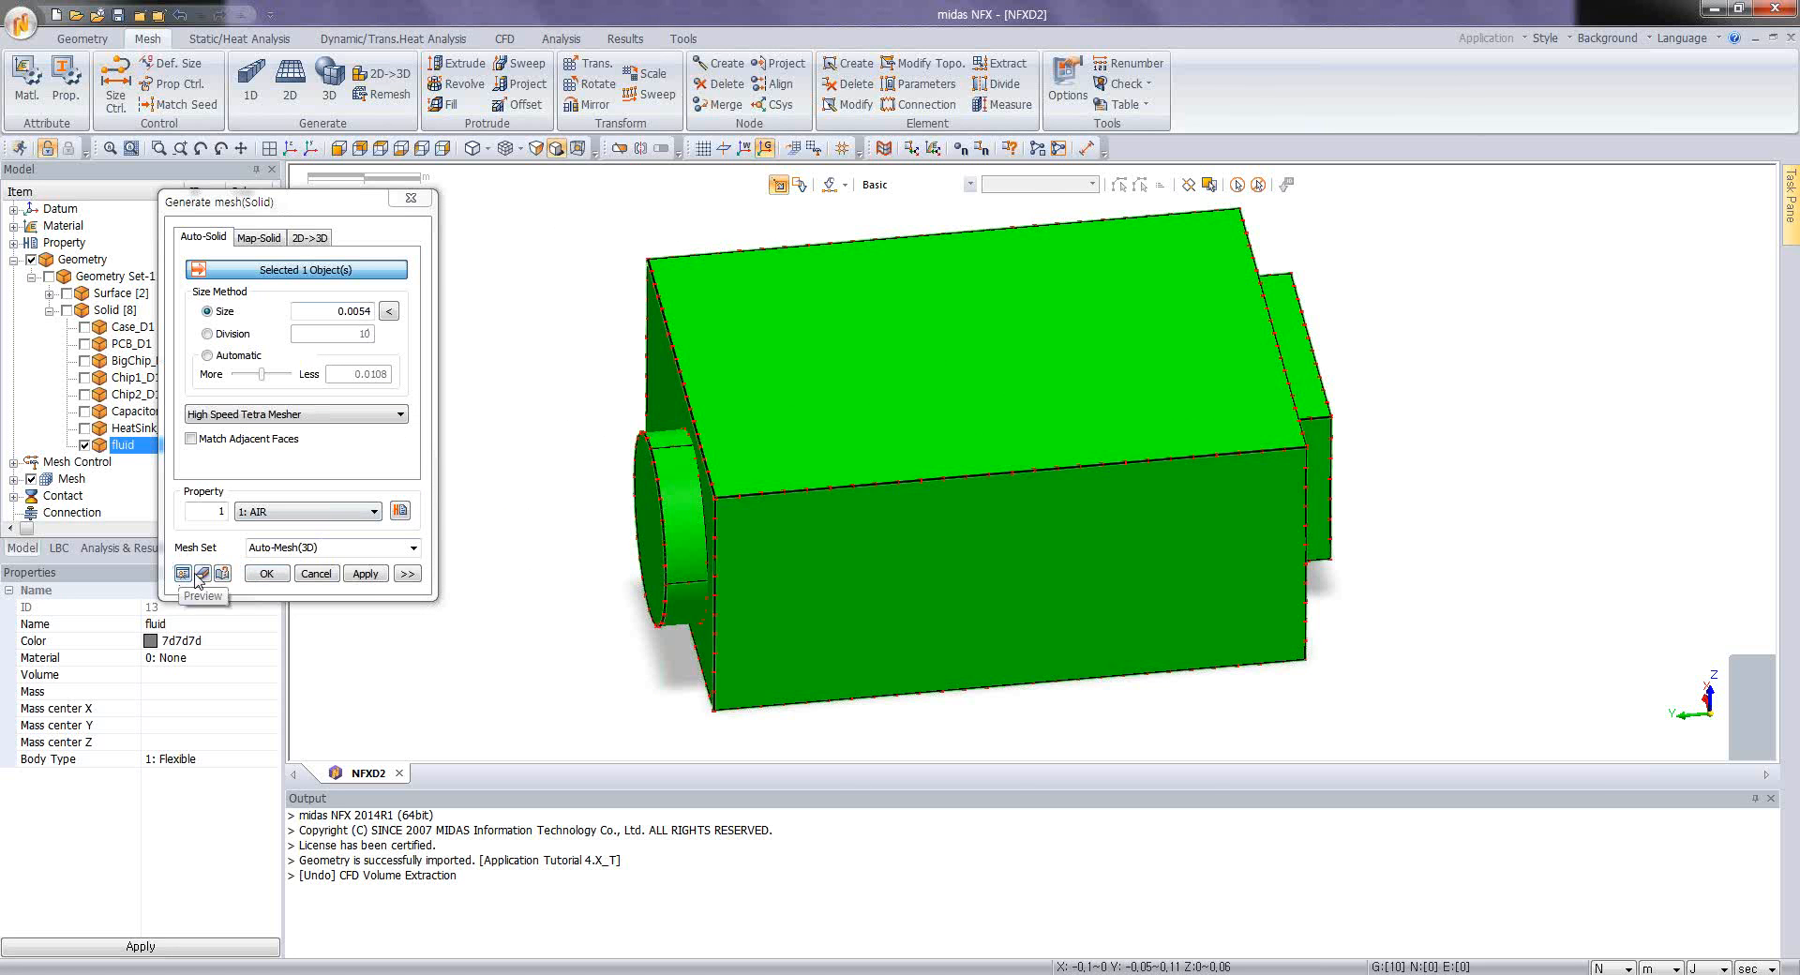
left_click(366, 574)
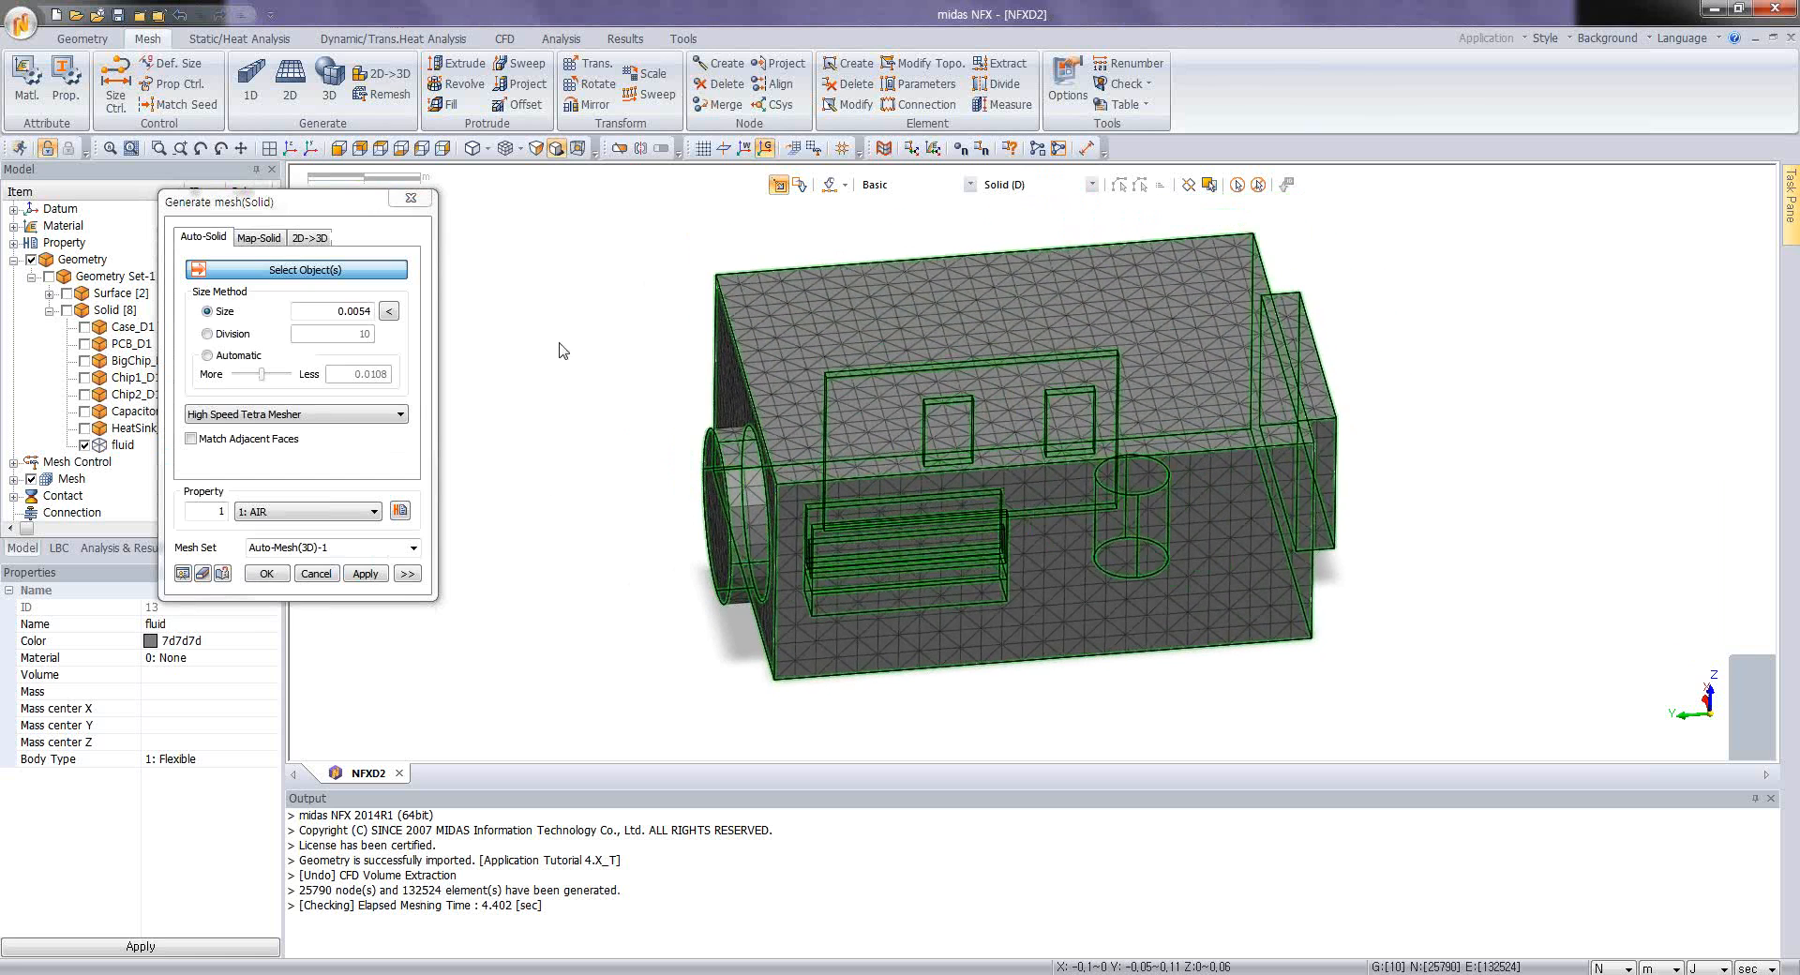
left_click(410, 198)
Step: Preview an X-direction clip plane at -0.05 m with the mesh shape shown on the plane and the always-shown edges turned off
middle_click_drag(954, 494, 925, 546)
middle_click_drag(846, 462, 793, 433)
scroll(793, 438, "up", 2)
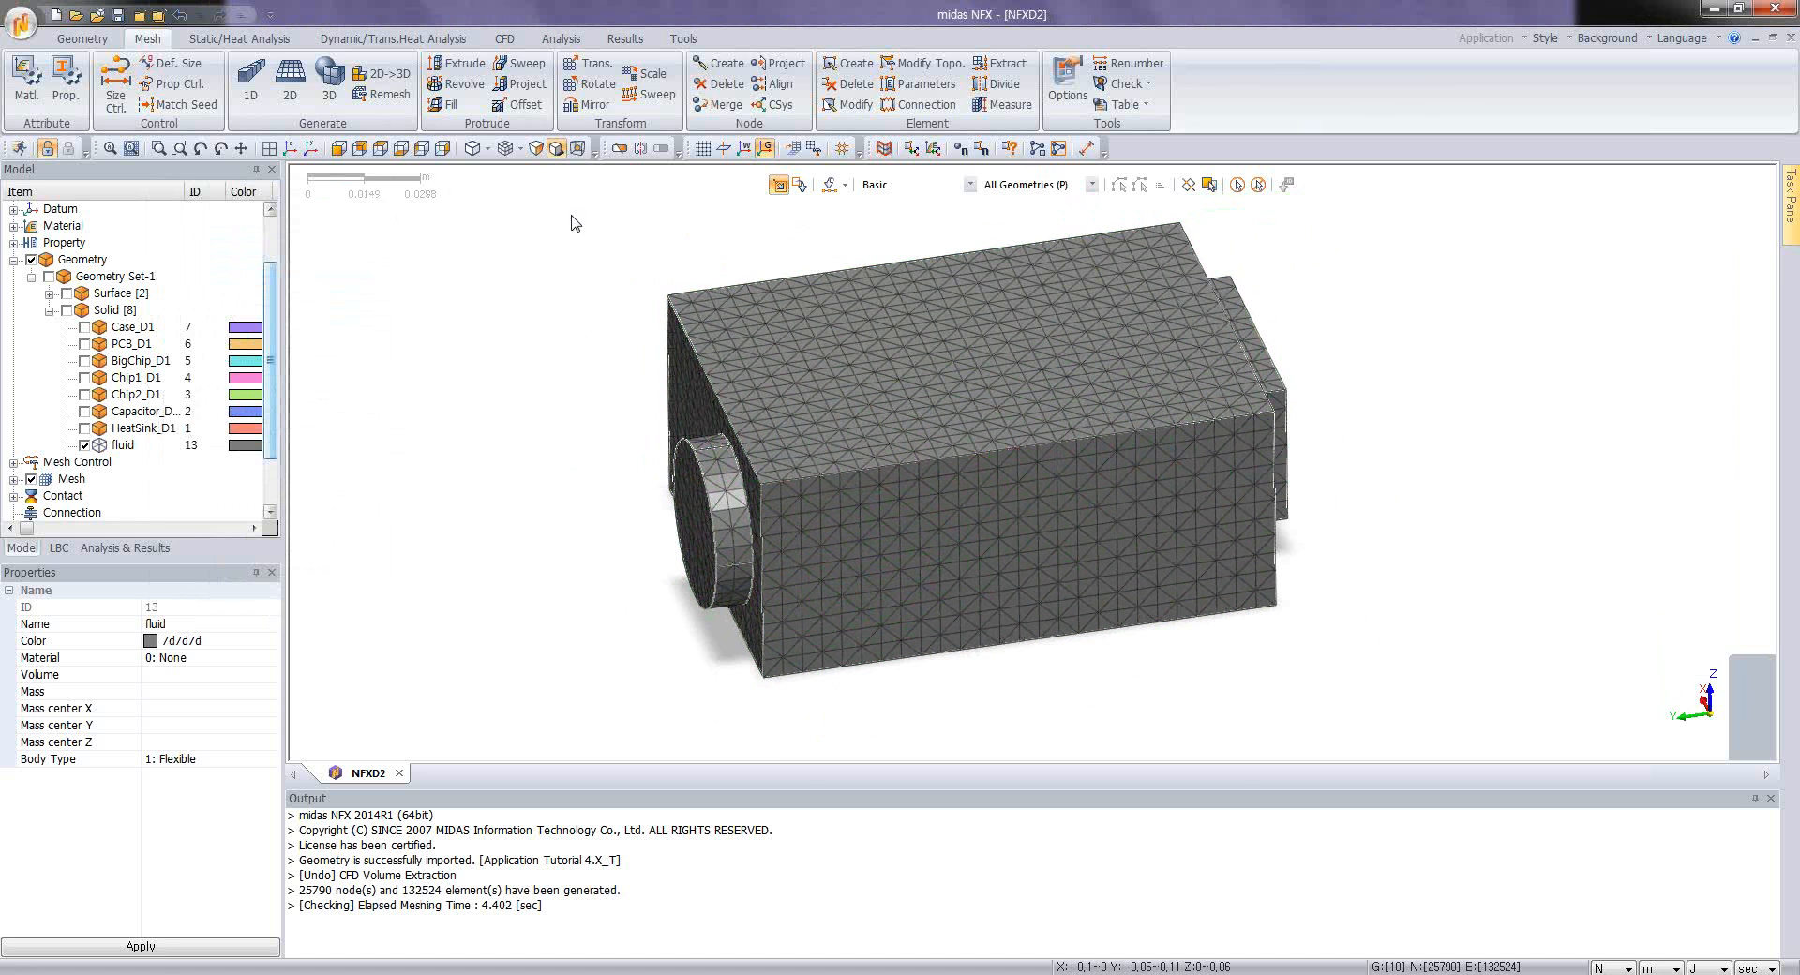
left_click(619, 148)
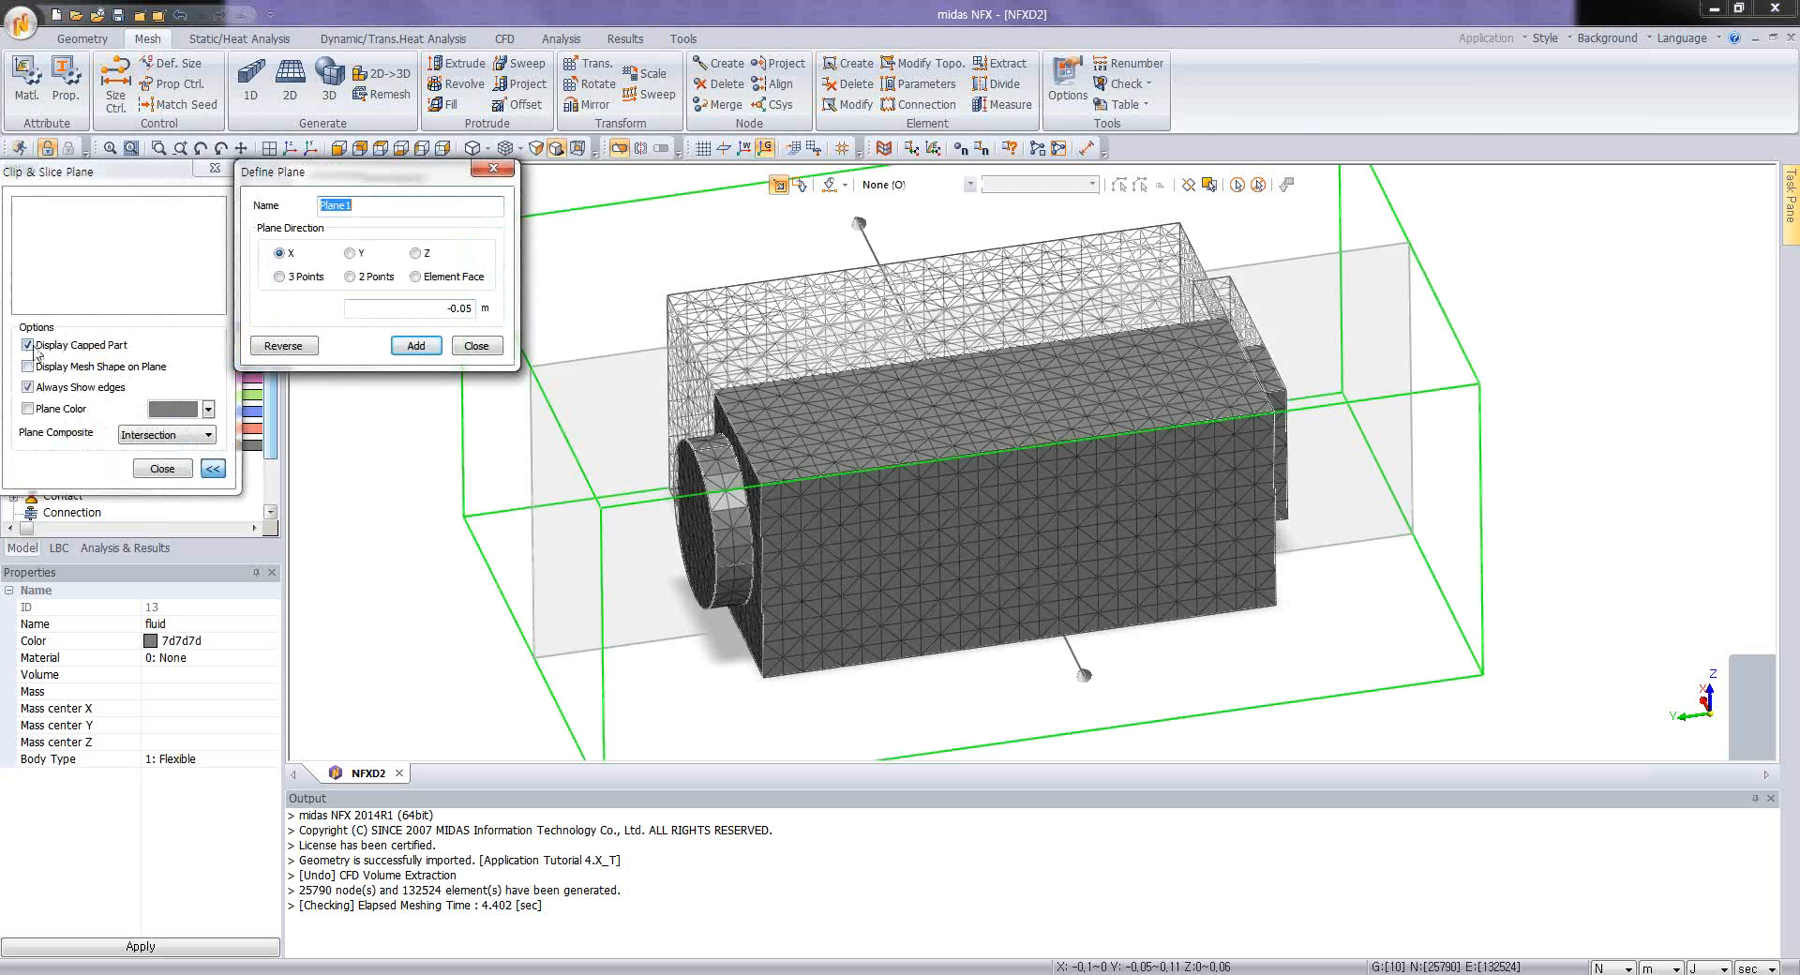
left_click(28, 387)
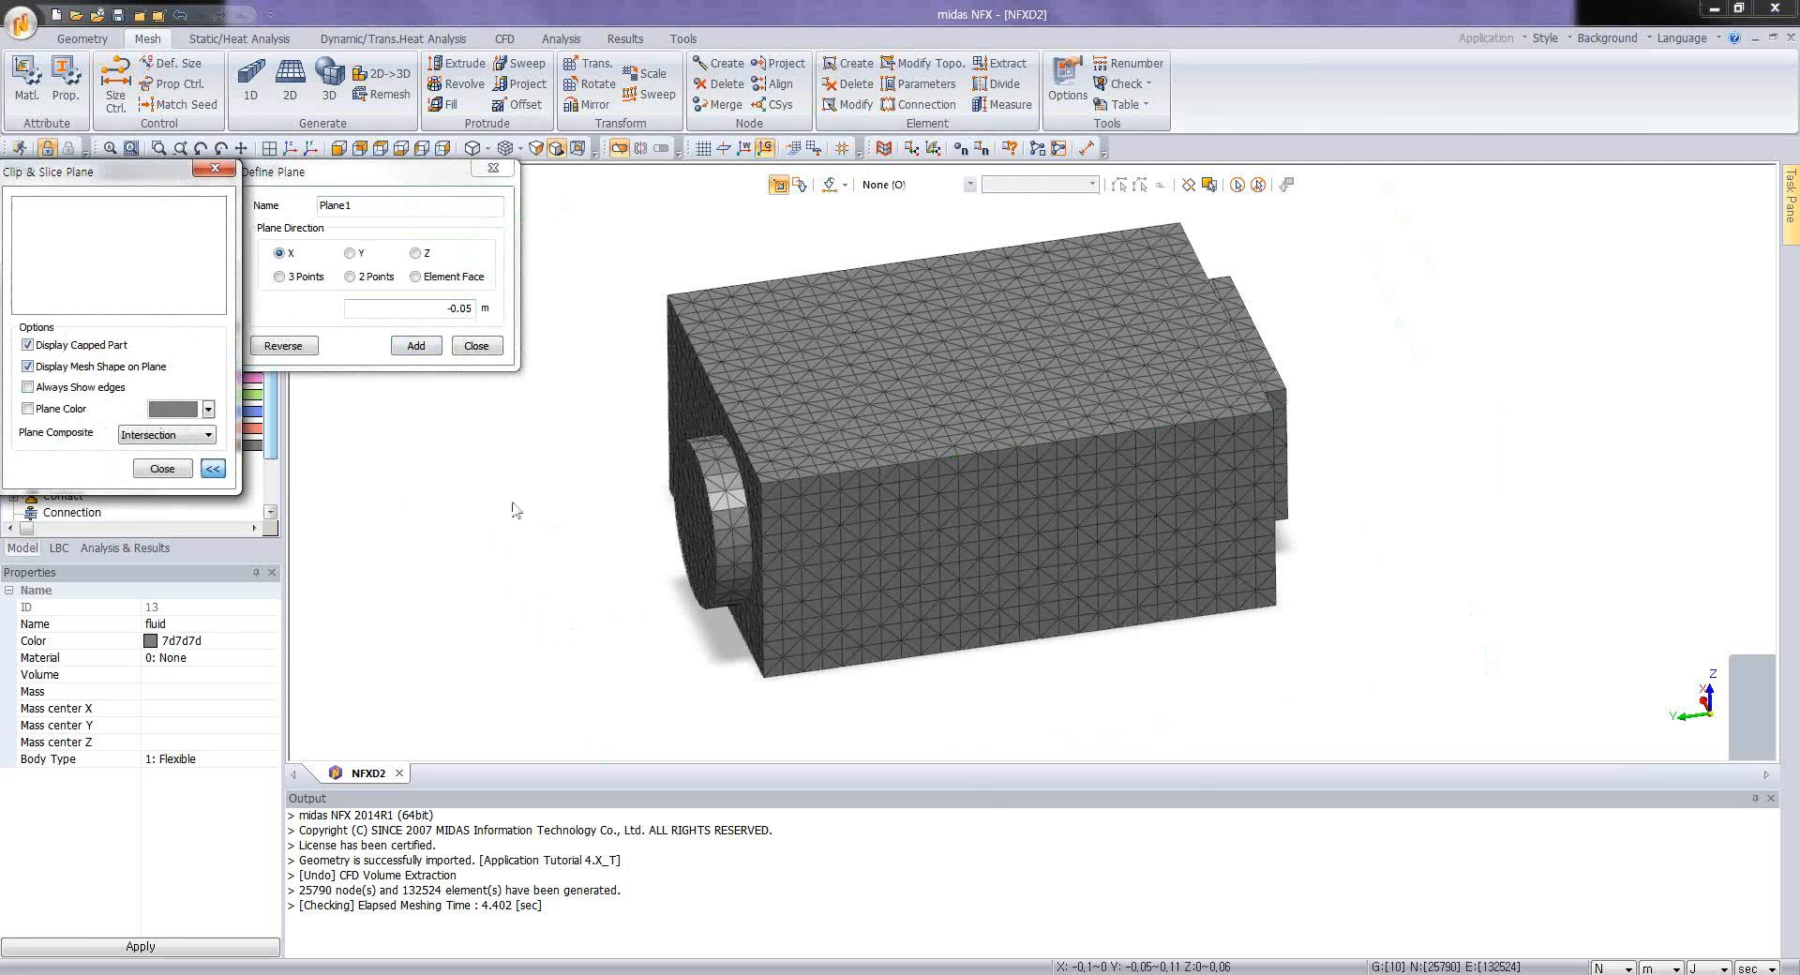
middle_click_drag(600, 512, 900, 551)
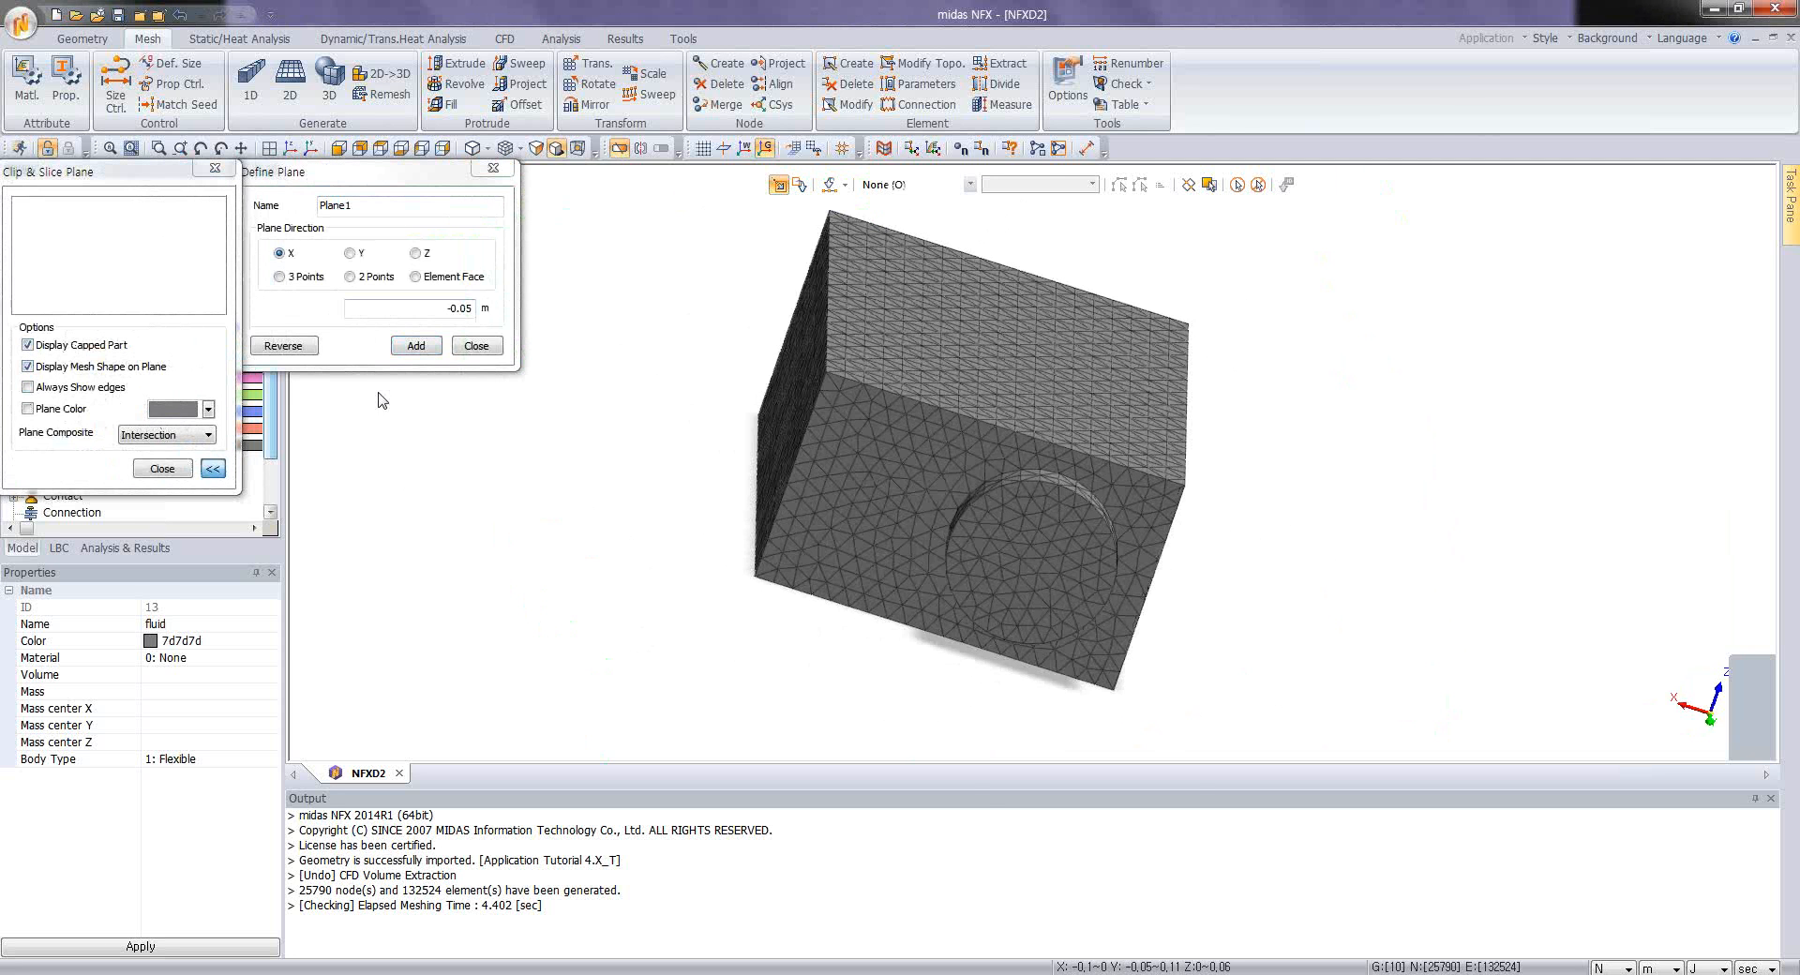
left_click(327, 309)
Step: Examine the clipped fluid mesh around the capacitor and circuit board cavities, then close the clip plane without adding it
middle_click_drag(807, 468, 1114, 521)
left_click_drag(1122, 525, 1133, 524)
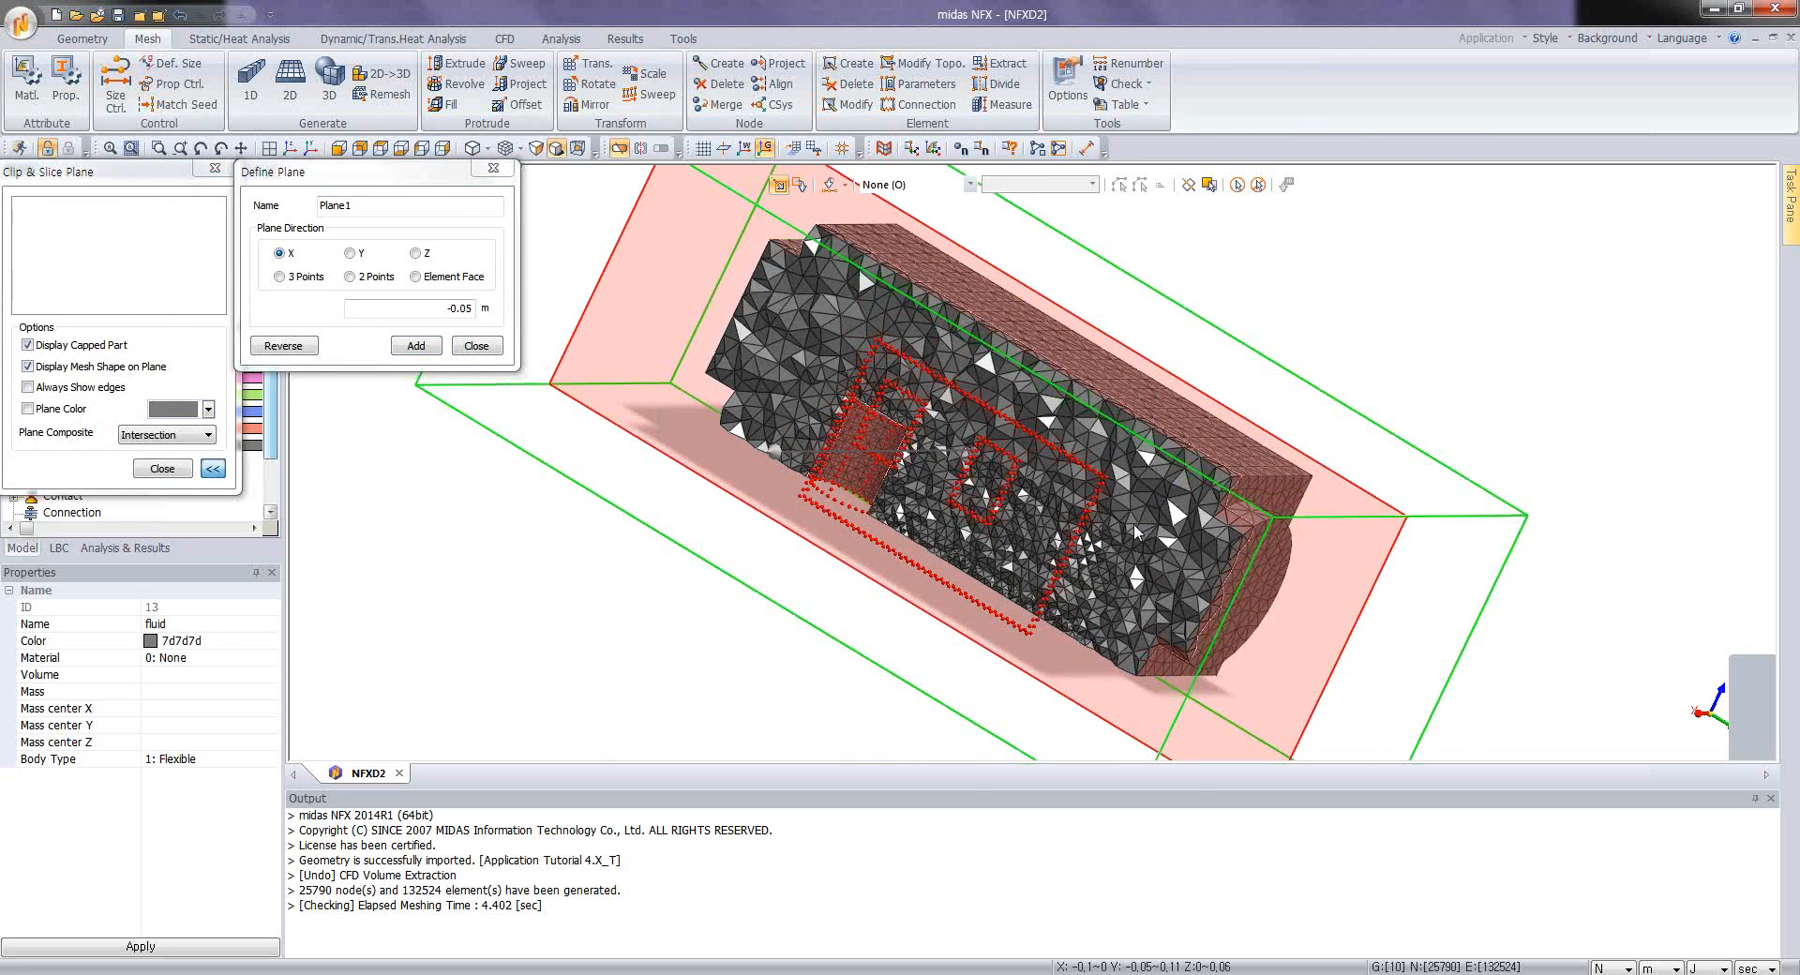
middle_click_drag(1134, 523, 769, 397)
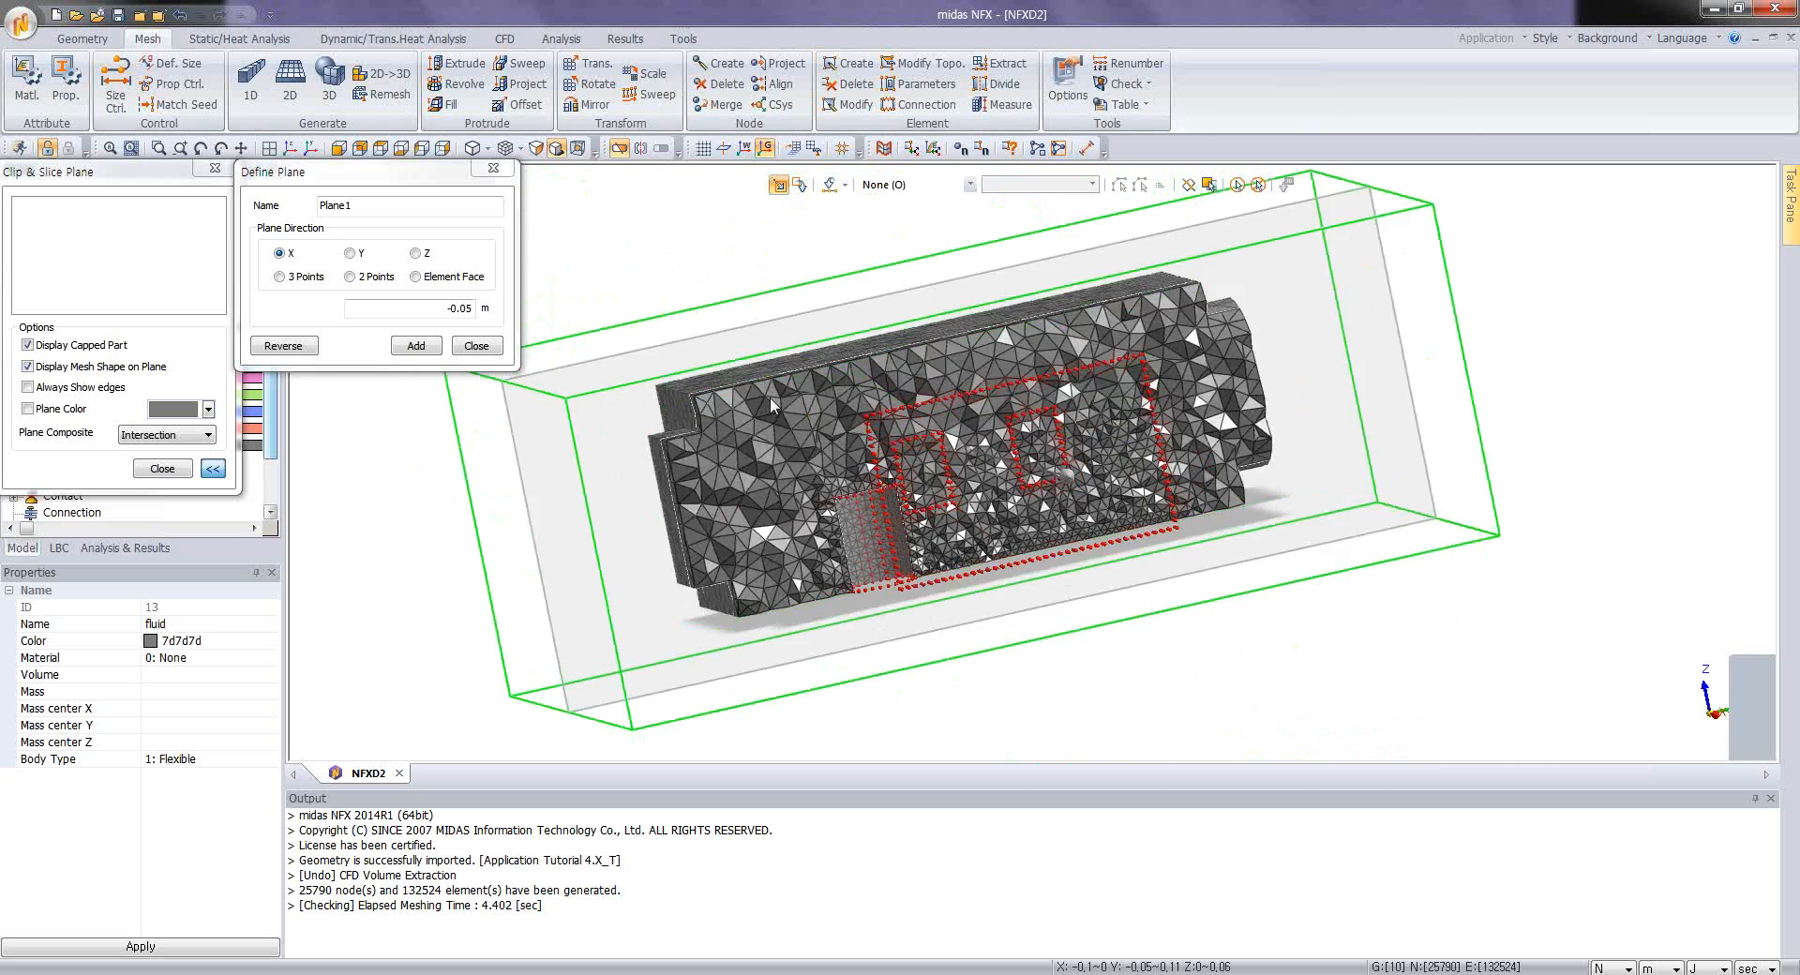
scroll(678, 566, "up", 10)
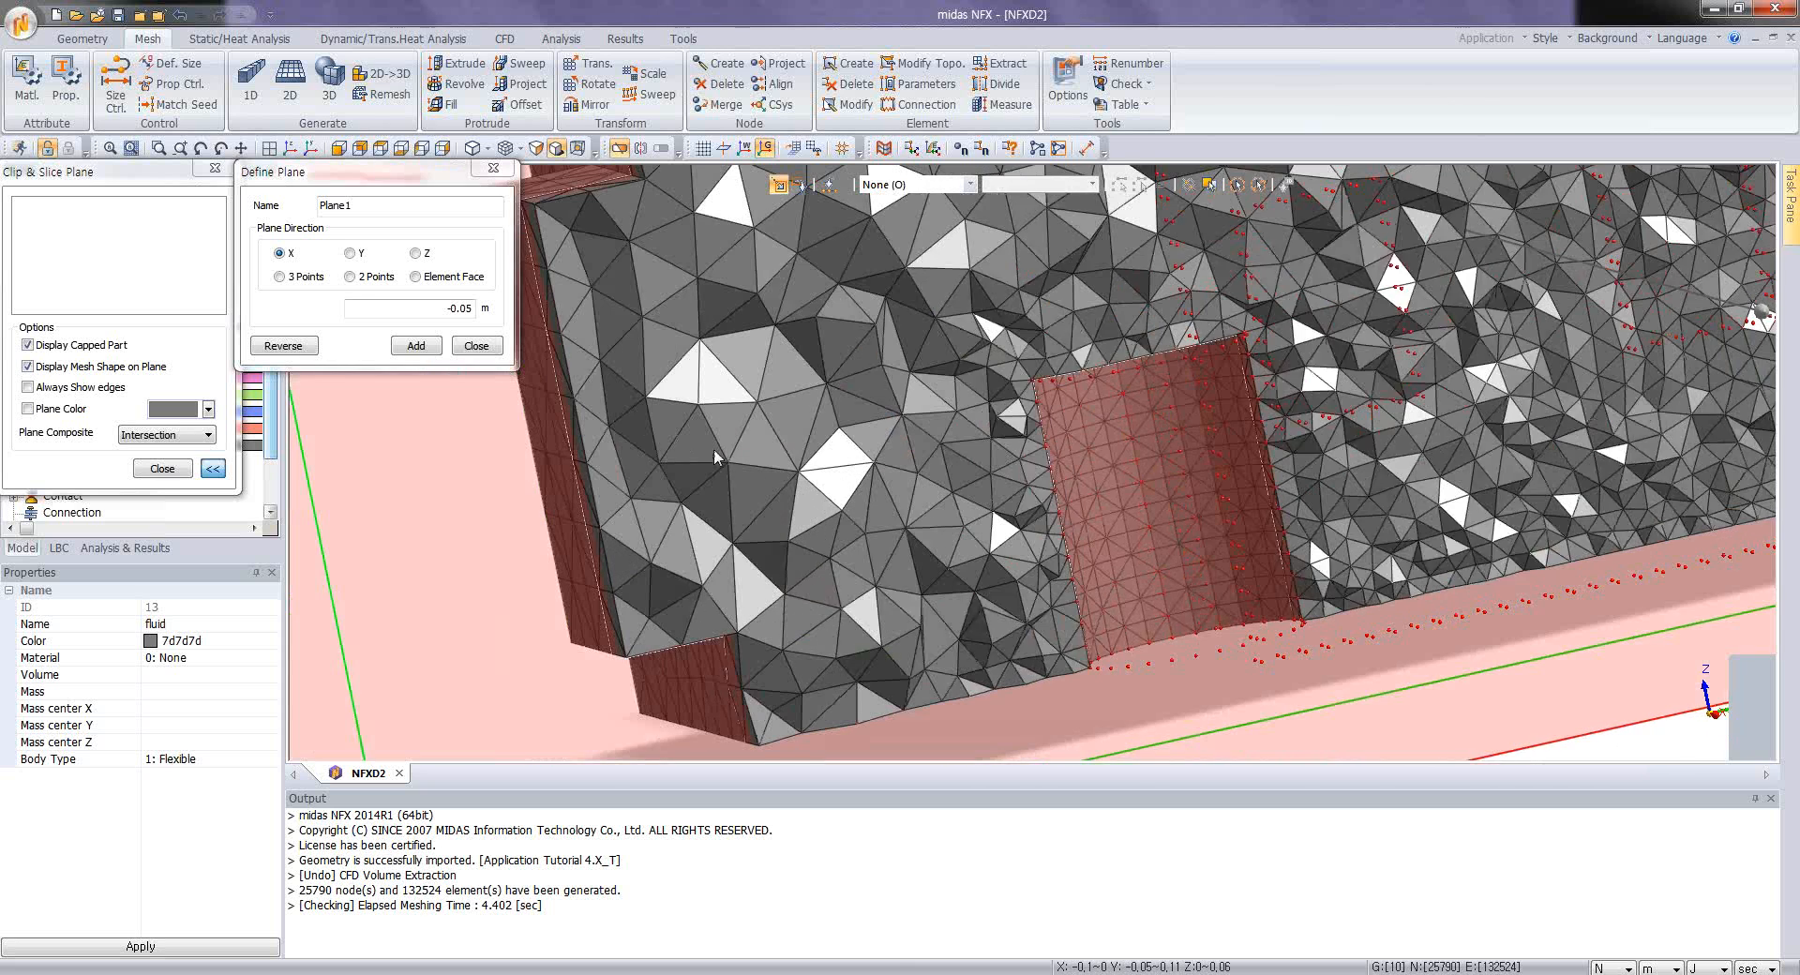
left_click_drag(714, 451, 692, 445)
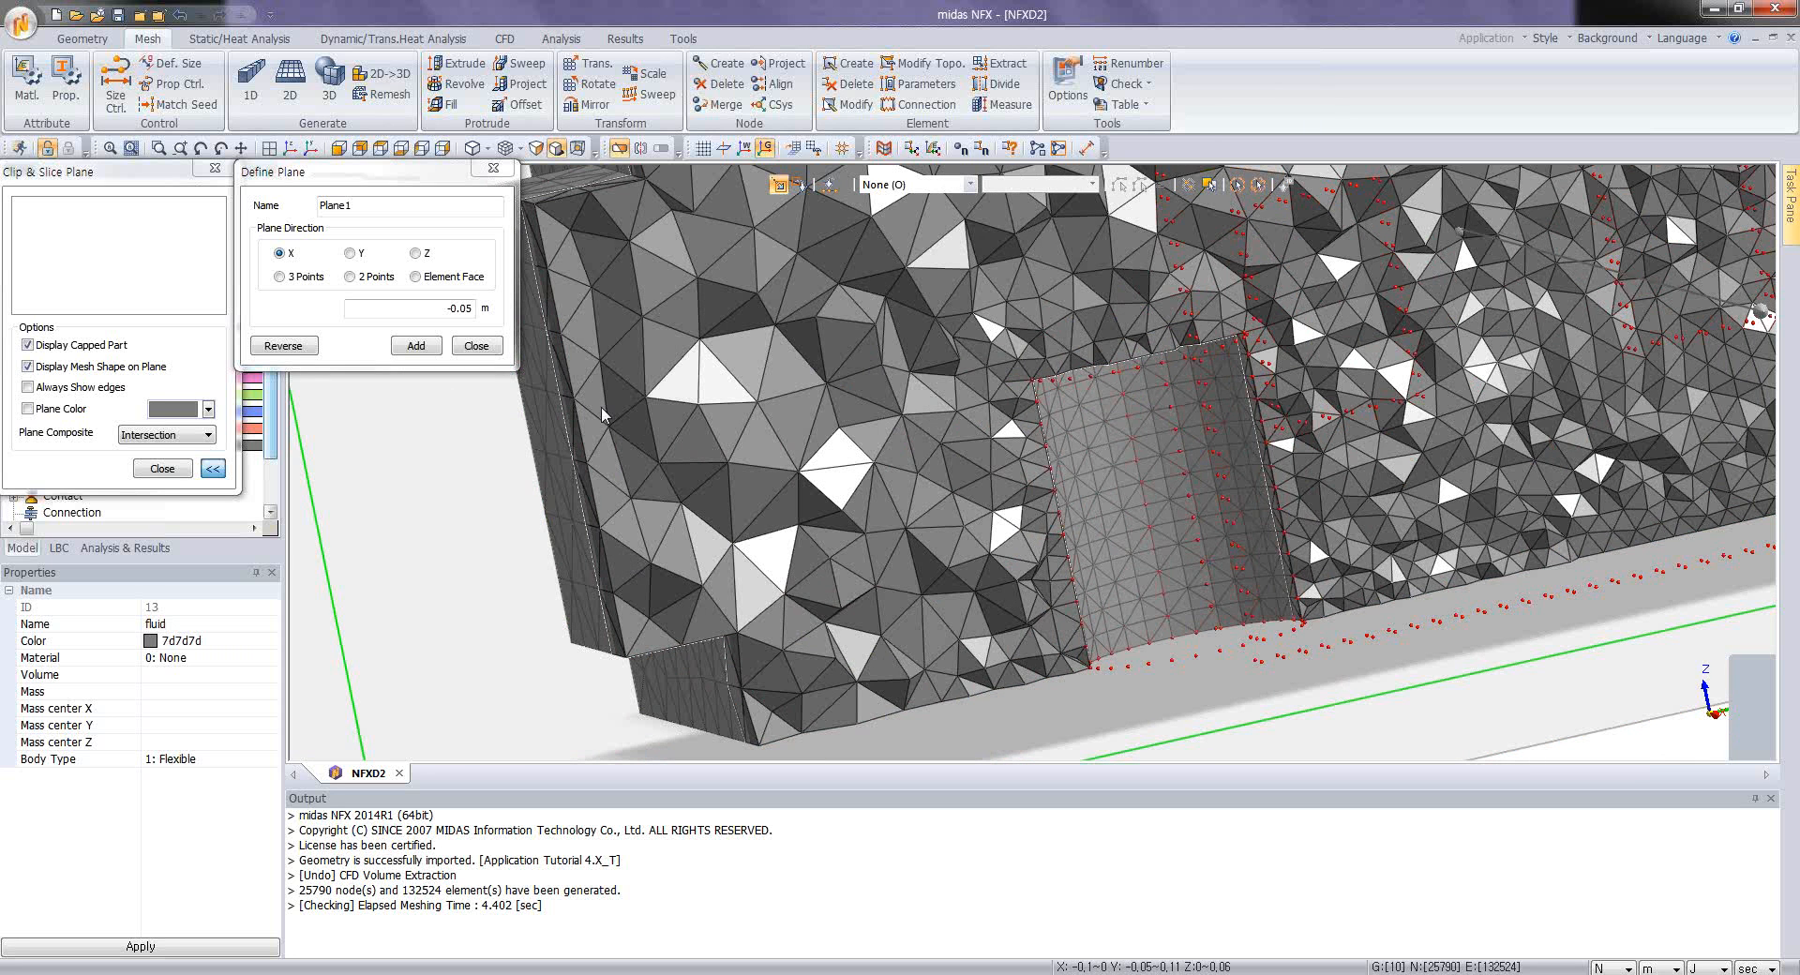
scroll(1177, 486, "down", 10)
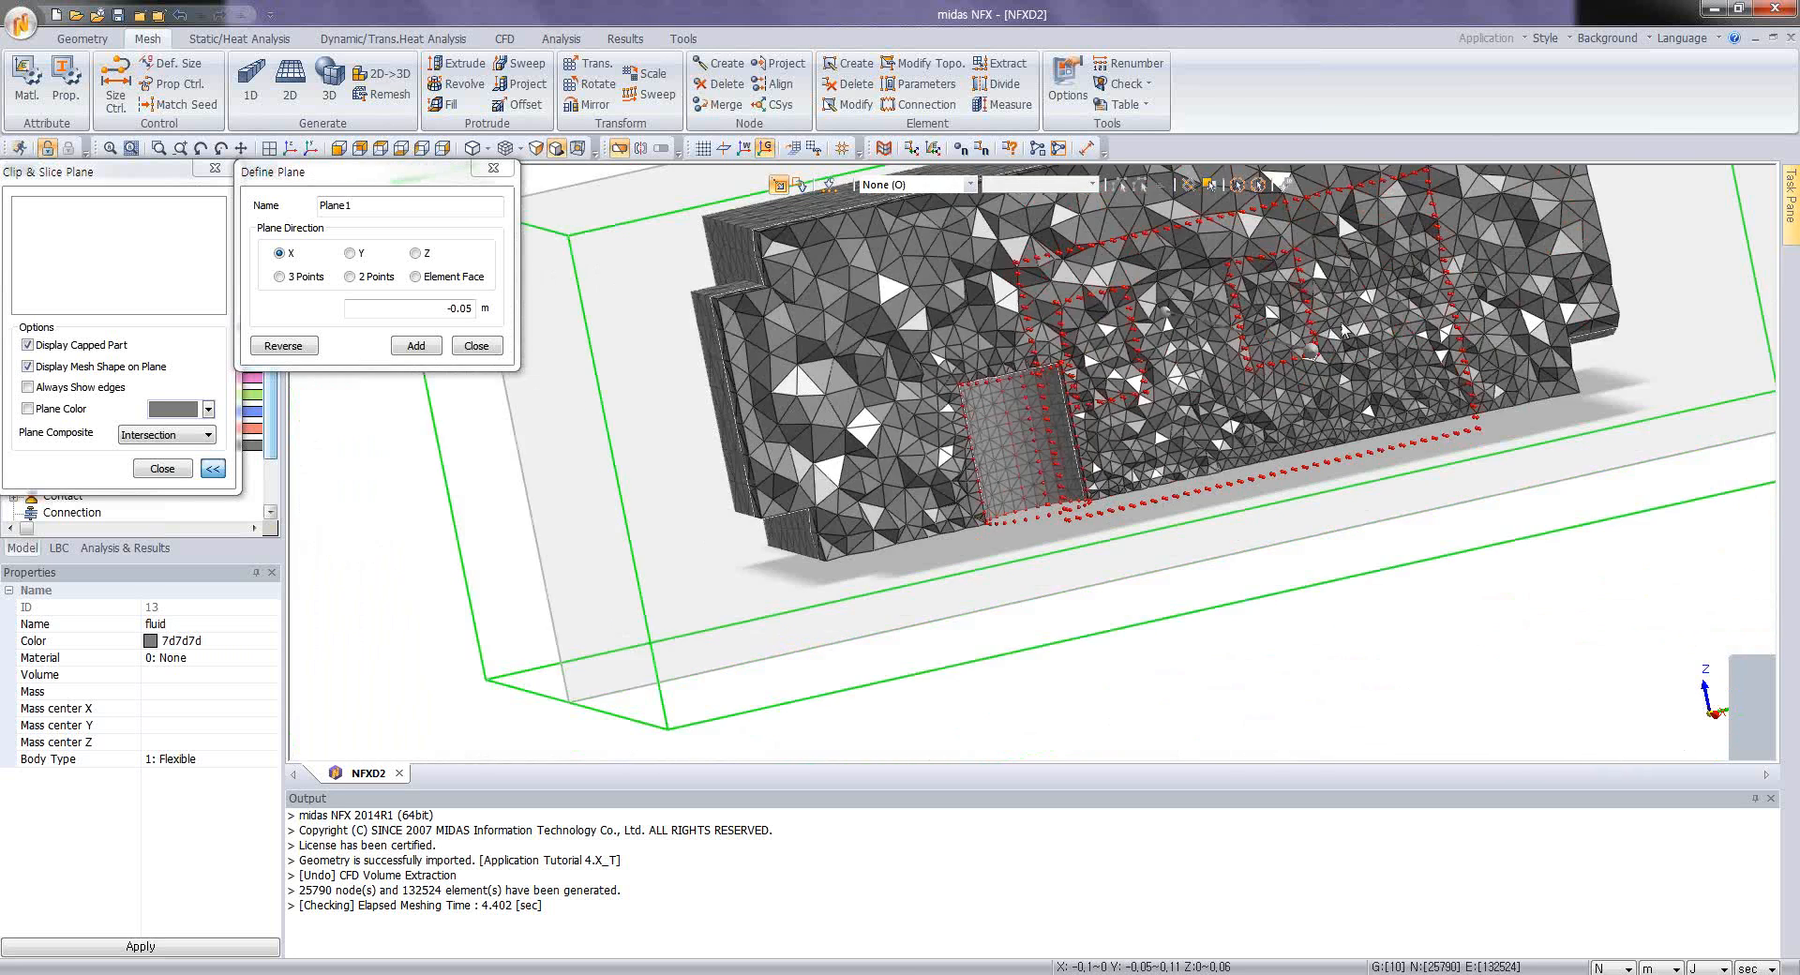
middle_click_drag(1155, 380, 1097, 426)
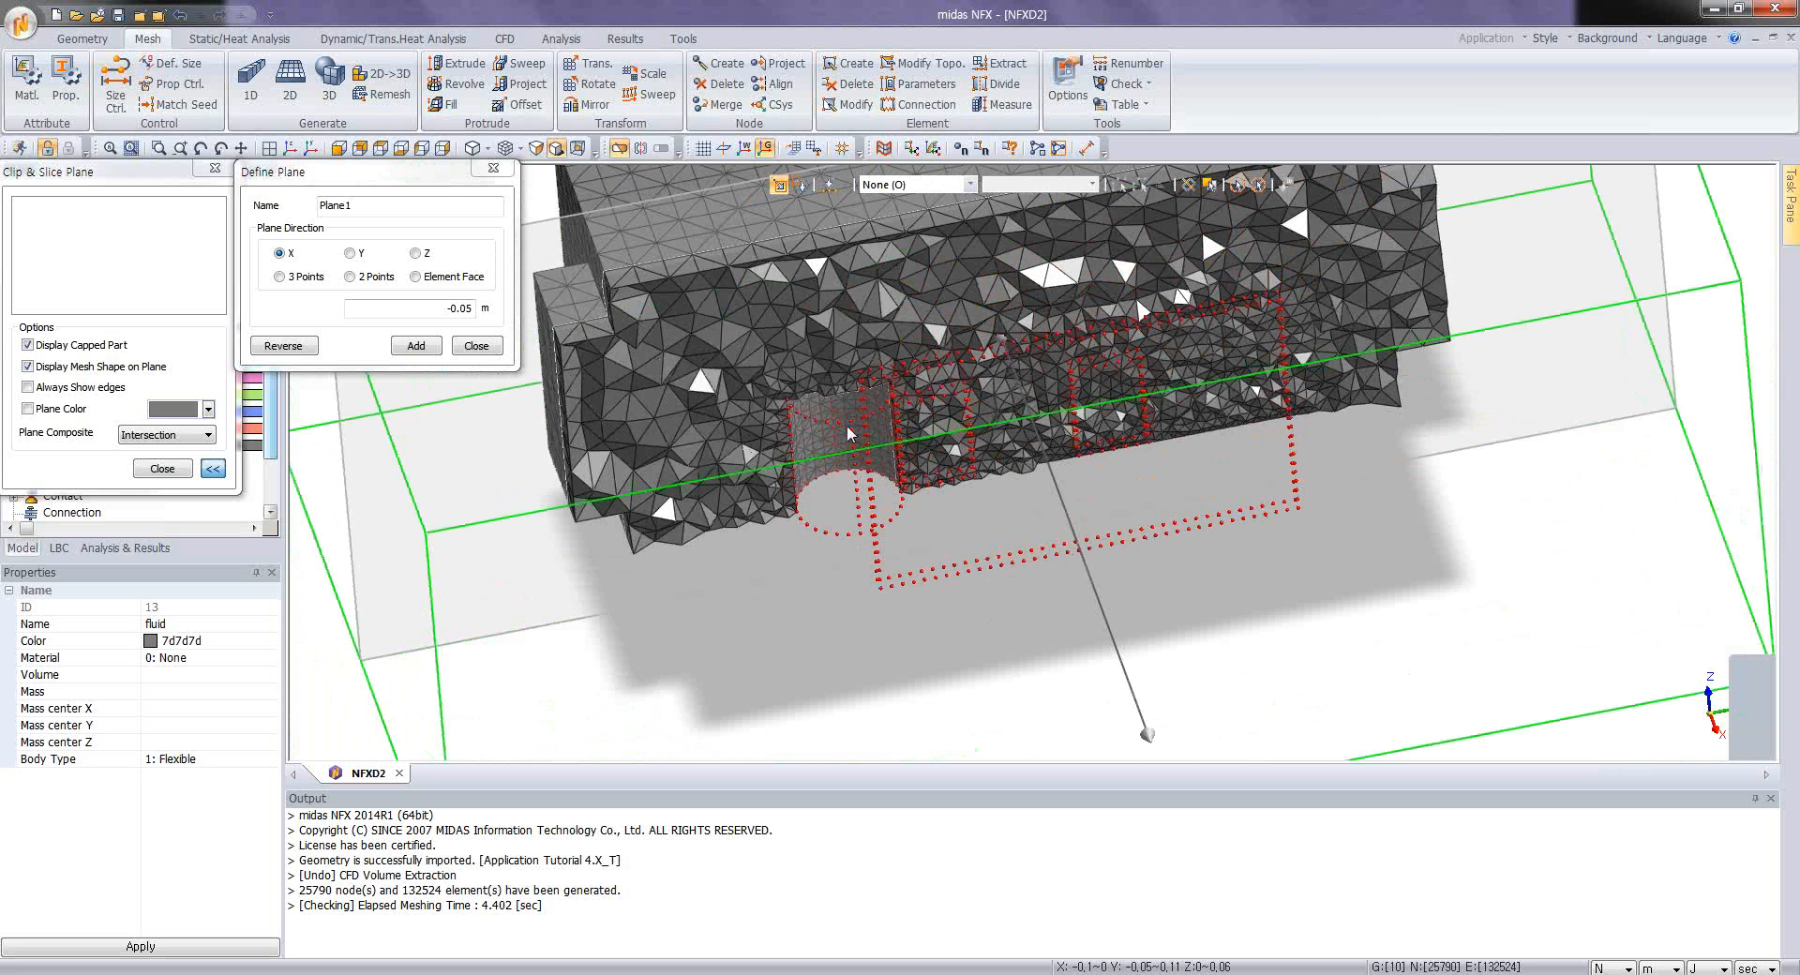
scroll(792, 398, "up", 10)
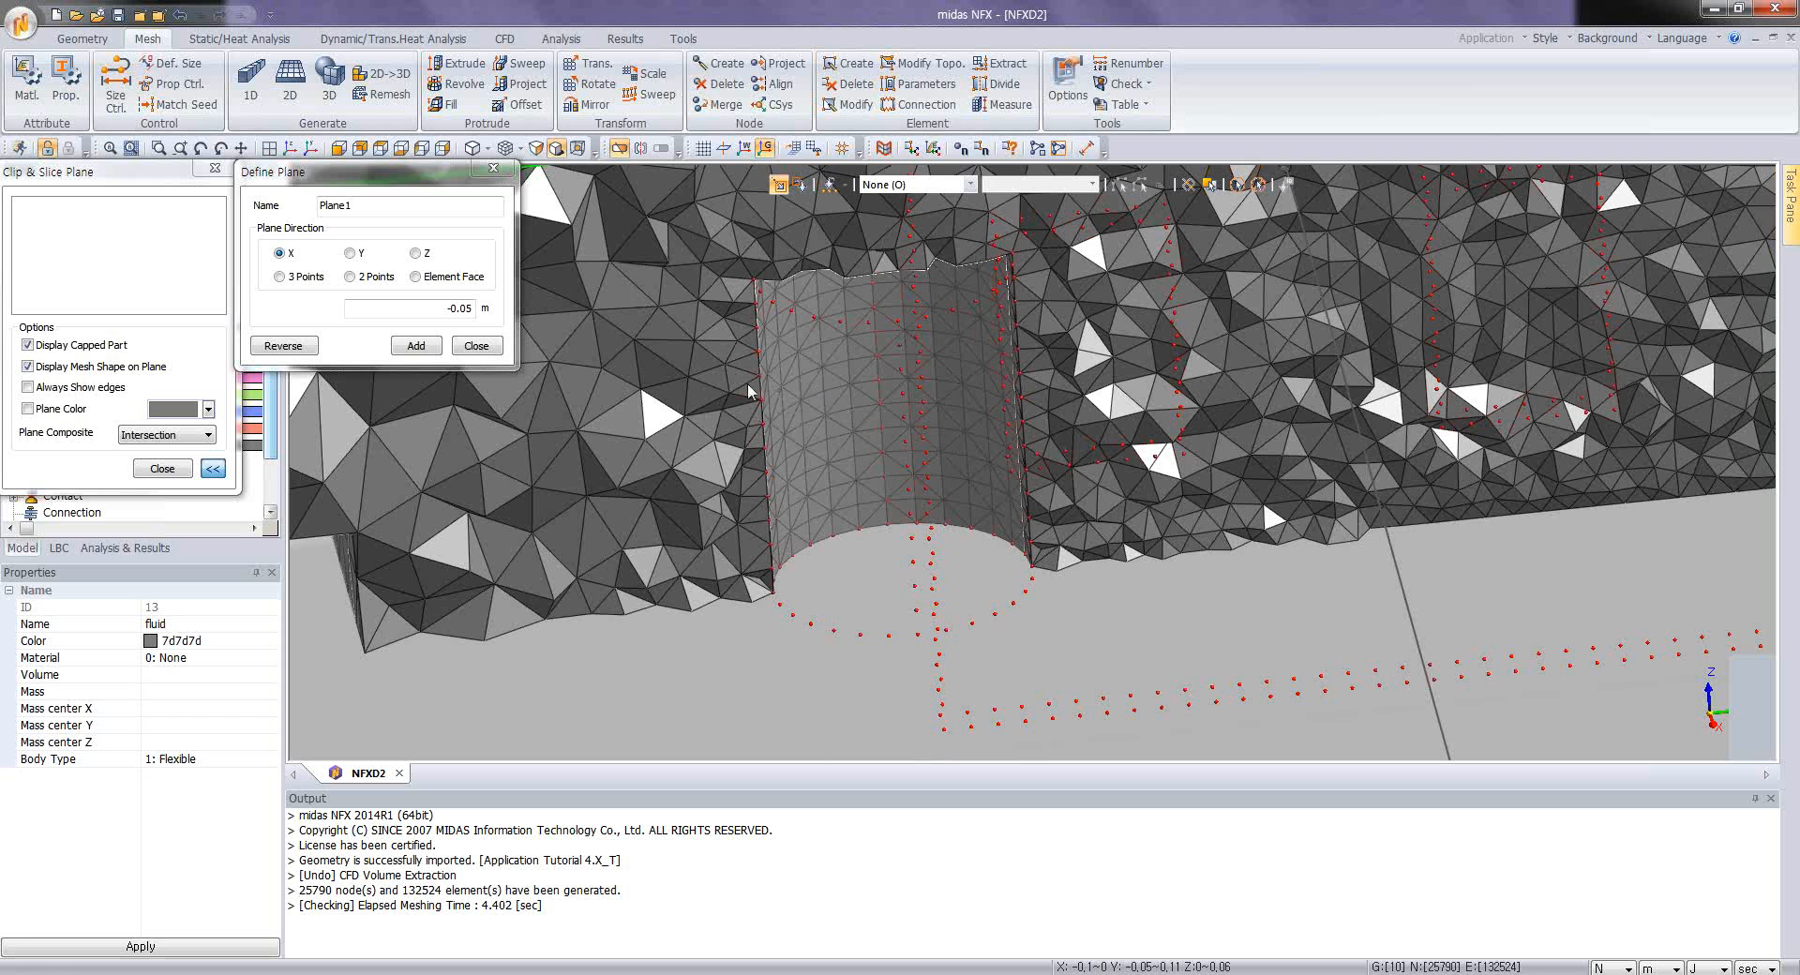
middle_click_drag(757, 402, 763, 328)
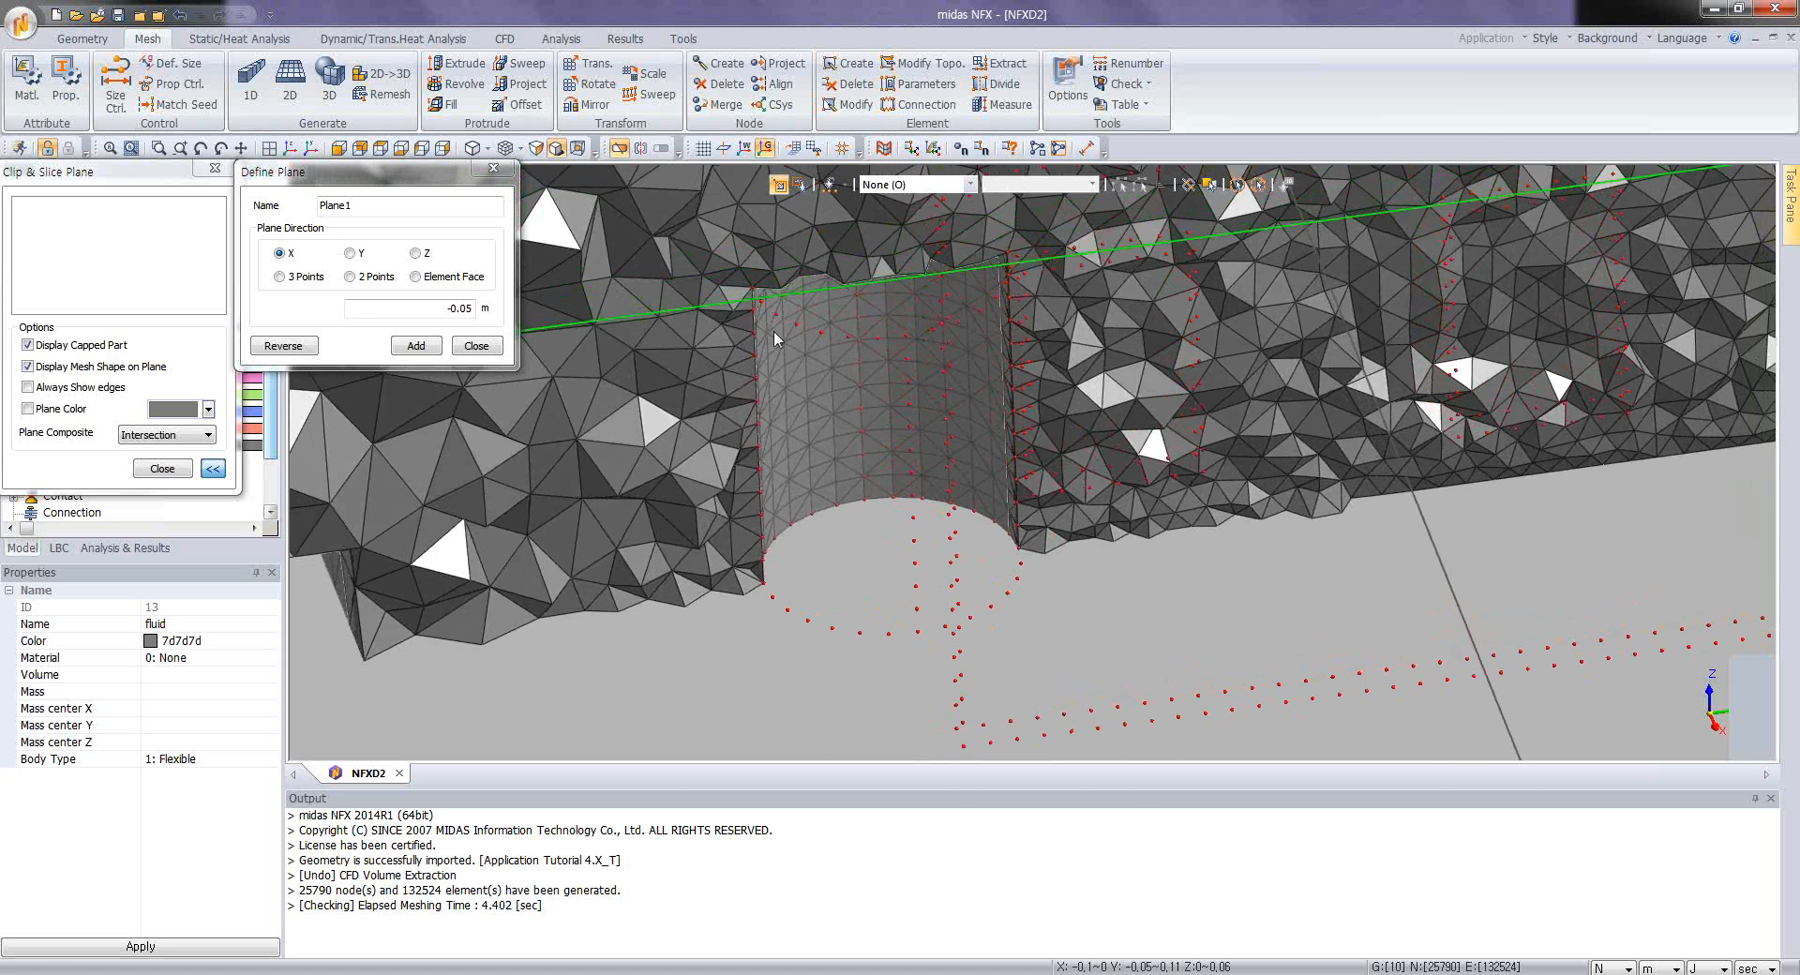
scroll(774, 330, "down", 2)
left_click(475, 346)
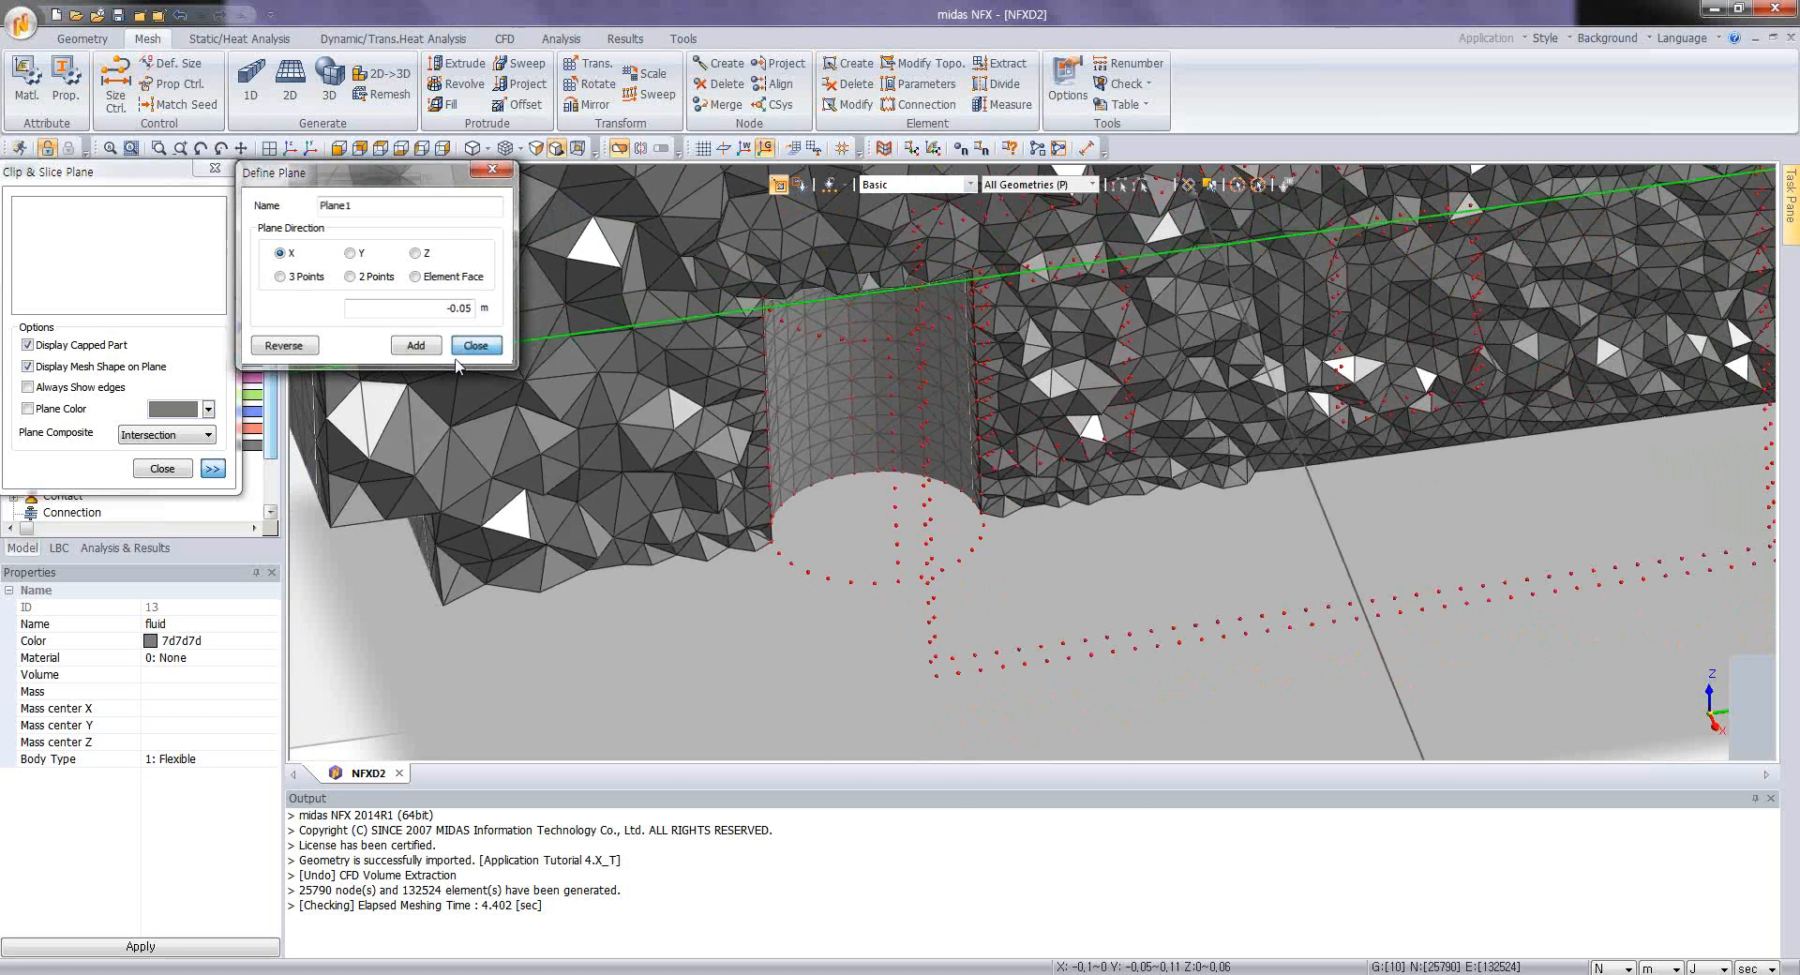
left_click(169, 468)
Step: Hide the mesh and show all solids except the case and the fluid
left_click_drag(272, 356, 271, 403)
left_click(32, 413)
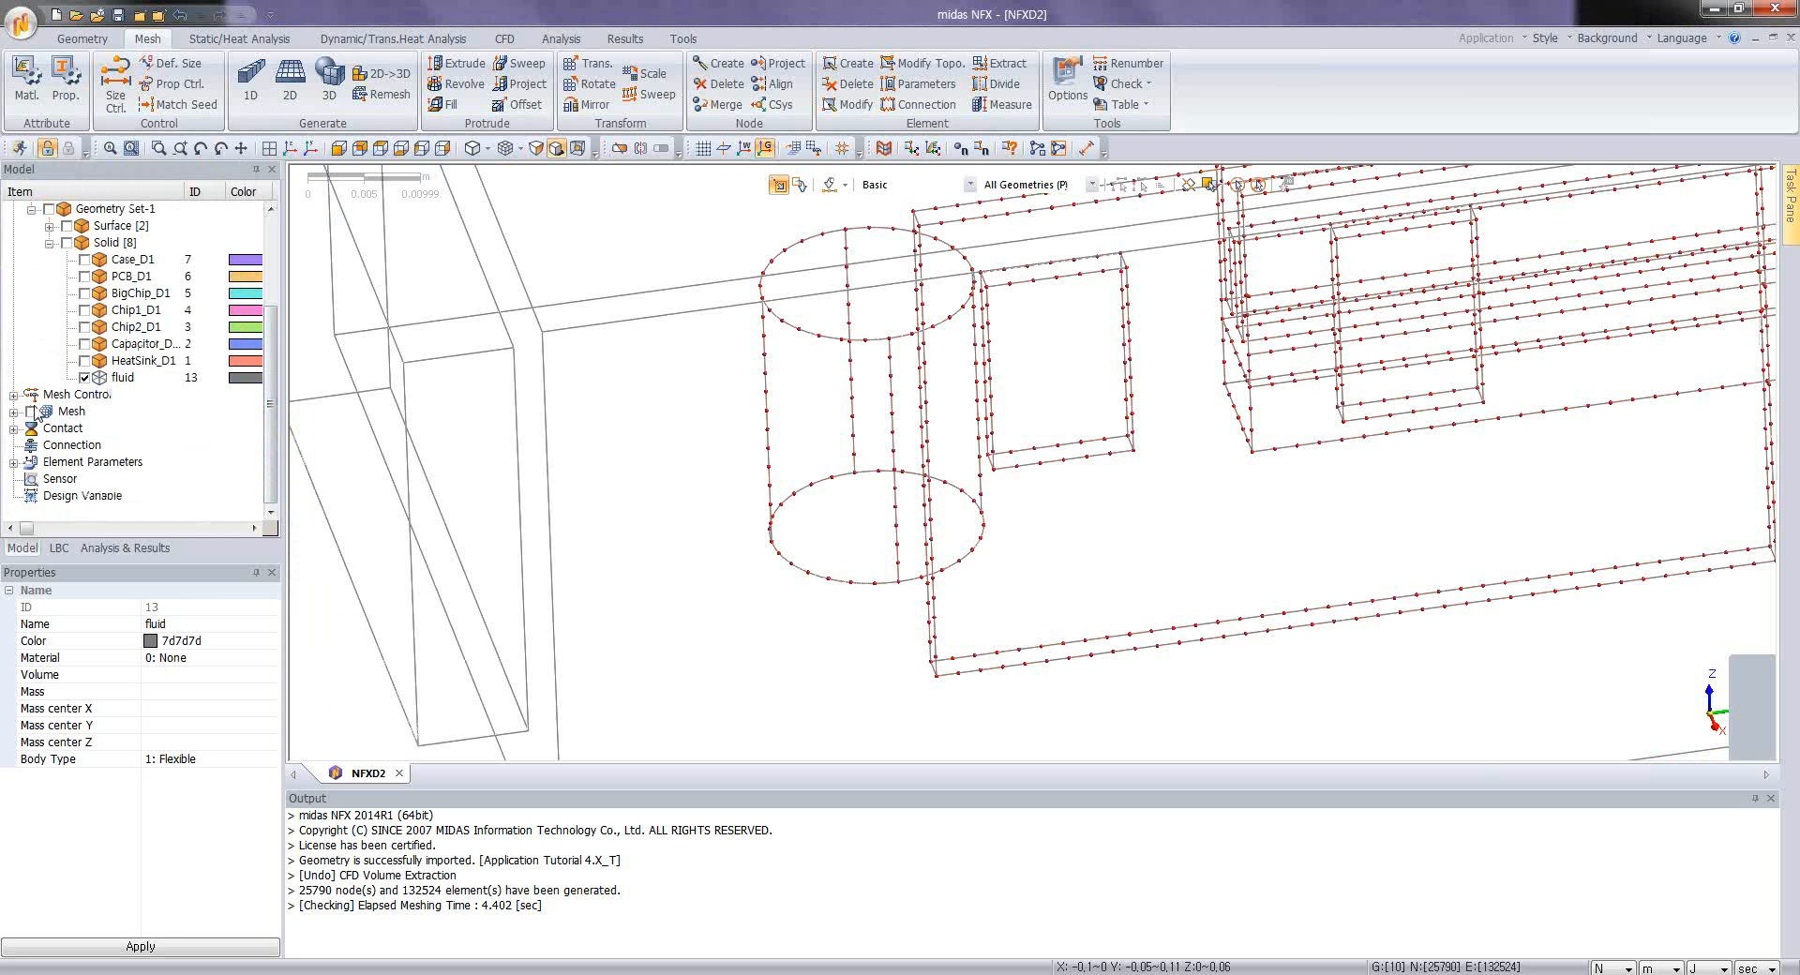
left_click(66, 243)
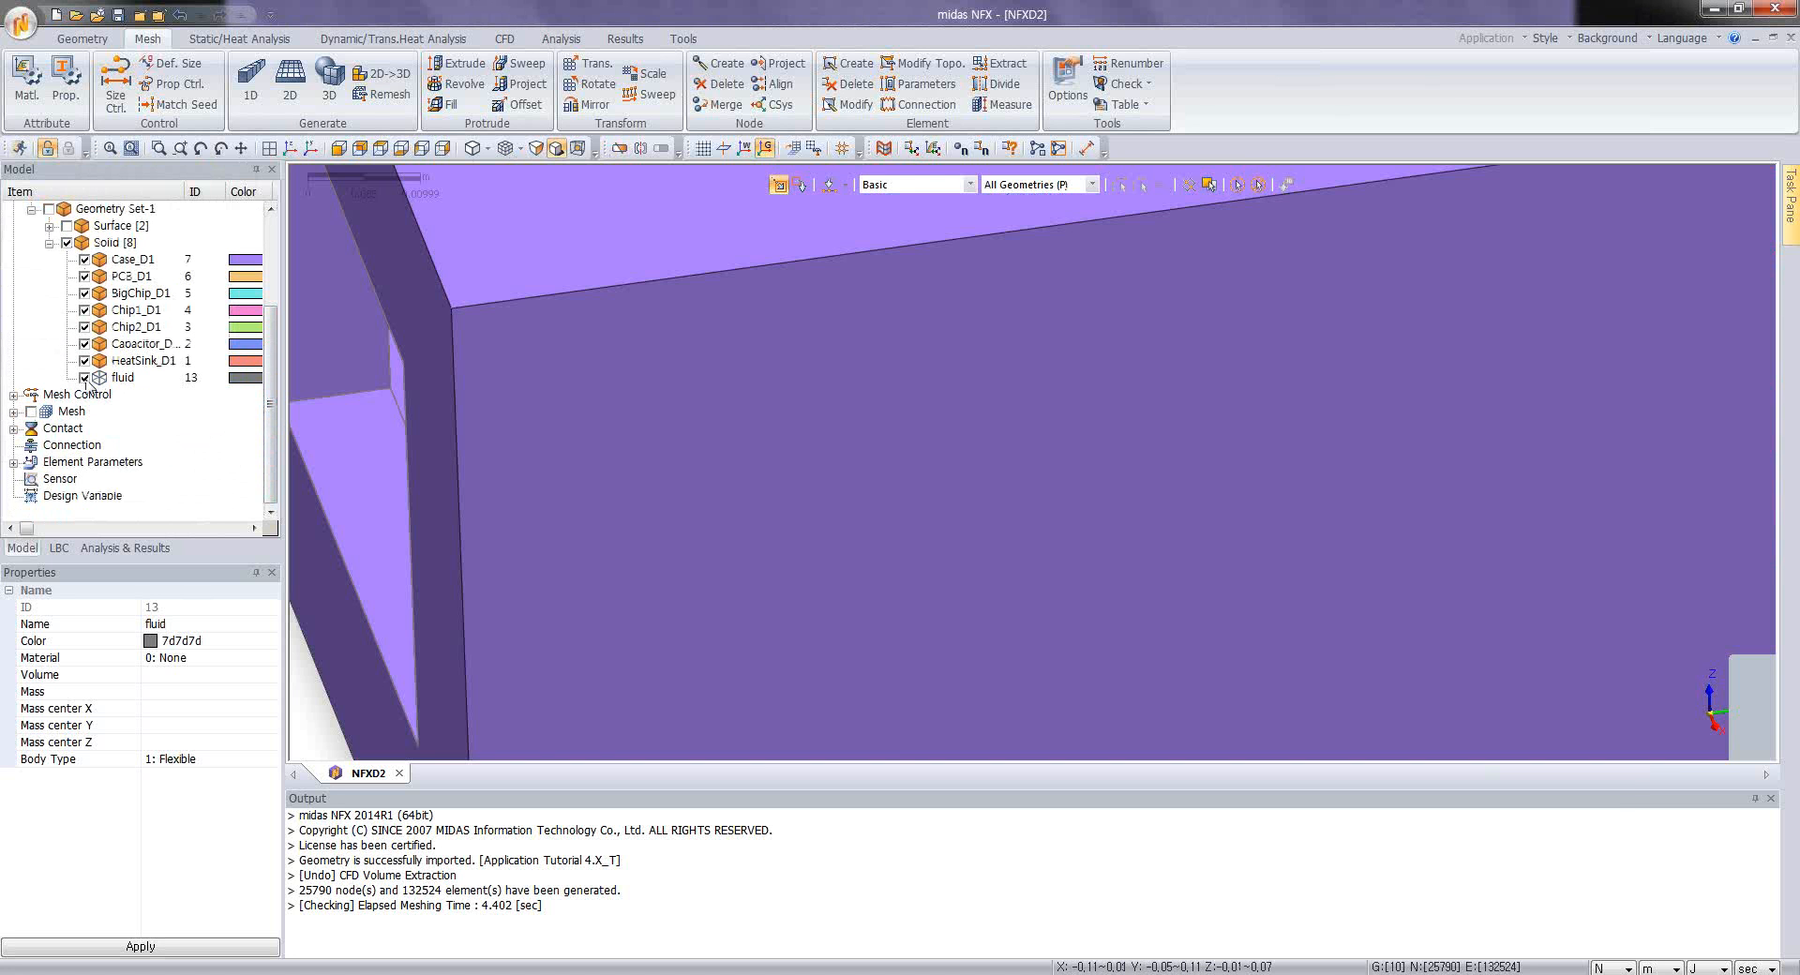
left_click(84, 378)
left_click(83, 260)
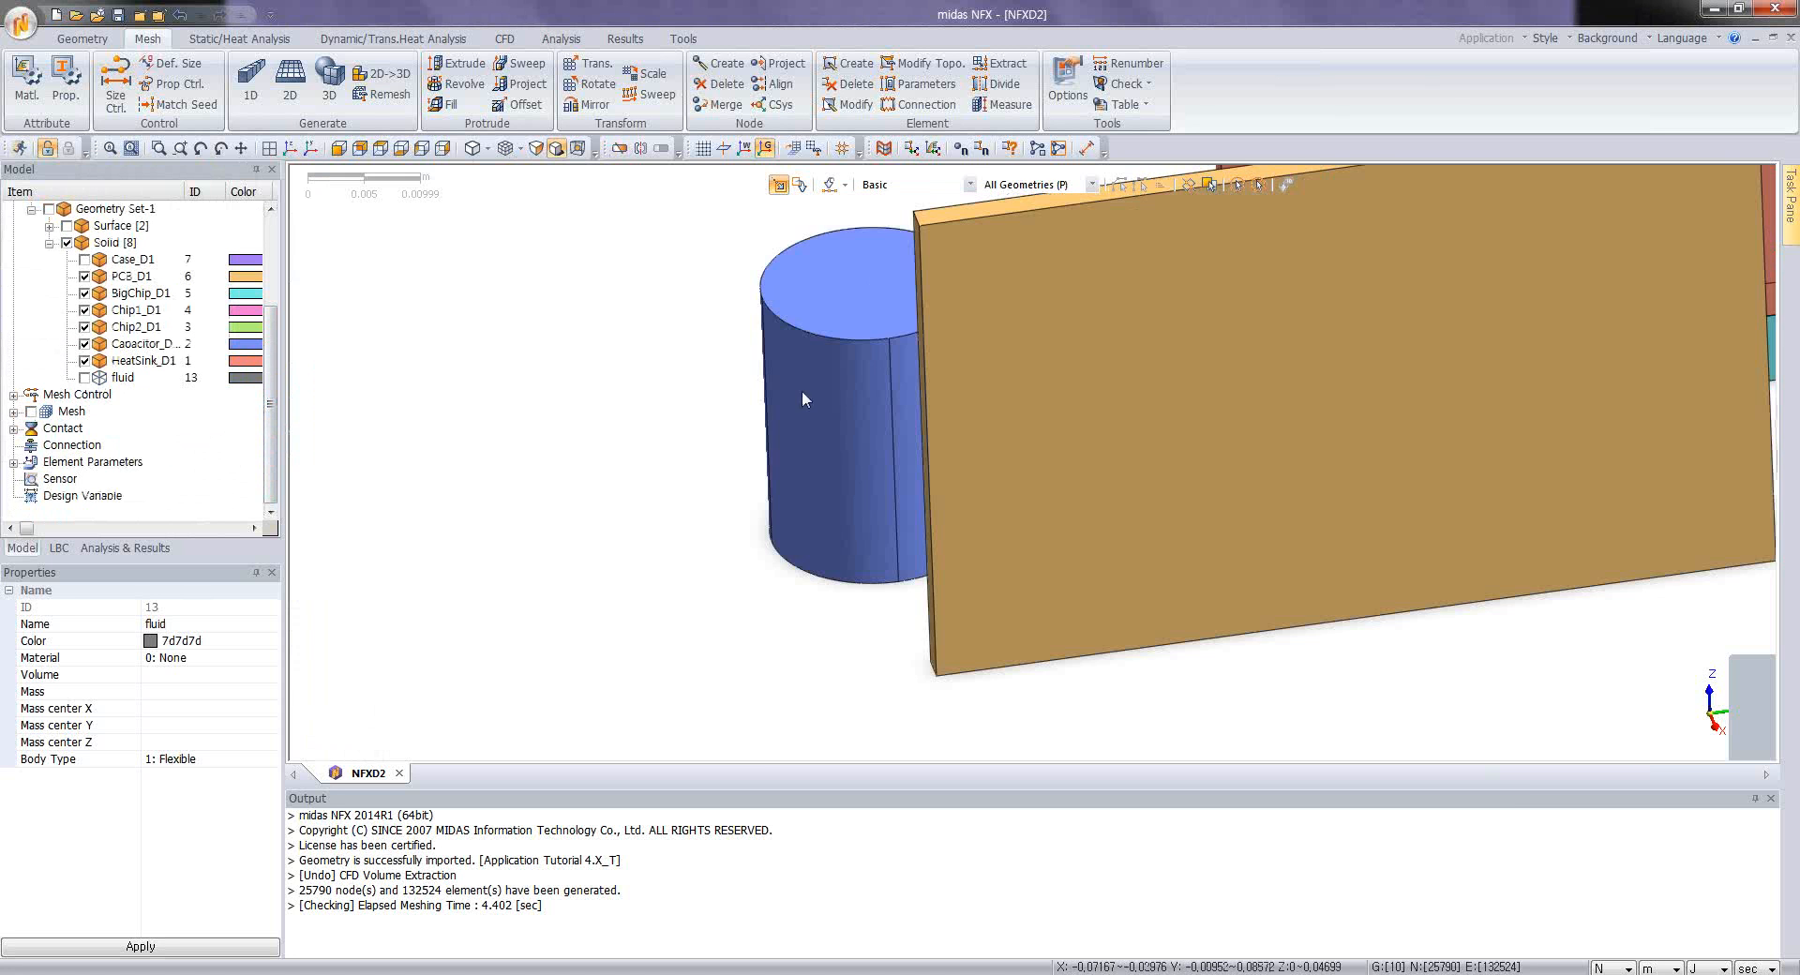
Step: Set up an automatic solid mesh with Merge Nodes toggled in the advanced options and Match Adjacent Faces enabled
scroll(782, 419, "down", 4)
middle_click_drag(733, 476, 971, 351)
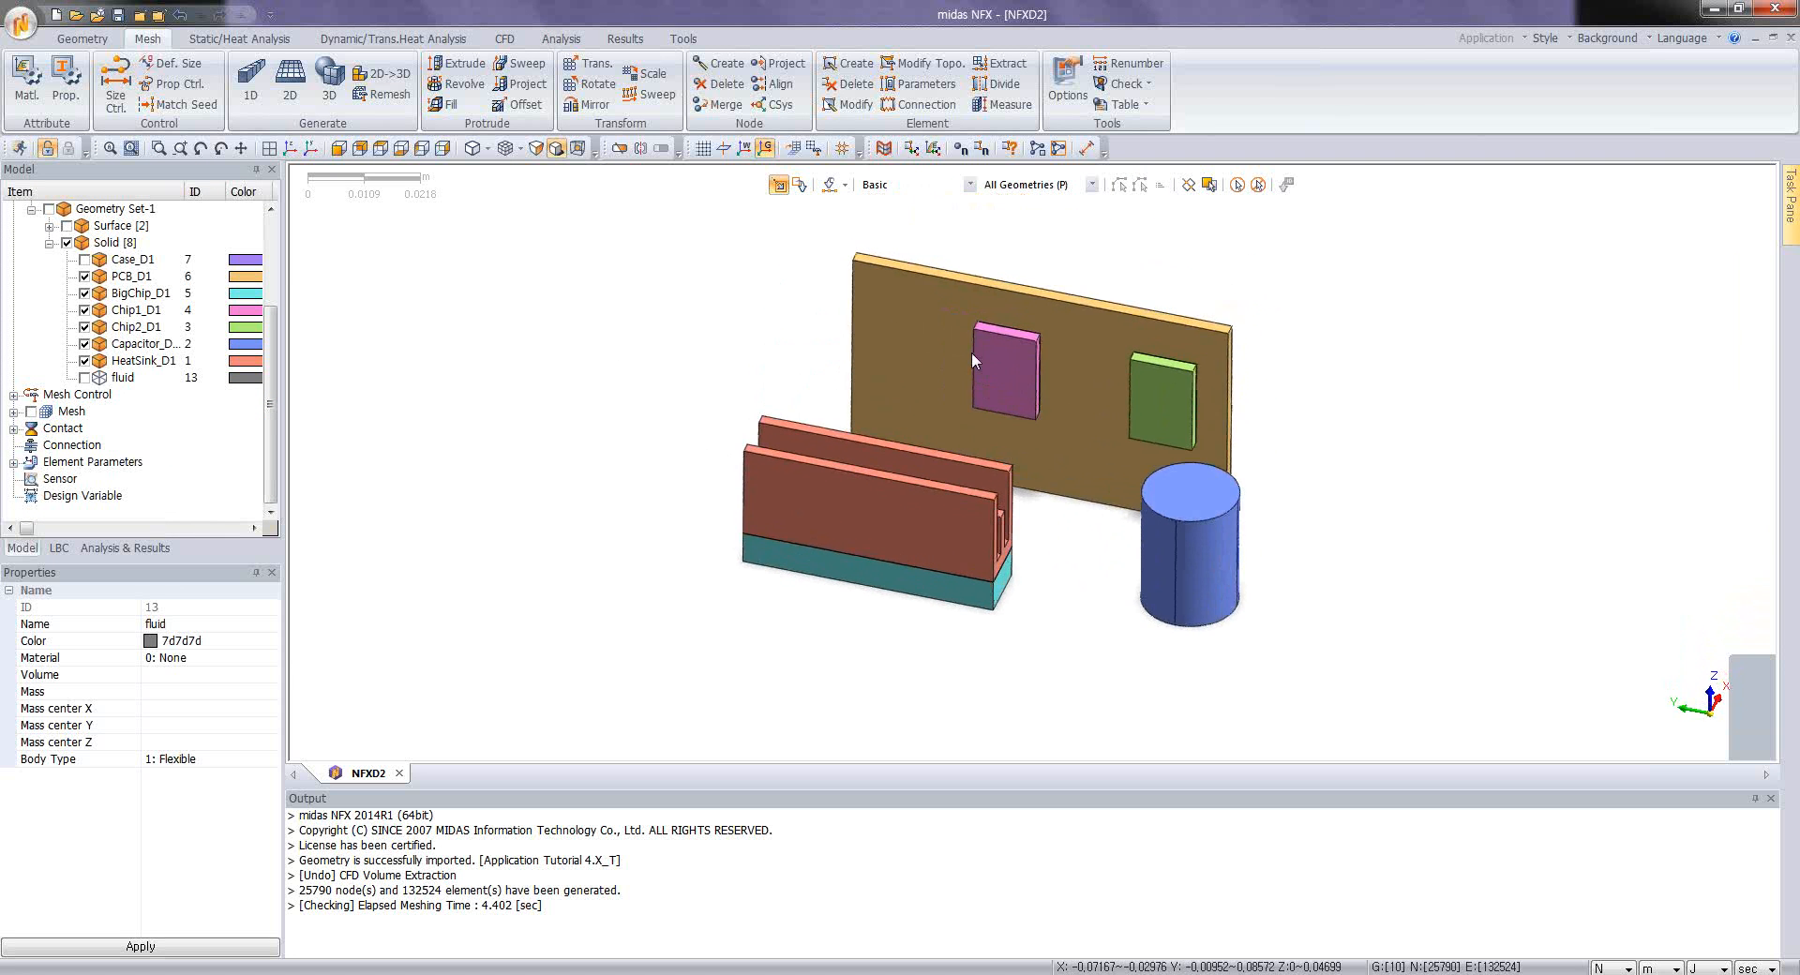
scroll(971, 352, "up", 3)
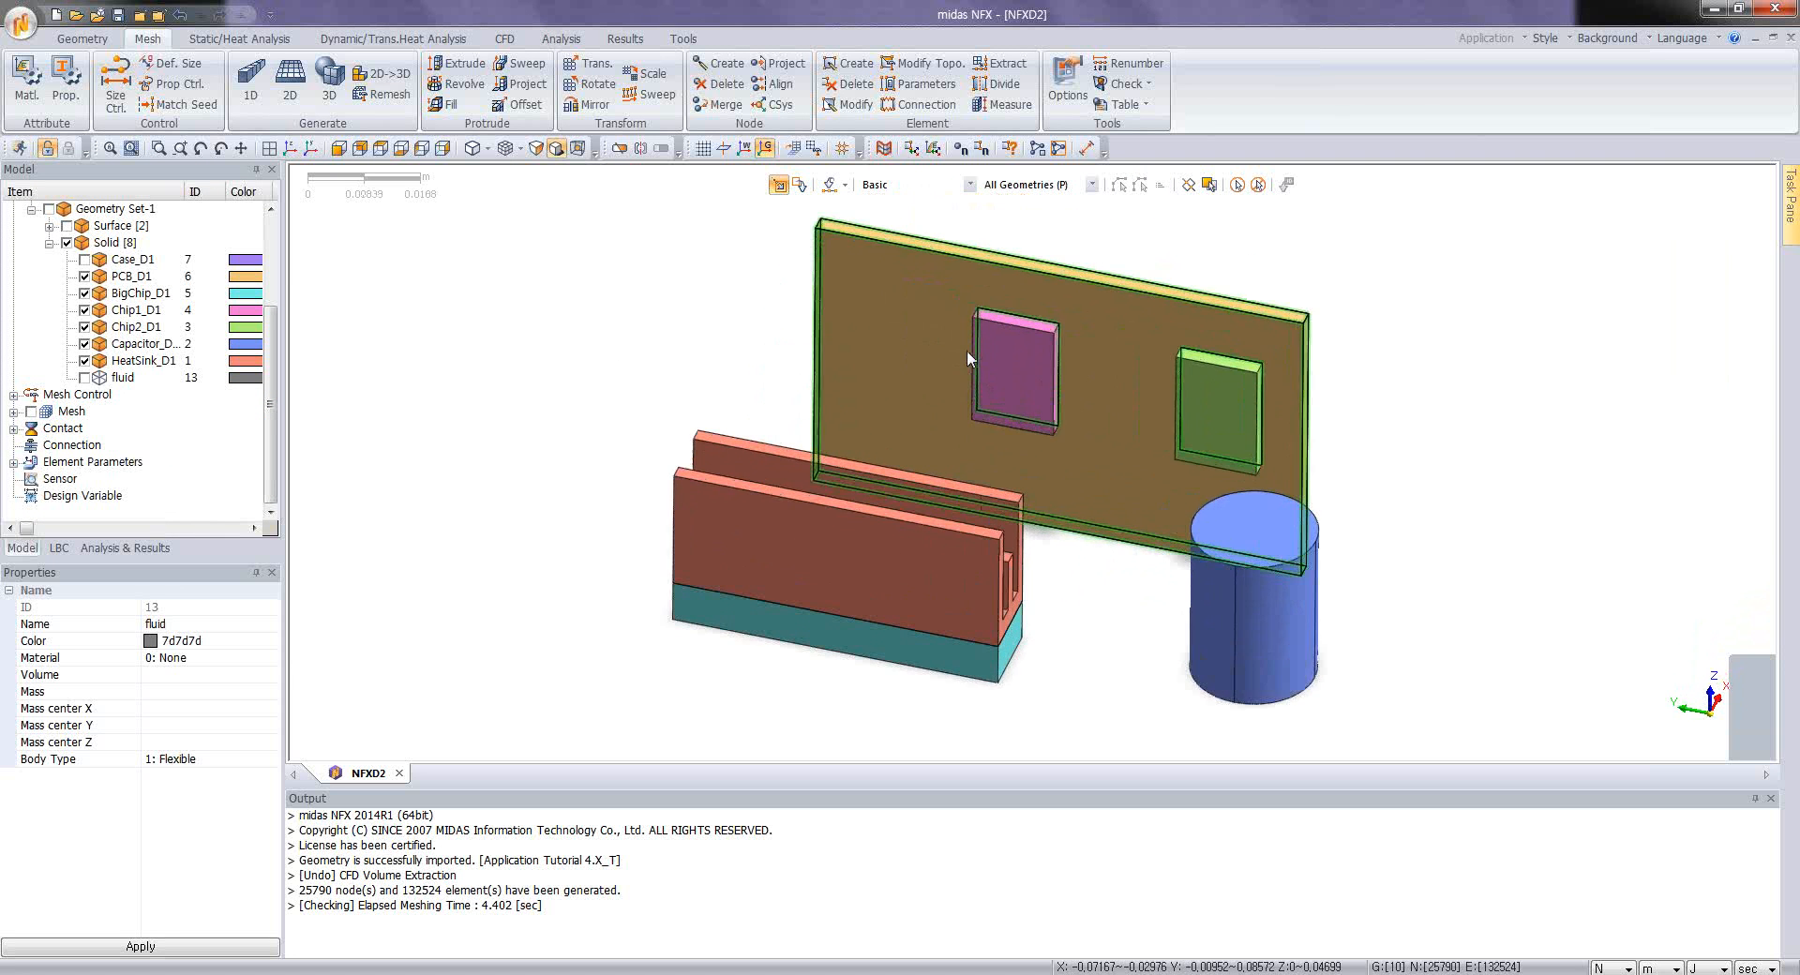
left_click(329, 80)
left_click_drag(147, 175, 293, 275)
left_click(390, 646)
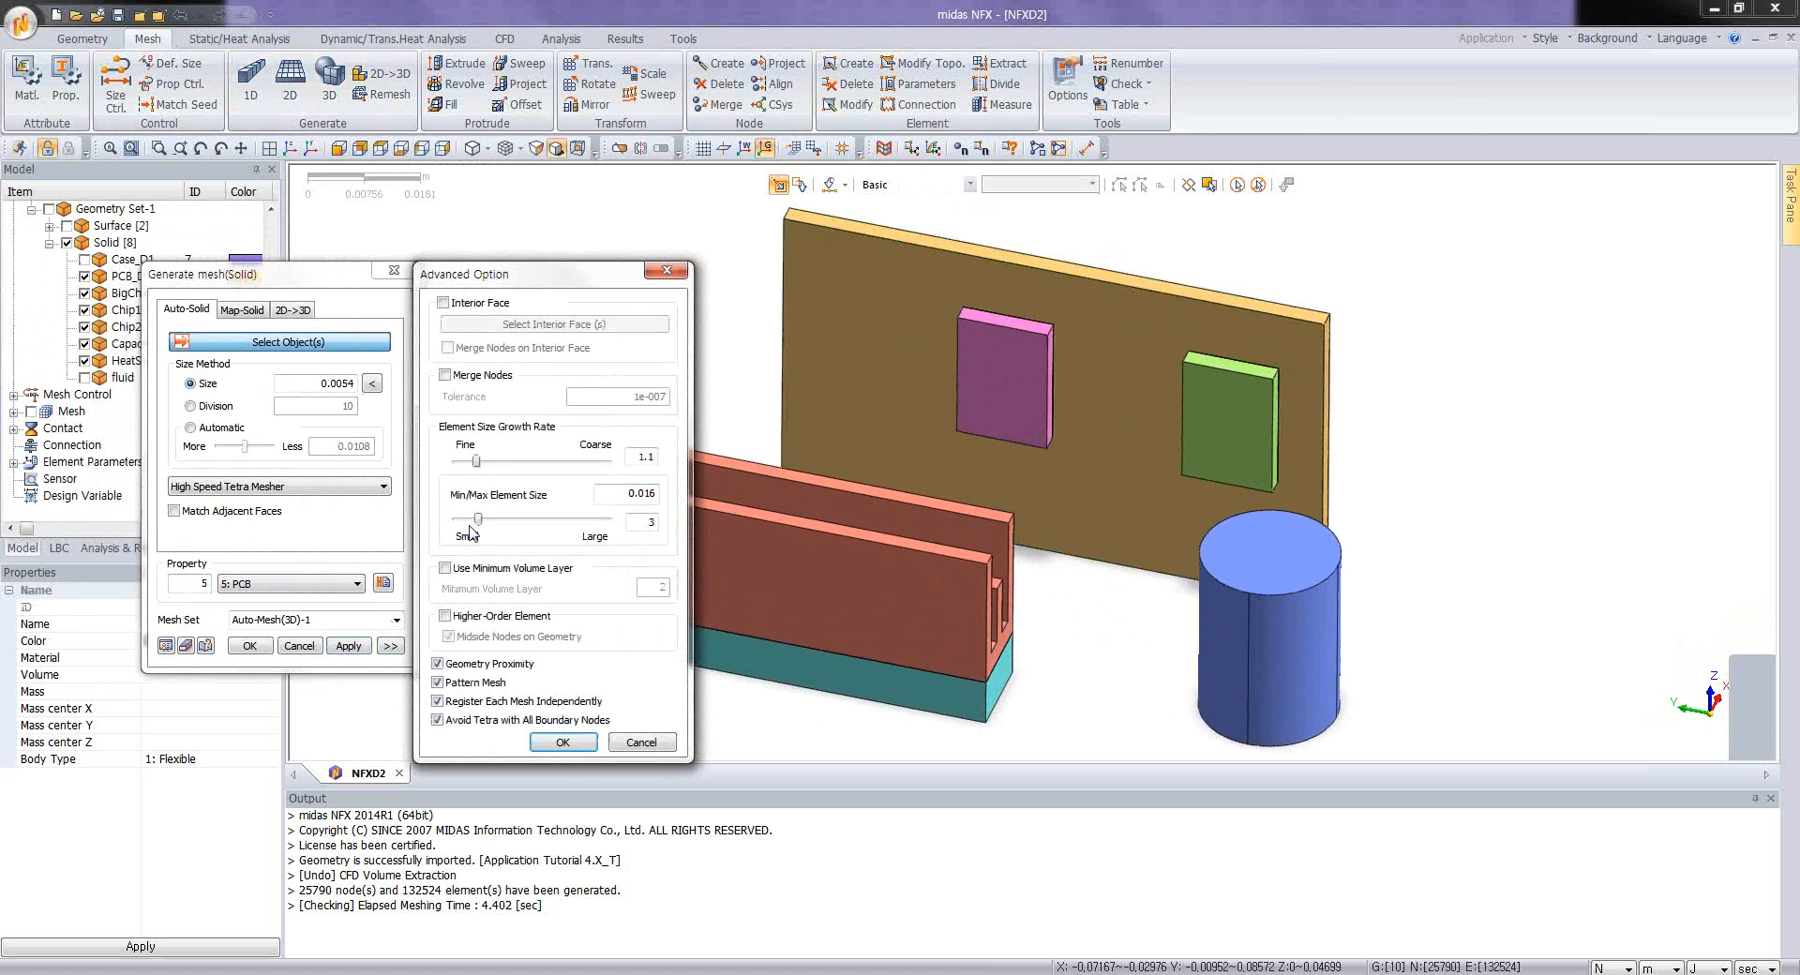
left_click(445, 376)
left_click(566, 742)
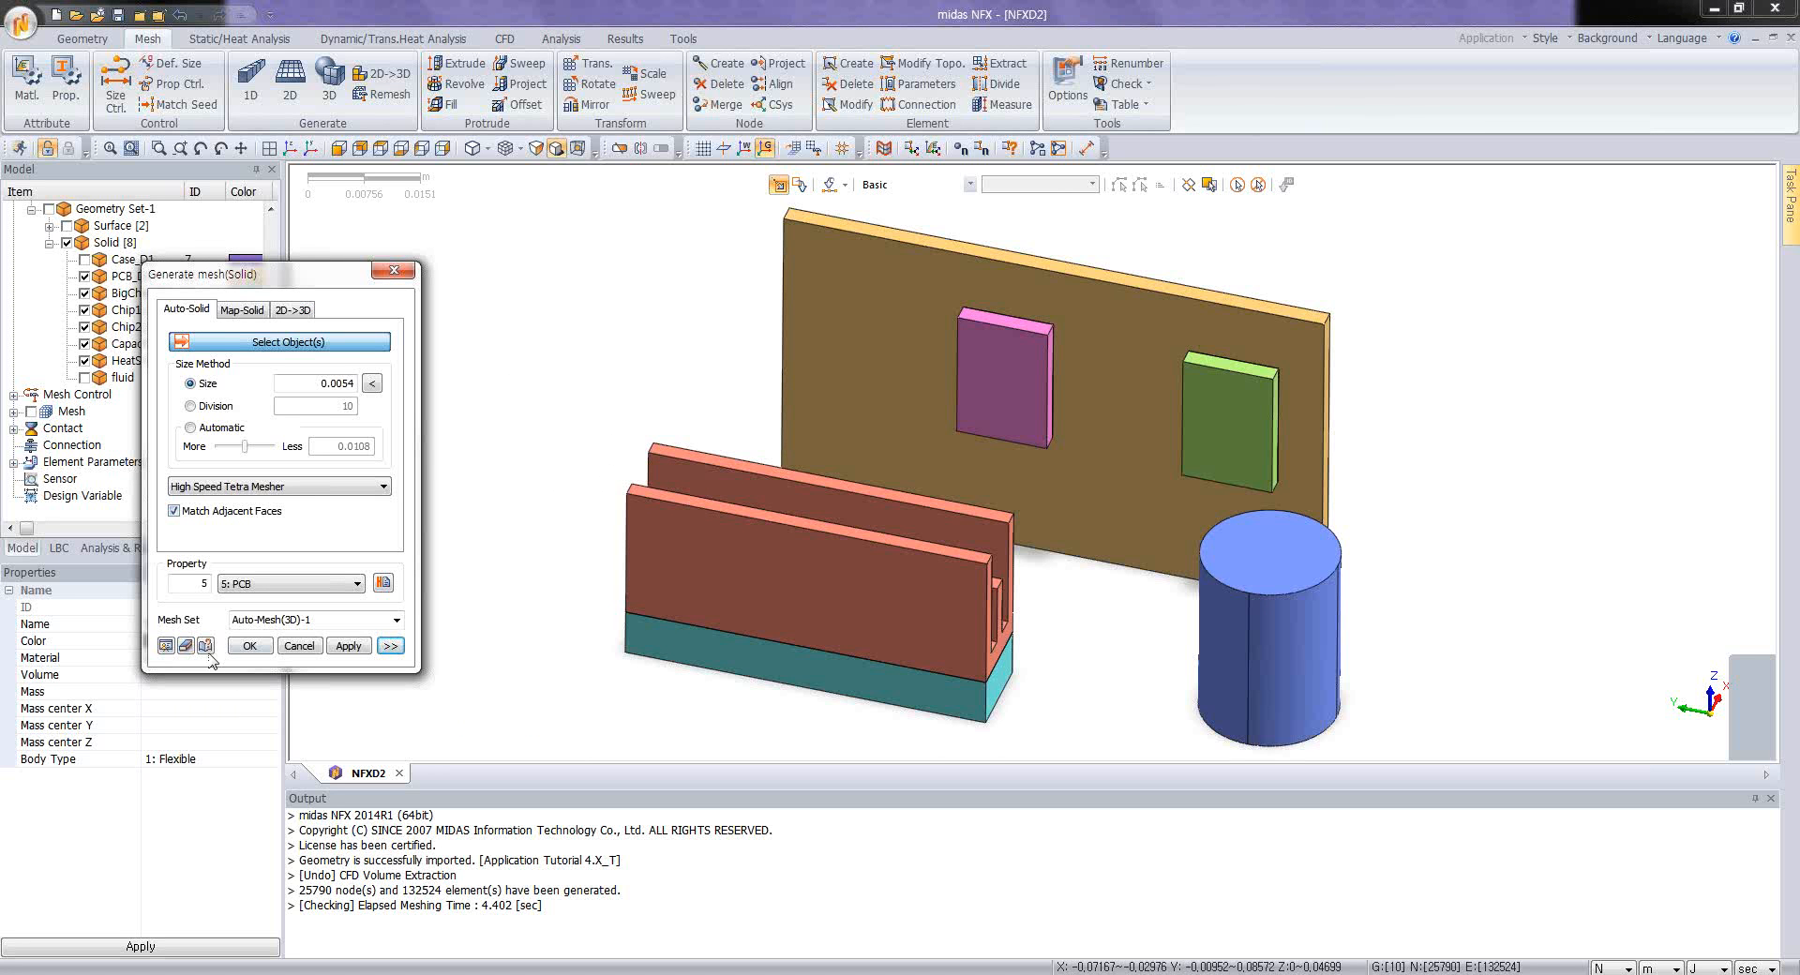
Step: Mesh the heat sink with the High Speed Tetra Mesher at element size 0.0054 and the Aluminium property
left_click(786, 543)
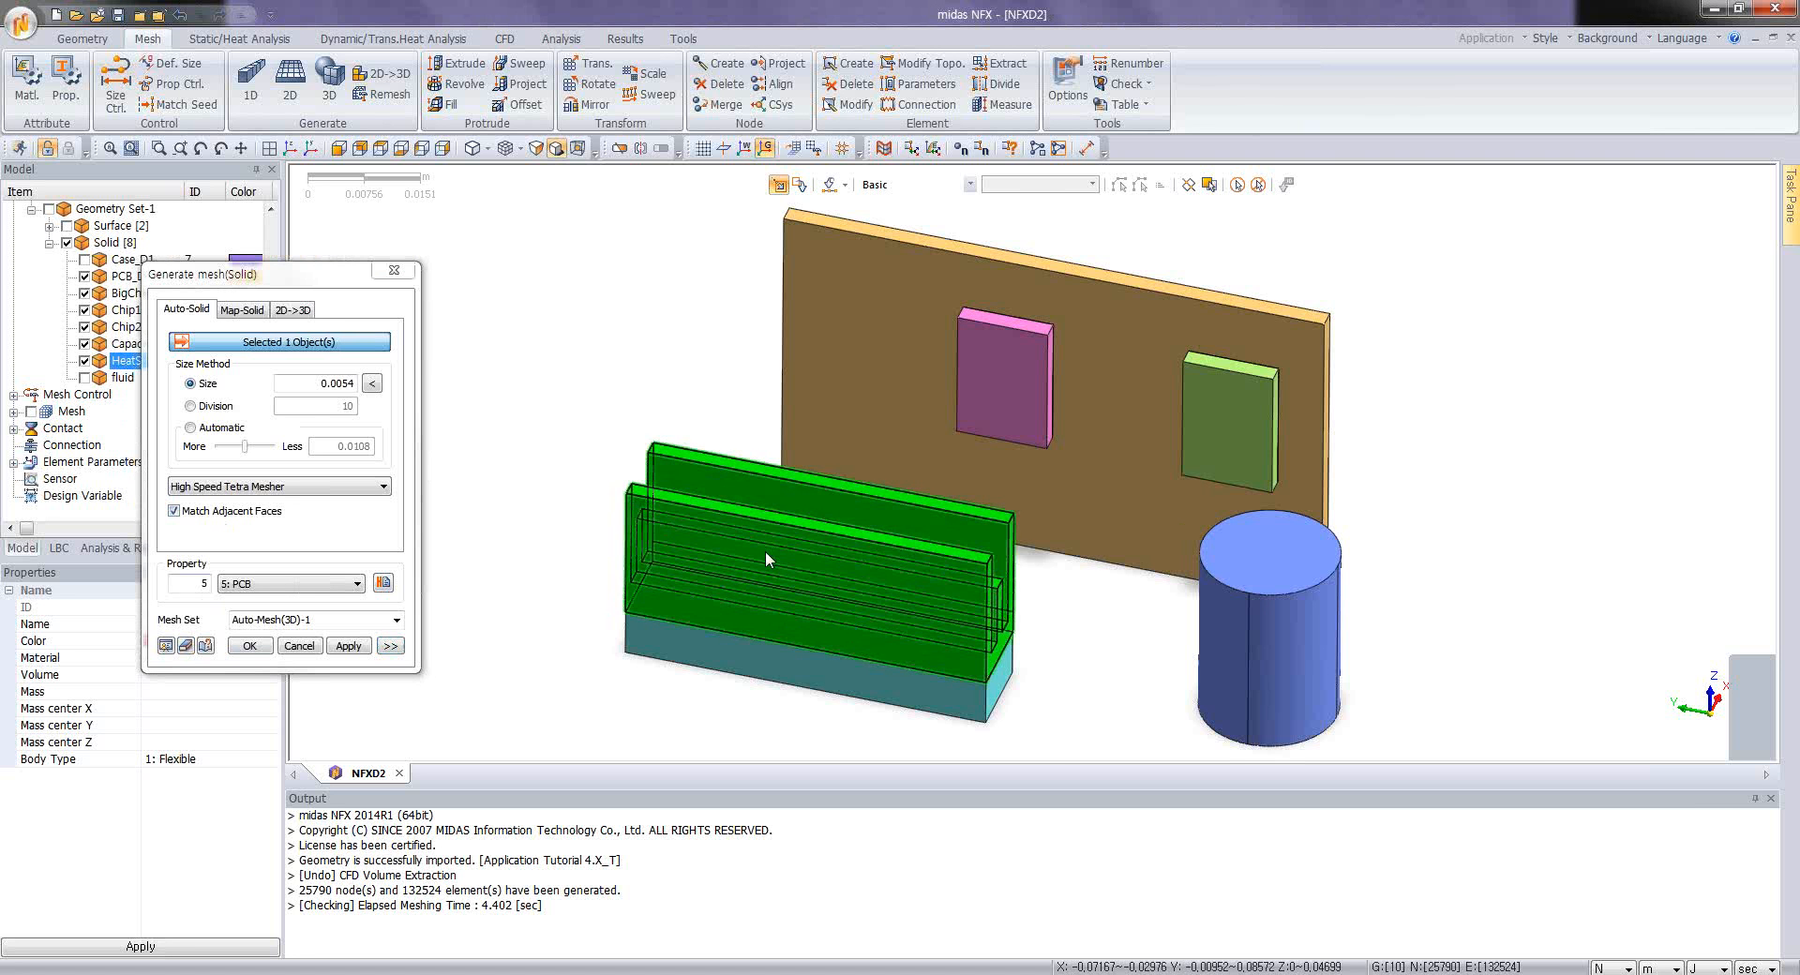
scroll(765, 550, "up", 3)
scroll(759, 525, "down", 2)
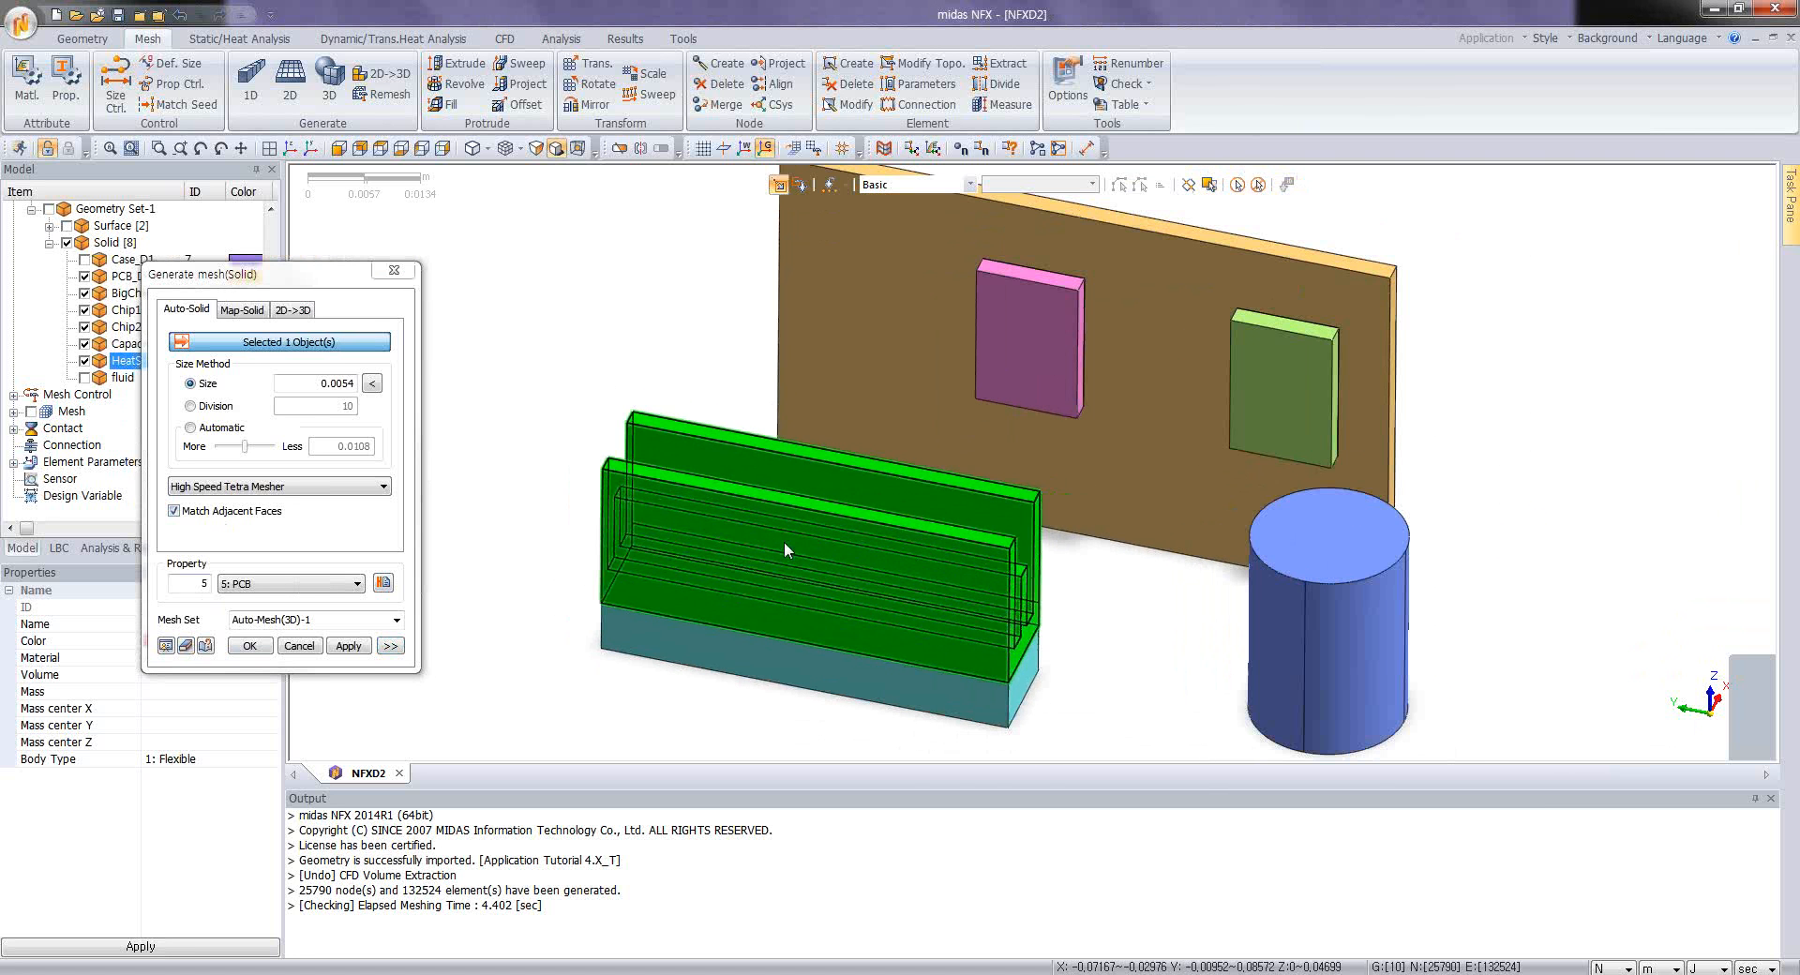
left_click(344, 382)
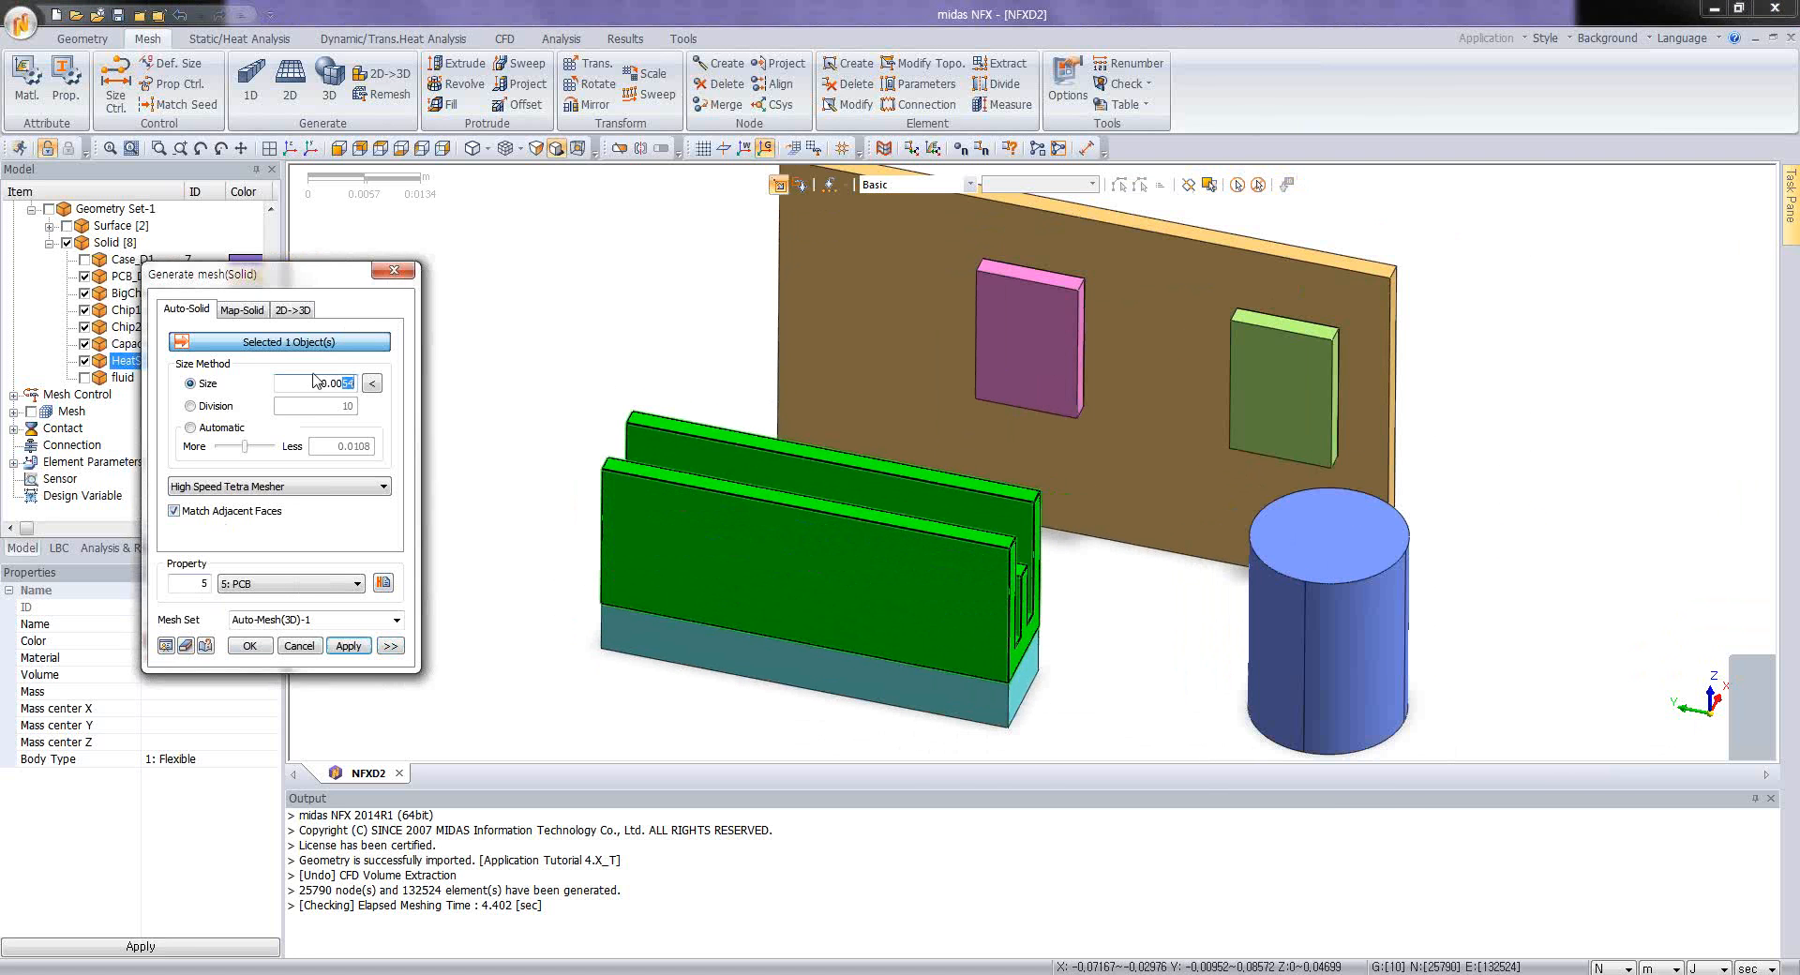
left_click(295, 585)
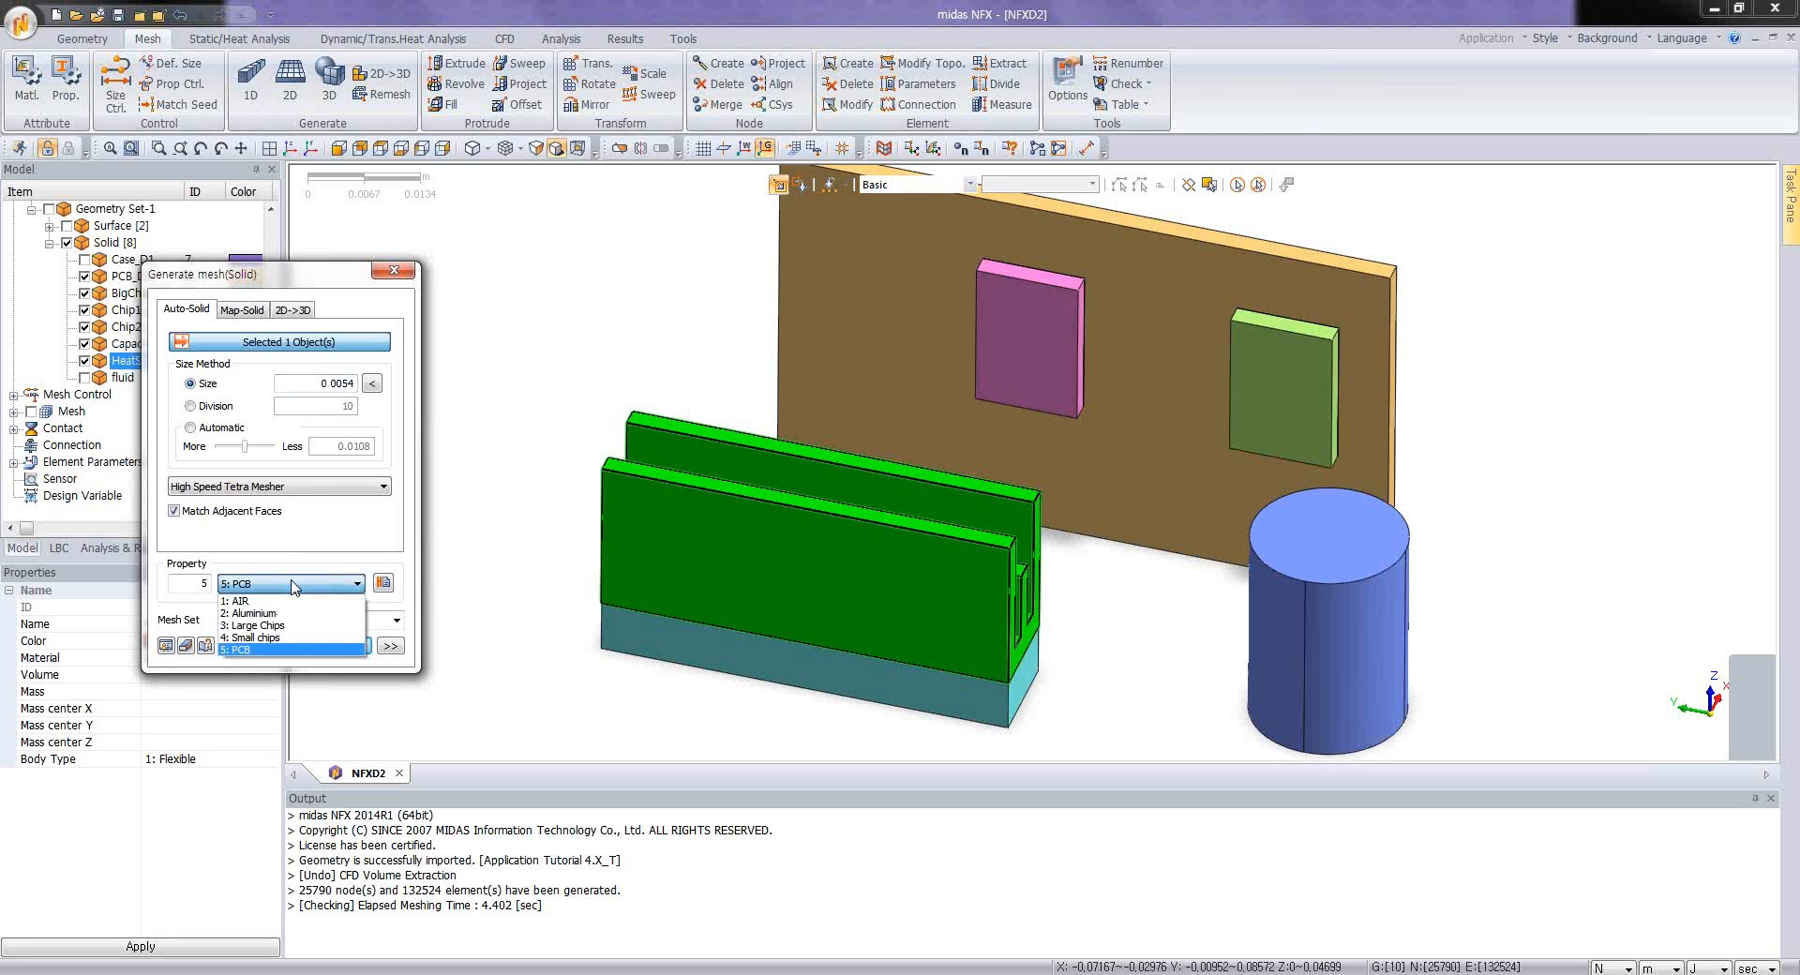
left_click(286, 613)
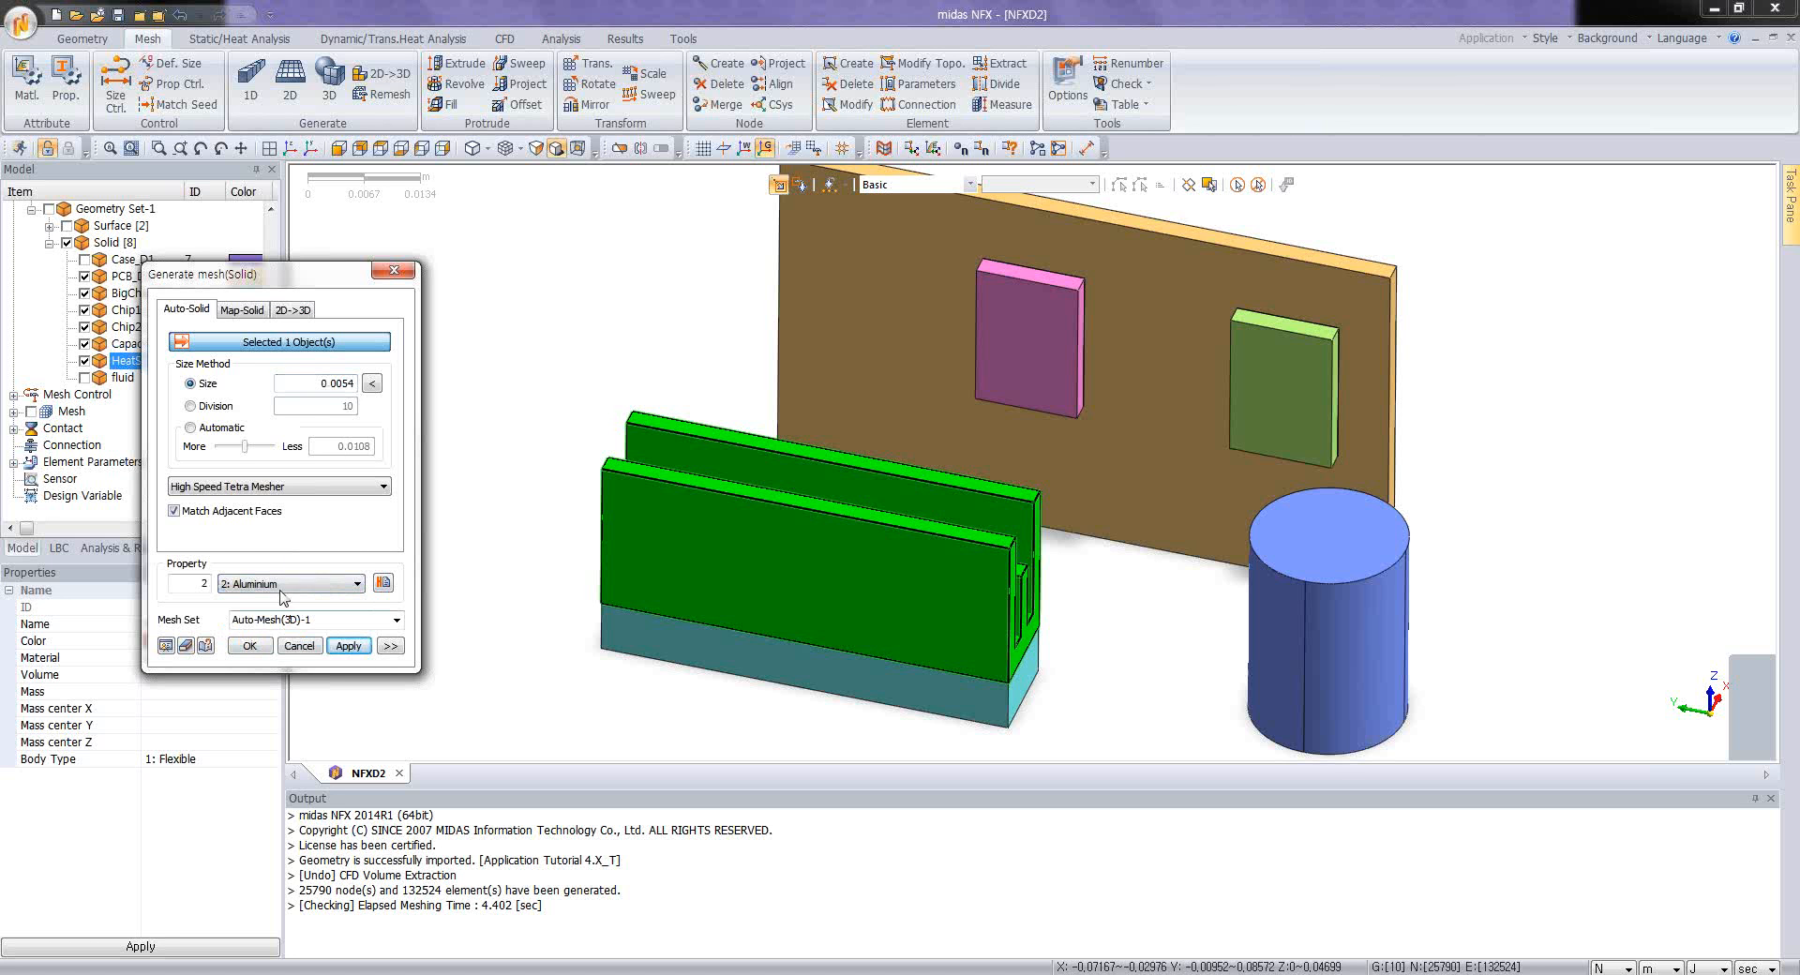
left_click(348, 645)
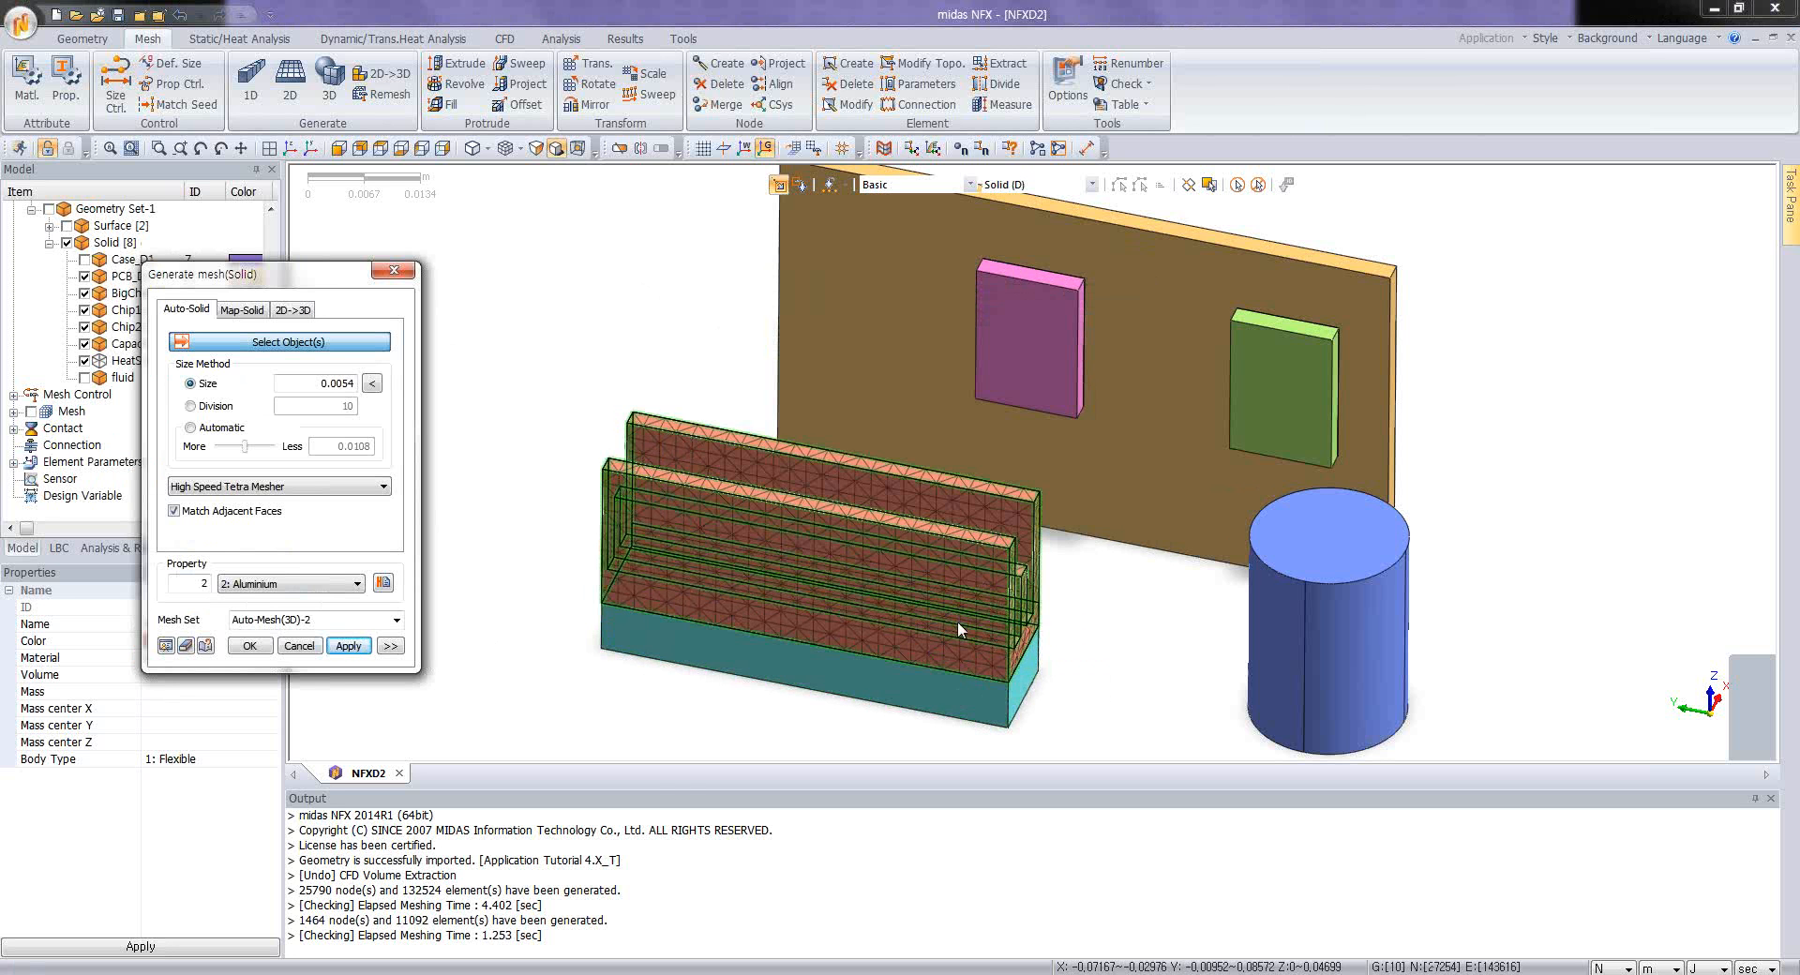
Step: Mesh the big chip beneath the heat sink at element size 0.0054 with the Large Chips property
left_click(932, 681)
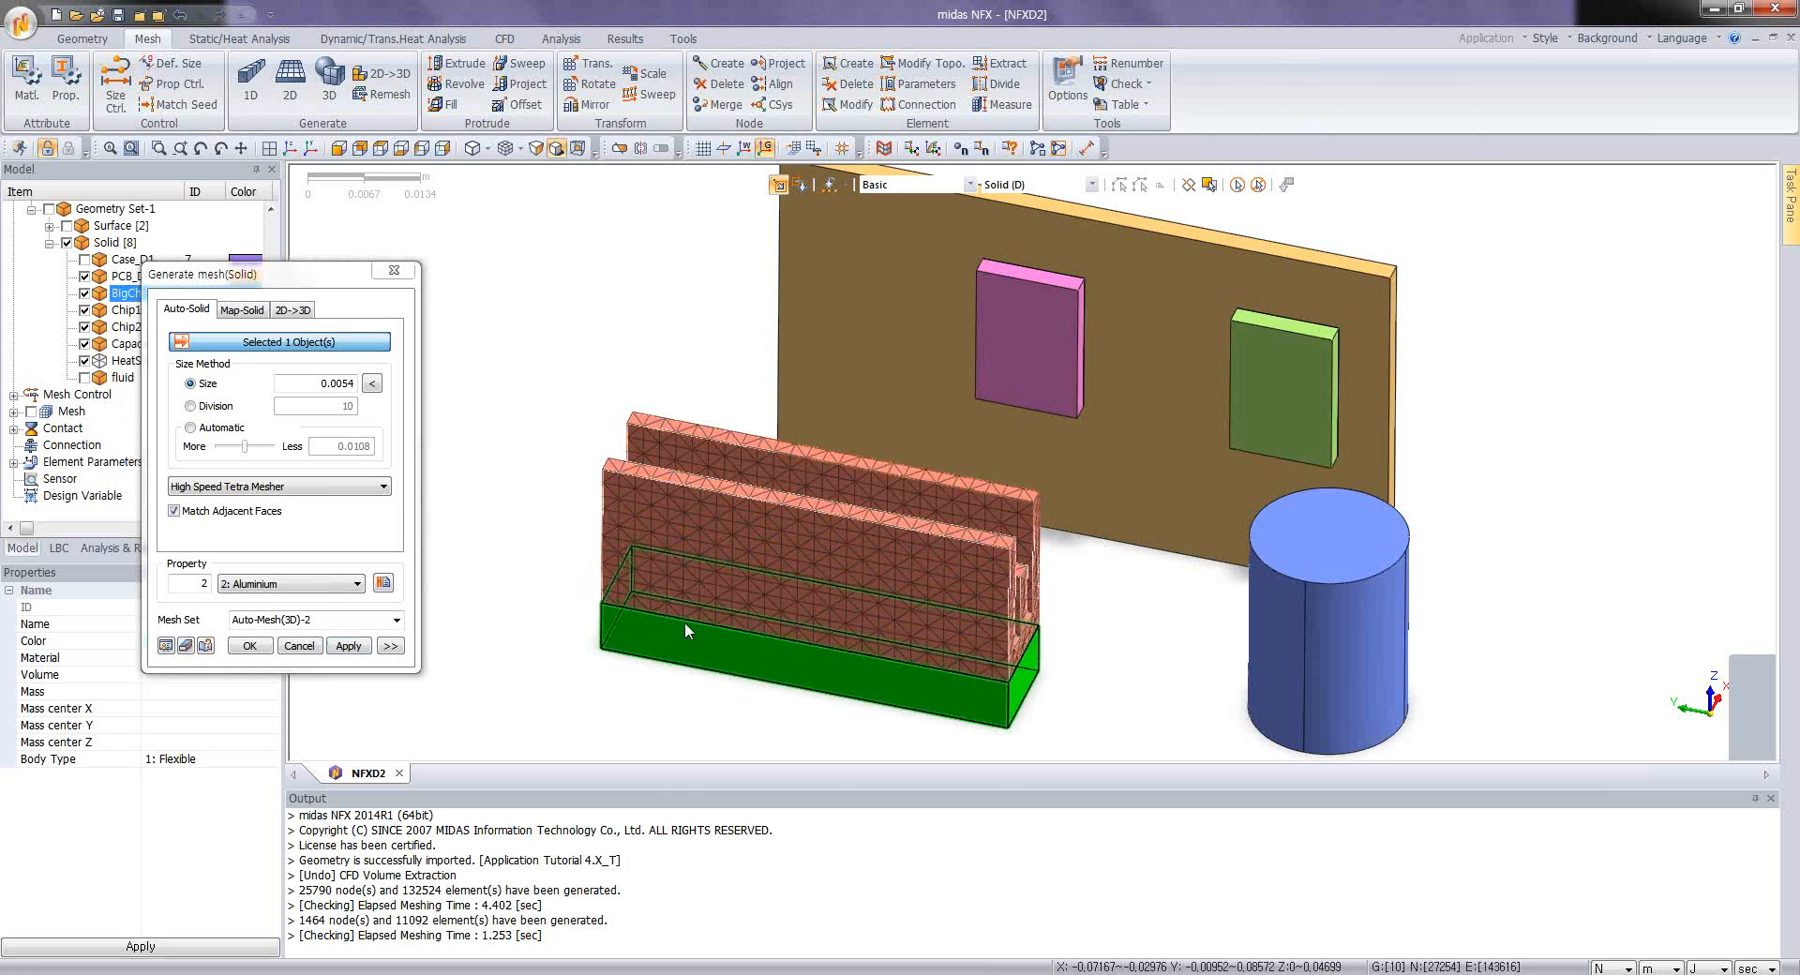
left_click(323, 584)
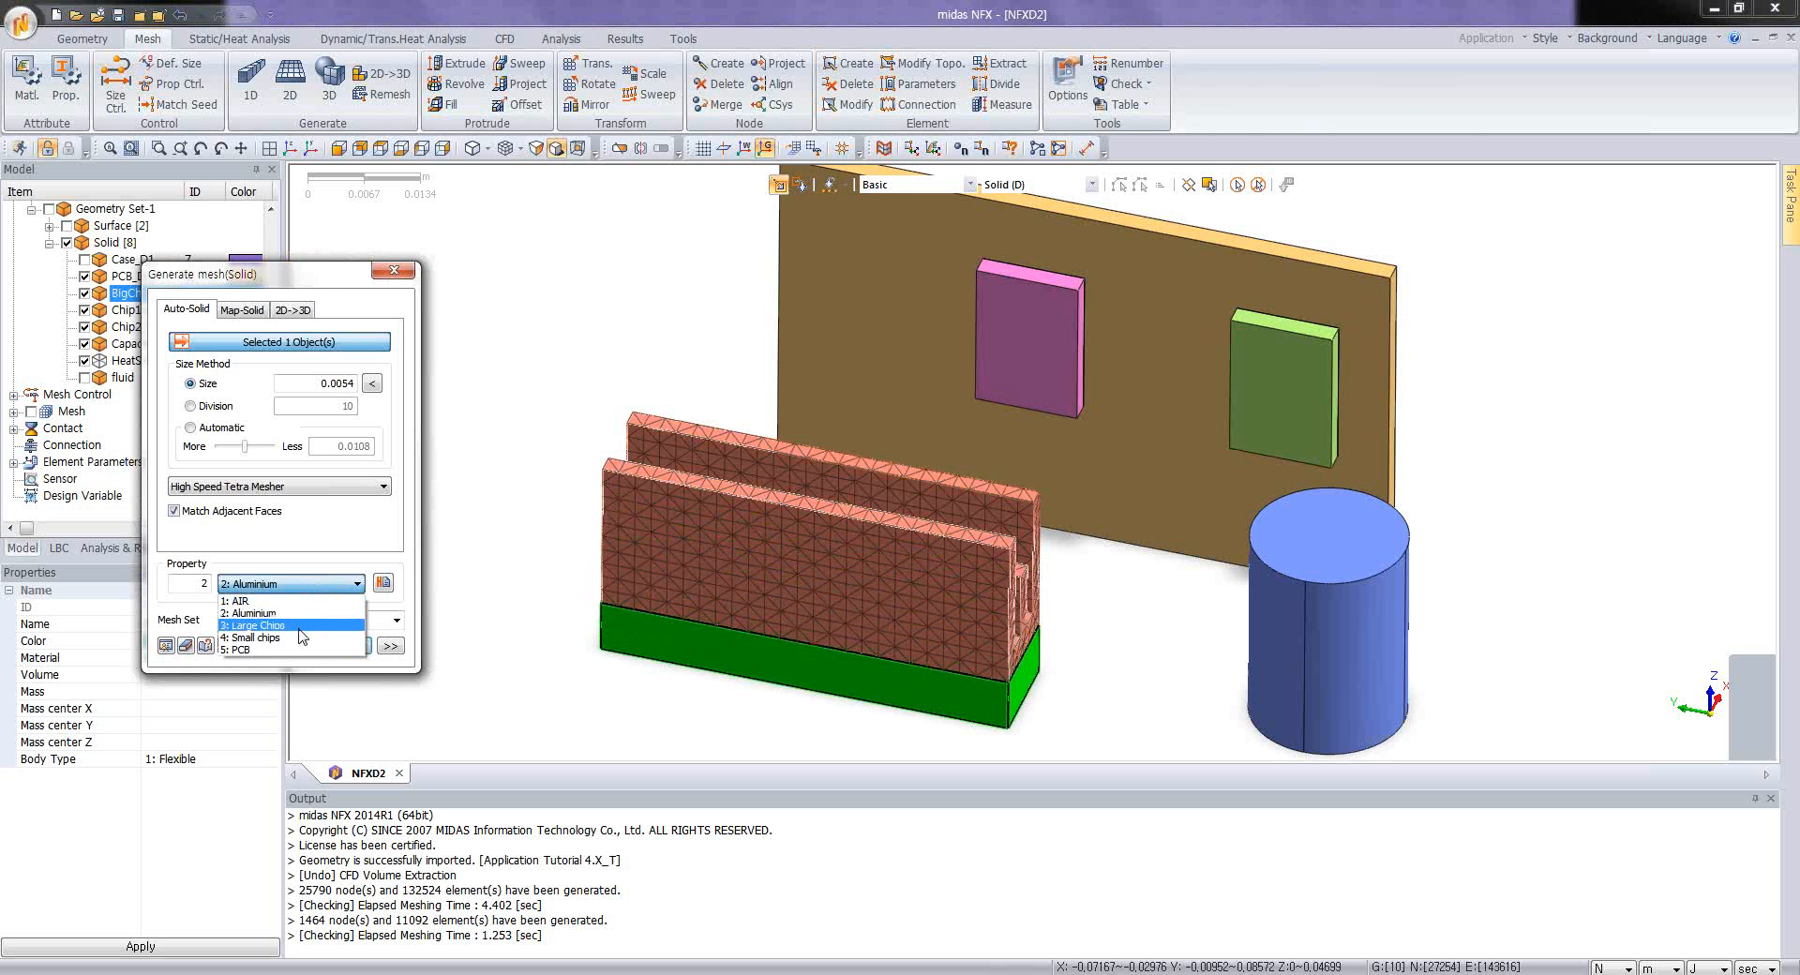
left_click(299, 626)
left_click(356, 653)
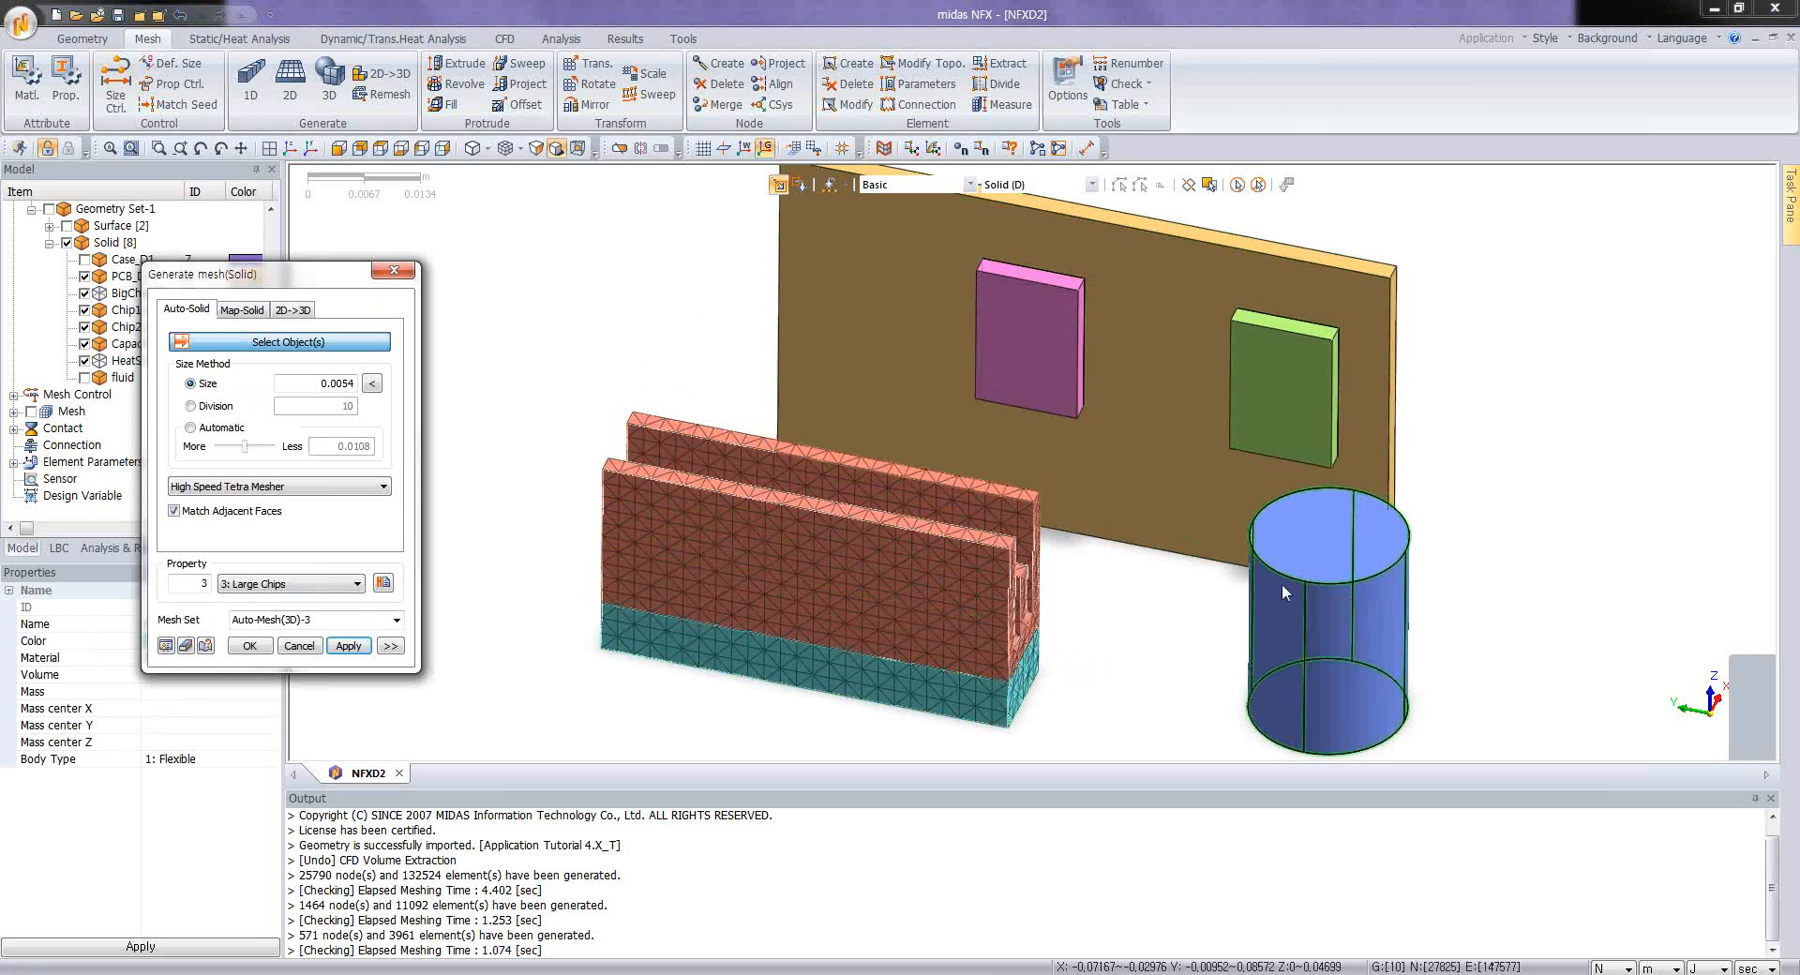
Step: Mesh the cylindrical capacitor at element size 0.0054 with the Aluminium property
left_click(1281, 583)
left_click(342, 584)
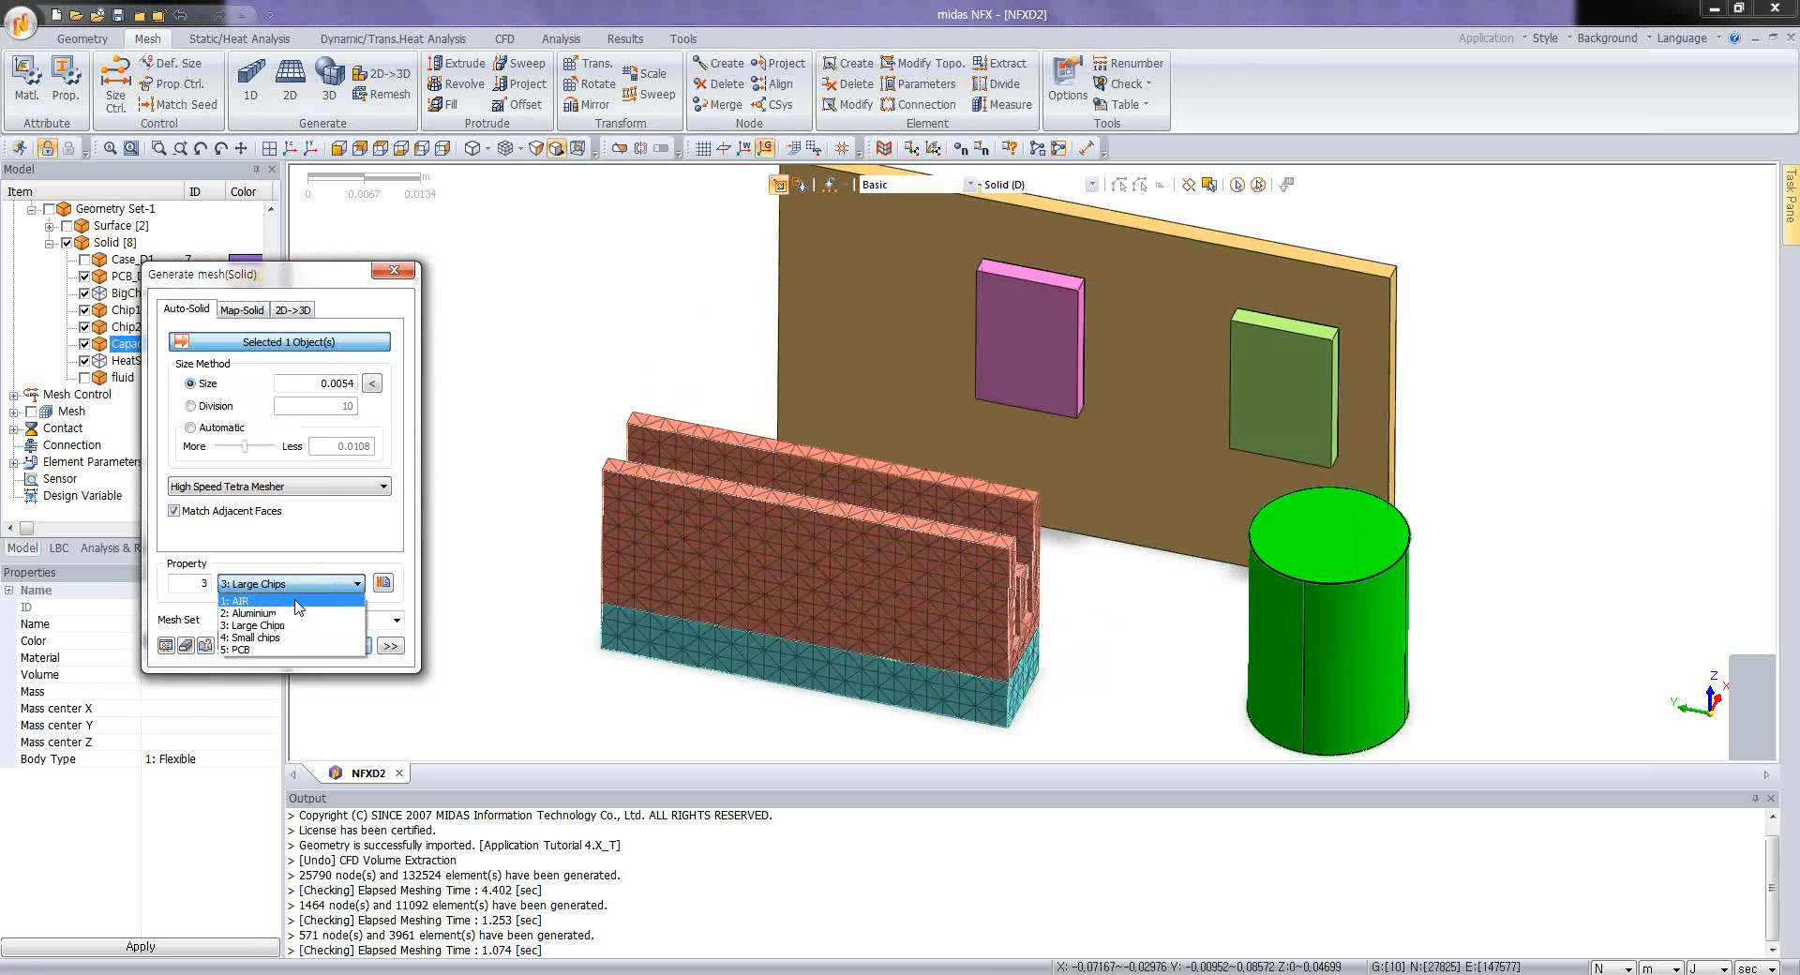
left_click(291, 614)
left_click(359, 646)
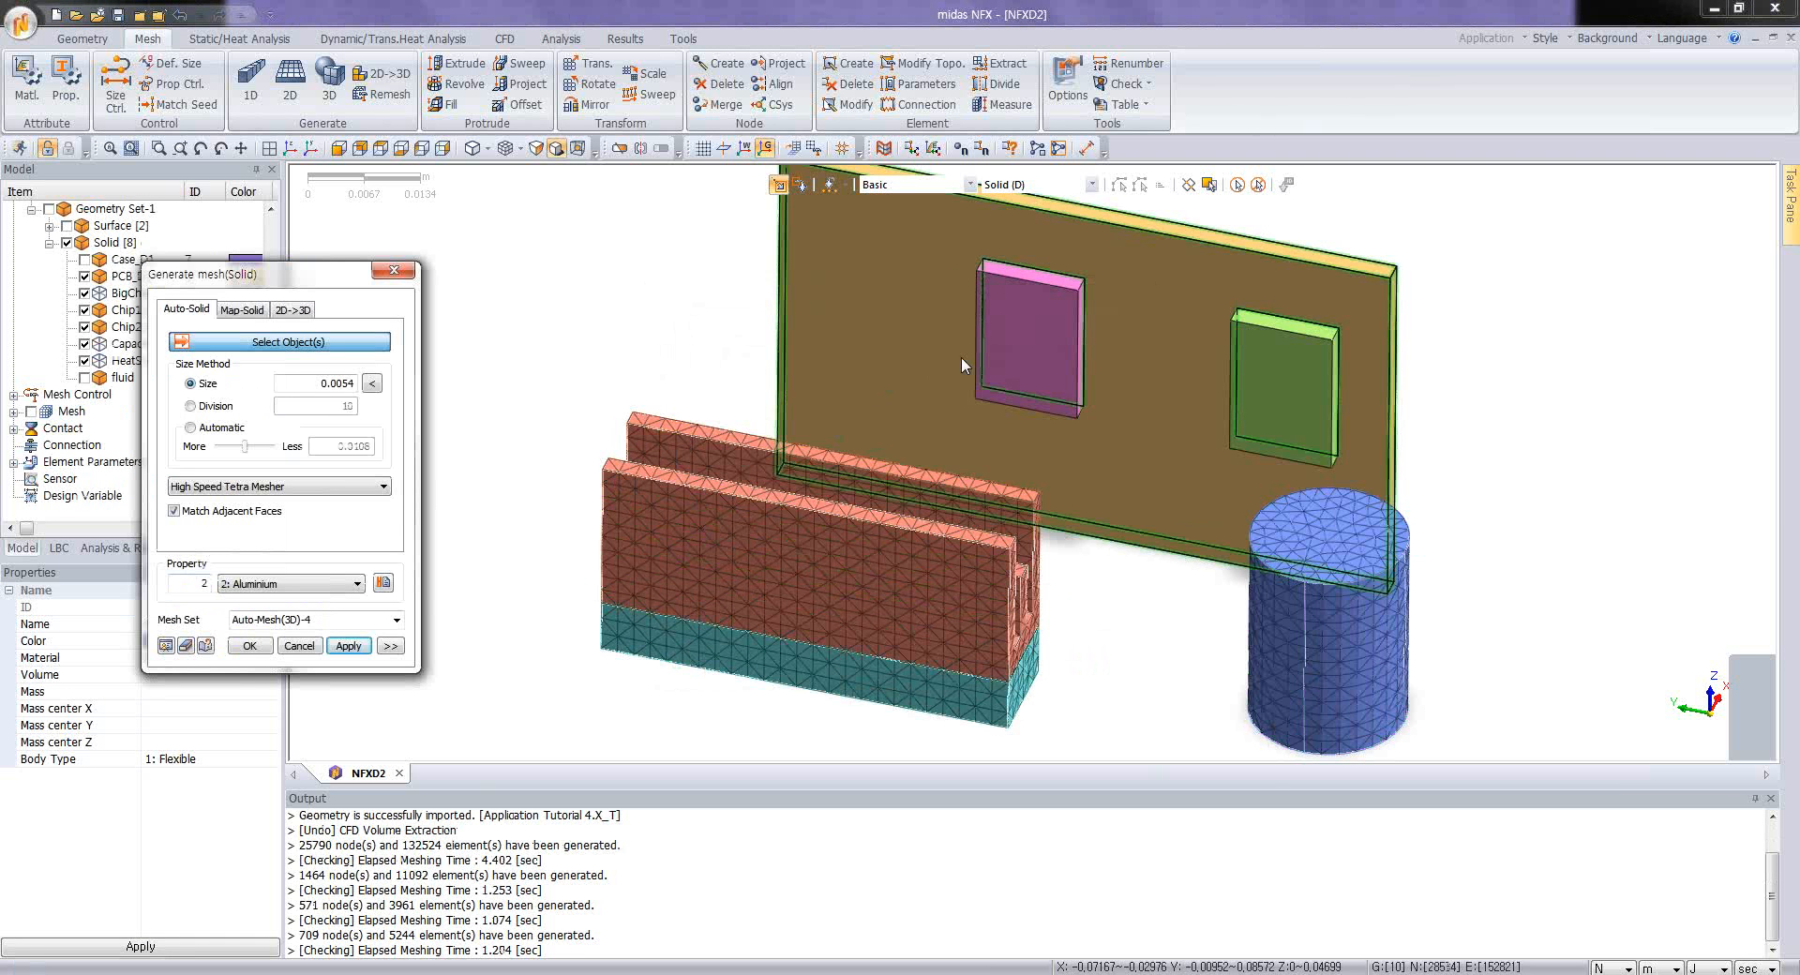
Step: Mesh both small chips on the circuit board together at element size 0.0054 with the Small chips property
left_click(1009, 358)
left_click(1271, 366)
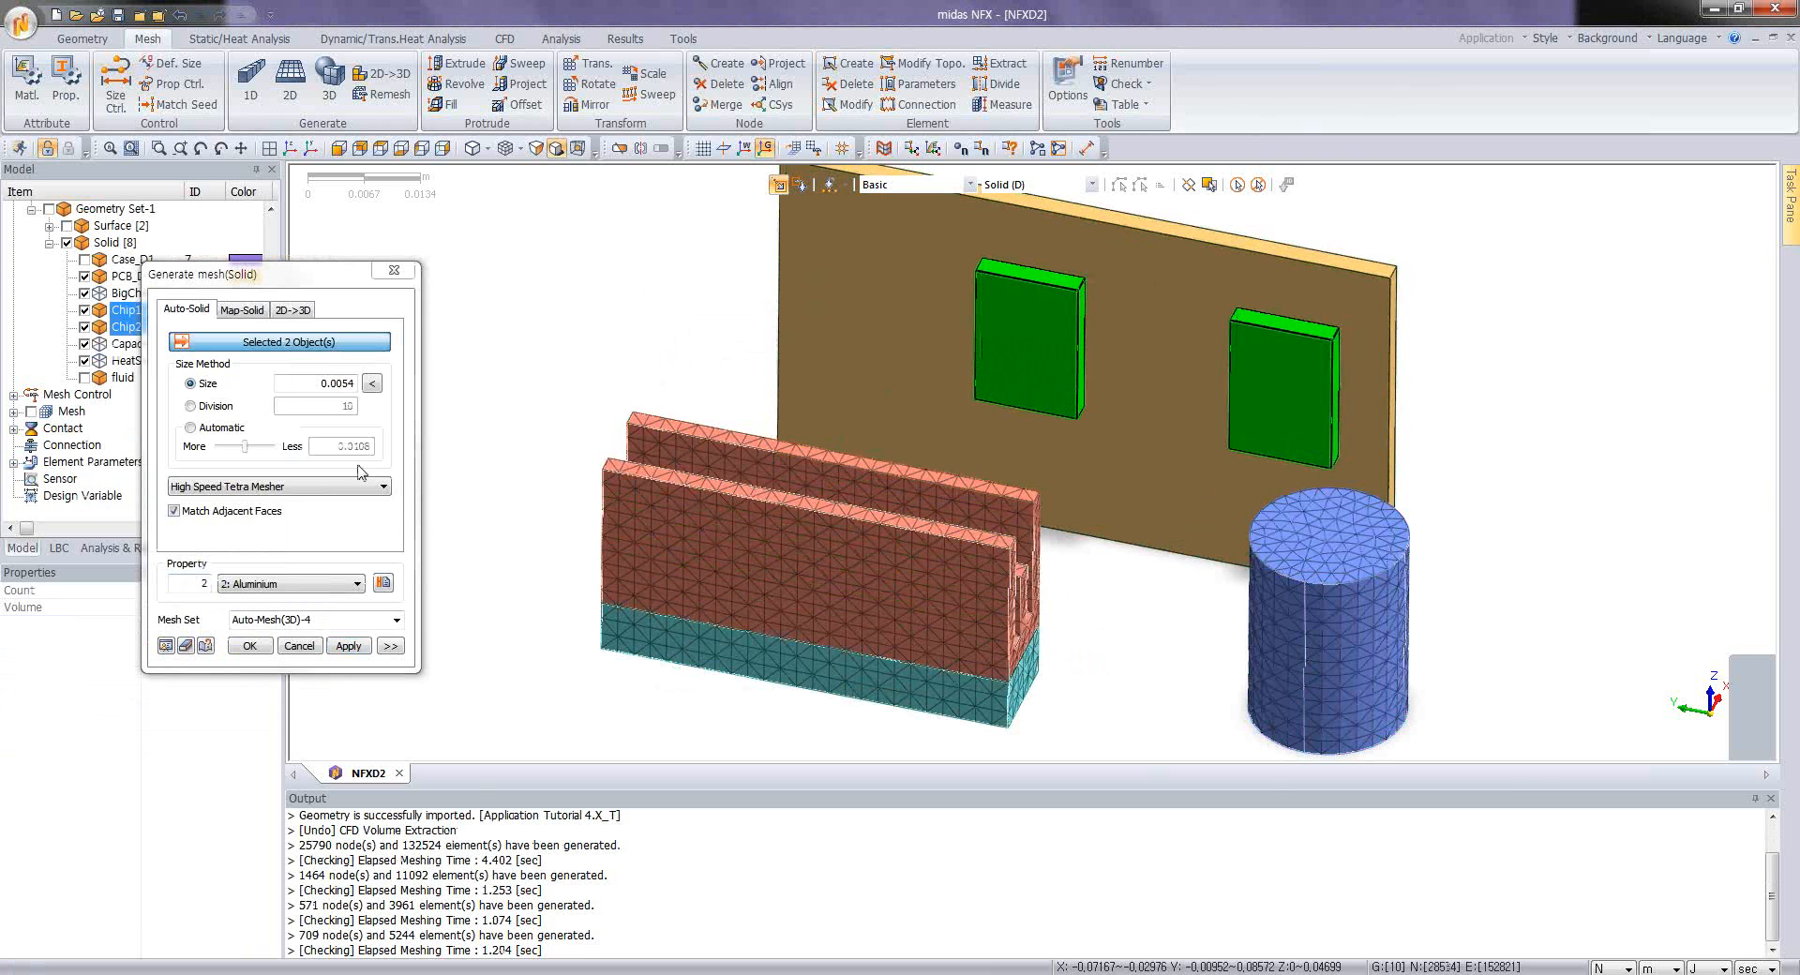
left_click(260, 583)
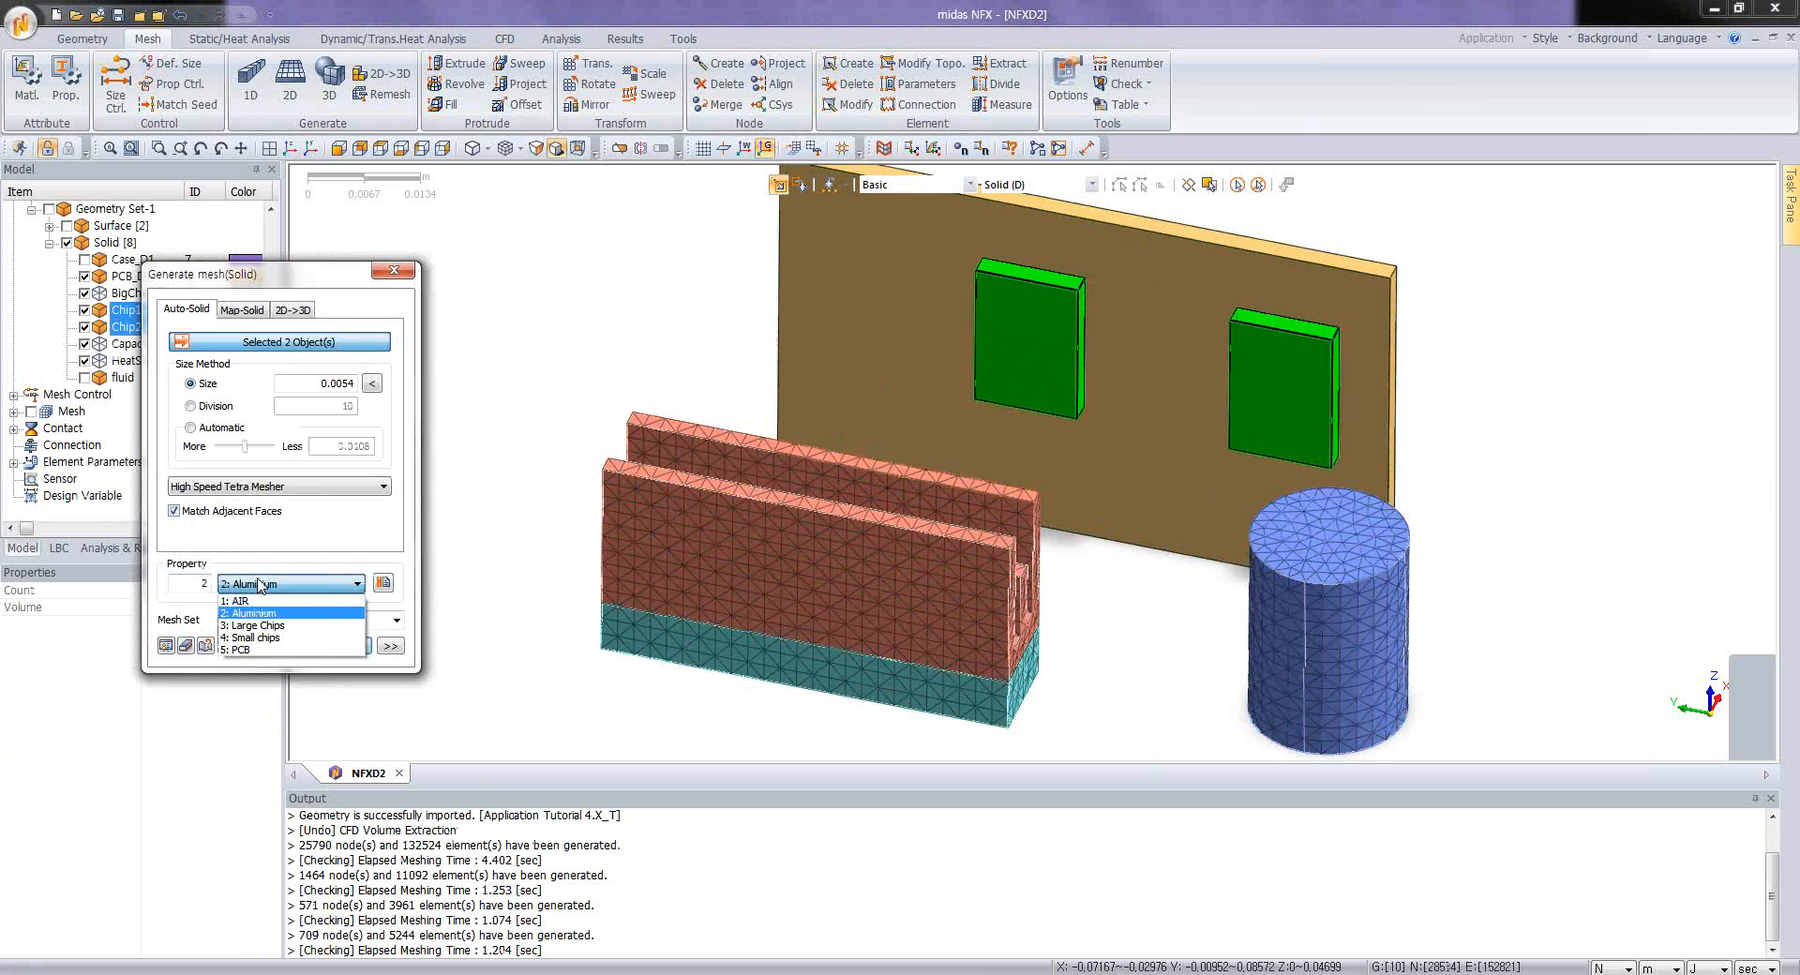
left_click(253, 637)
left_click(356, 644)
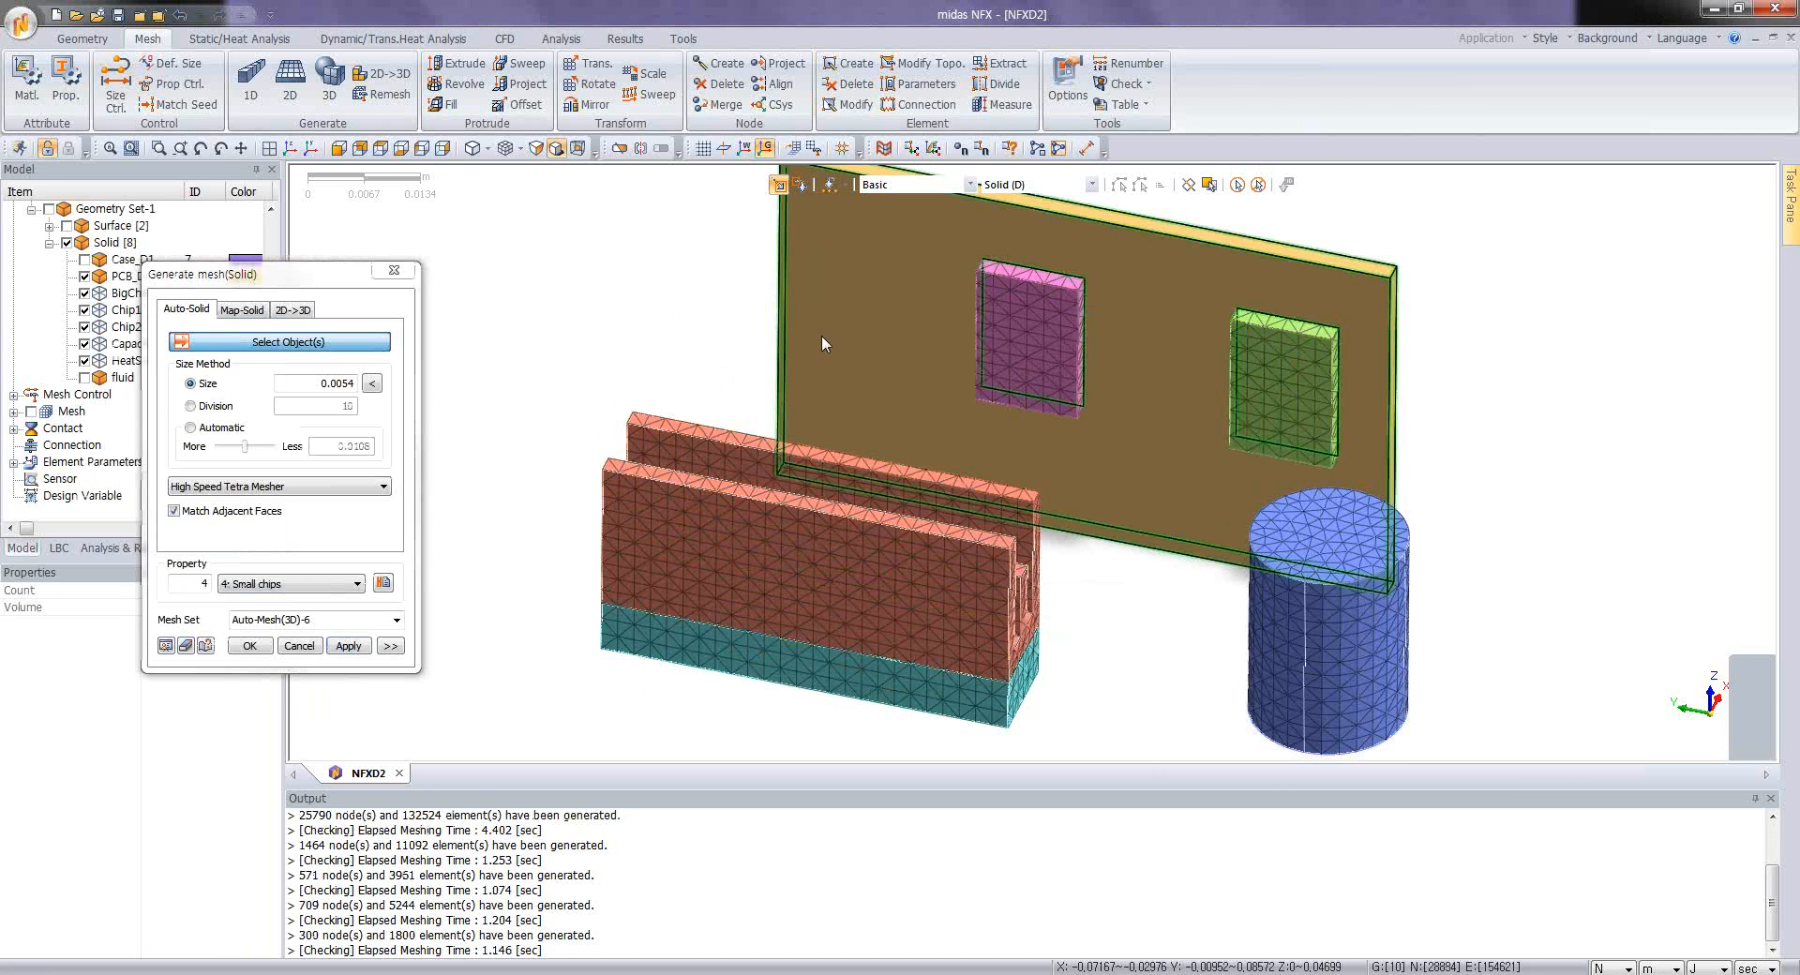
Step: Mesh the circuit board solid at element size 0.0054 with the PCB property
left_click(821, 335)
left_click(283, 585)
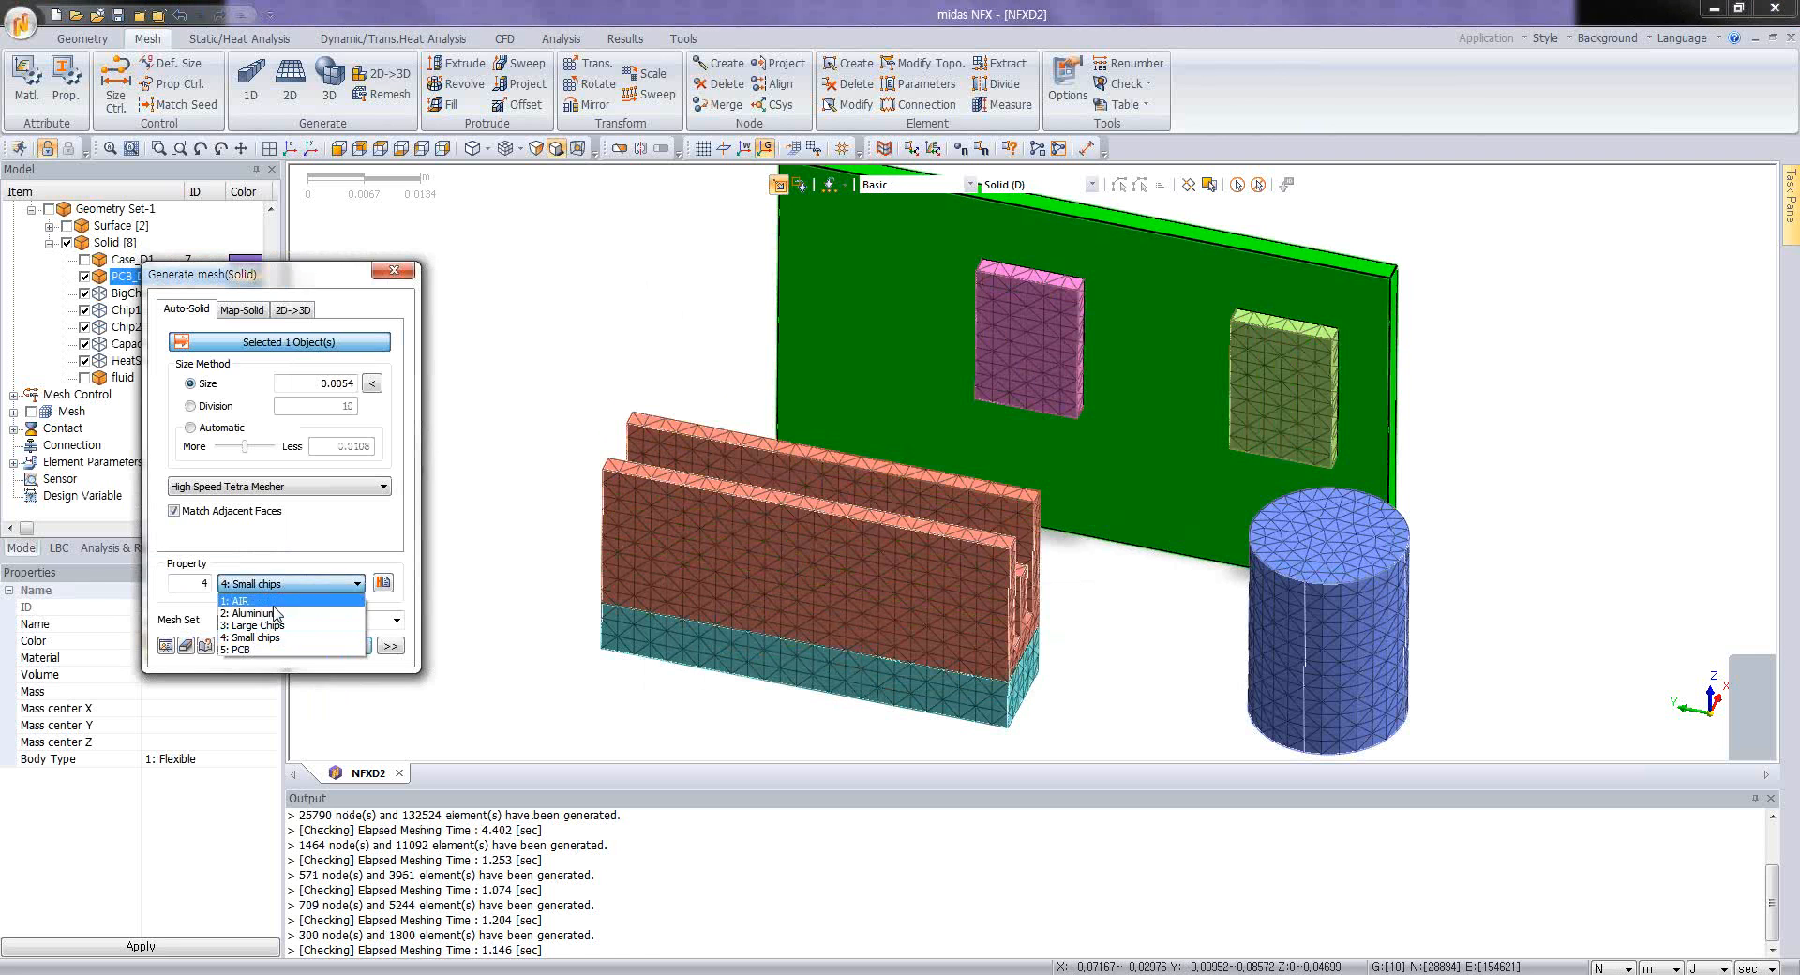
left_click(261, 651)
left_click(350, 647)
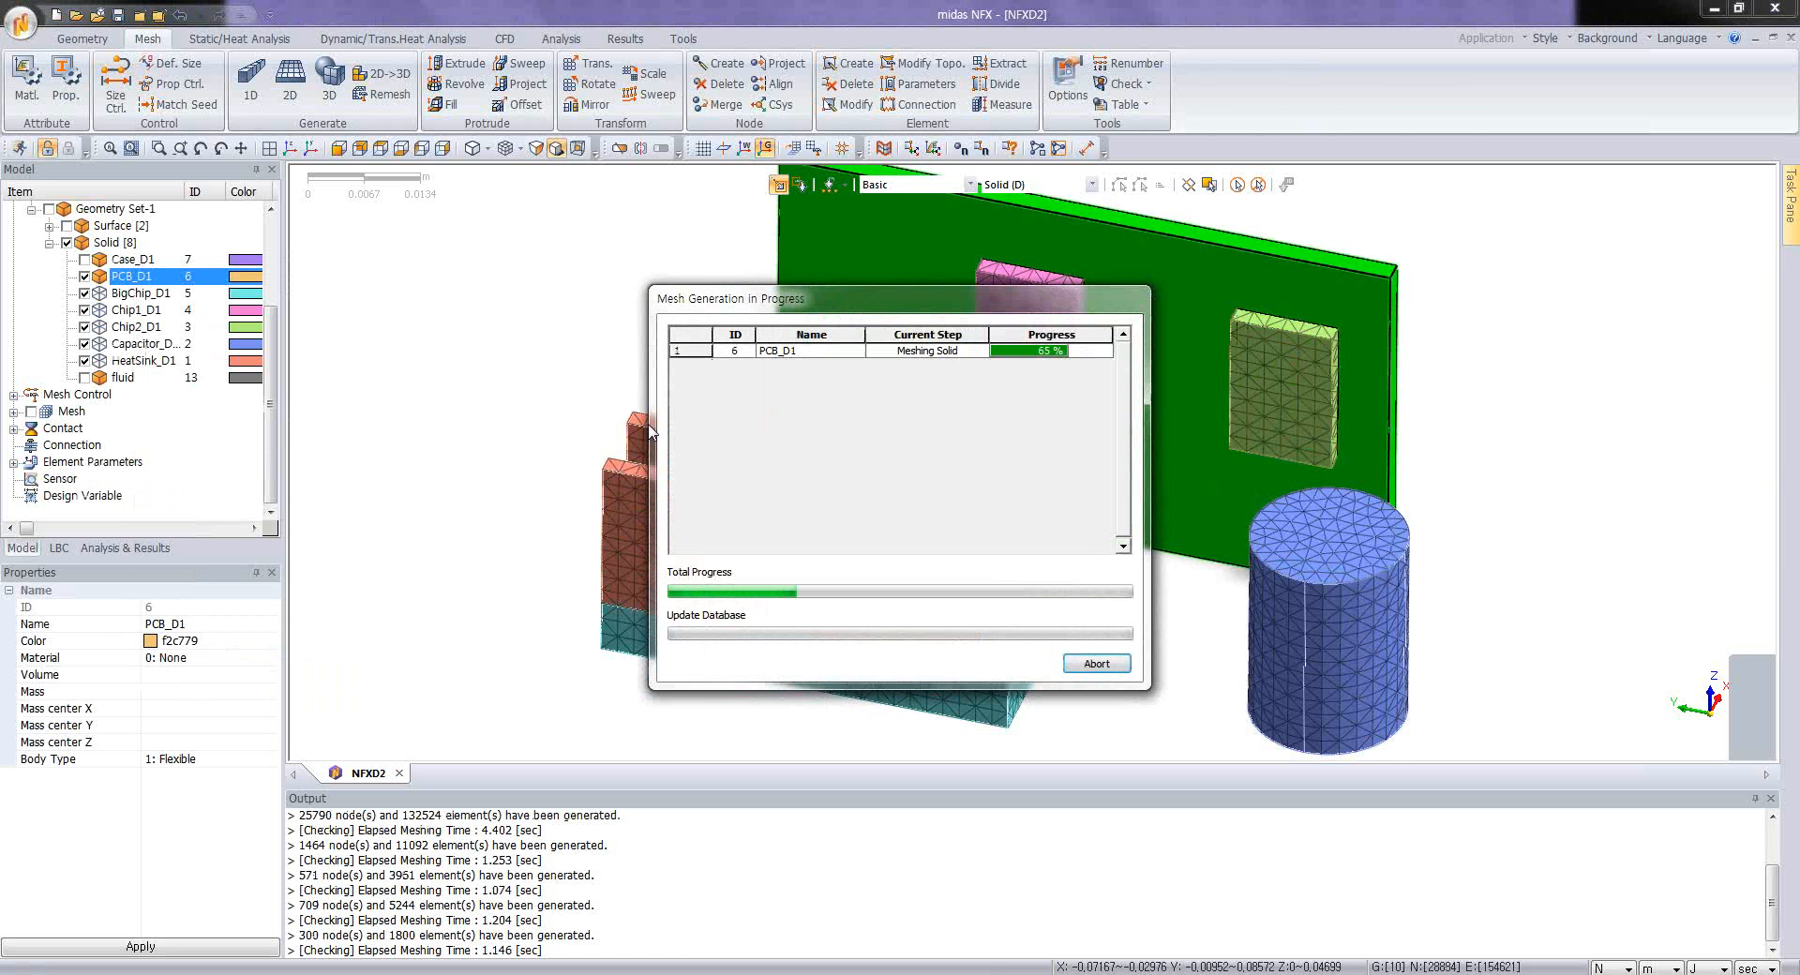
scroll(679, 419, "down", 3)
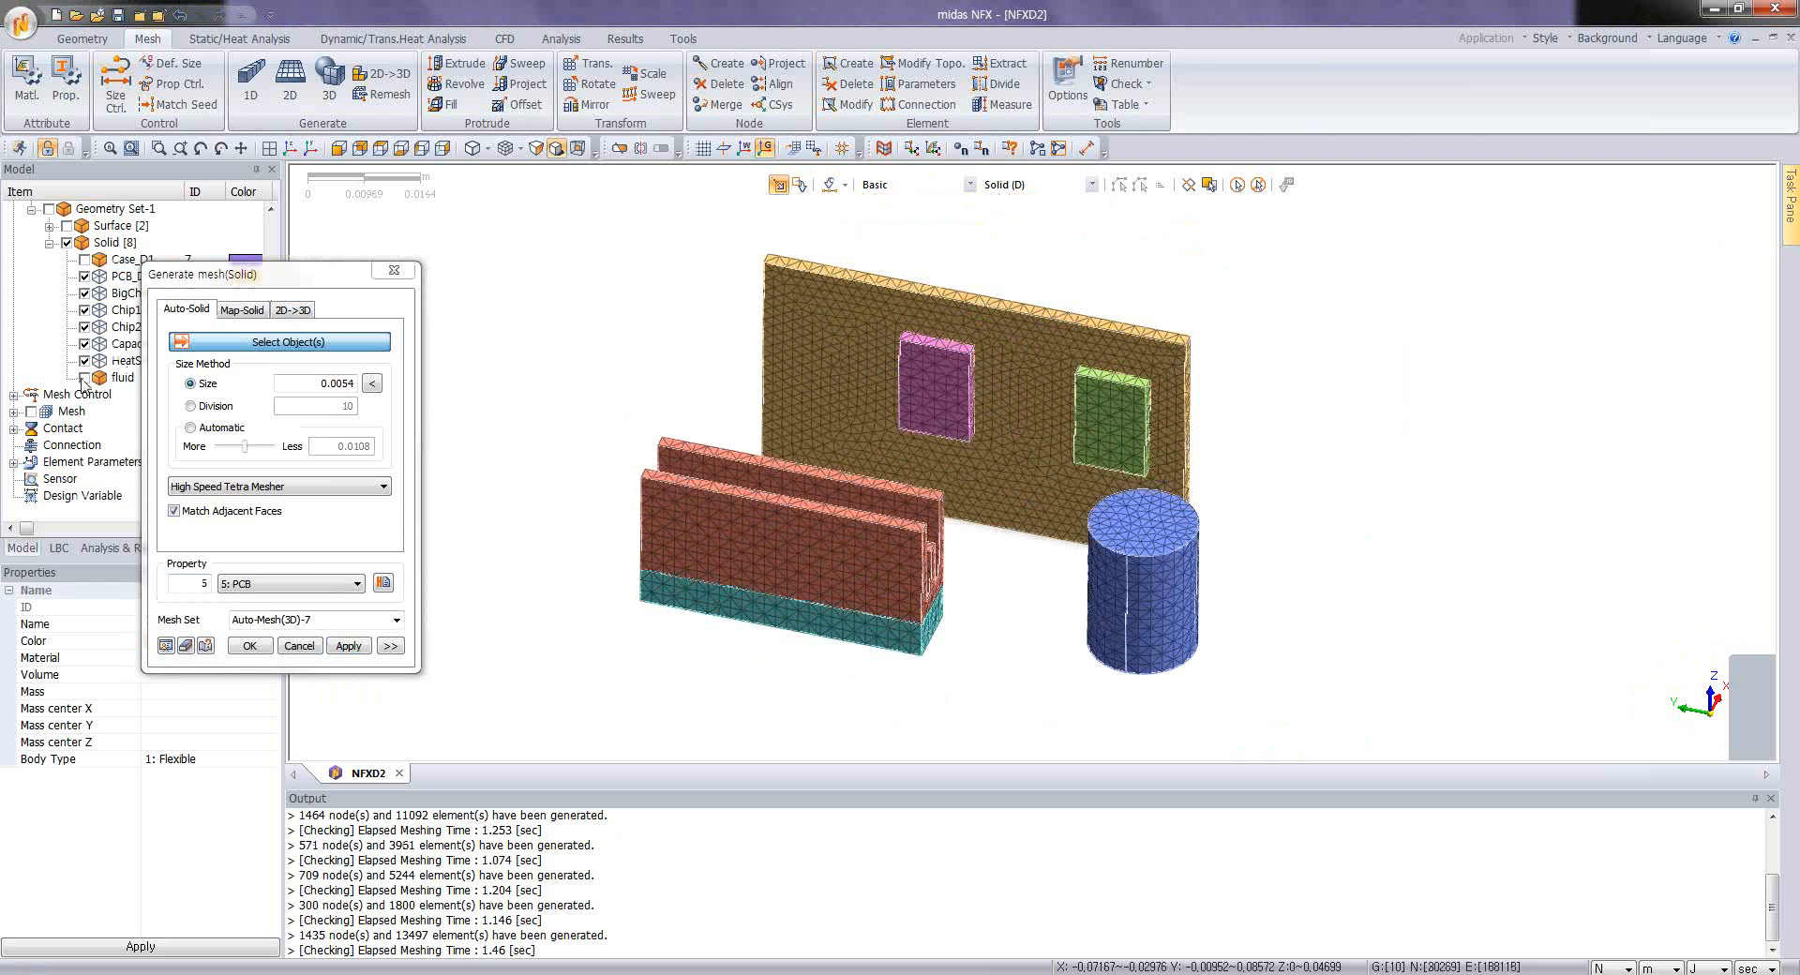
Step: Show the case solid, mesh it at element size 0.0054 with the Aluminium property, and finish meshing
left_click(84, 261)
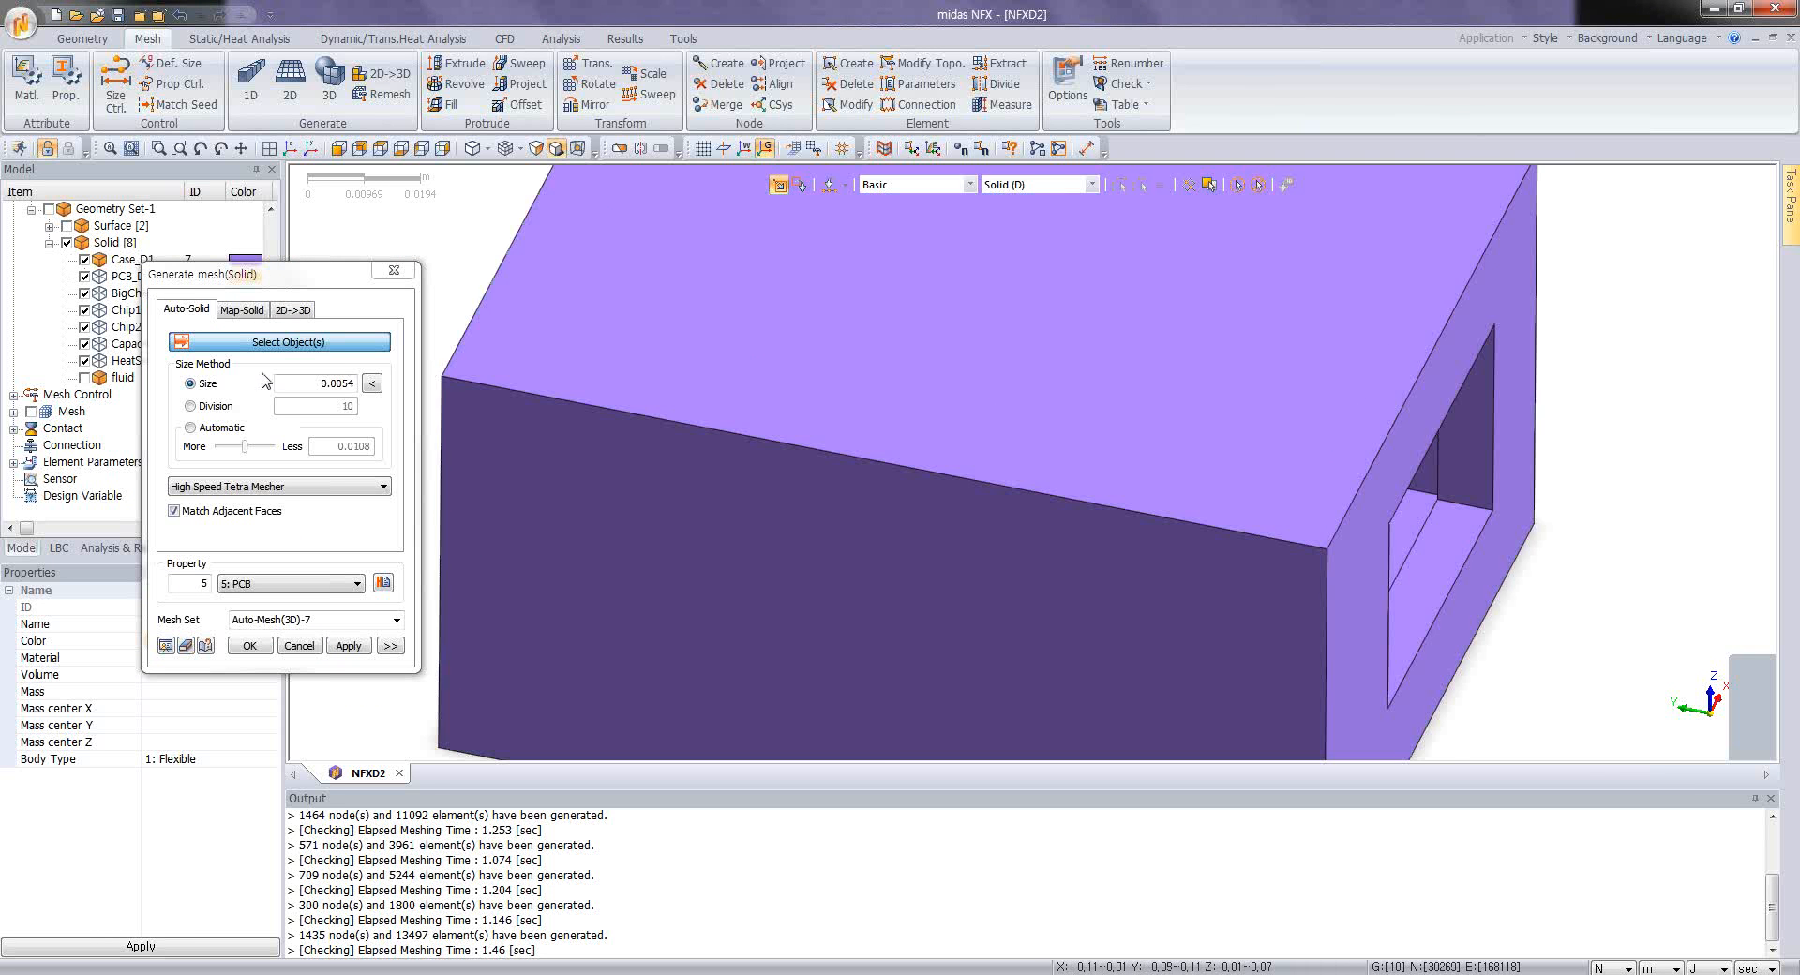
left_click(996, 591)
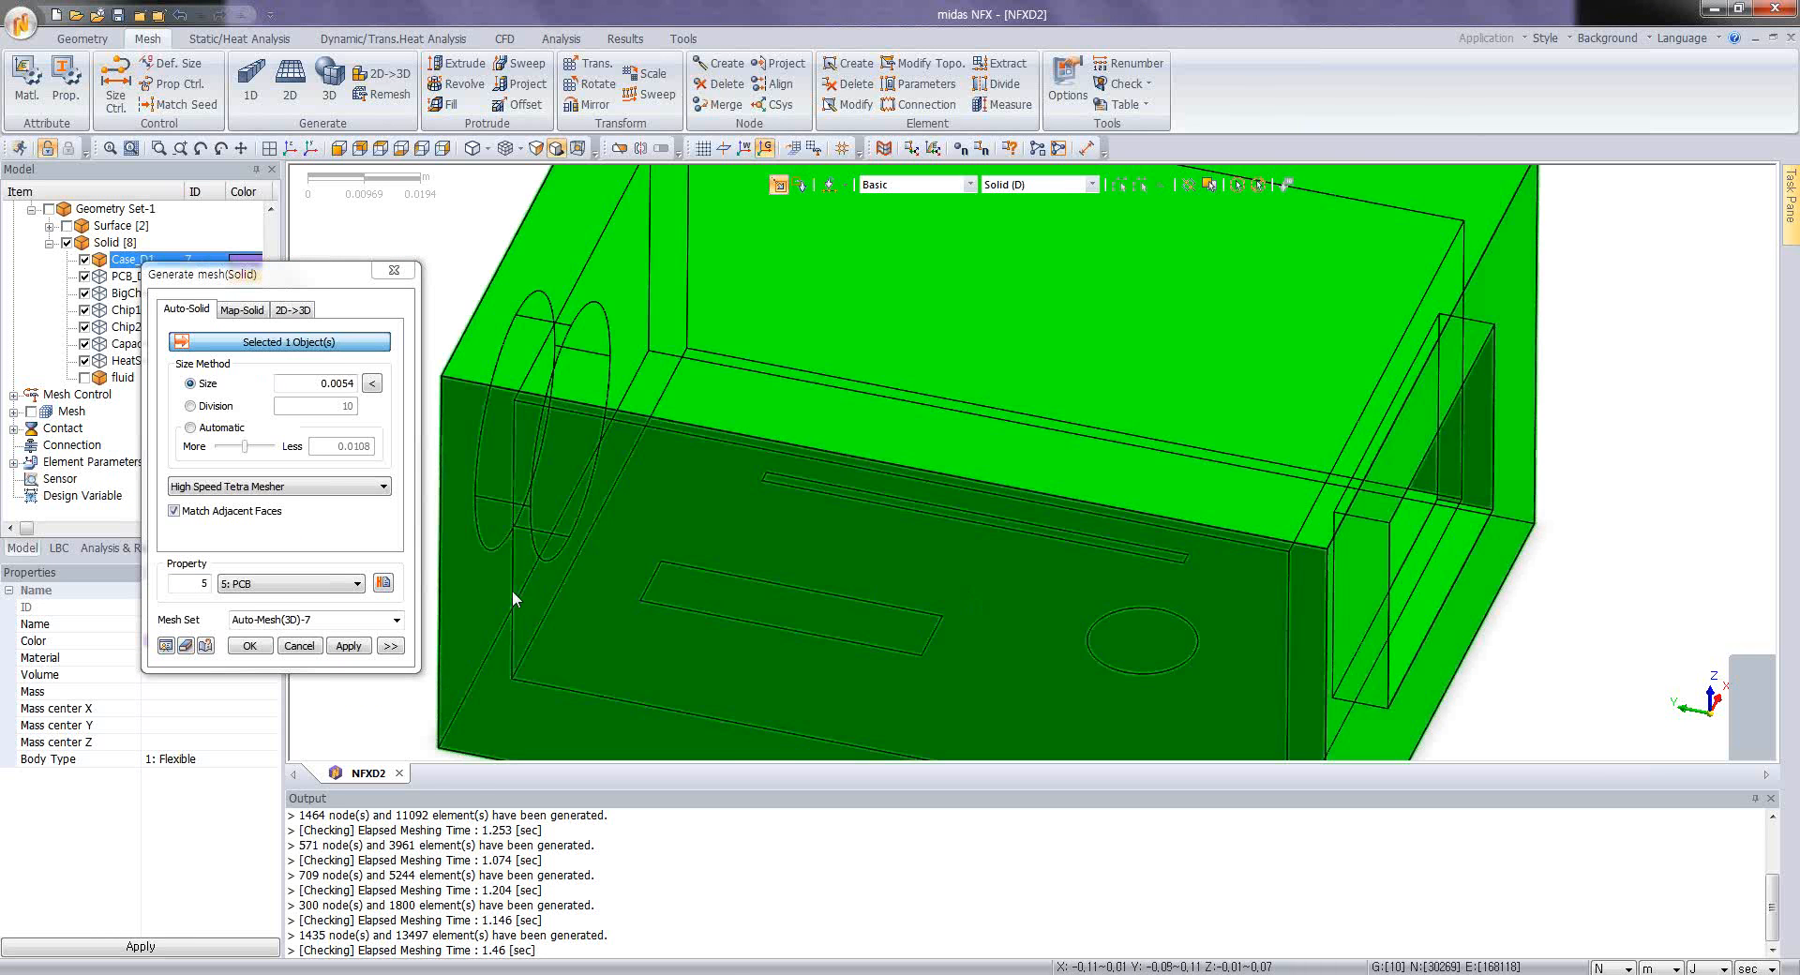
left_click(281, 588)
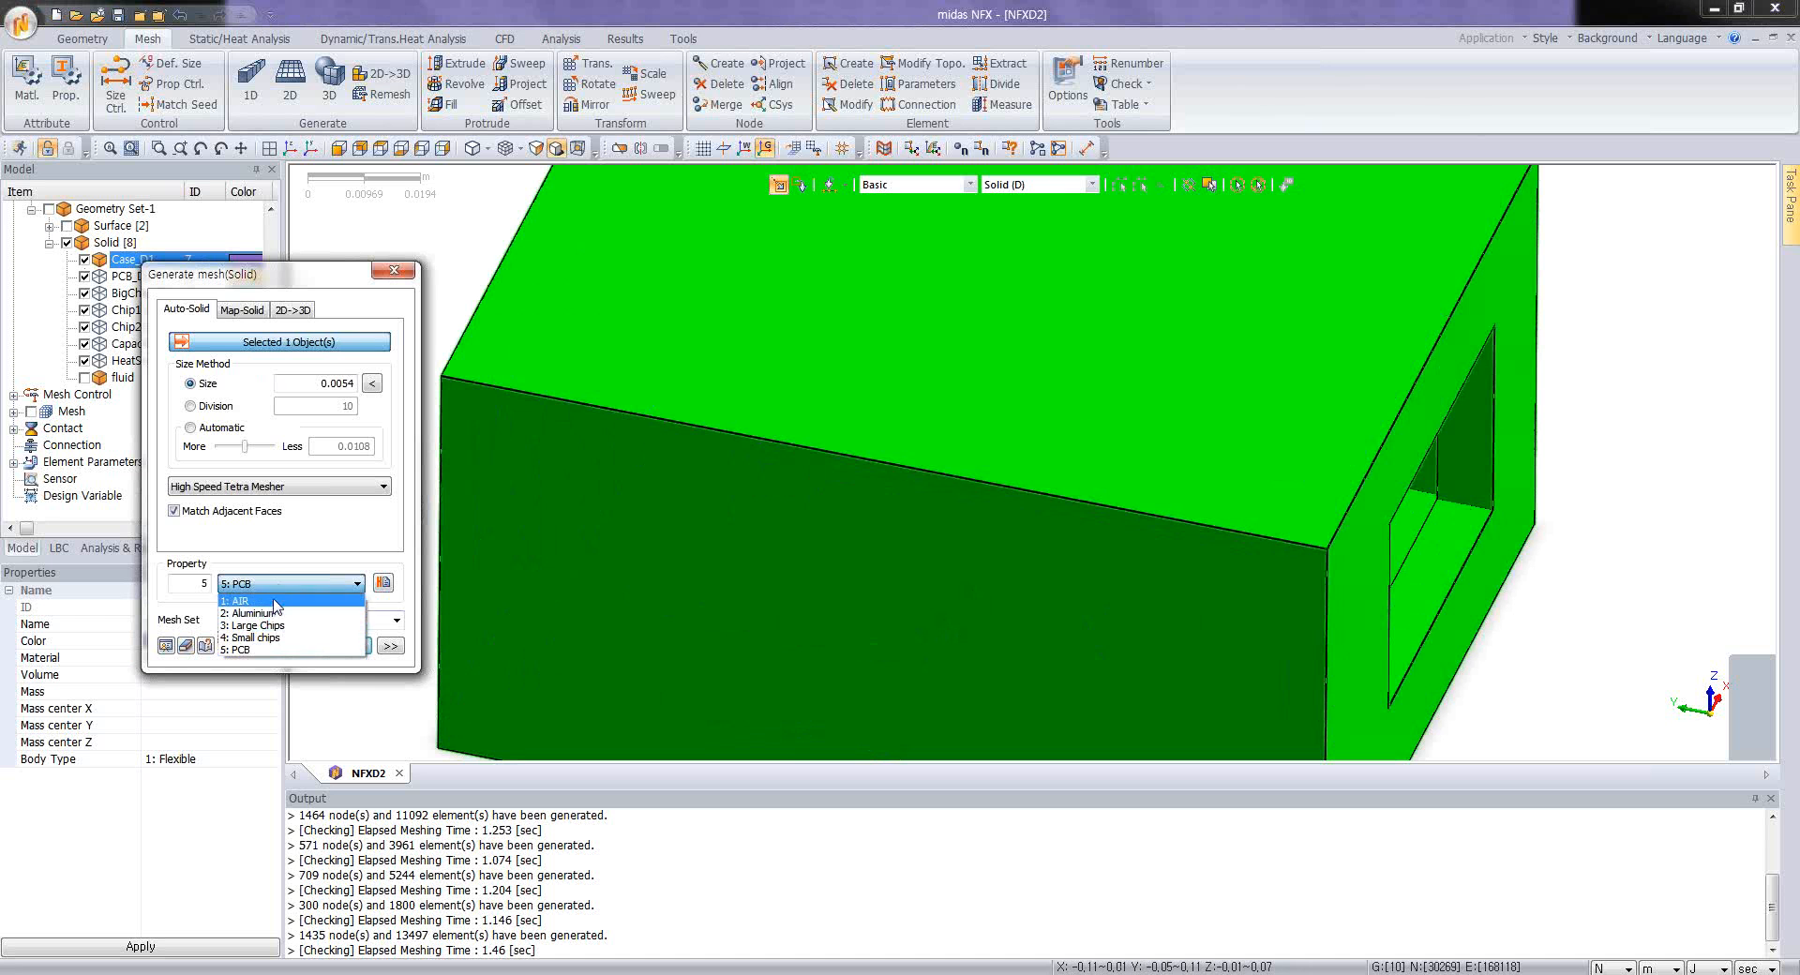
left_click(255, 613)
left_click(251, 656)
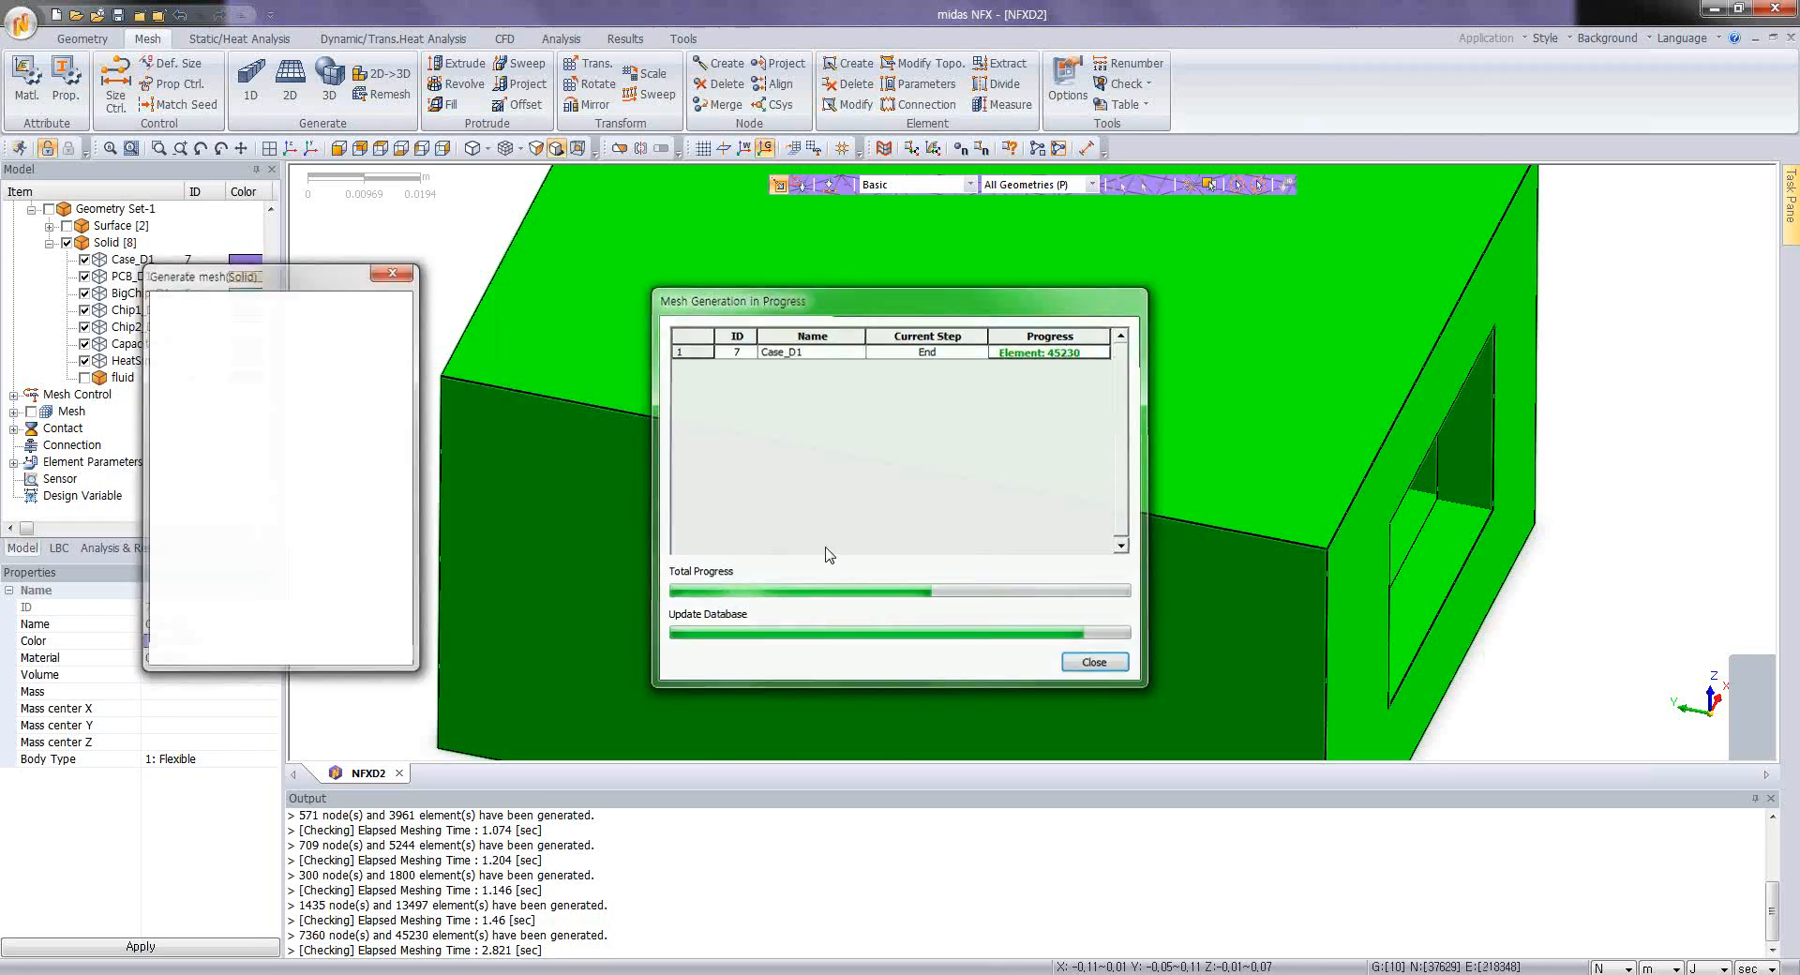
Step: Examine the case mesh and the component meshes visible through its rectangular opening
middle_click_drag(972, 561, 889, 551)
scroll(858, 551, "down", 3)
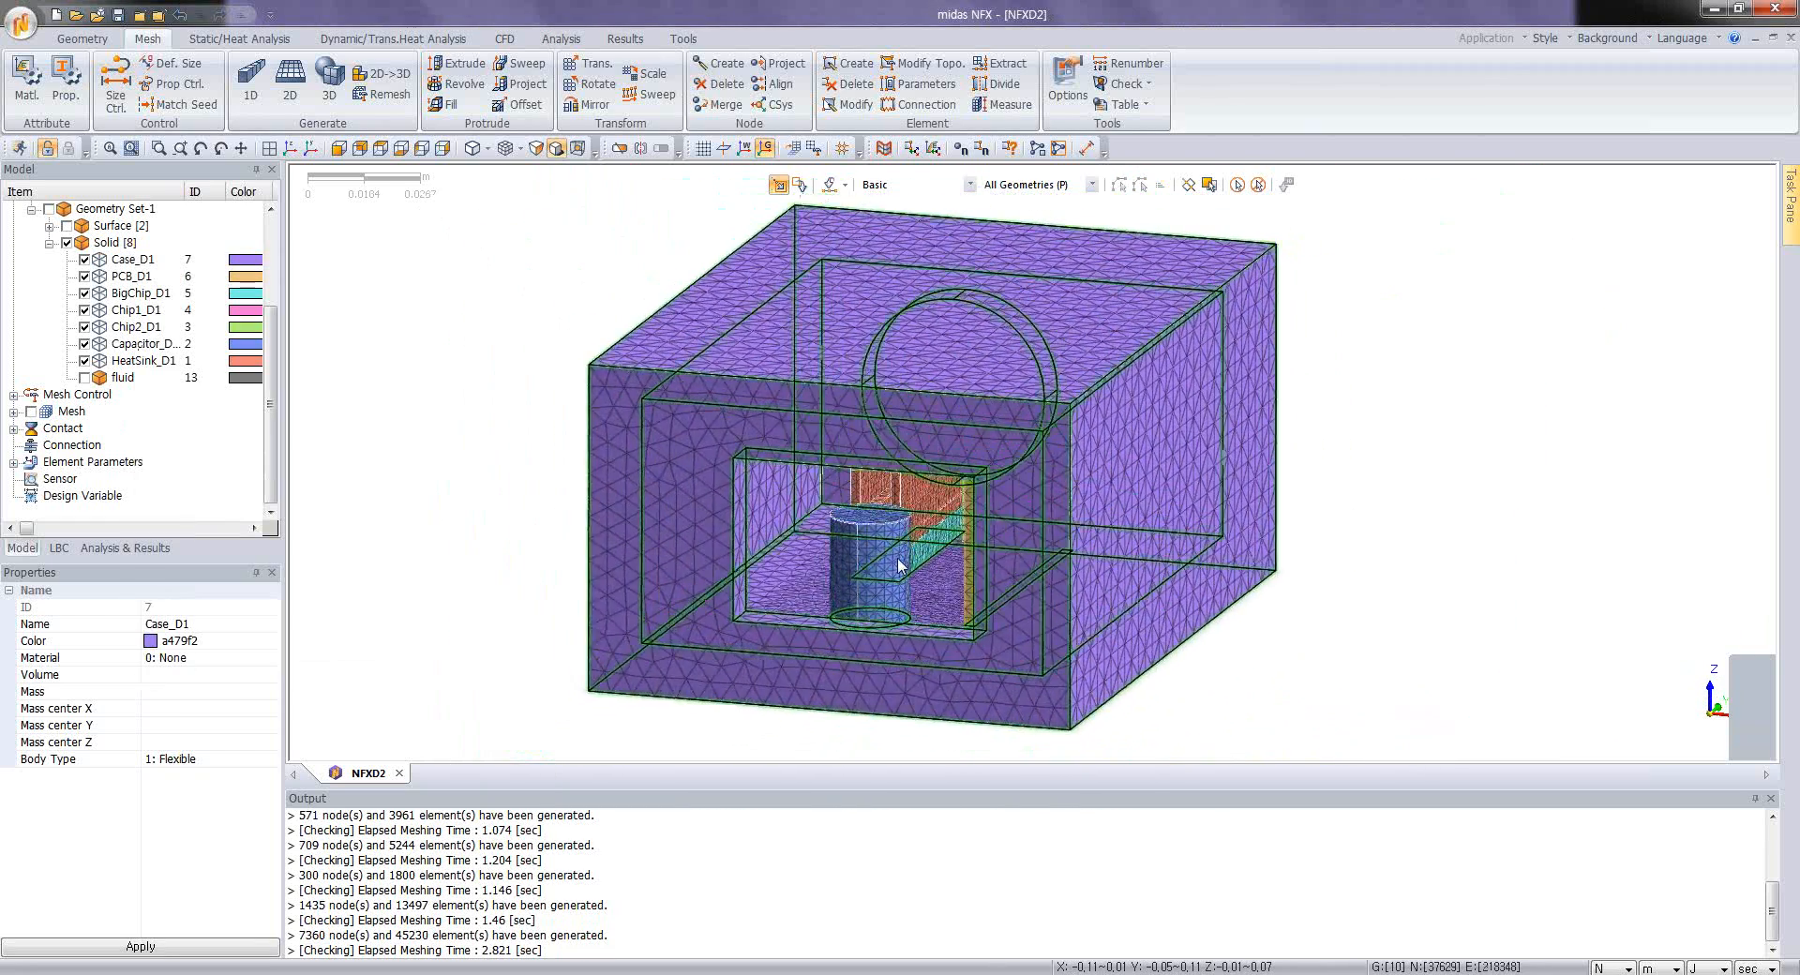
scroll(890, 561, "up", 1)
scroll(891, 565, "up", 2)
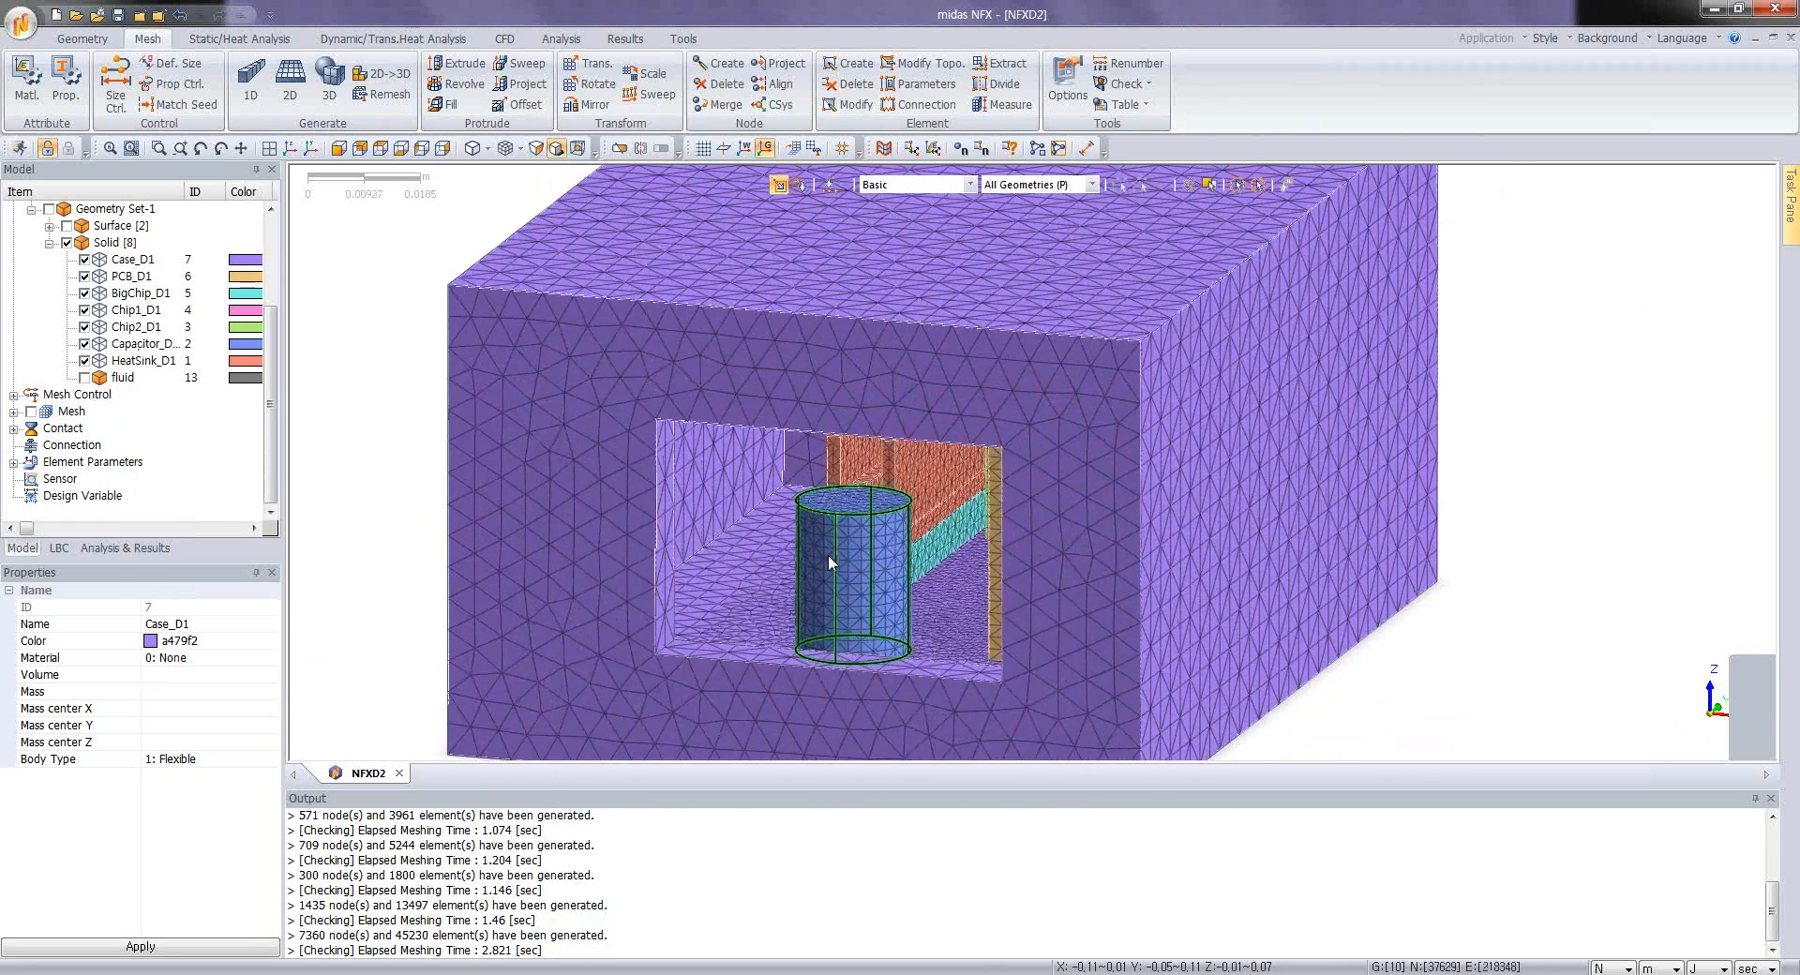
scroll(829, 554, "up", 3)
scroll(828, 554, "down", 3)
middle_click_drag(862, 547, 912, 527)
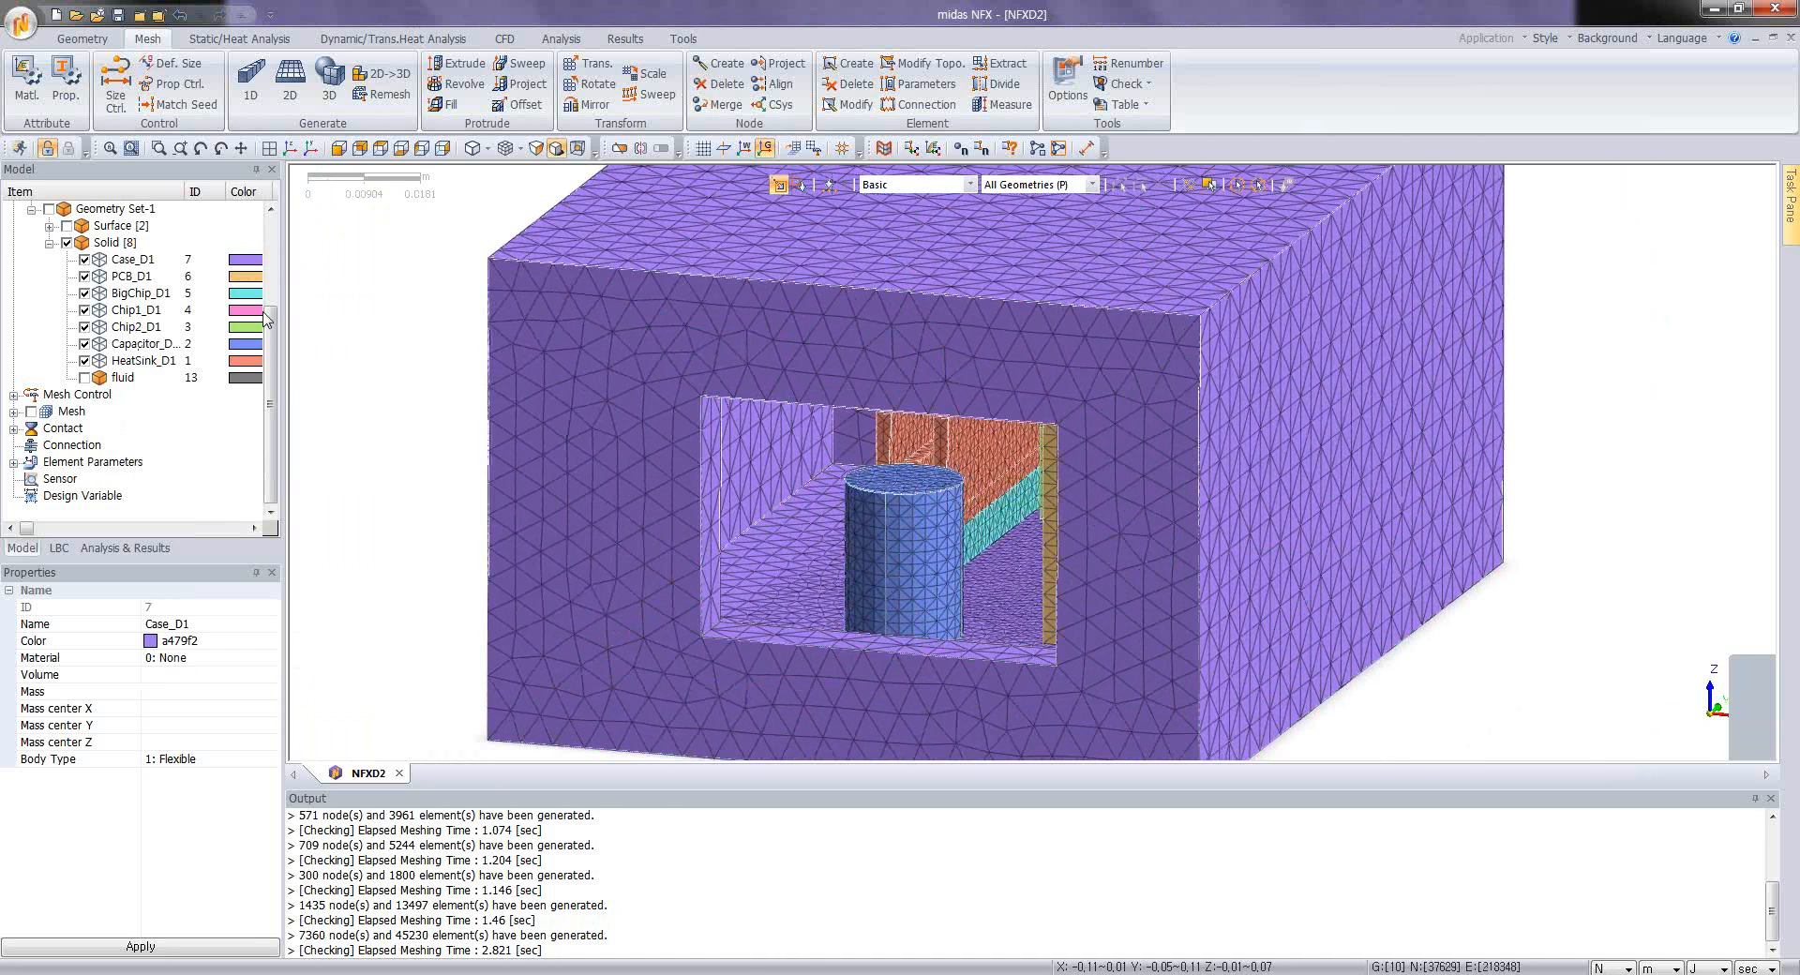
Step: Review the 3D property choices available for reassigning the large chip's mesh through Change Property, and cancel without applying
left_click(13, 412)
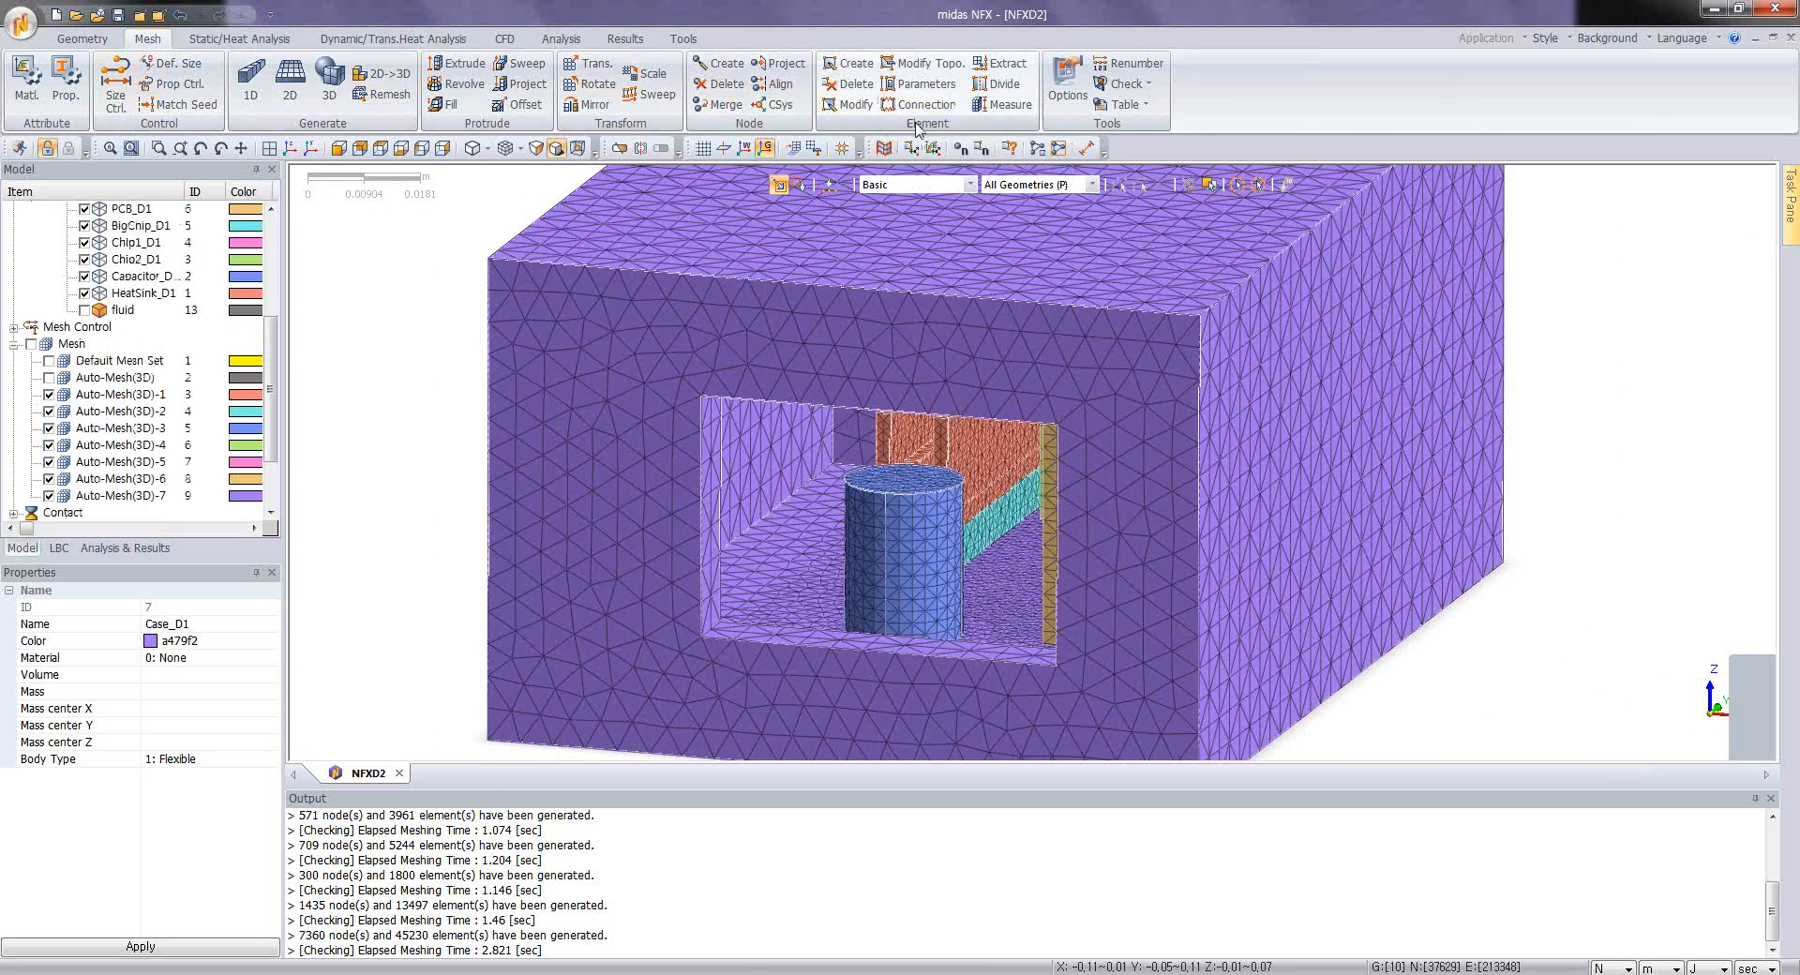
left_click(917, 84)
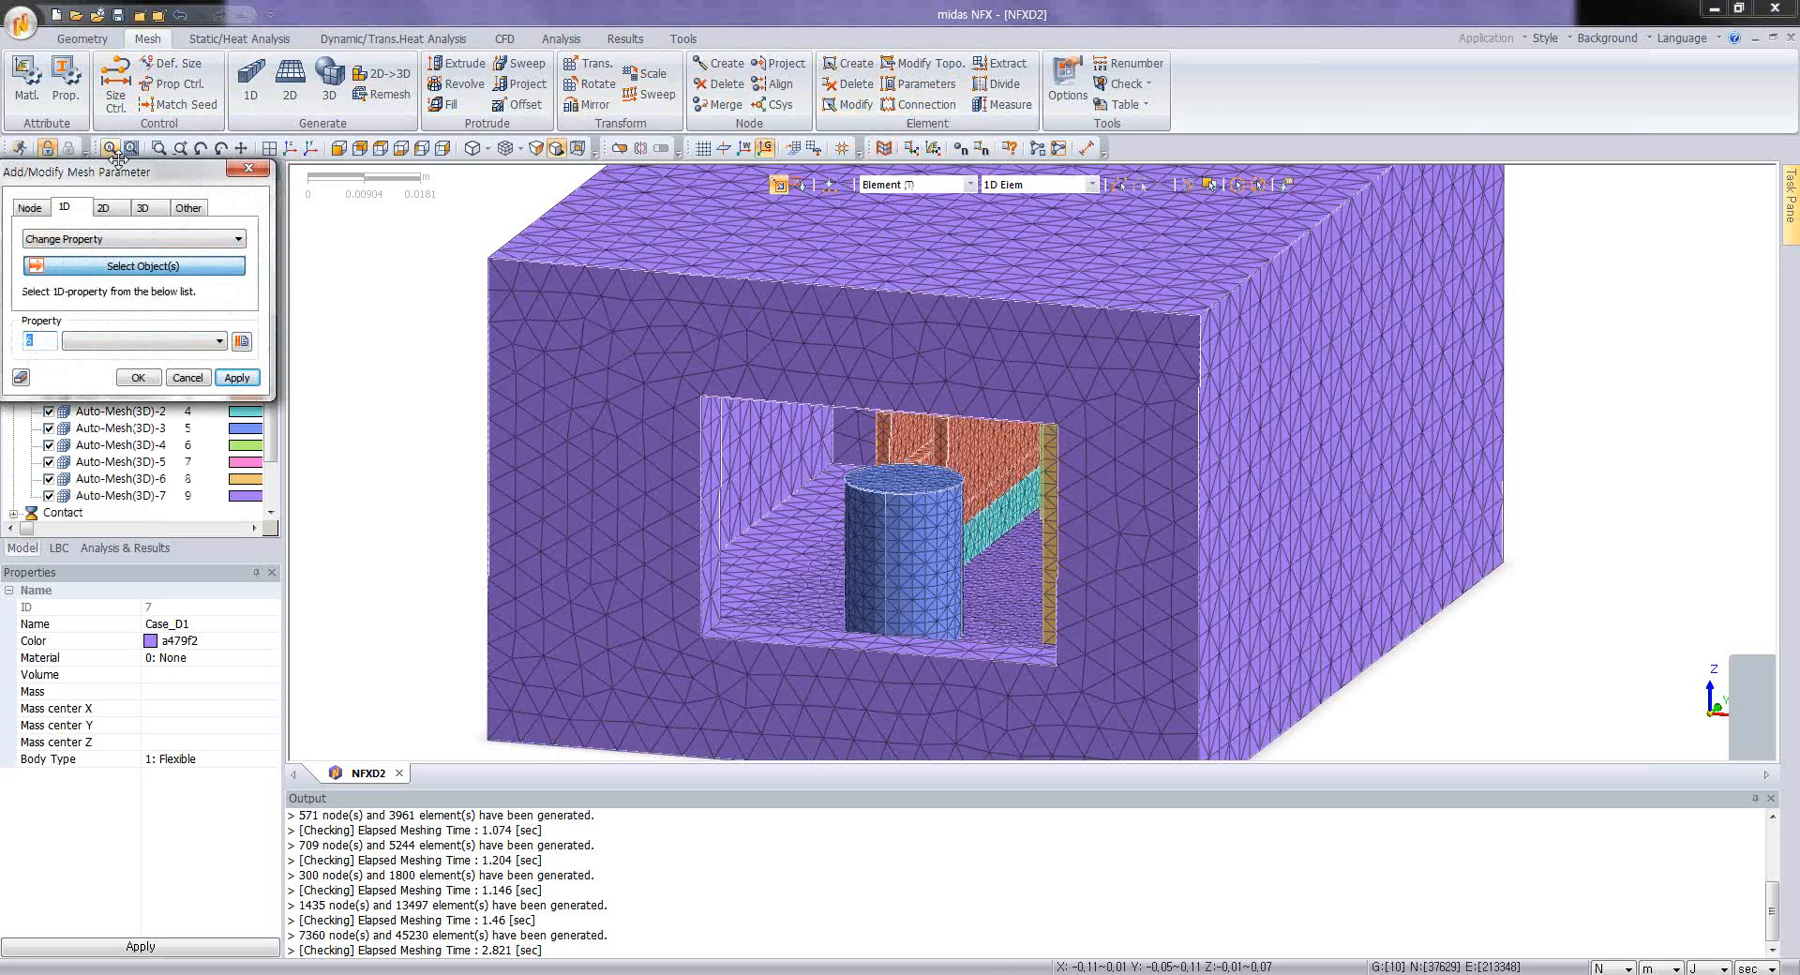
left_click_drag(116, 158, 321, 161)
left_click(348, 212)
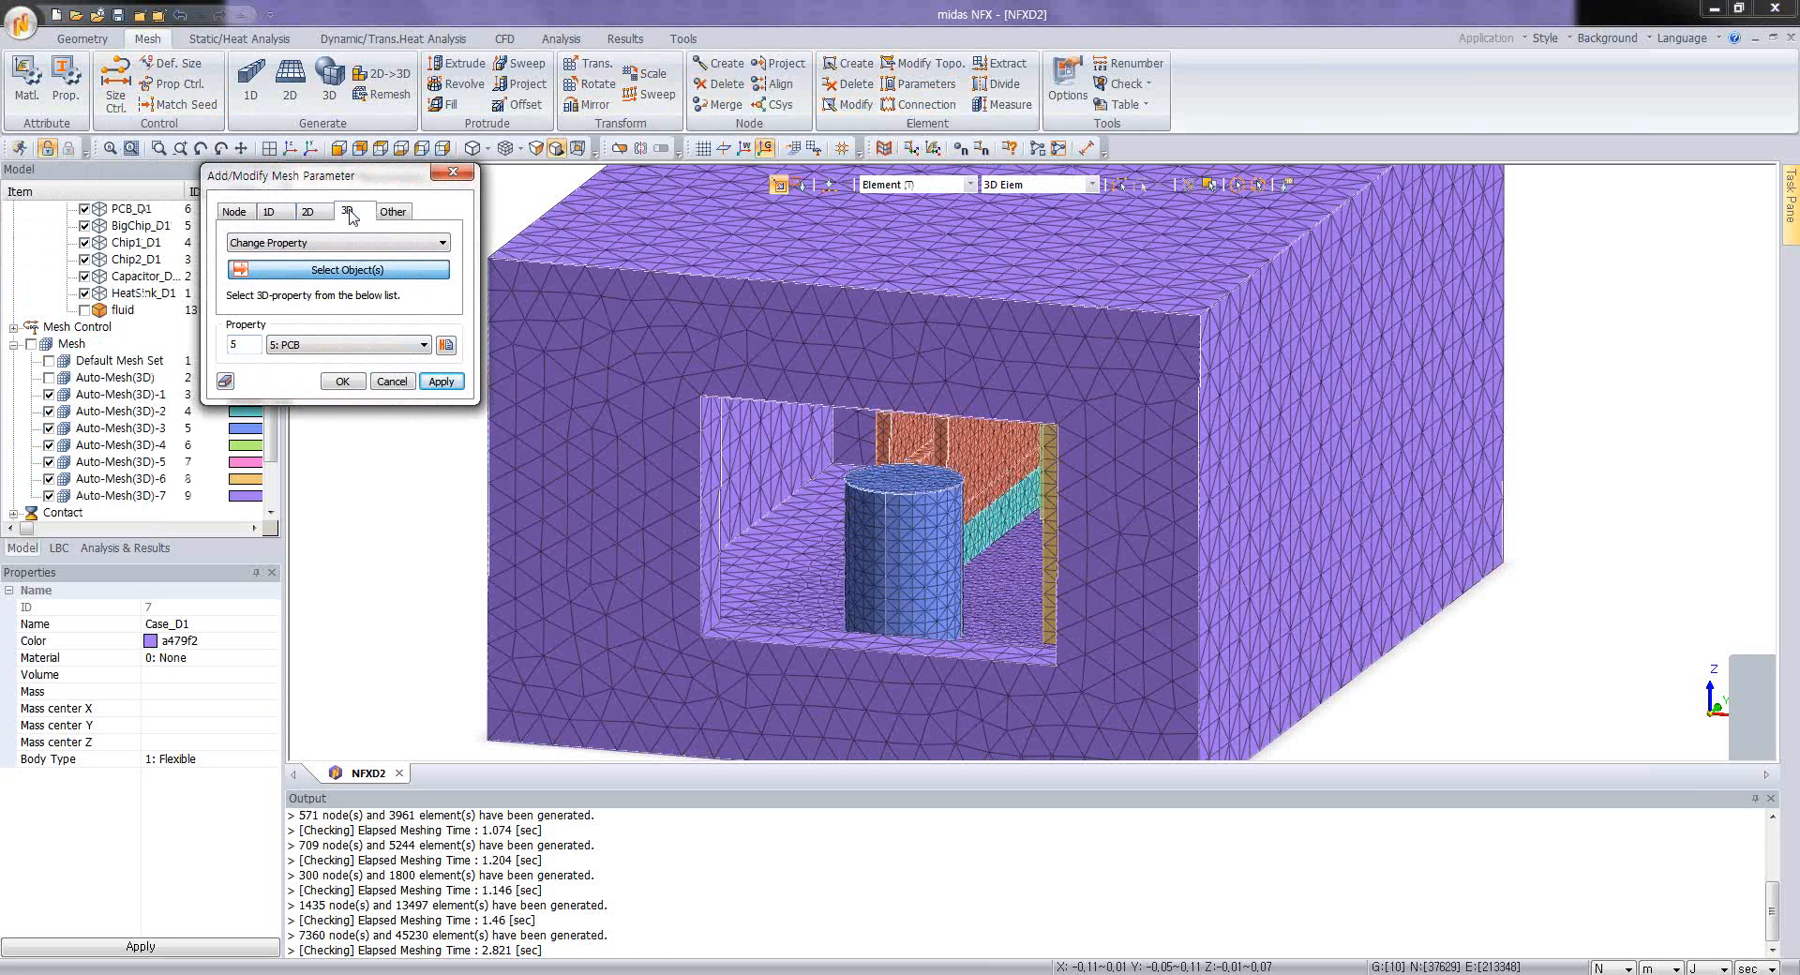
left_click(327, 246)
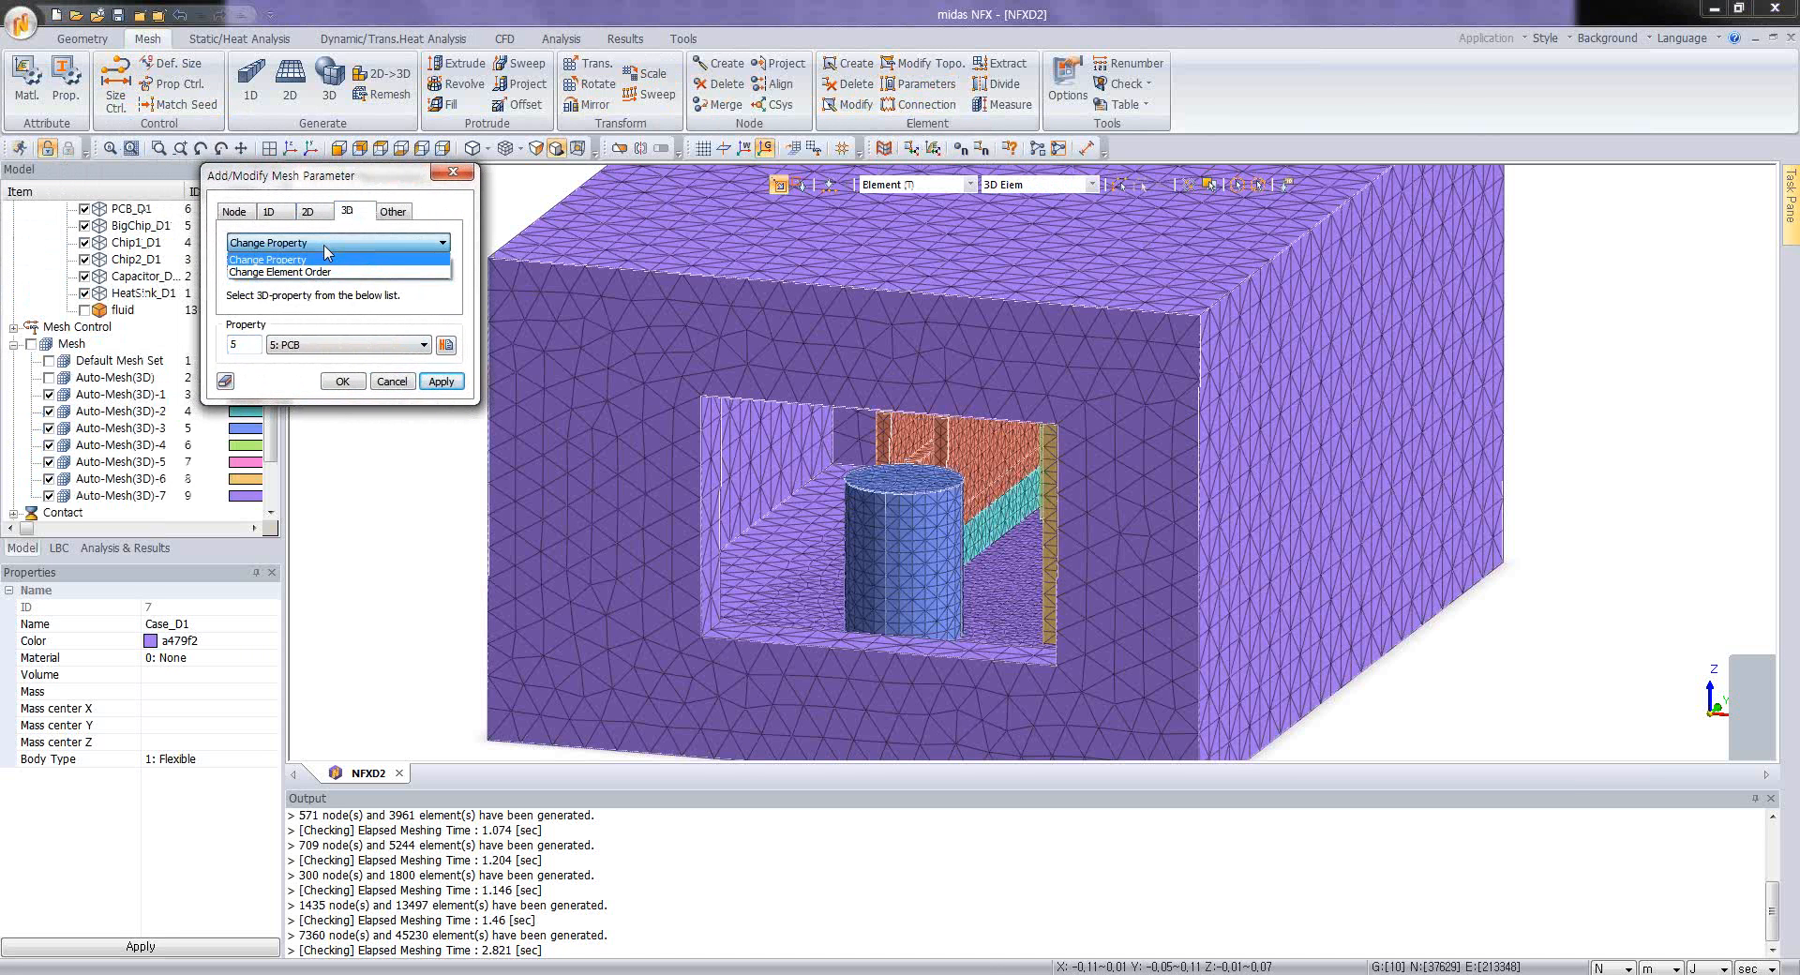
left_click(325, 257)
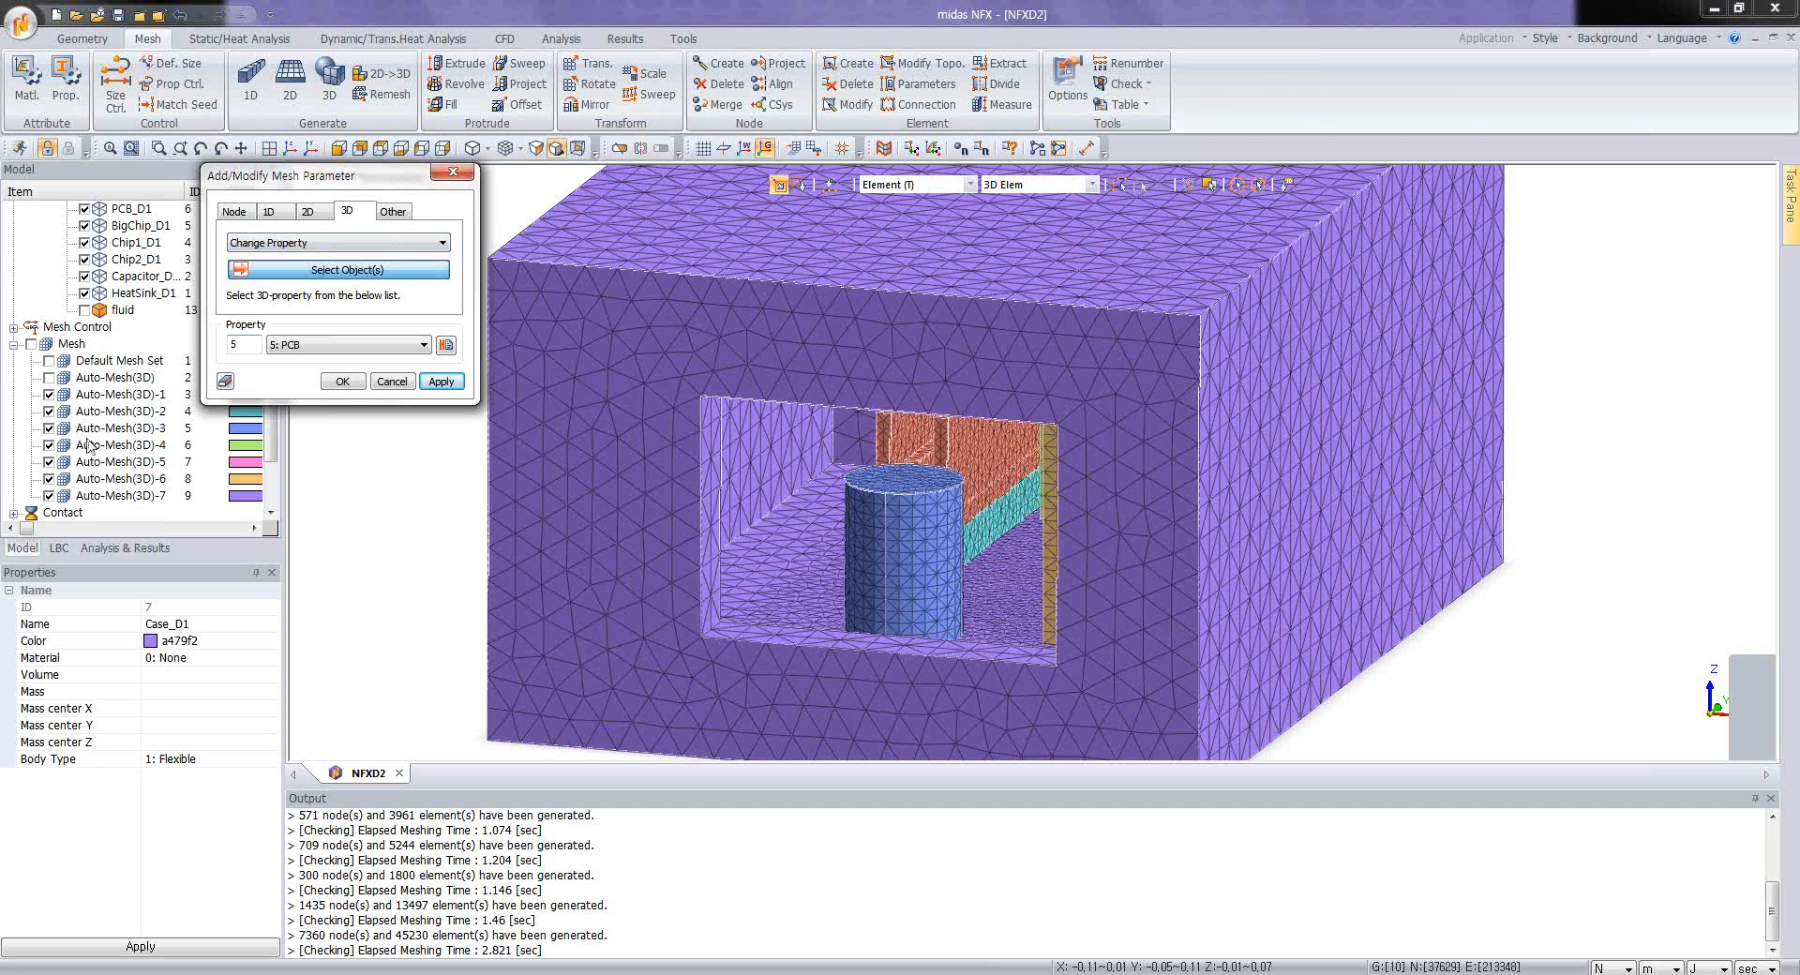
left_click(110, 413)
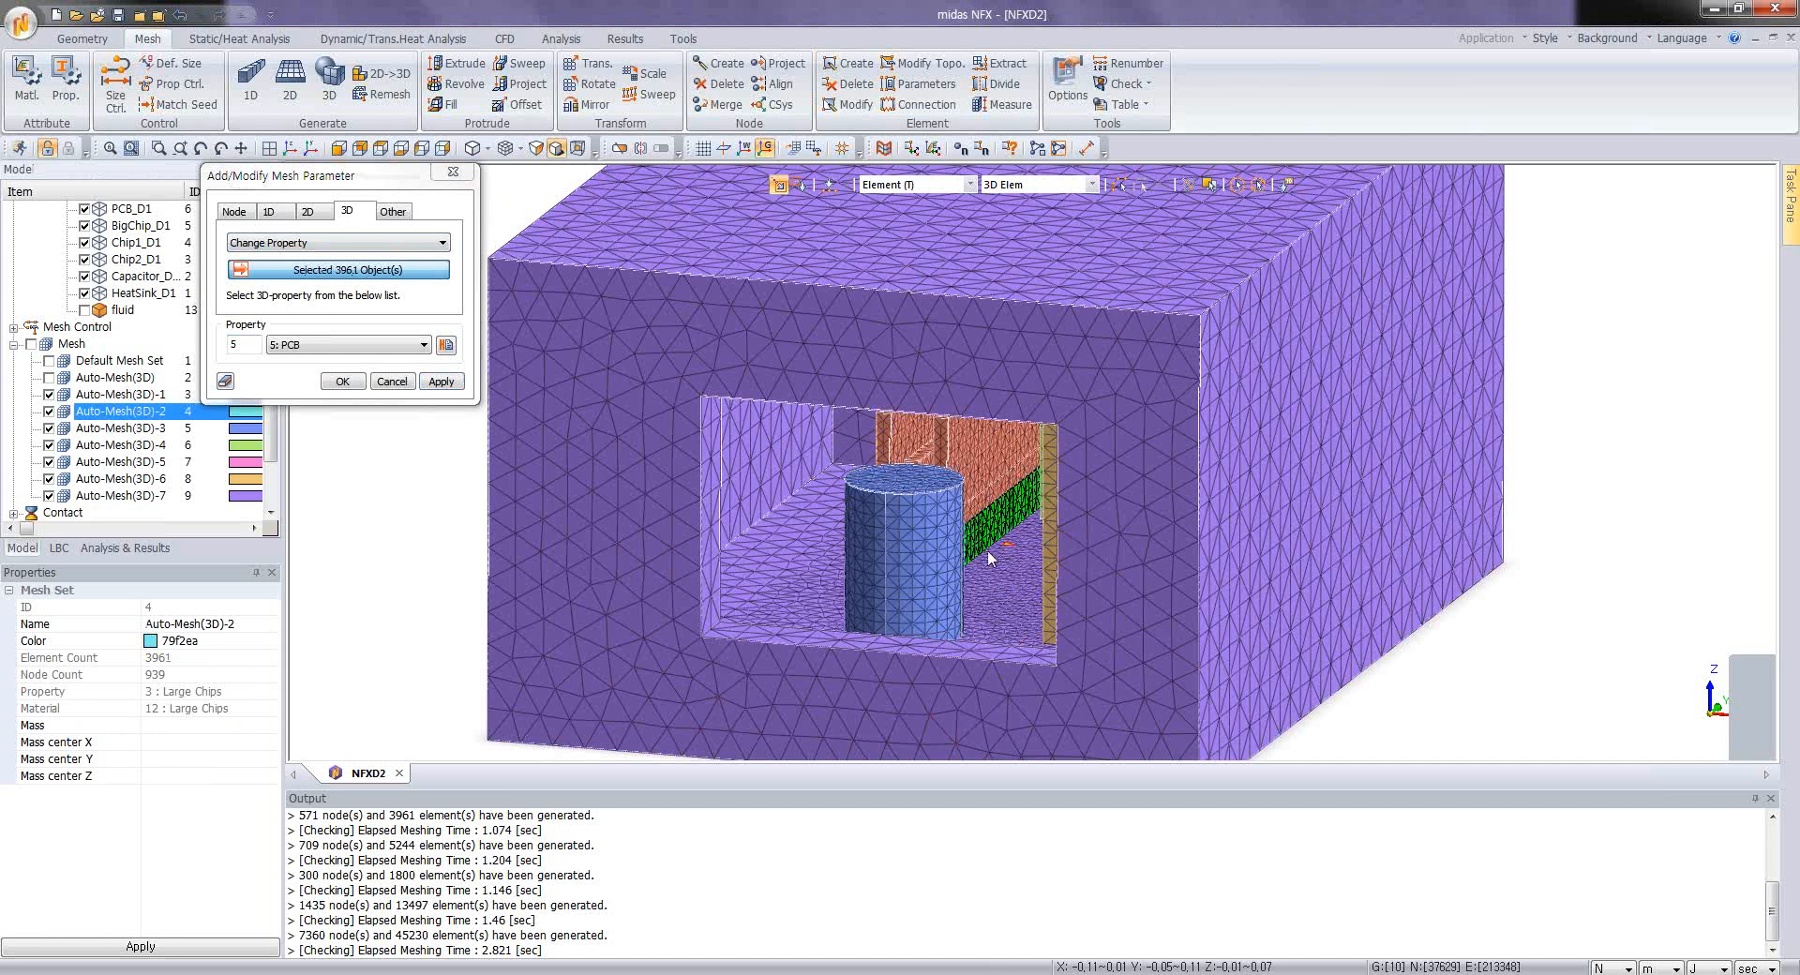
left_click(322, 347)
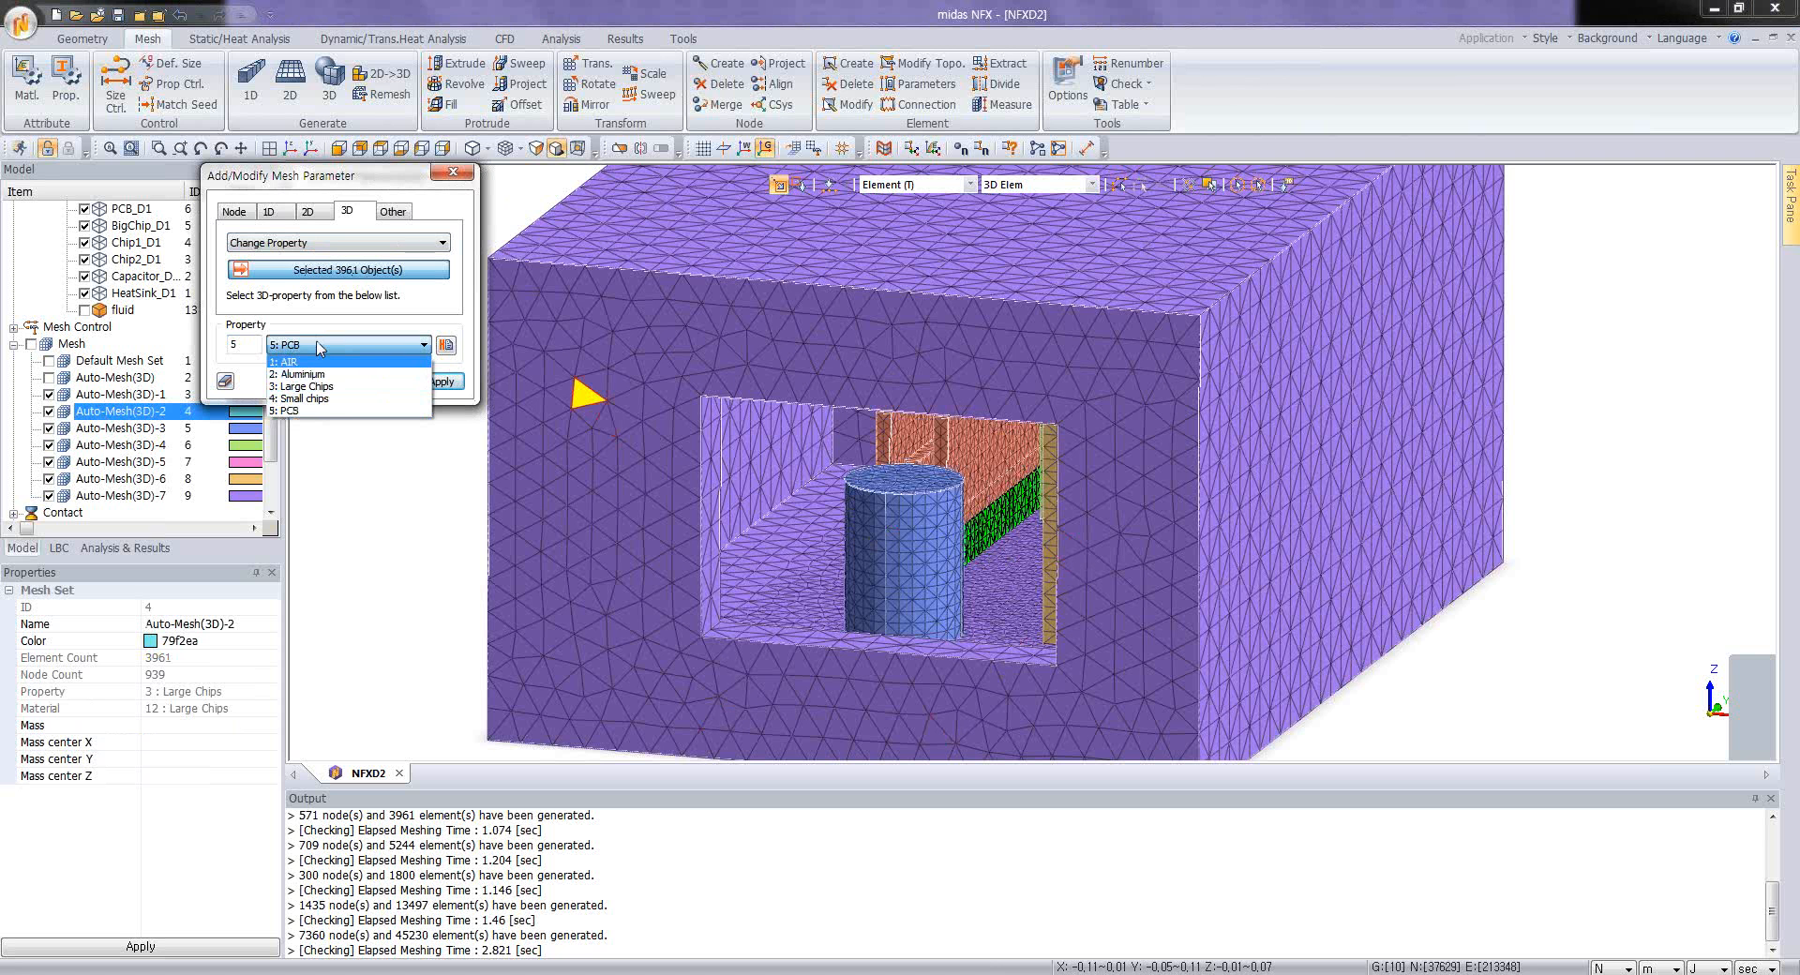
left_click(320, 347)
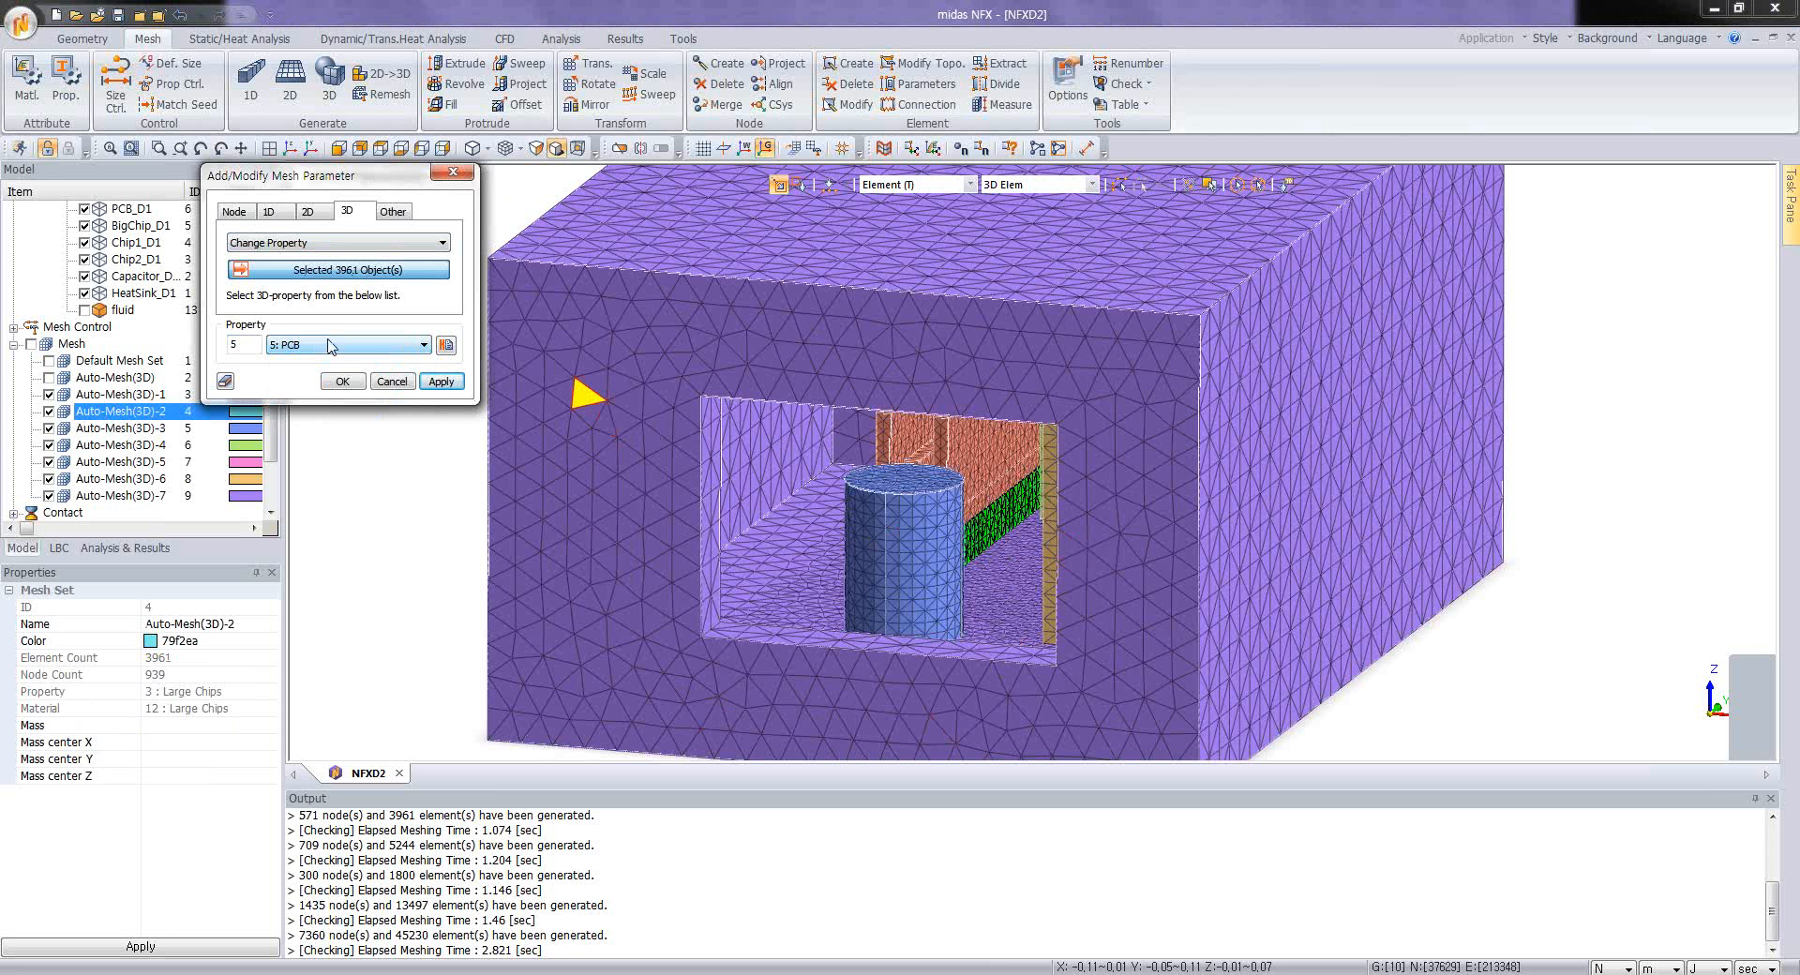
left_click(392, 384)
Step: Show the fluid mesh and the default mesh set together with the other meshes, and inspect the complete enclosure mesh
scroll(1039, 555, "down", 3)
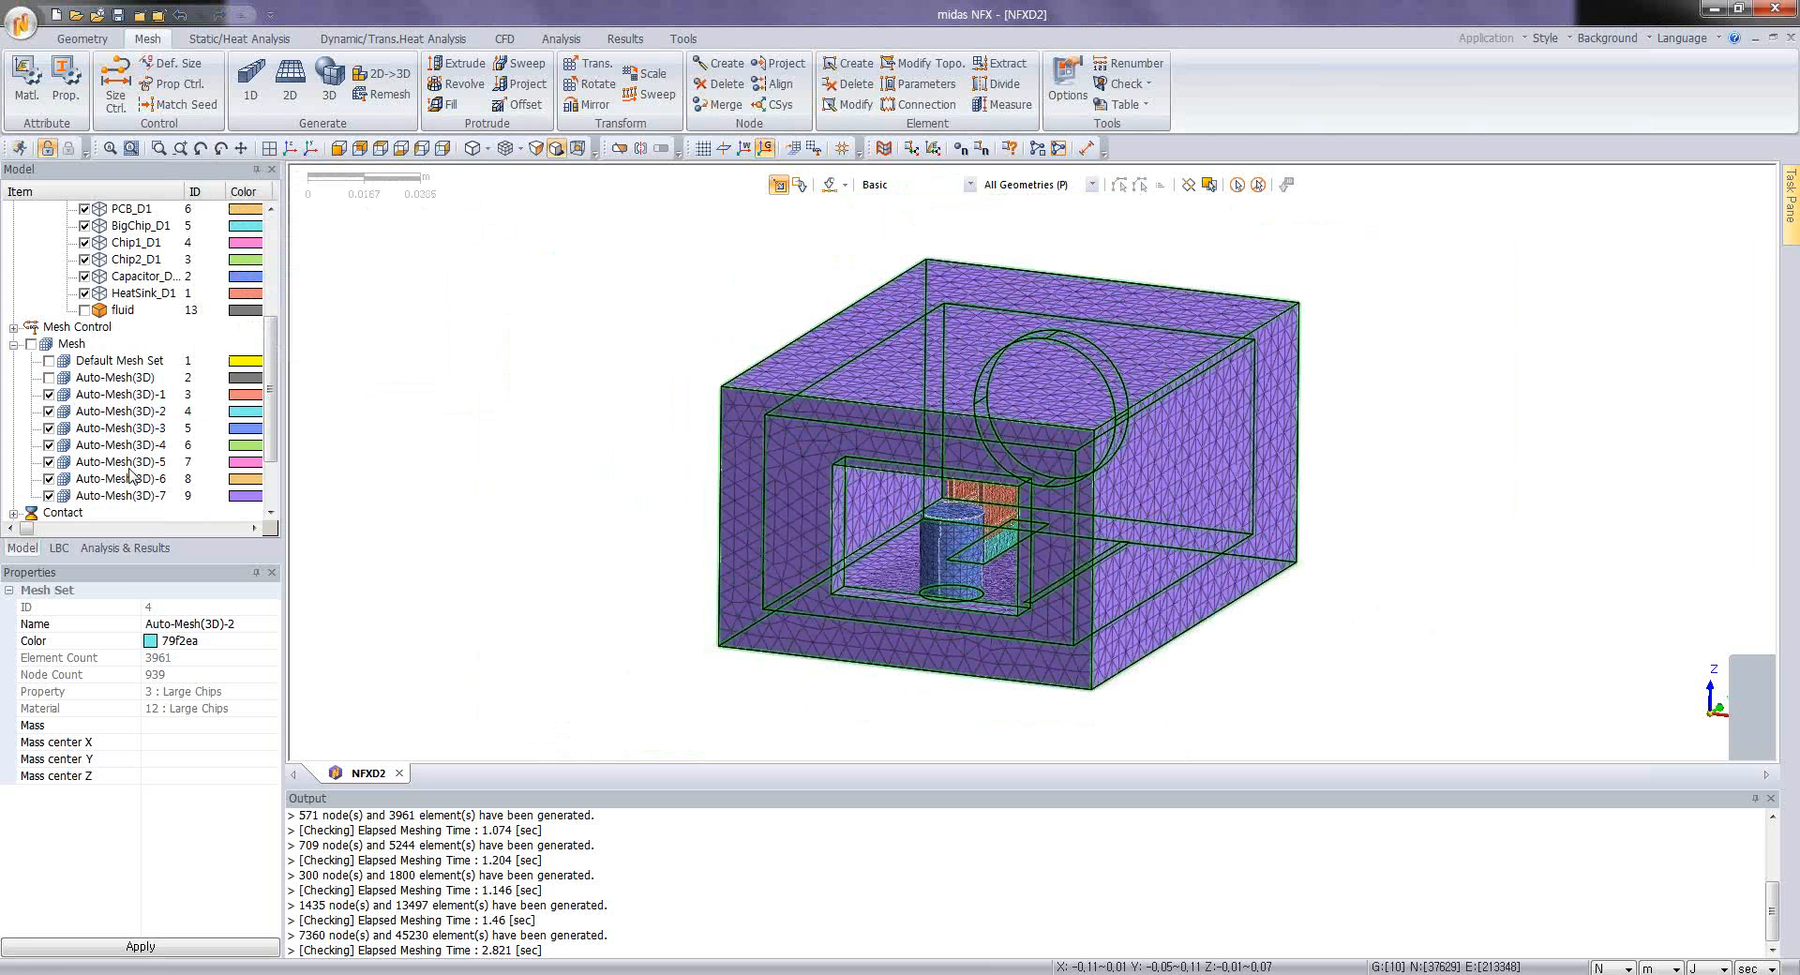
left_click(48, 377)
left_click(49, 360)
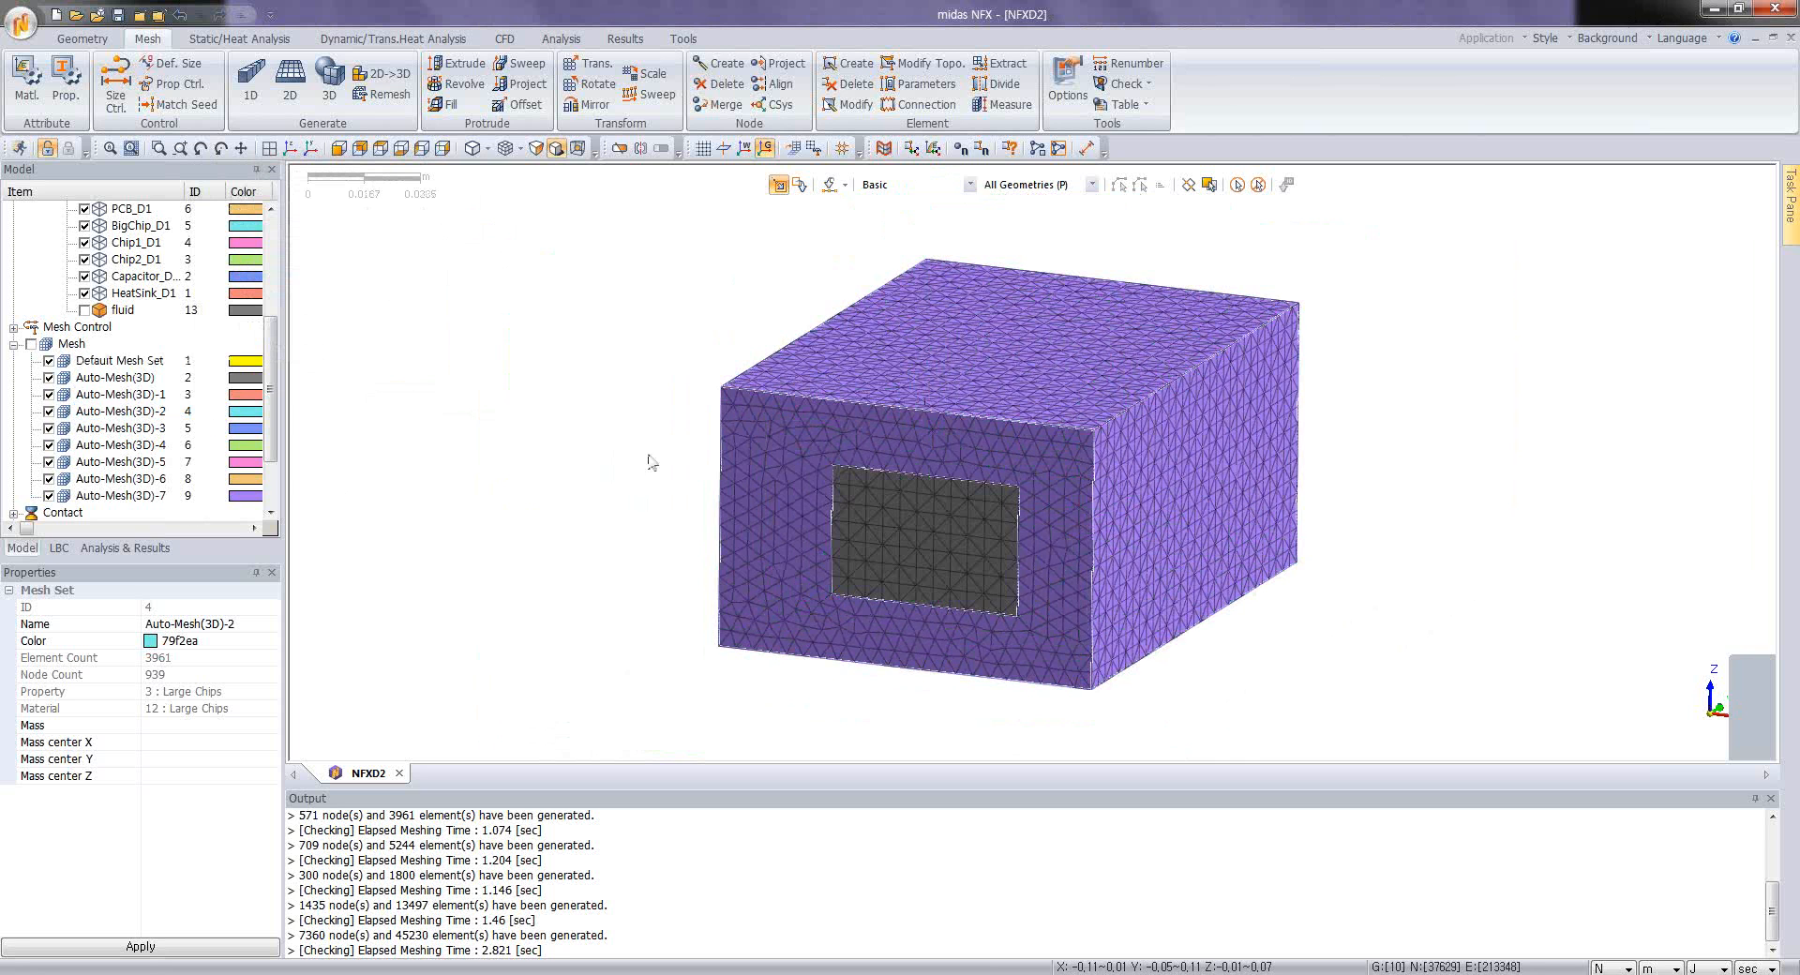
middle_click_drag(1121, 503, 1232, 514)
middle_click_drag(1232, 514, 955, 530)
scroll(1158, 516, "down", 3)
scroll(954, 529, "up", 3)
middle_click_drag(879, 364, 899, 369)
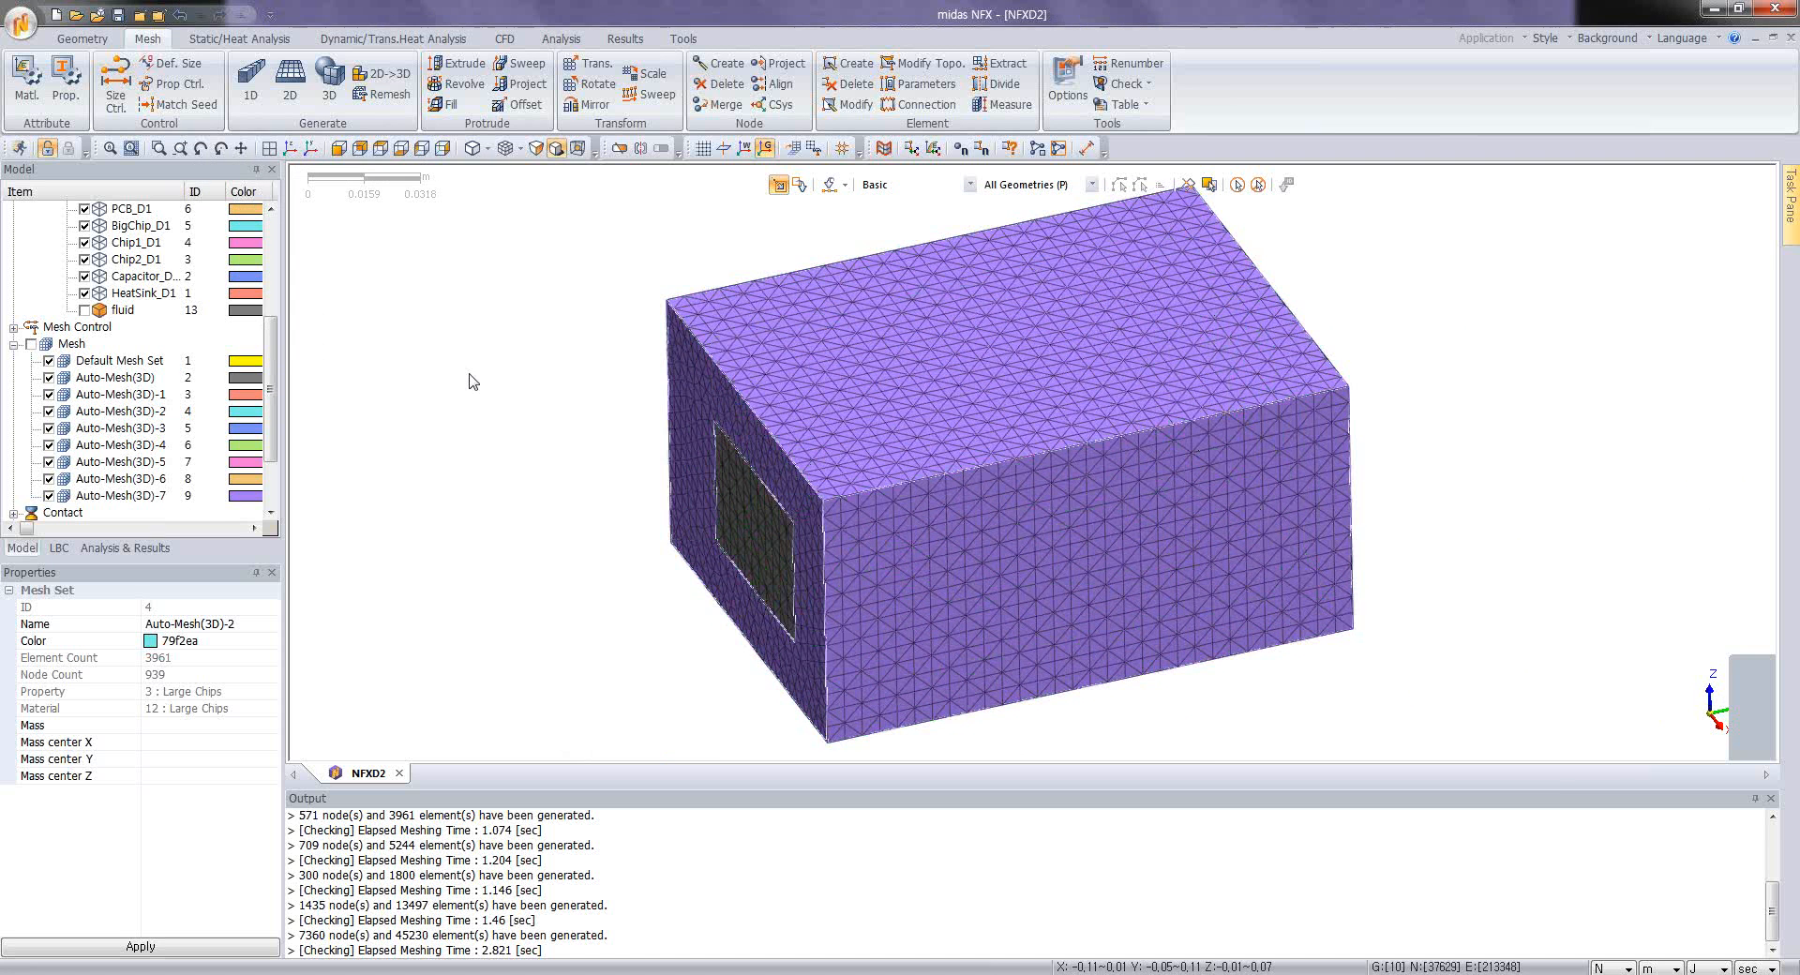
Step: Bring up the analysis case list and the analysis commands to start defining an analysis case
left_click(126, 549)
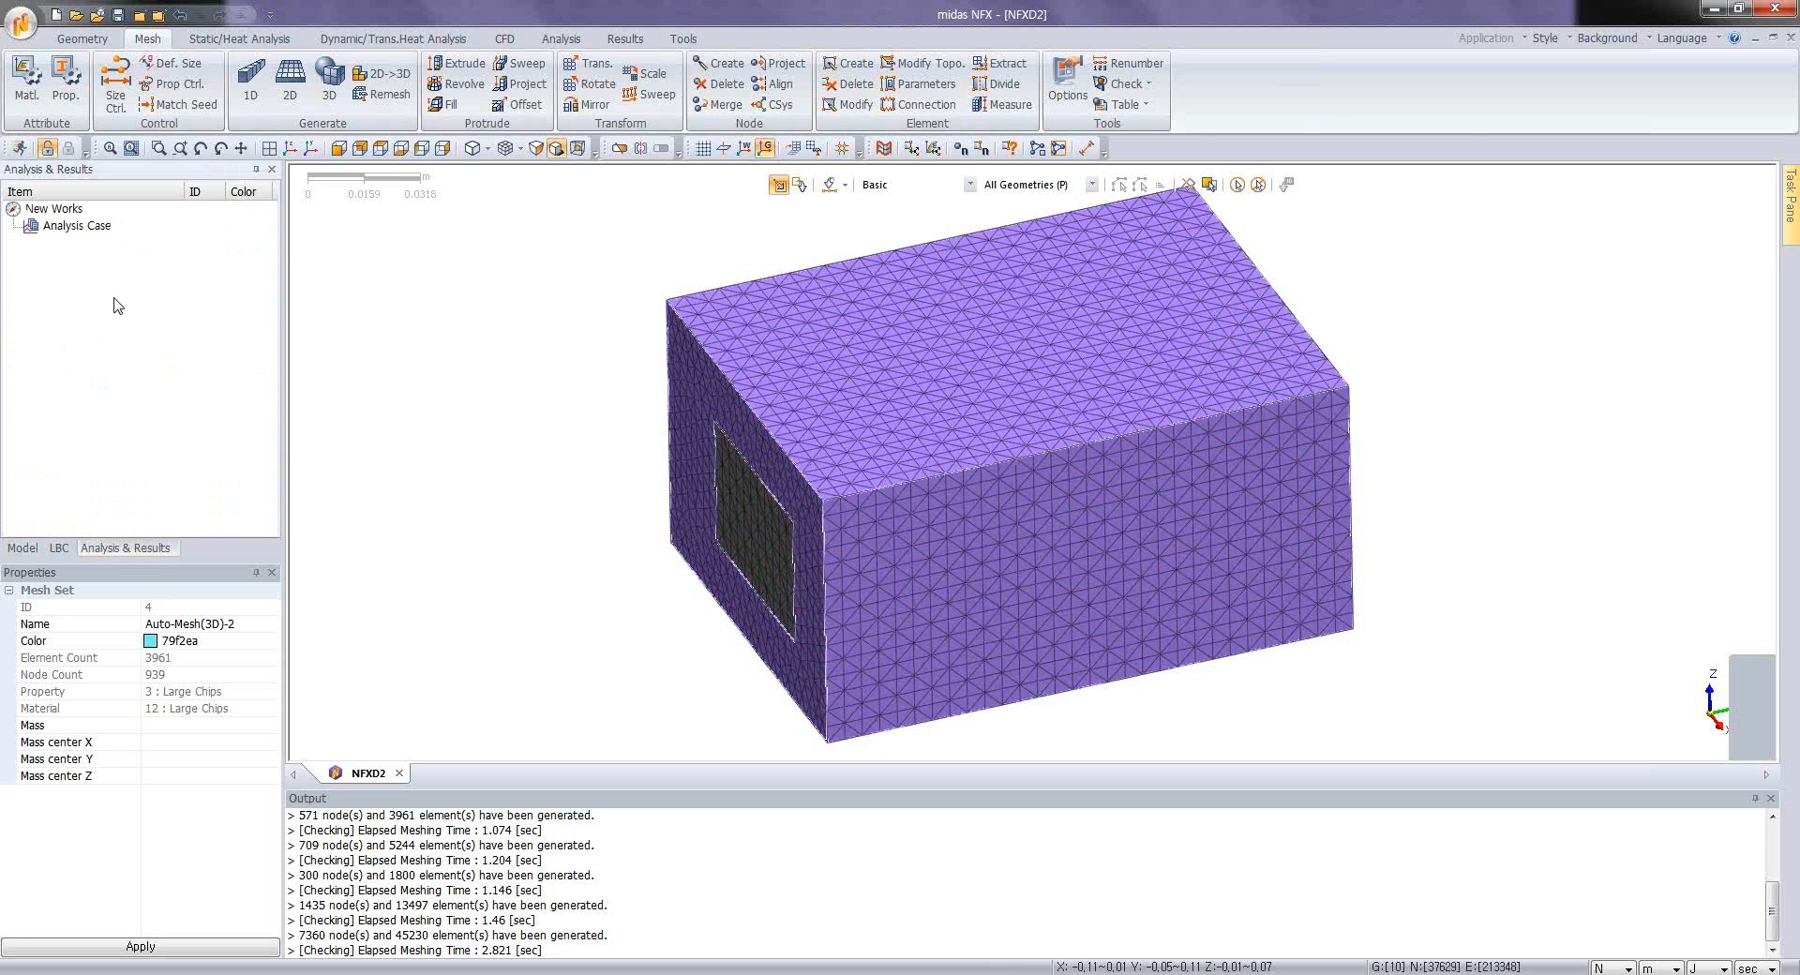
left_click(570, 40)
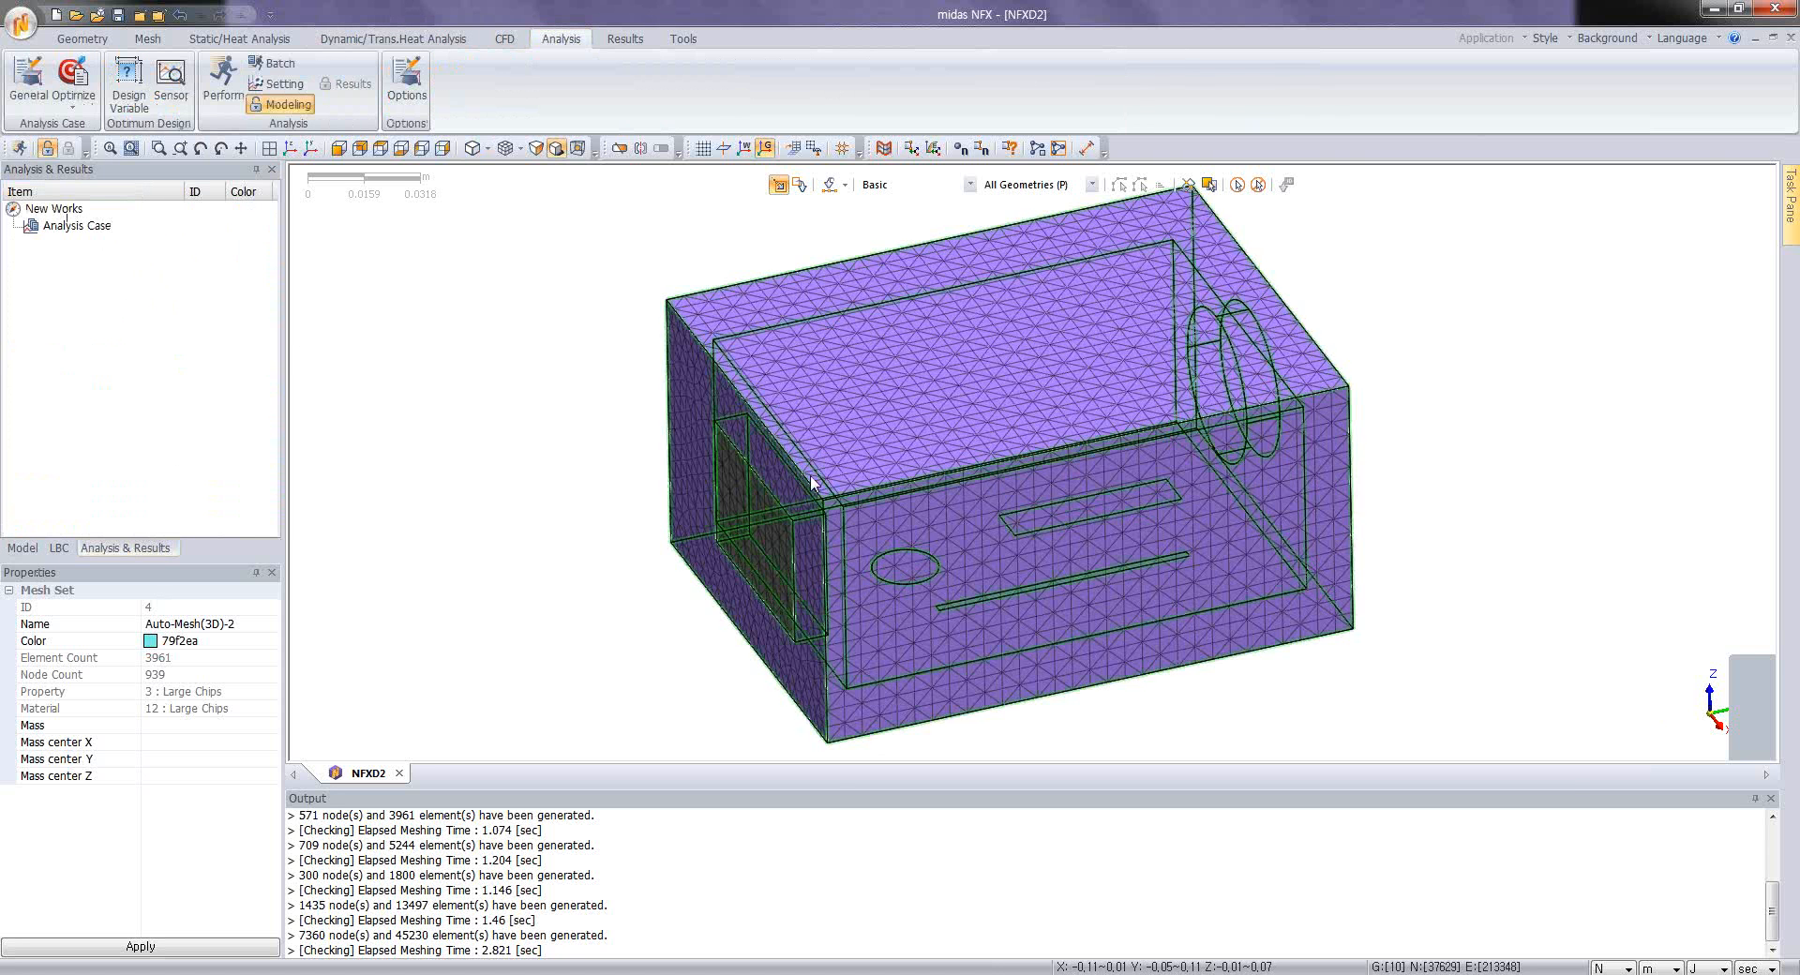
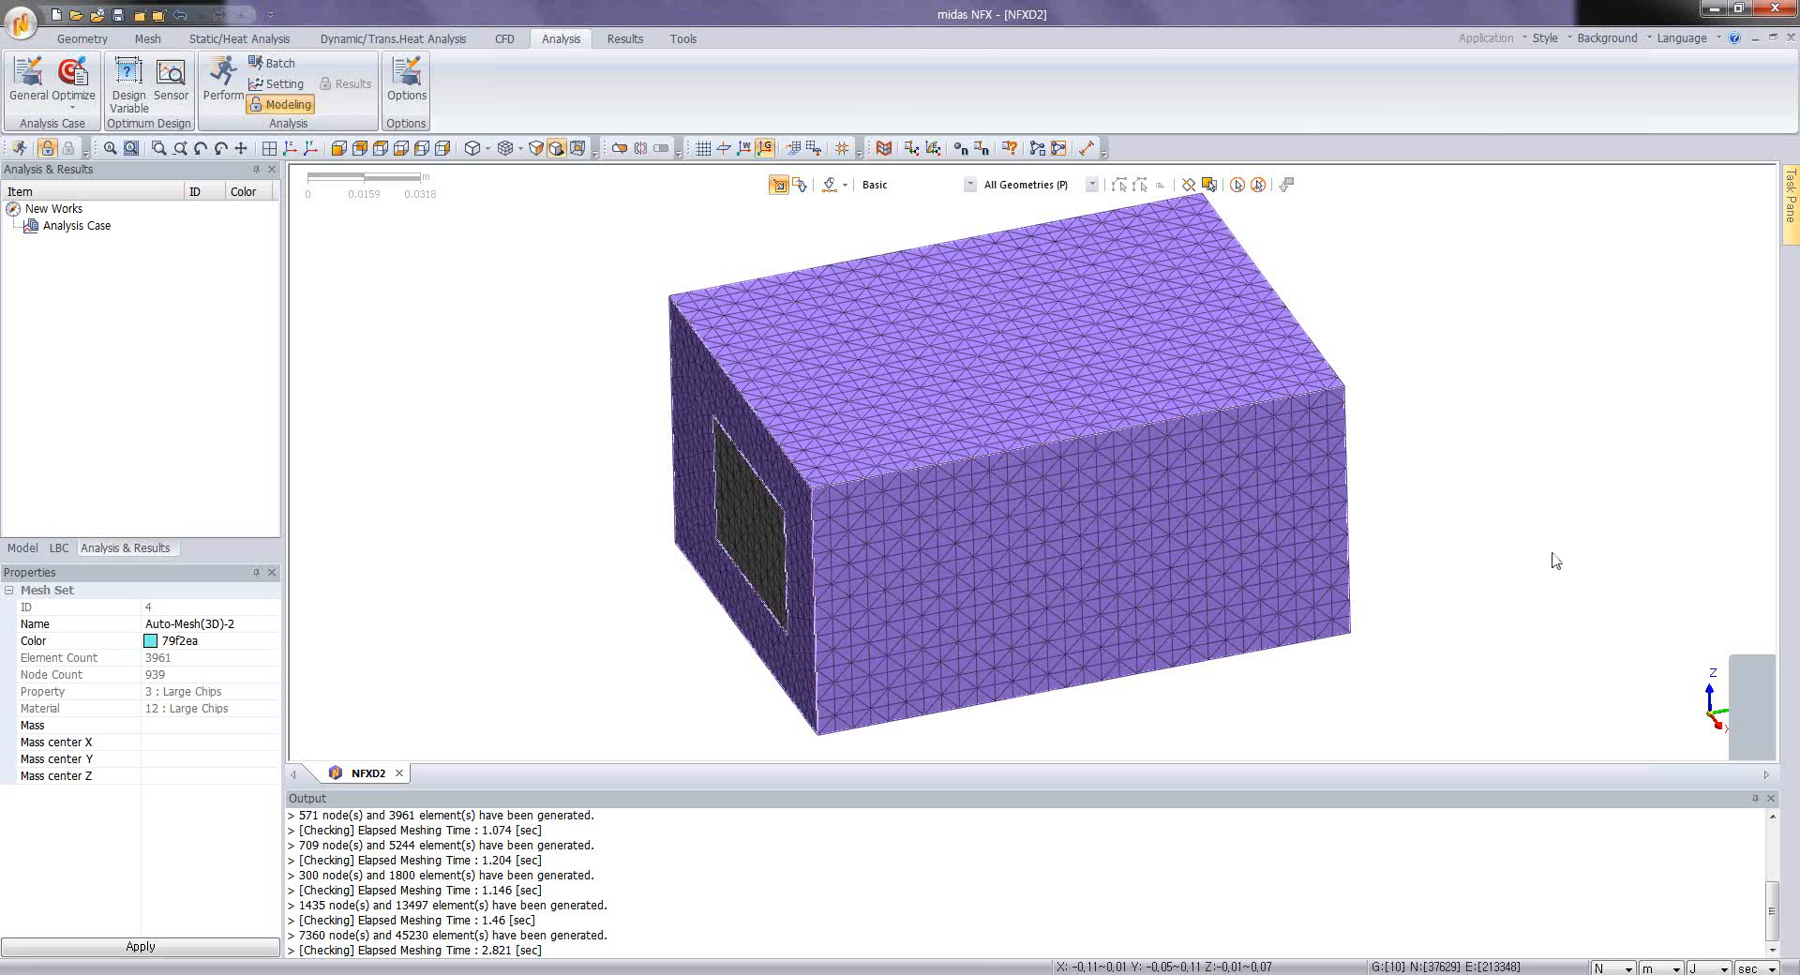
Step: Create a Transient CFD analysis case titled transient1 and enable its Fluid Heat Transfer and Solid Heat Transfer modules
left_click(501, 40)
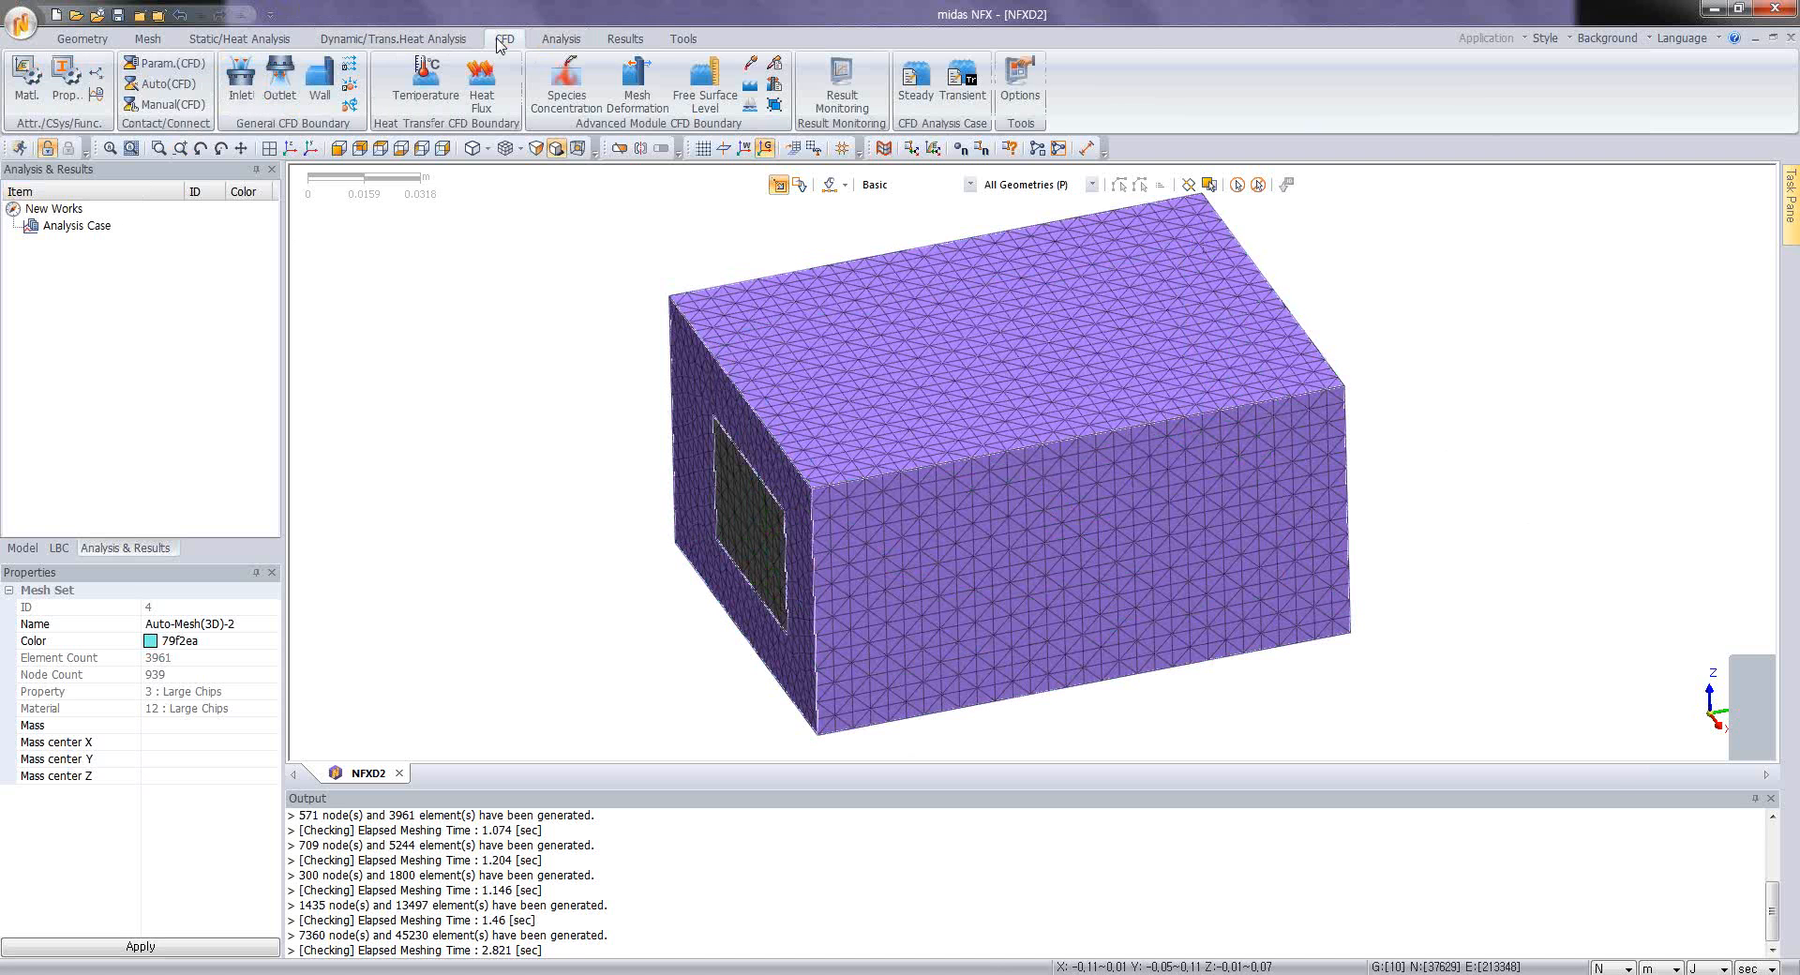
left_click(967, 81)
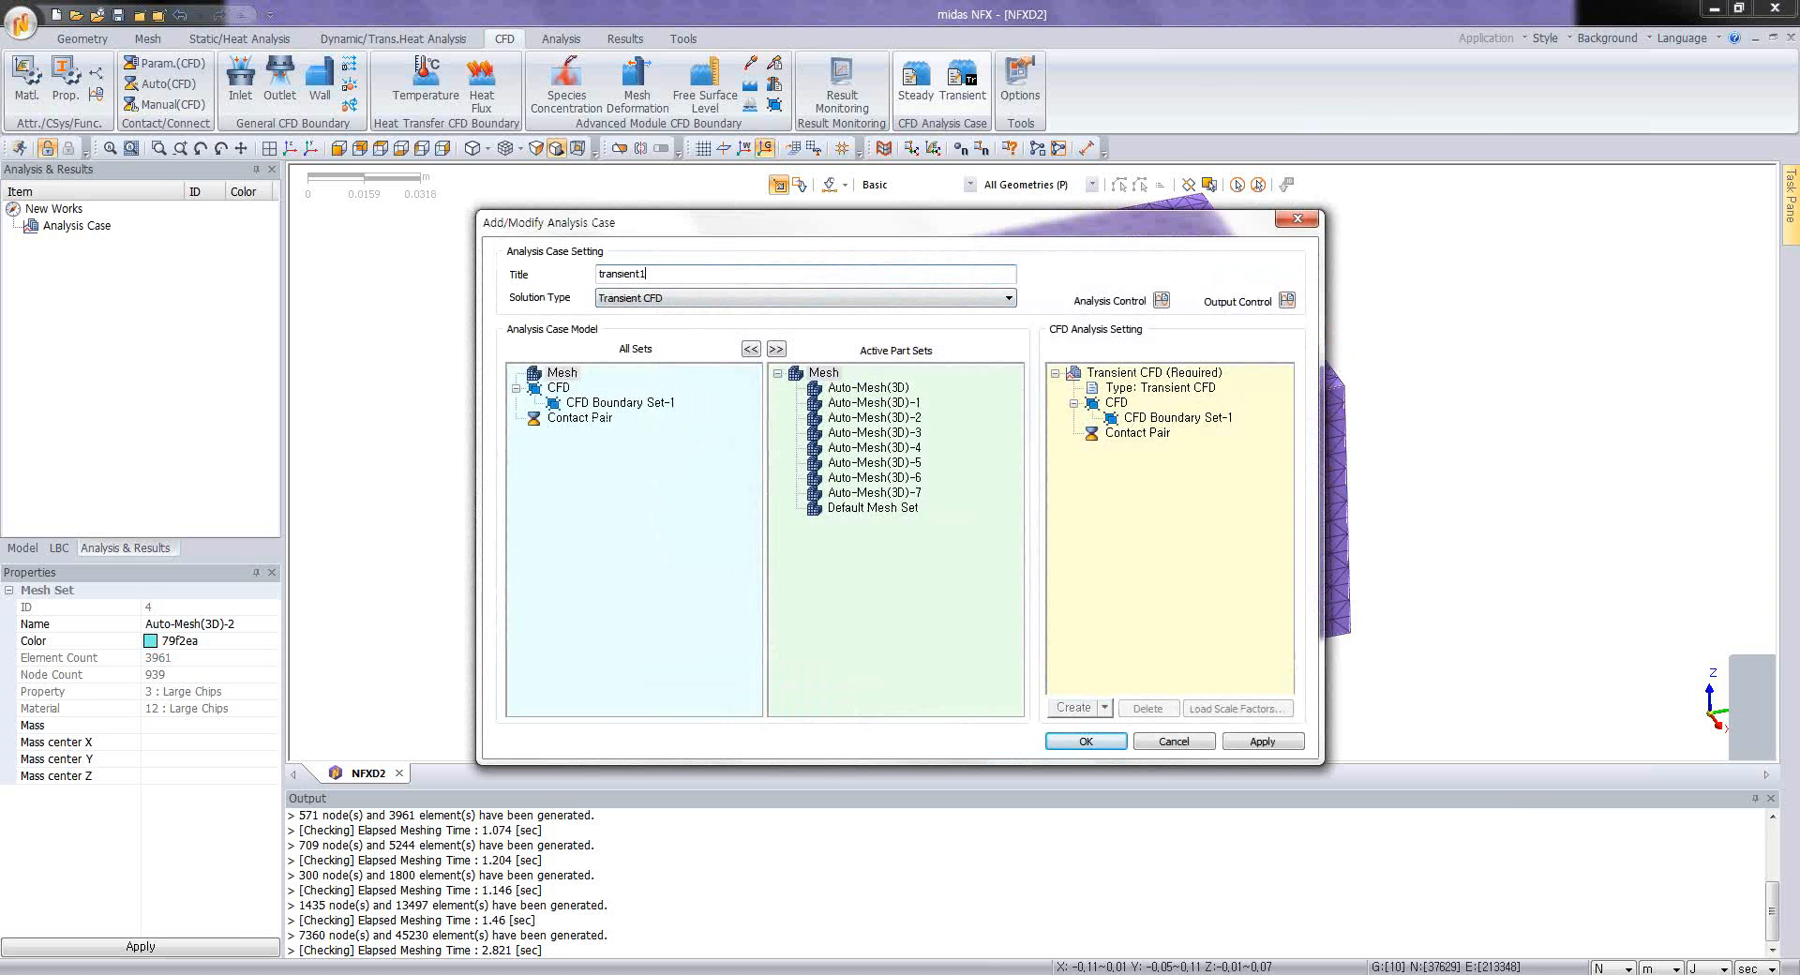
left_click(1130, 372)
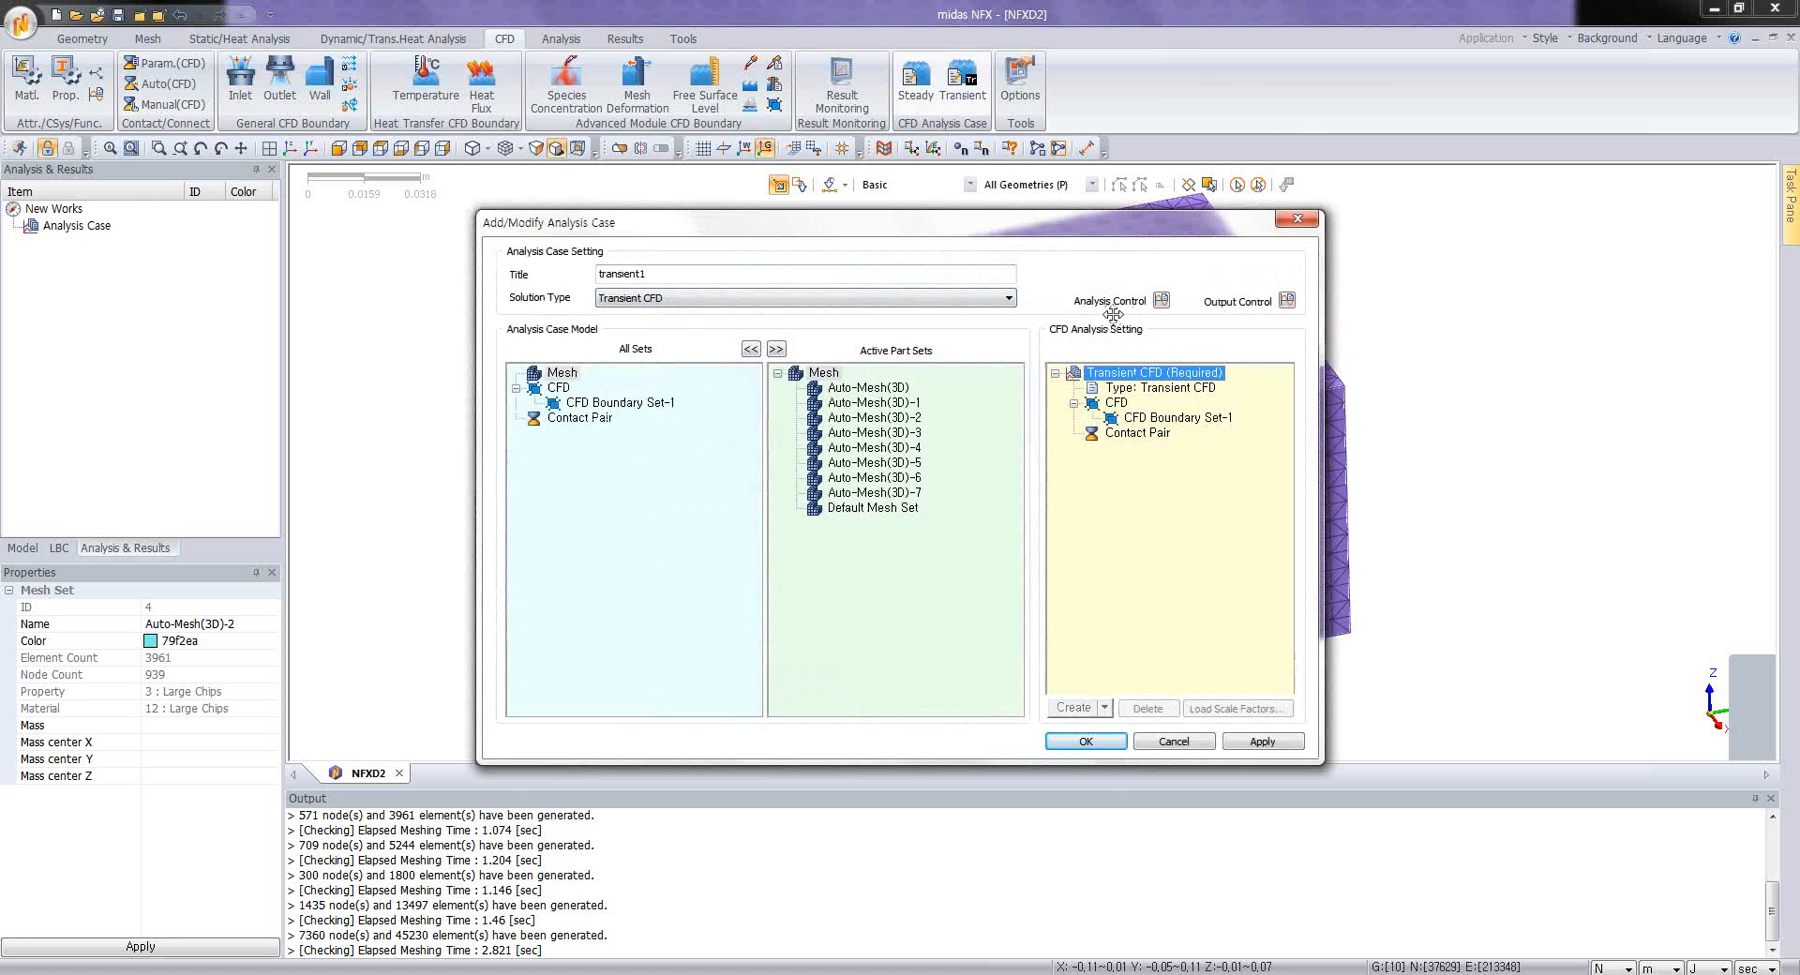
left_click(1160, 300)
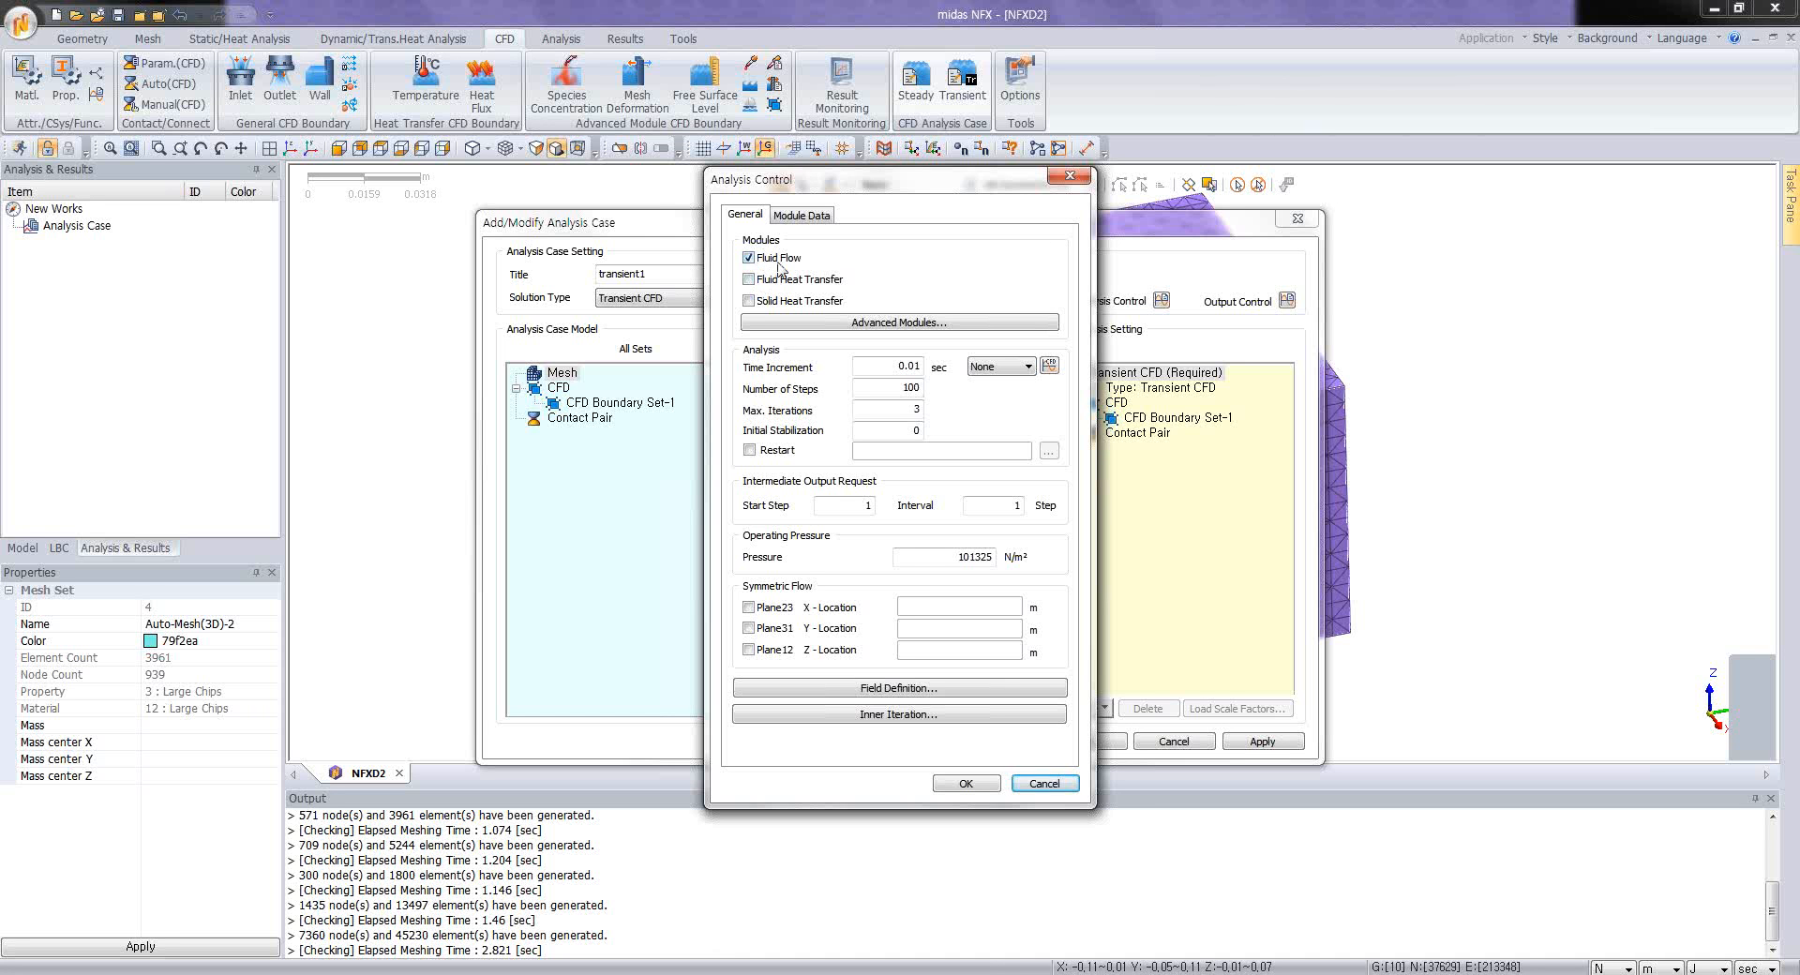
left_click(761, 280)
left_click(755, 302)
Step: Set the transient case's time increment to 0.001 sec, number of steps to 1000, and intermediate output interval to 10 steps
left_click(912, 366)
type("0")
left_click(911, 388)
double_click(1005, 507)
type("10")
Step: Set the transient case's turbulence model to 2-Equation k-e
left_click(815, 218)
left_click(898, 259)
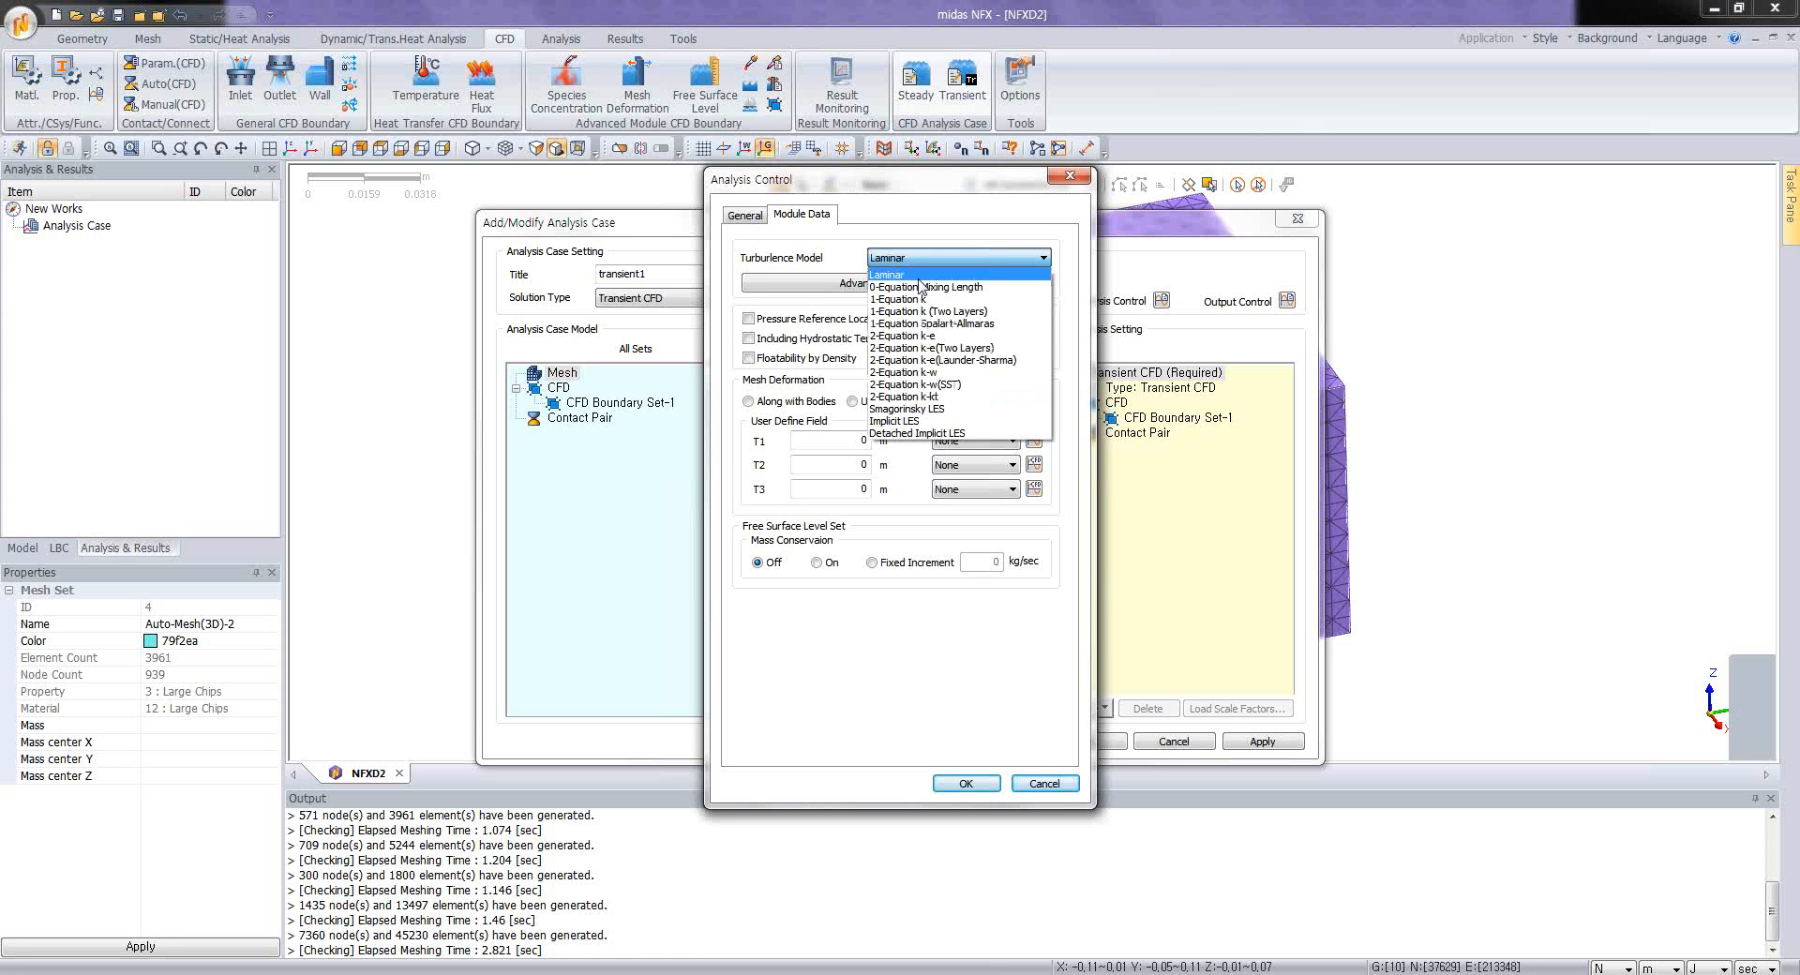
left_click(923, 336)
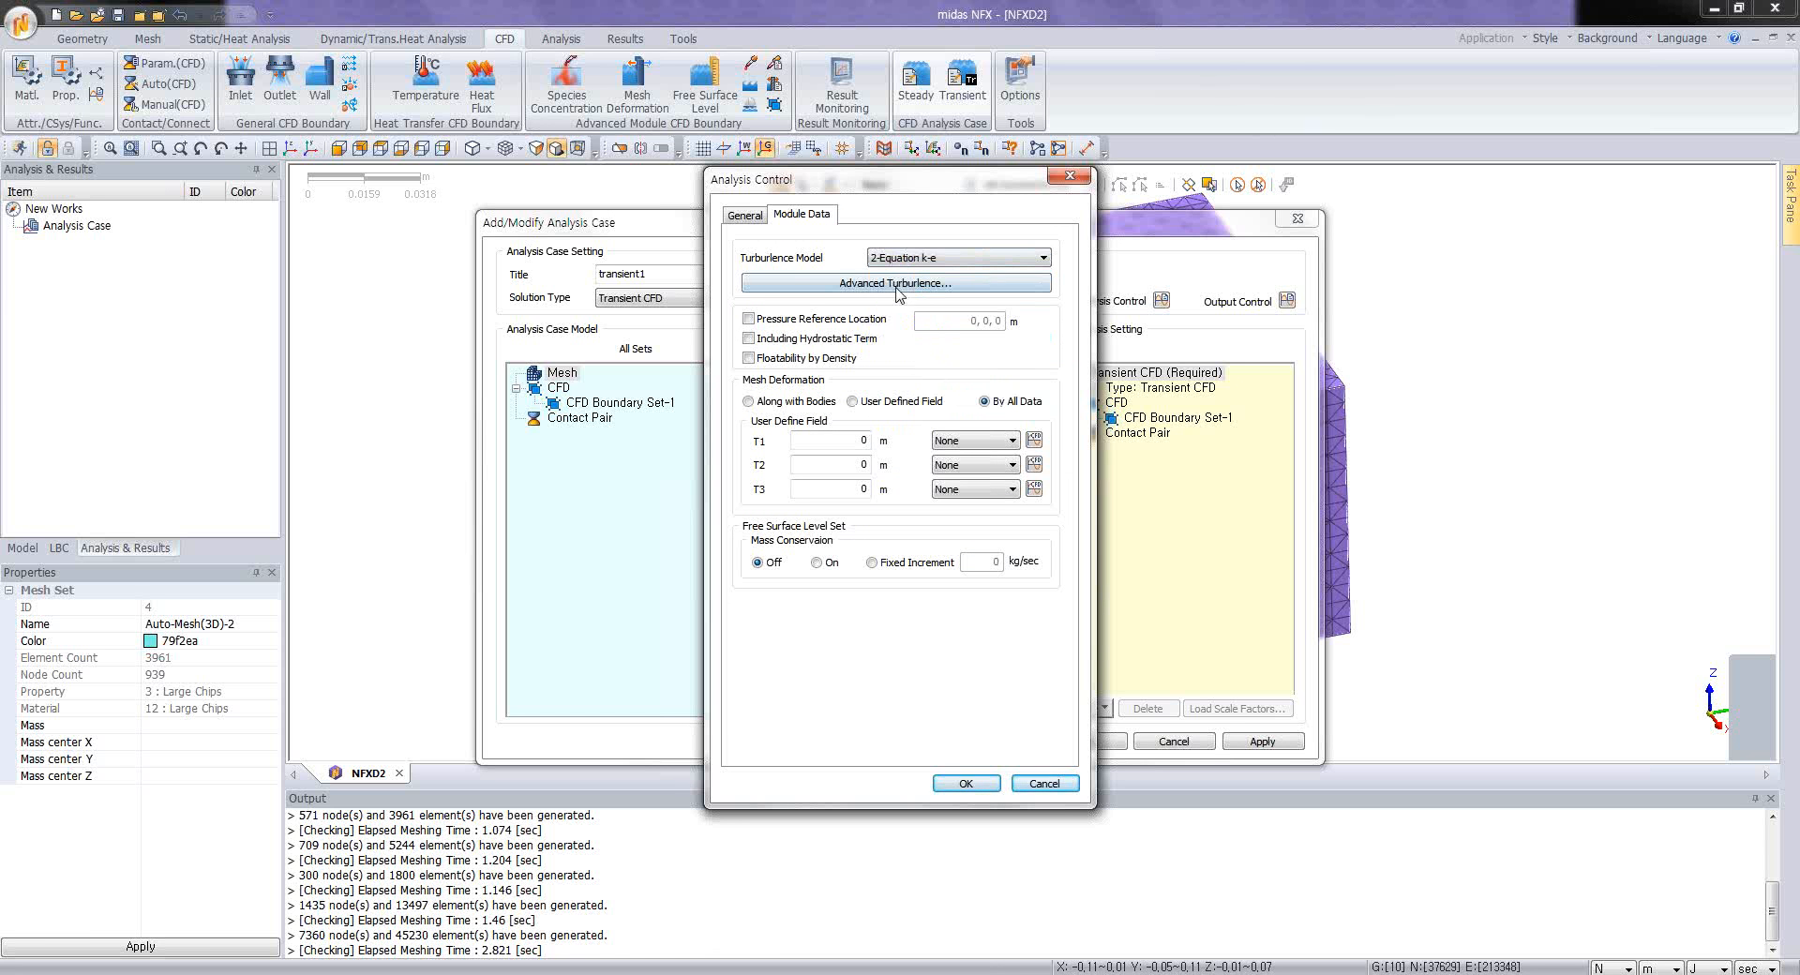
Step: Define the transient case's field turbulence with an eddy kinetic energy of 0.06 and an eddy length scale of 0.003192 m
left_click(754, 217)
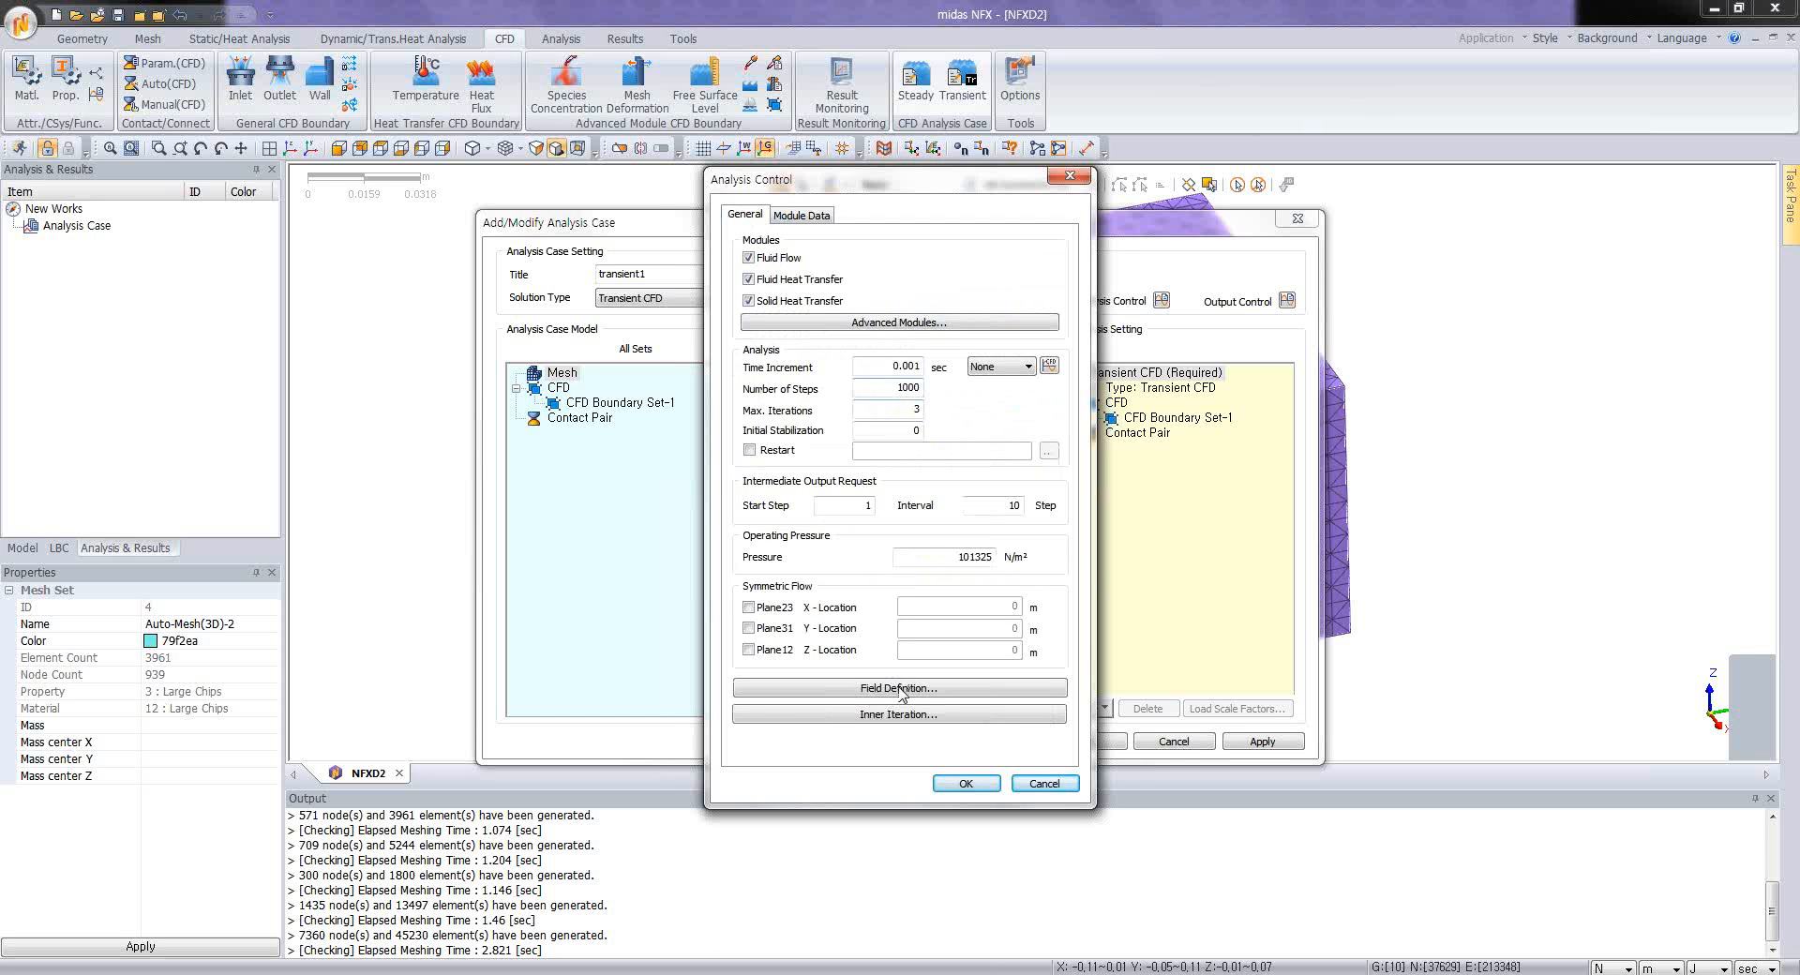
left_click(899, 688)
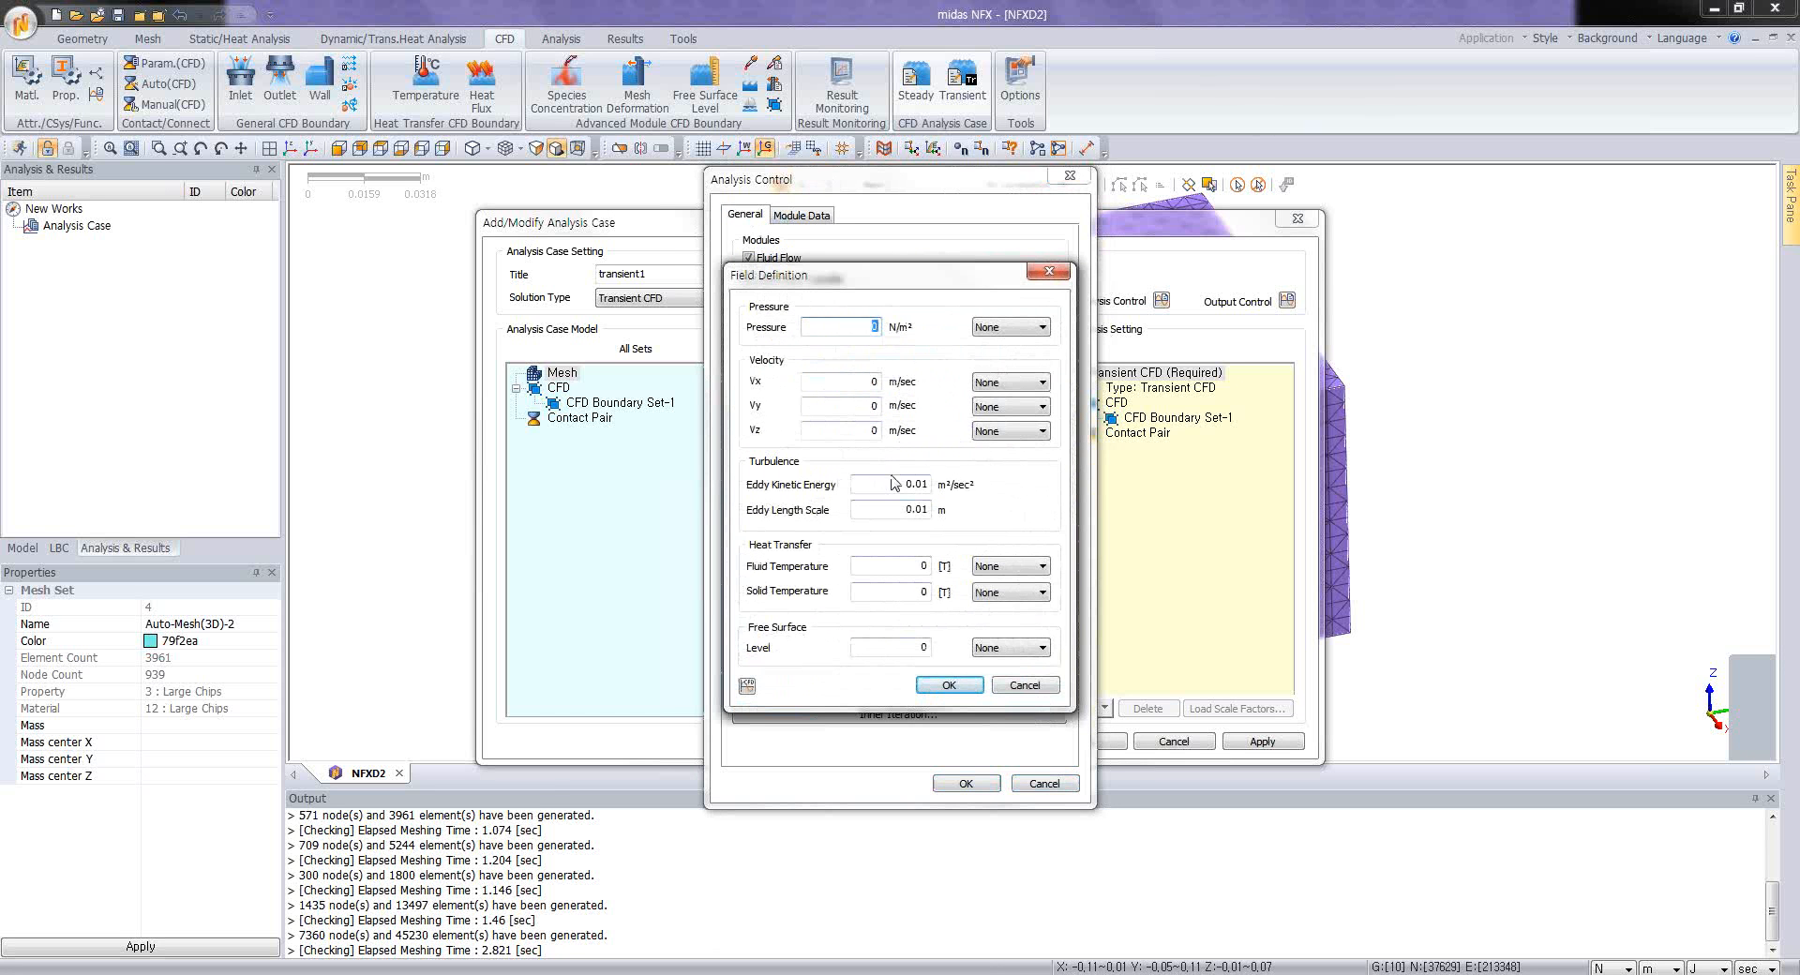
left_click_drag(893, 483, 953, 484)
type("0.06")
left_click_drag(923, 510, 943, 509)
type("03192")
Step: Set the field's fluid temperature to 25, enter the solid temperature, and save the transient analysis case
left_click_drag(917, 567, 943, 567)
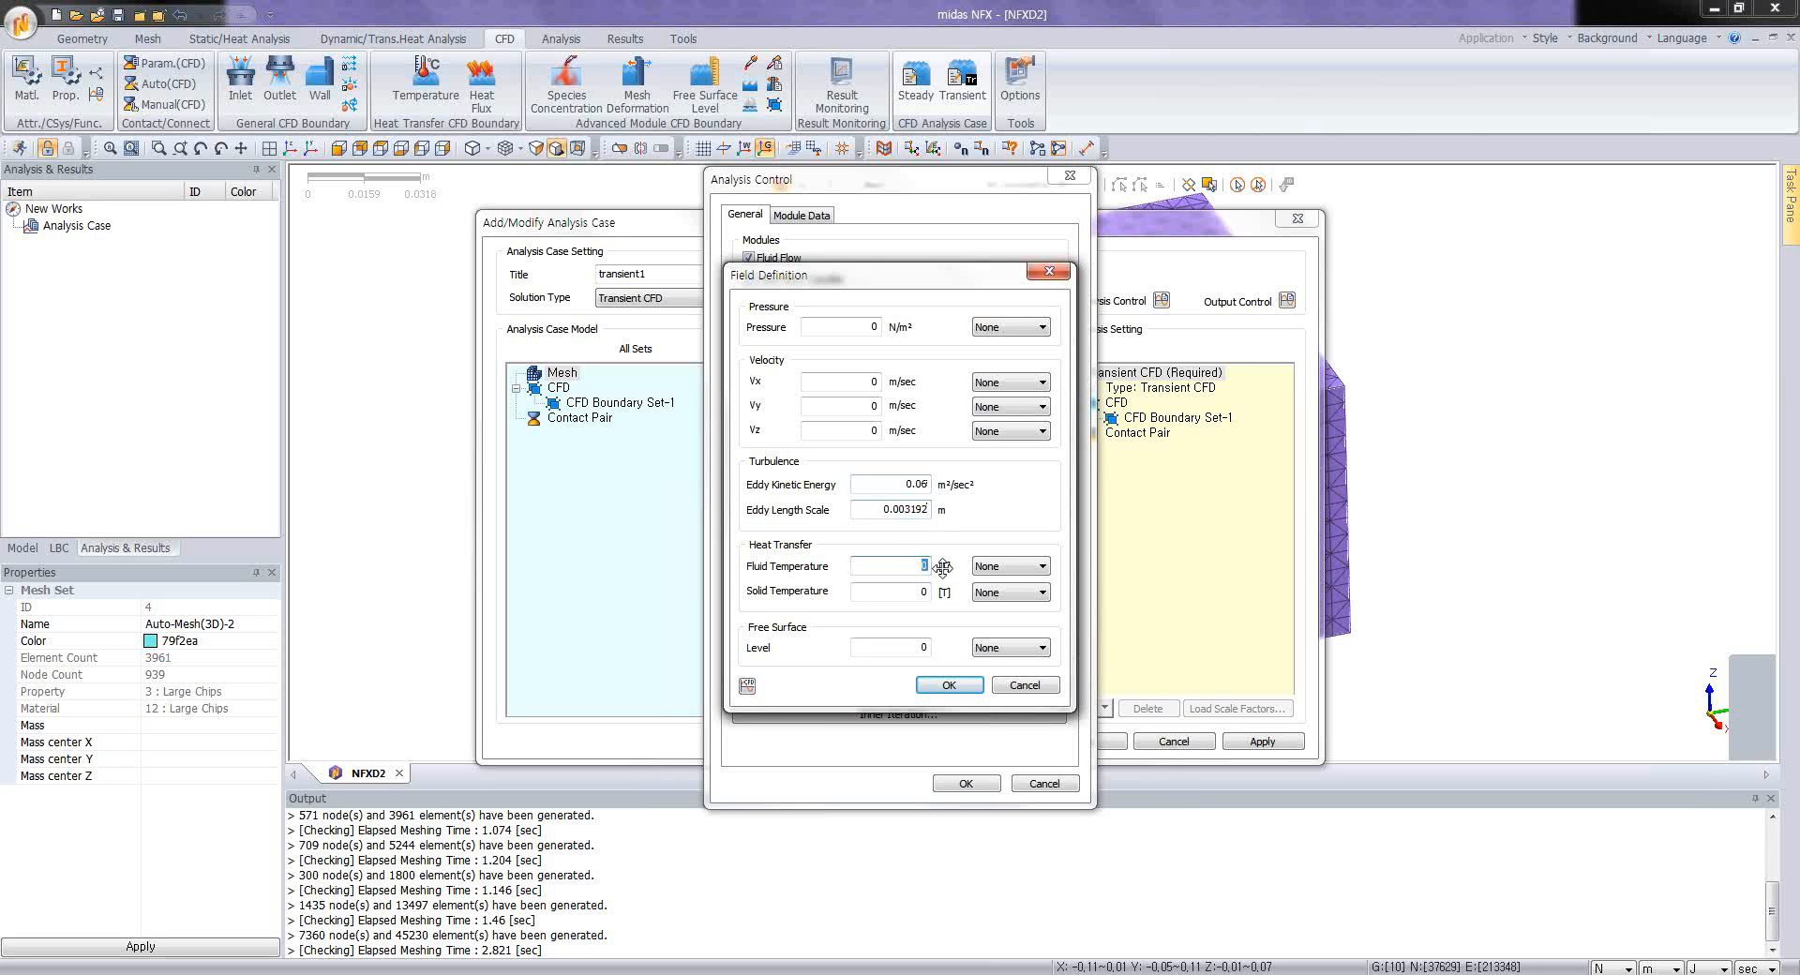
type("25")
key("Tab")
type("2")
left_click(955, 687)
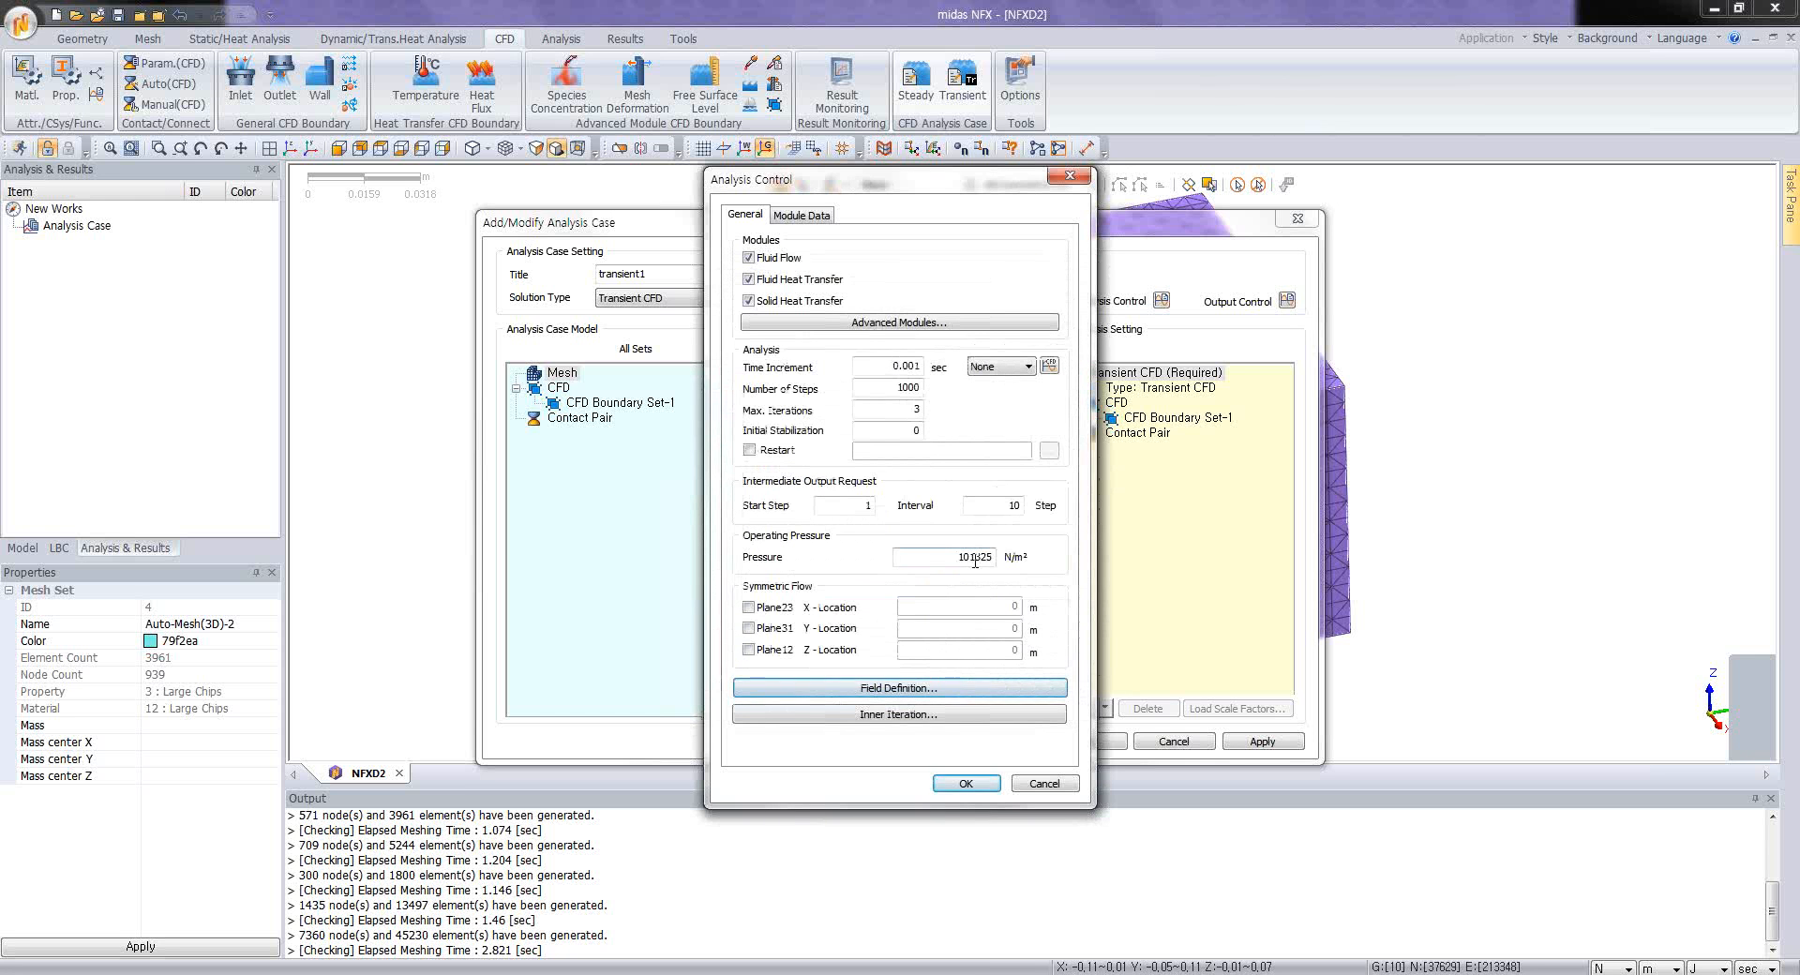
left_click(973, 785)
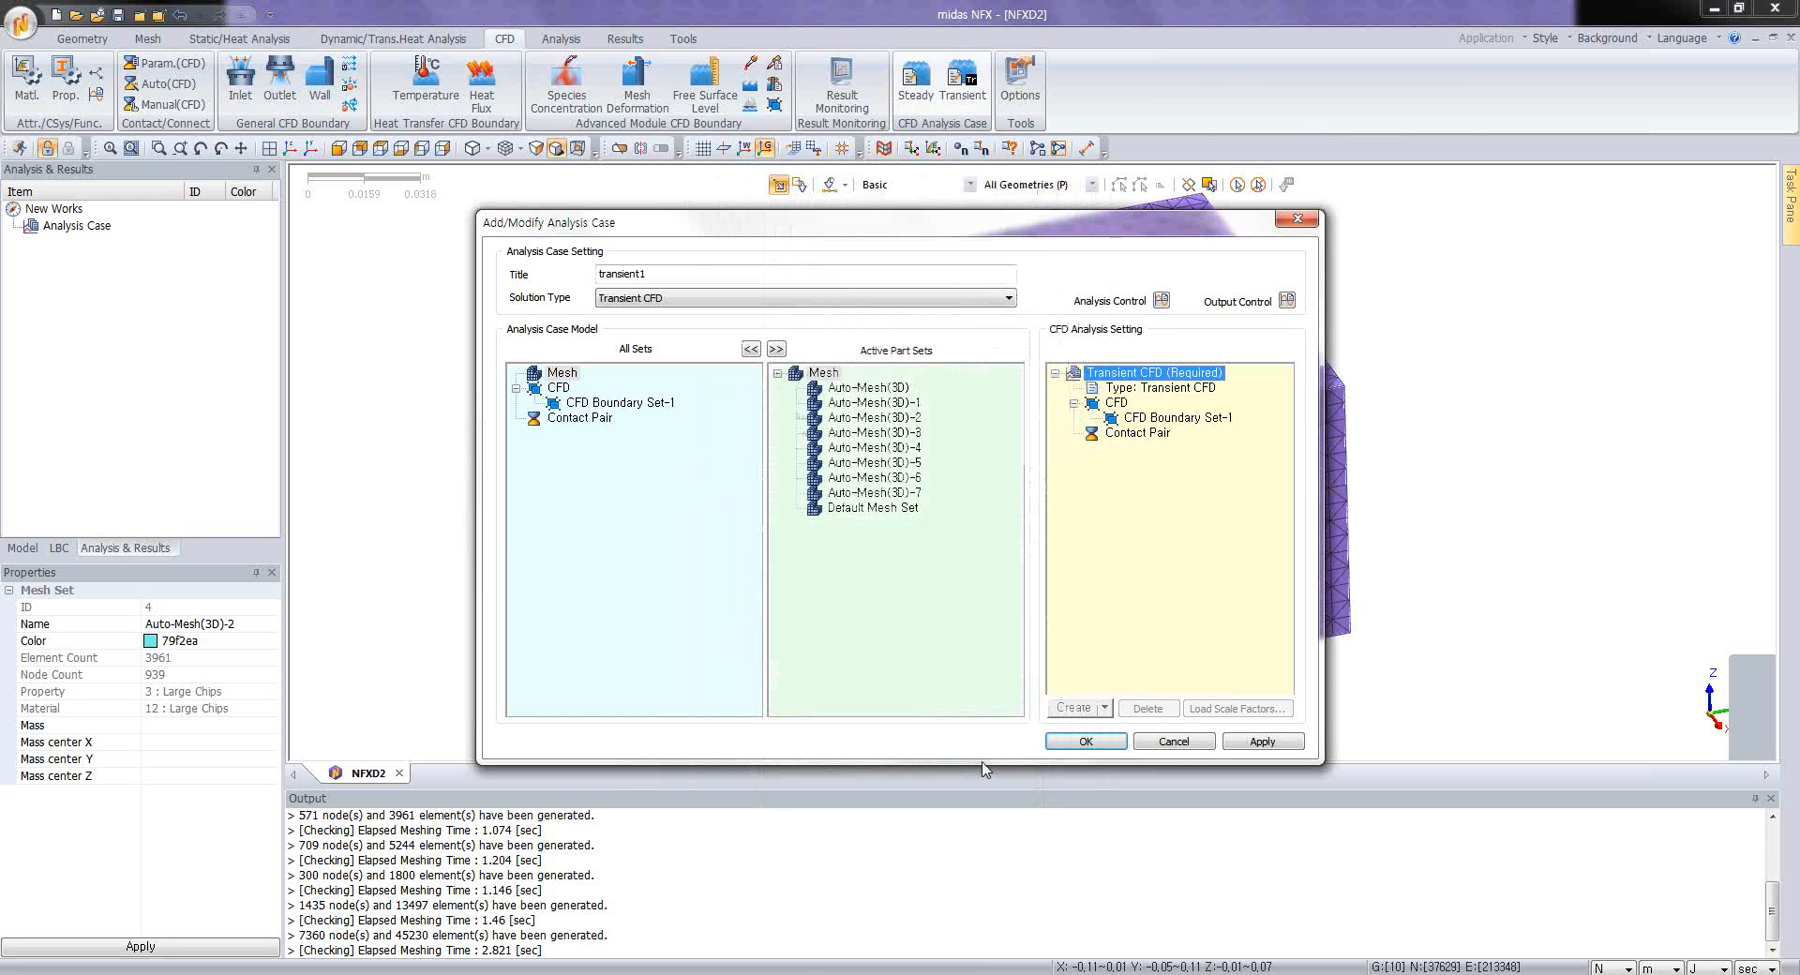
left_click(1095, 741)
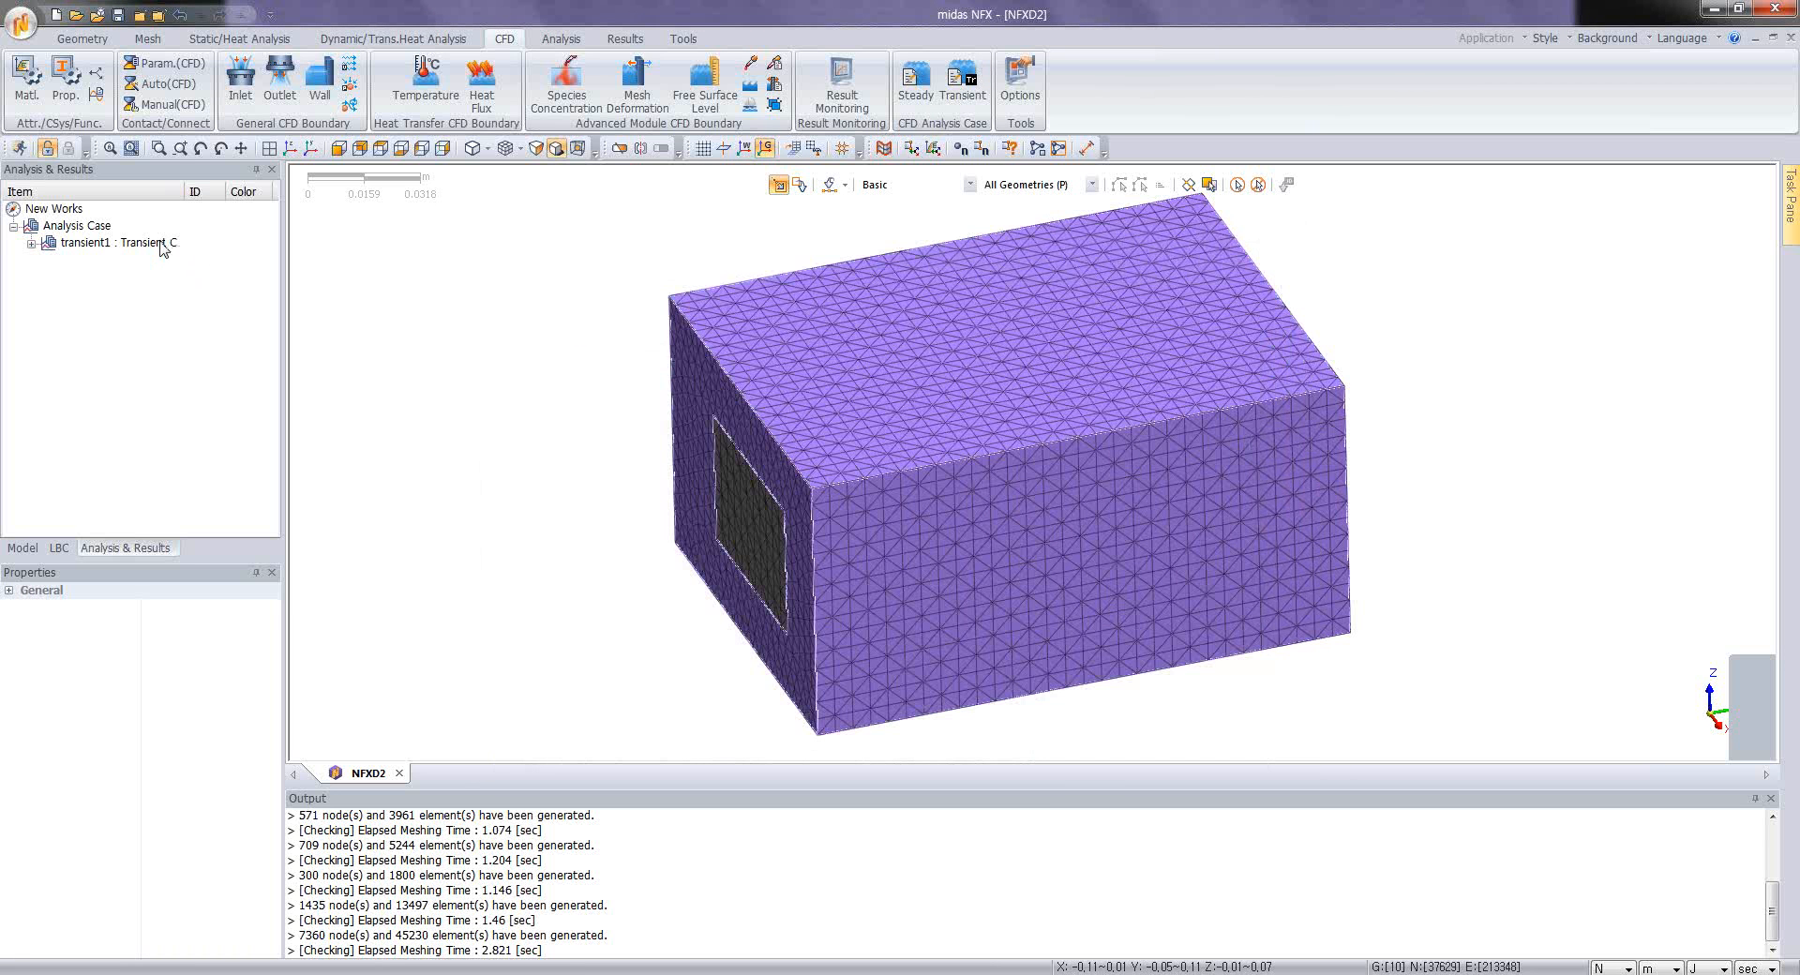
left_click(164, 246)
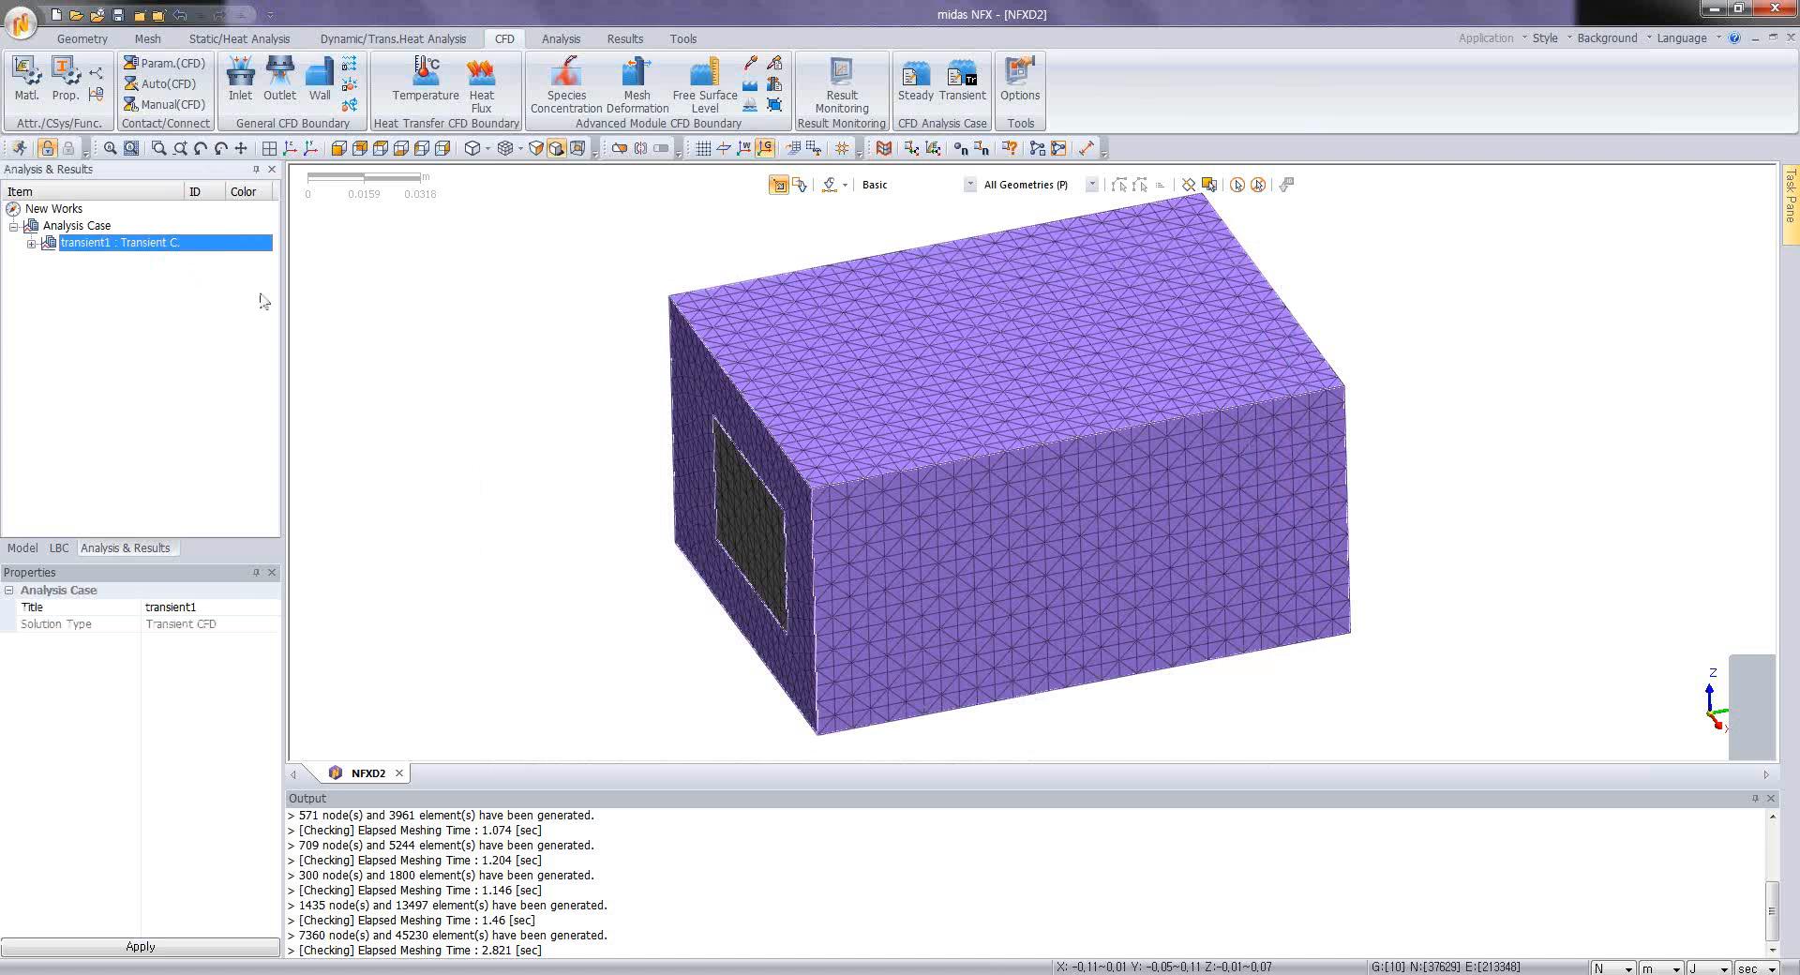
left_click(31, 243)
left_click(31, 243)
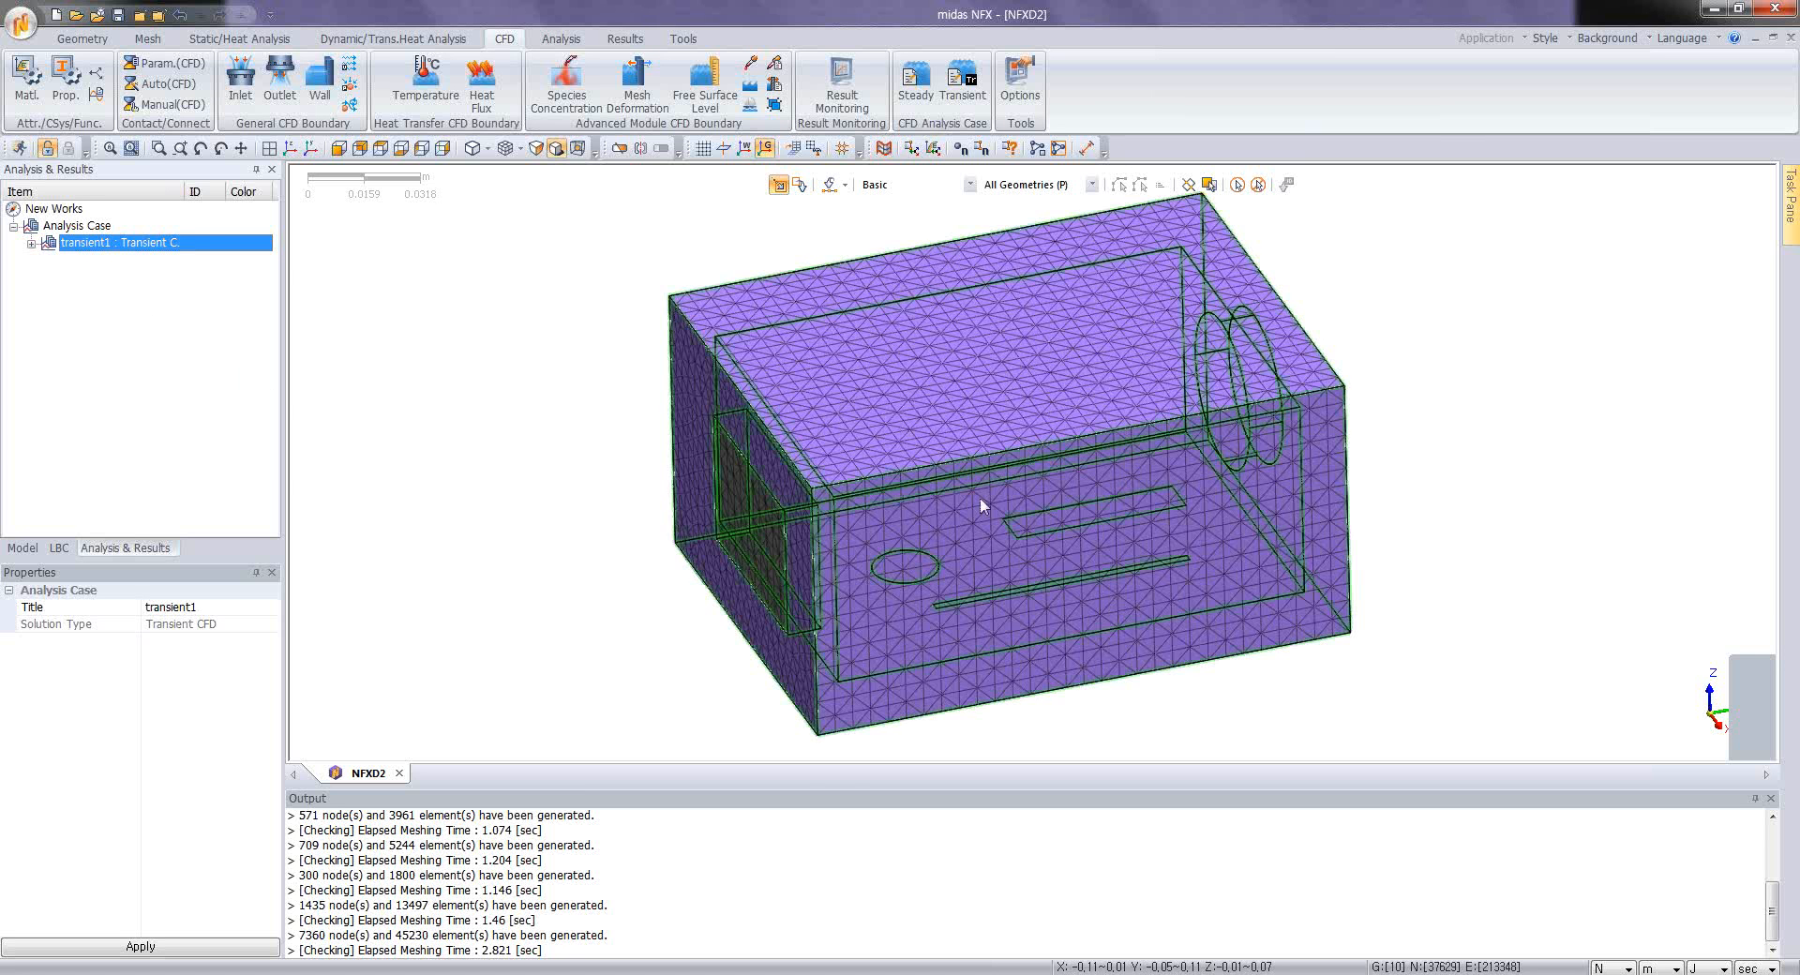
middle_click_drag(984, 497, 688, 330)
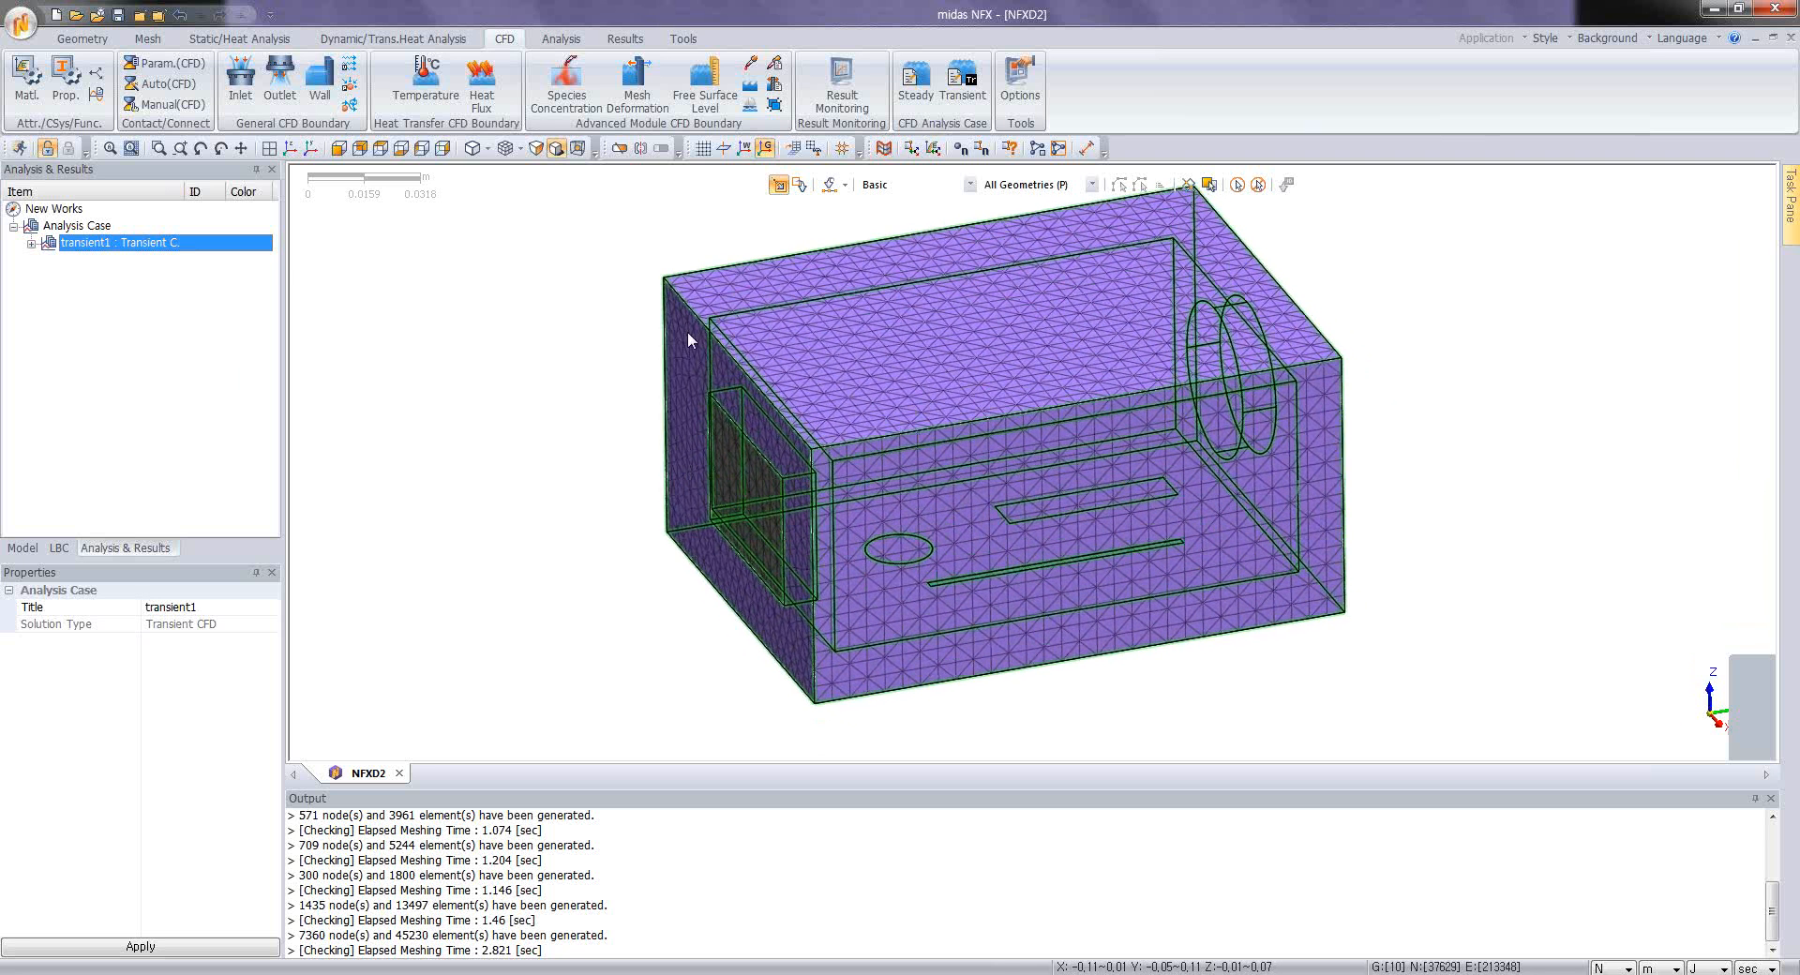
Step: Try a time increment of 1 sec in the transient1 case's analysis control, and discard the change
right_click(119, 245)
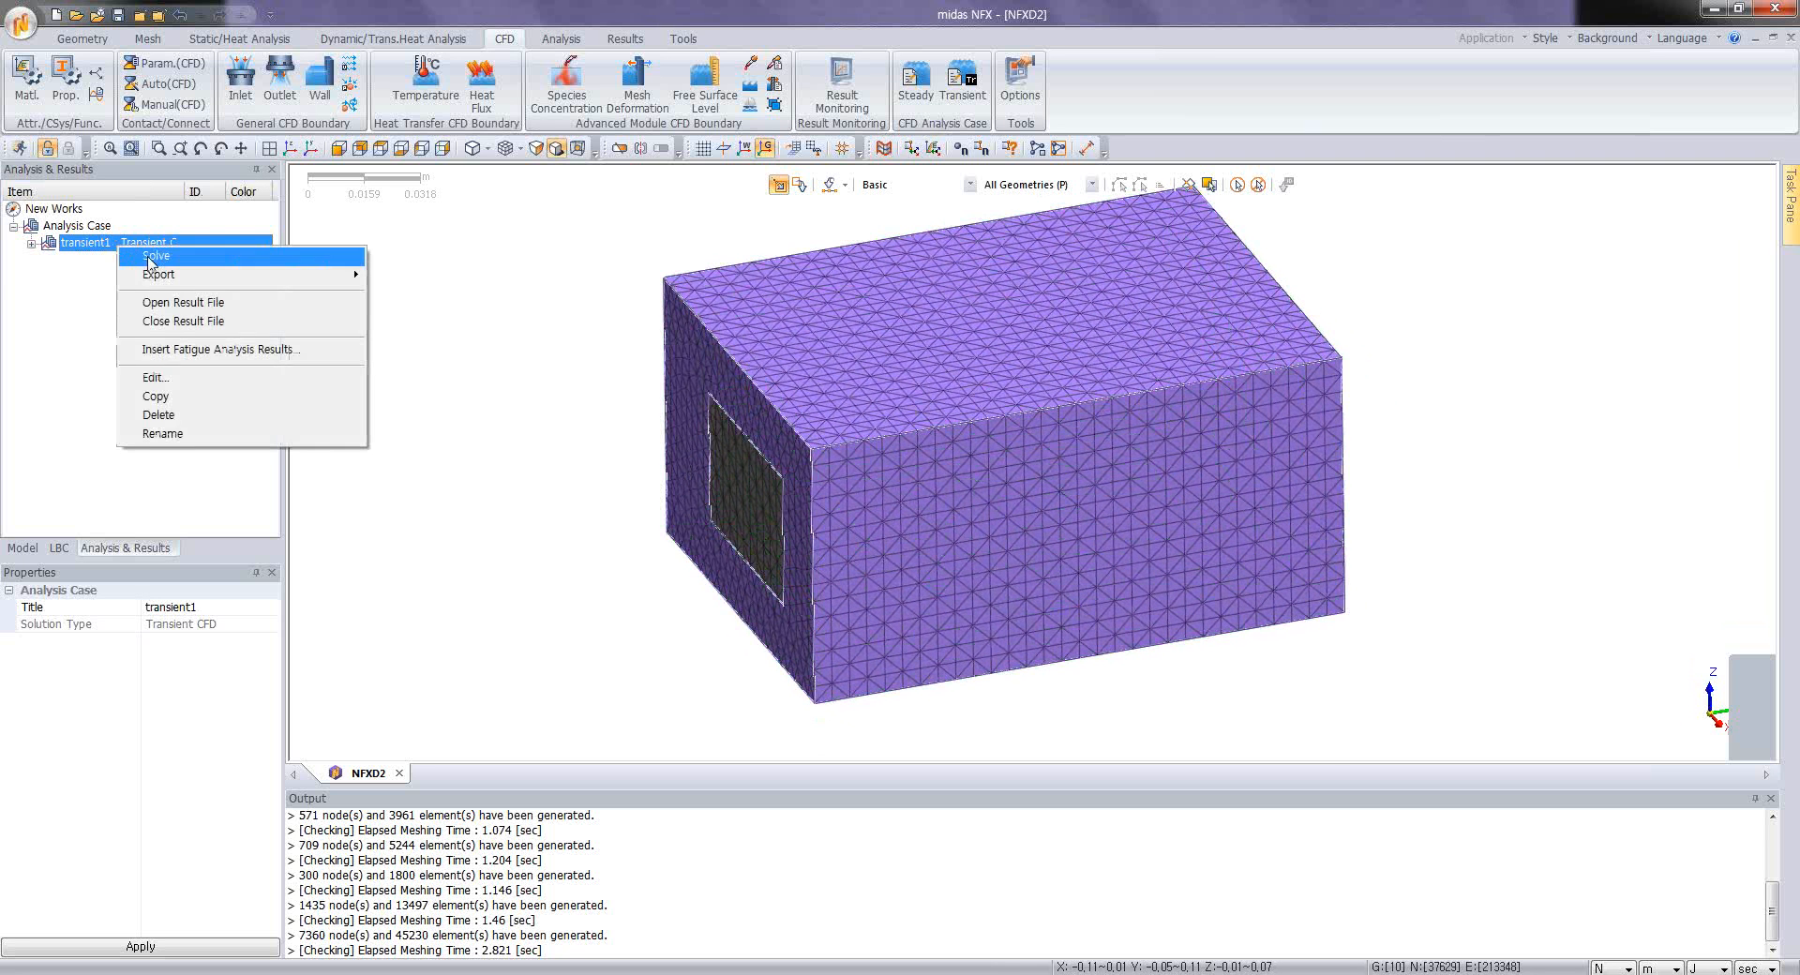
left_click(206, 376)
left_click(1152, 374)
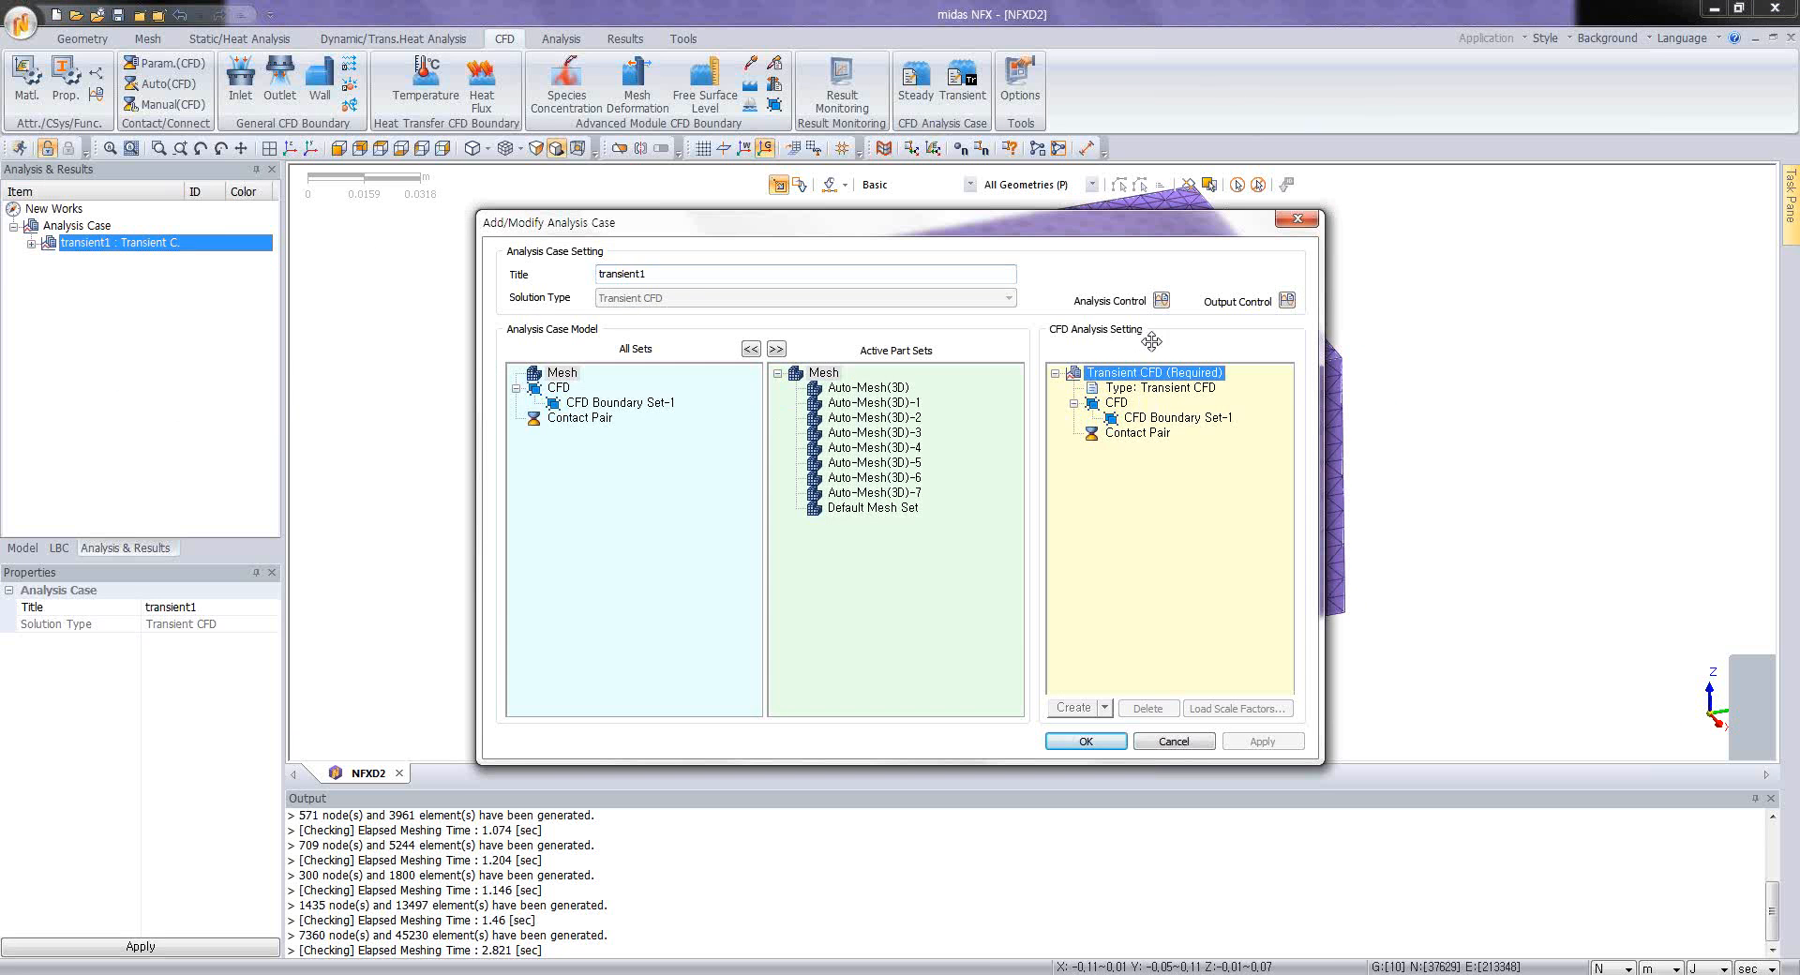
left_click(1161, 300)
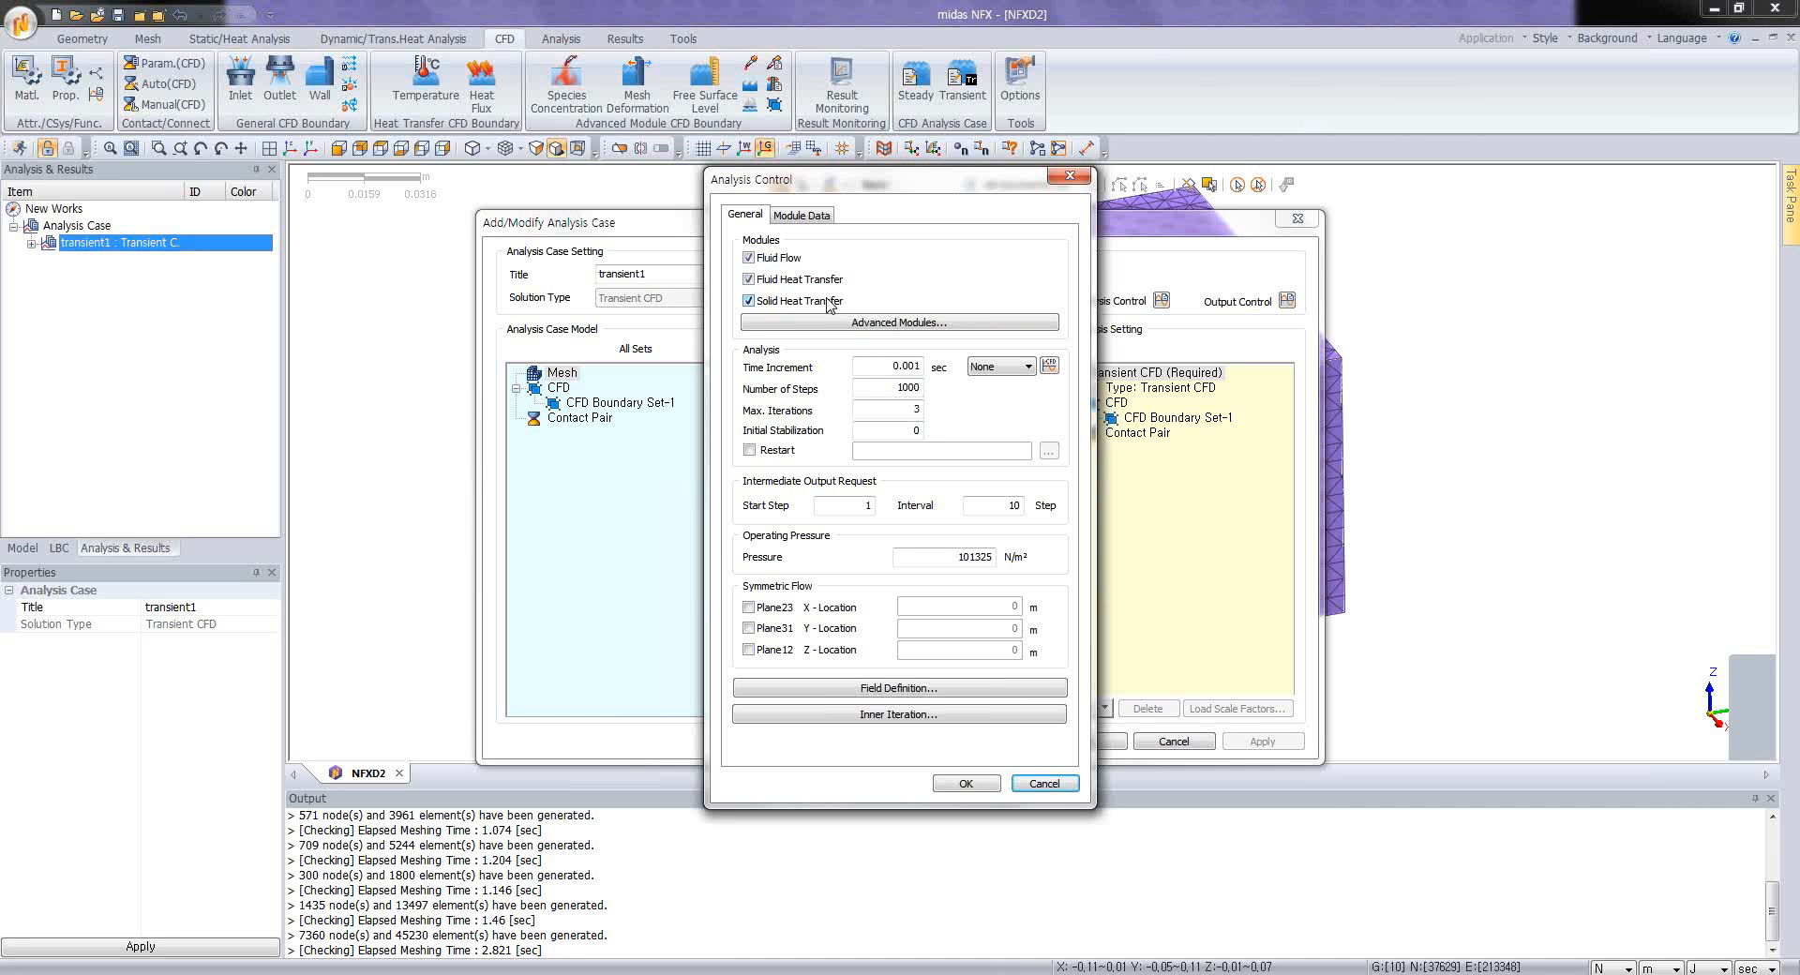
double_click(896, 366)
type("1")
left_click(922, 373)
left_click(1020, 791)
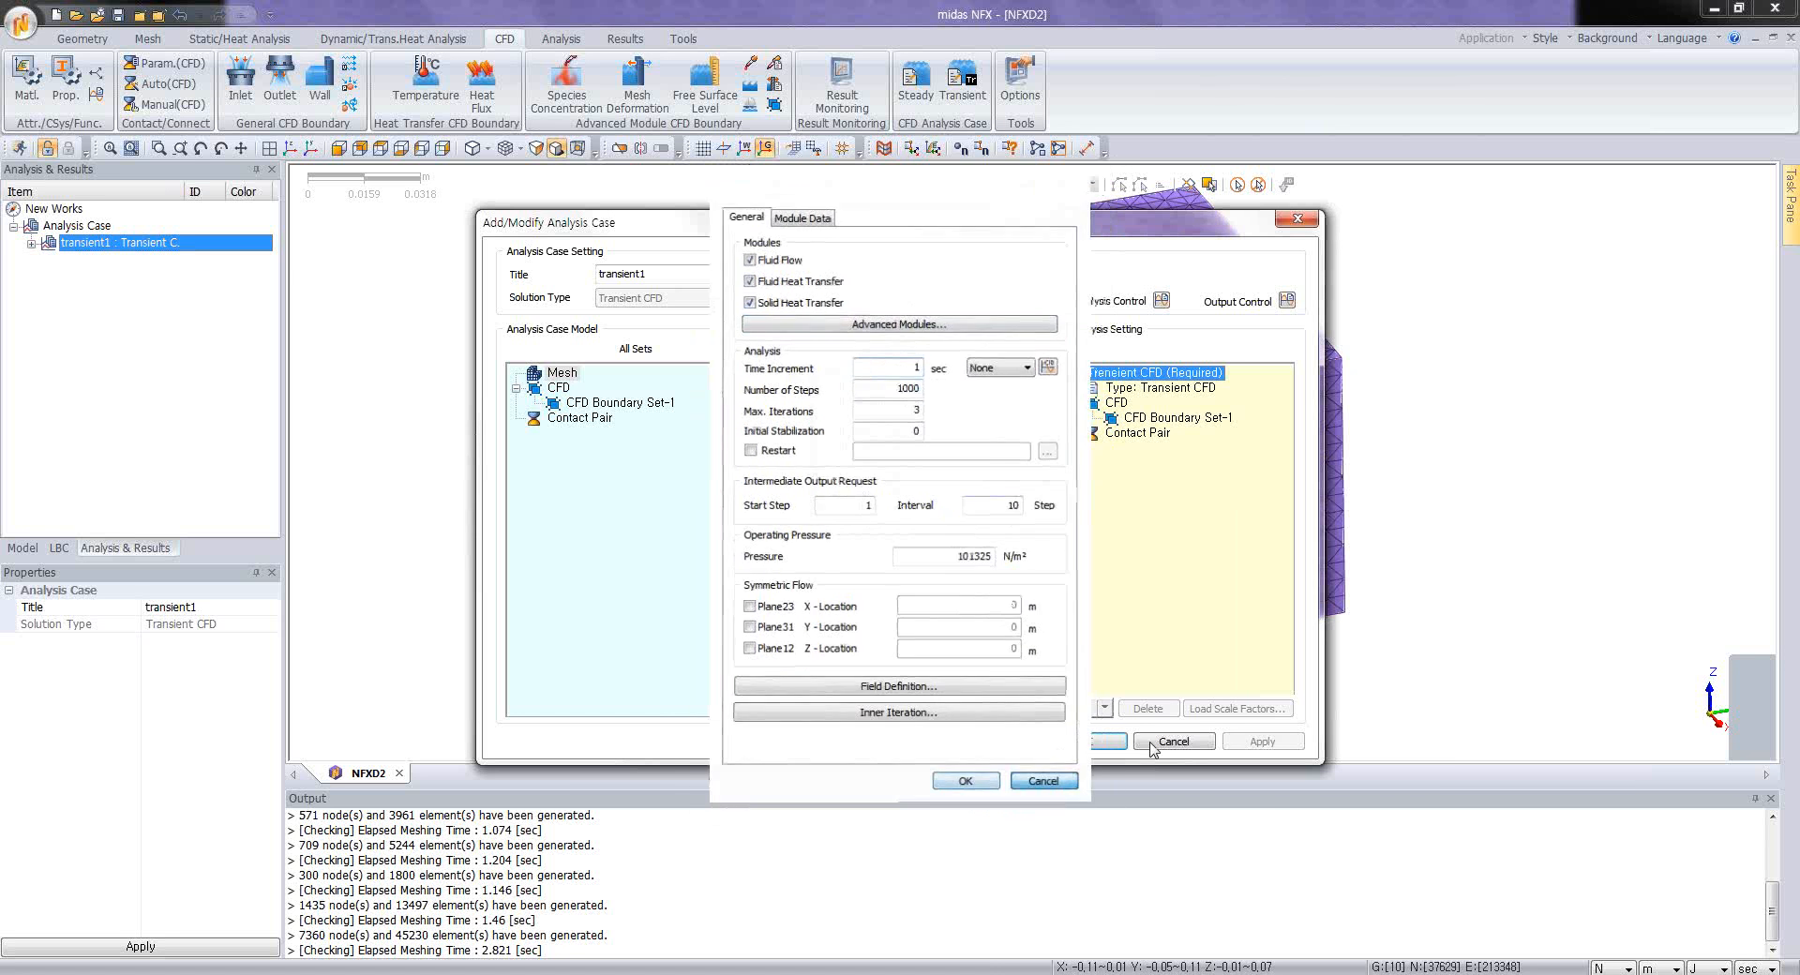
left_click(1086, 742)
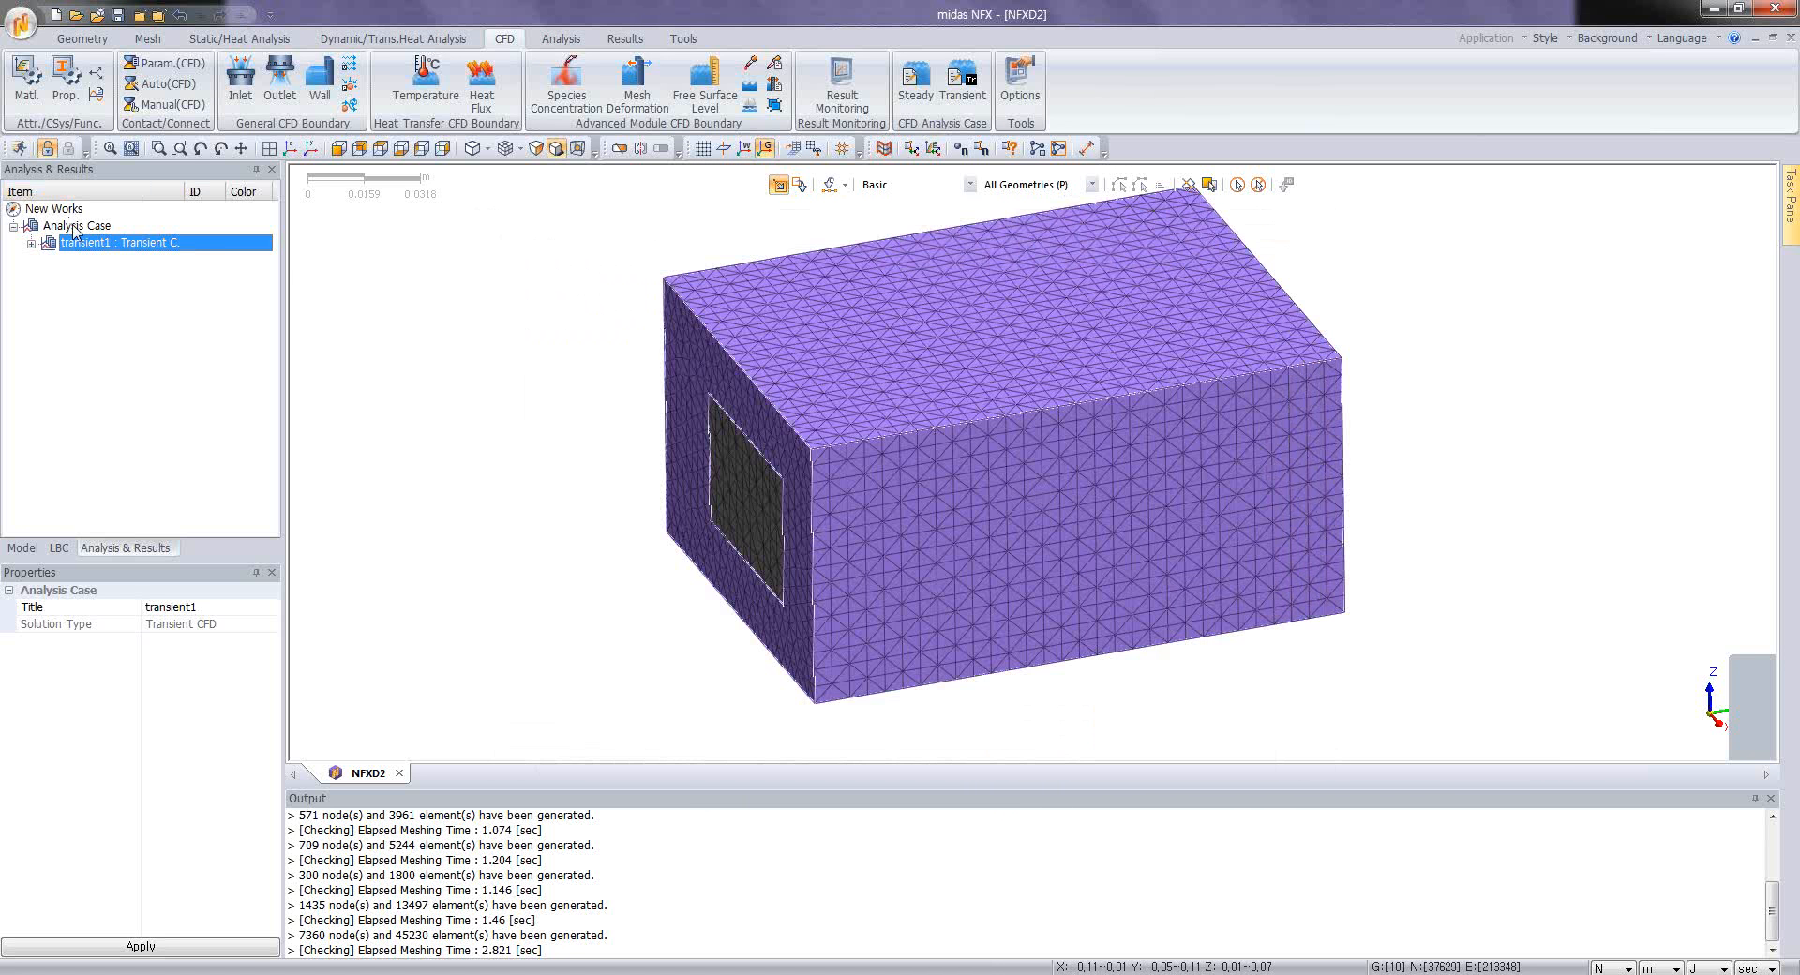
Step: Add a Steady State CFD analysis case to the analysis case list and open it for editing
left_click(75, 226)
right_click(75, 229)
left_click(66, 232)
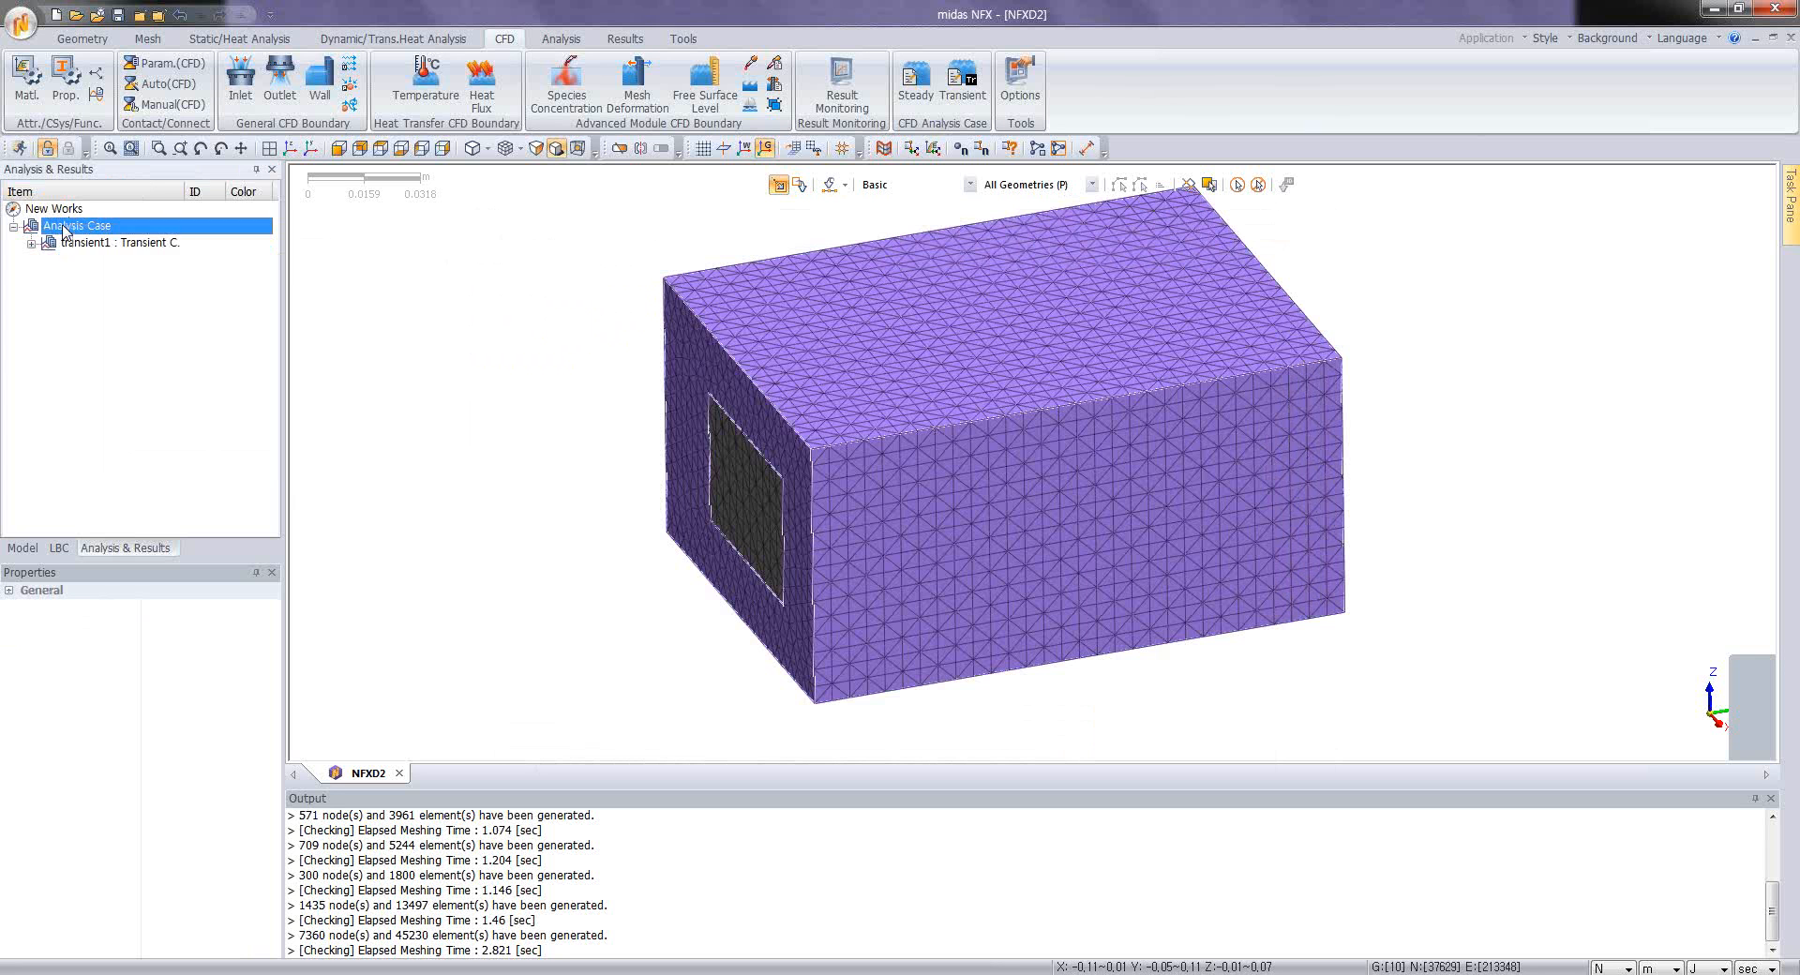
right_click(66, 230)
left_click(149, 339)
left_click(99, 260)
right_click(102, 262)
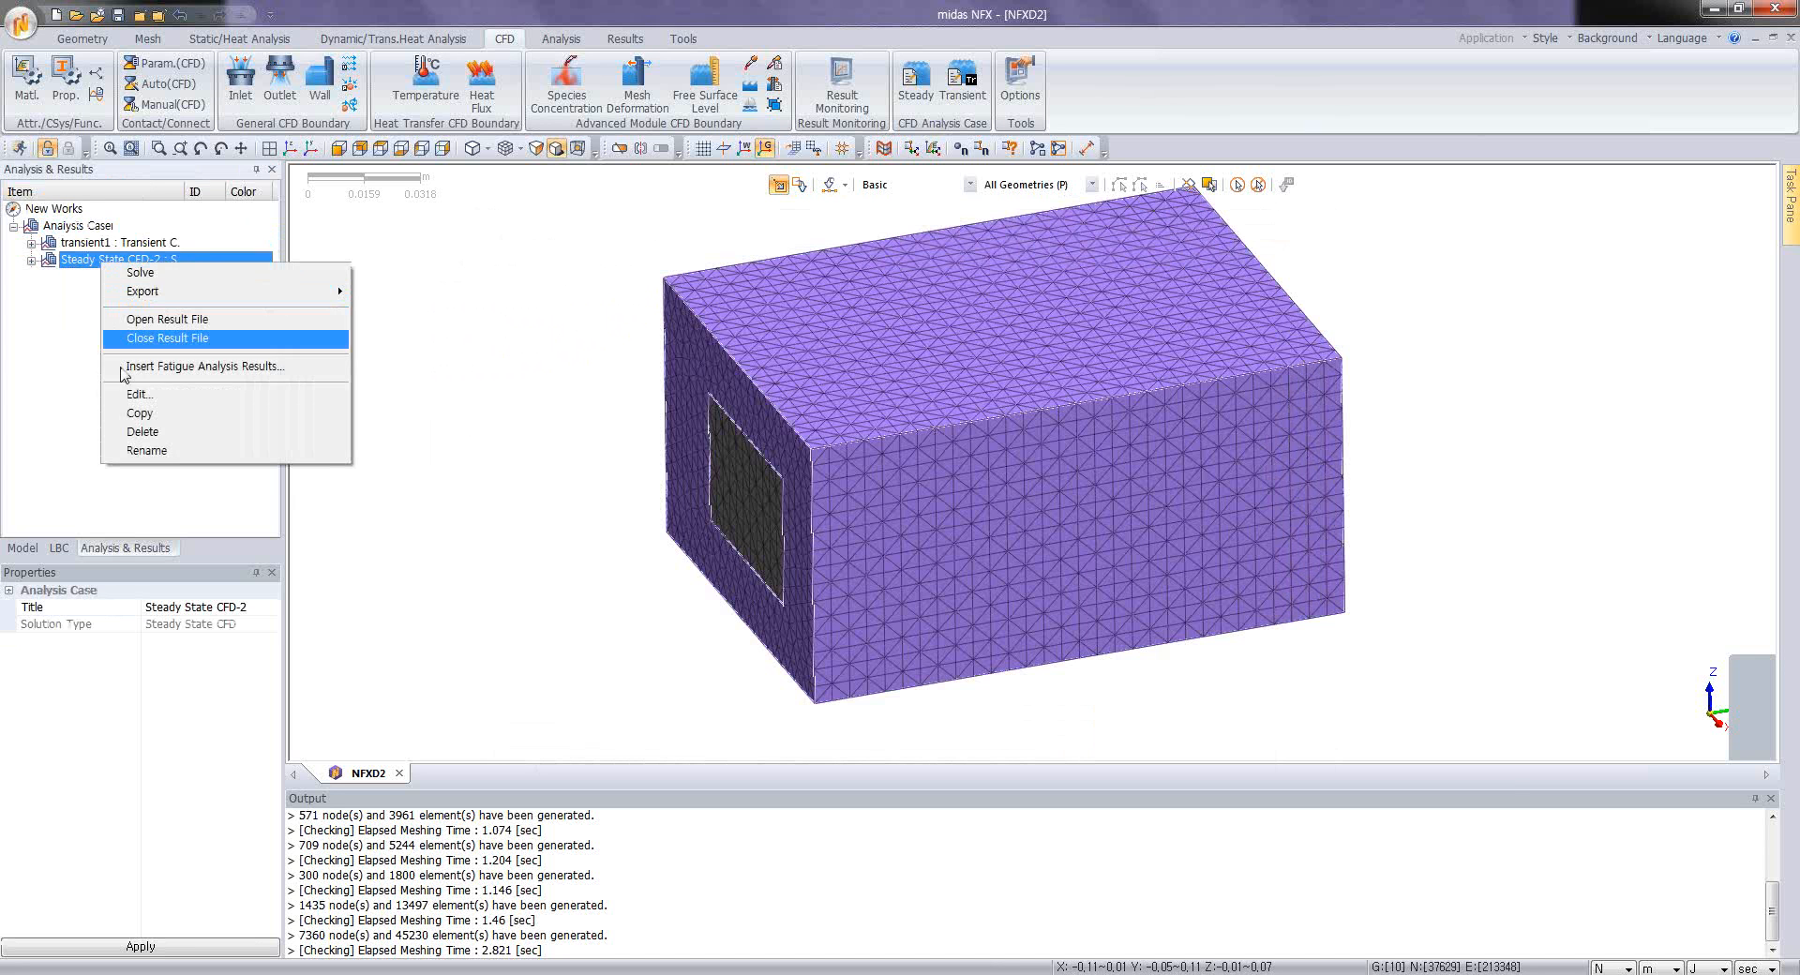
left_click(139, 394)
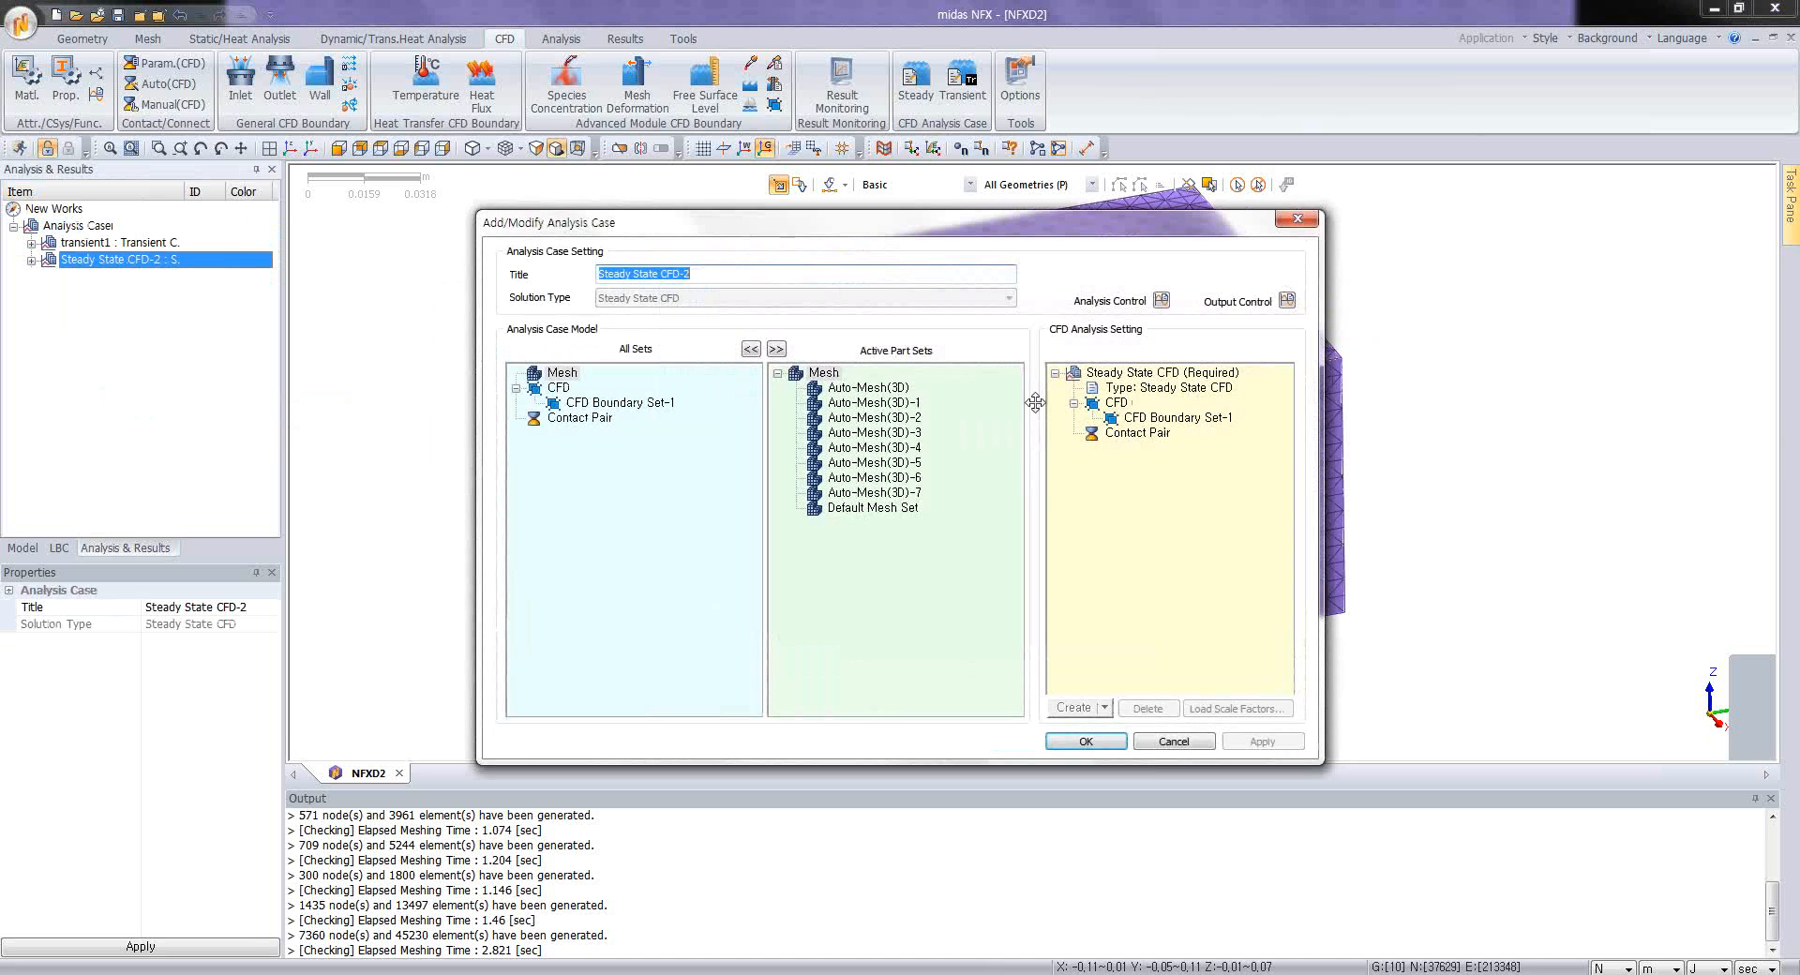
Step: Set the steady-state case's time increment to 1 sec and its number of steps to 1000
left_click(1121, 373)
left_click(1162, 301)
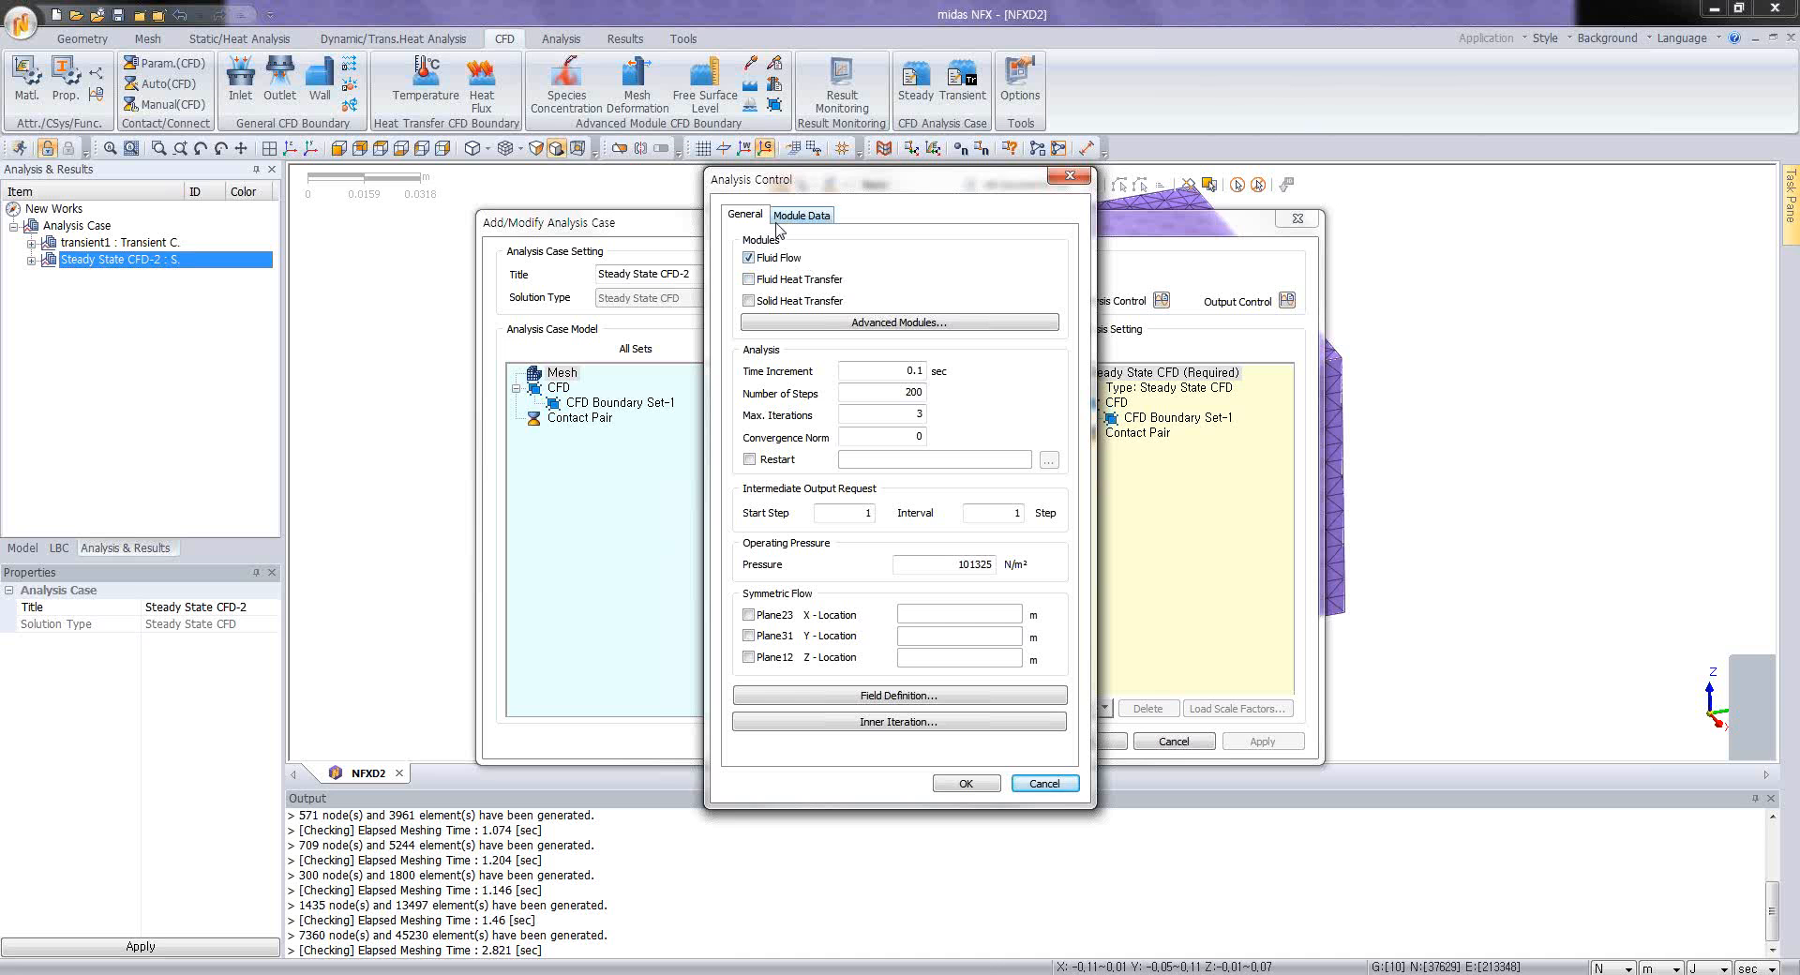
double_click(902, 371)
type("1")
double_click(895, 393)
type("1")
Step: Define the steady-state case's field turbulence with an eddy kinetic energy of 0.06 and an eddy length scale of 0.003192 m
left_click(891, 695)
double_click(918, 486)
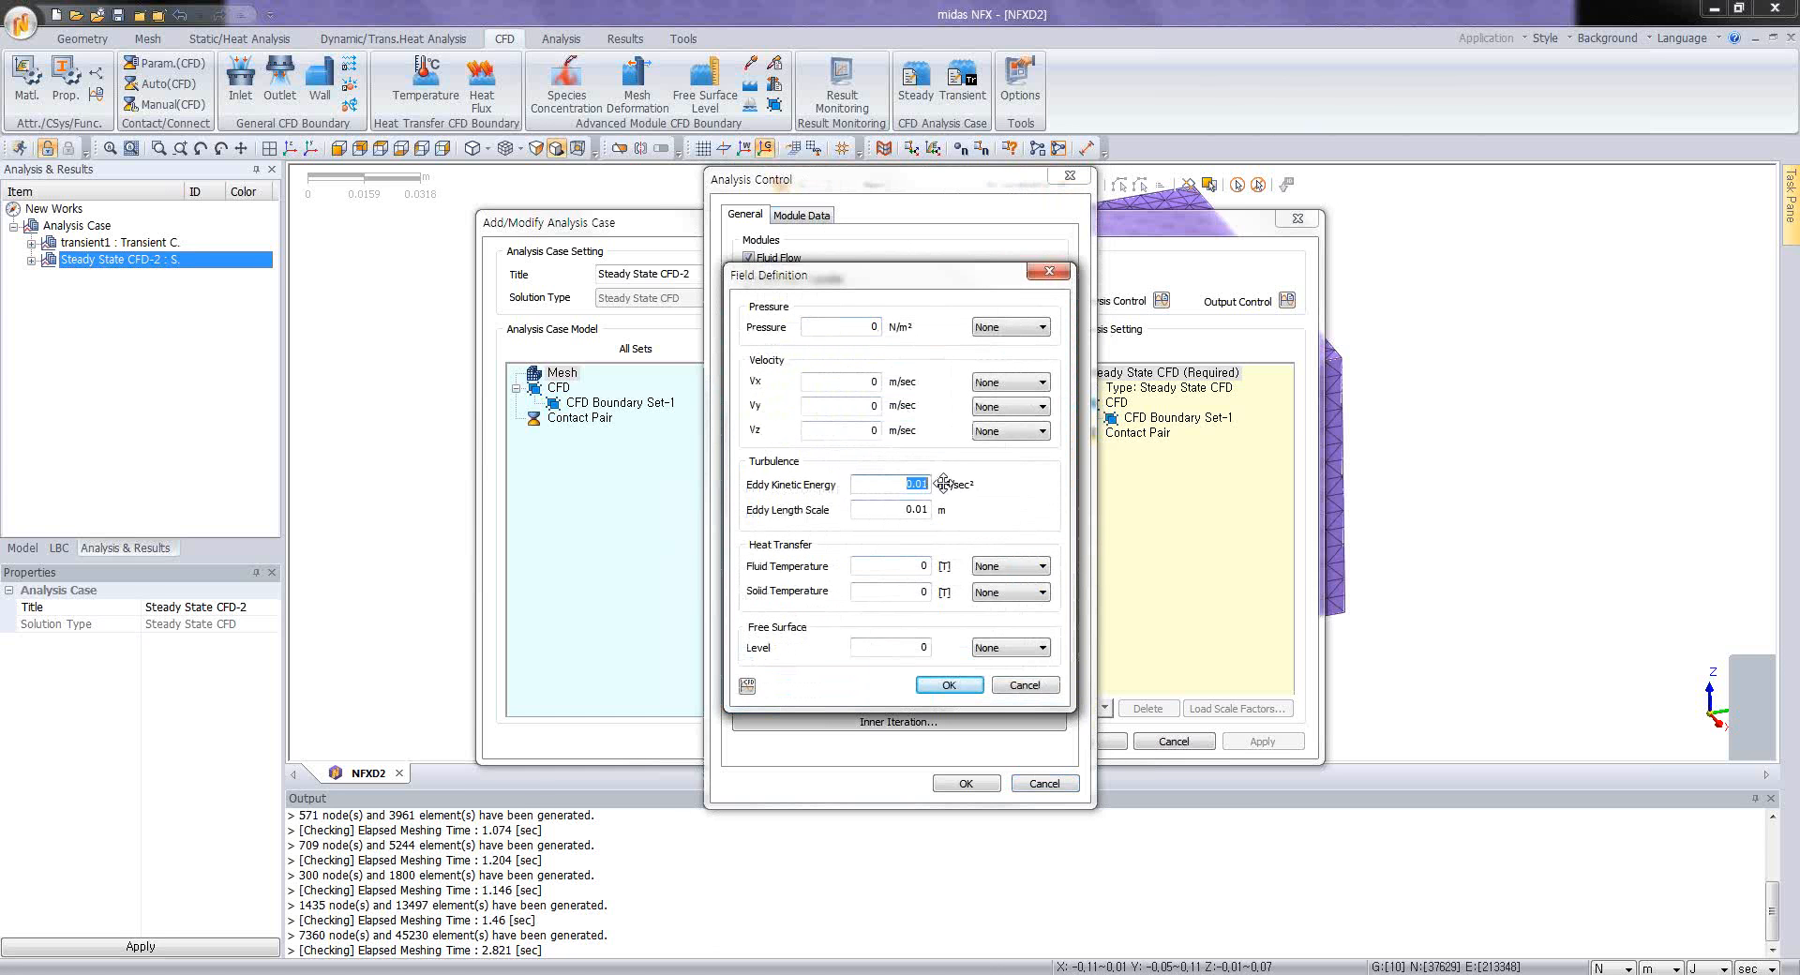
type("0.06")
key("Tab")
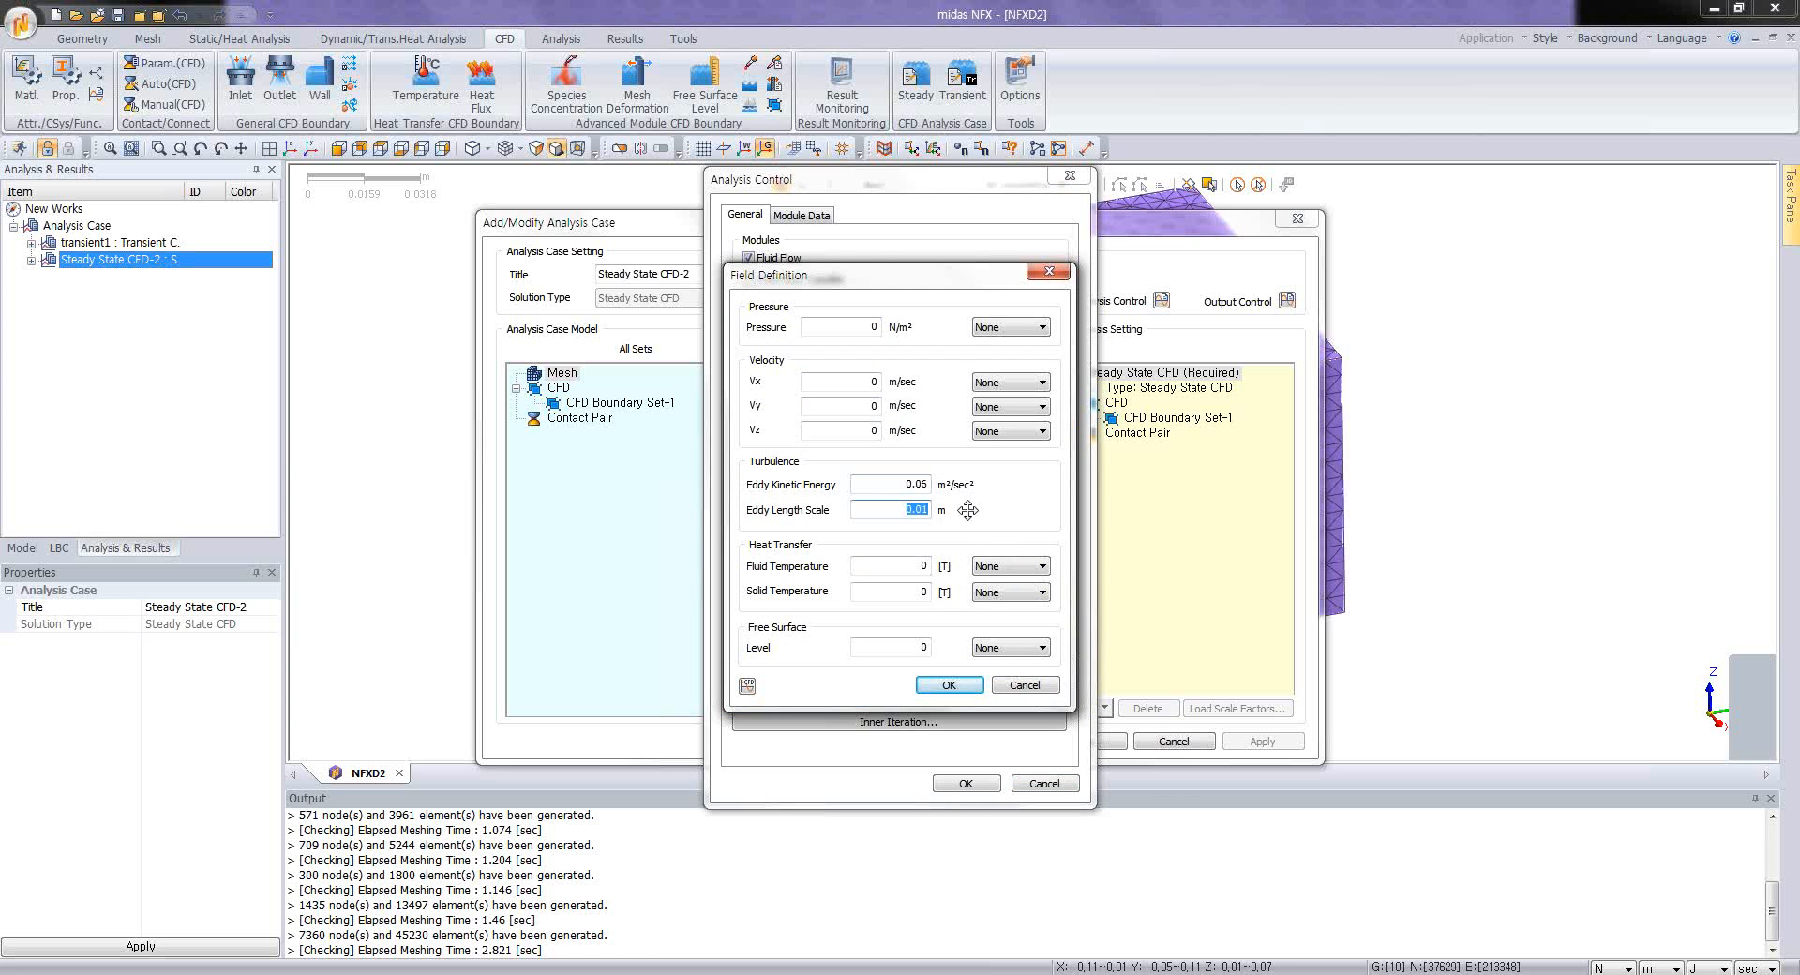
type("0.003192")
left_click(949, 686)
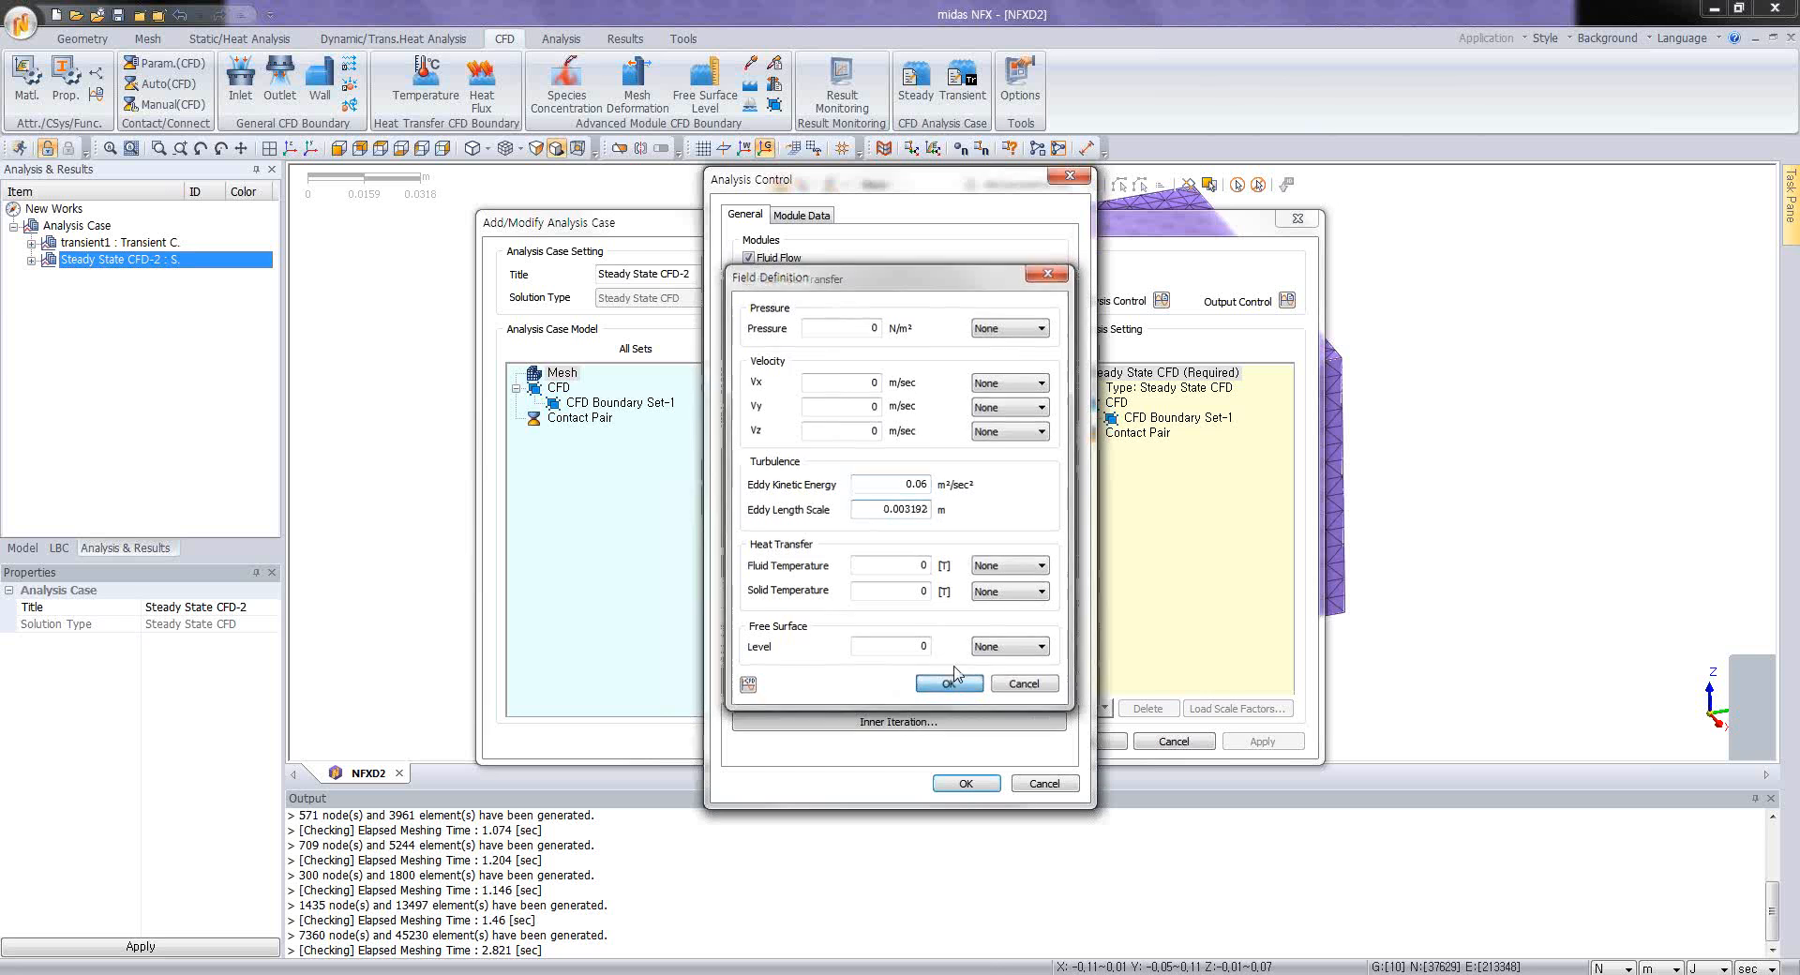
Step: Set the steady-state case's turbulence model to 2-Equation k-e and save the analysis case
left_click(805, 223)
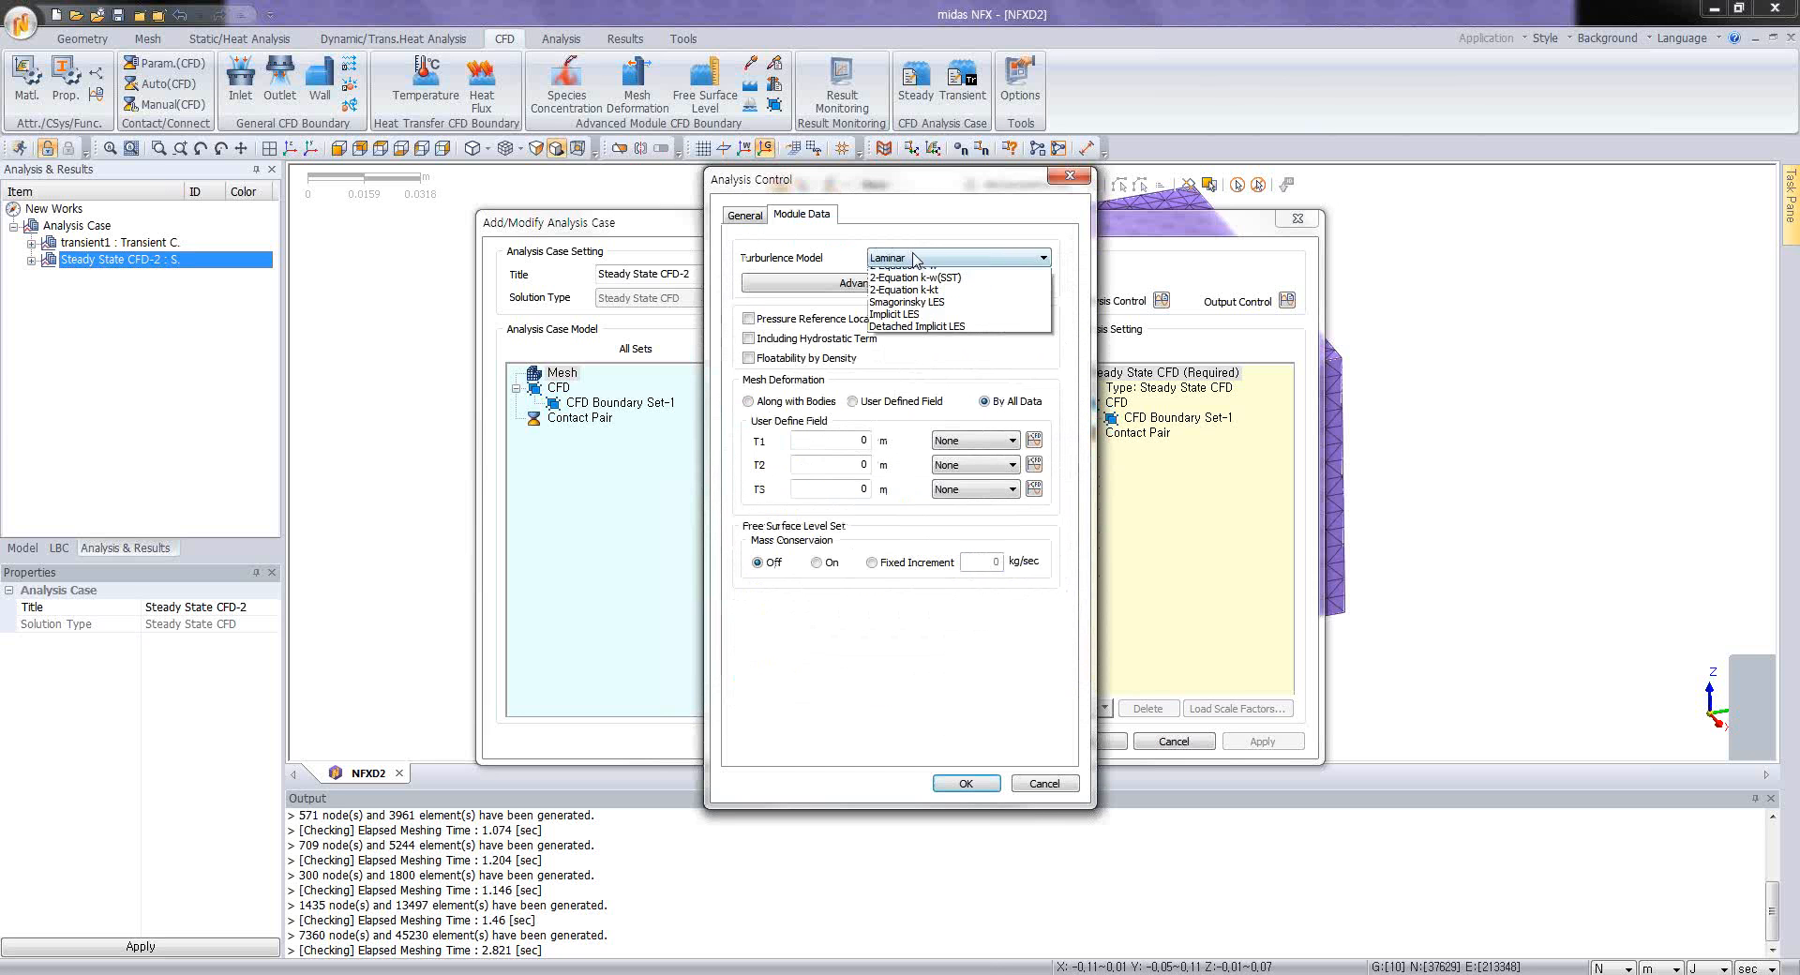
left_click(915, 257)
left_click(902, 336)
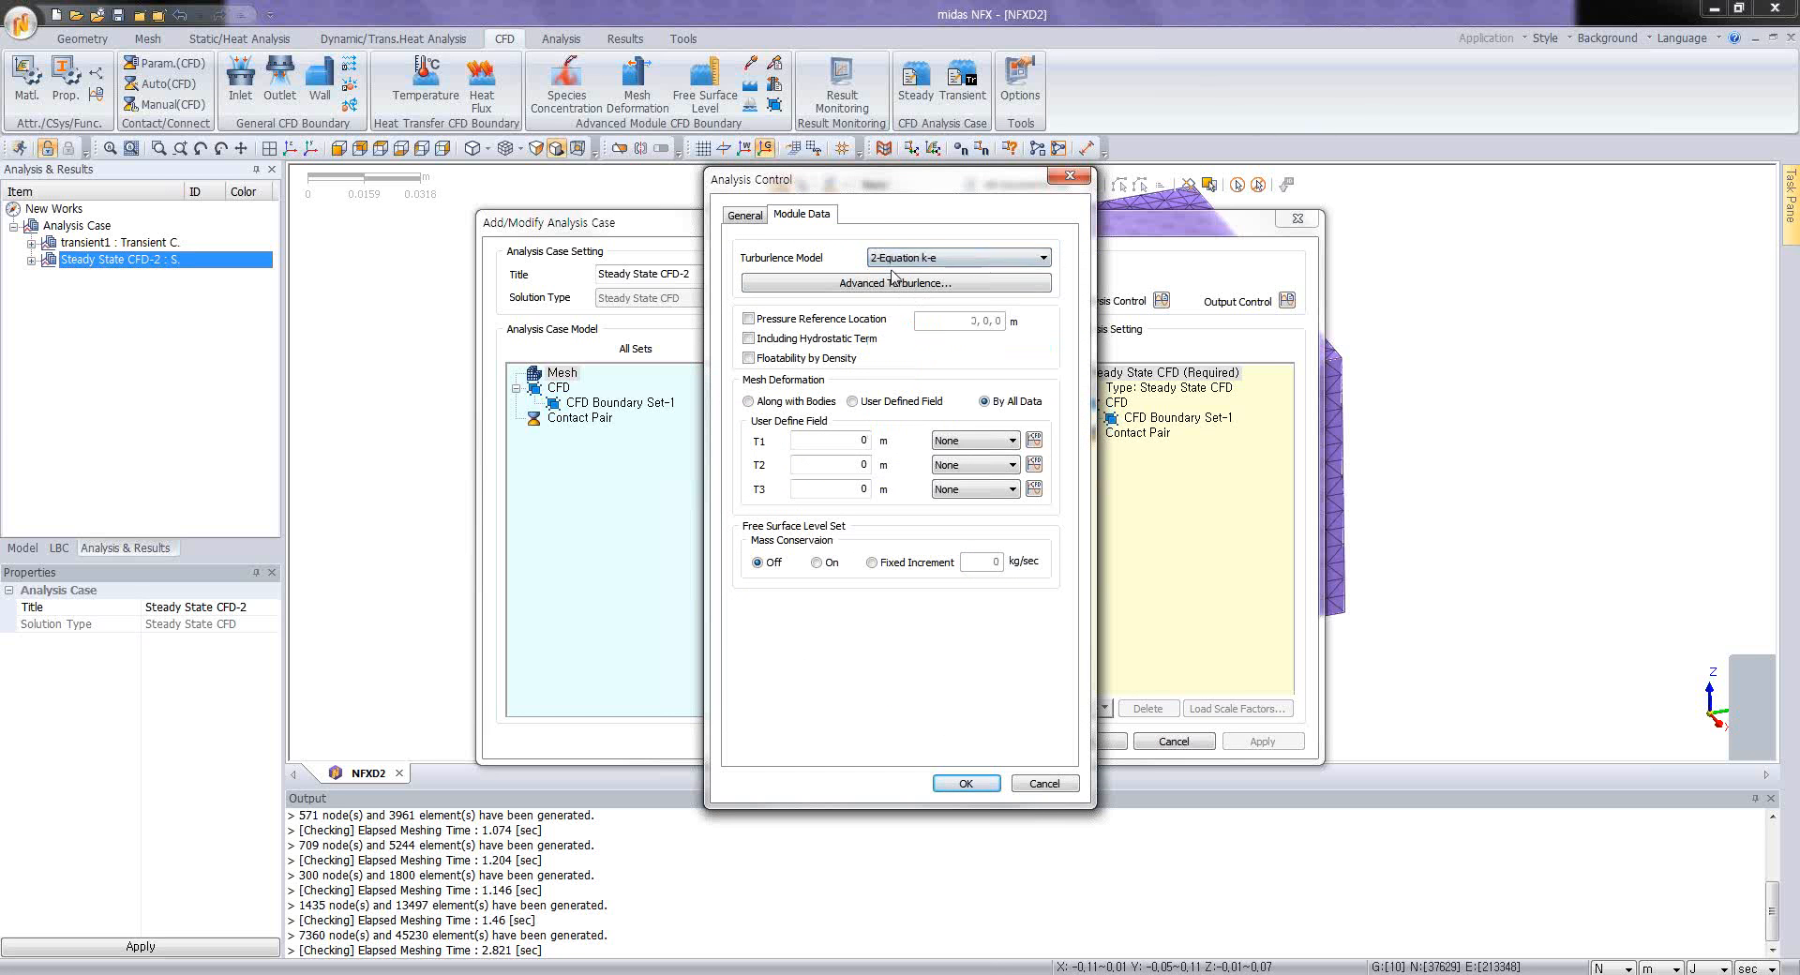
left_click(966, 783)
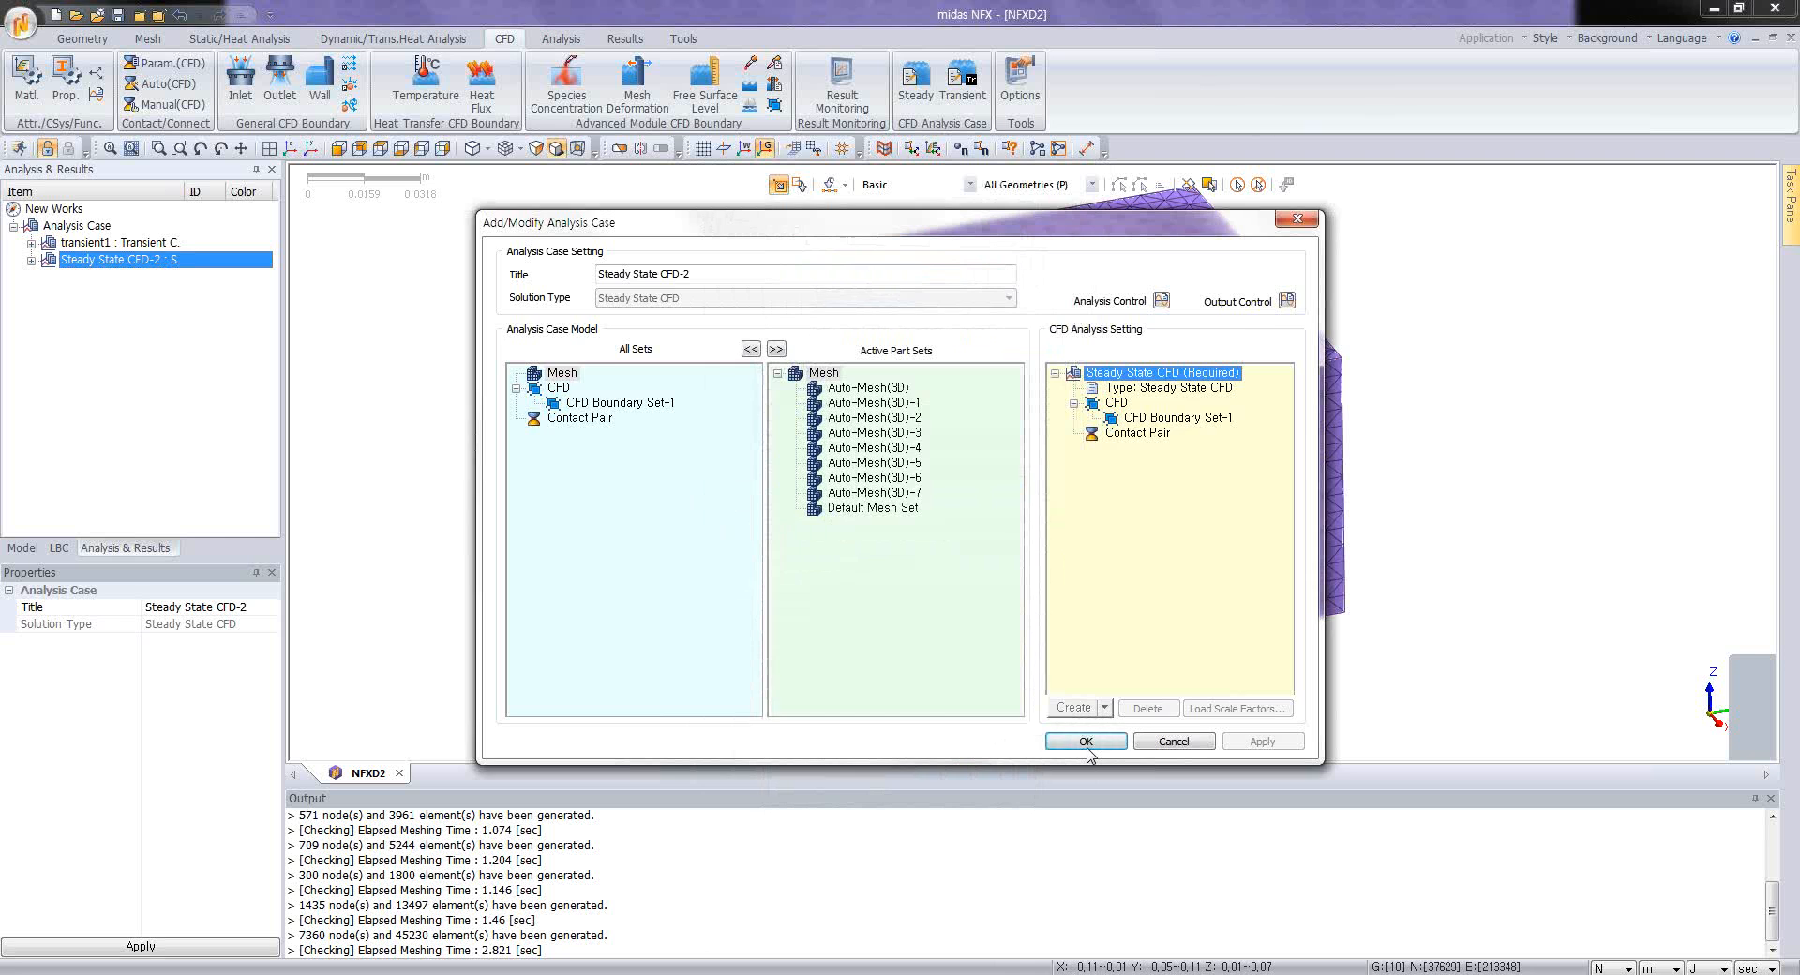
left_click(1085, 741)
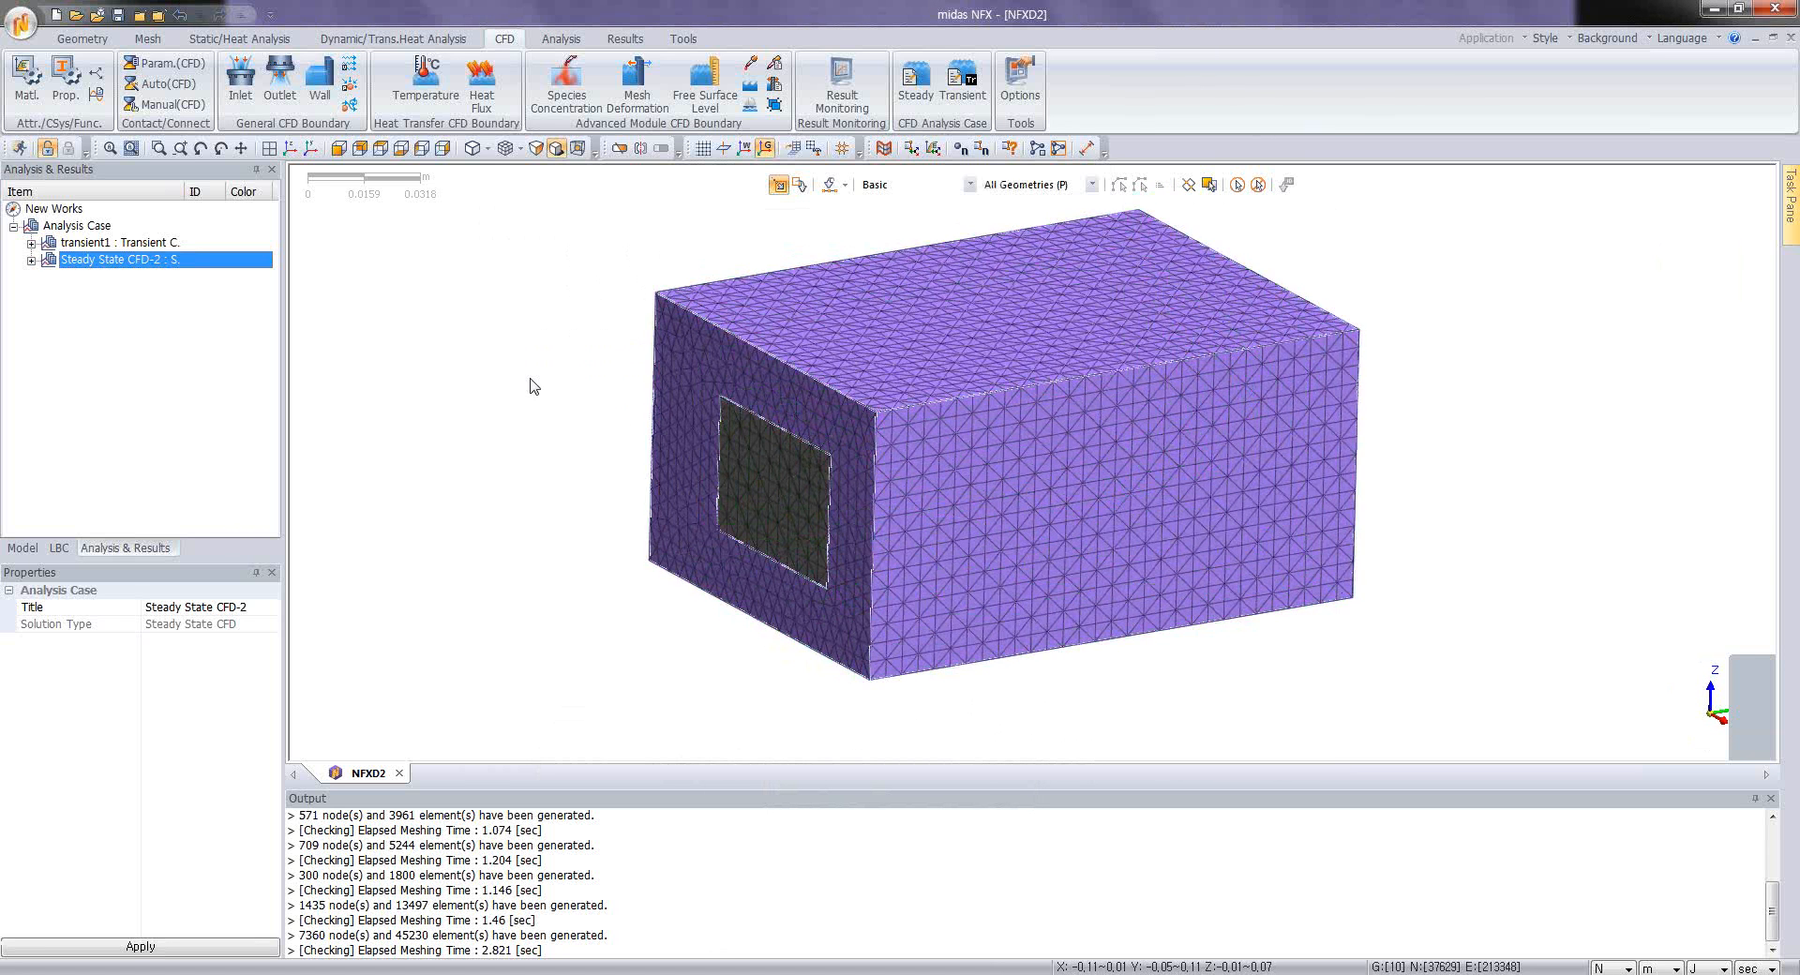
Step: Add result monitoring of Total Velocity at a node inside the square opening on the enclosure's end face
left_click(842, 85)
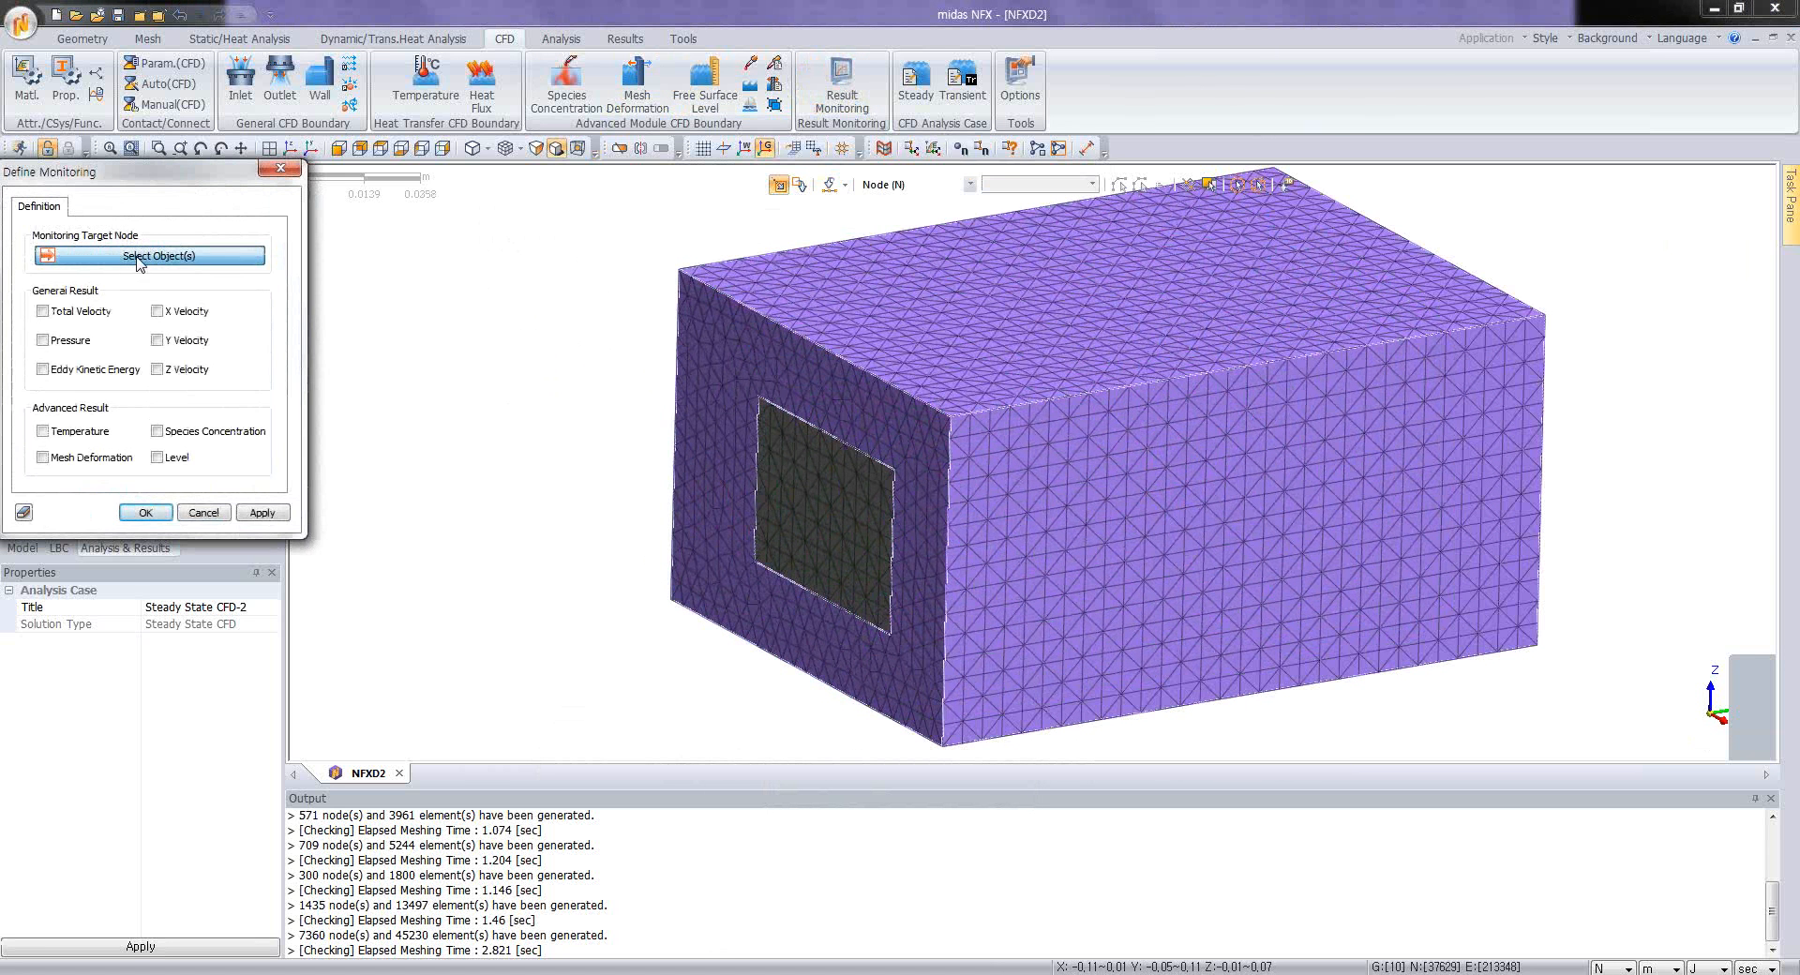
left_click(821, 523)
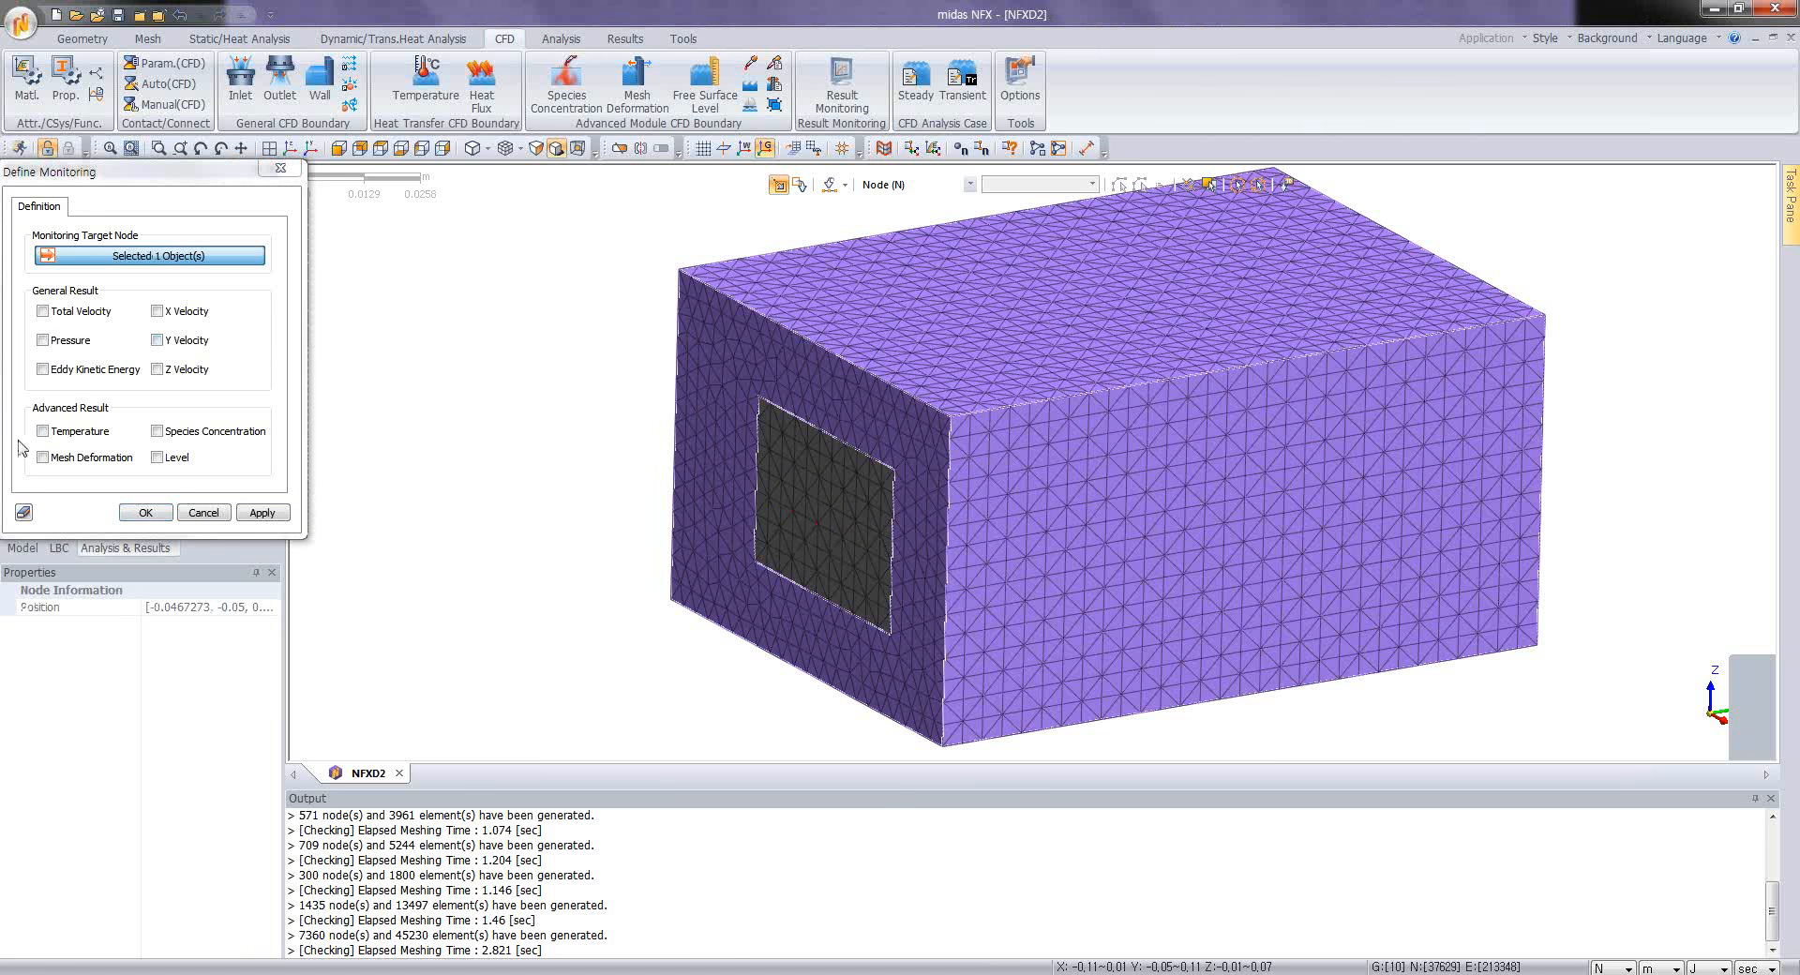
left_click(42, 311)
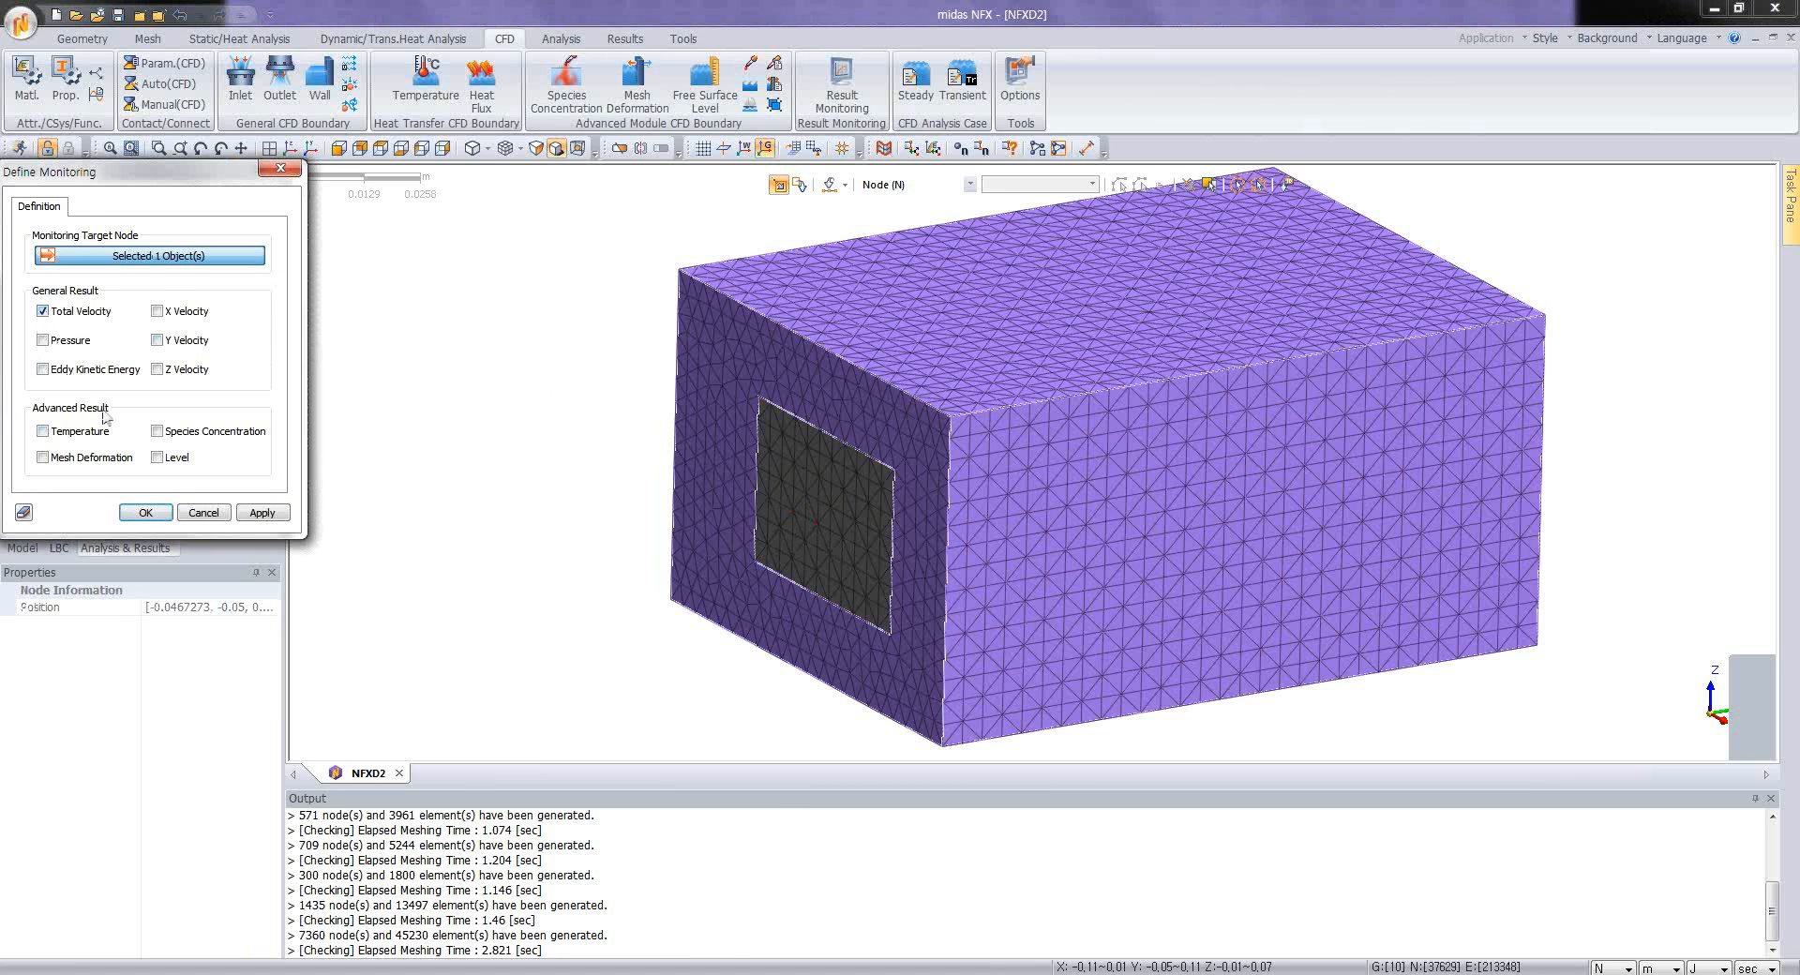
left_click(146, 513)
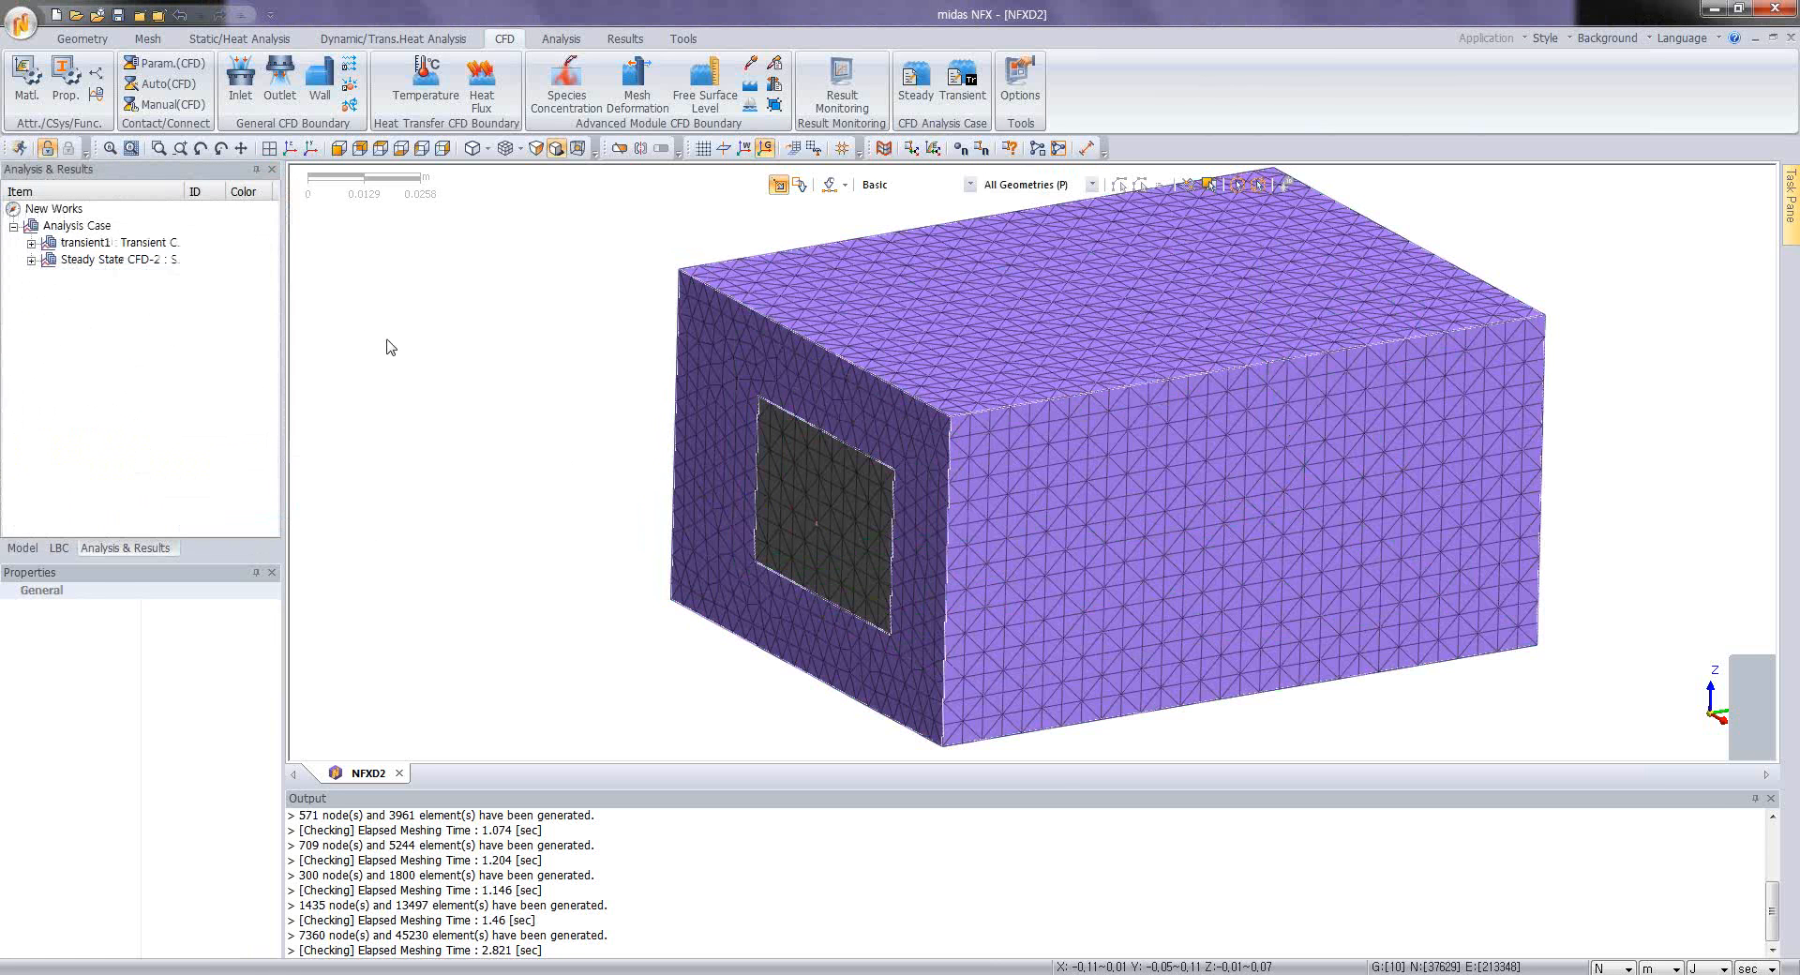
Step: Solve the Steady State CFD-2 analysis case, saving the model under the file name 5
right_click(120, 262)
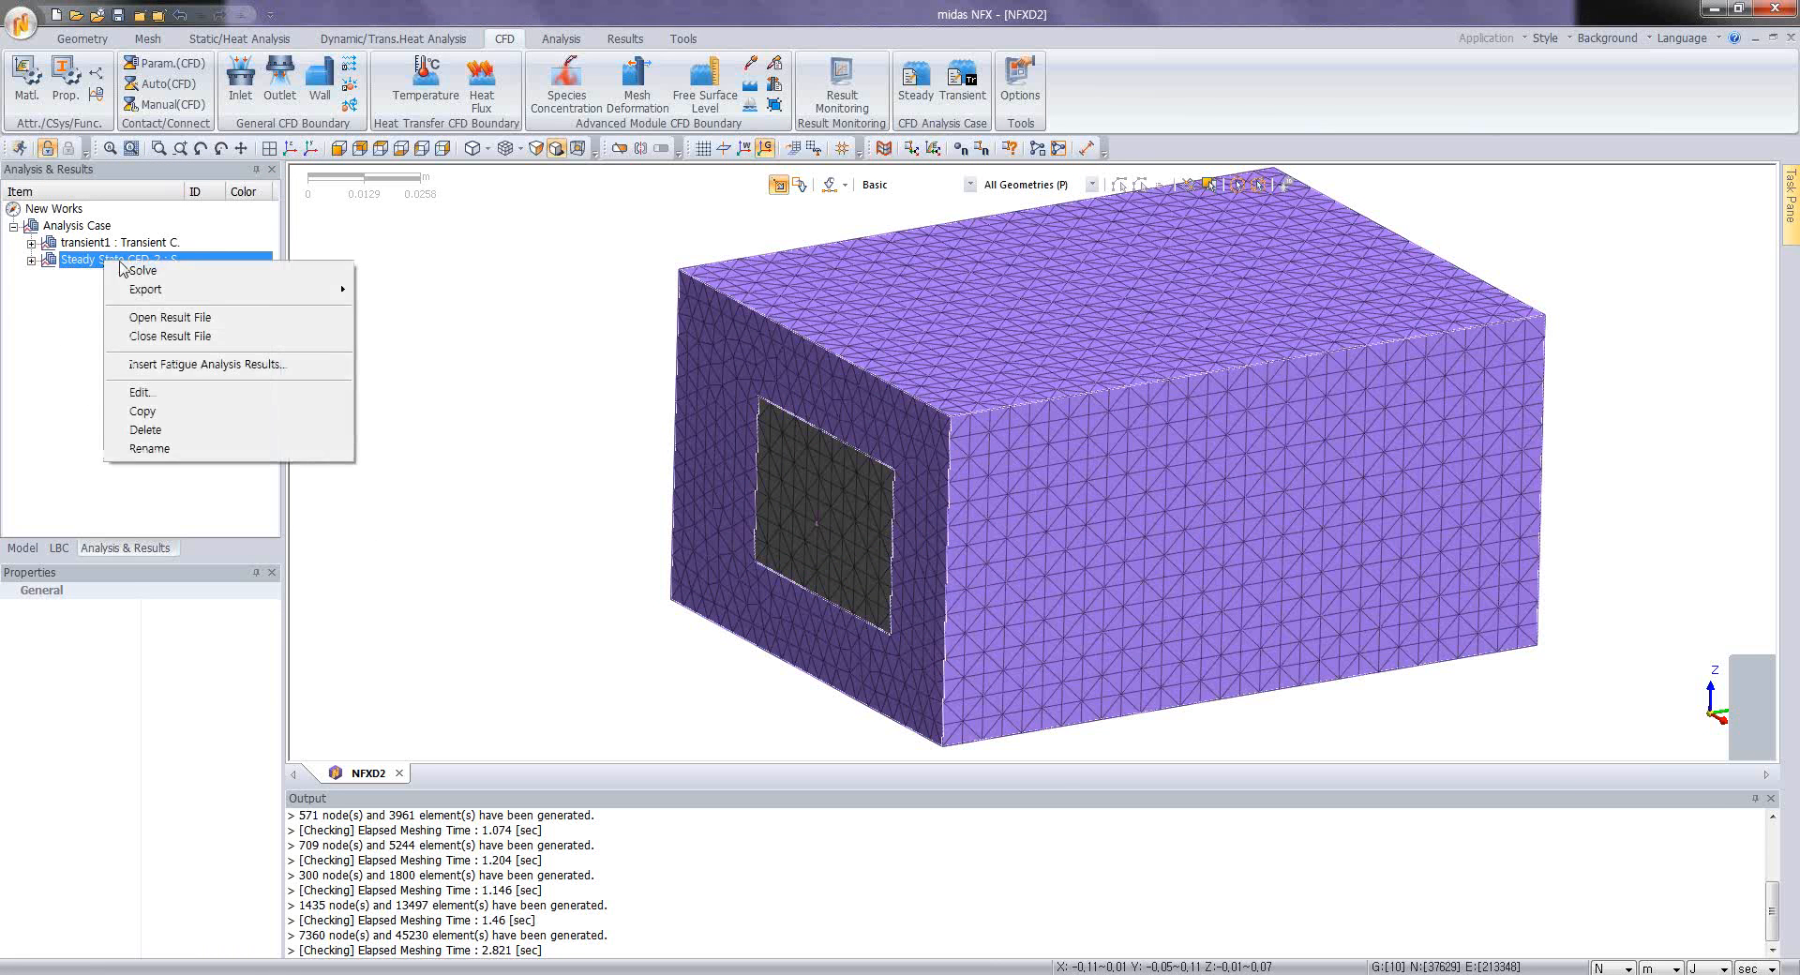
left_click(140, 270)
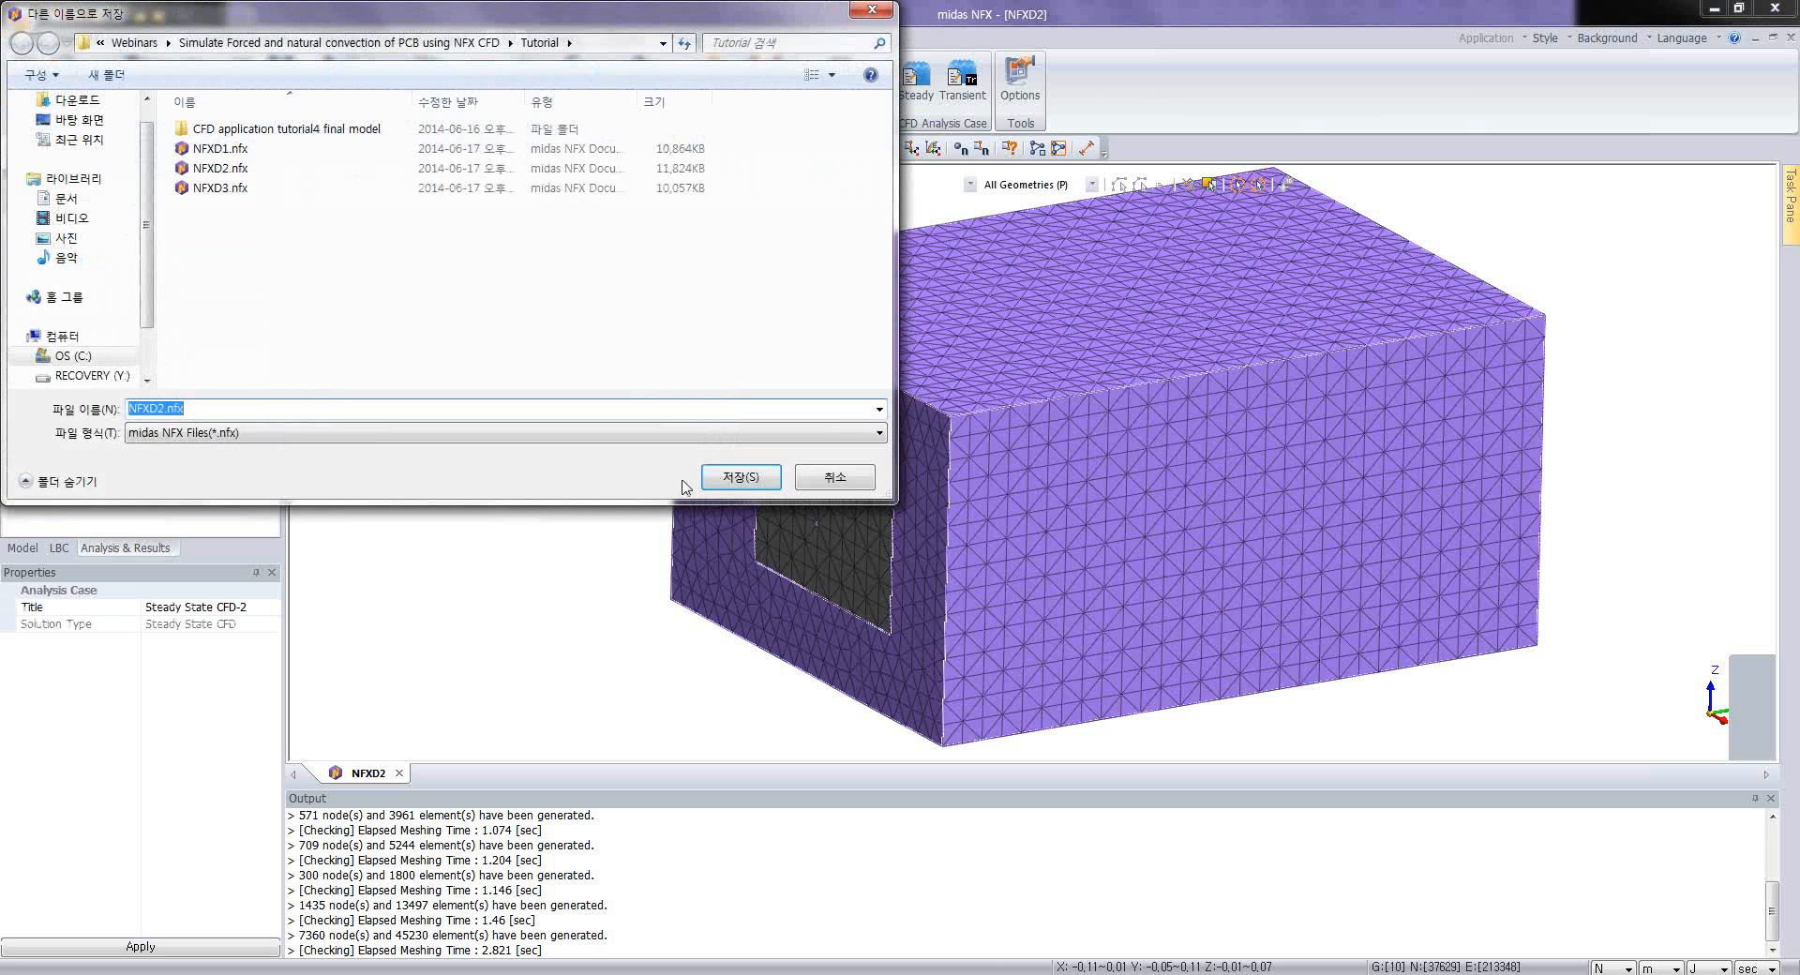
type("5")
left_click(739, 478)
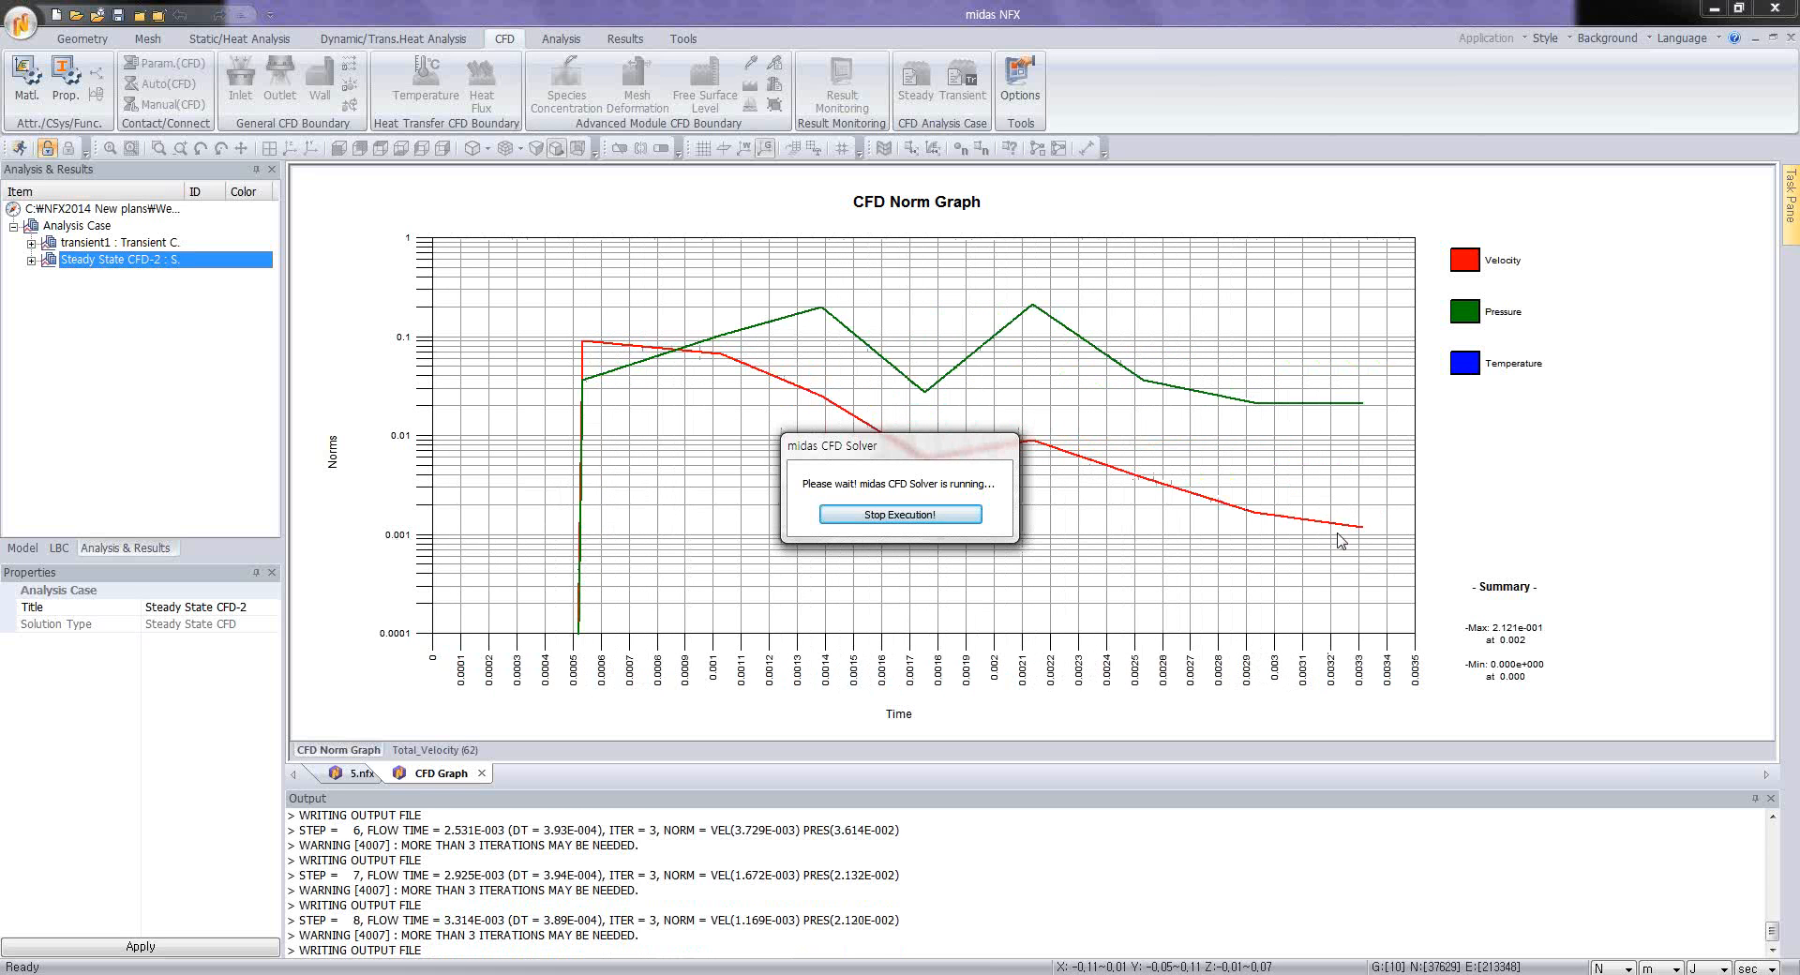
Step: Check the monitored Total Velocity graph and the CFD norm graph during the solve, and stop the solver
left_click(427, 750)
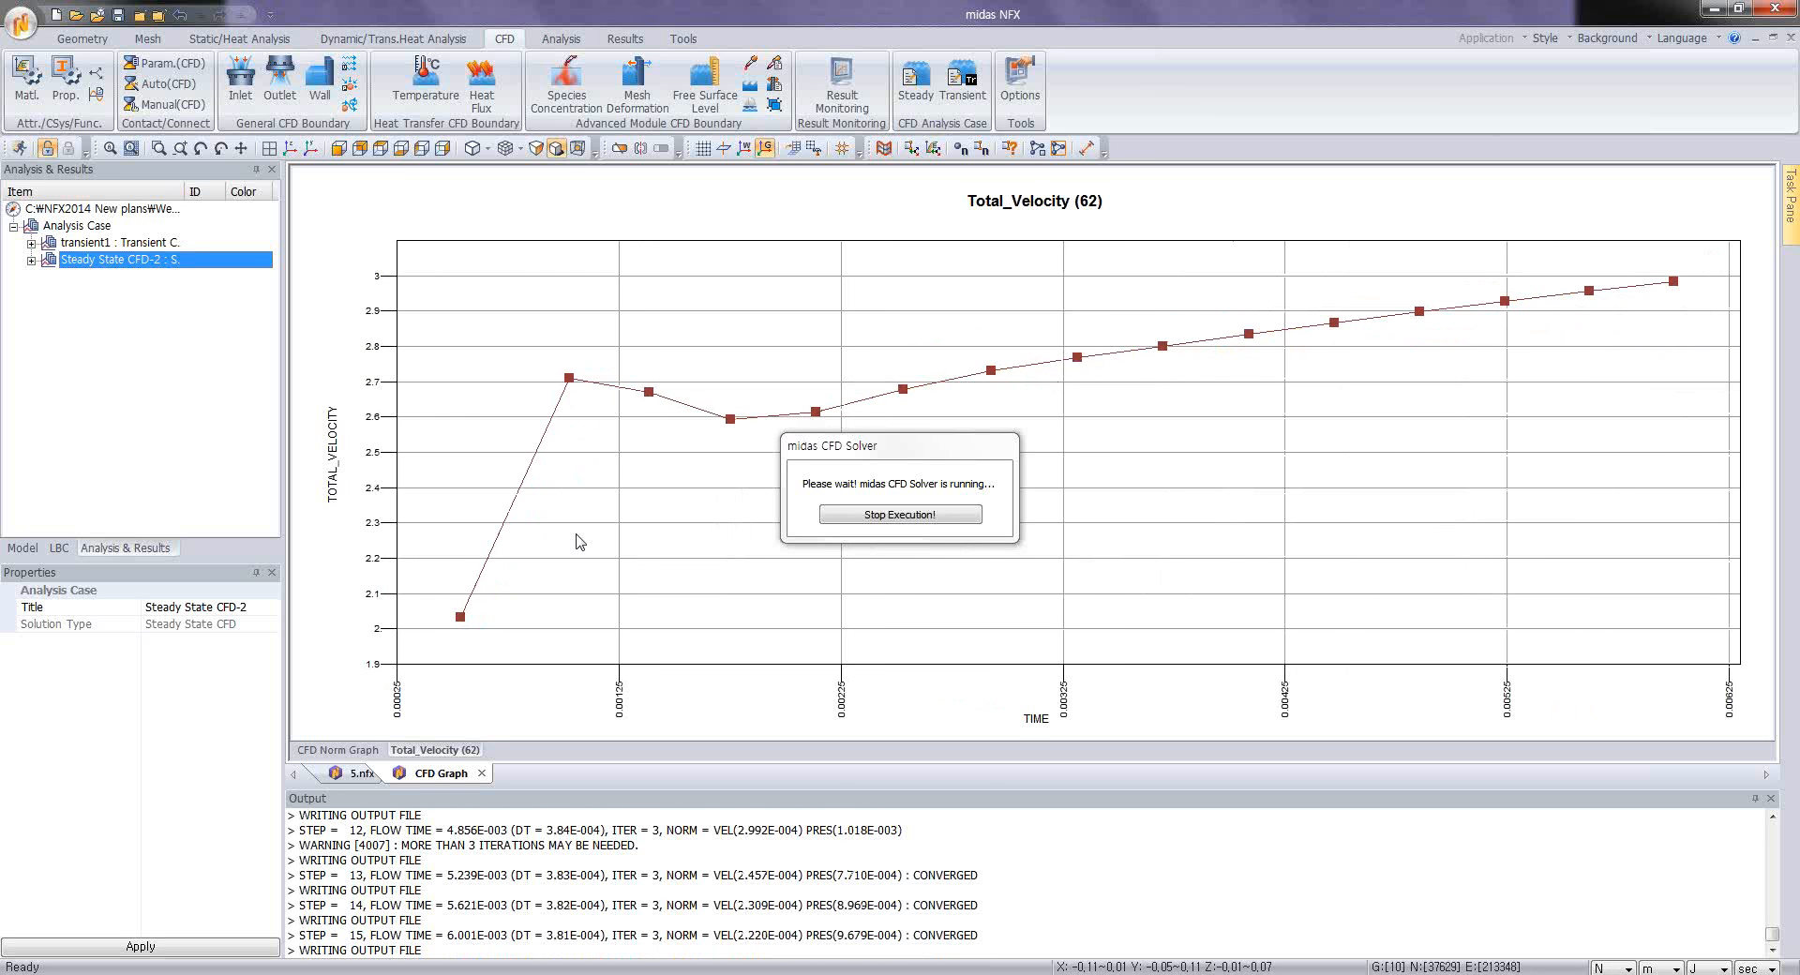
left_click(343, 752)
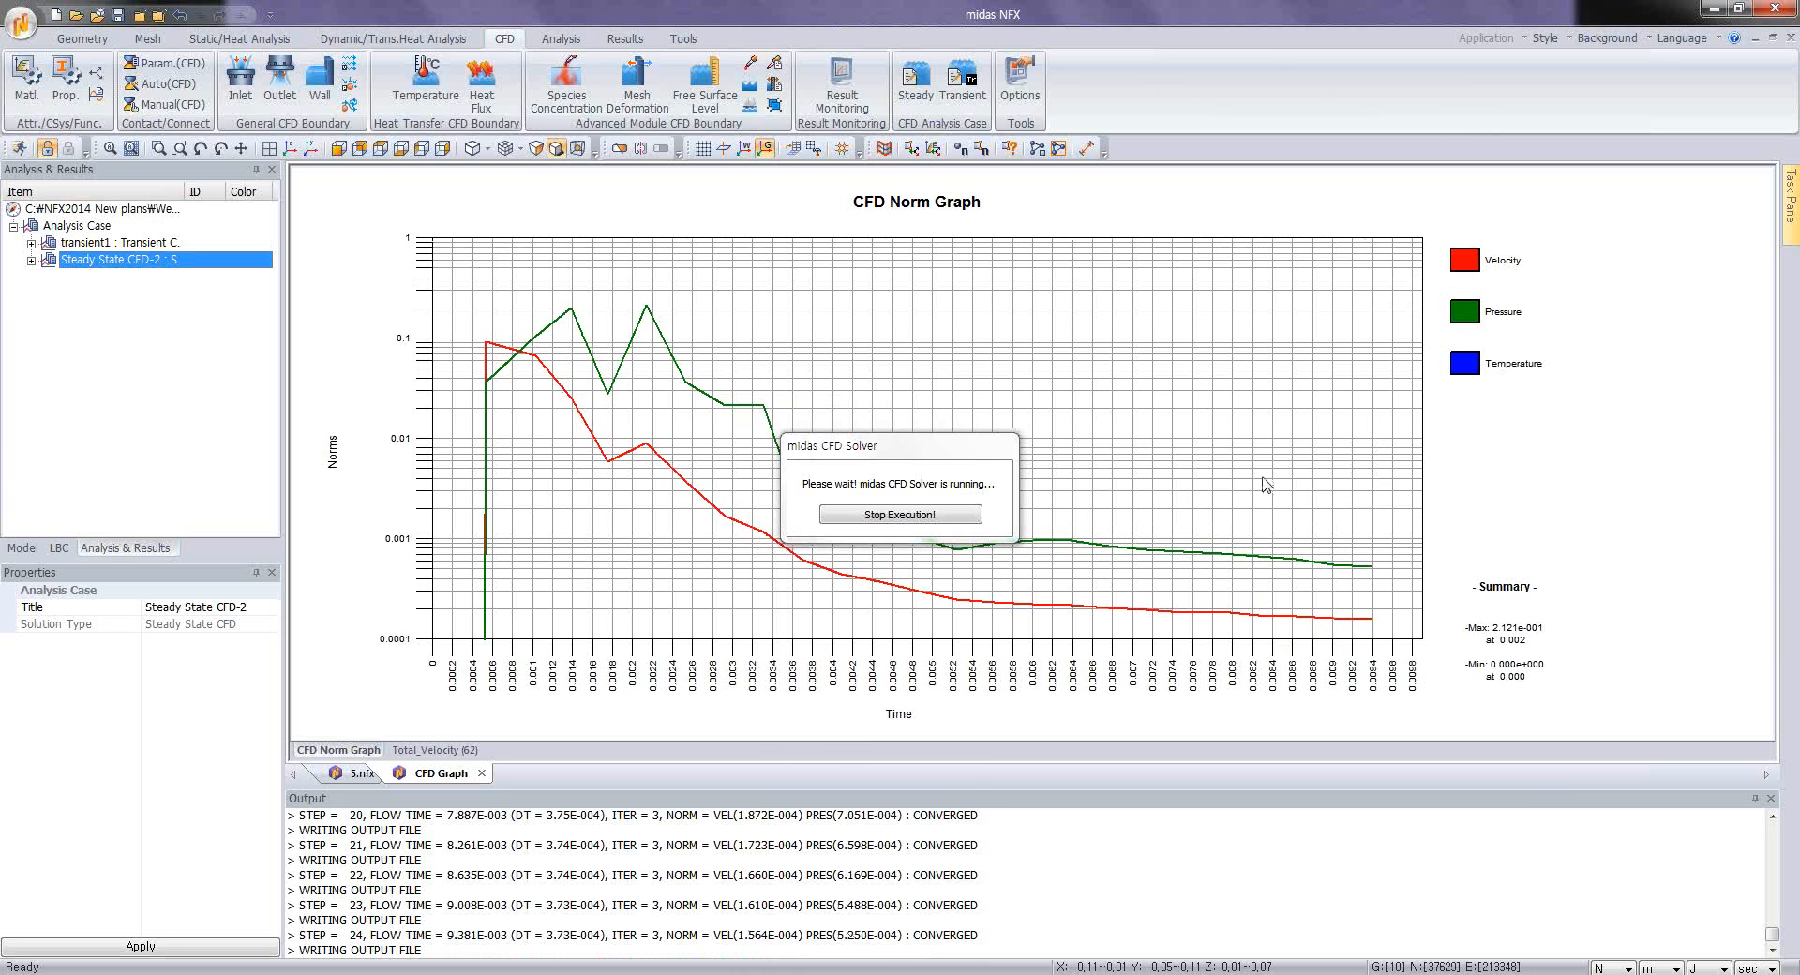
left_click(424, 753)
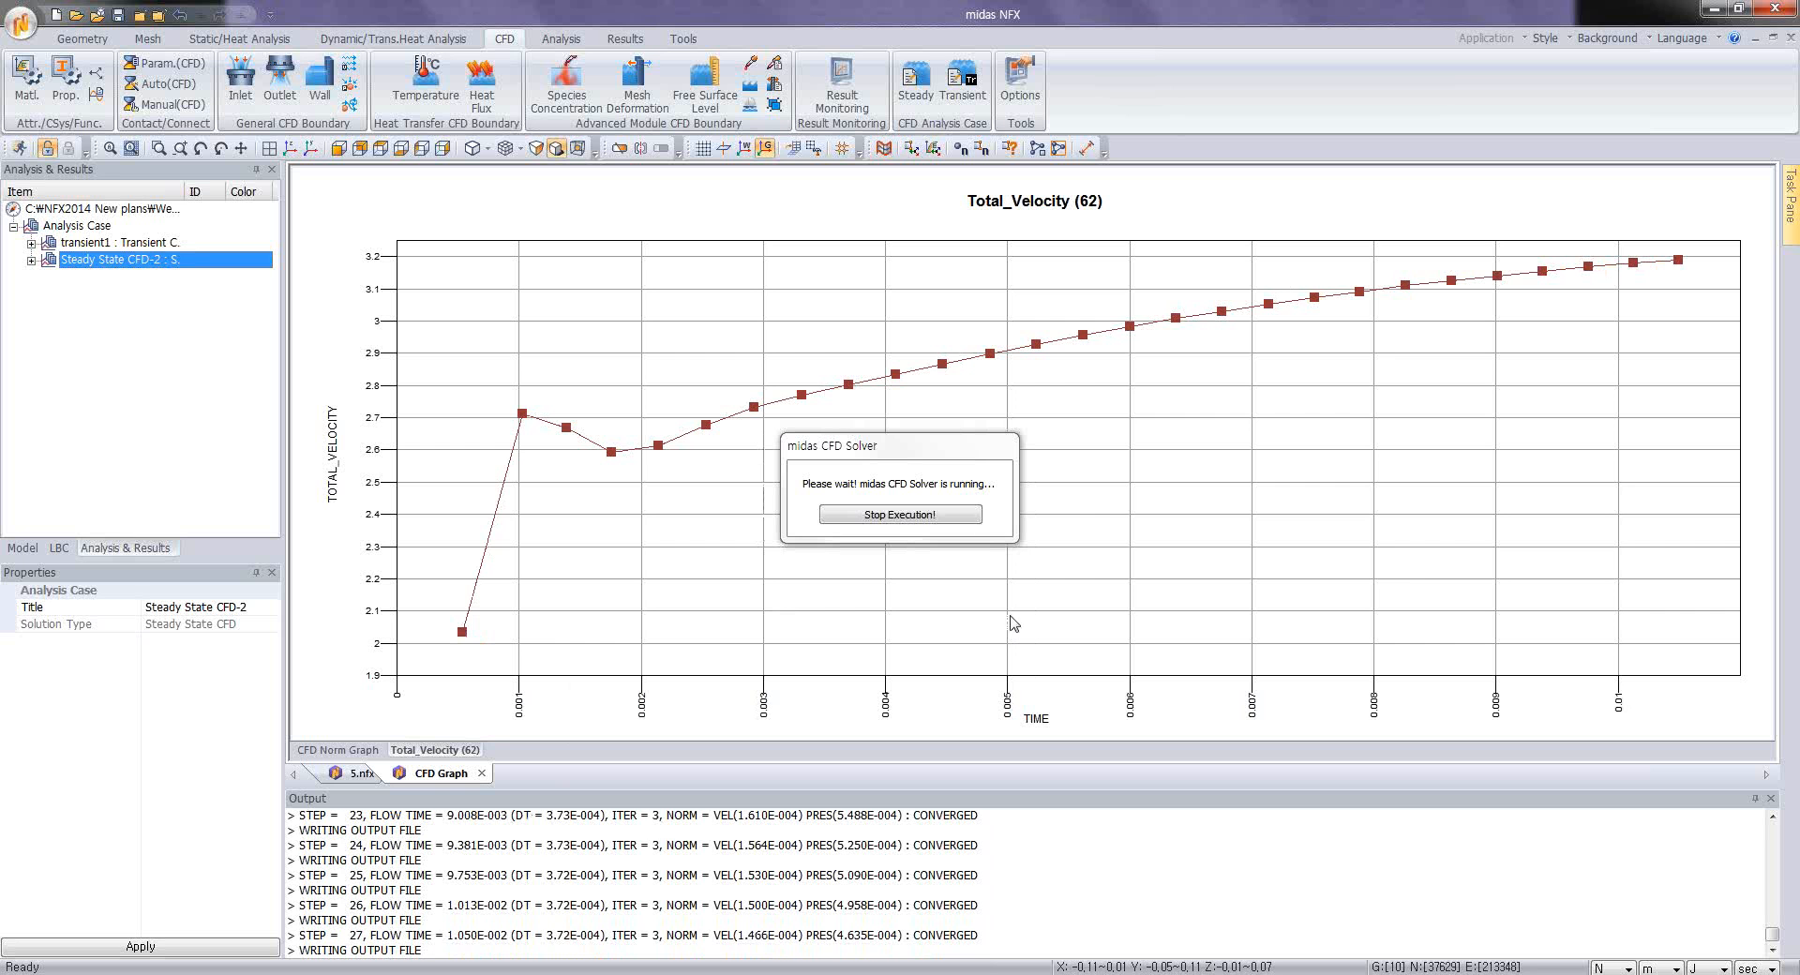
left_click(897, 518)
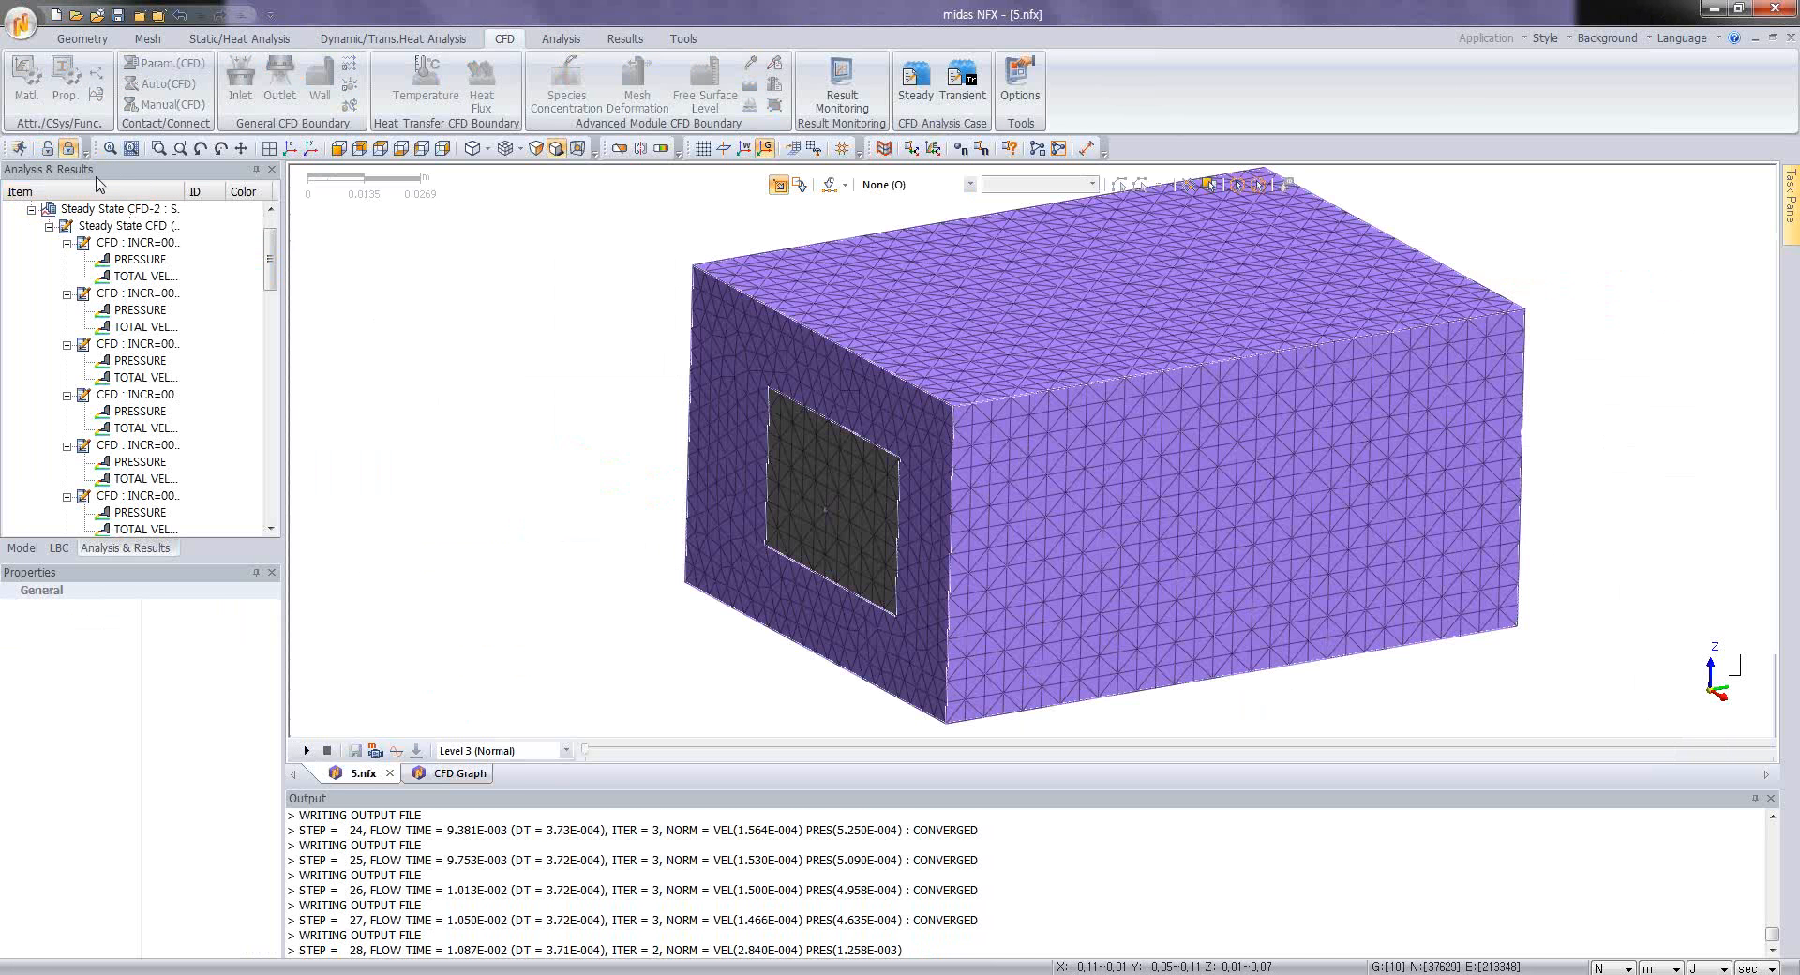
Step: Display the steady-state total velocity contour and advance the result to increment 9
double_click(142, 276)
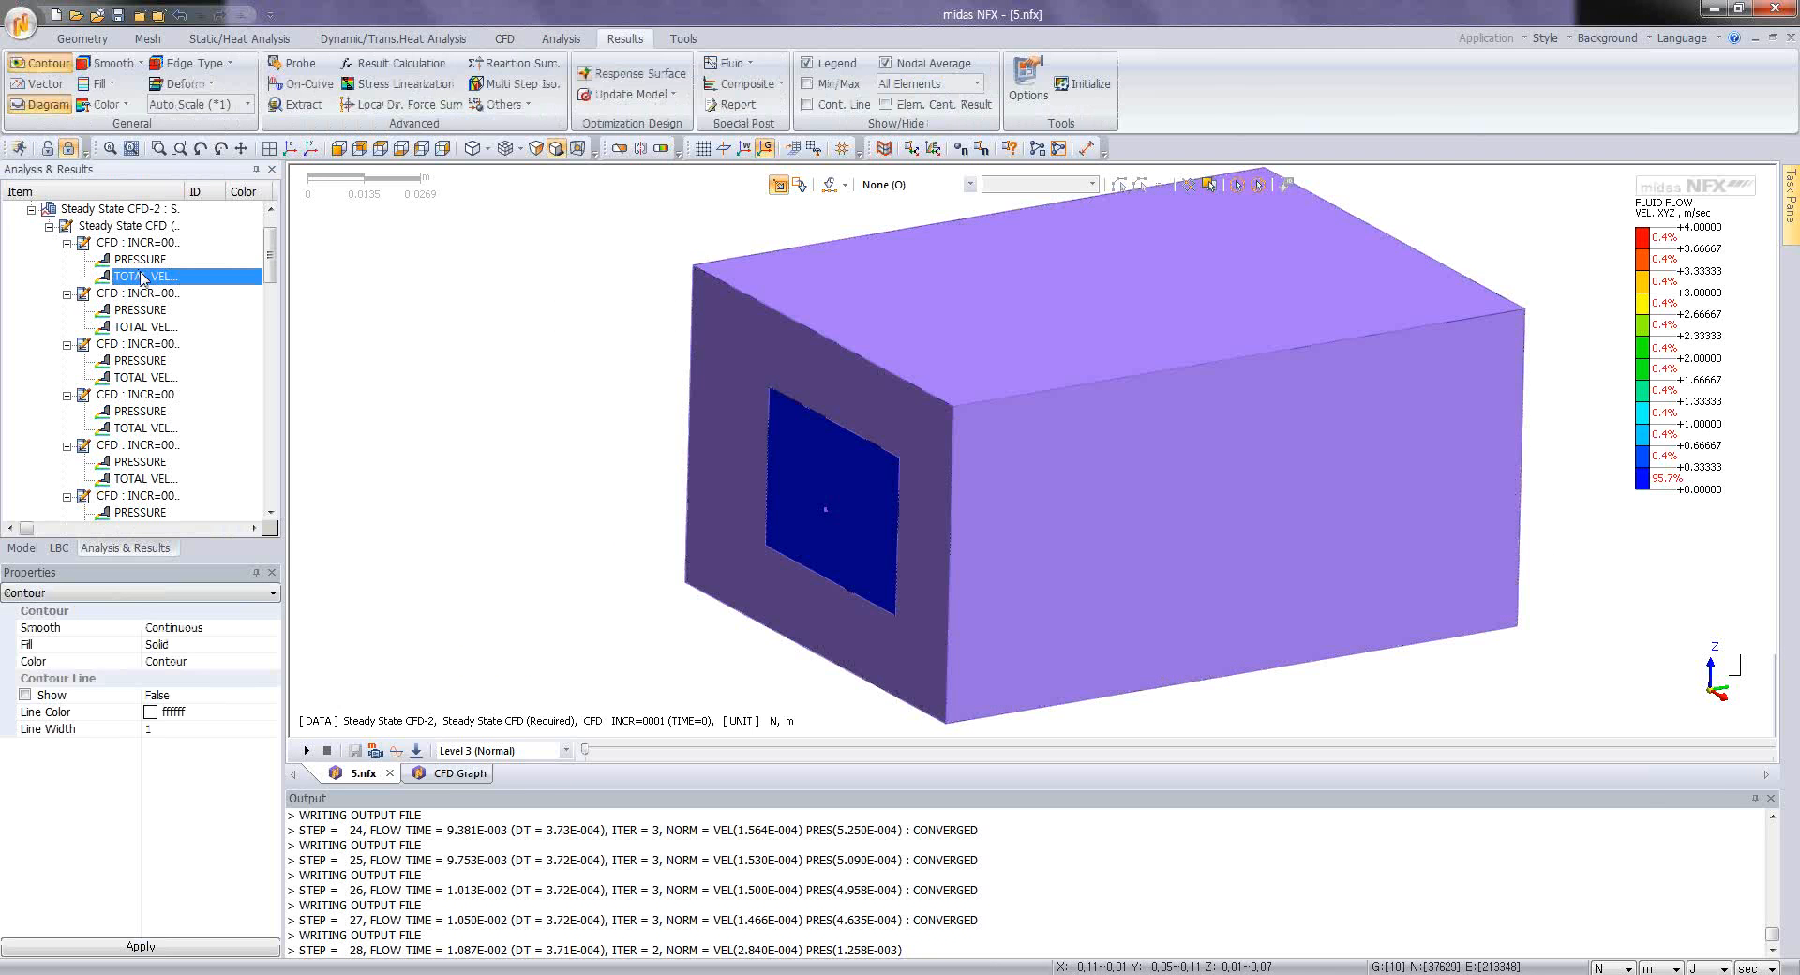
left_click_drag(587, 750, 930, 732)
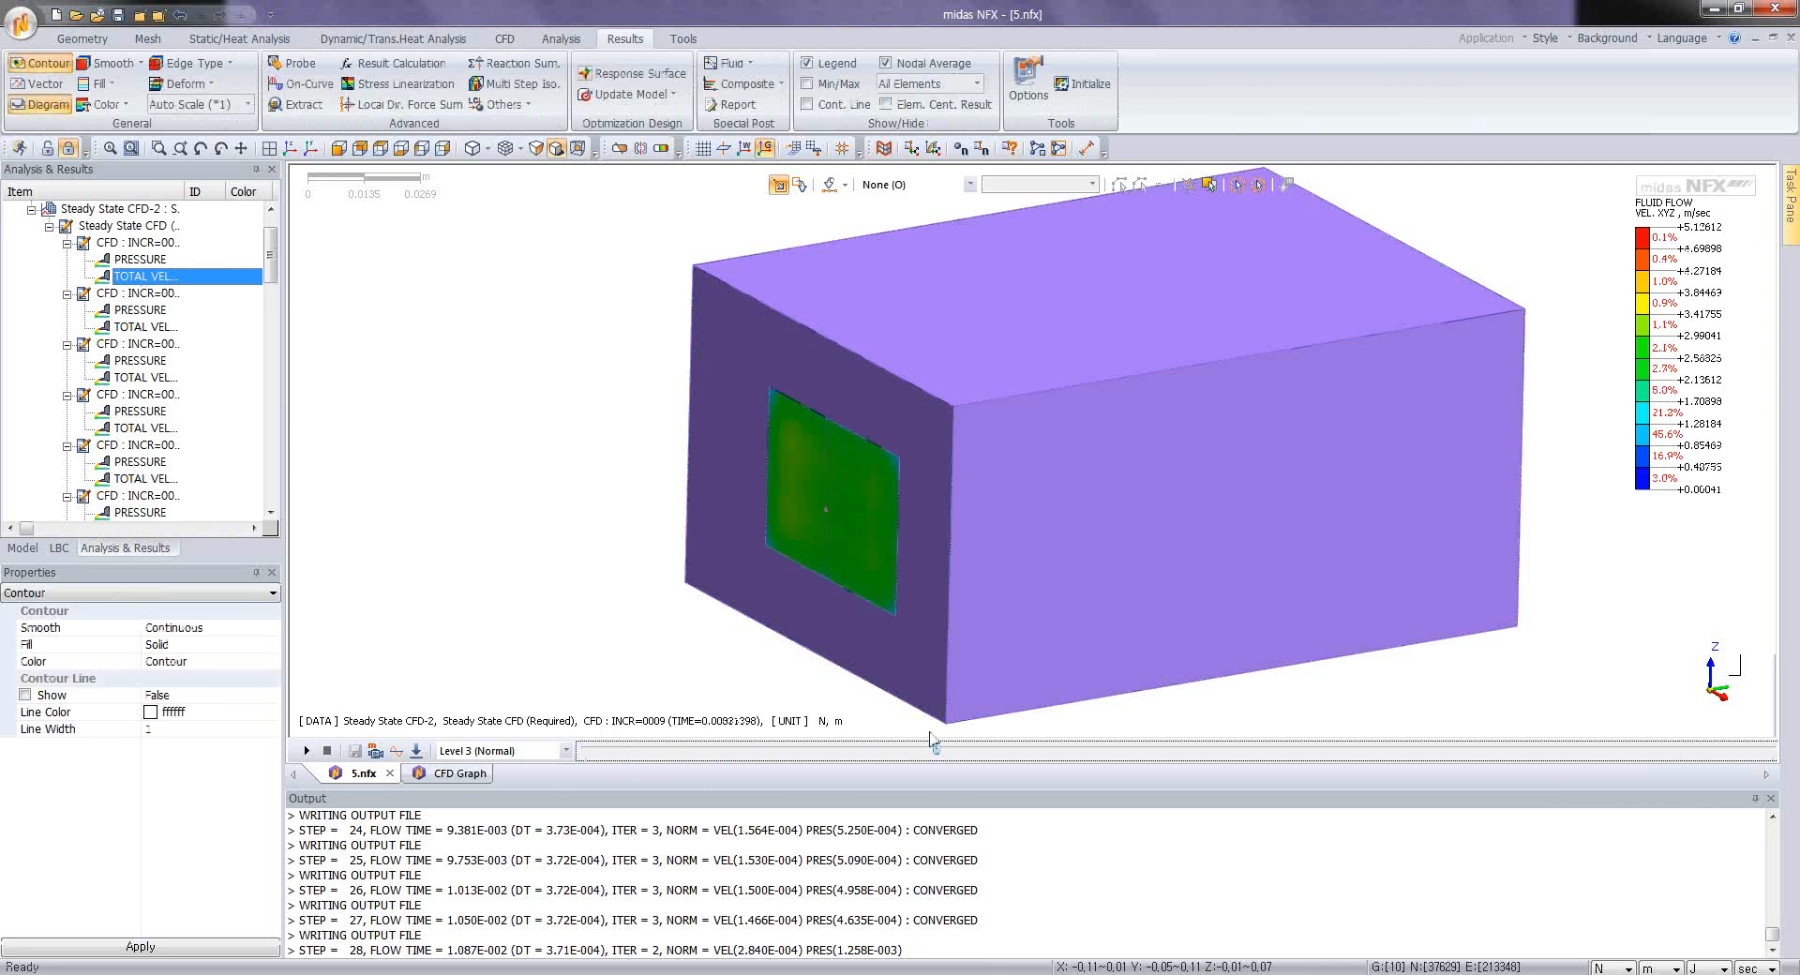
Step: Add a Z-direction clipping plane at 0.03 m without mesh shape on the plane, and advance the velocity result to increment 22
left_click(619, 148)
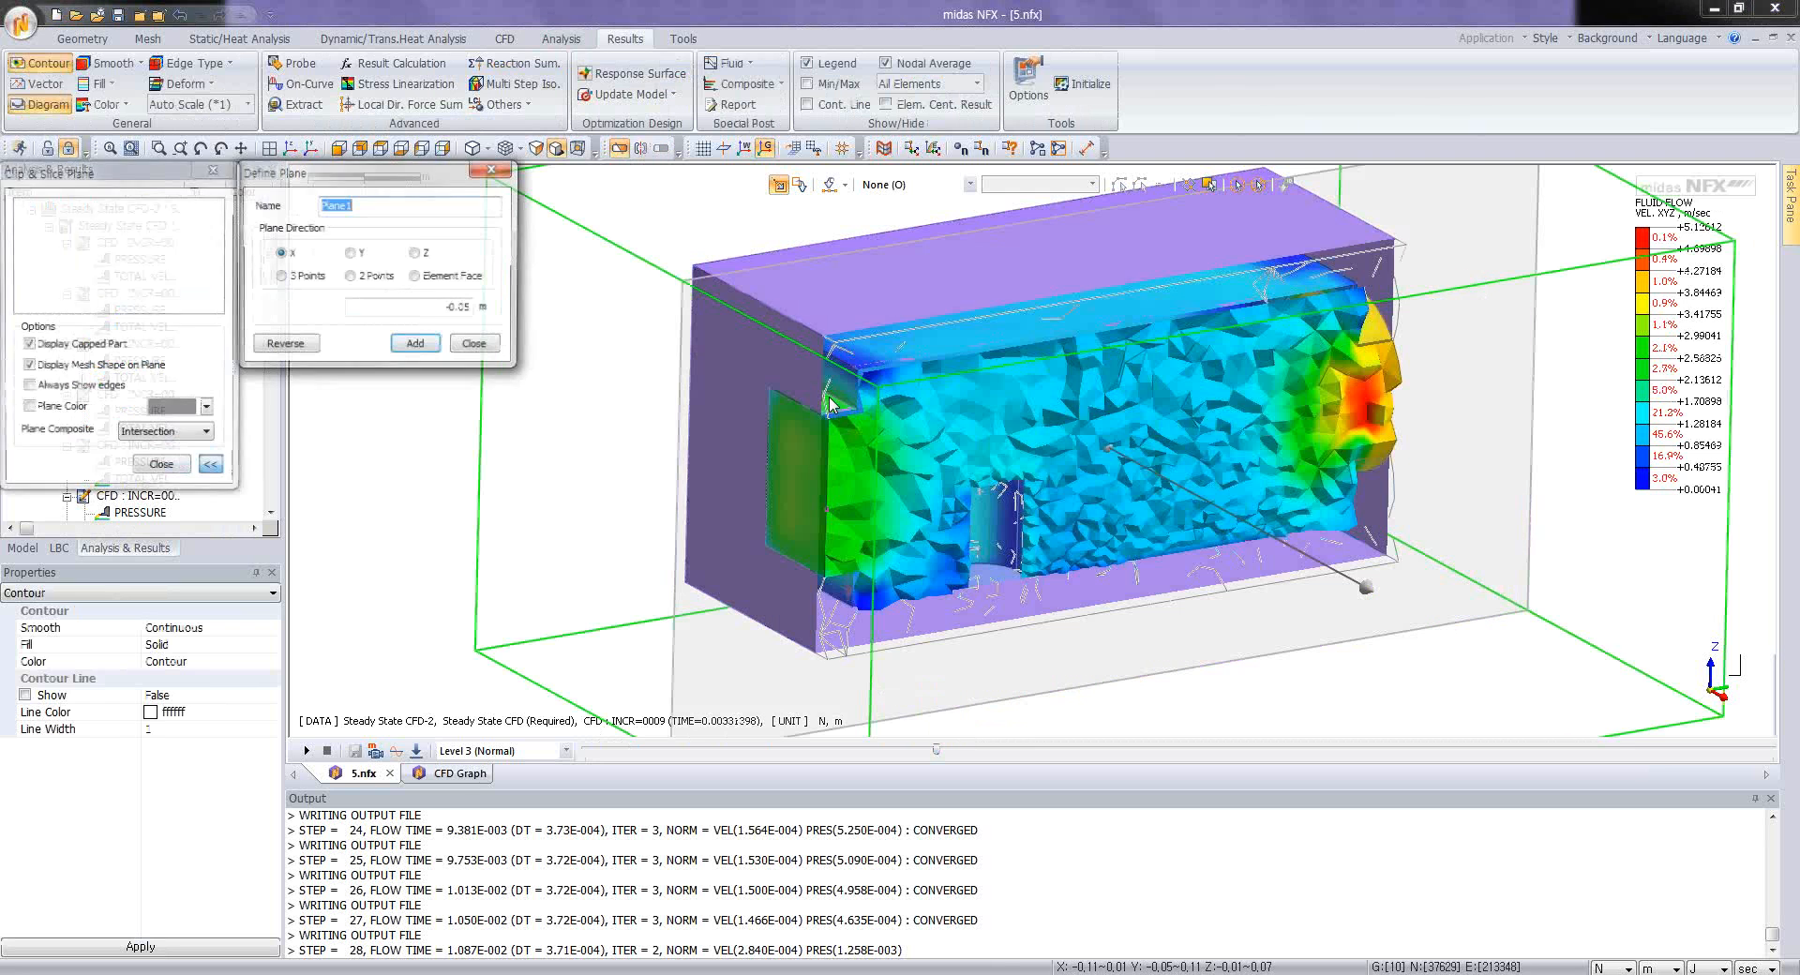
left_click(349, 255)
left_click(28, 366)
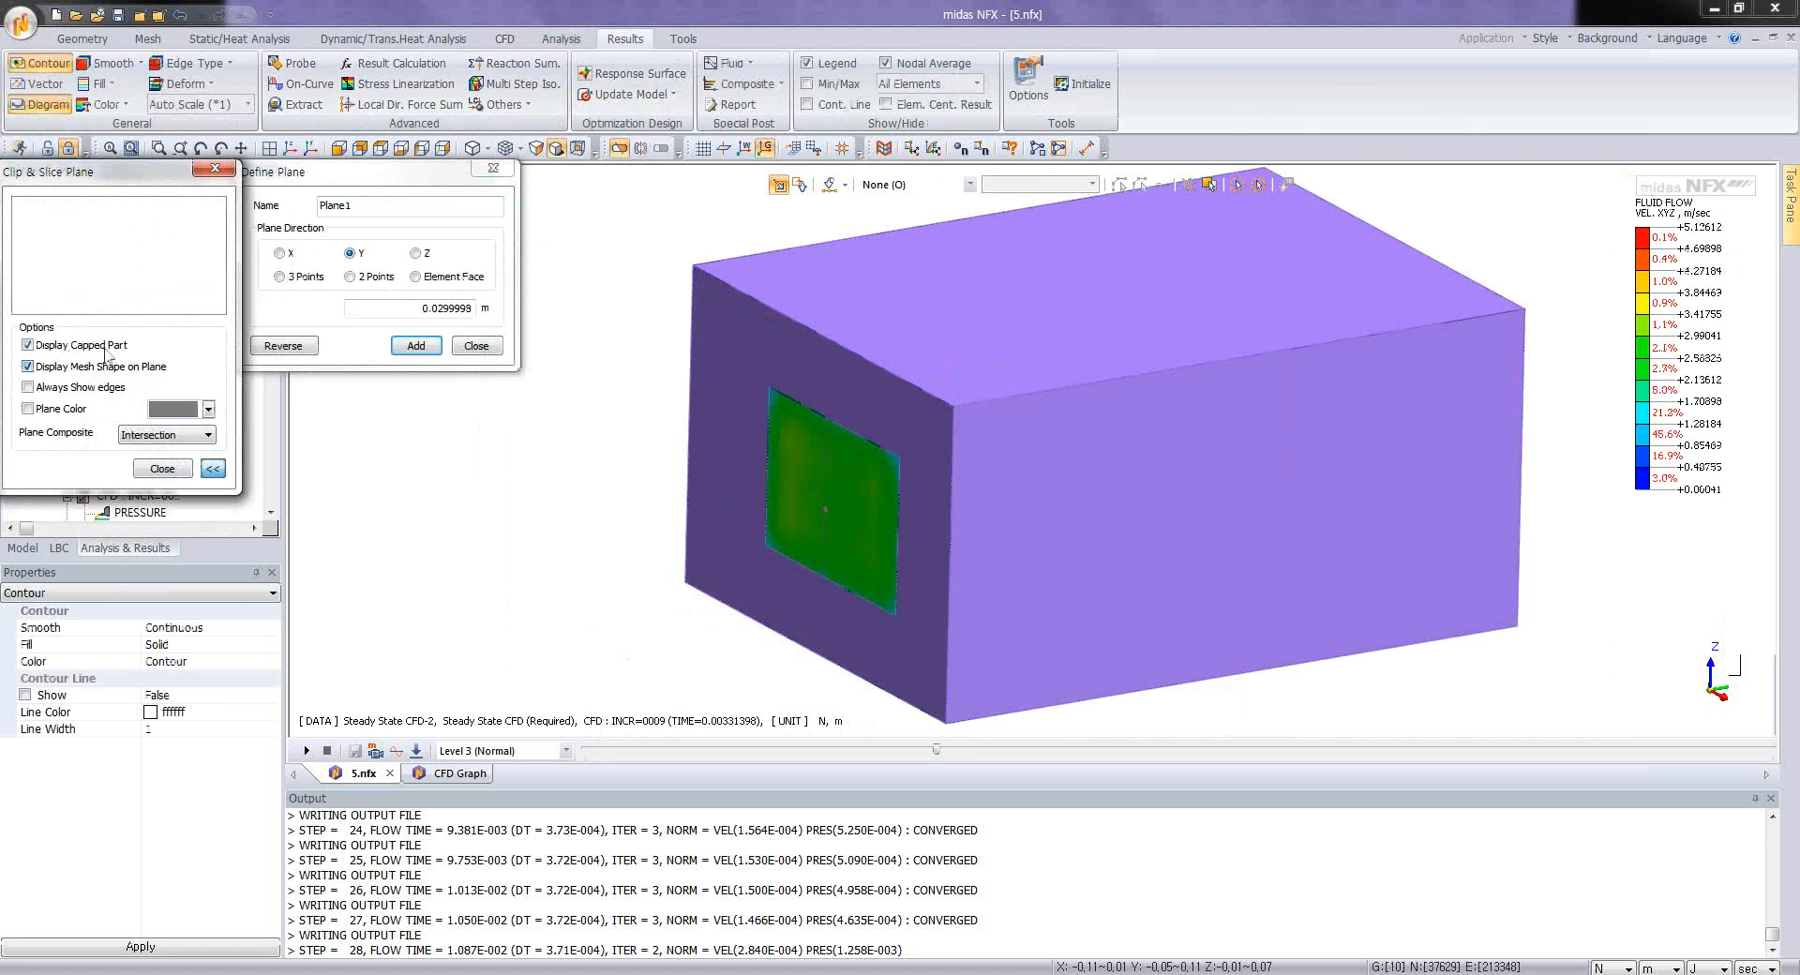
left_click(415, 253)
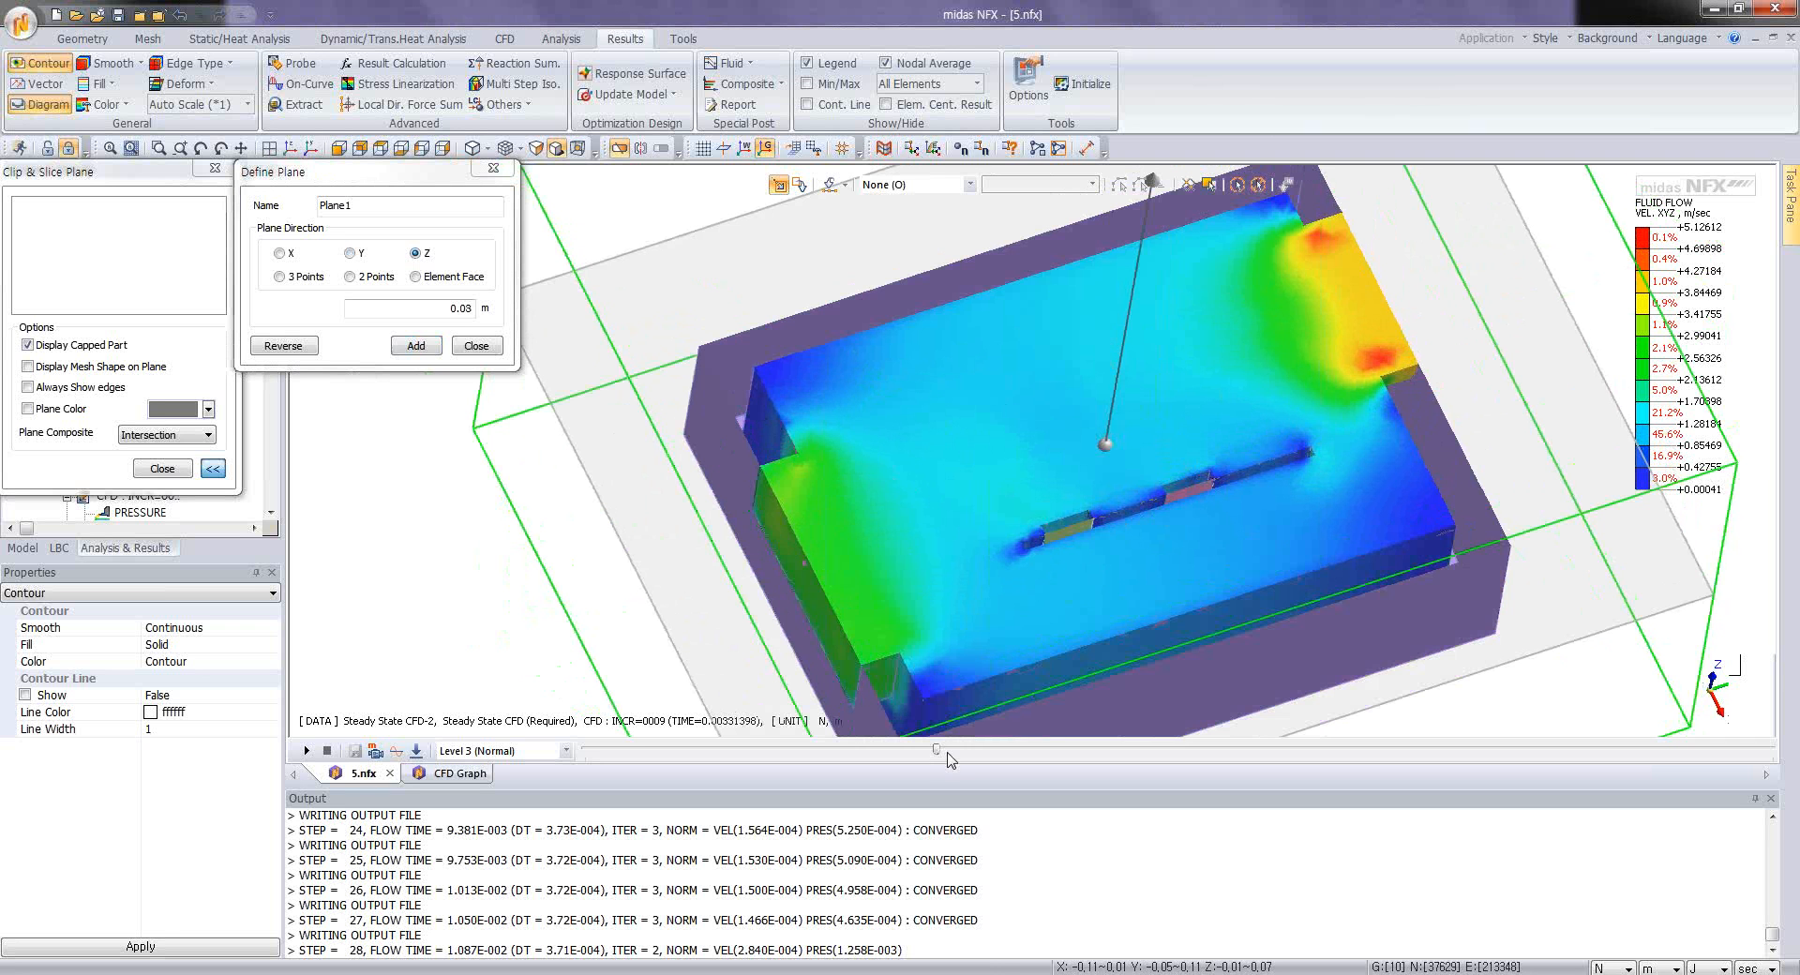
left_click_drag(935, 751, 1536, 781)
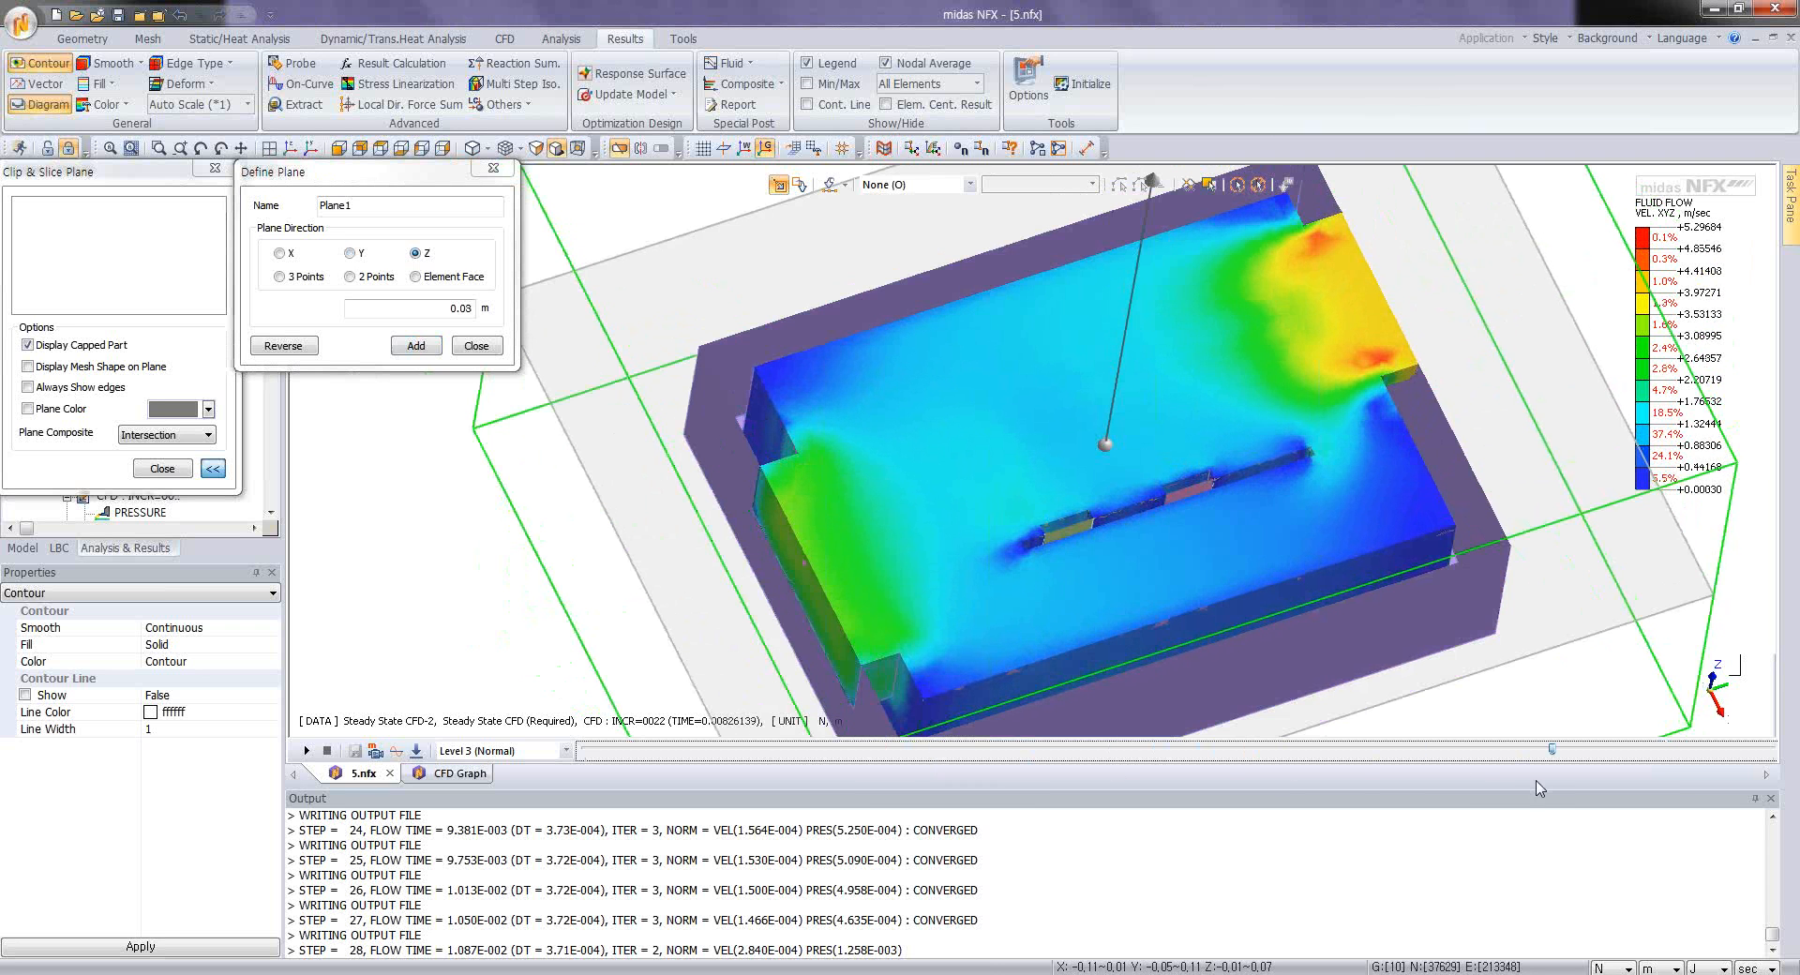
middle_click_drag(1107, 457, 1068, 452)
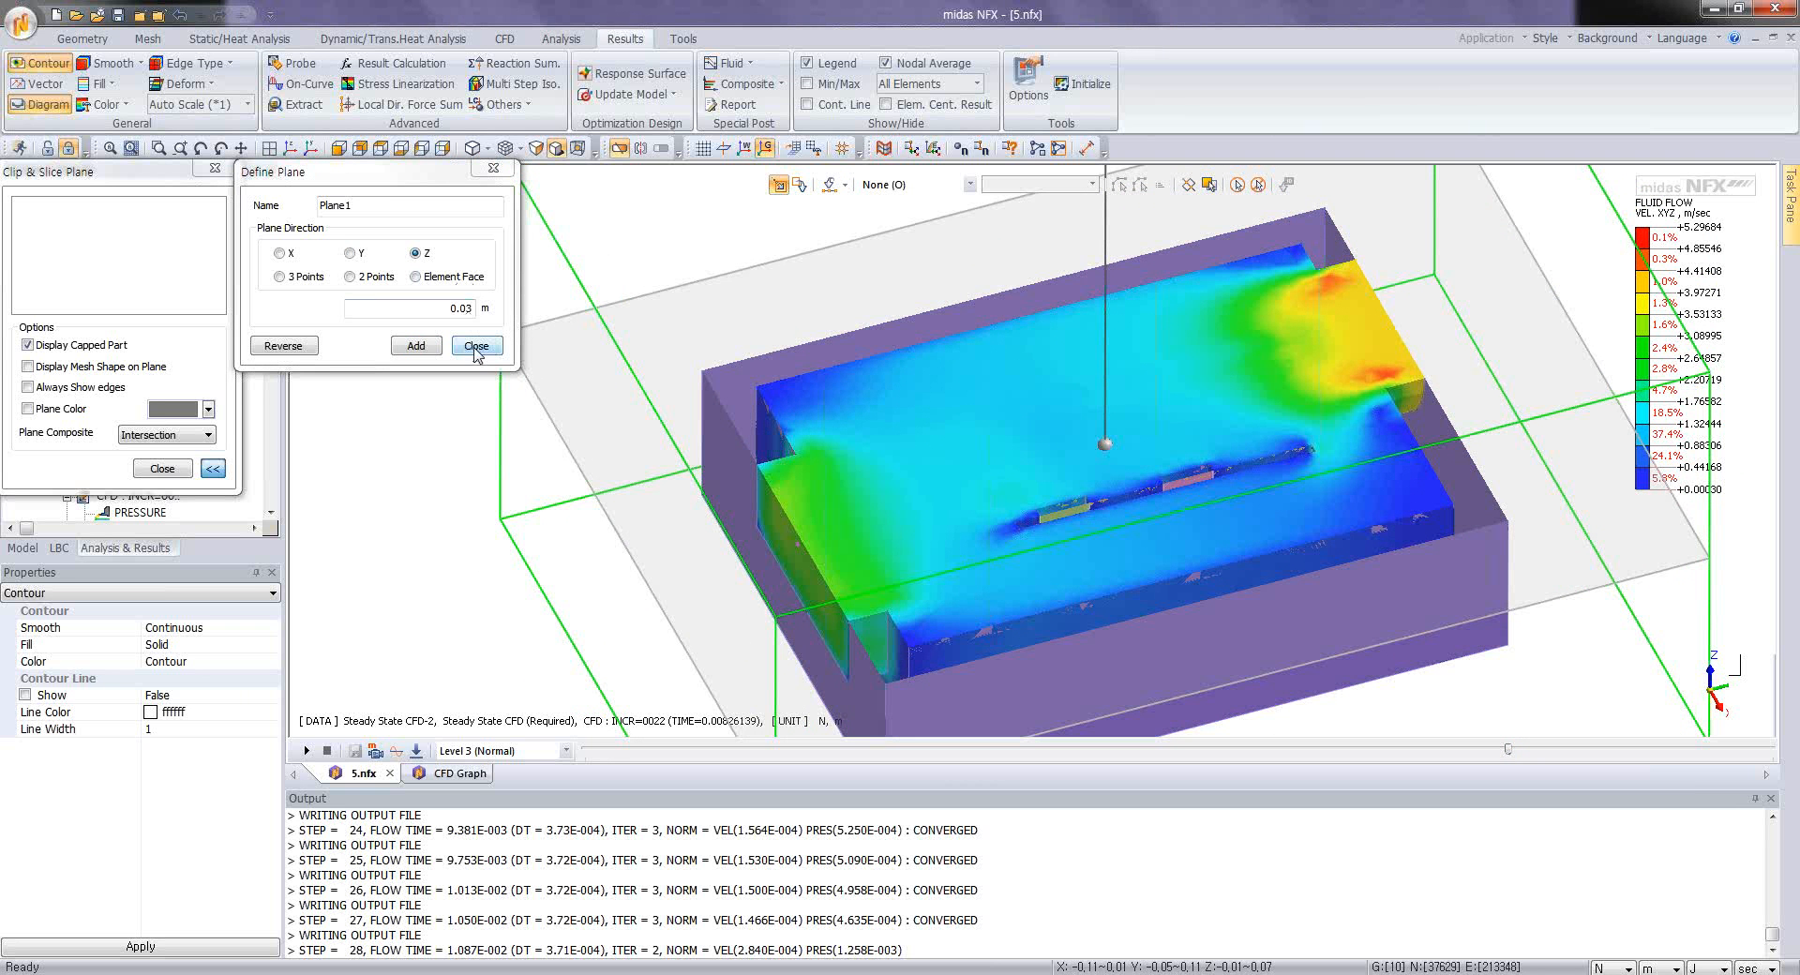
left_click(429, 346)
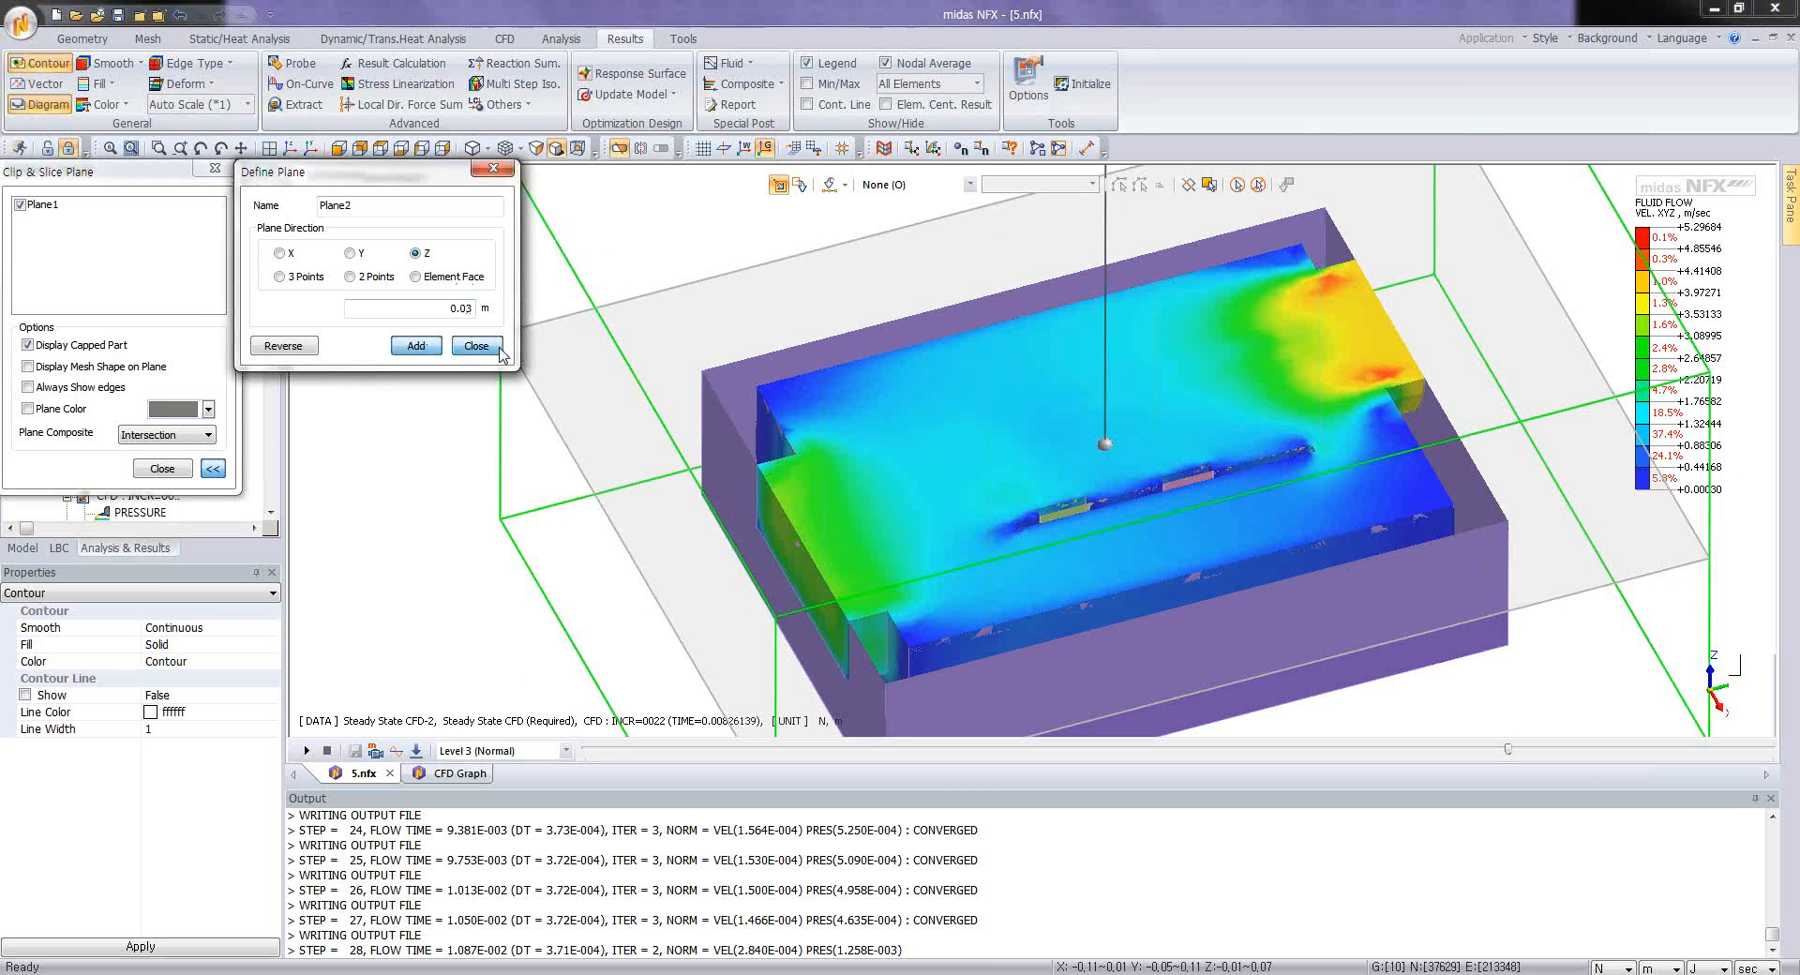
left_click(475, 346)
left_click(170, 468)
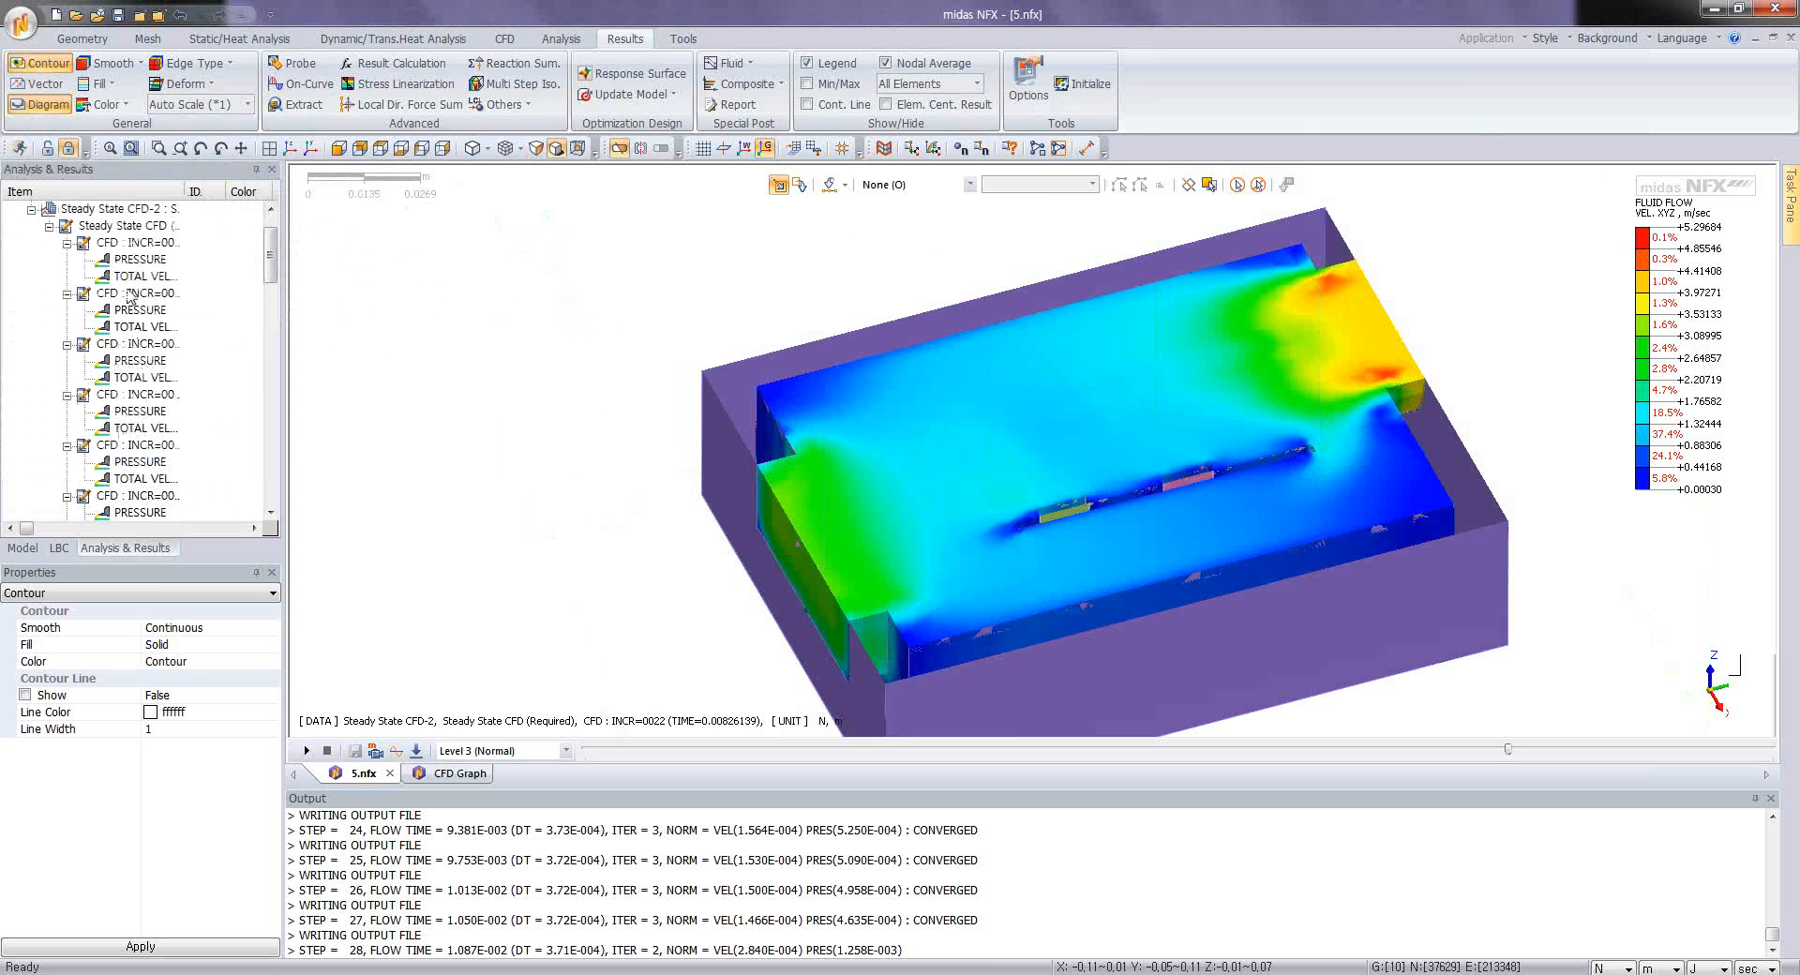
Step: Display the pressure contour on the clipped model and collapse the steady-state result list
double_click(142, 260)
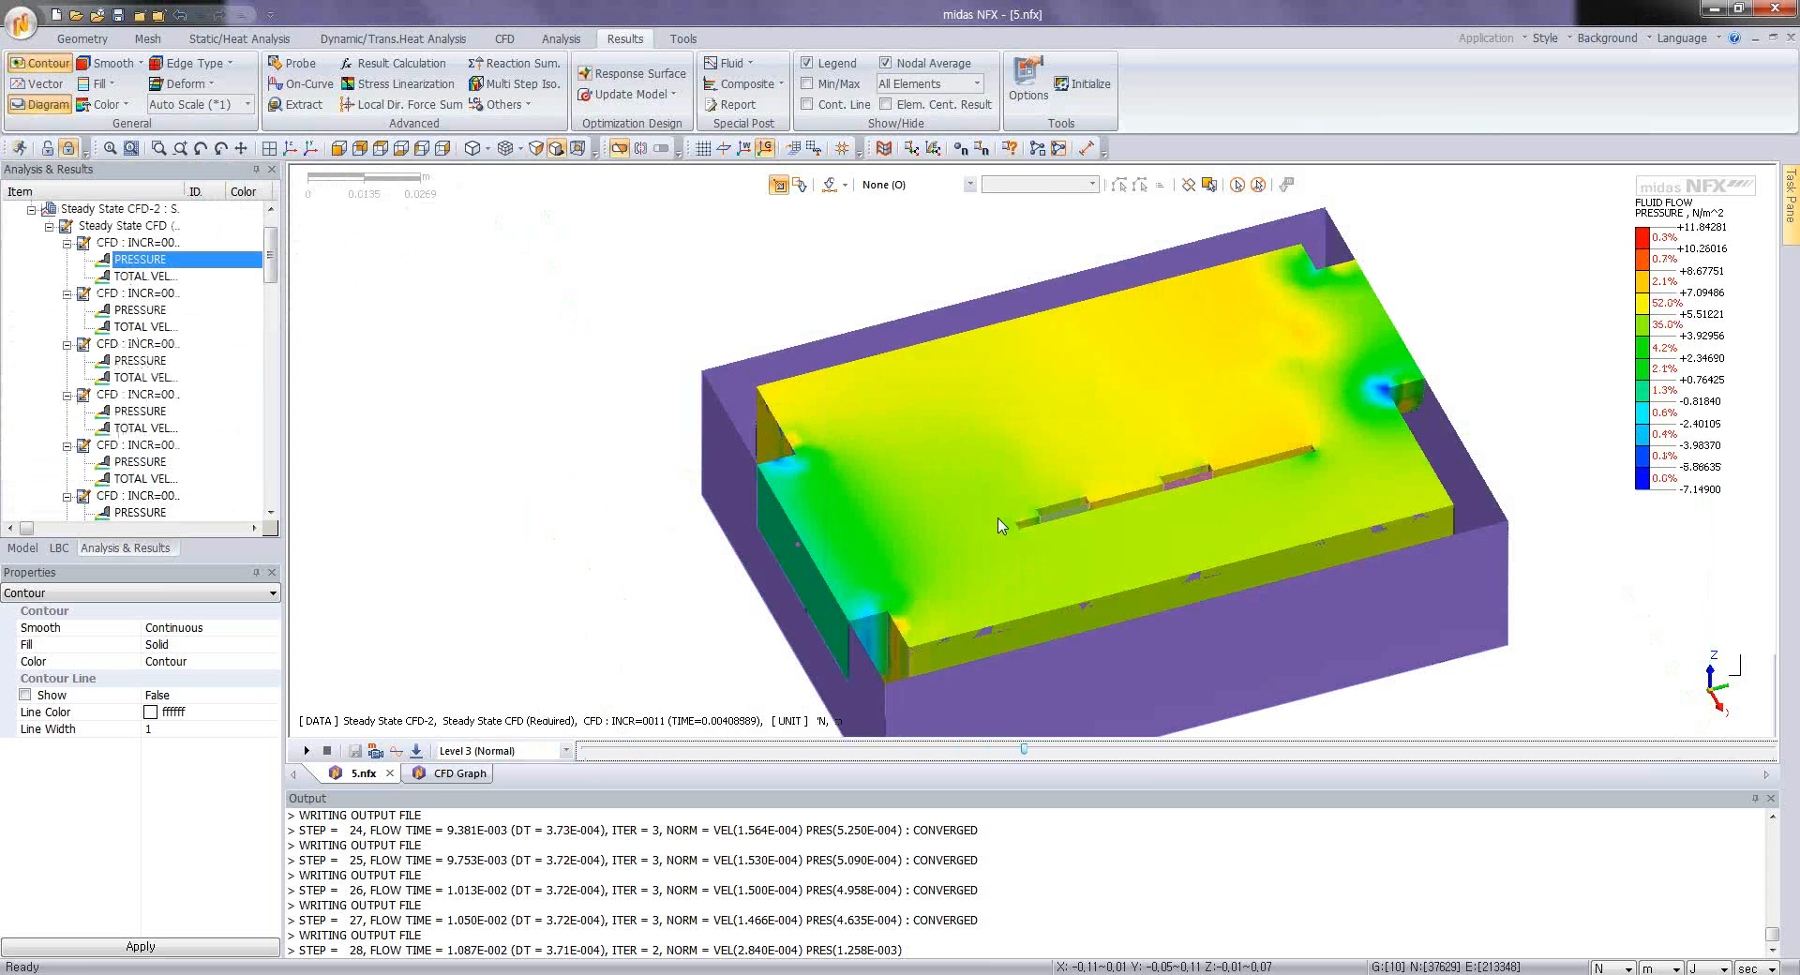
double_click(102, 228)
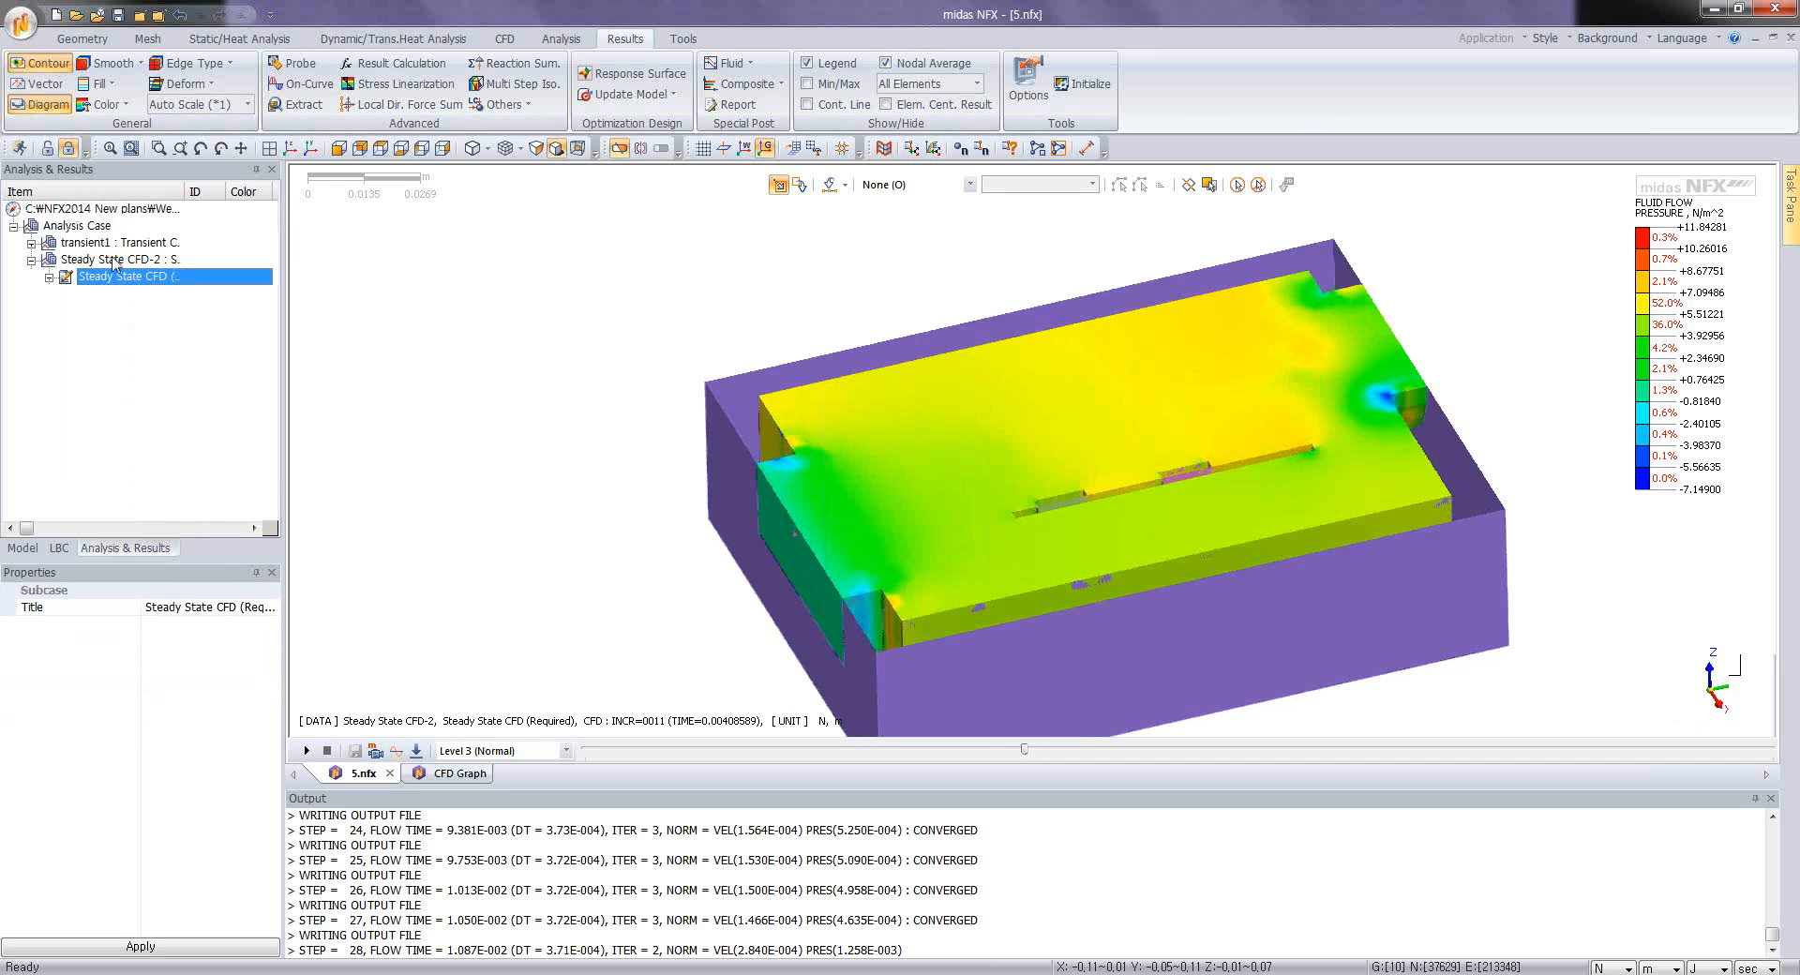
Step: Add a Transient CFD analysis case to the analysis case list
right_click(75, 230)
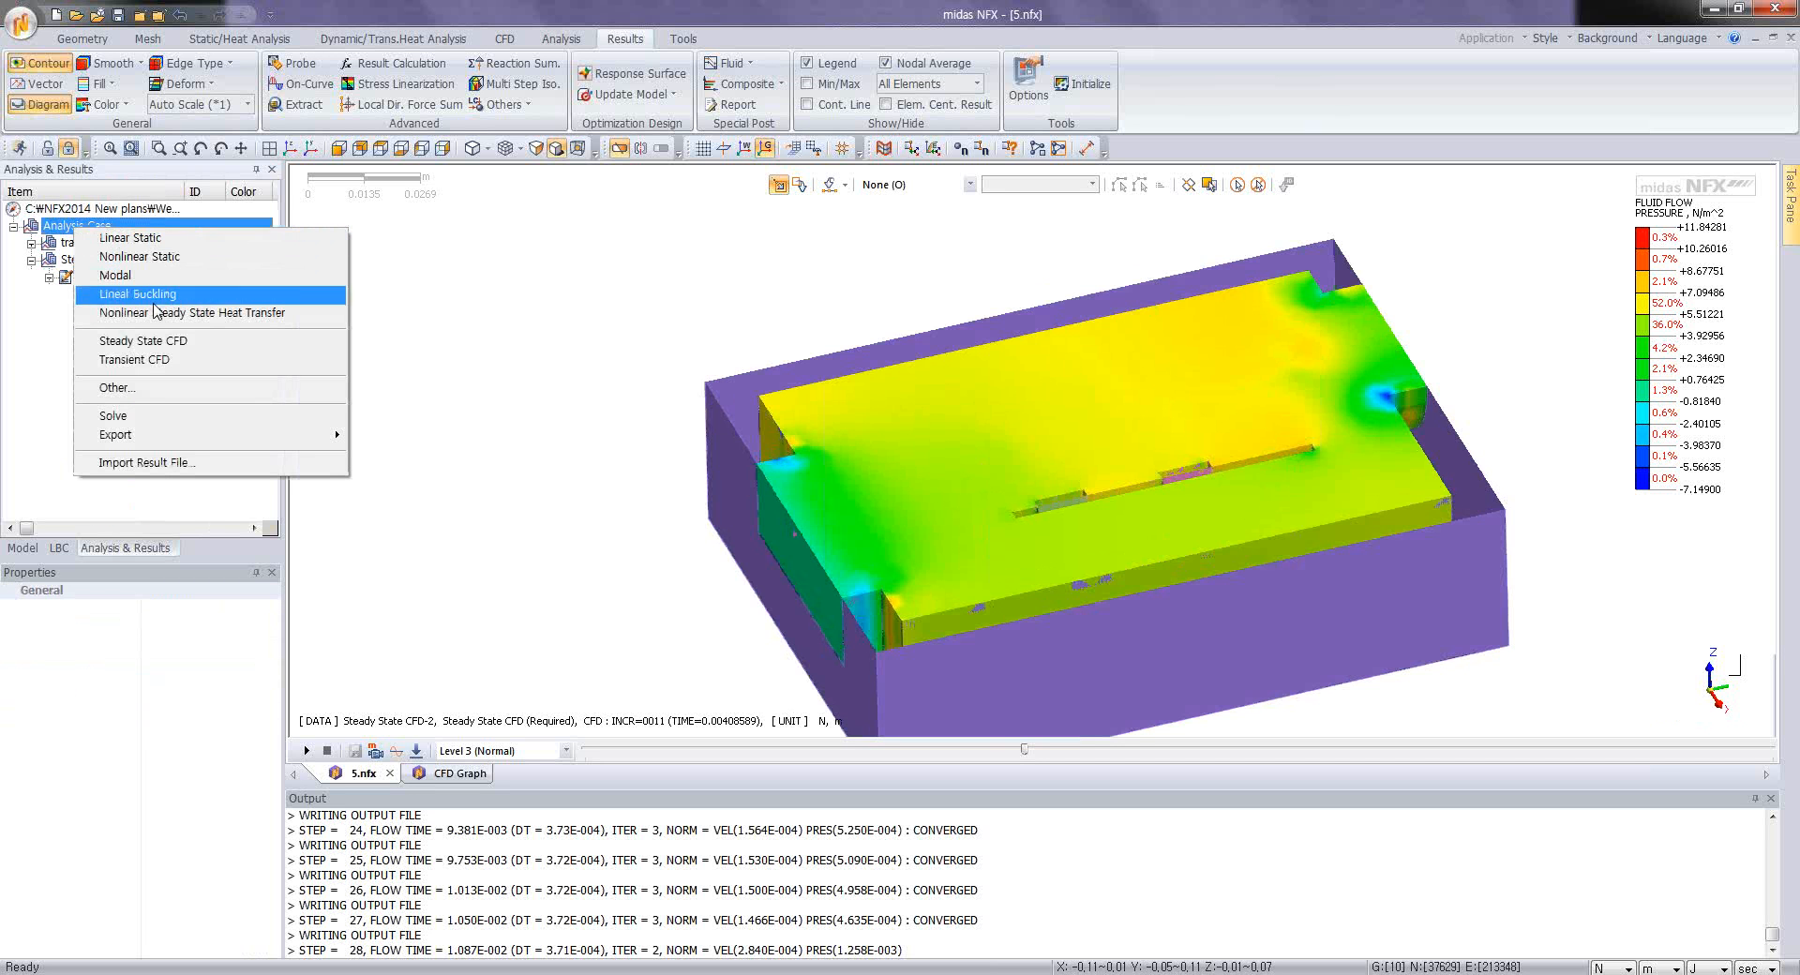
left_click(103, 359)
left_click(85, 300)
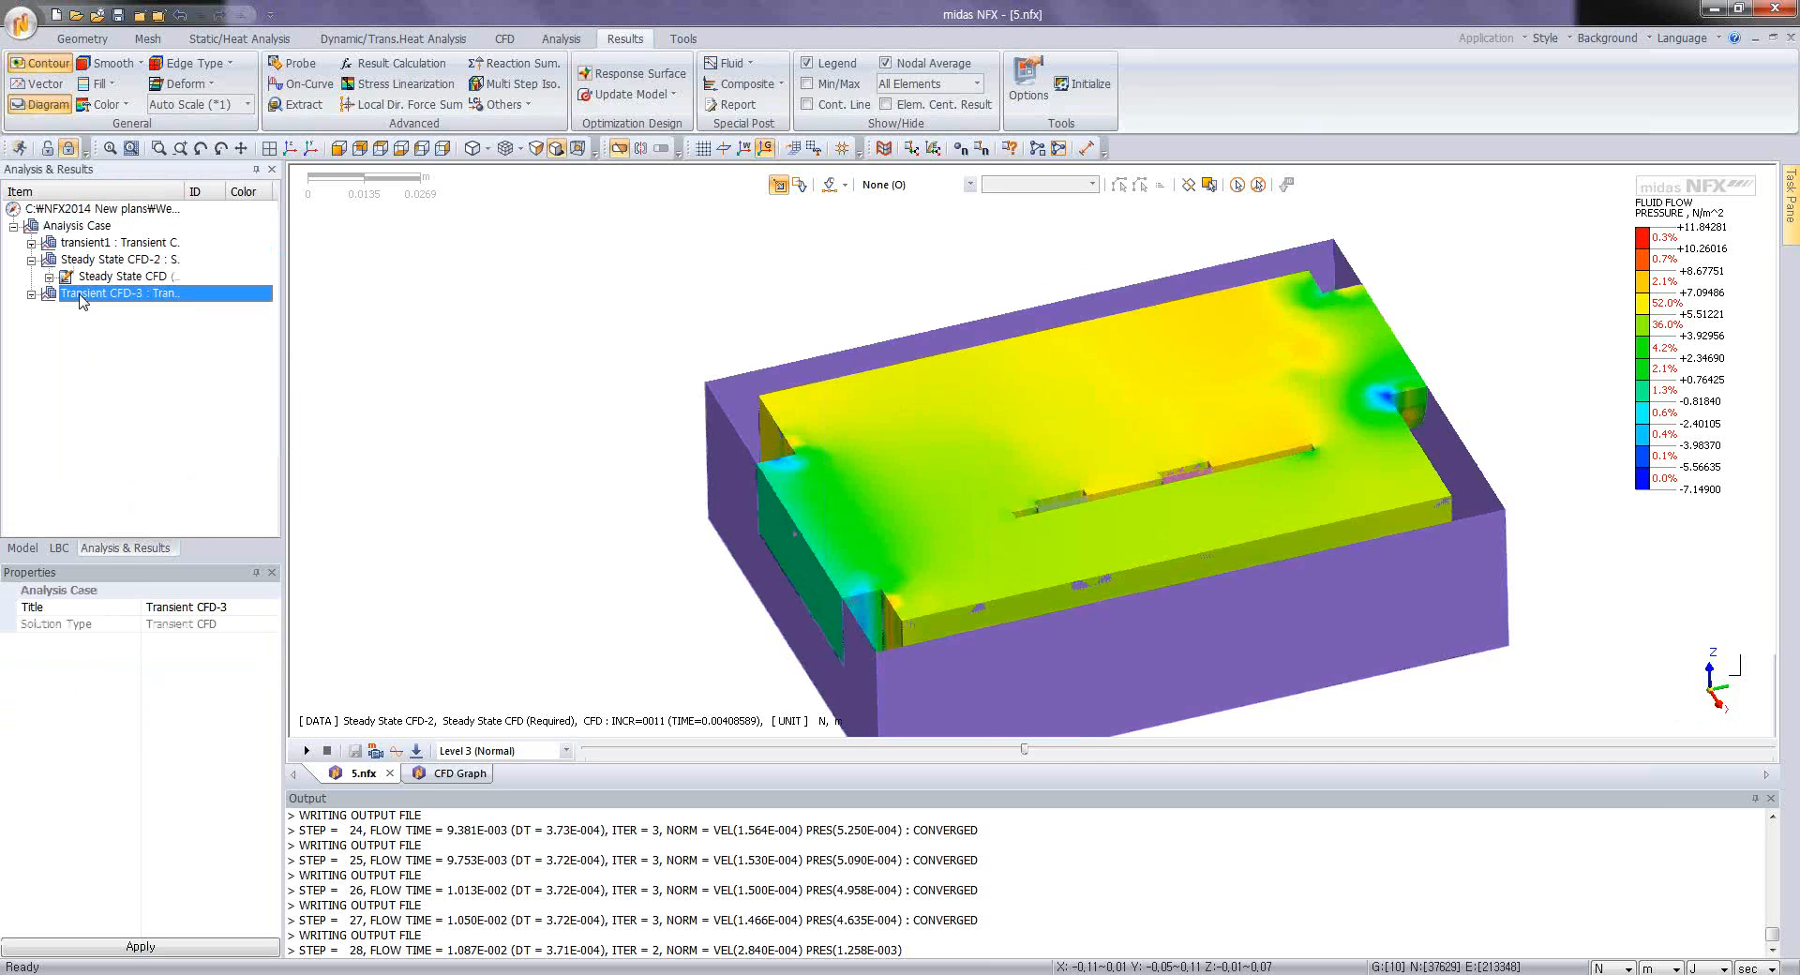
Step: Turn off the clipping plane on the model and open the Transient CFD-3 case for editing
right_click(80, 295)
left_click(118, 443)
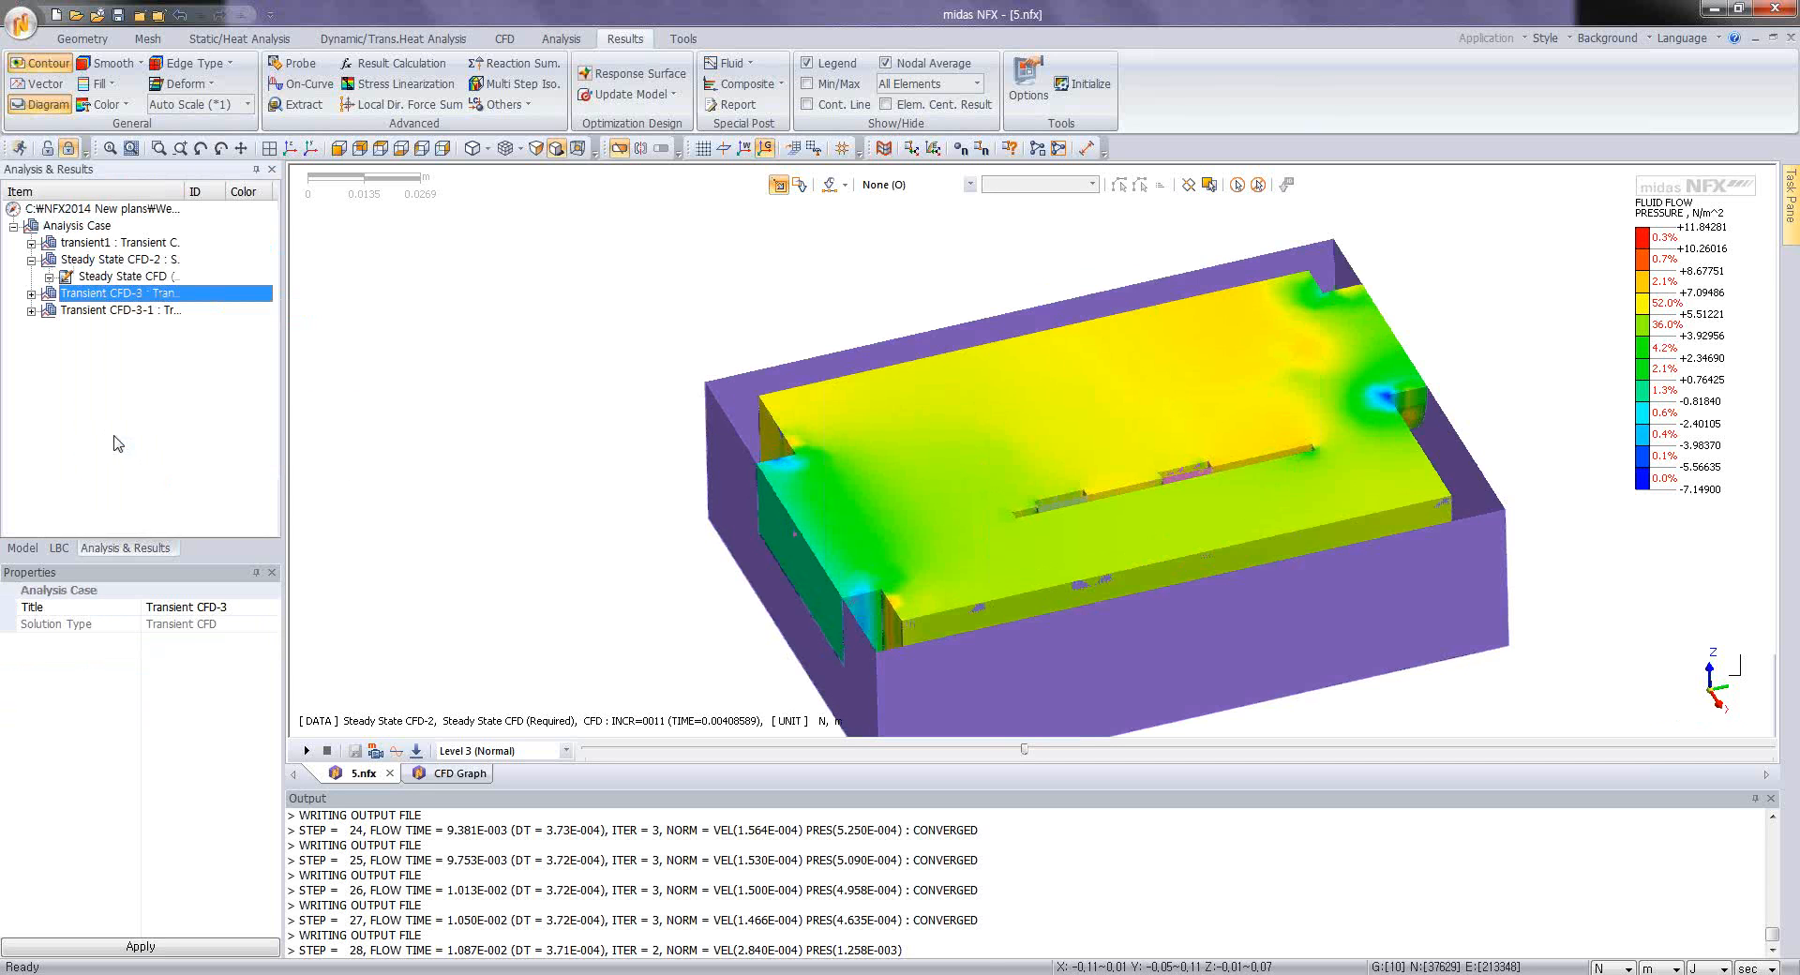
left_click(101, 311)
left_click(103, 293)
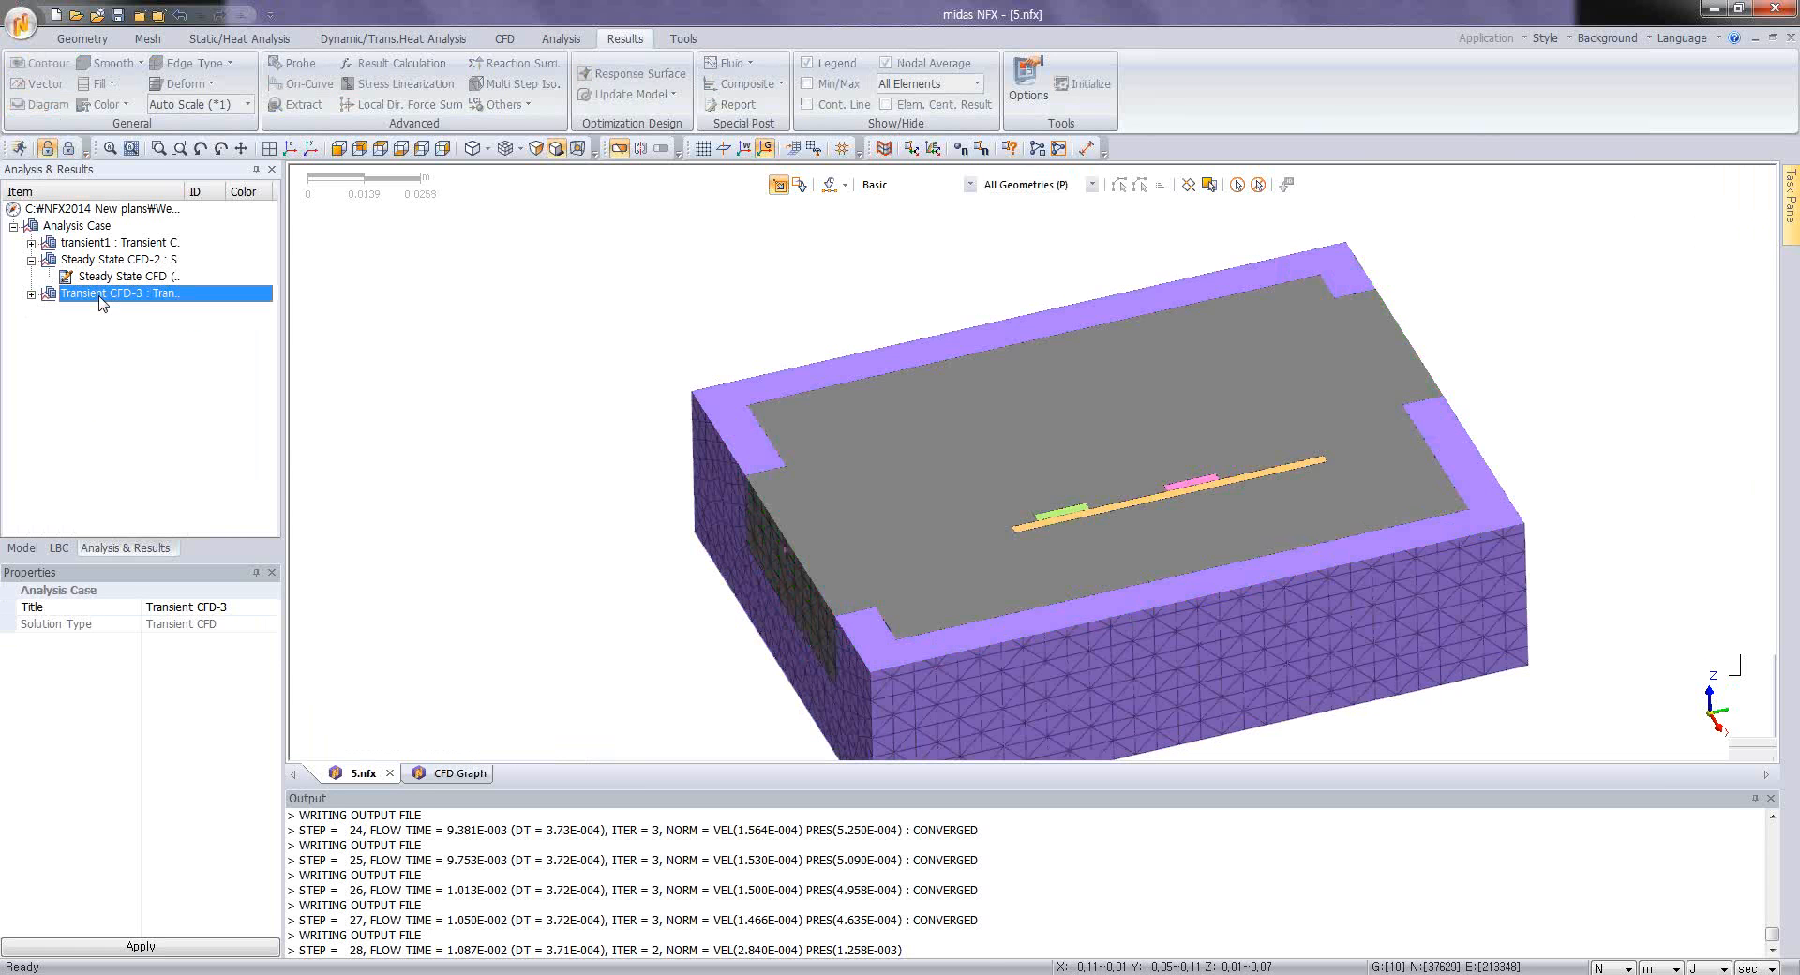
right_click(101, 294)
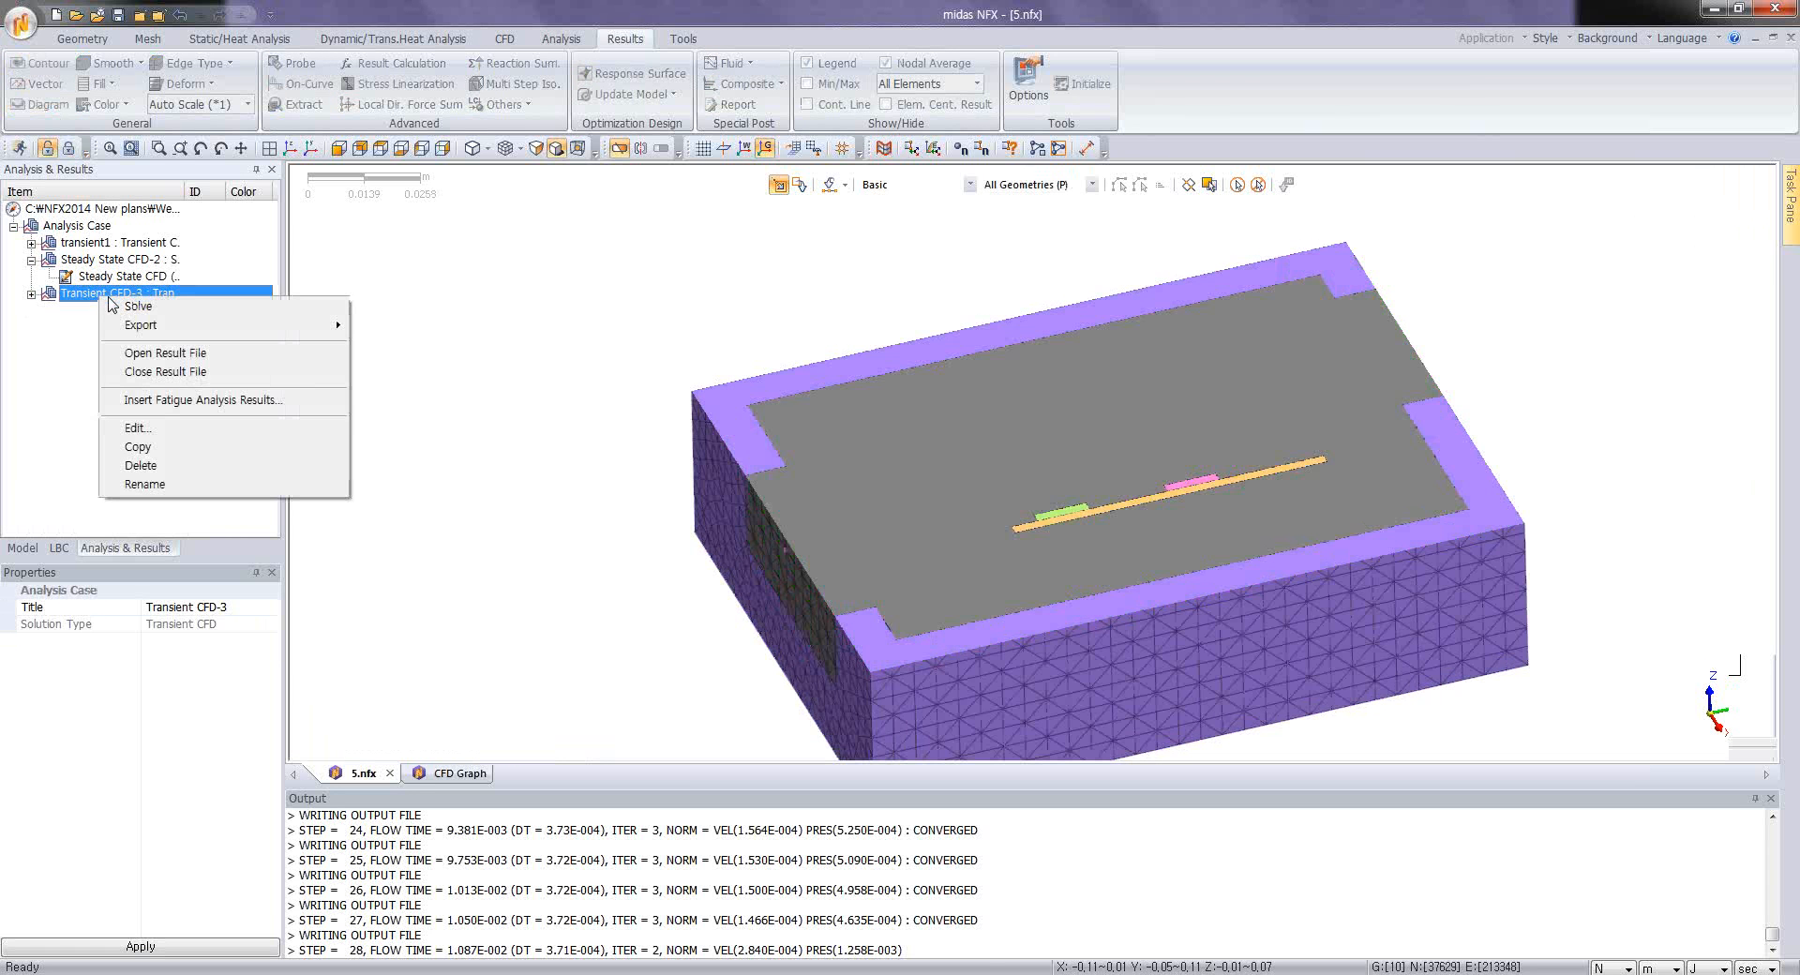
left_click(619, 148)
right_click(200, 305)
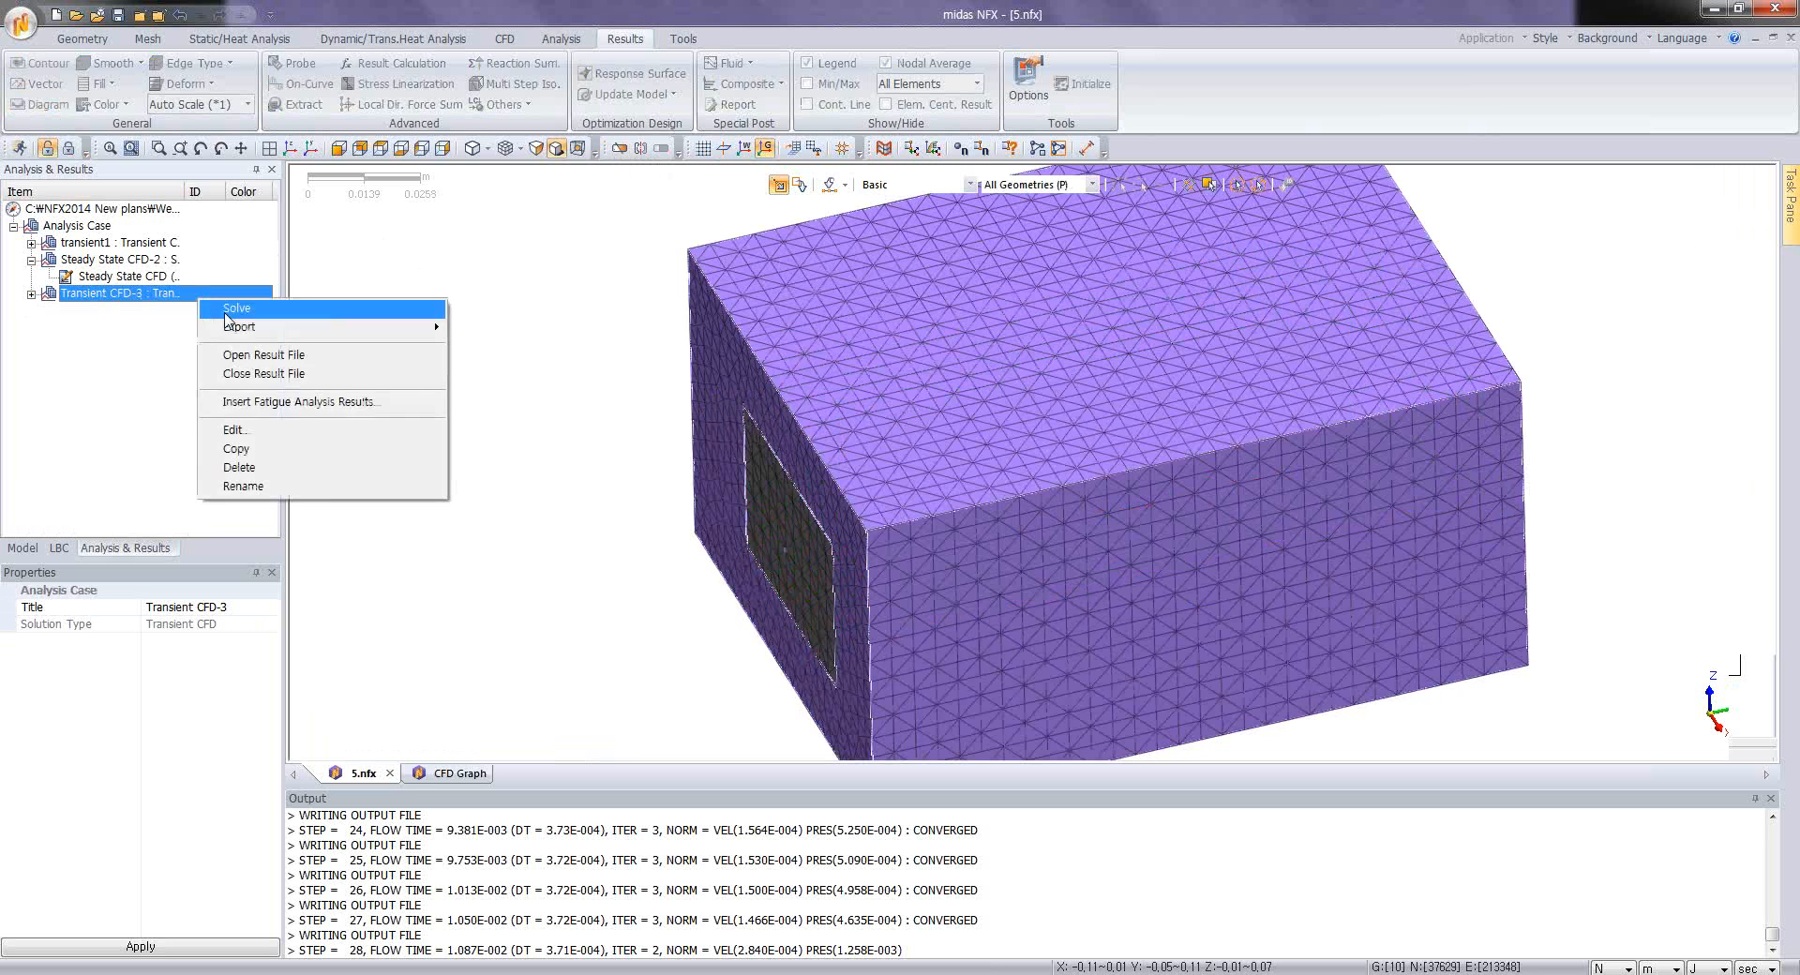
left_click(249, 437)
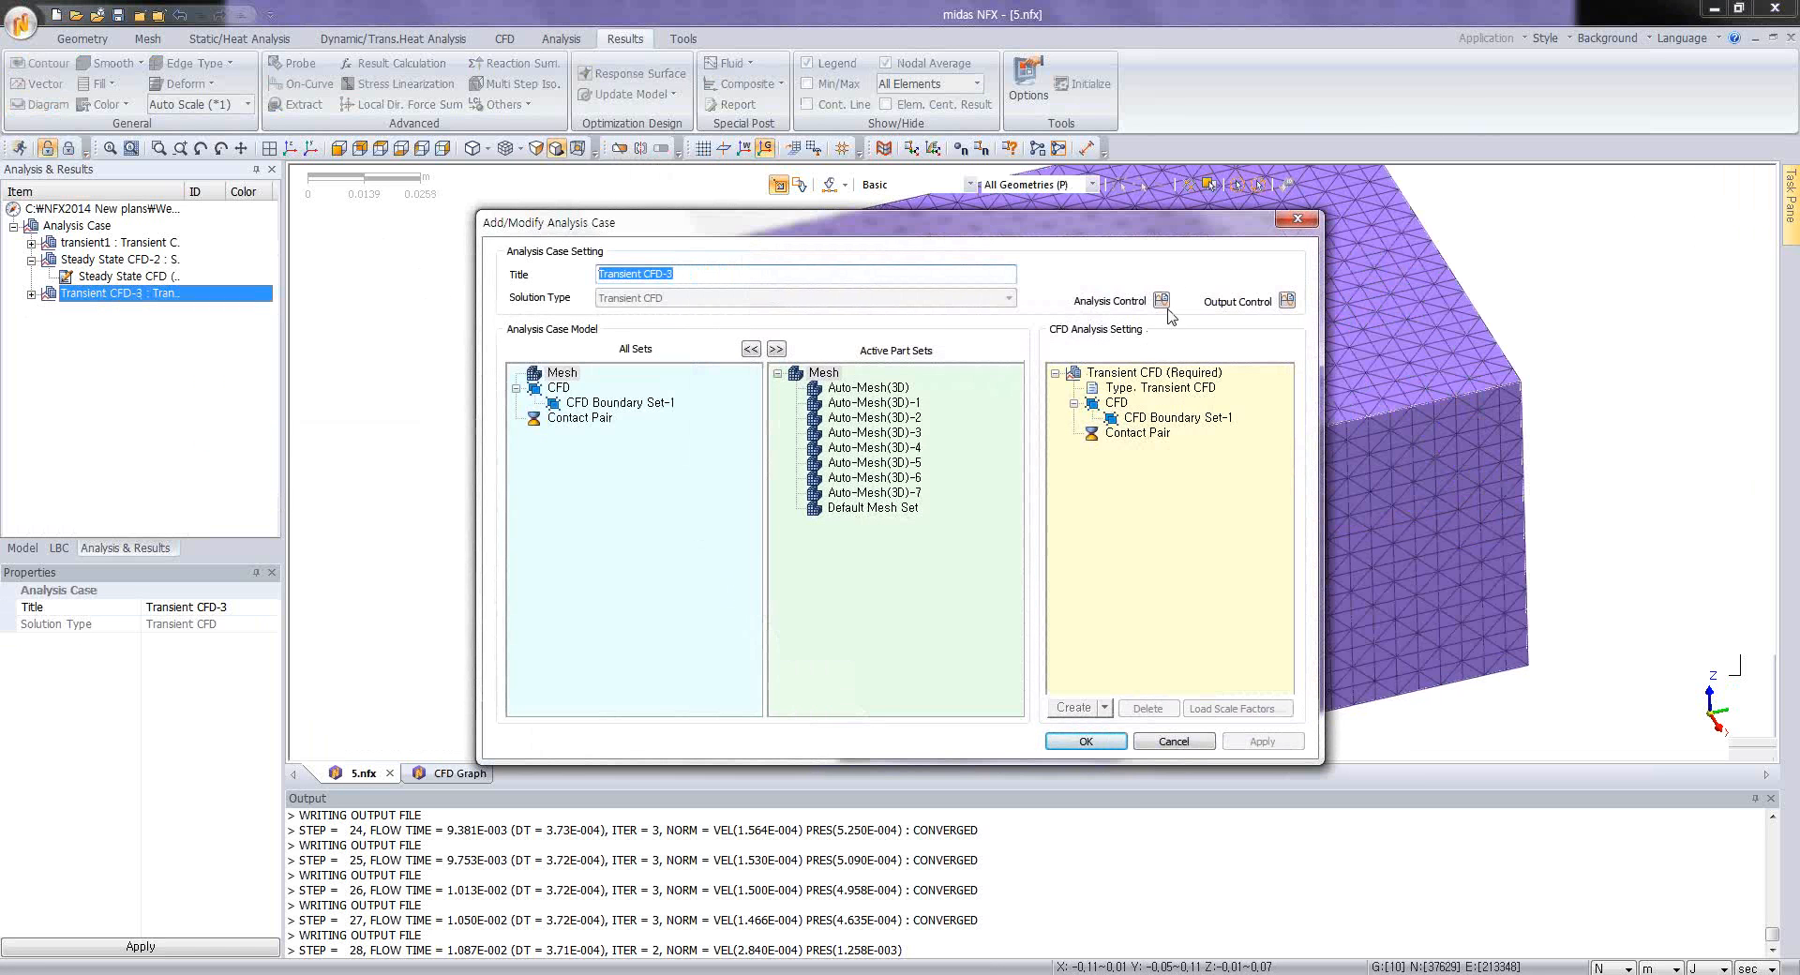
Step: Switch the transient case's modules from Fluid Flow to Fluid Heat Transfer and Solid Heat Transfer
left_click(1162, 300)
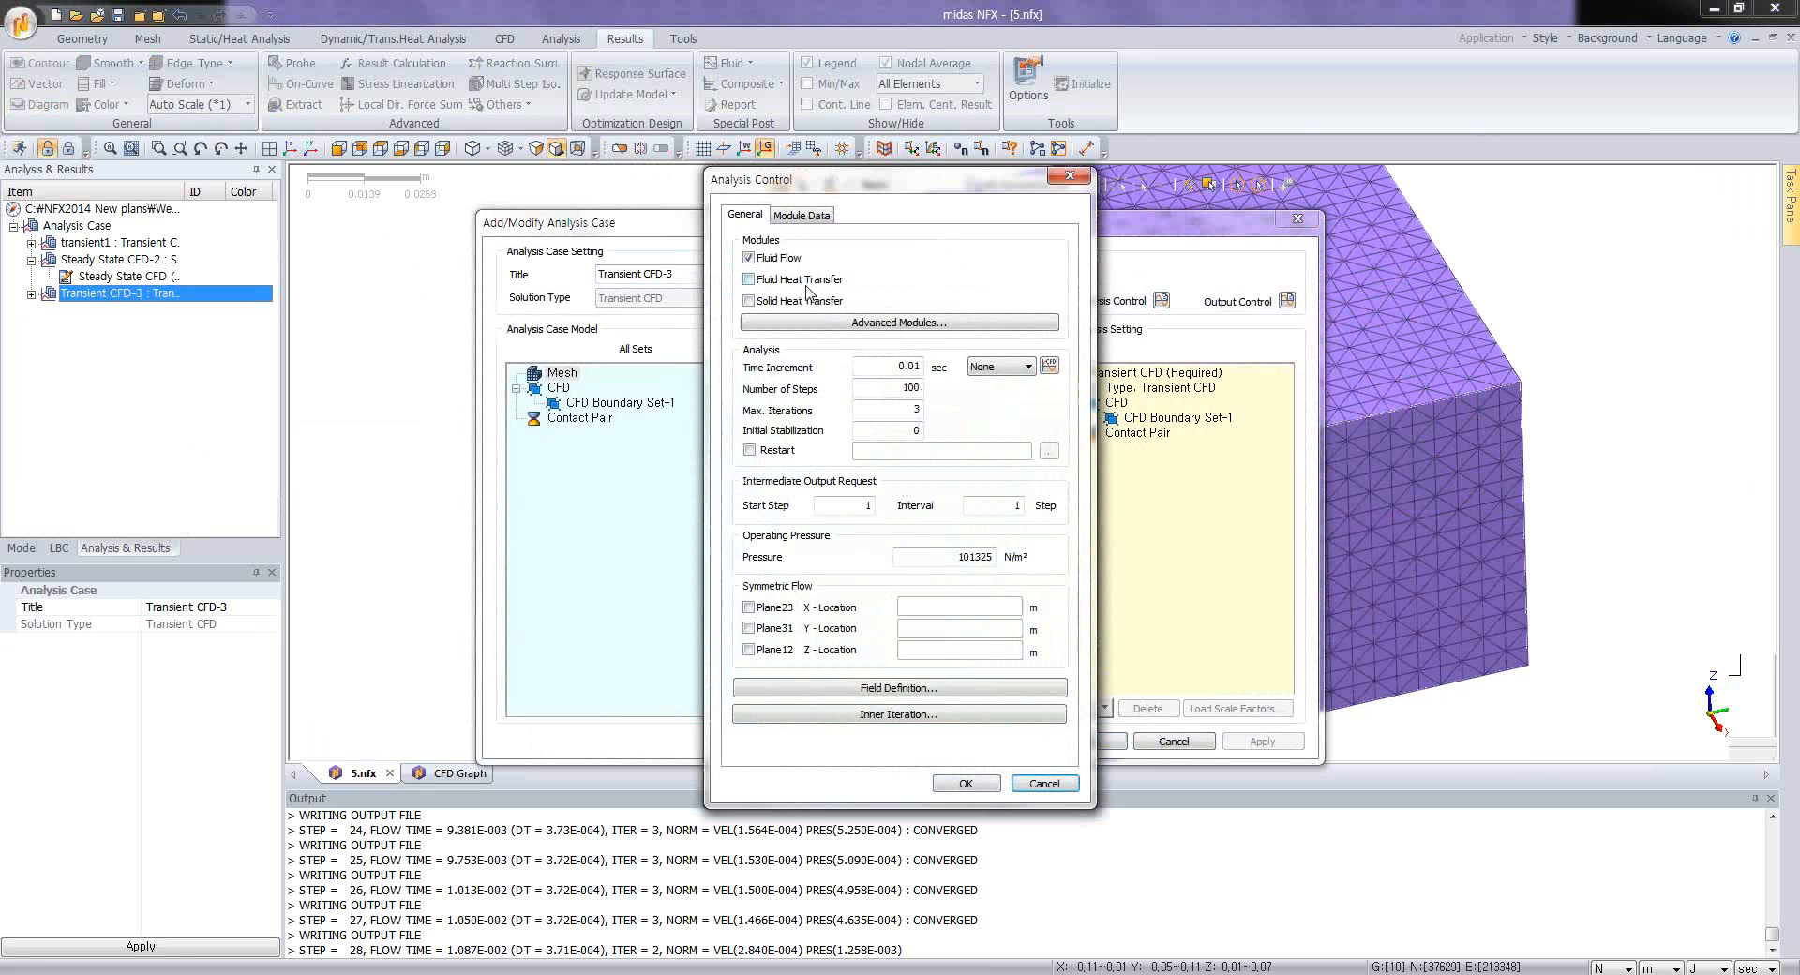
left_click(757, 262)
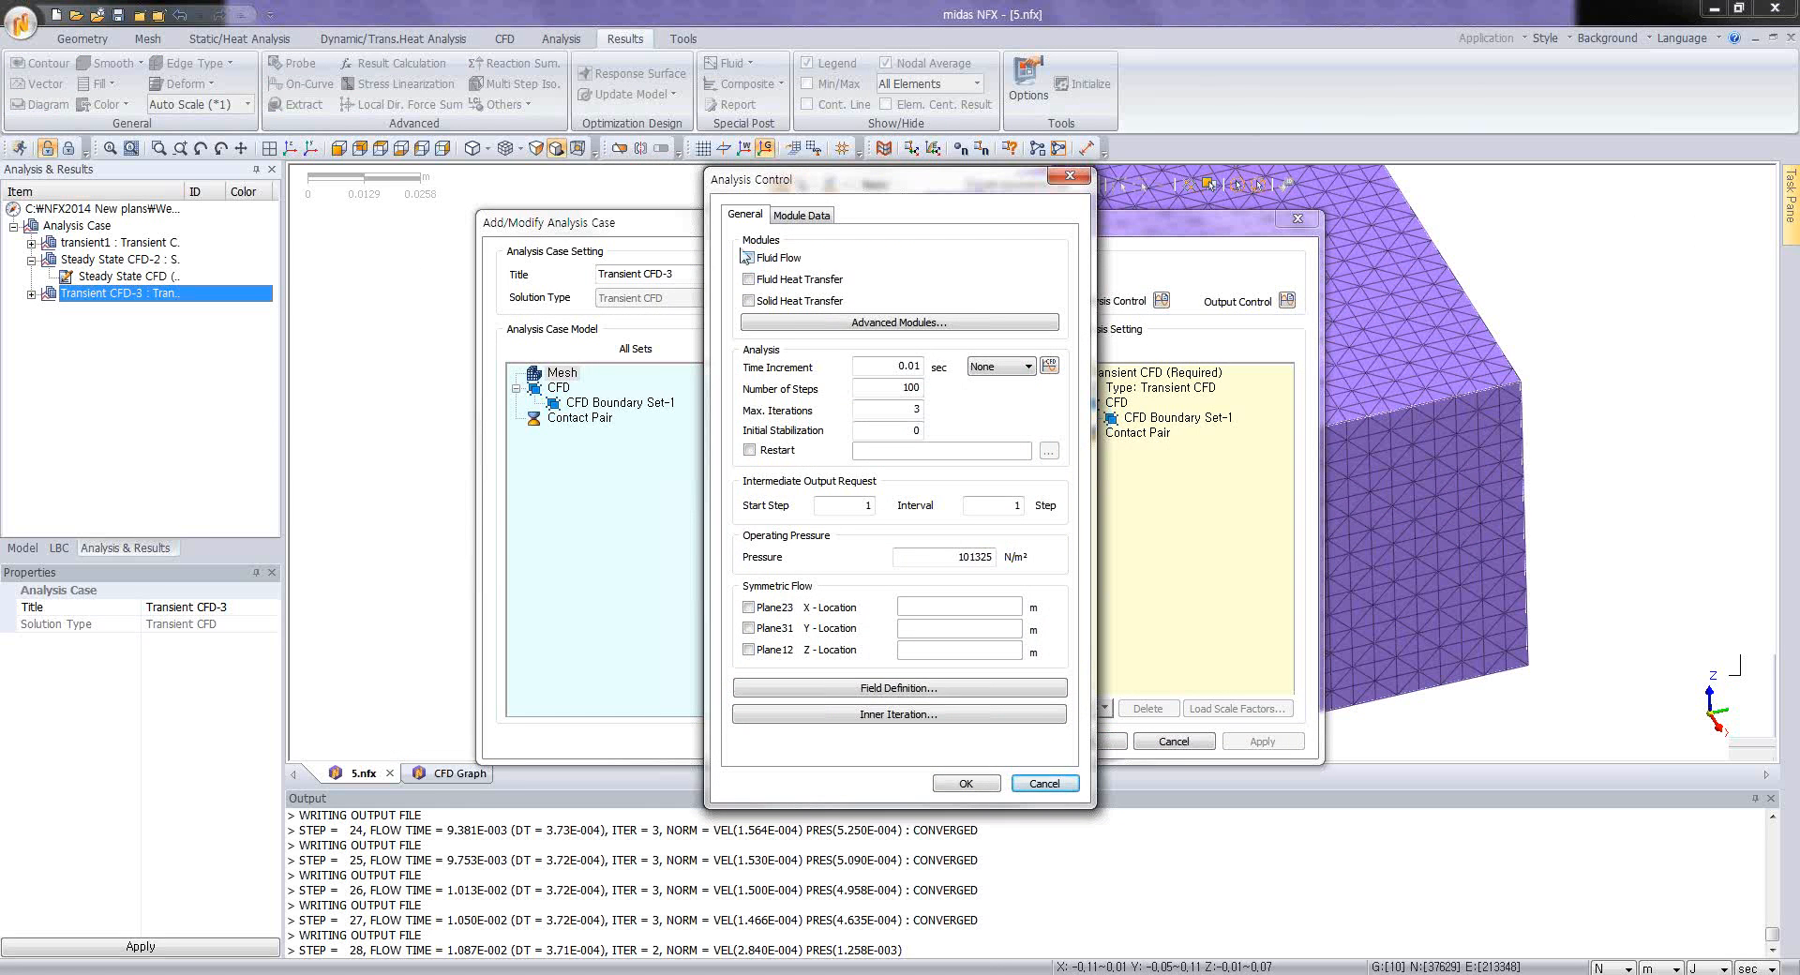
left_click(769, 302)
Step: Set the transient case's time increment to 1 sec, number of steps to 1000 and maximum iterations to 10
left_click_drag(882, 364, 927, 389)
type("11")
left_click_drag(905, 410, 943, 419)
Step: Enable Restart from the file NFXD1_case1.rst and set the intermediate output interval to 5 steps
left_click(750, 451)
left_click(1049, 453)
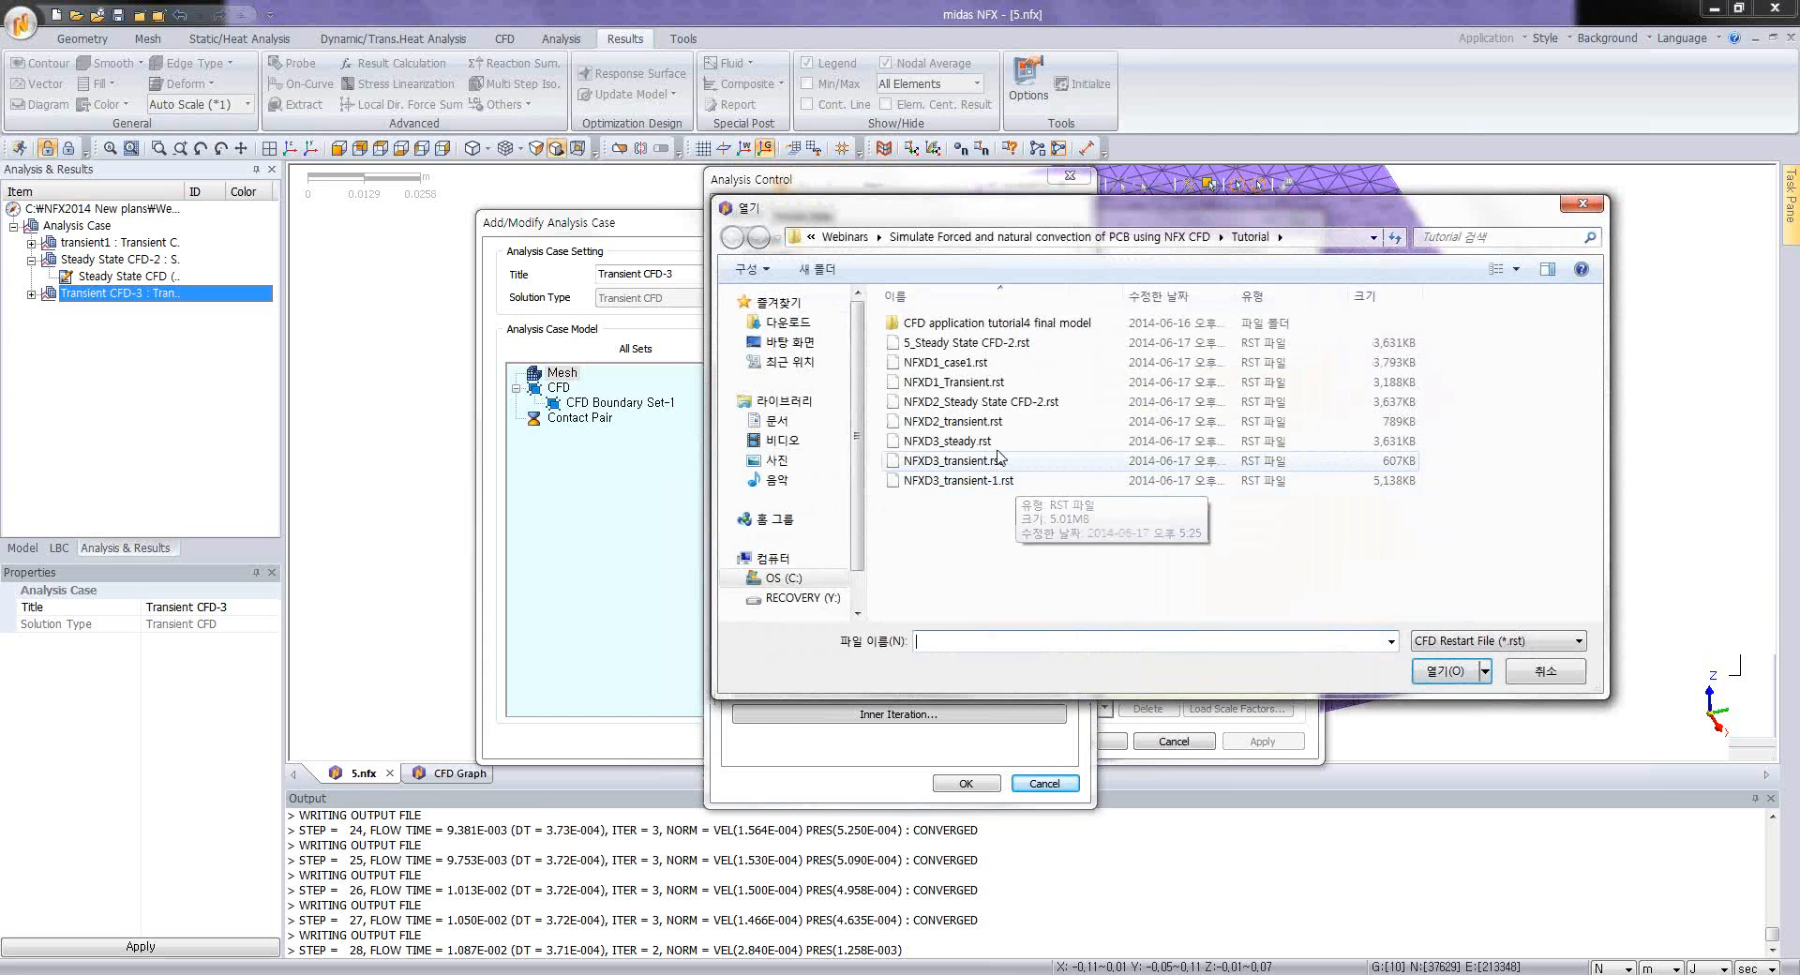
left_click(1013, 365)
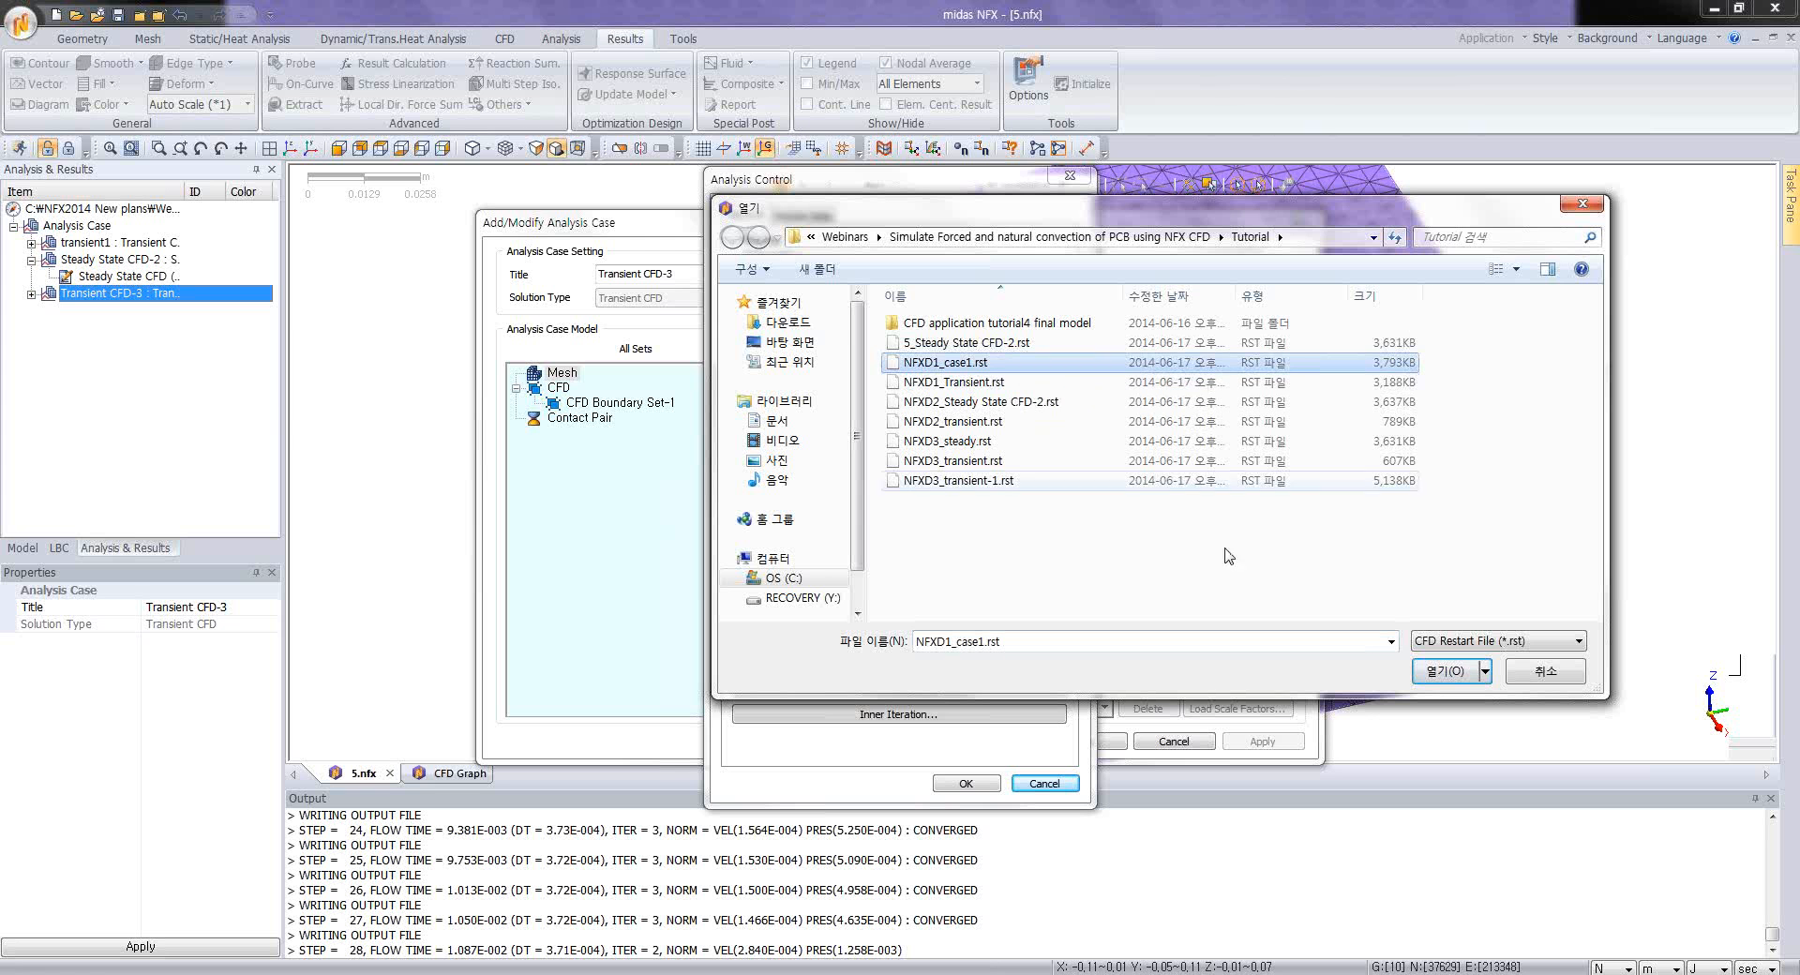
left_click(1445, 671)
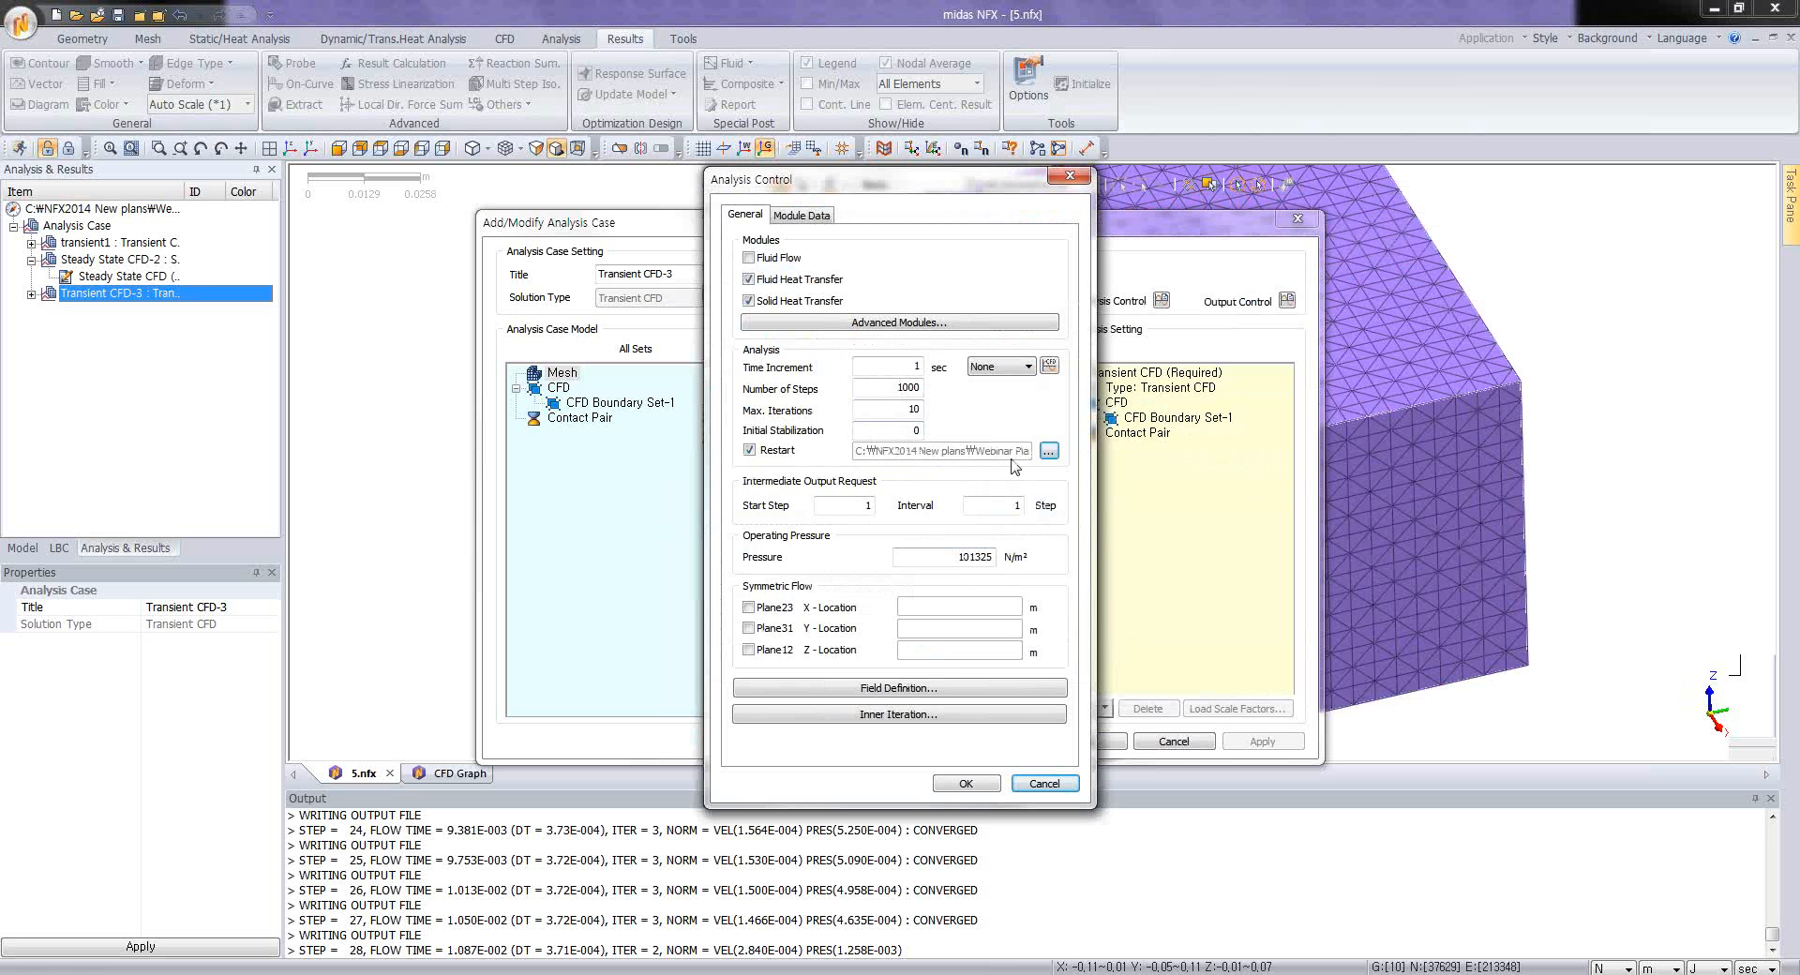
double_click(1022, 507)
Step: Define the transient case's fluid and solid field temperatures as 25 and save the analysis case
left_click(923, 688)
double_click(938, 565)
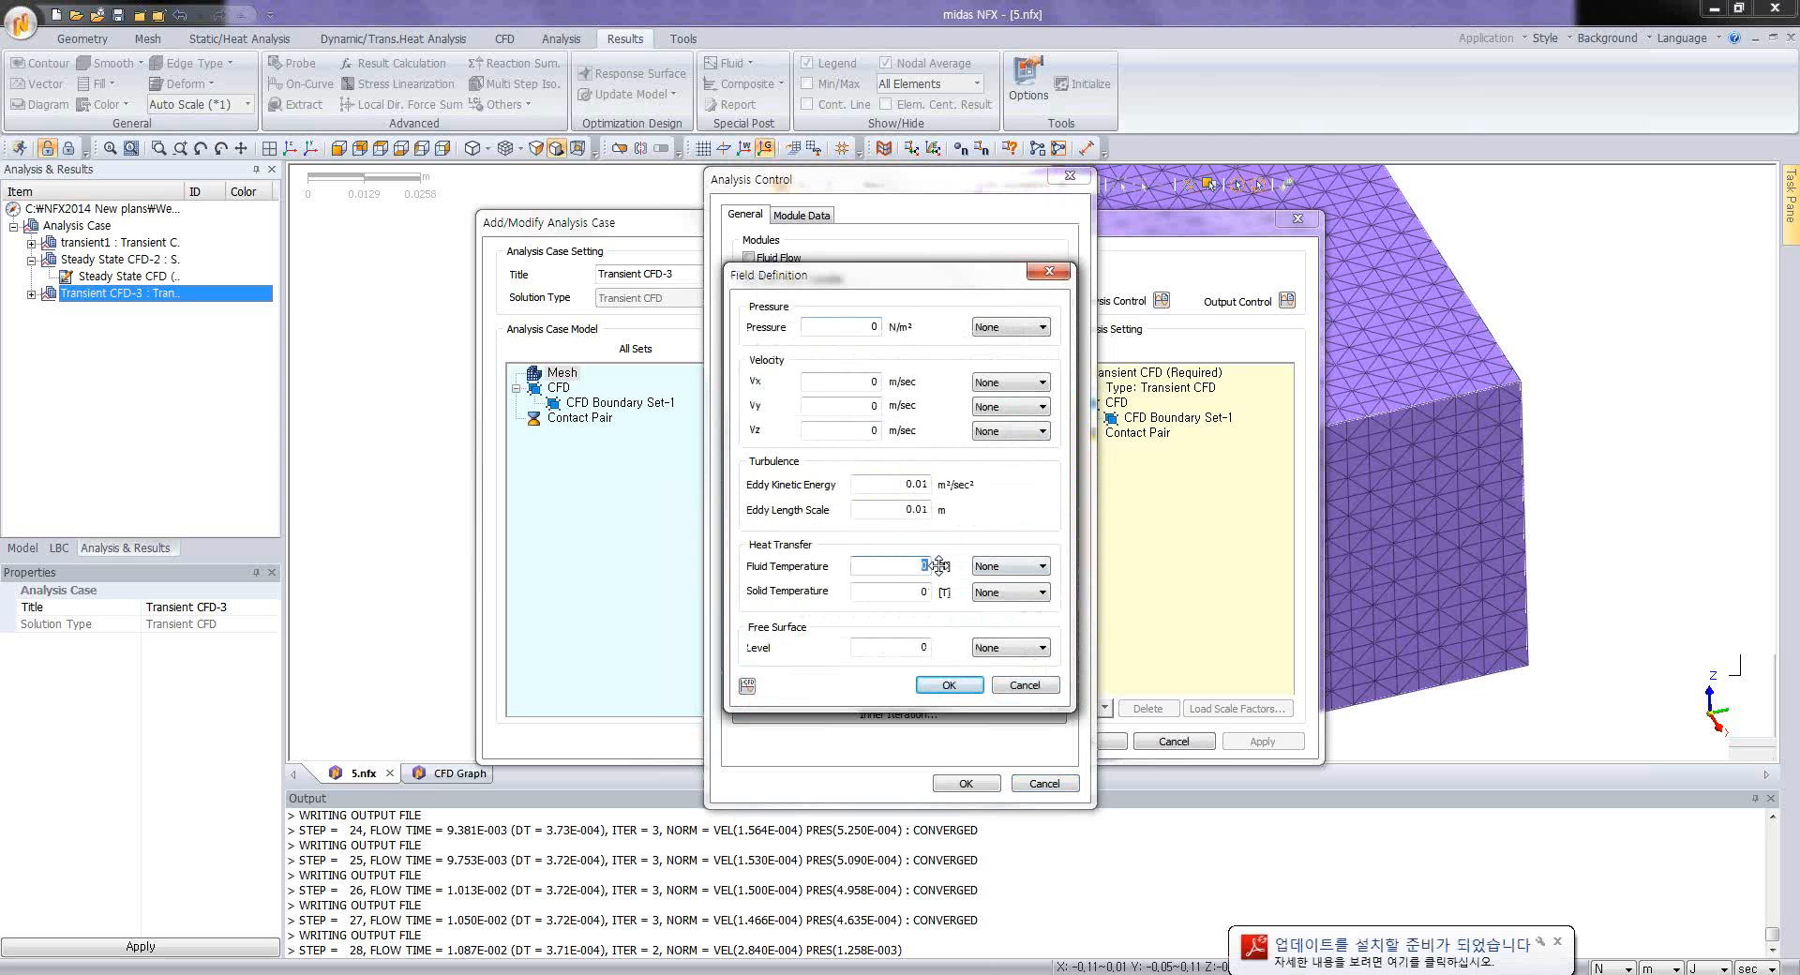
type("25")
double_click(939, 591)
type("25")
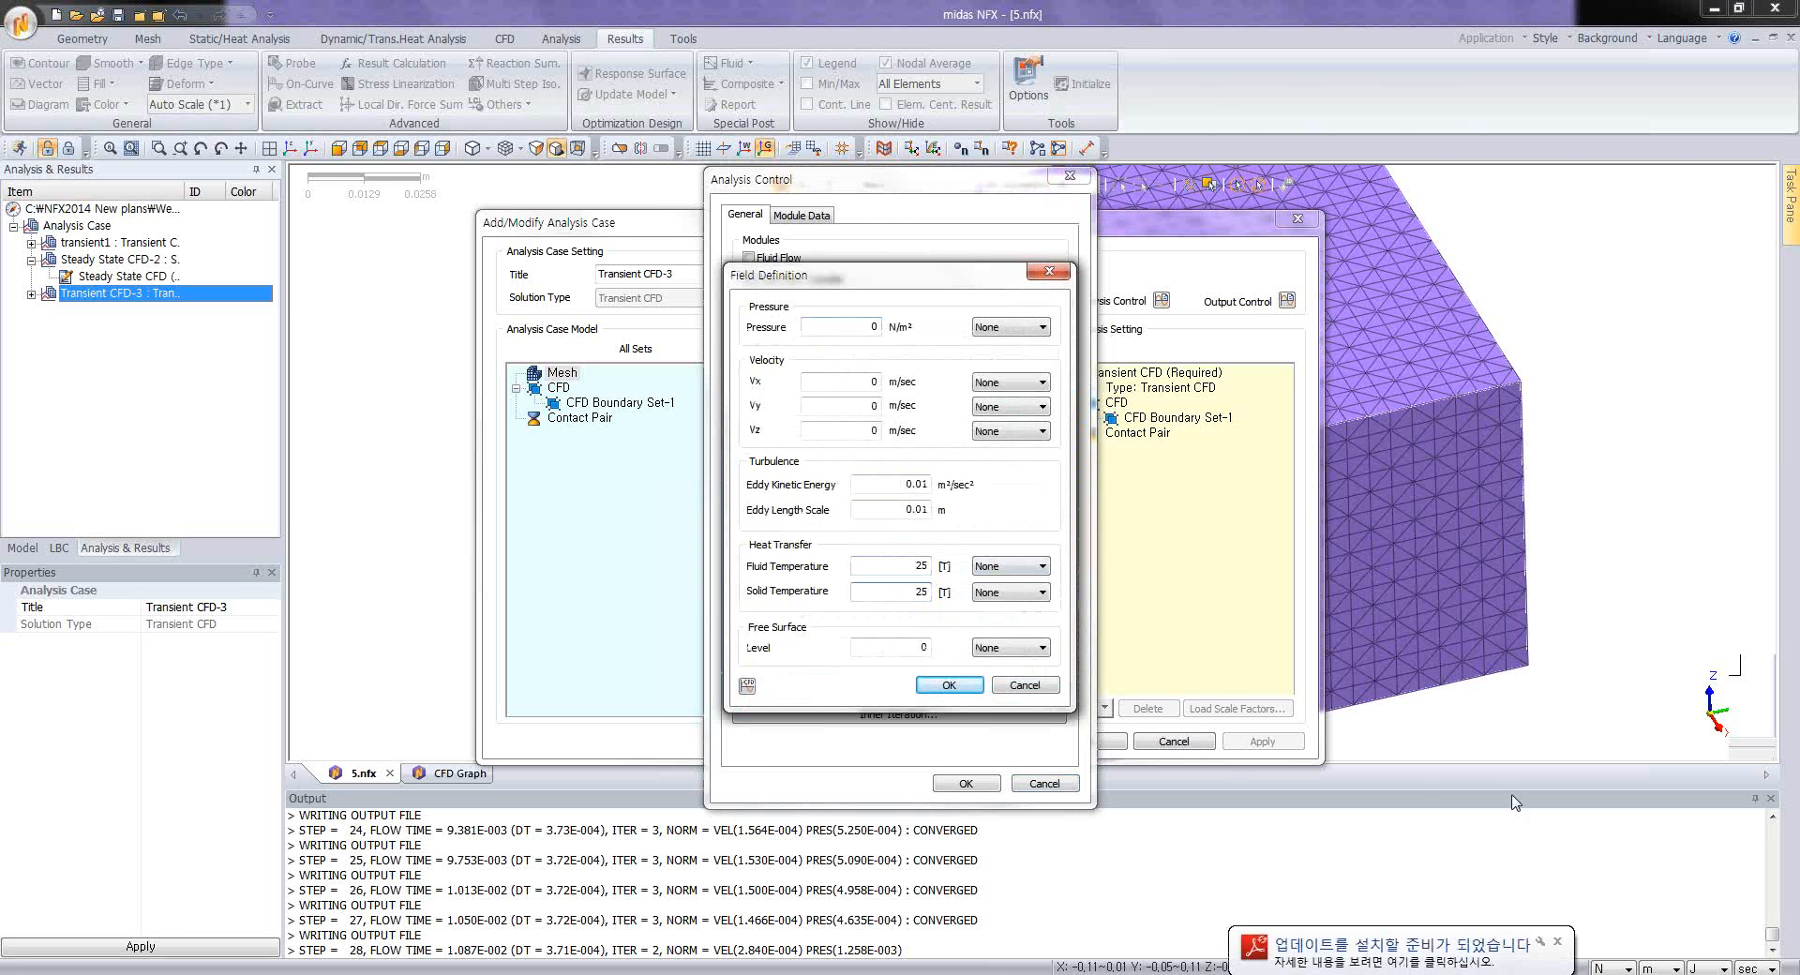
left_click(979, 687)
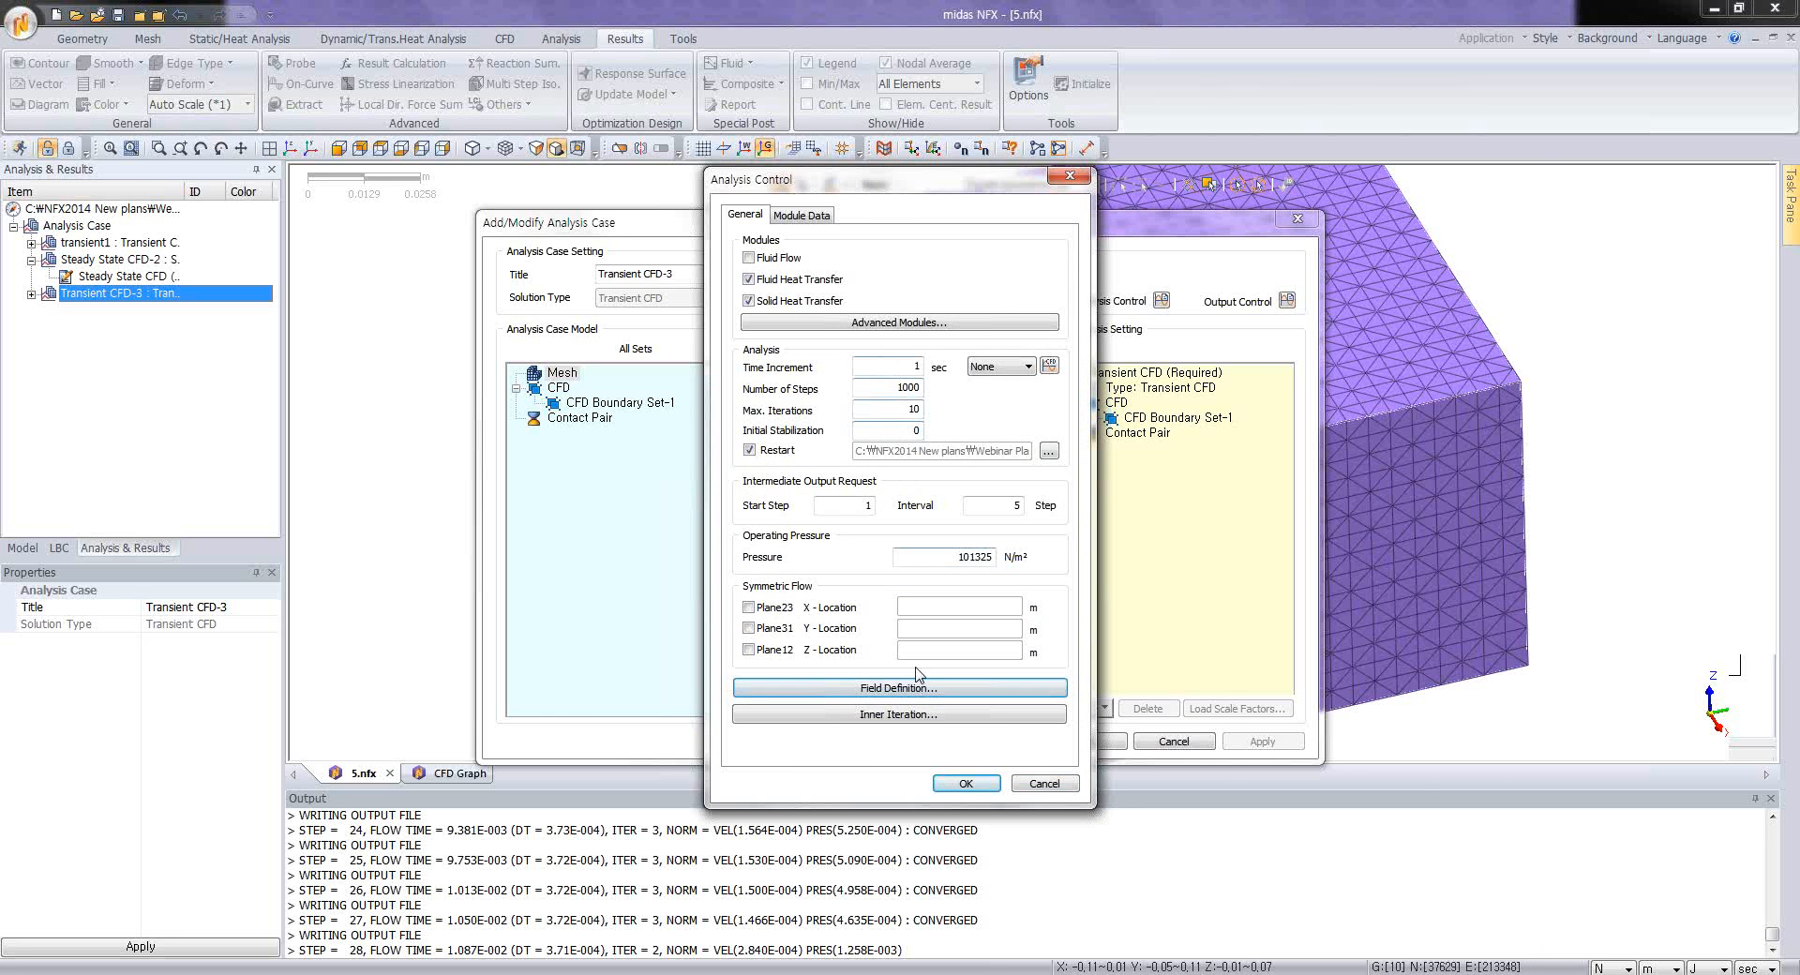
left_click(960, 784)
left_click(1086, 742)
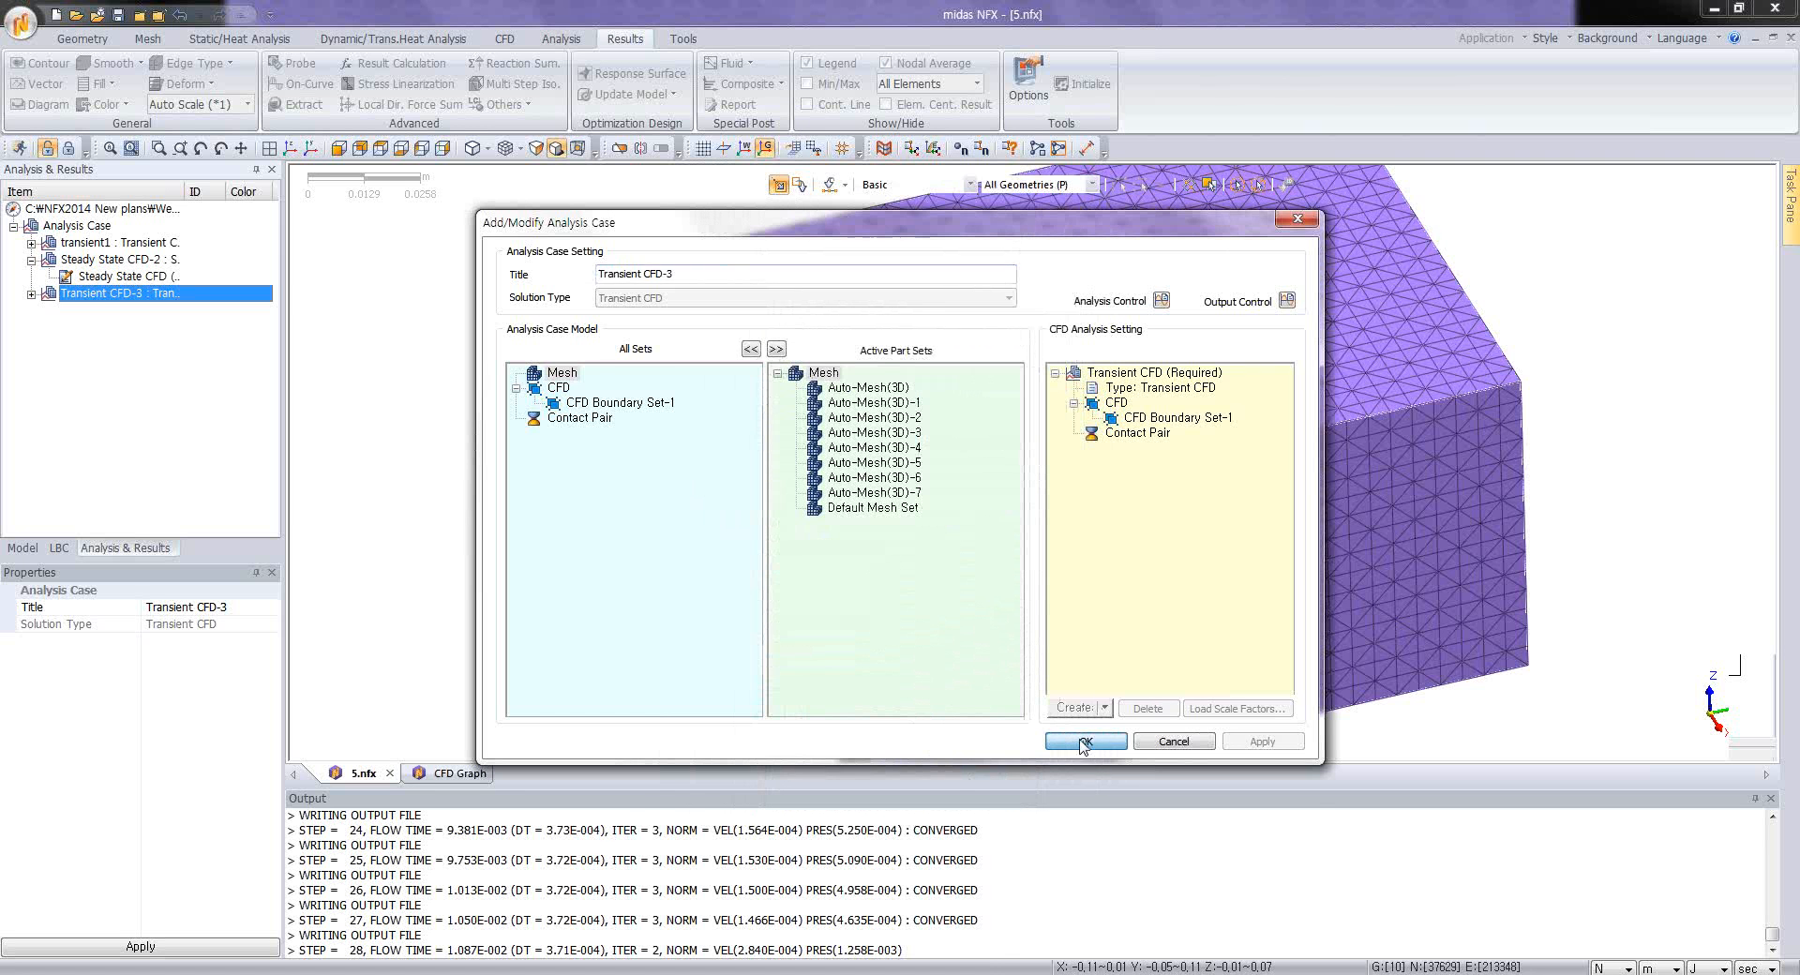
Step: Hide the mesh sets Auto-Mesh(3D)-7, Auto-Mesh(3D) and Auto-Mesh(3D)-1 to expose the components inside the enclosure
right_click(90, 293)
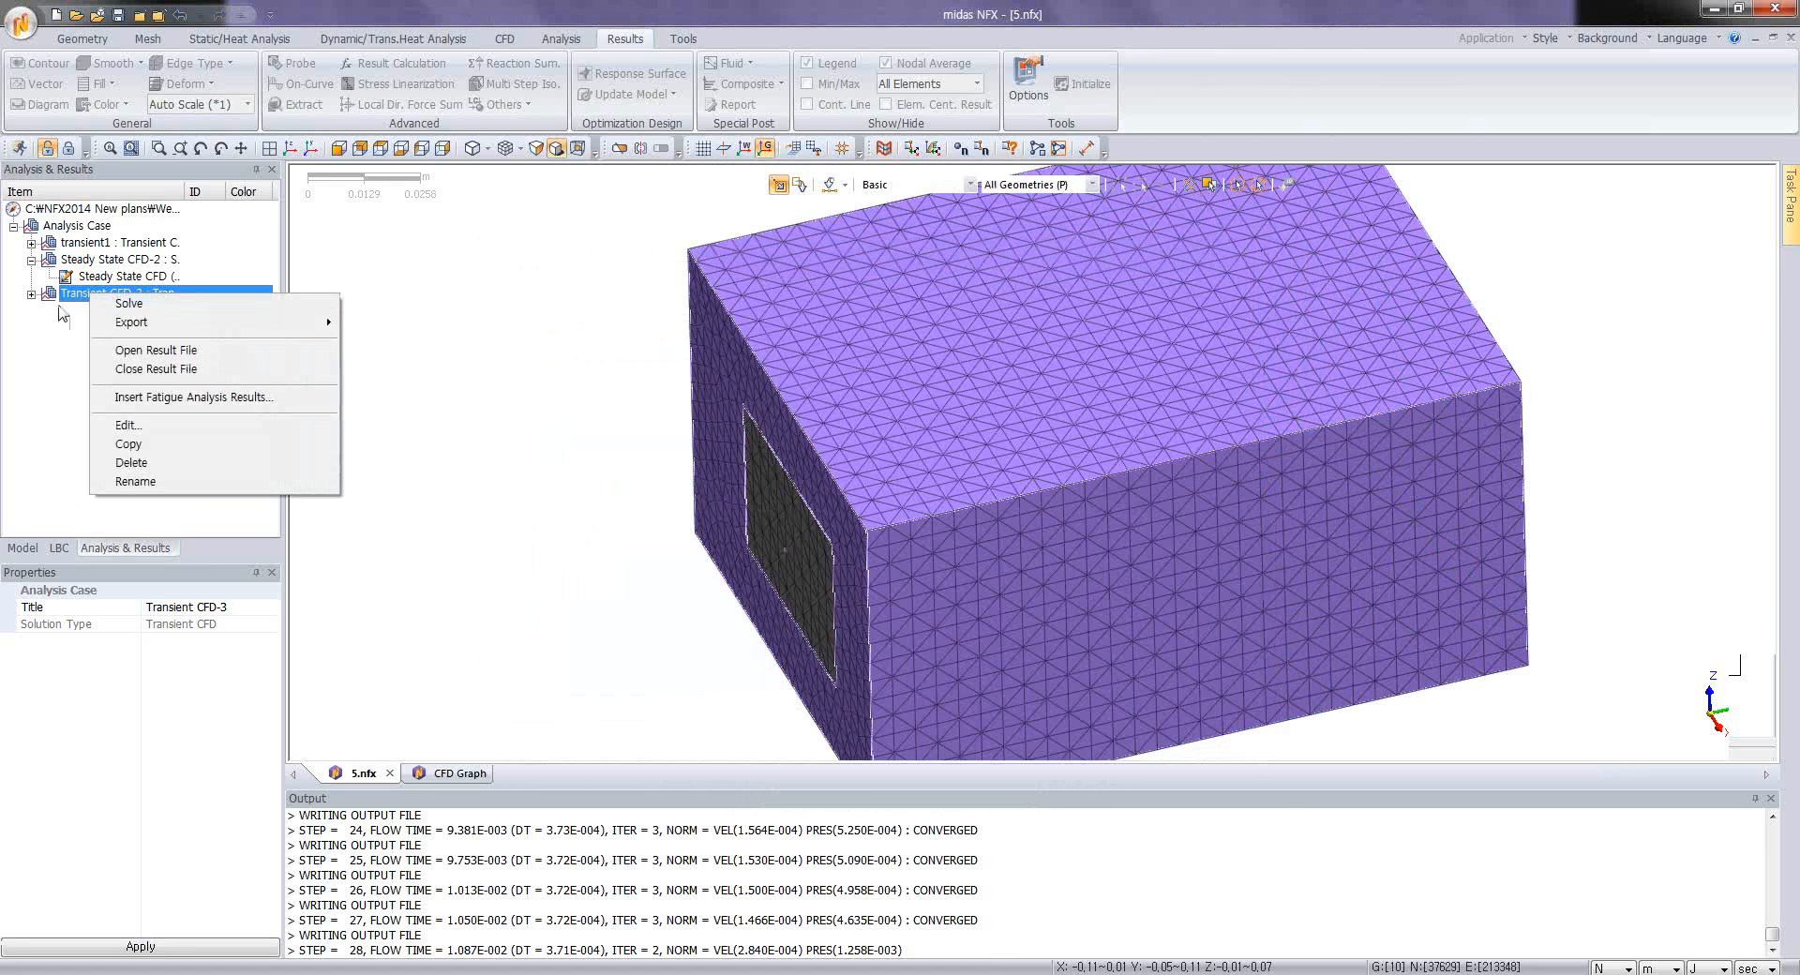
left_click(45, 328)
middle_click_drag(647, 624, 879, 436)
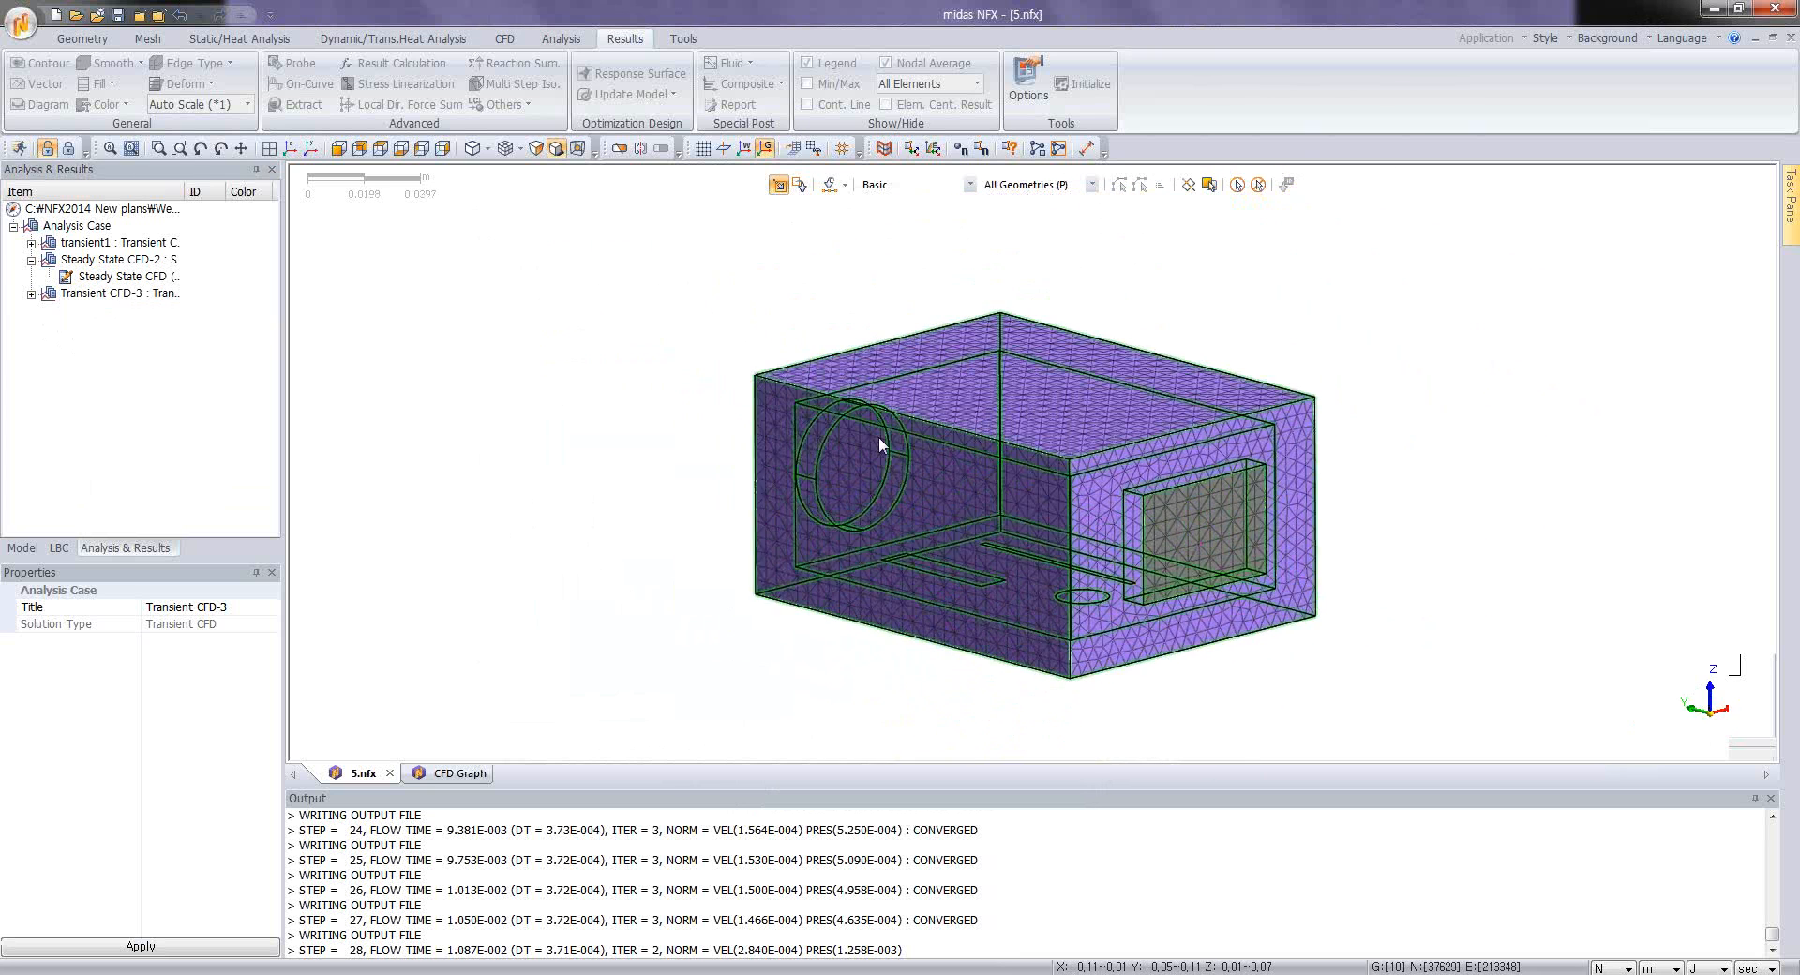
left_click(23, 548)
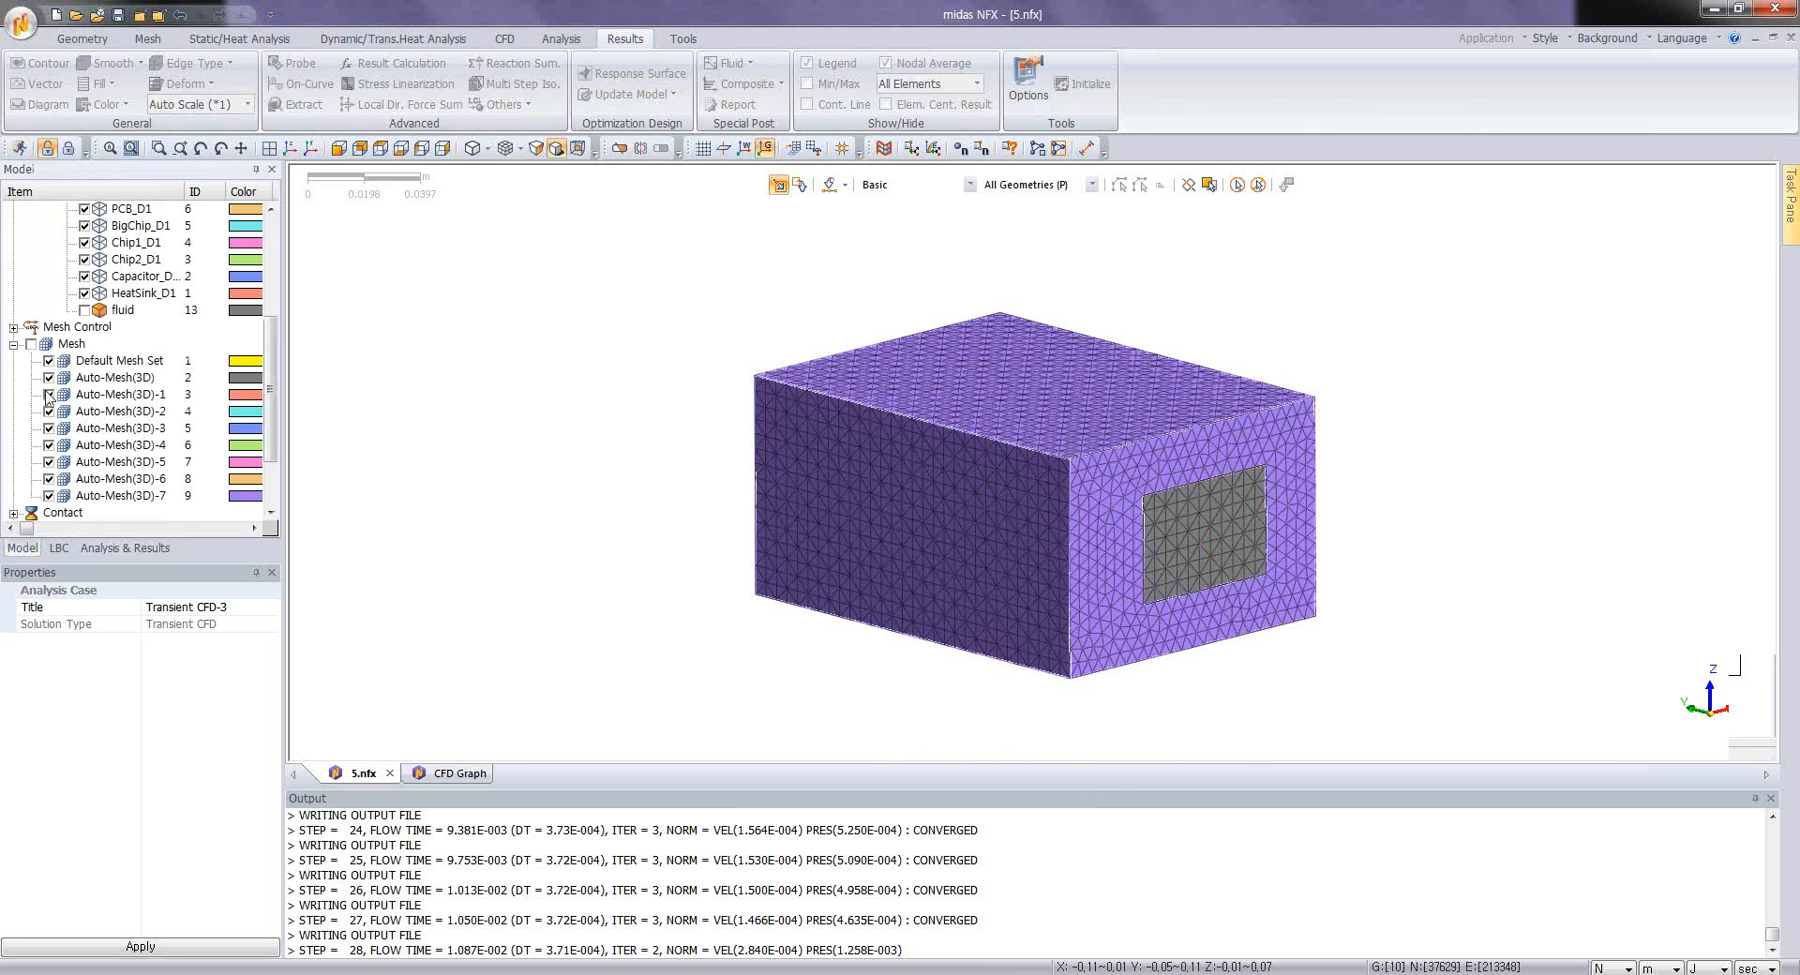
left_click(49, 495)
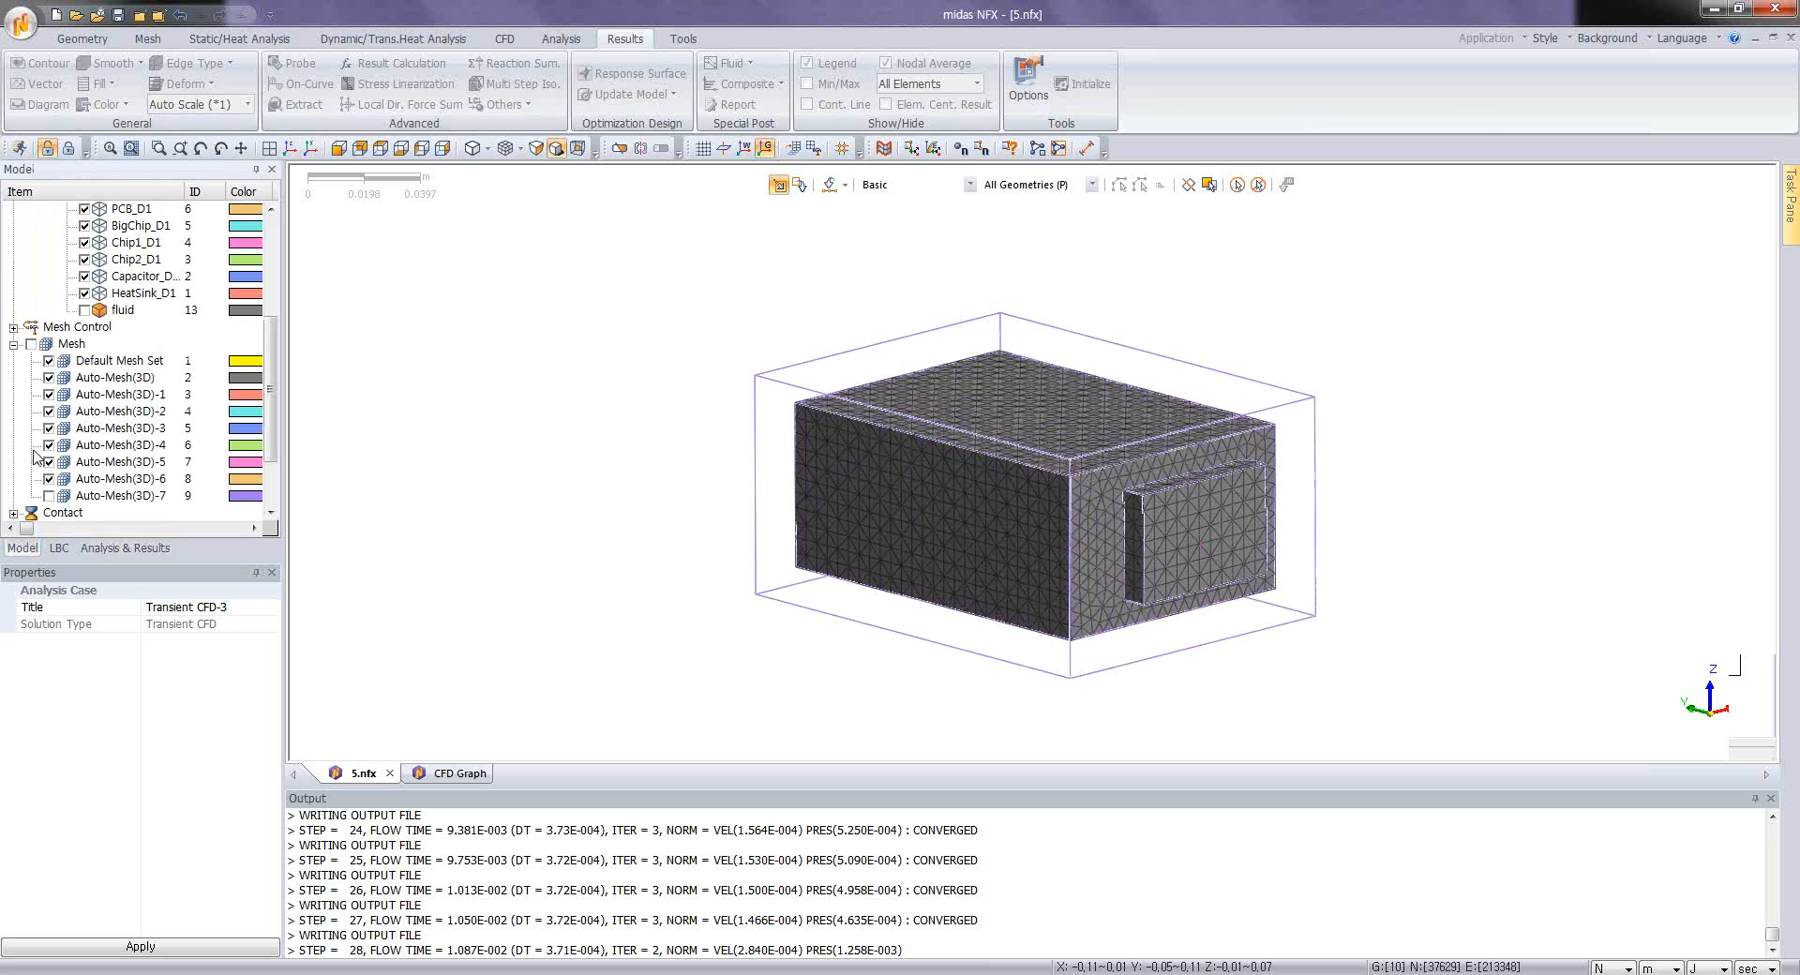
left_click(49, 378)
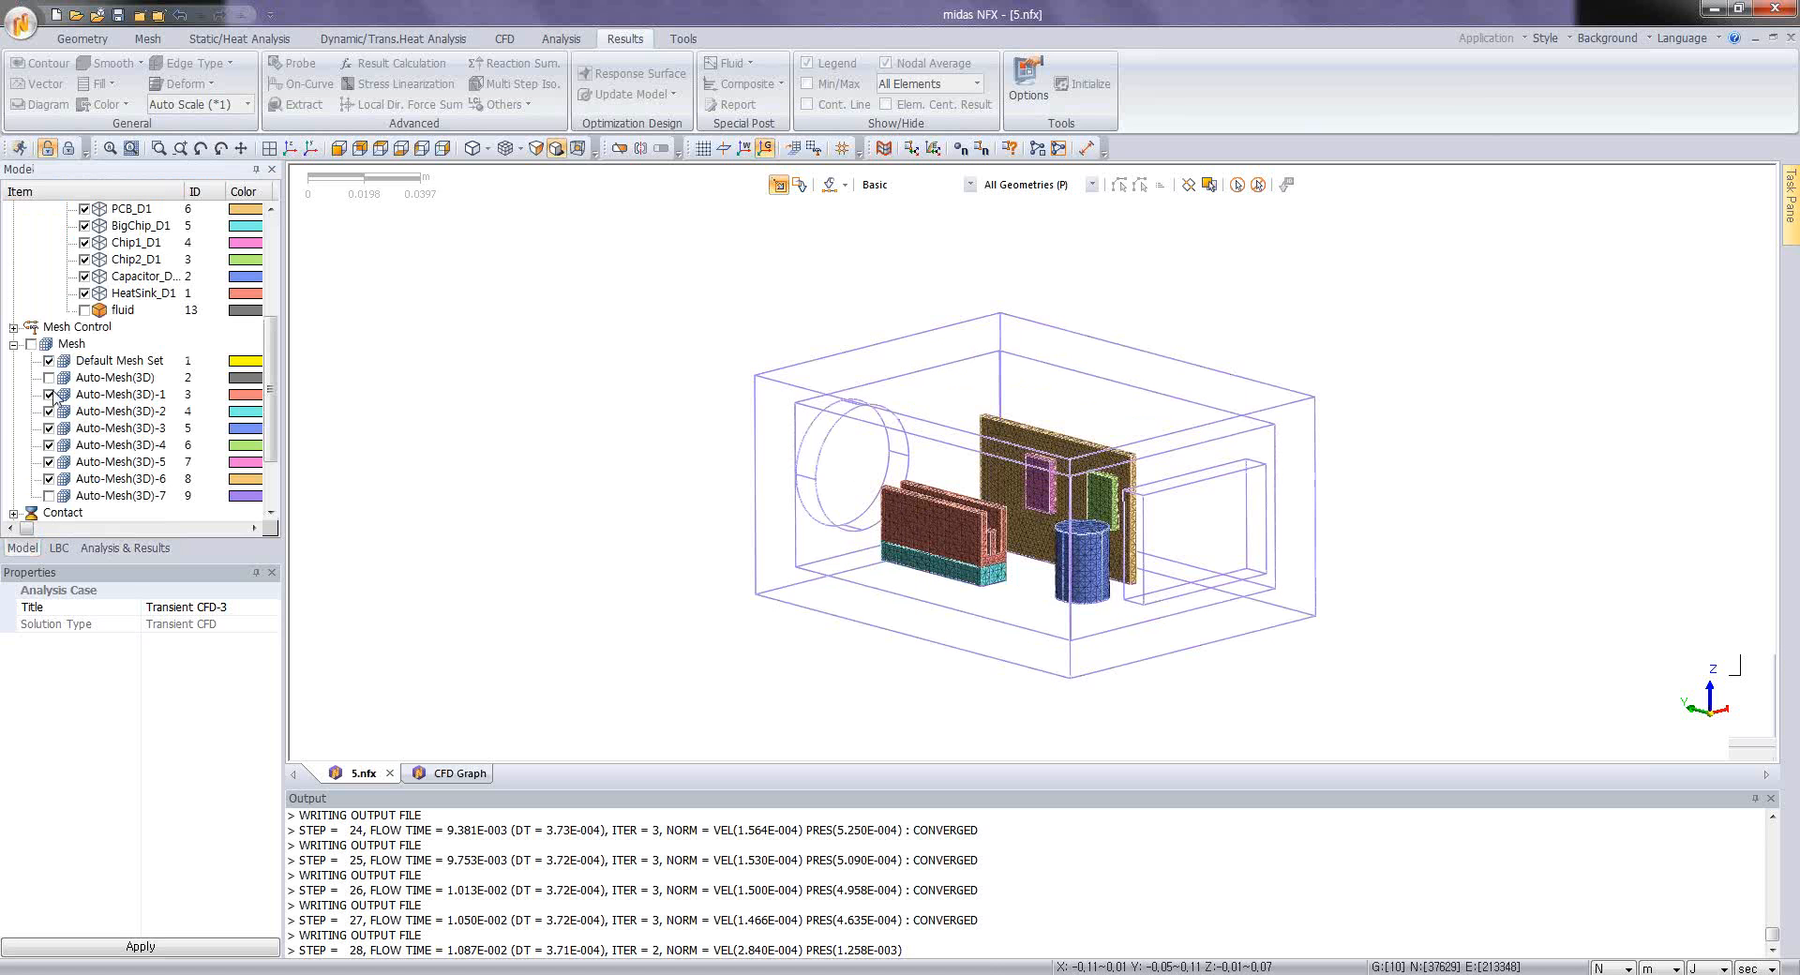
left_click(48, 395)
scroll(998, 544, "up", 8)
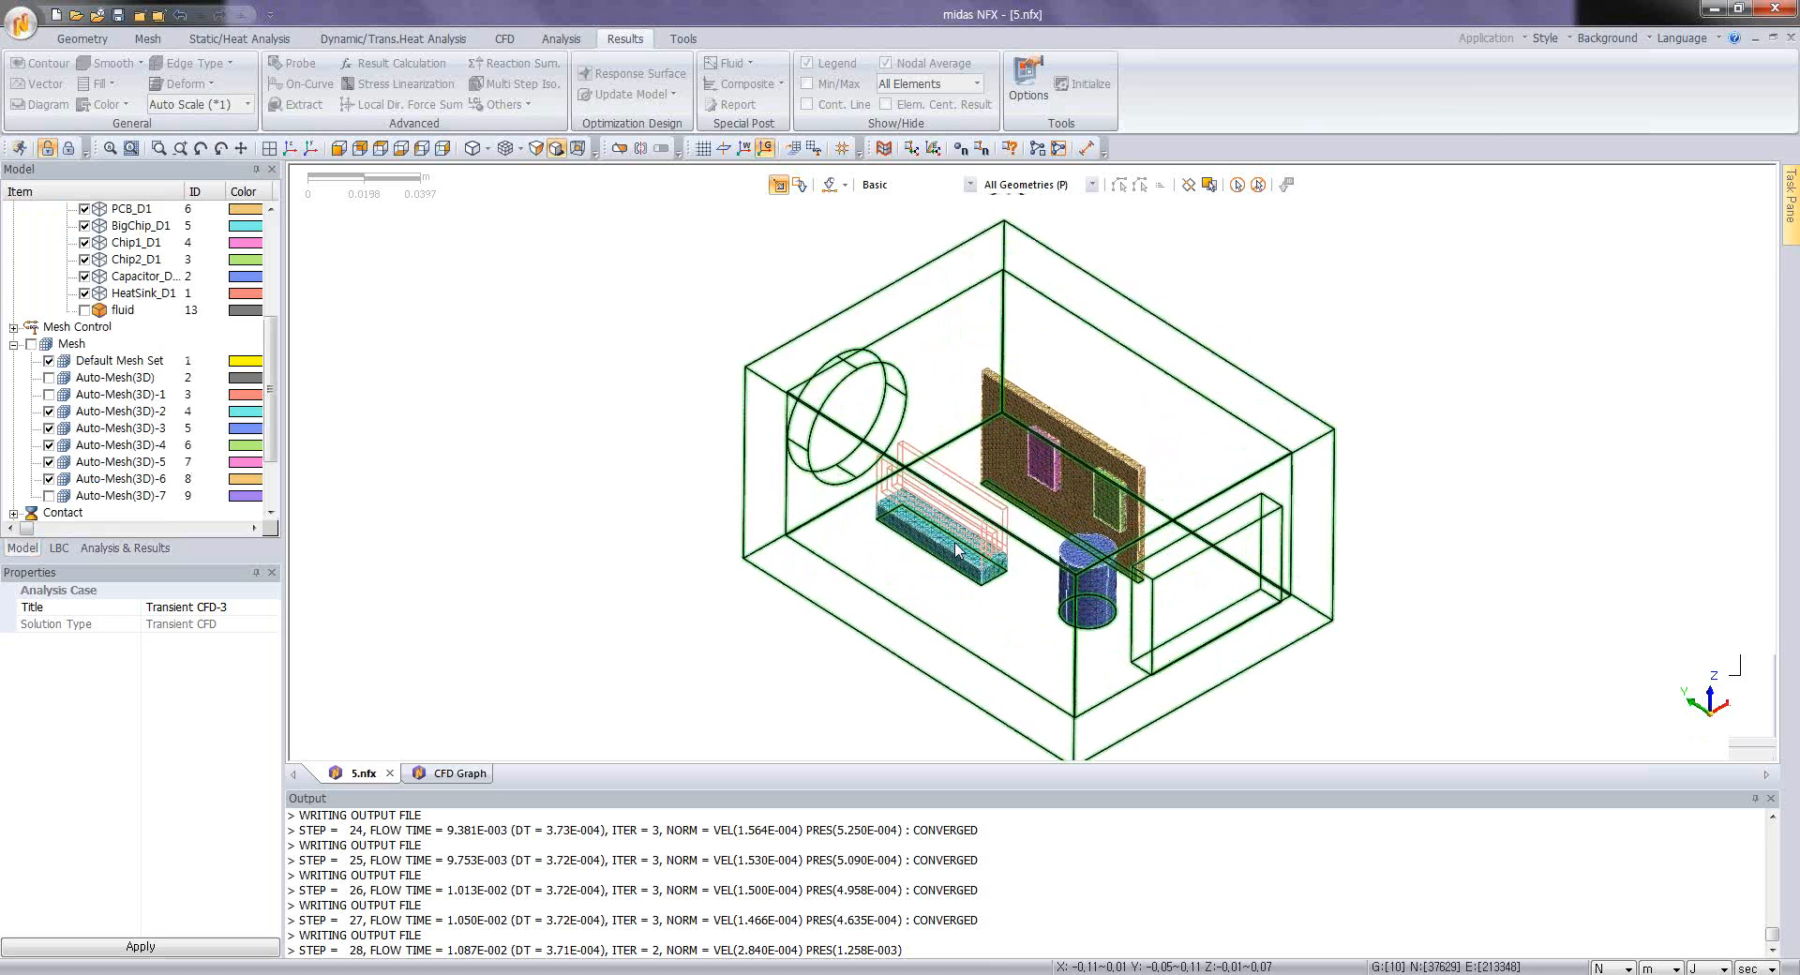
scroll(997, 540, "up", 3)
scroll(1140, 479, "down", 3)
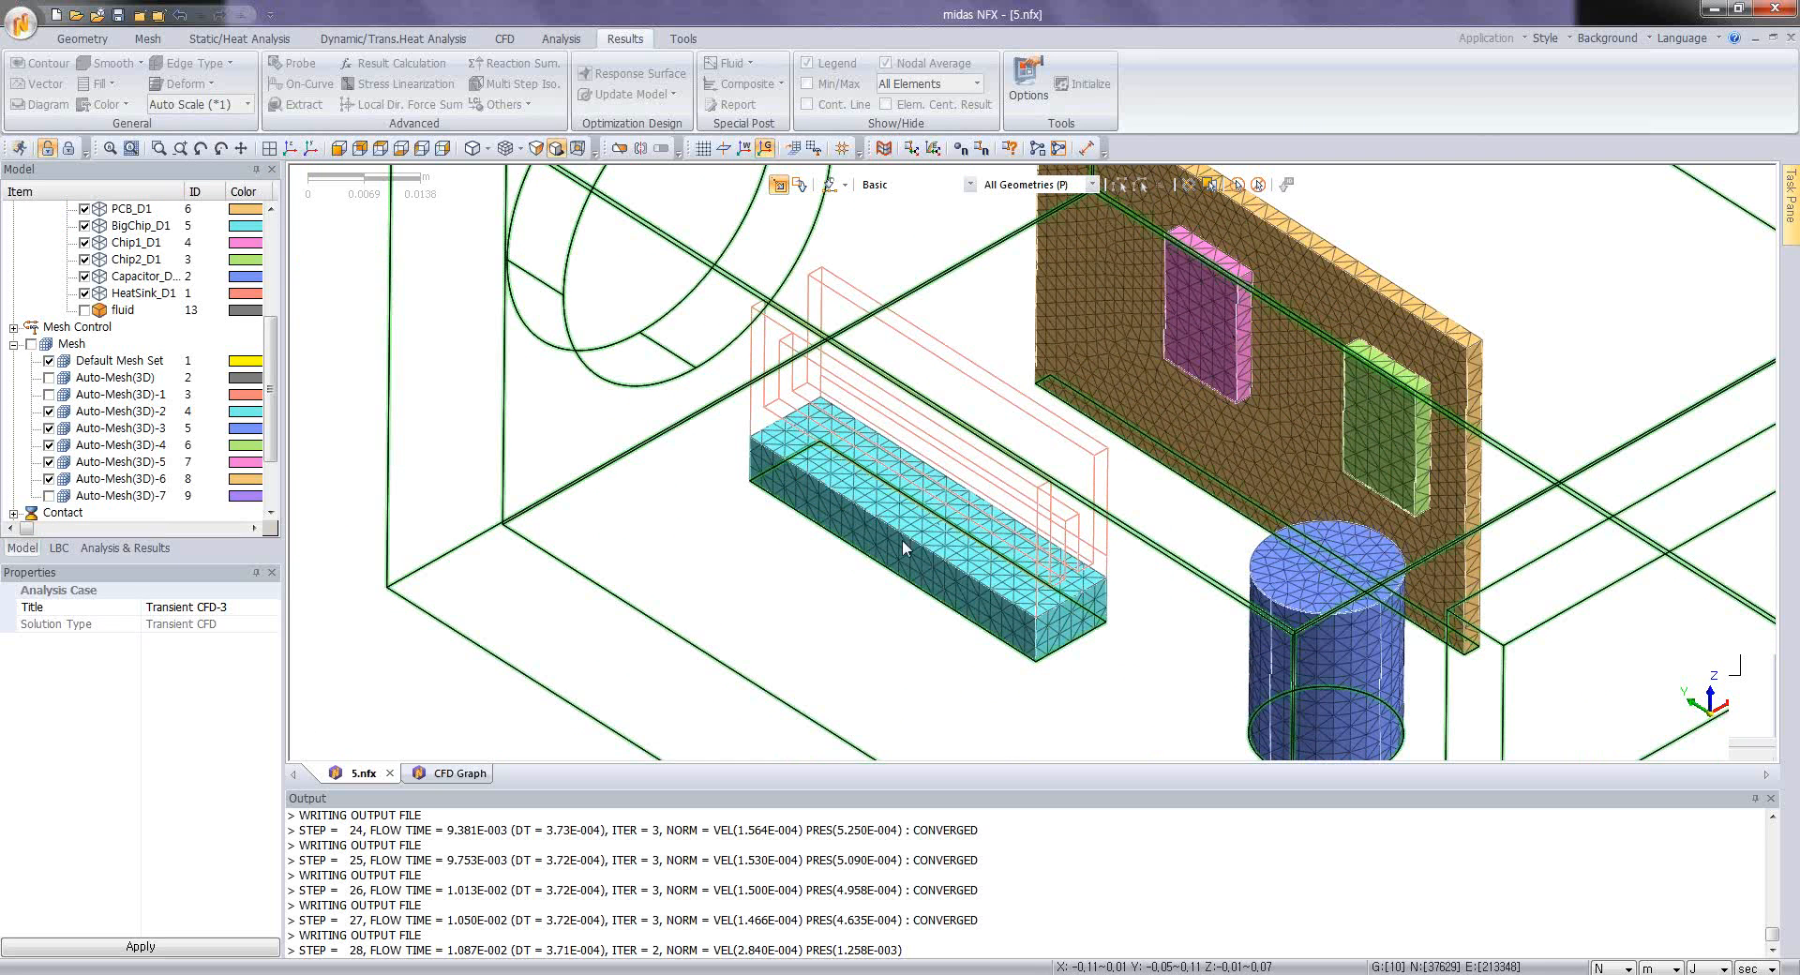
middle_click_drag(1097, 612, 1095, 595)
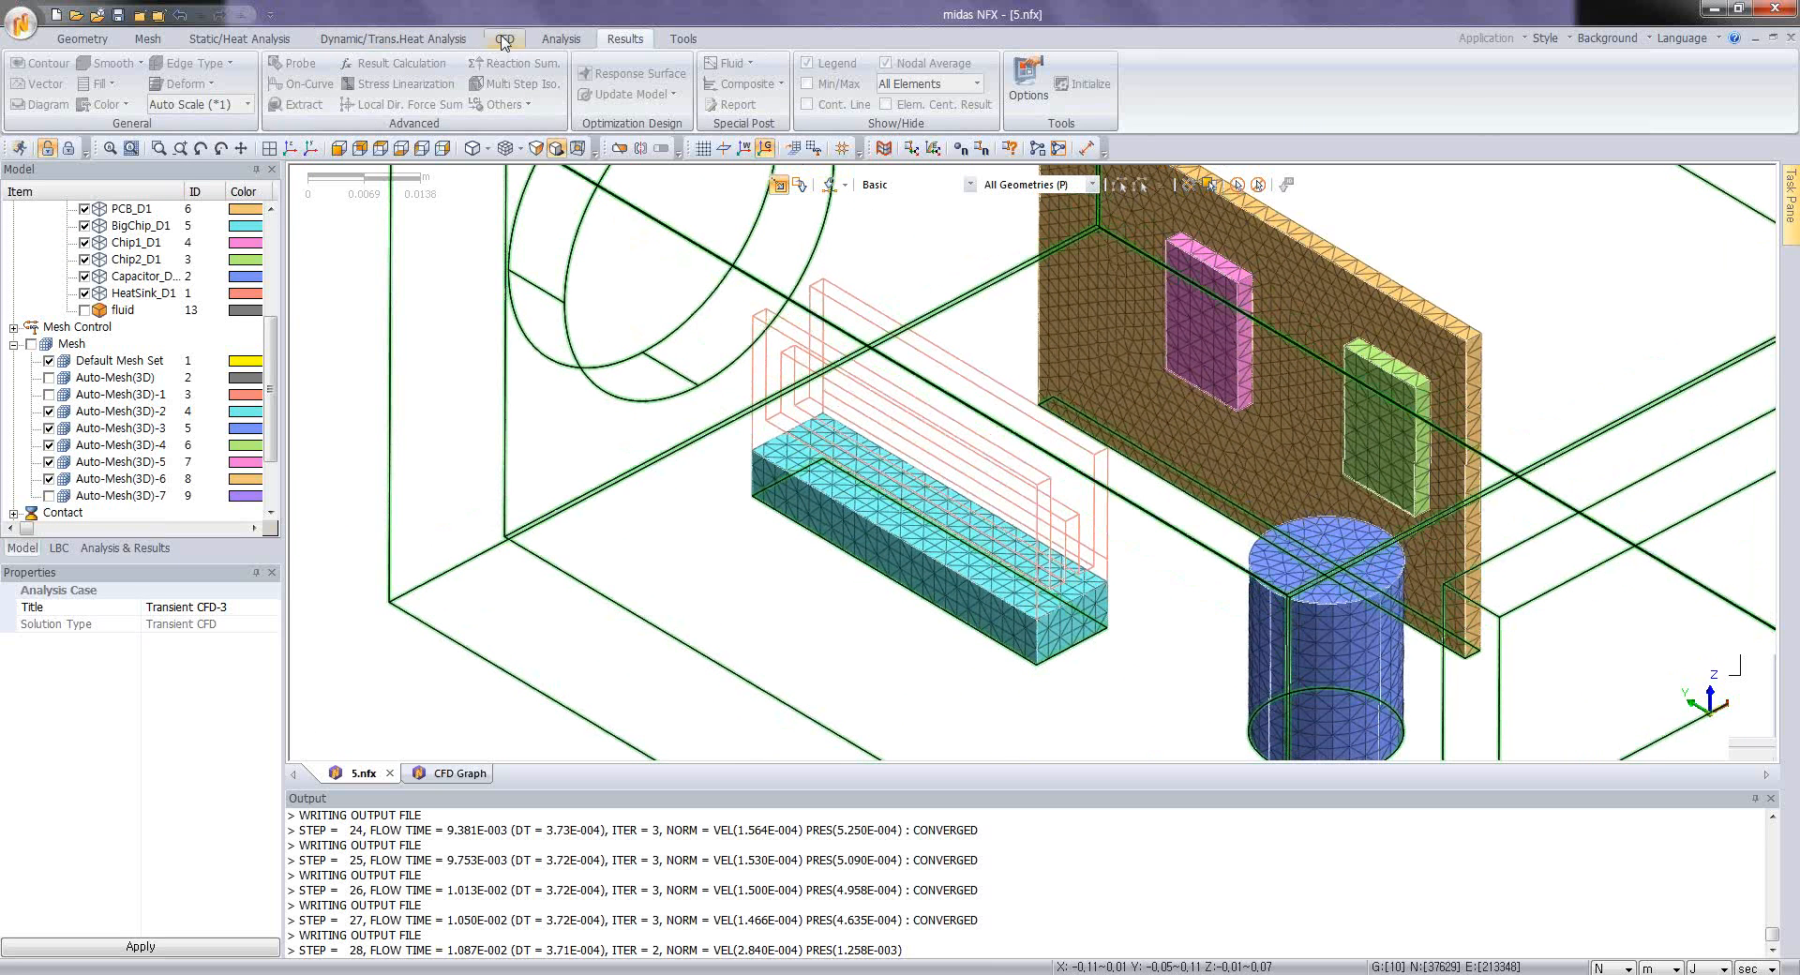
Step: Define Temperature result monitoring at three nodes: one on each of the two PCB chips and one on the big chip
left_click(505, 38)
left_click(842, 86)
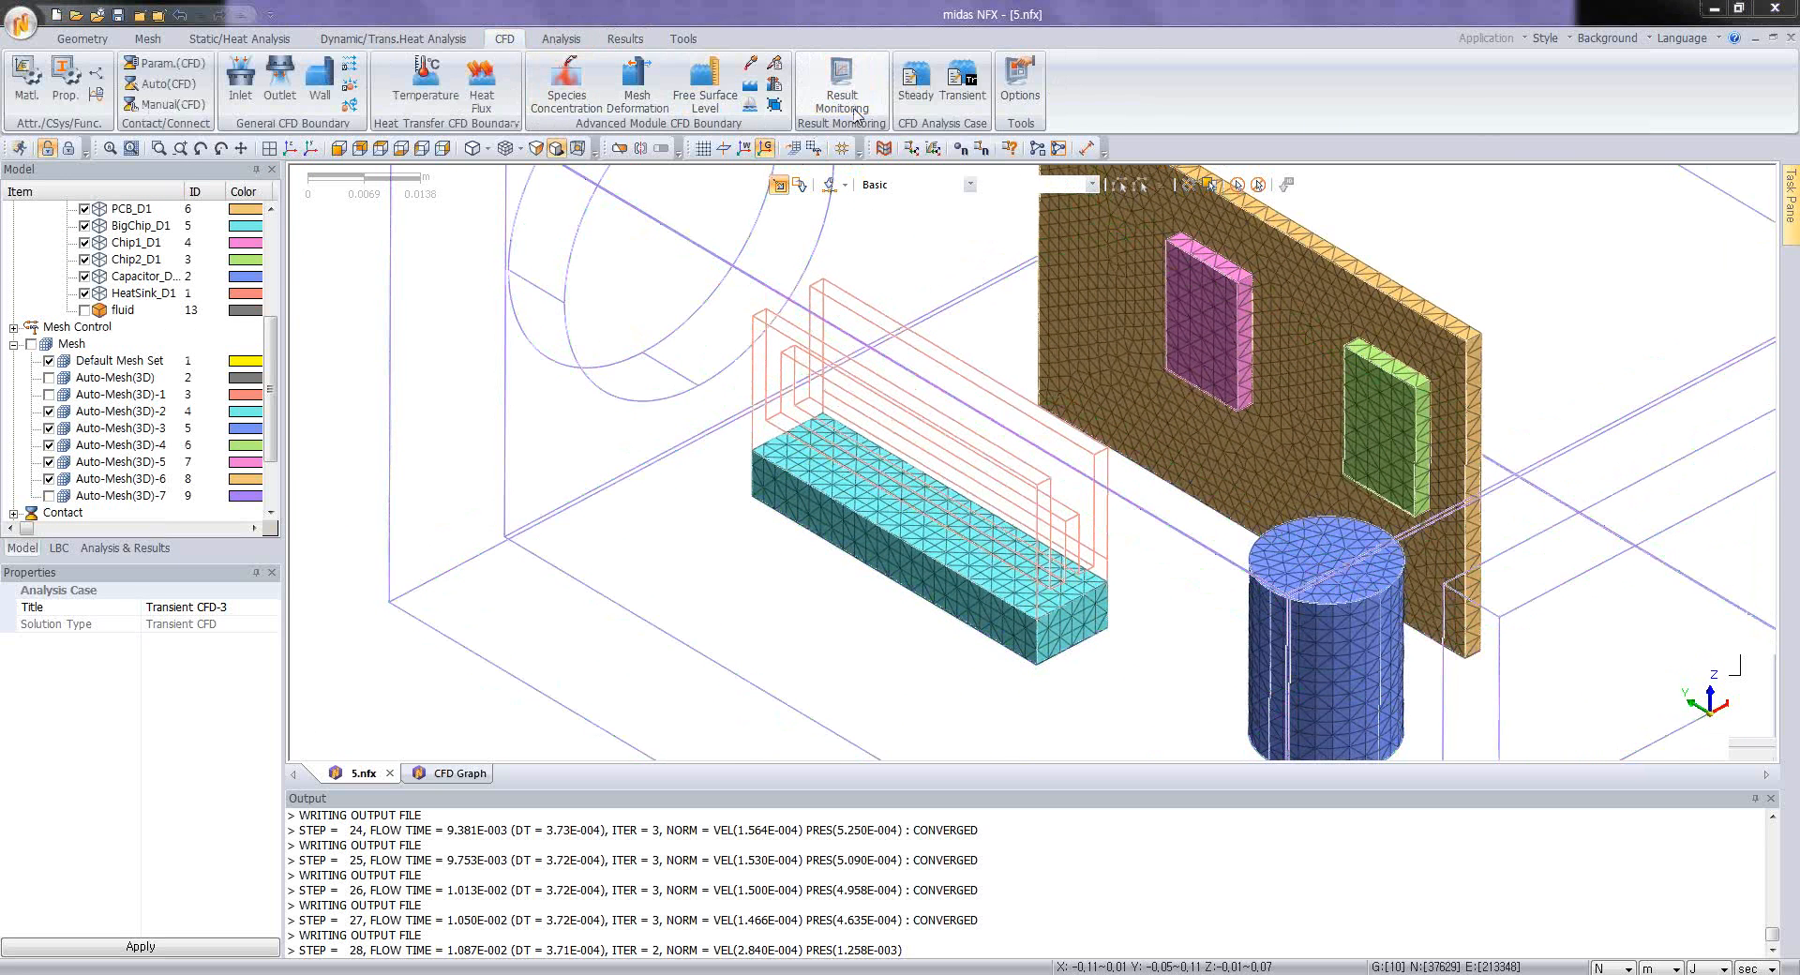
left_click(1202, 328)
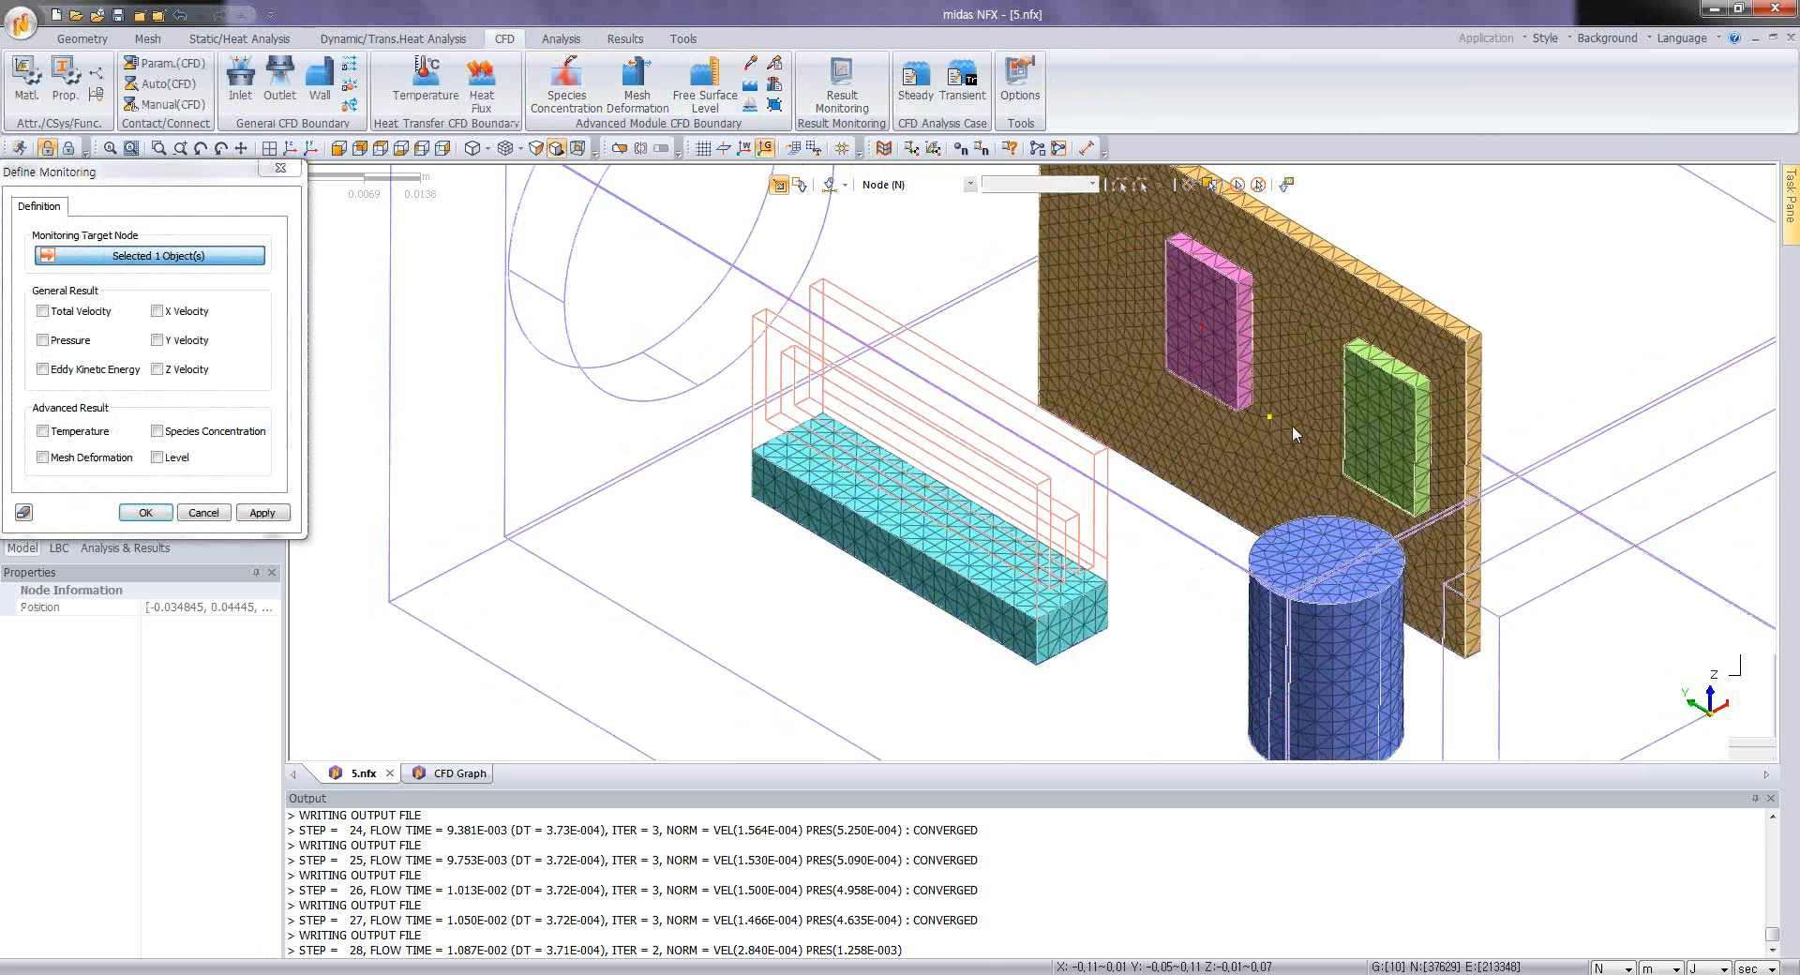
left_click(1377, 431)
left_click(924, 523)
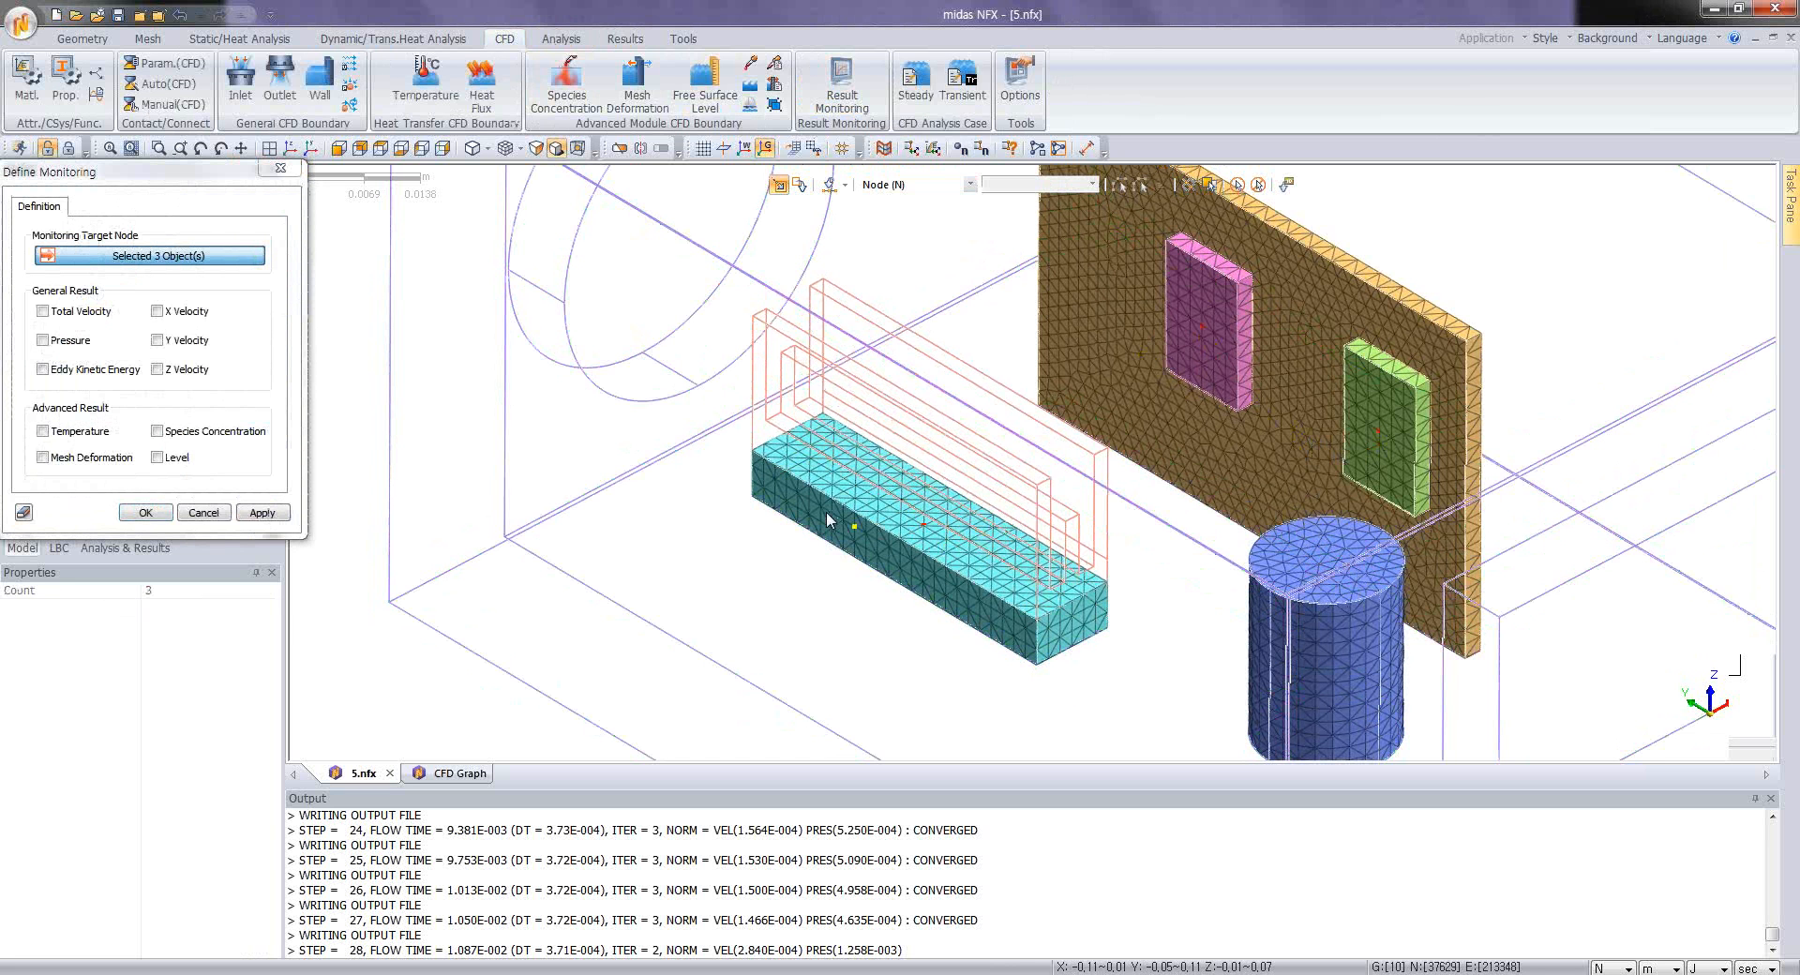
left_click(42, 432)
left_click(143, 513)
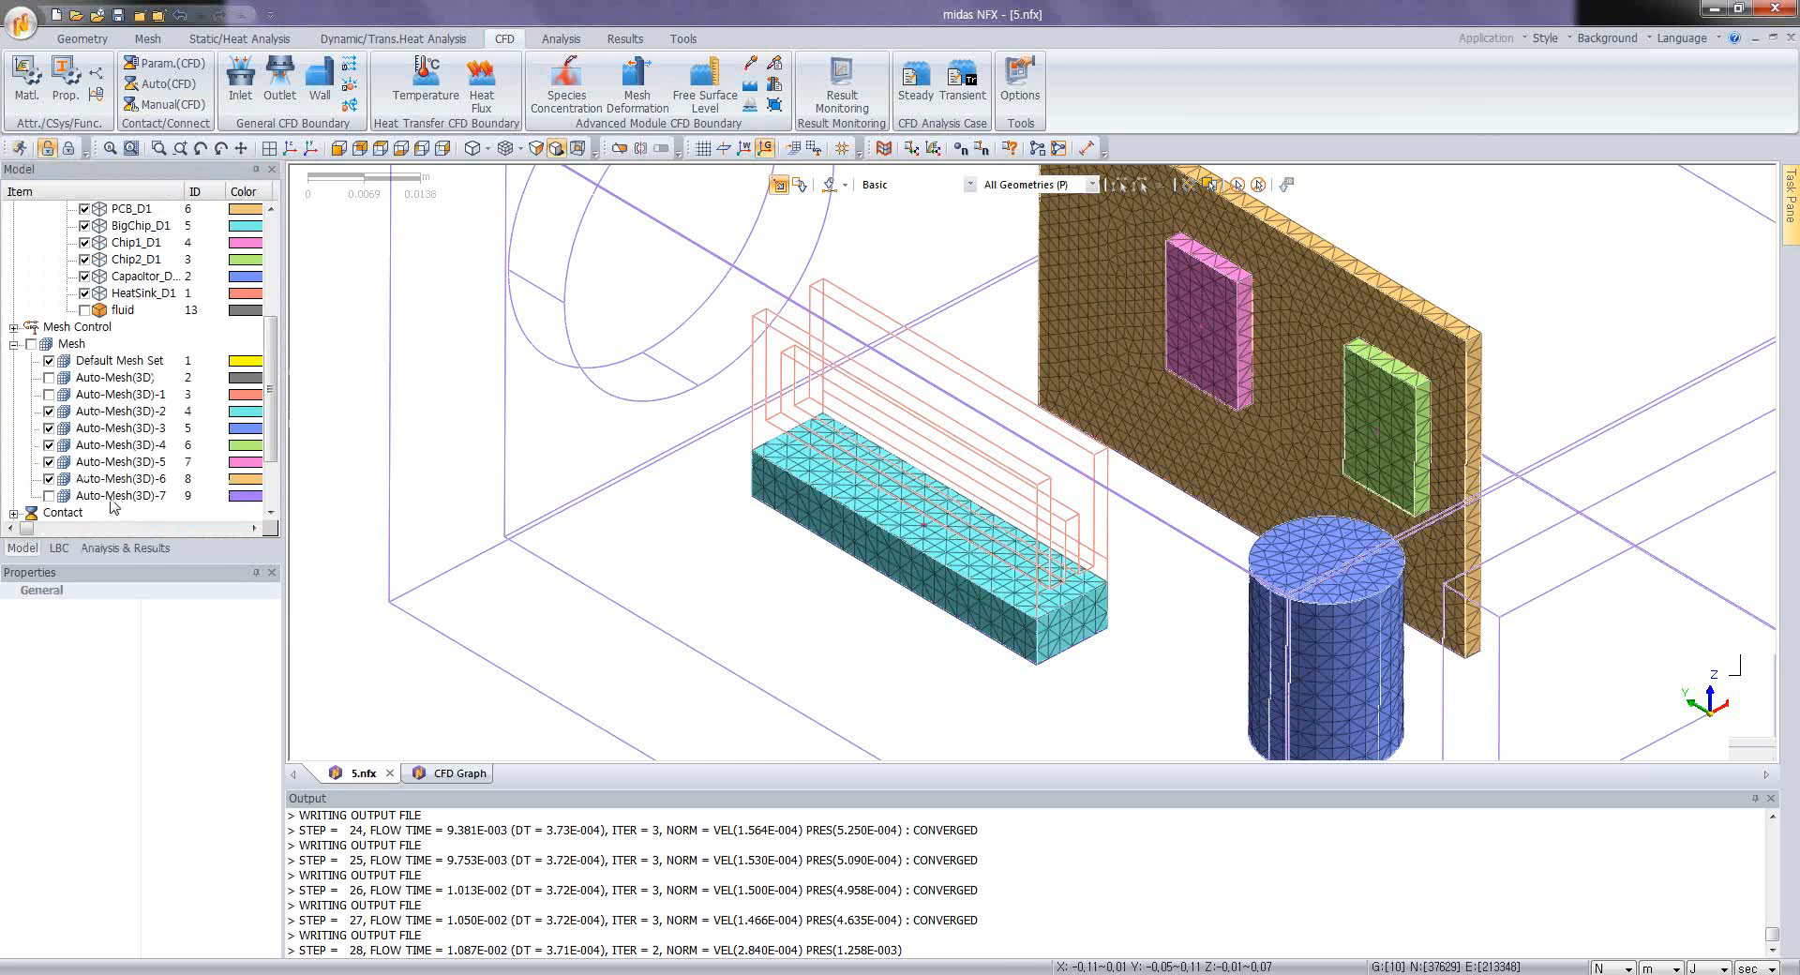
Step: Try to solve the Transient CFD-3 analysis case
left_click(126, 547)
right_click(106, 296)
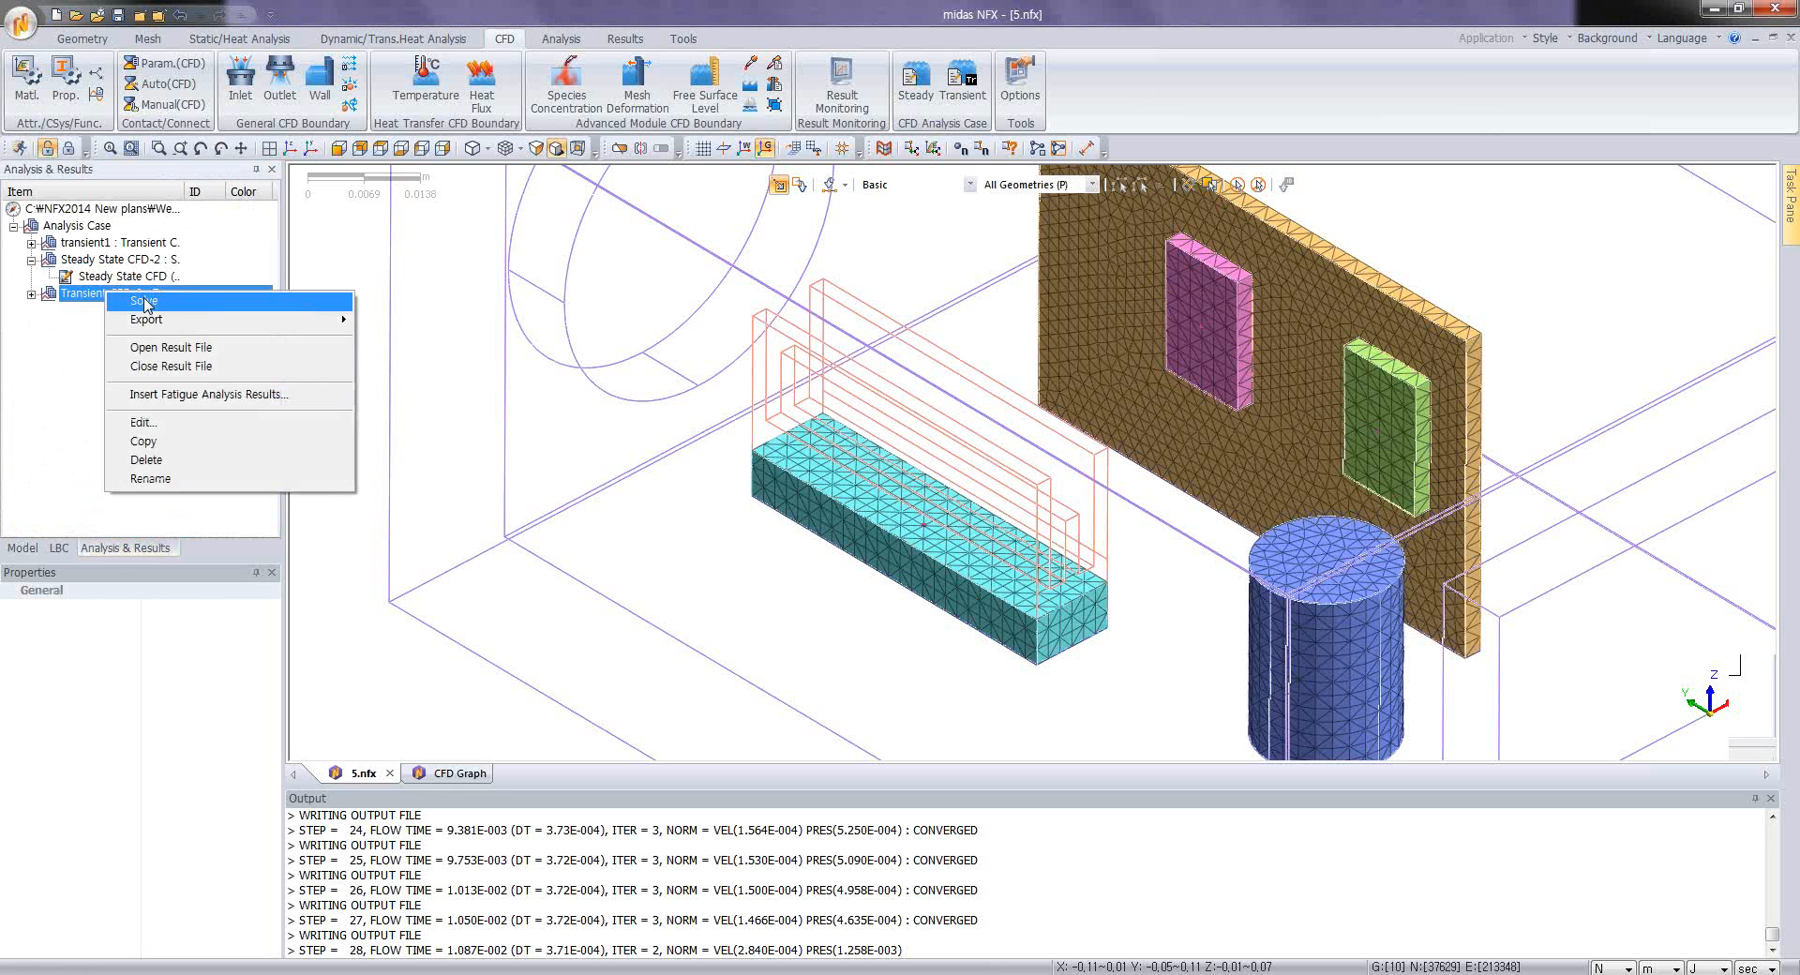
left_click(146, 301)
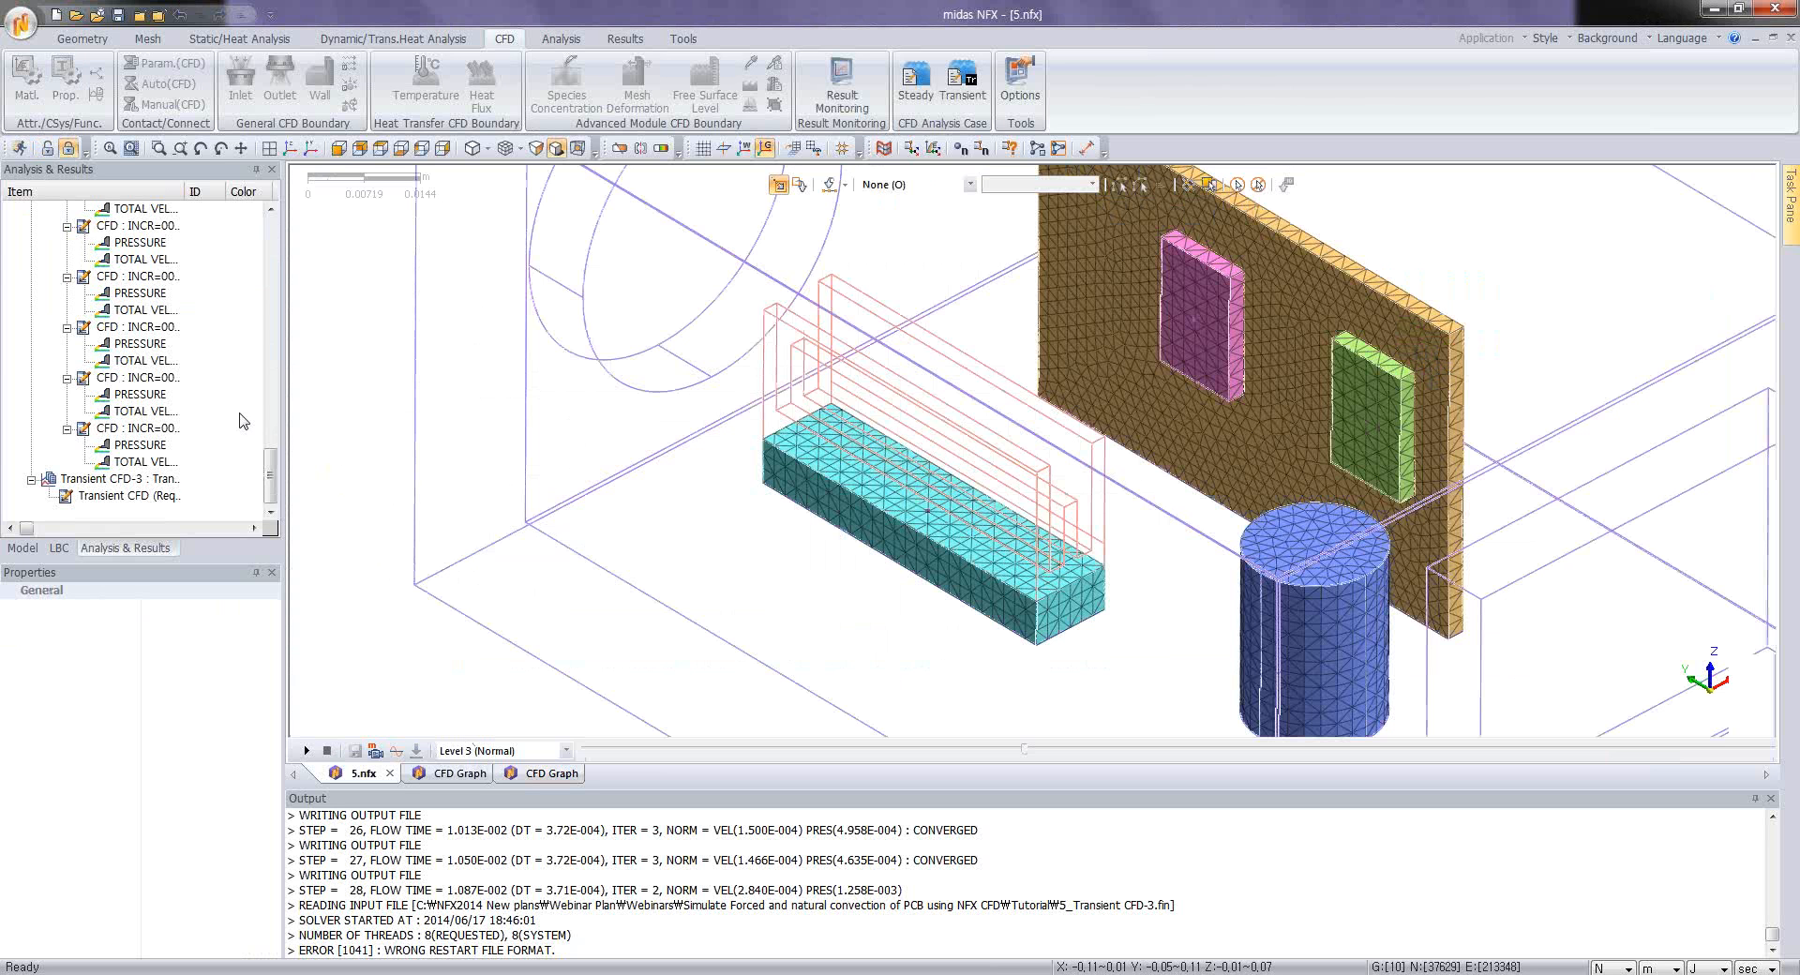
Step: Change the Transient CFD-3 case's restart file to NFXD3_steady.rst and solve the case again
right_click(128, 479)
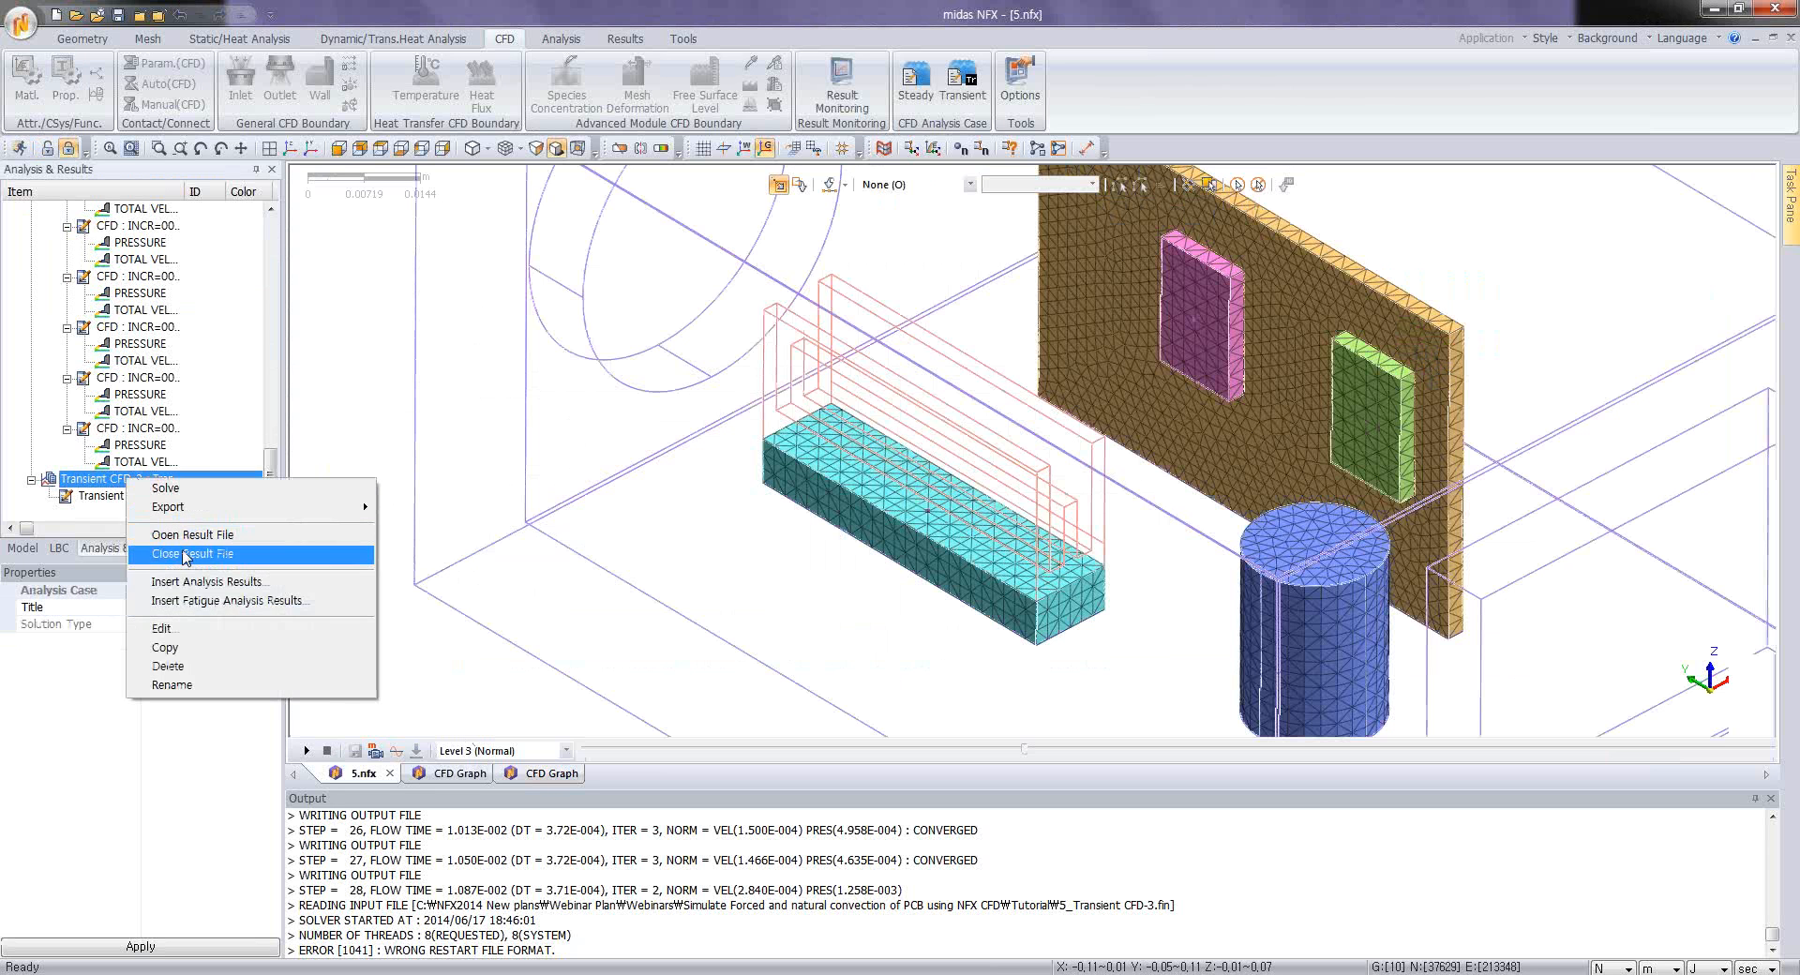
left_click(186, 630)
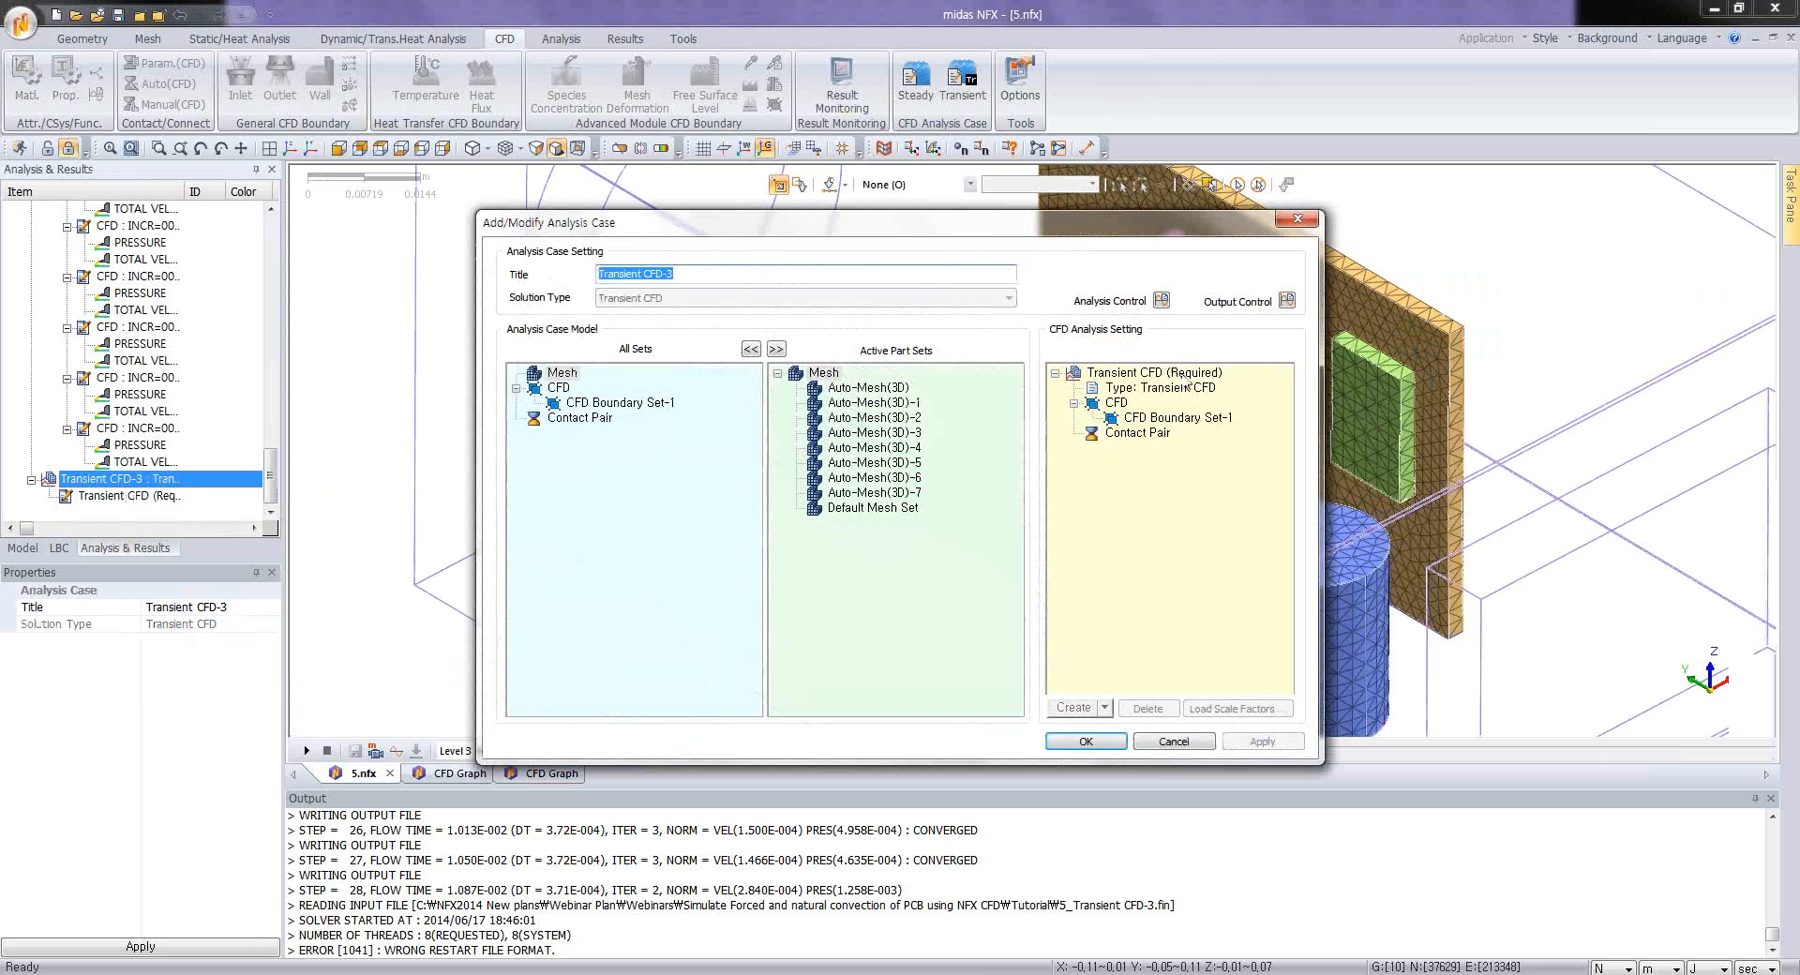
left_click(1160, 300)
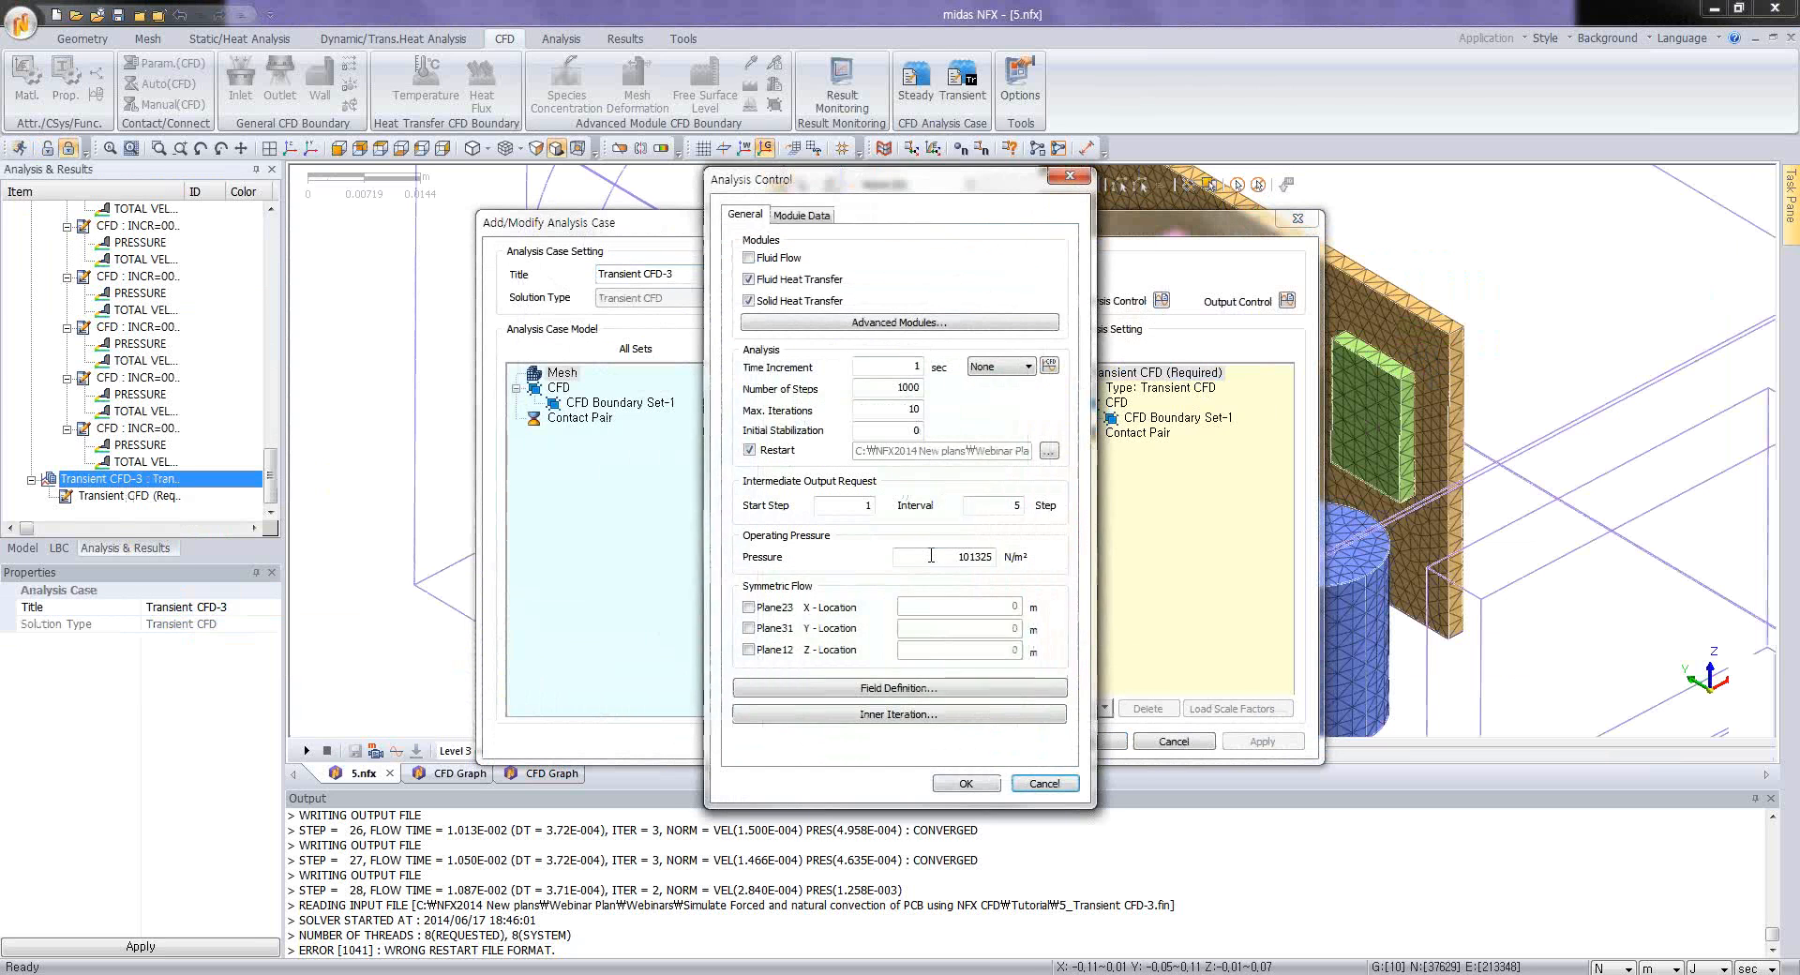
left_click(1049, 452)
left_click(975, 483)
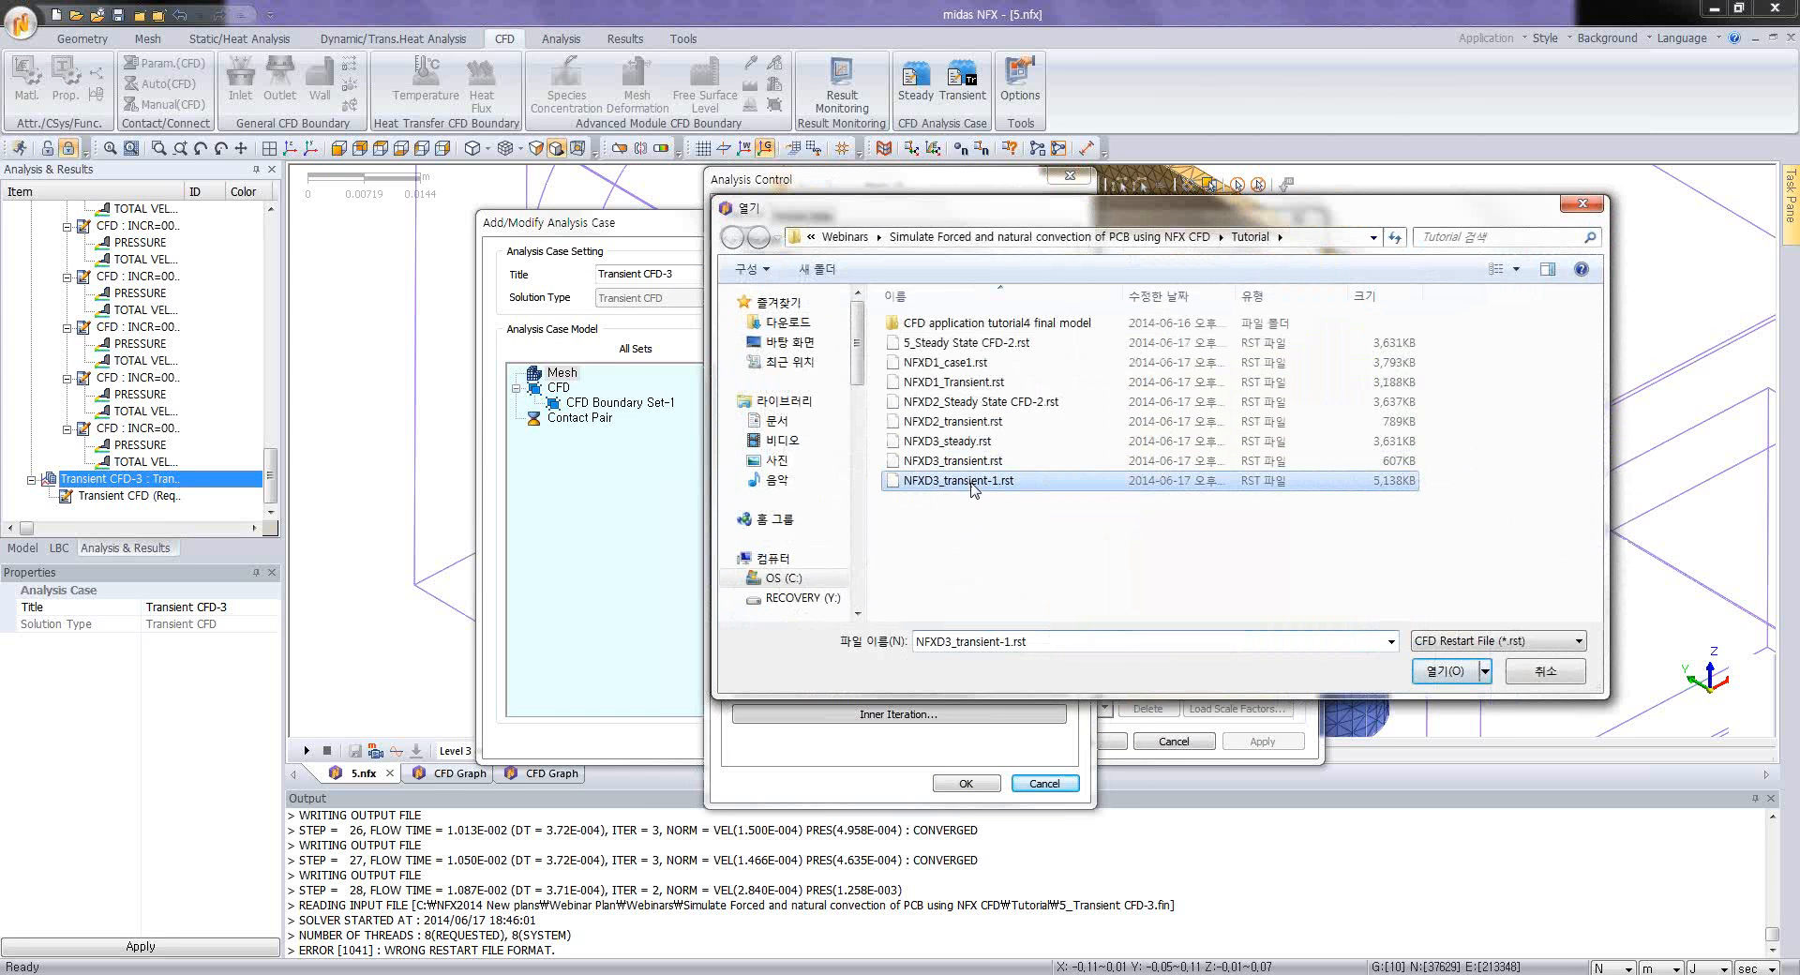
left_click(968, 446)
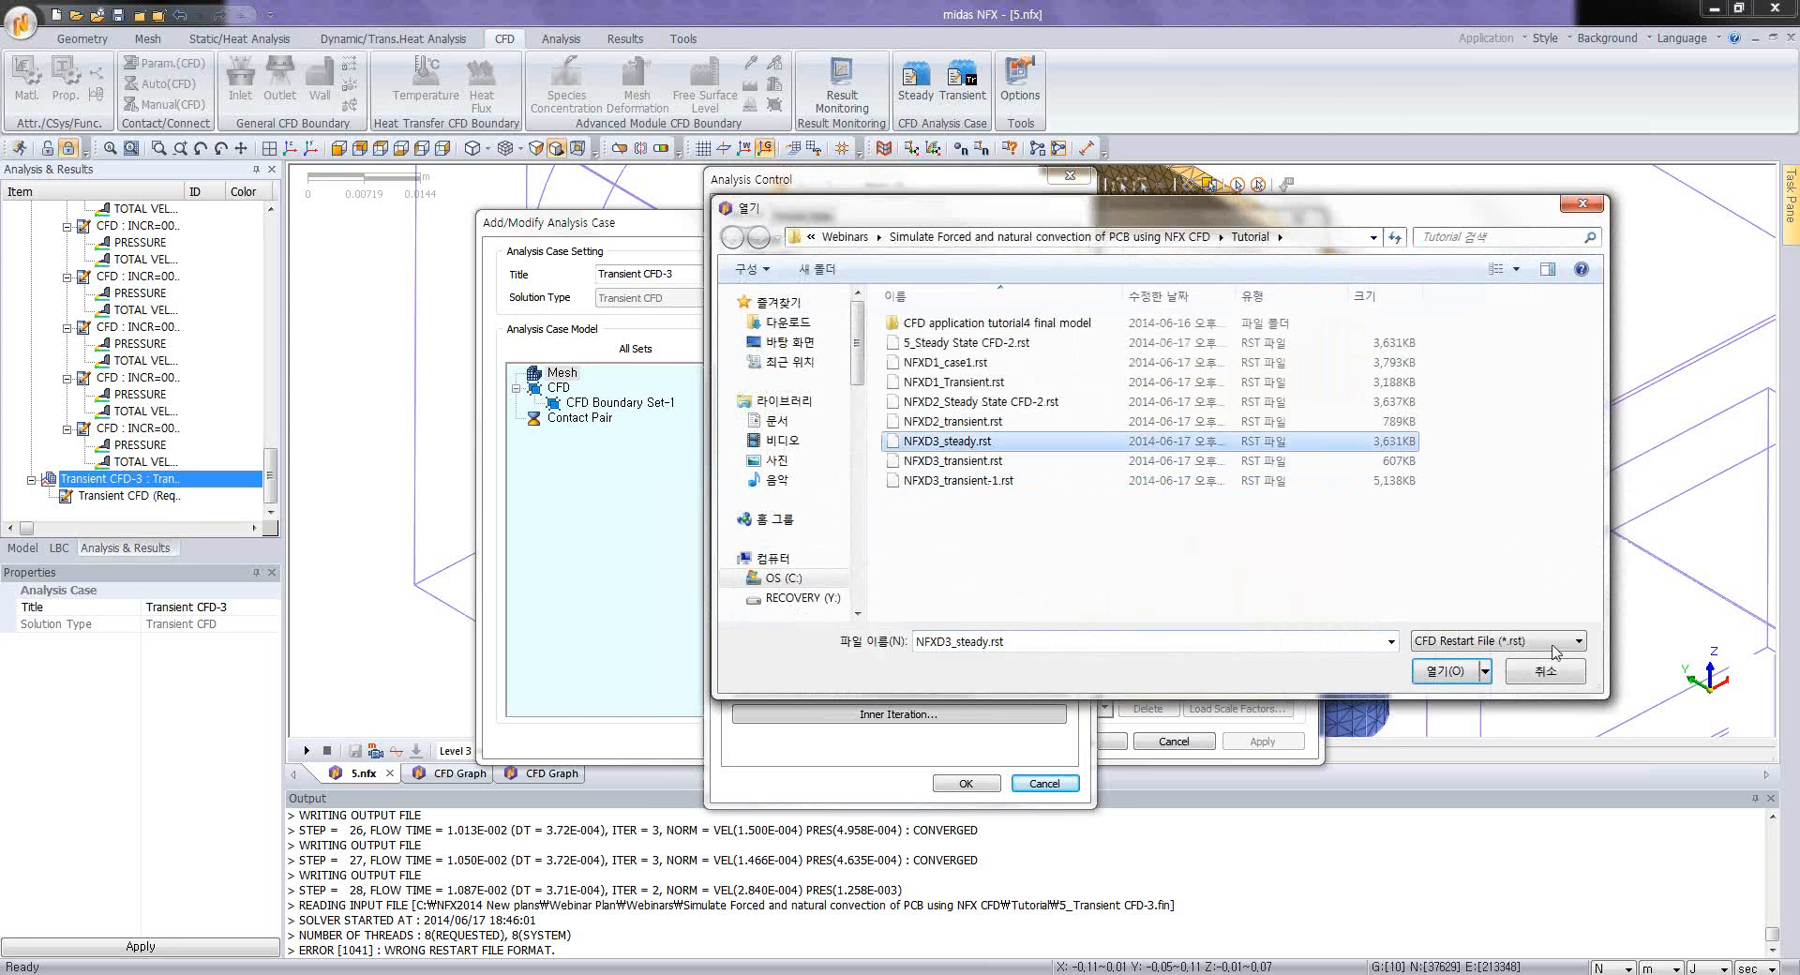
left_click(1445, 670)
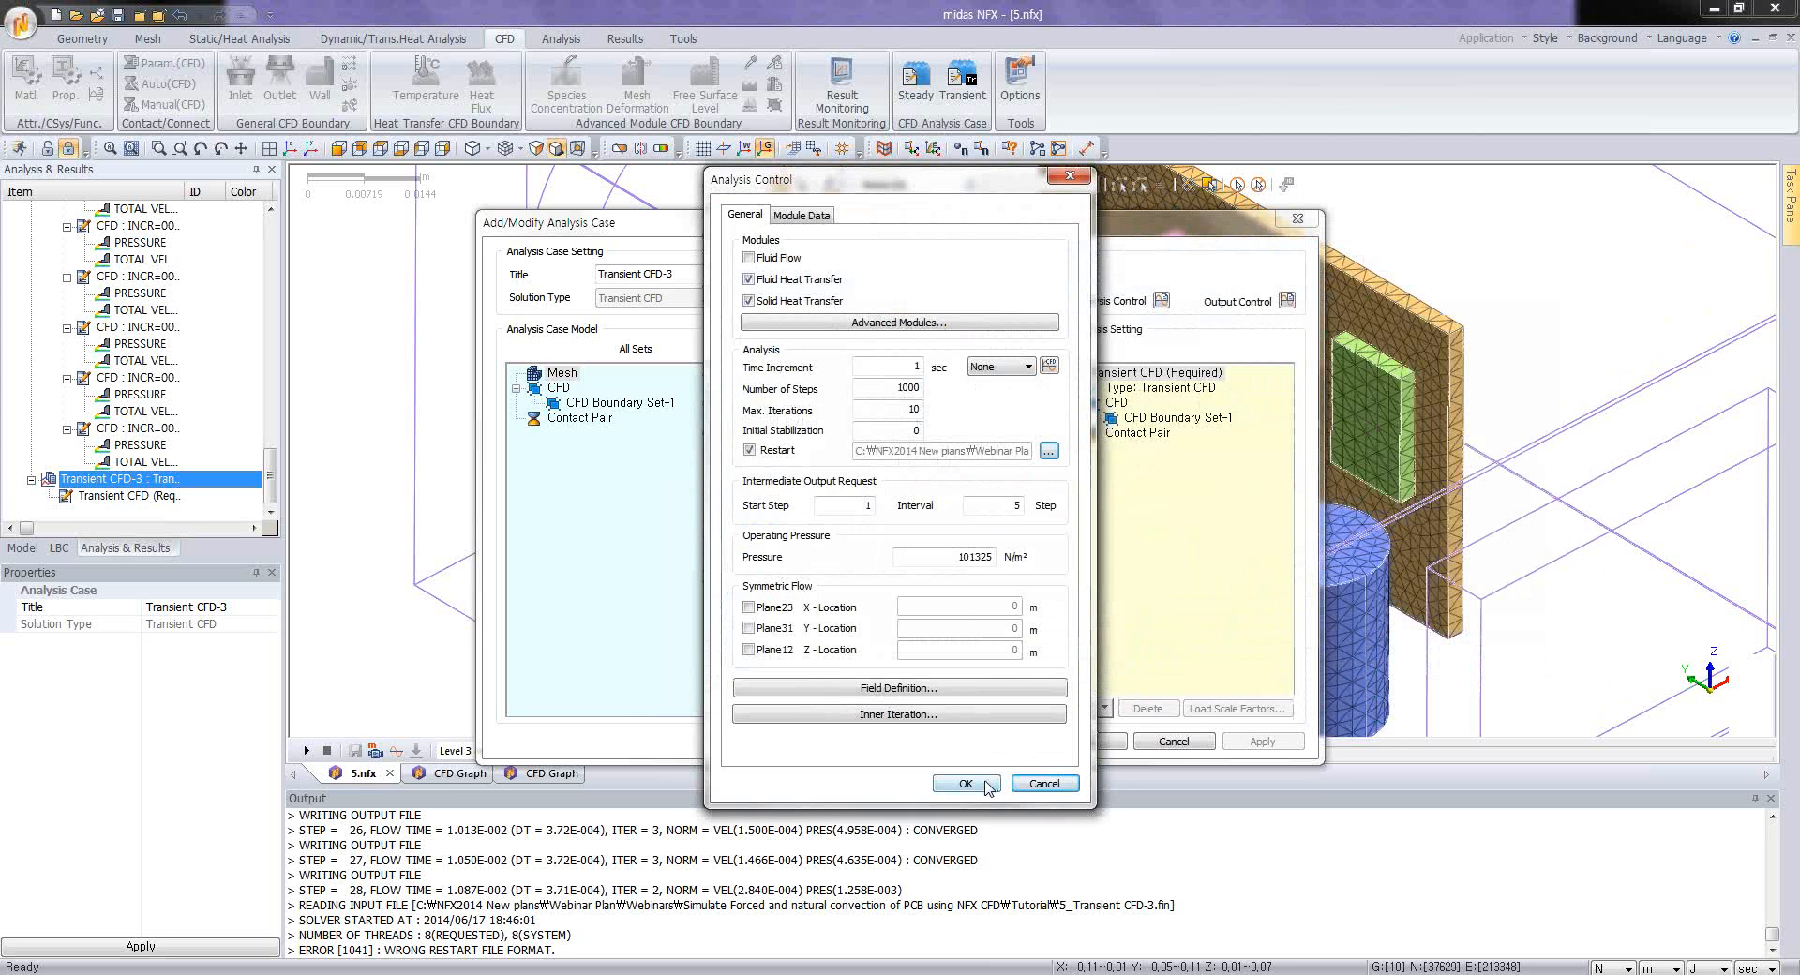
left_click(987, 786)
left_click(1080, 741)
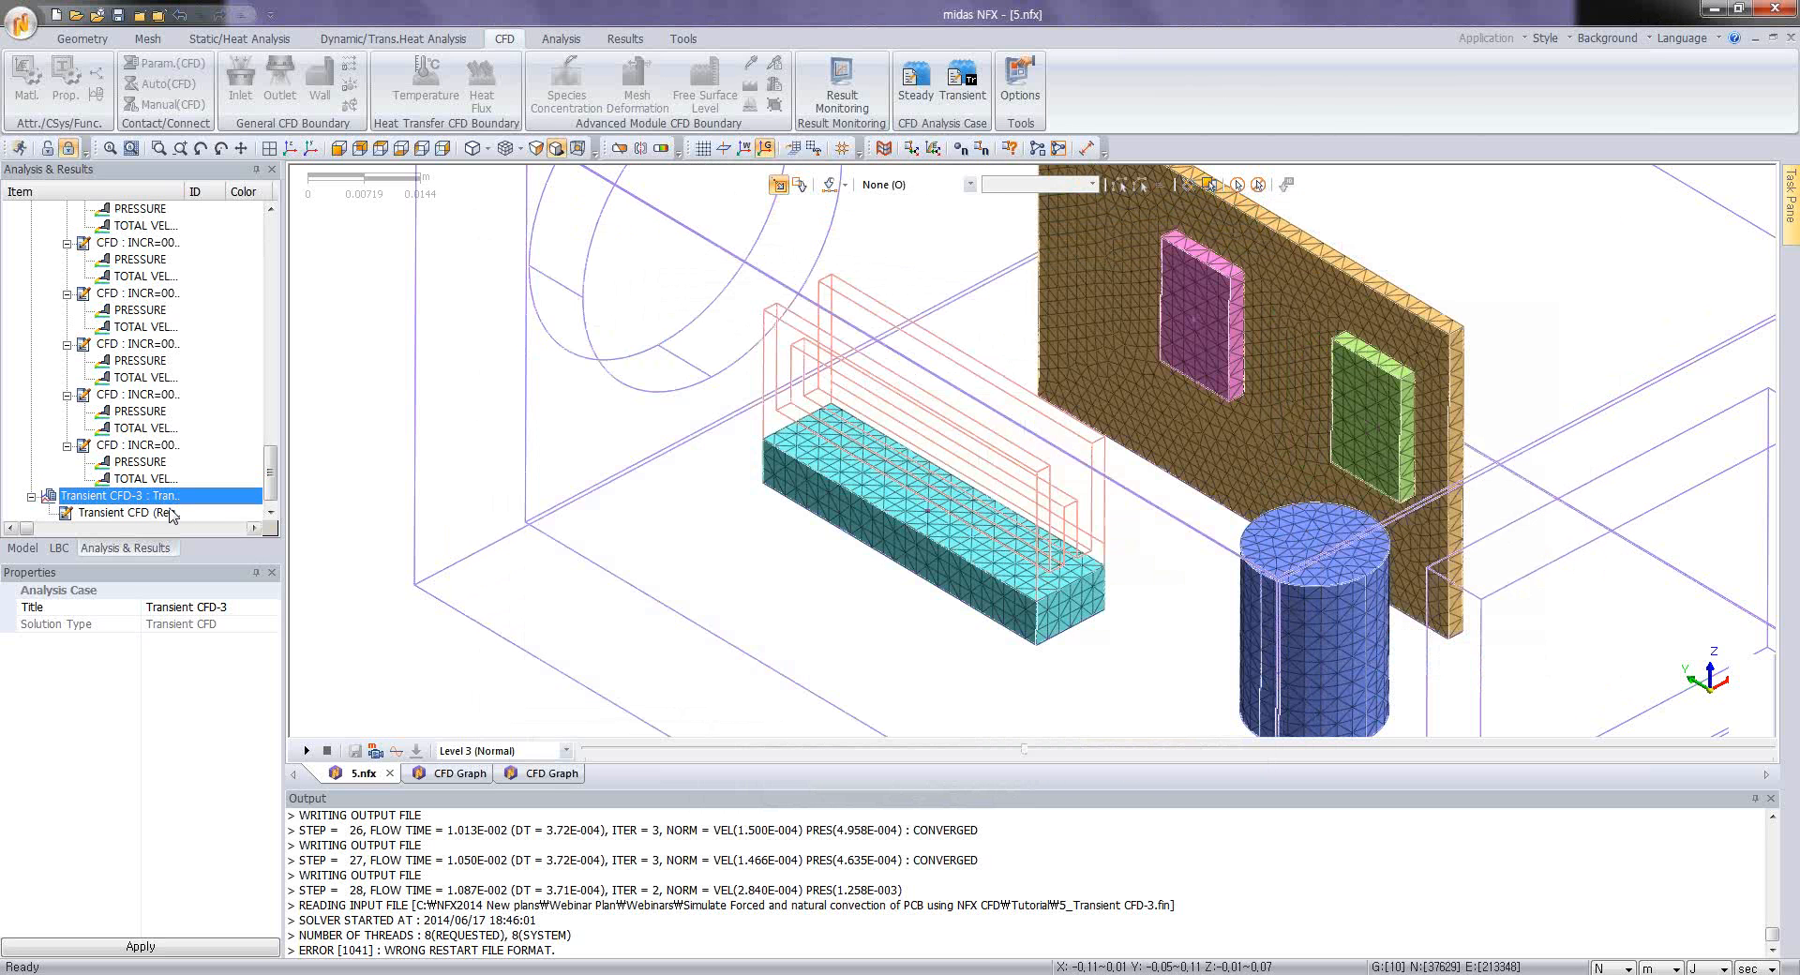
right_click(170, 513)
left_click(206, 553)
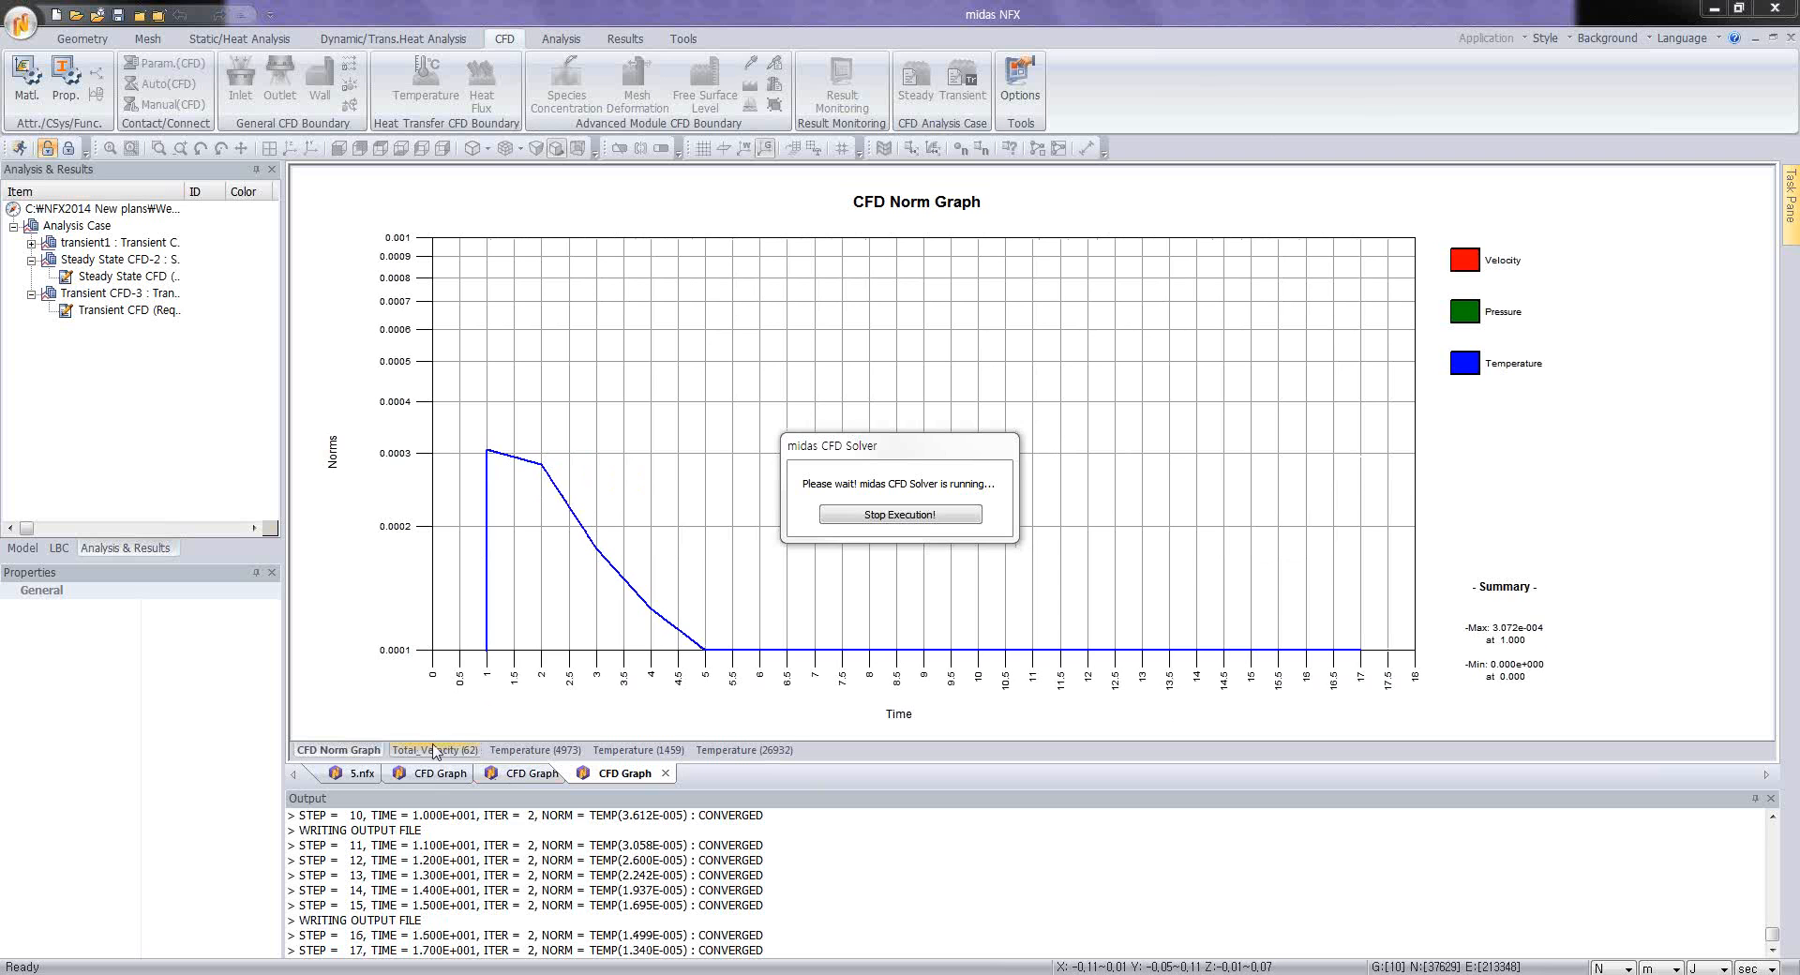
Step: Review the monitored temperature, total velocity and CFD norm graphs during the transient solve and stop the solver's execution
left_click(534, 751)
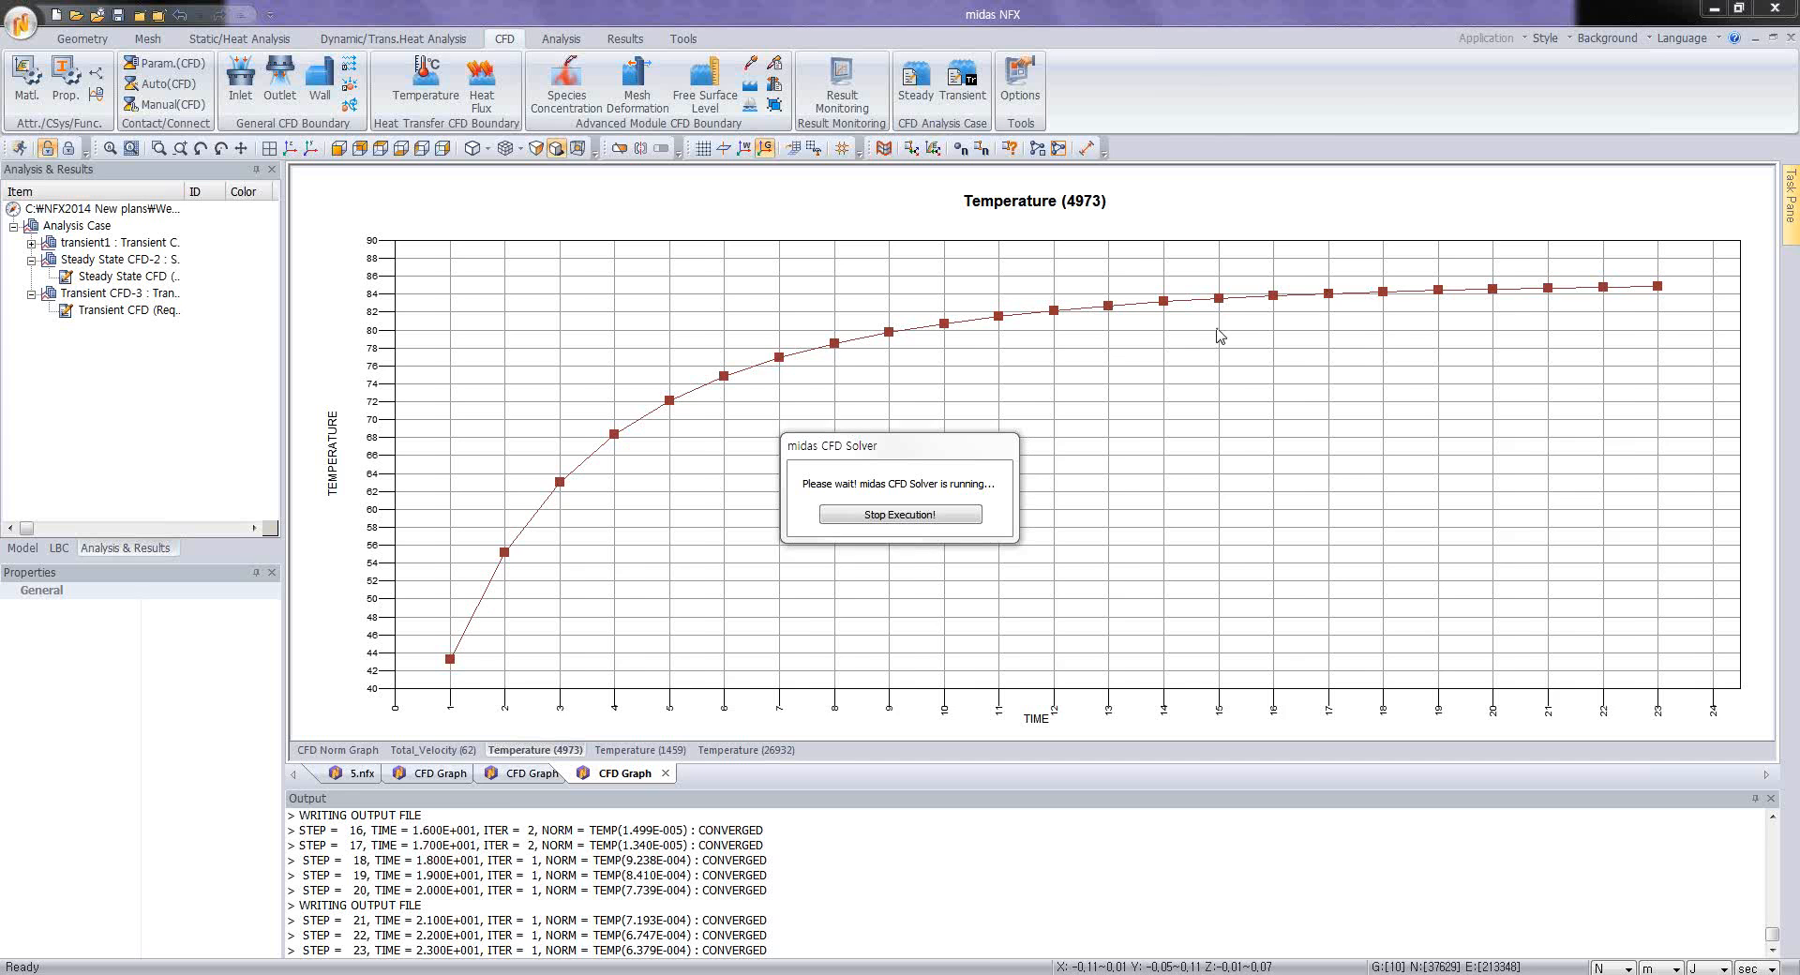
left_click(656, 750)
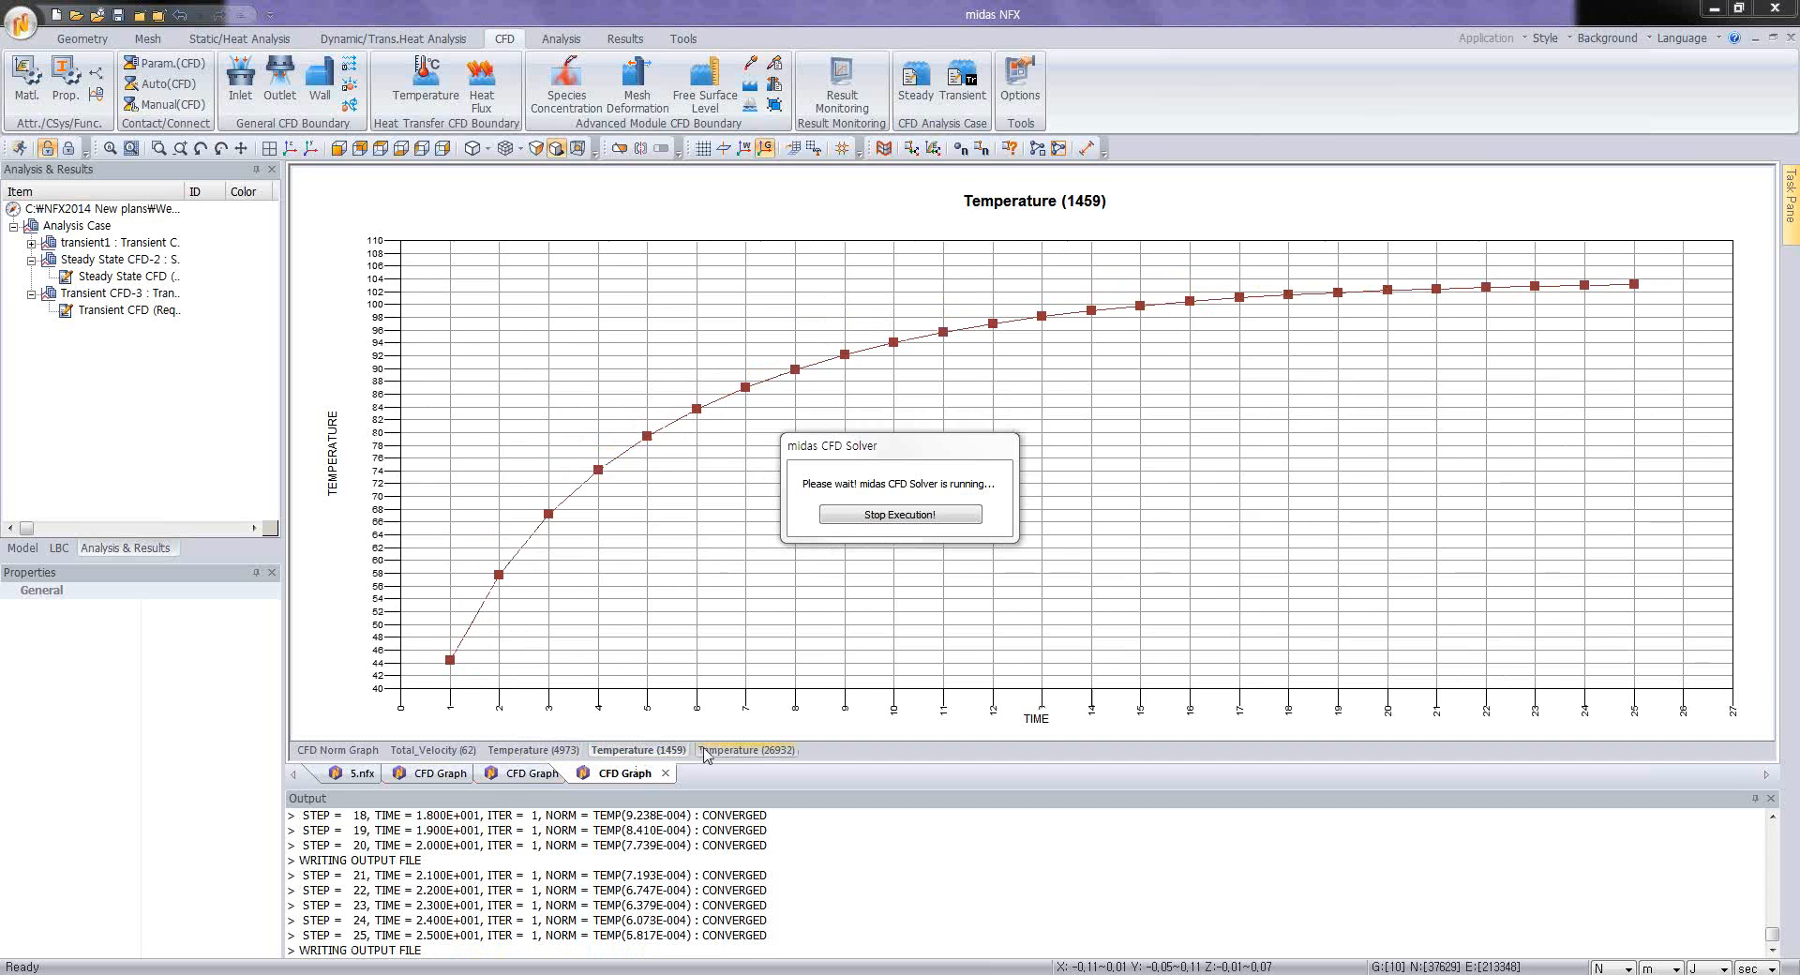
left_click(743, 751)
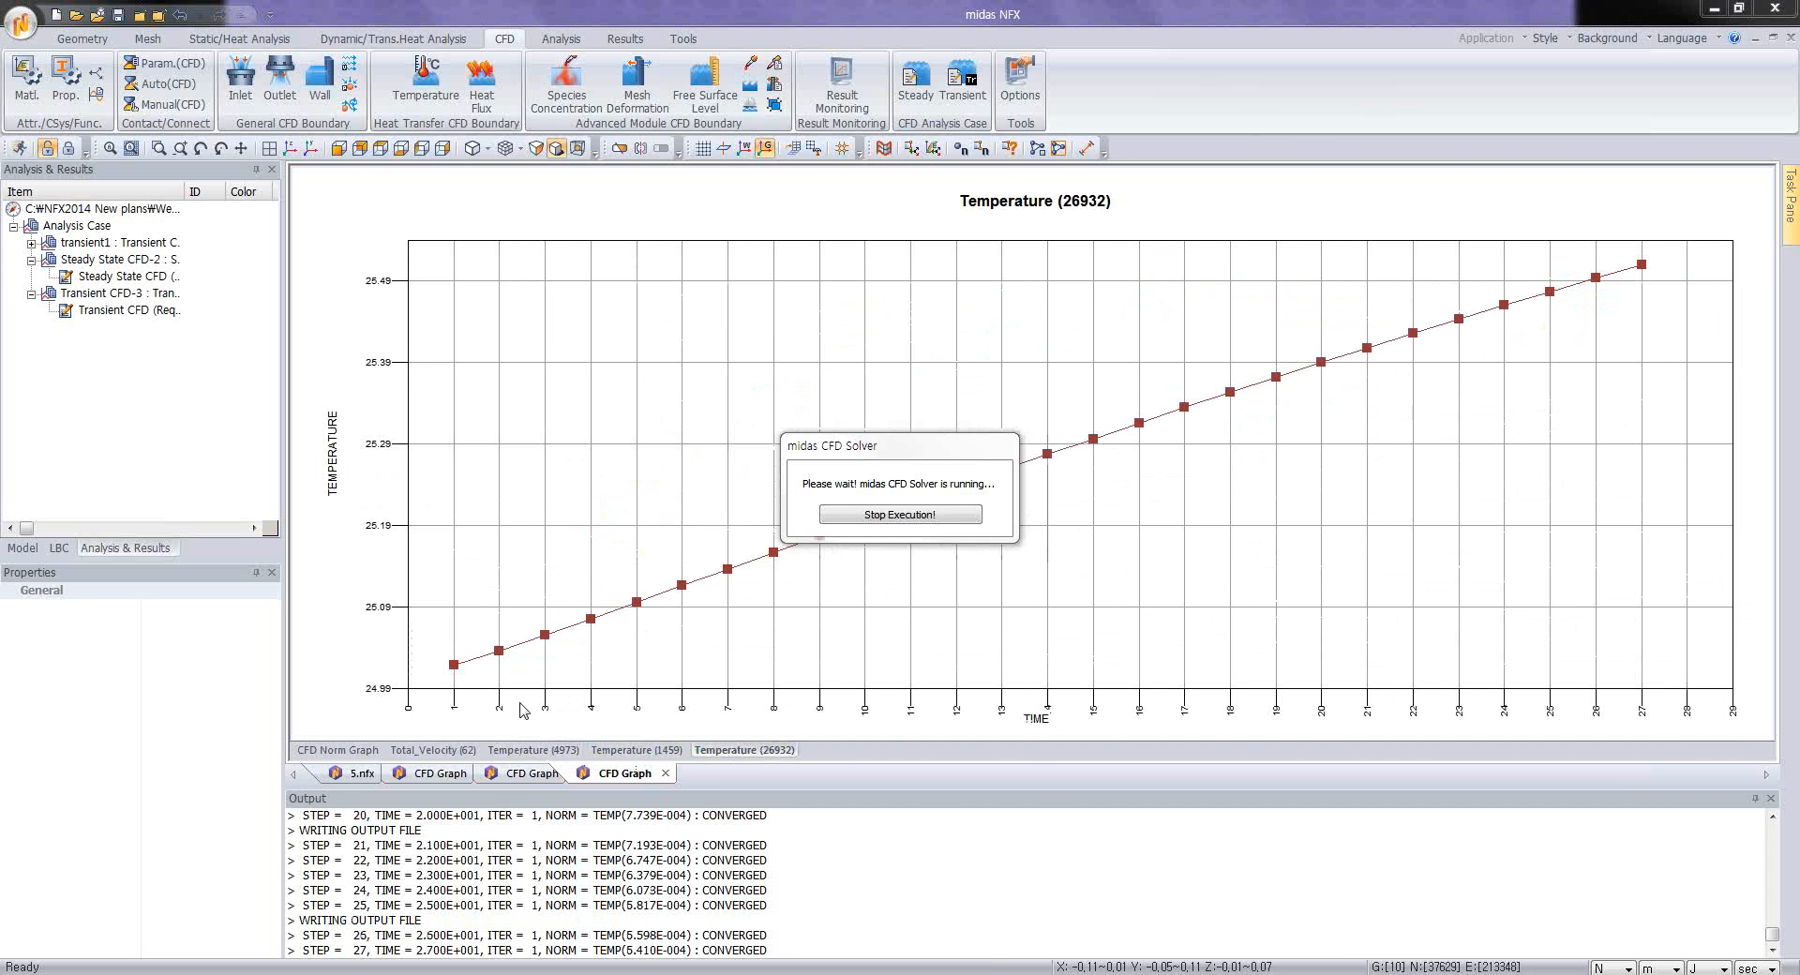
left_click(627, 750)
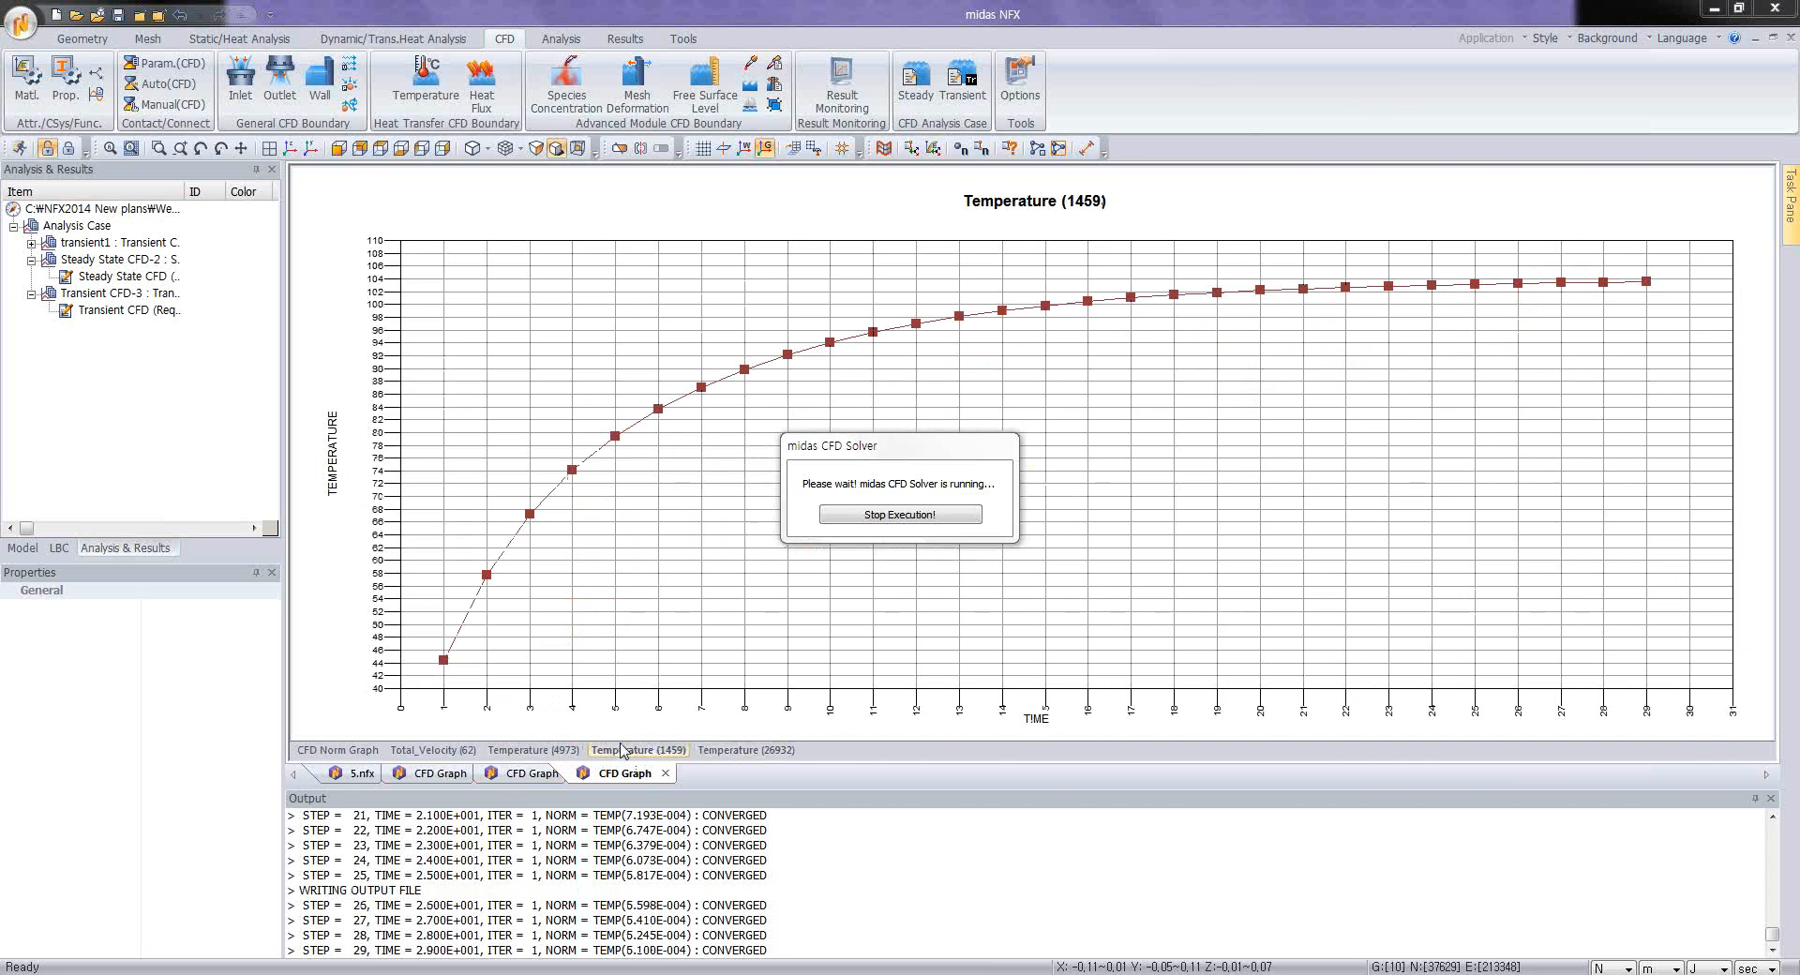
left_click(531, 750)
left_click(420, 750)
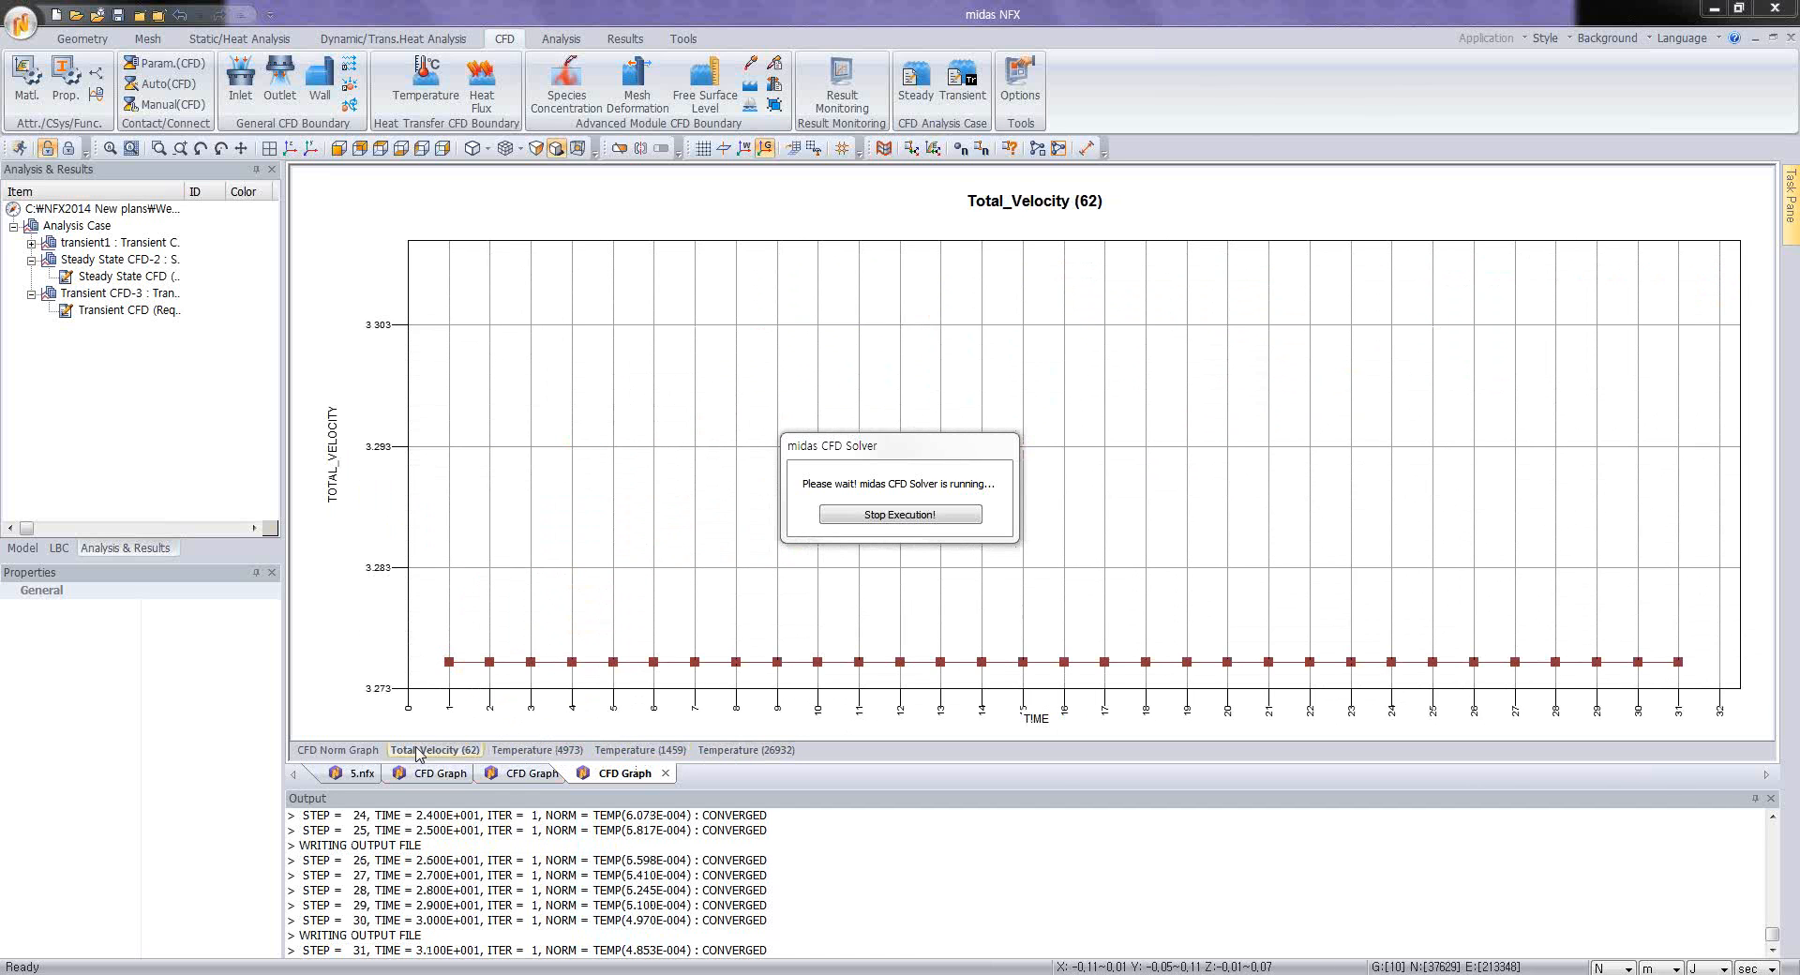
left_click(349, 752)
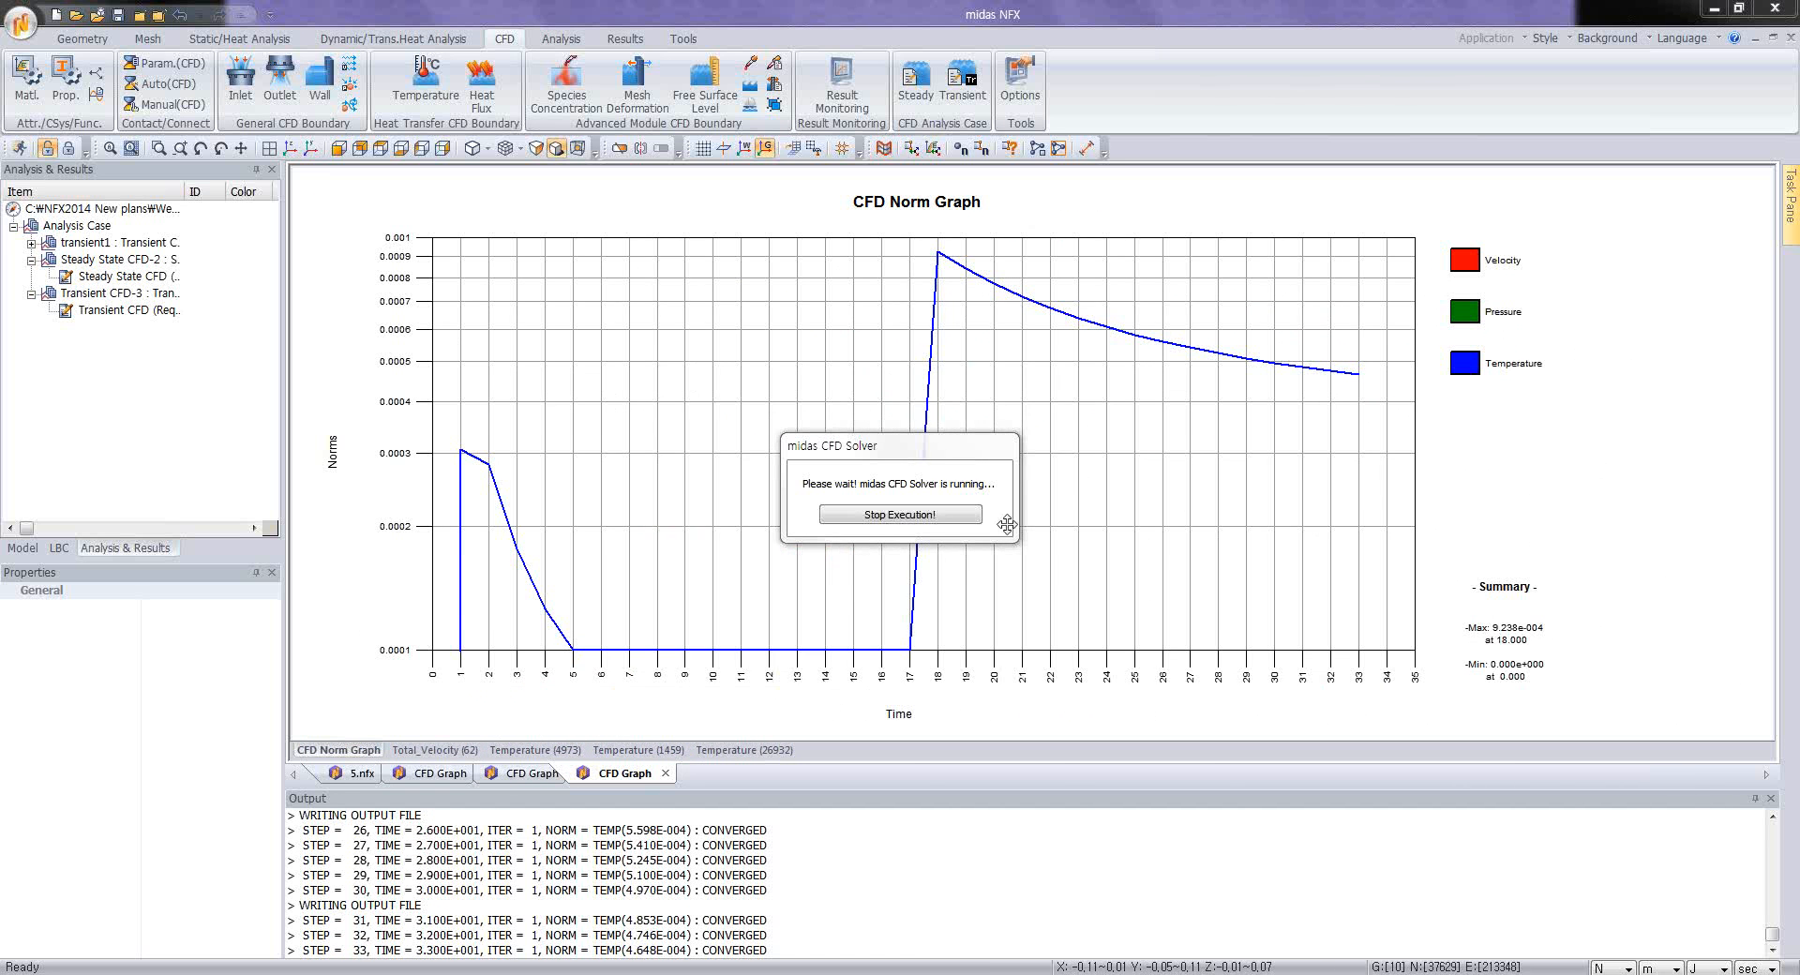
left_click(530, 751)
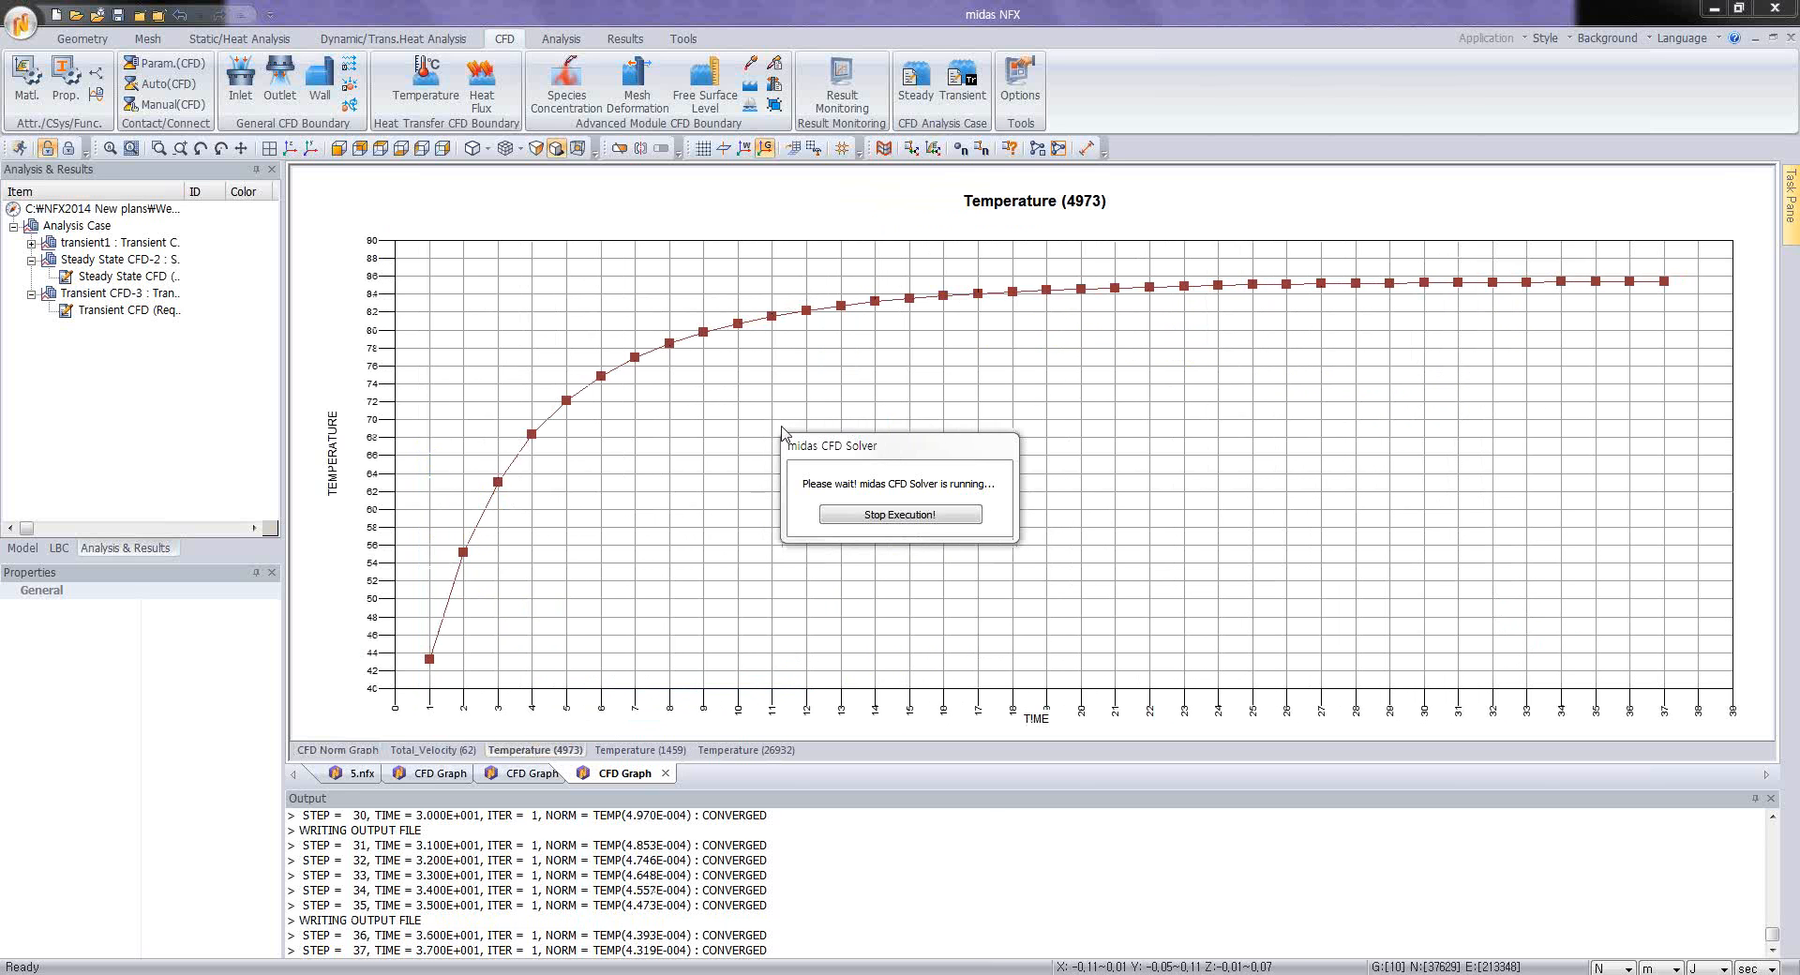
left_click(918, 516)
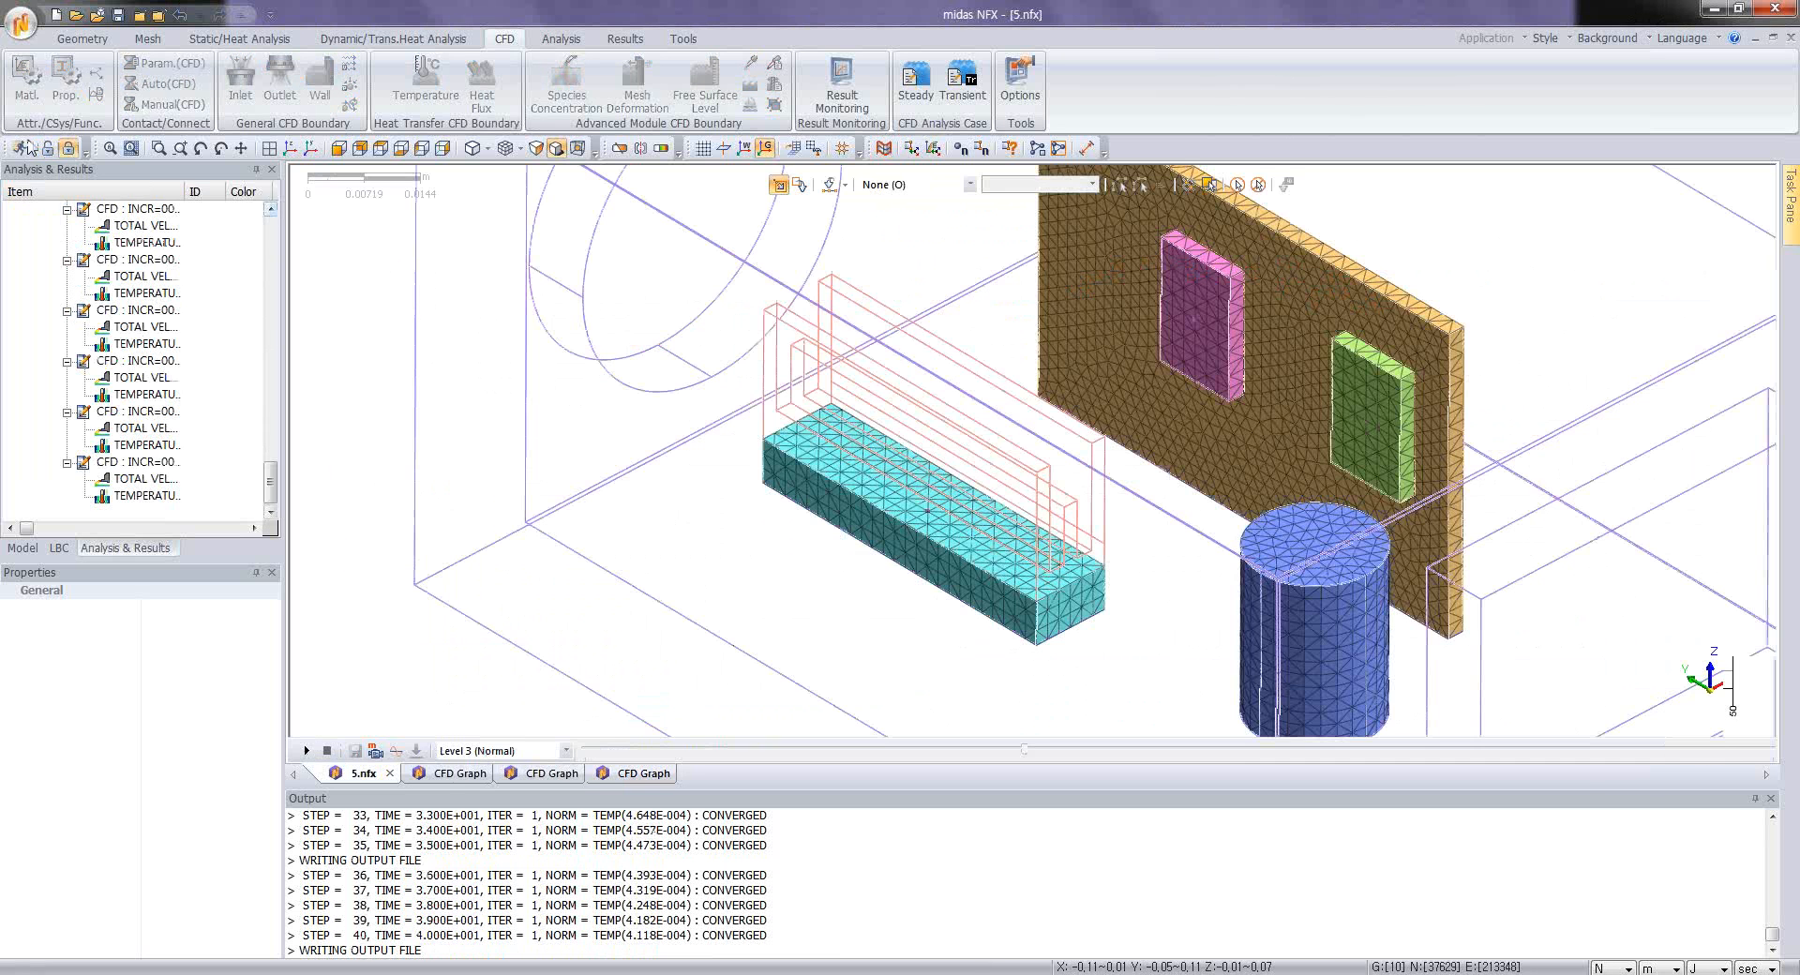
Step: Open the model NFXD3.nfx from the Tutorial folder with its result file and show the component side of the PCB
left_click(20, 26)
left_click(64, 109)
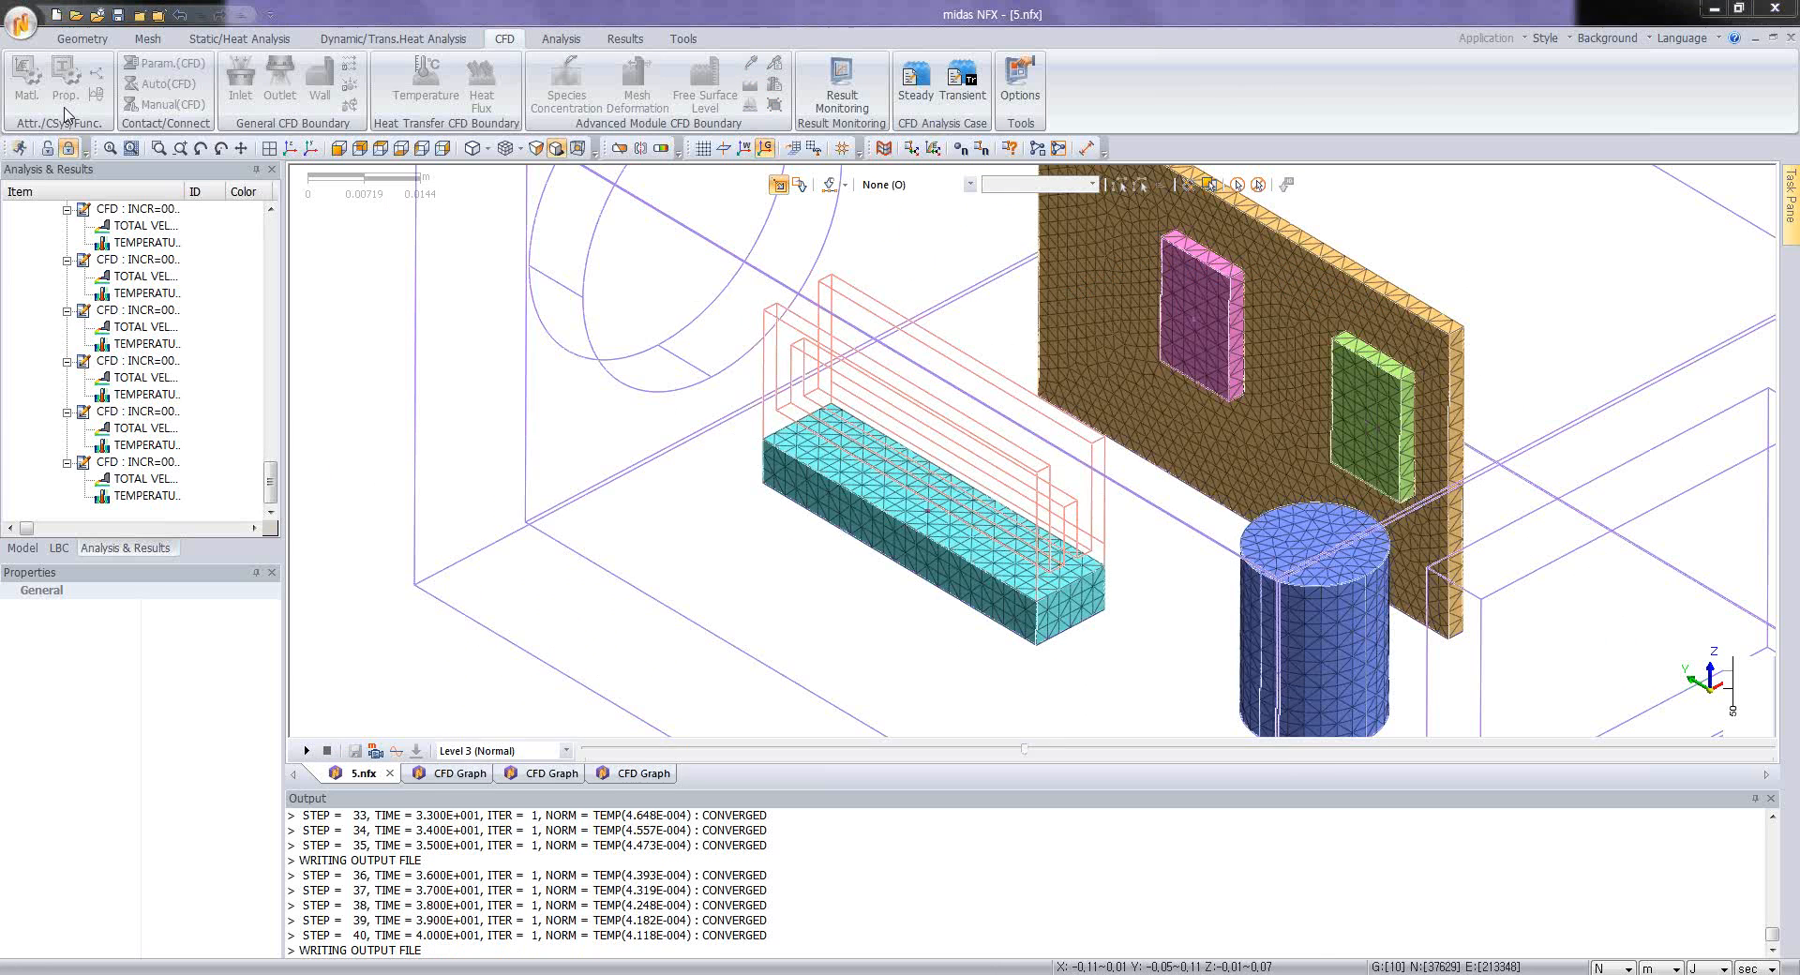
left_click(661, 405)
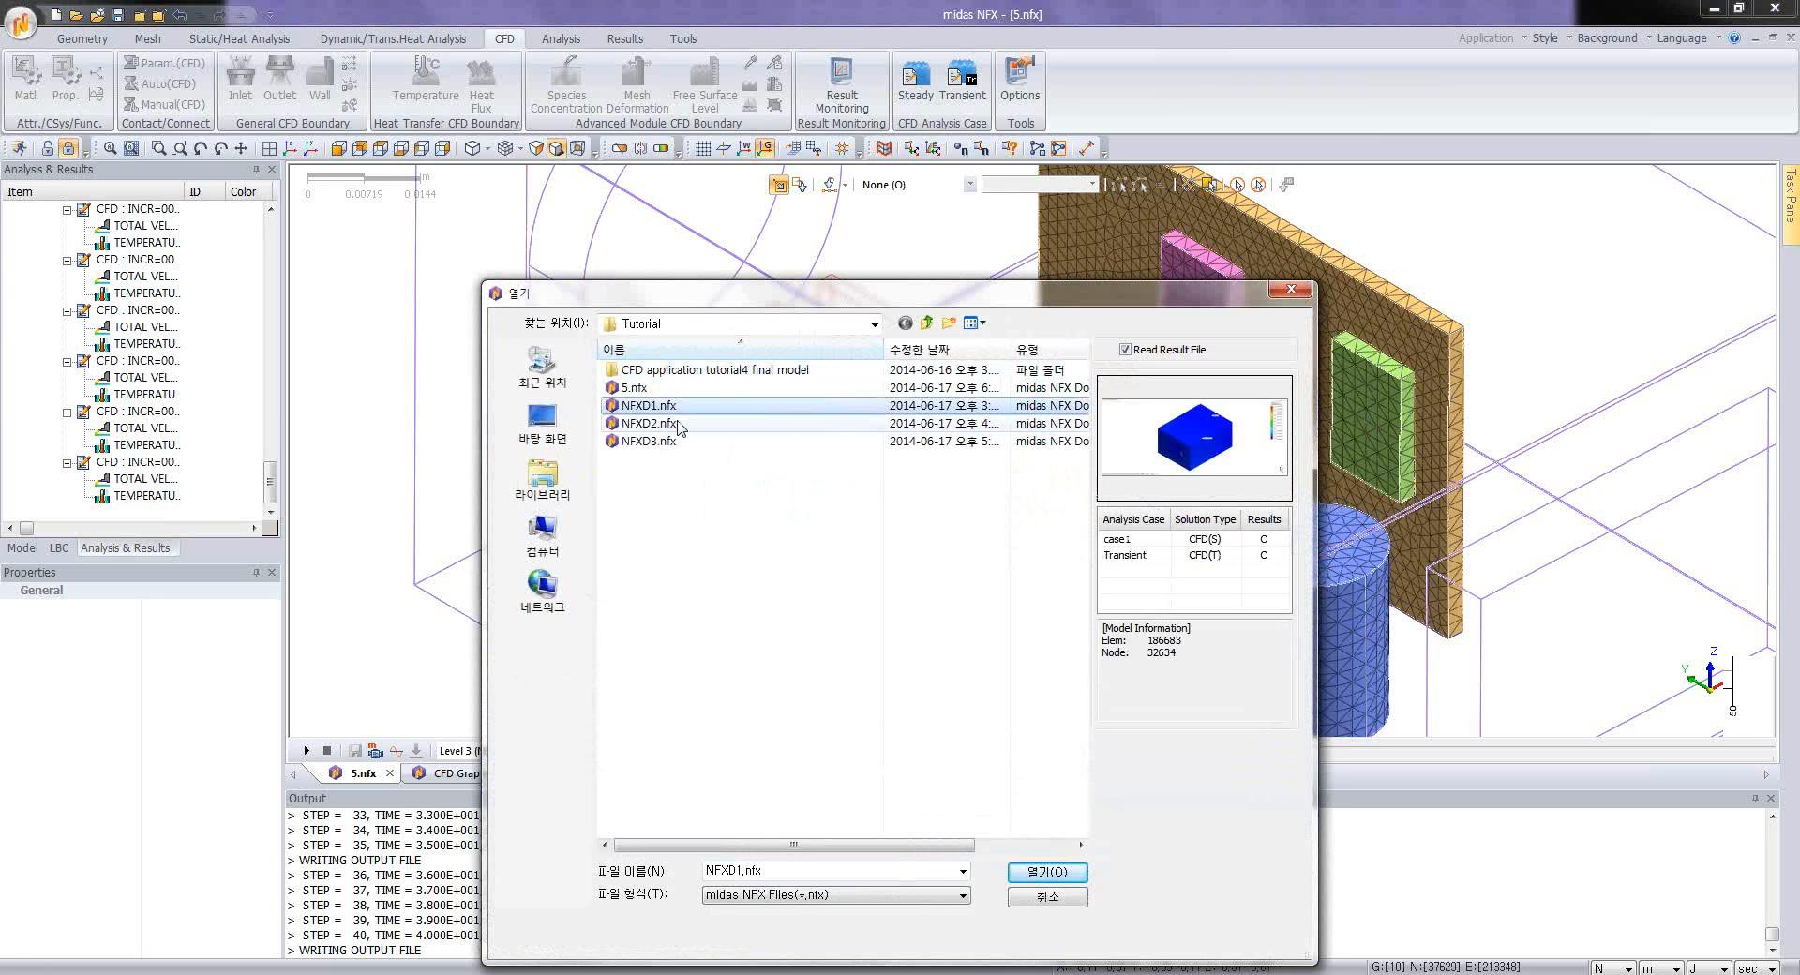
left_click(681, 423)
key("Down")
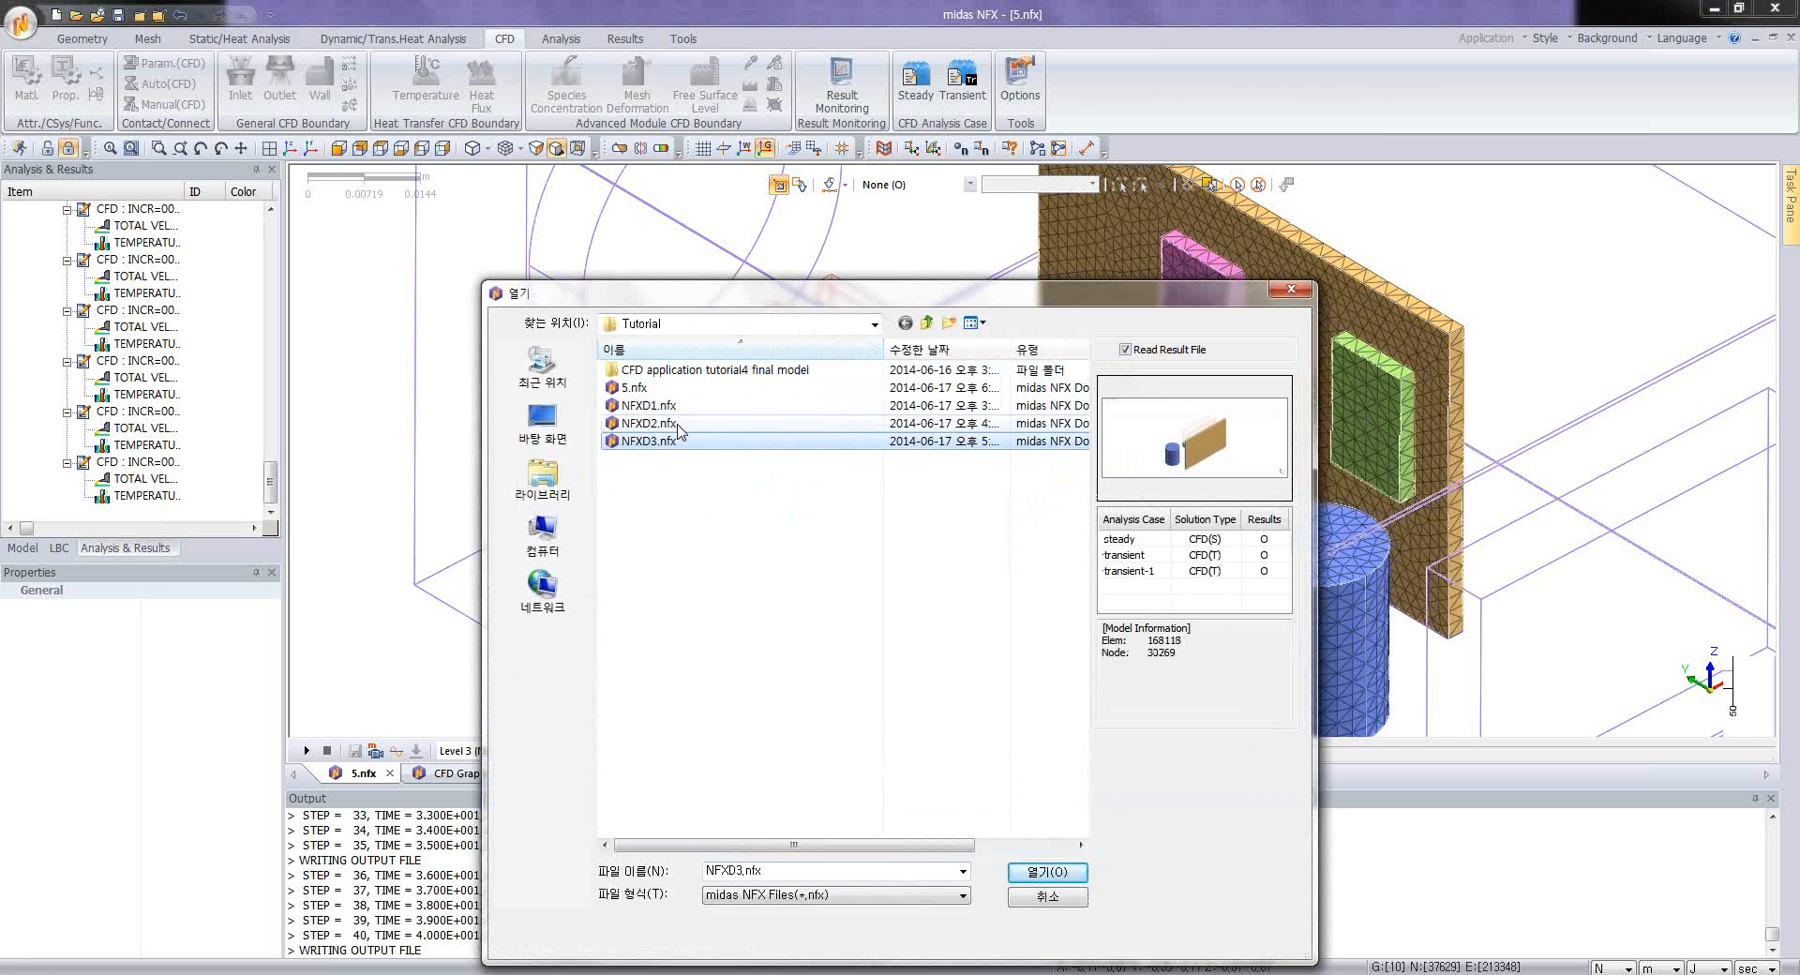
left_click(1039, 874)
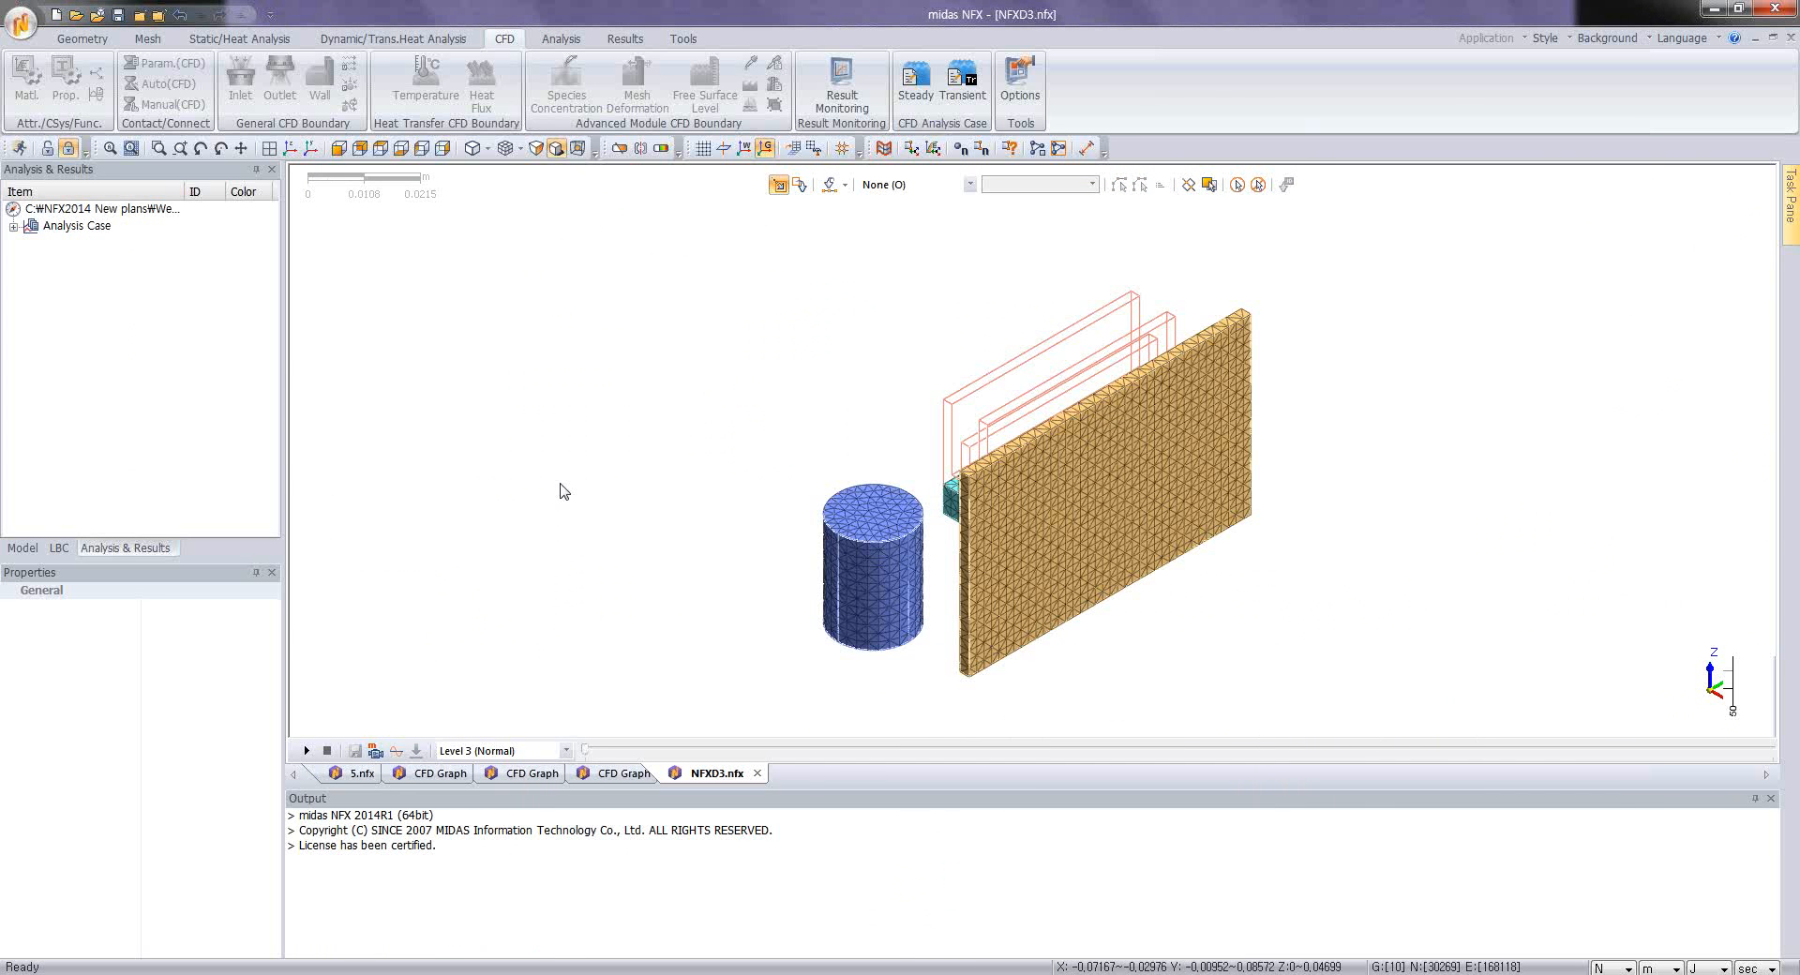
middle_click_drag(687, 550, 1006, 617)
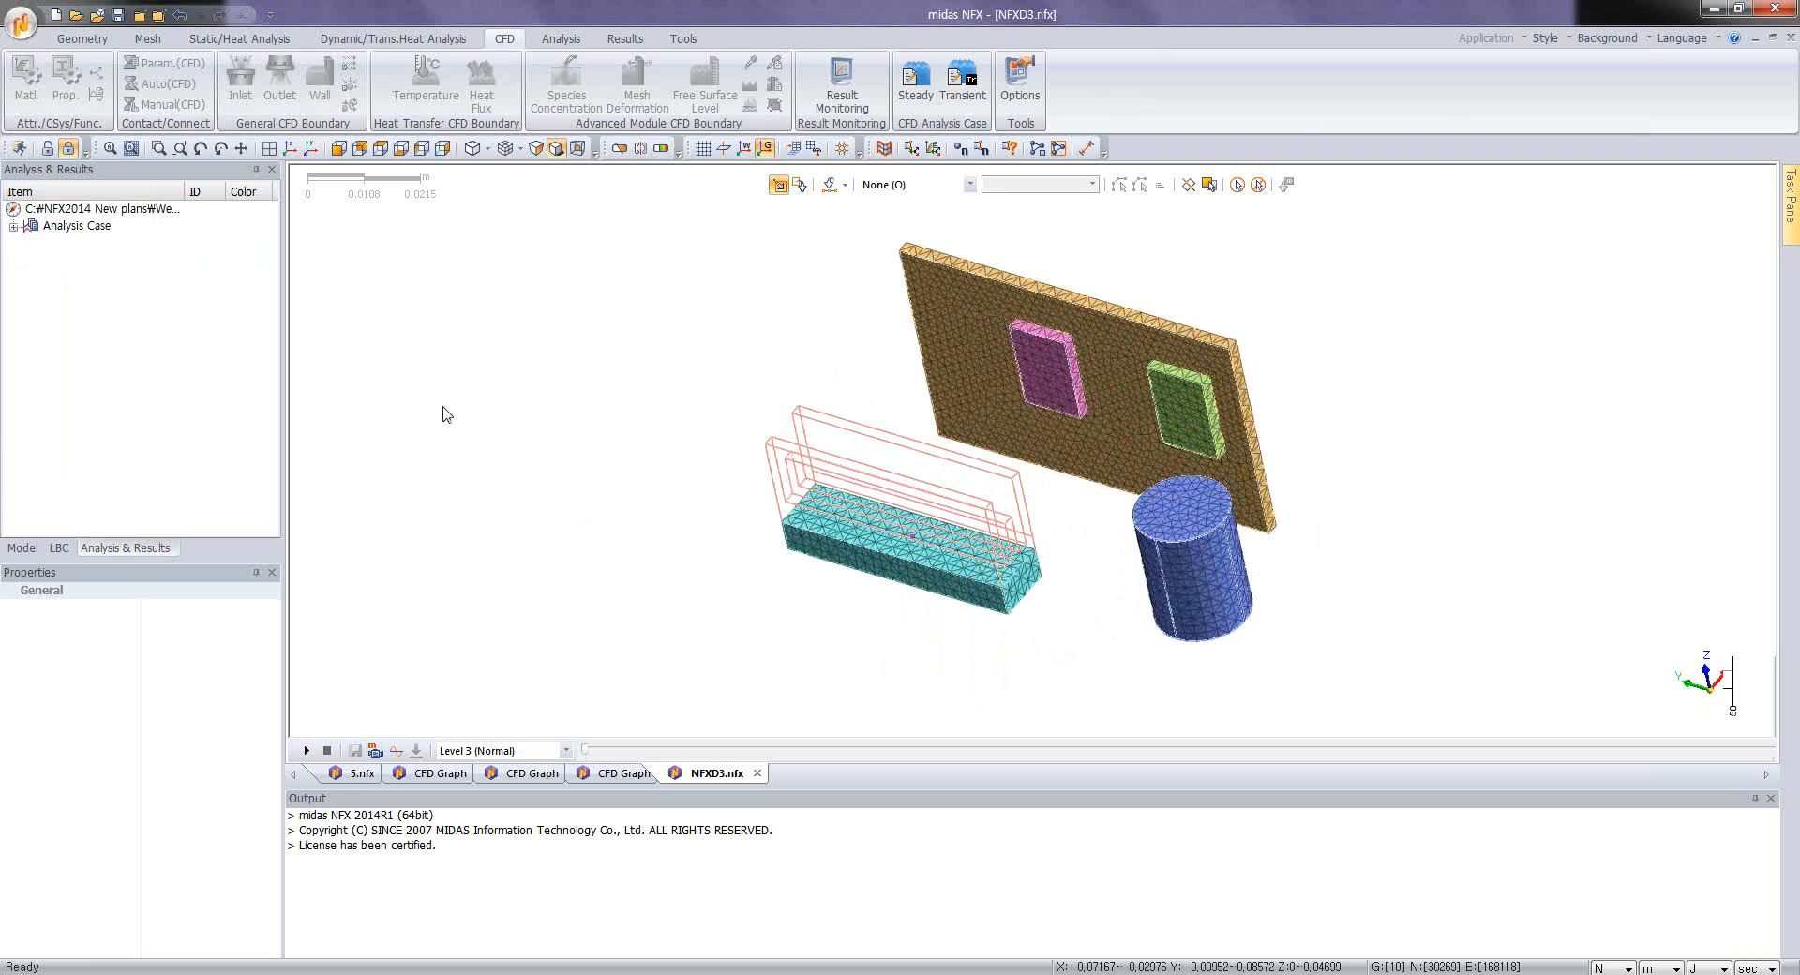
Step: Show all mesh sets and plot the temperature contour of the transient case's first increment
left_click(22, 548)
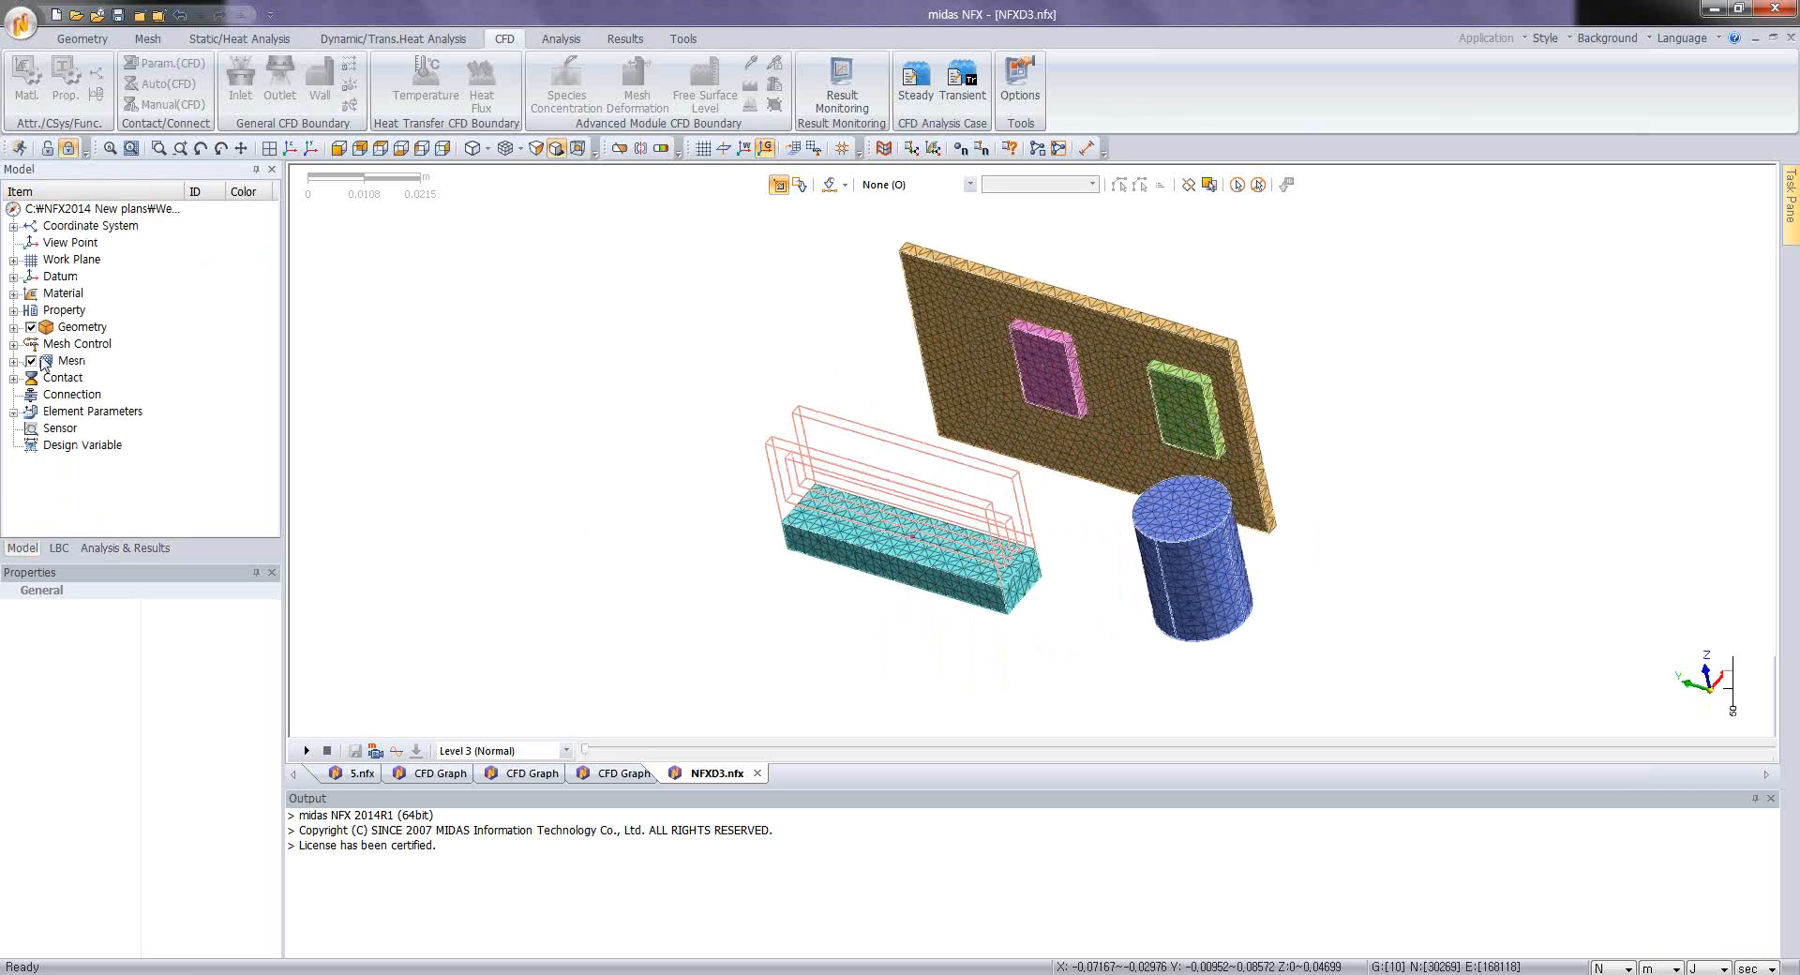
left_click(31, 361)
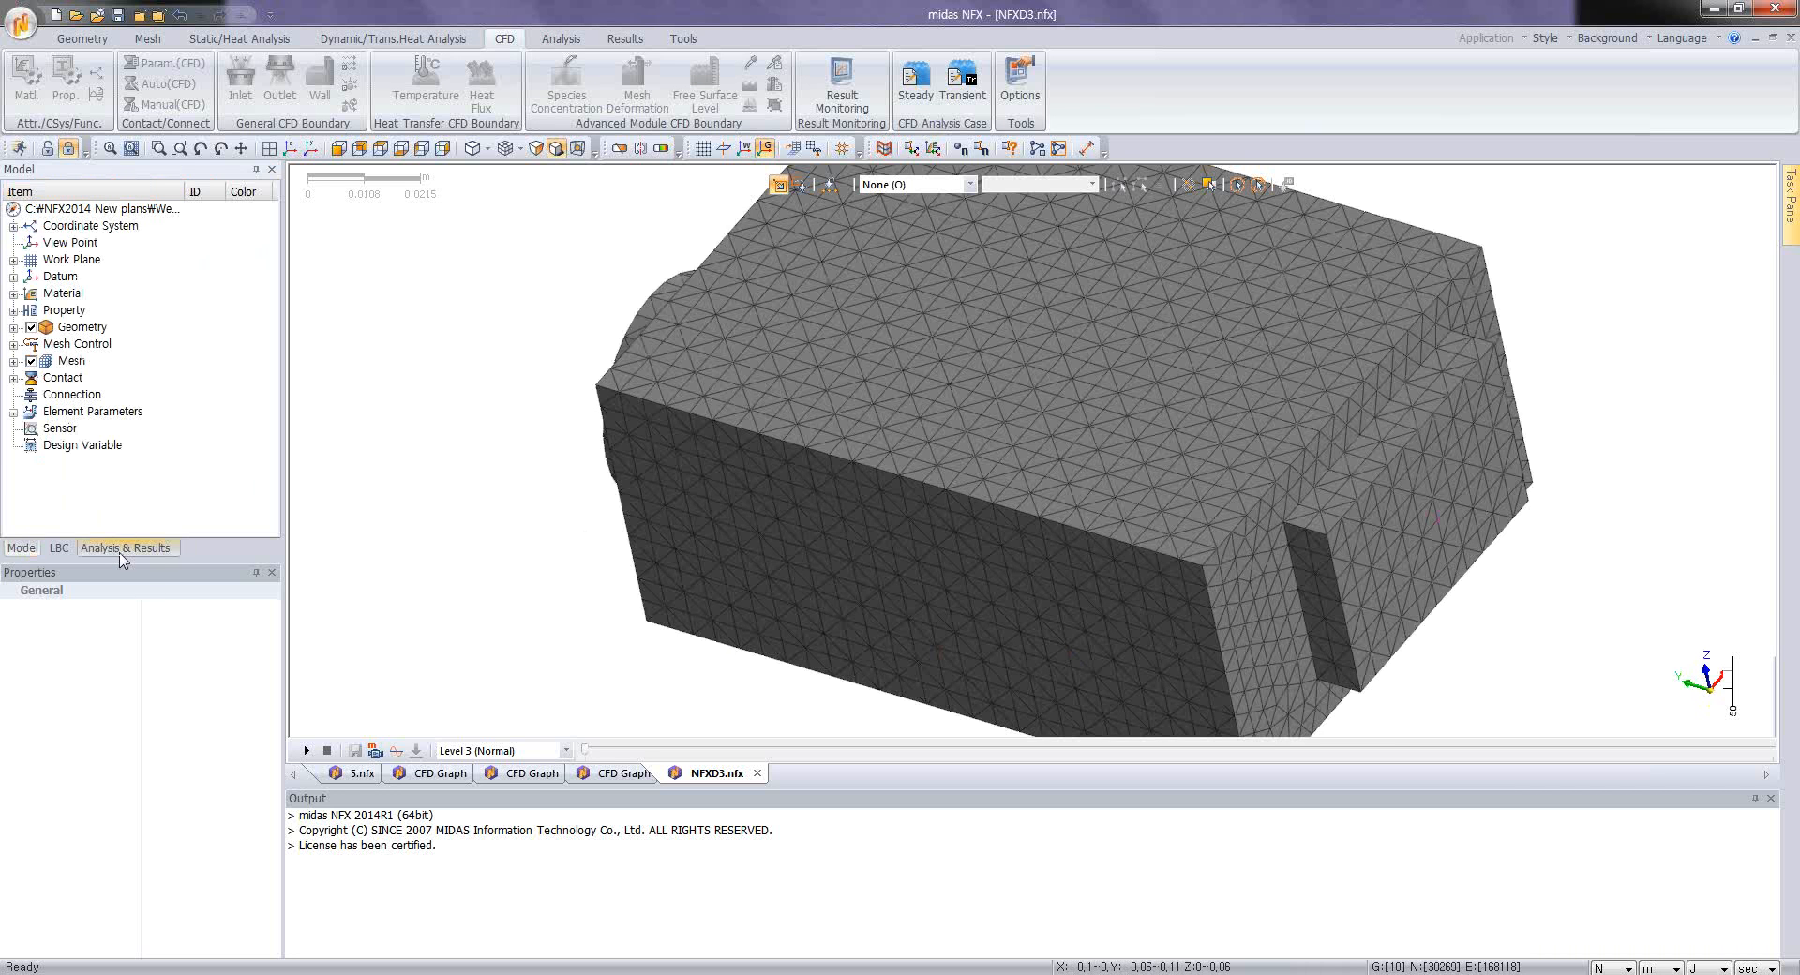
left_click(124, 547)
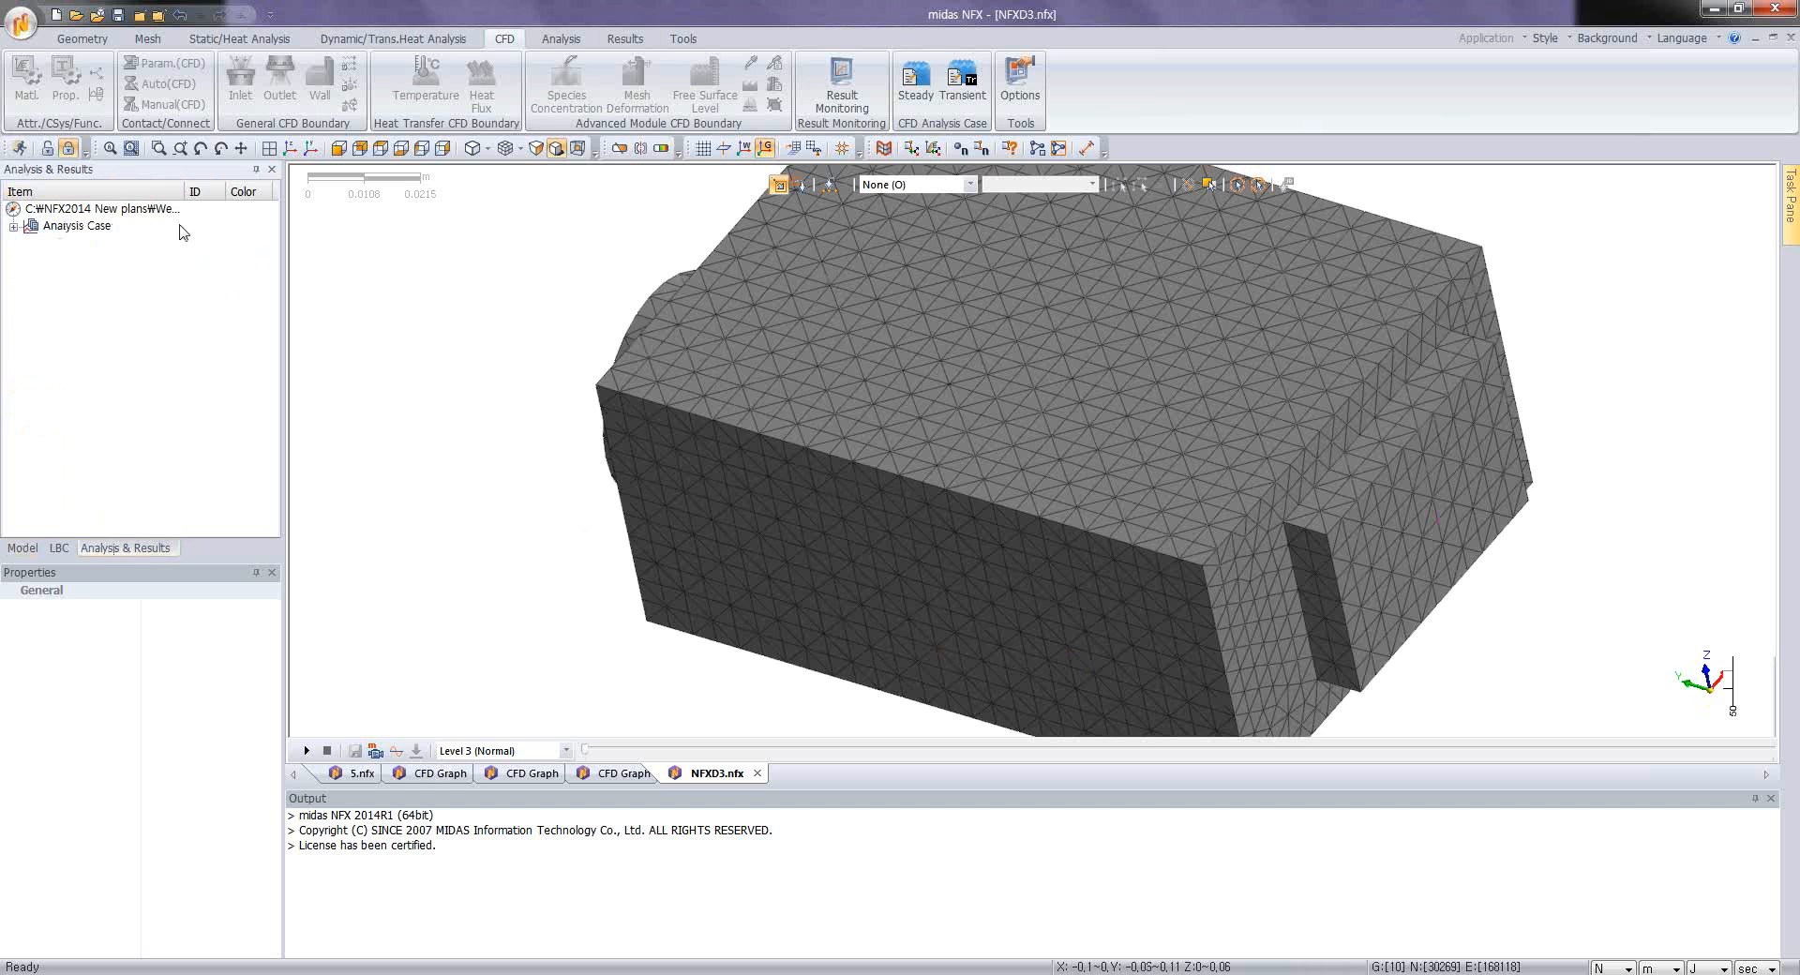
left_click(12, 227)
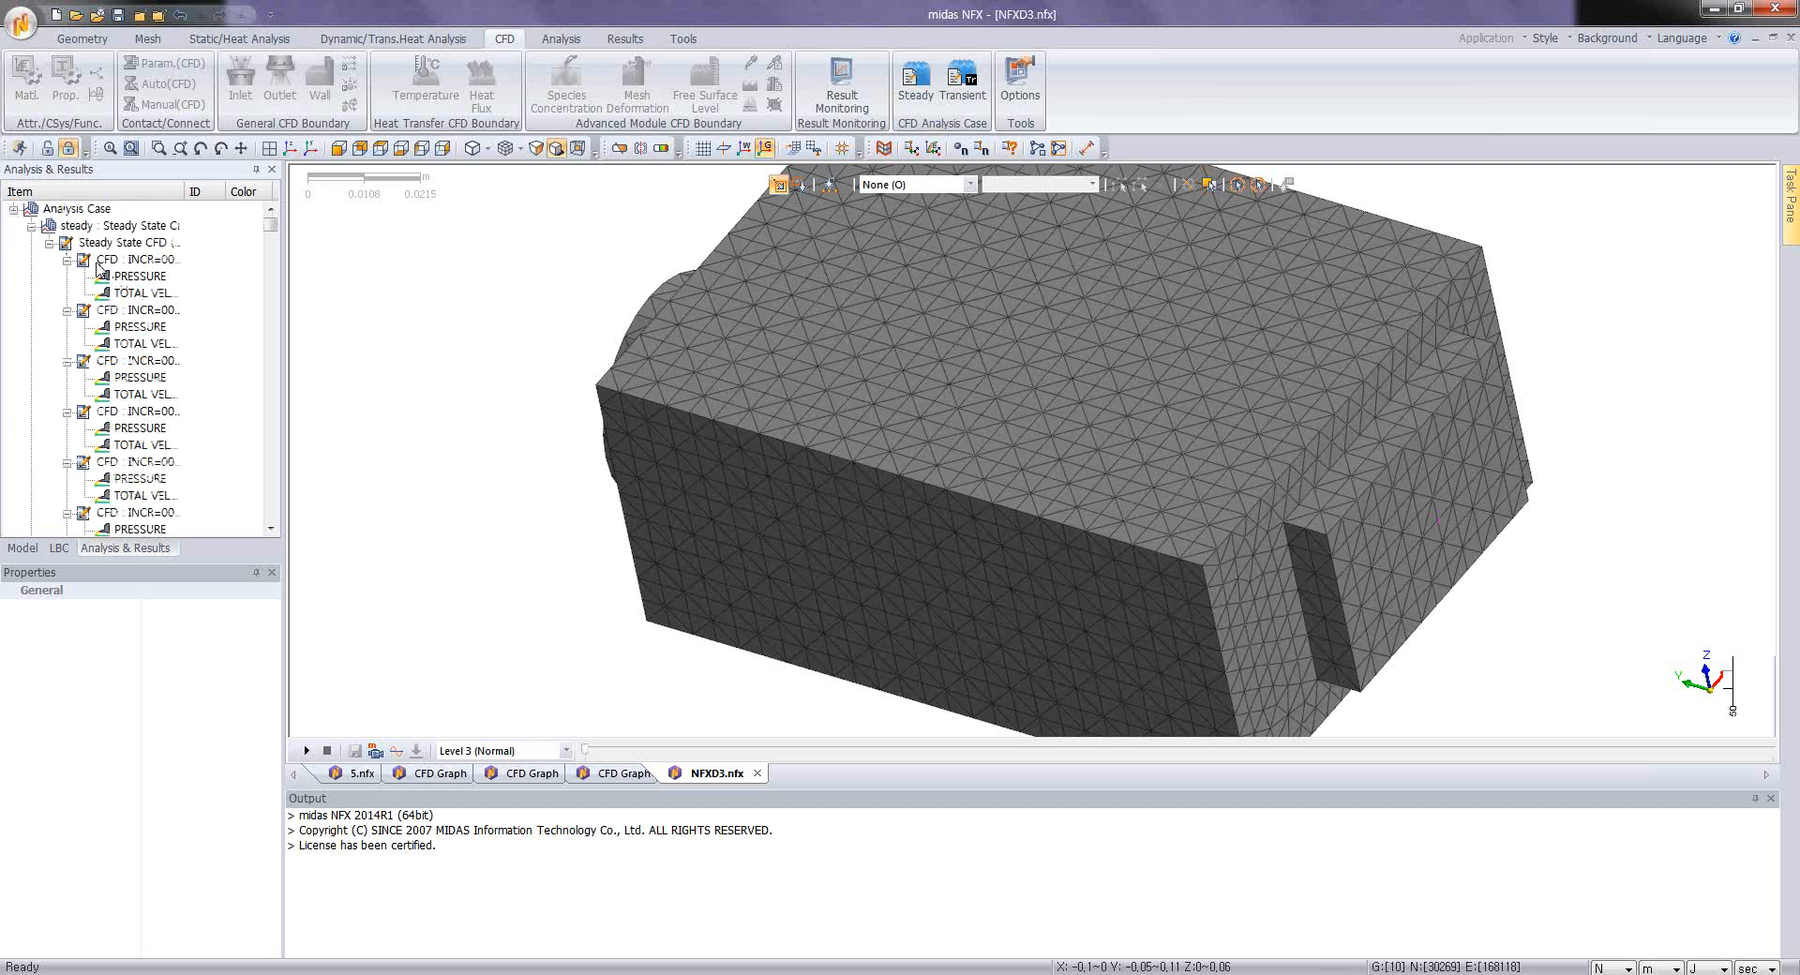
left_click(66, 262)
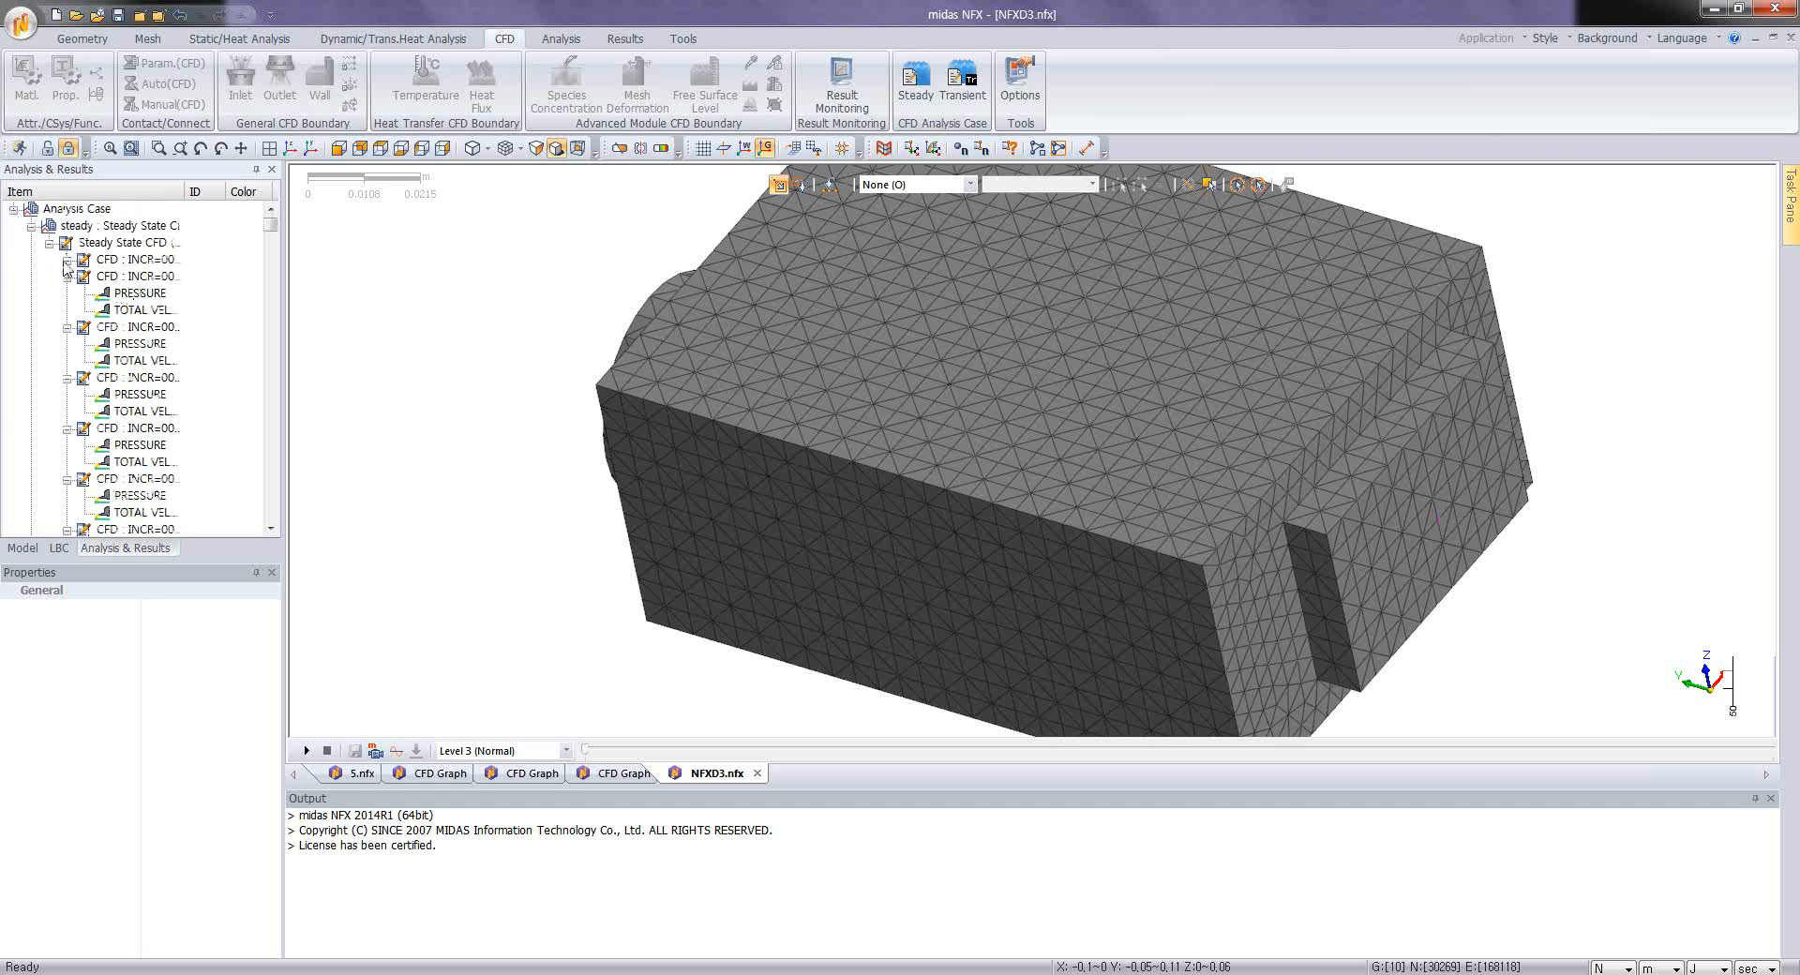
left_click(48, 242)
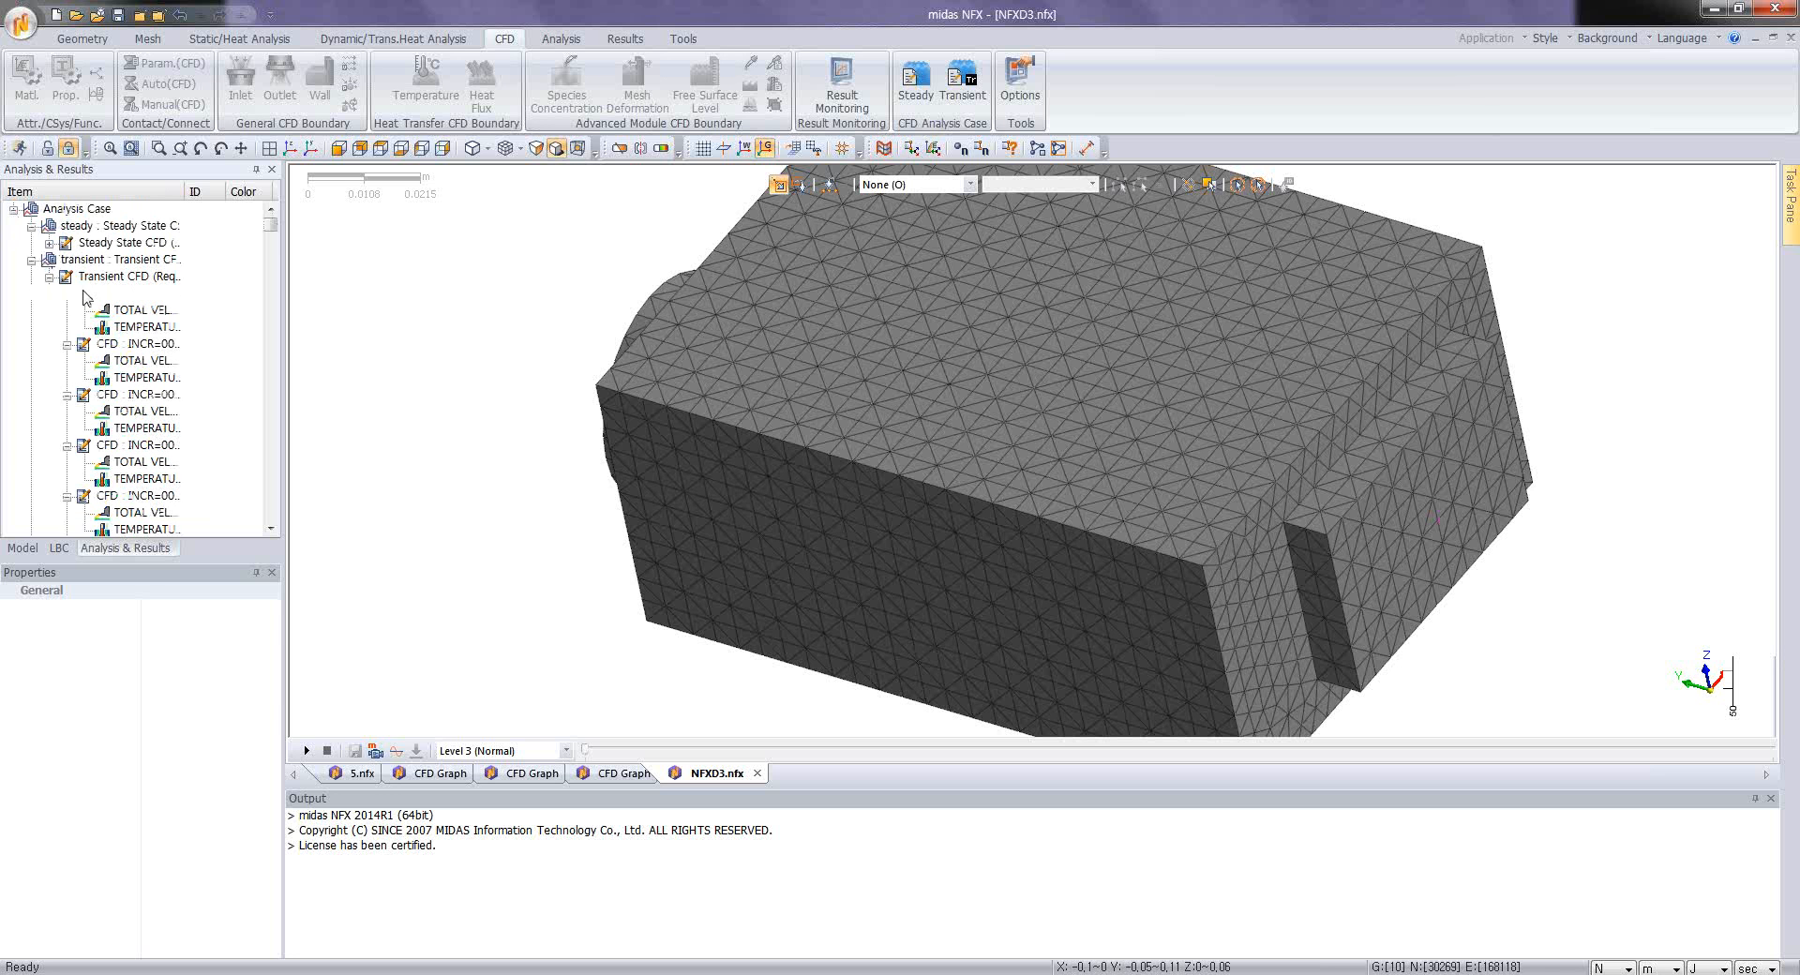
double_click(142, 326)
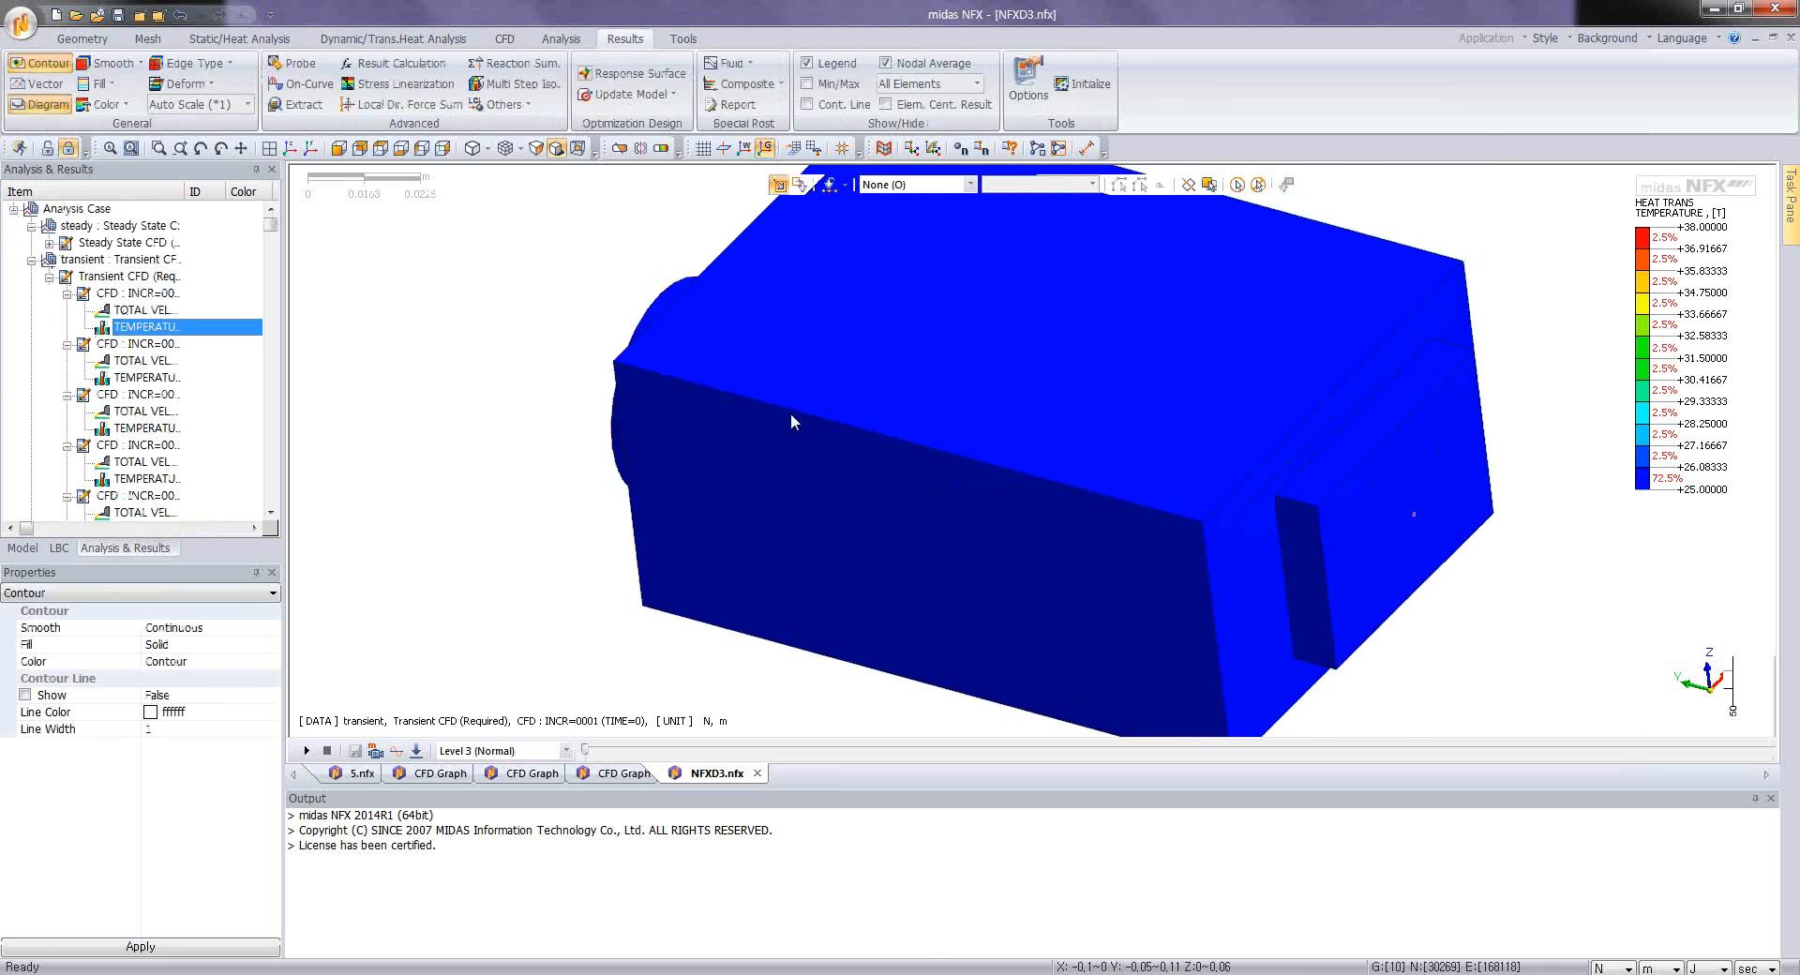
Step: Preview an X-direction clip plane through the enclosure and advance the transient temperature result to TIME=55
scroll(790, 413, "down", 1)
left_click(619, 147)
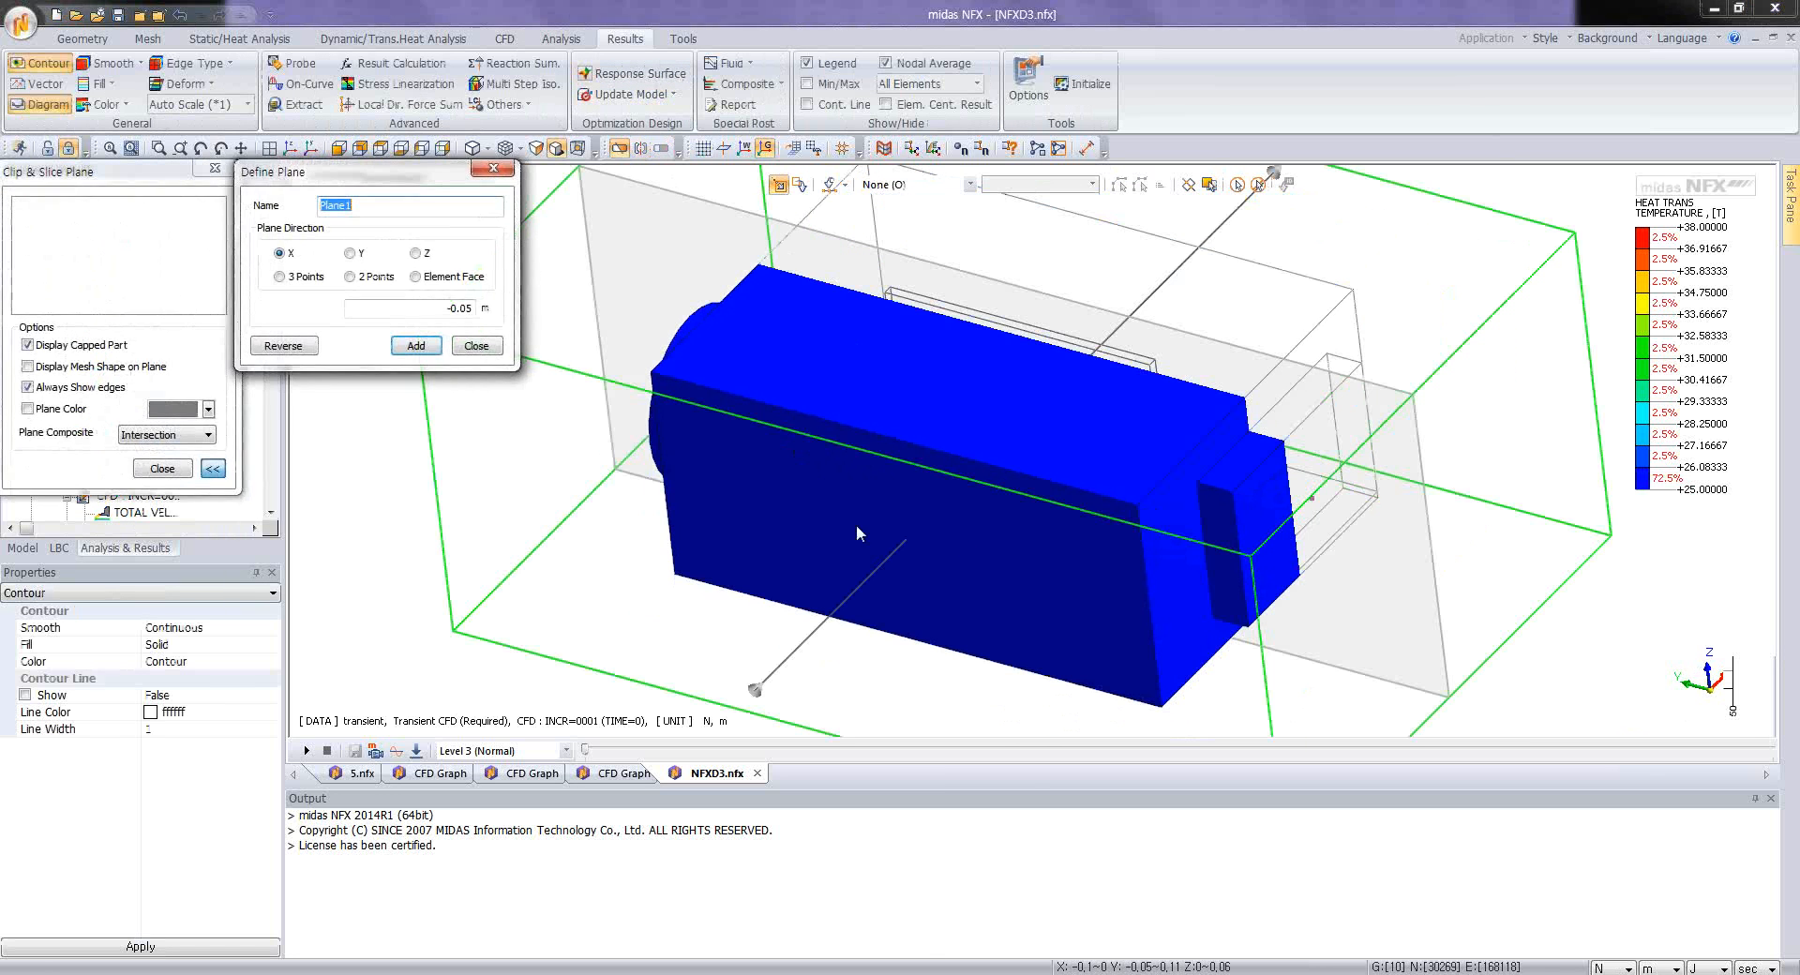
middle_click_drag(932, 545, 619, 519)
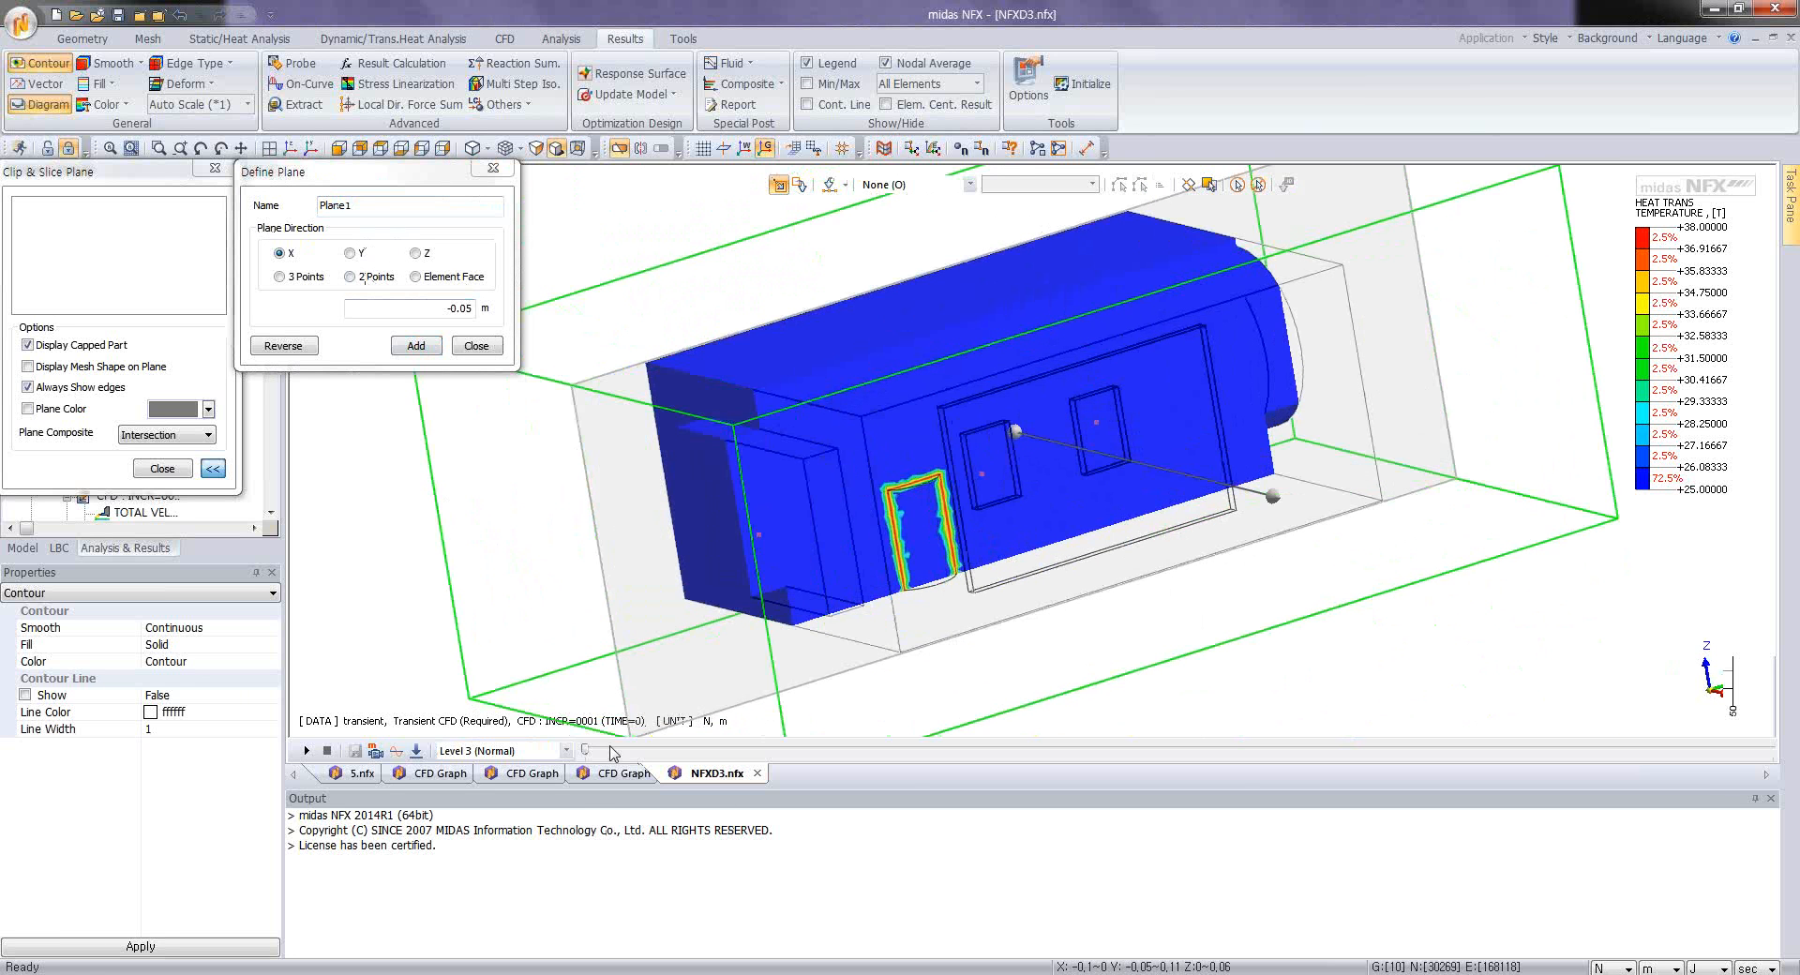
left_click_drag(586, 750, 945, 750)
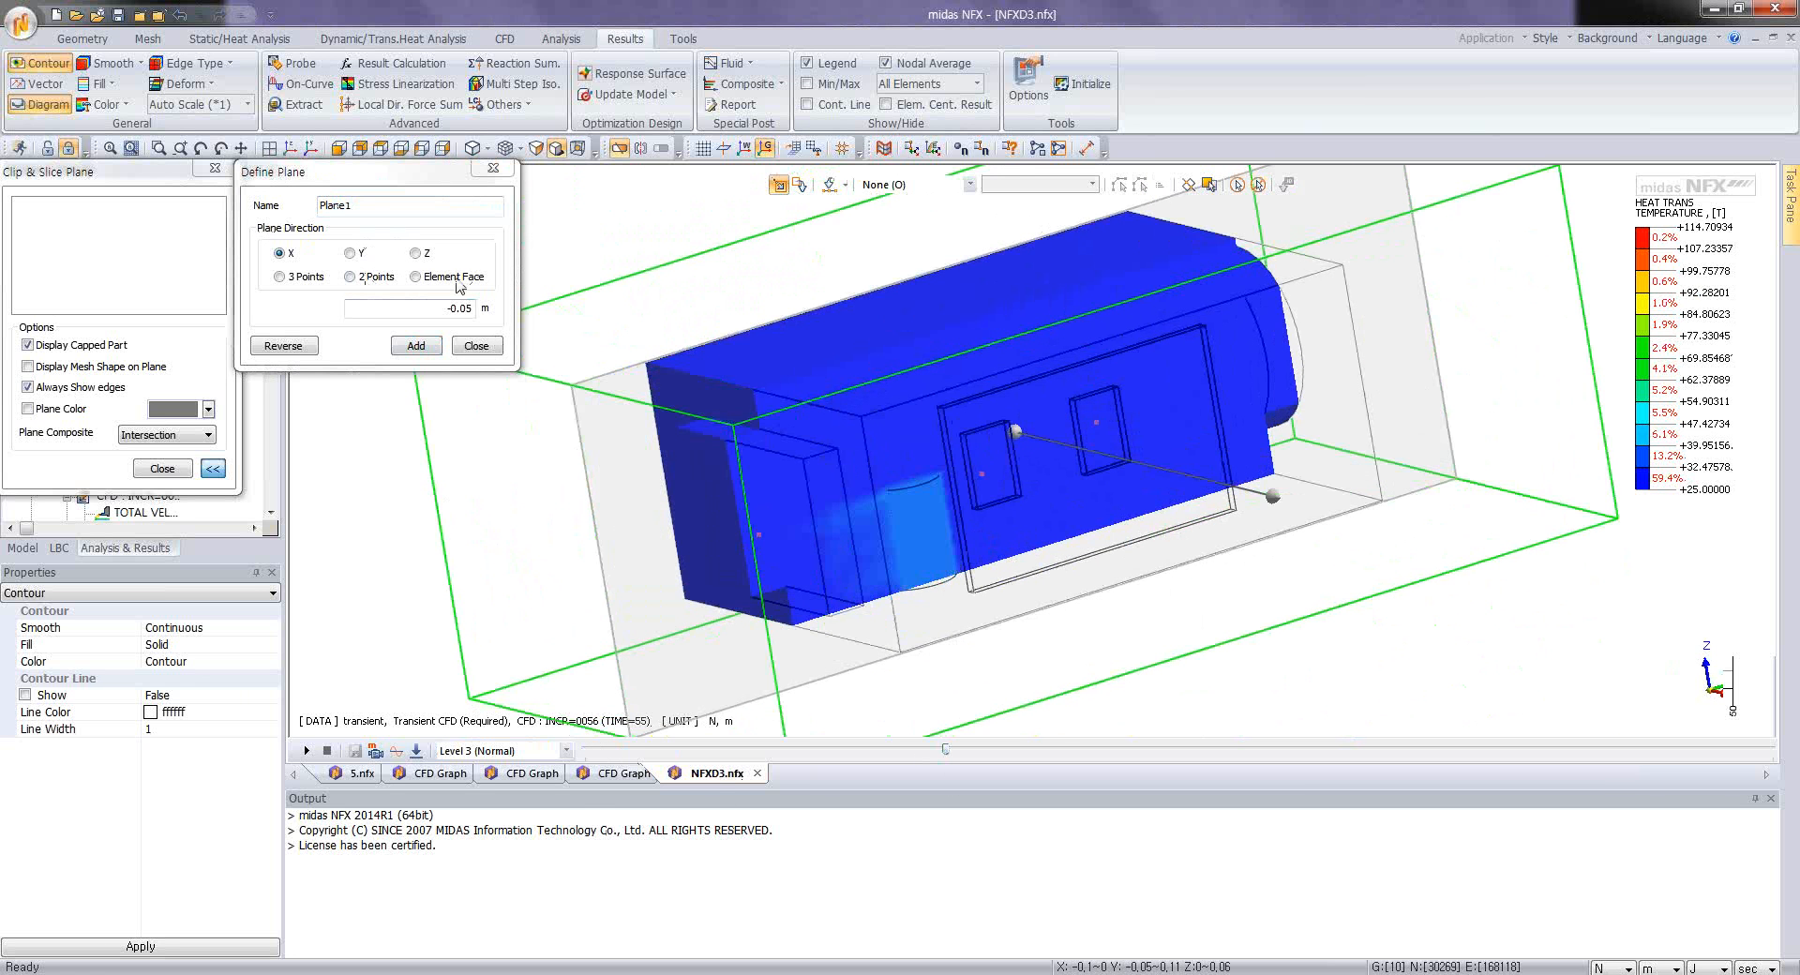
Step: Add a Z-direction clip plane at 0.0299999 m through the chips and advance the temperature result to TIME=158
left_click(415, 253)
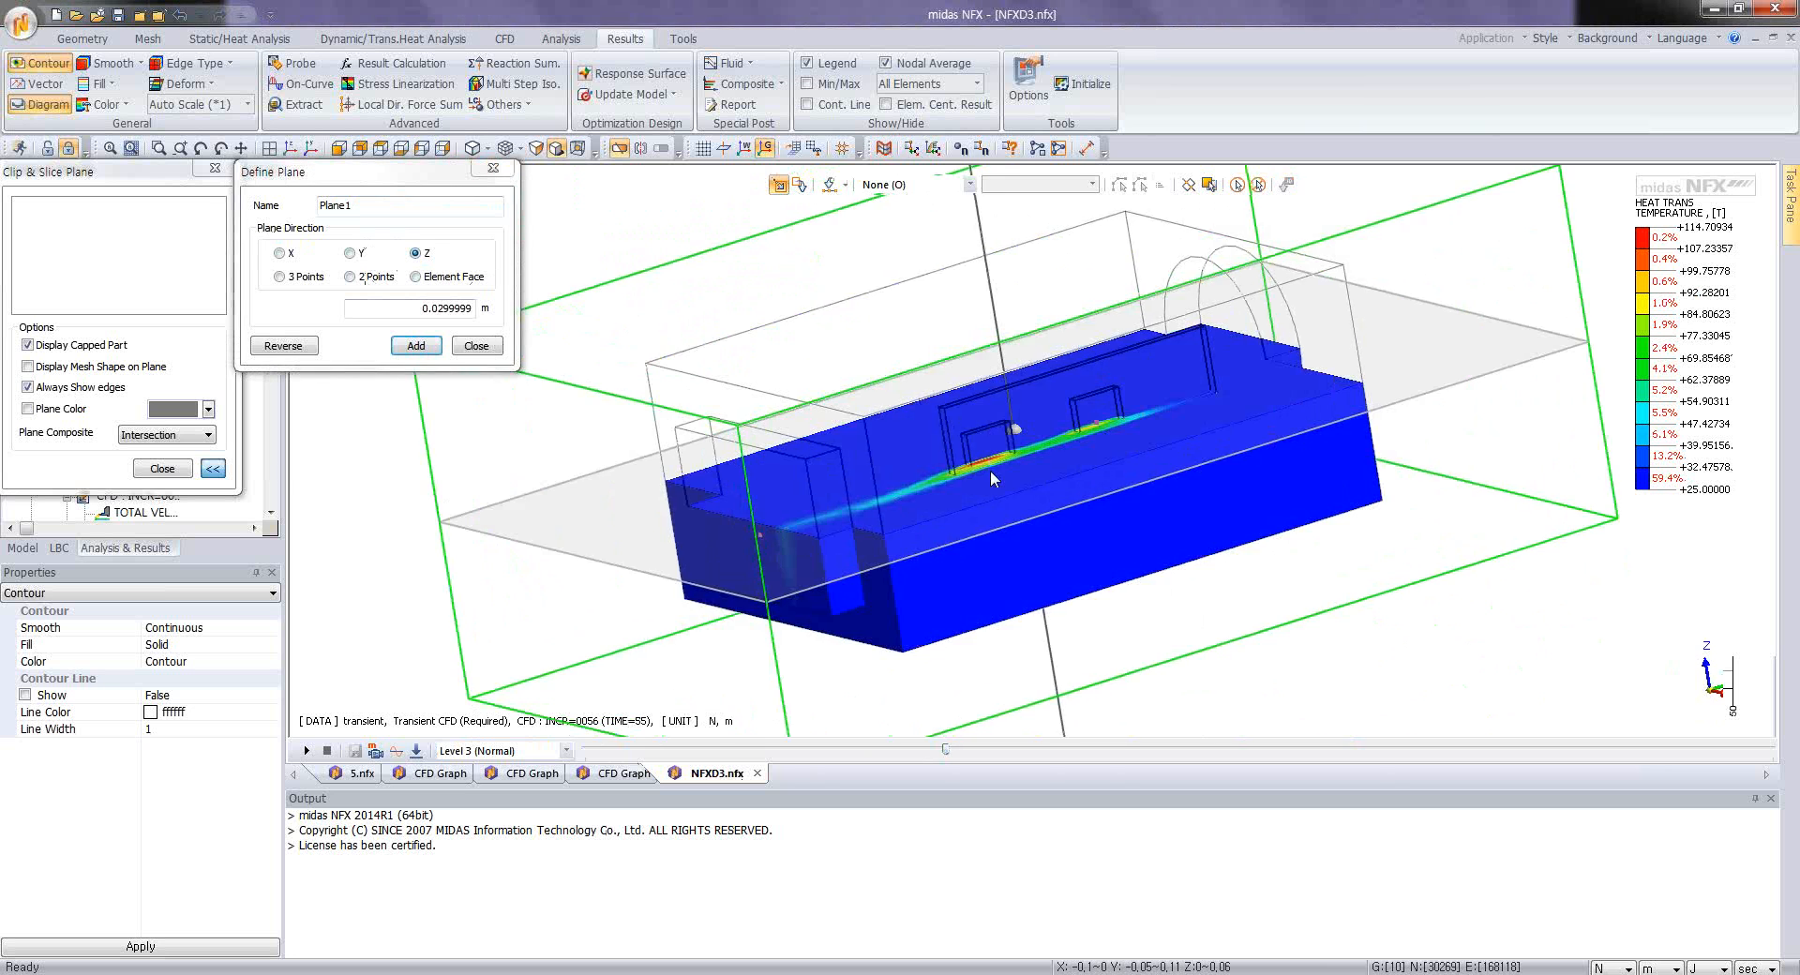
middle_click_drag(991, 470, 1037, 505)
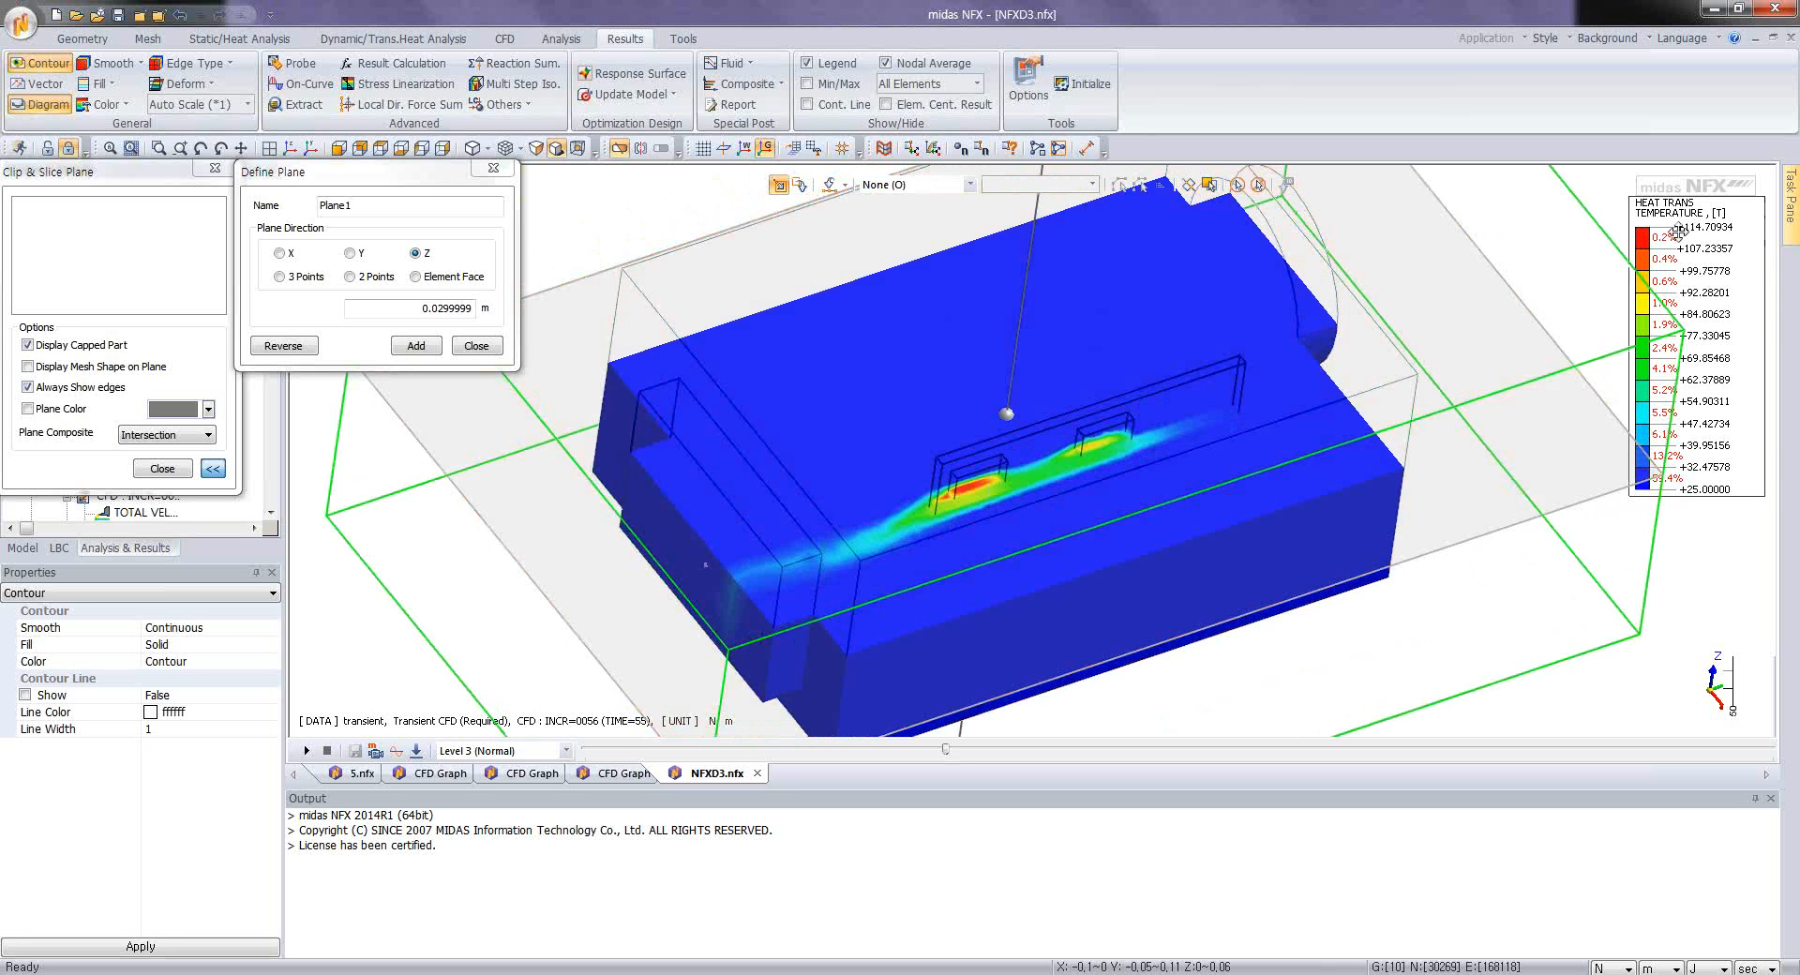
left_click_drag(950, 754, 1627, 799)
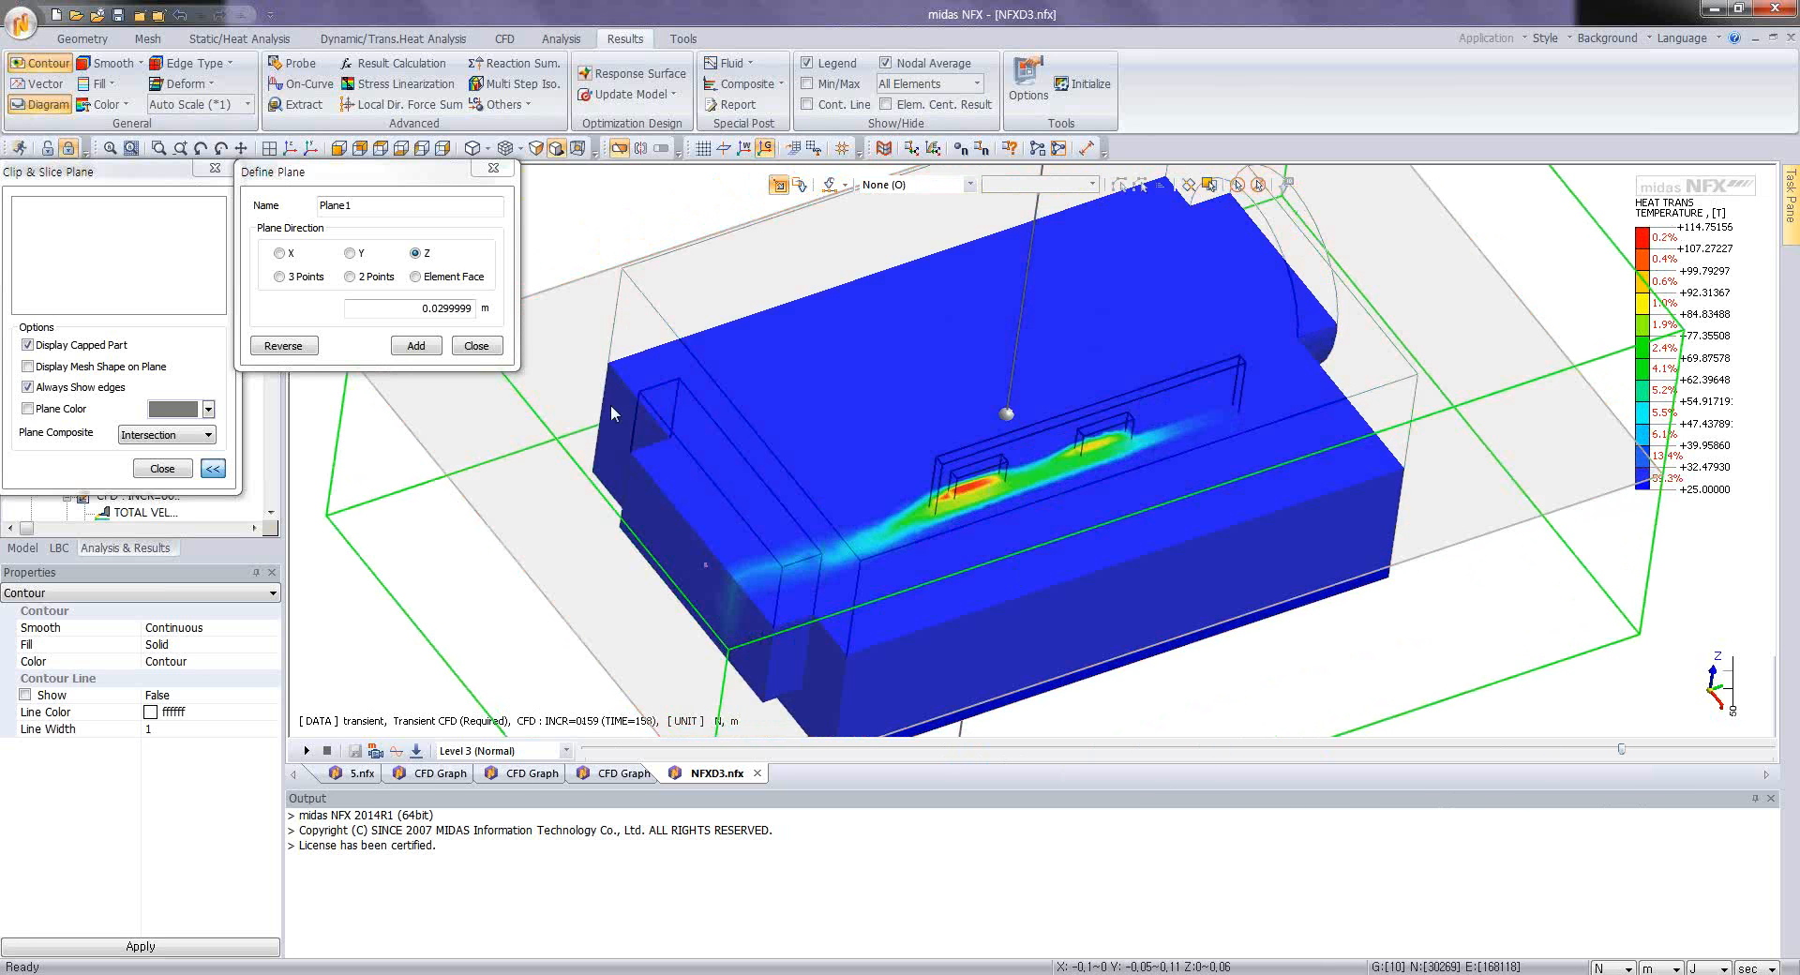
left_click(416, 345)
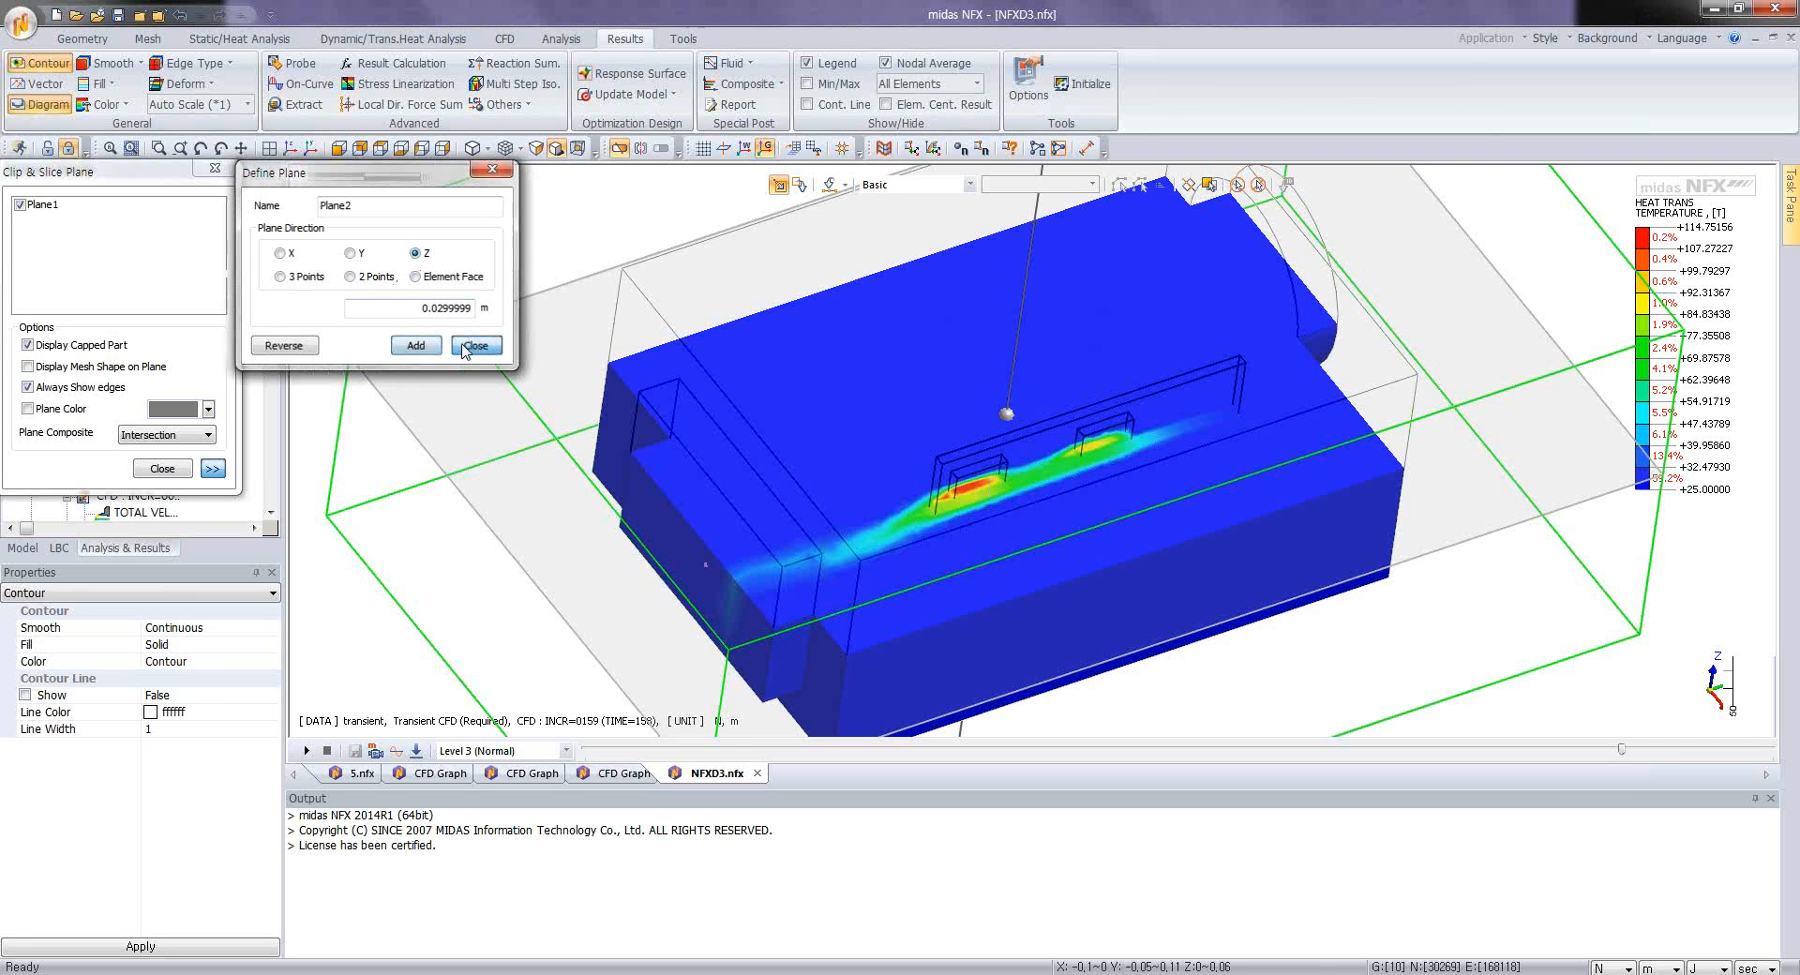
left_click(463, 348)
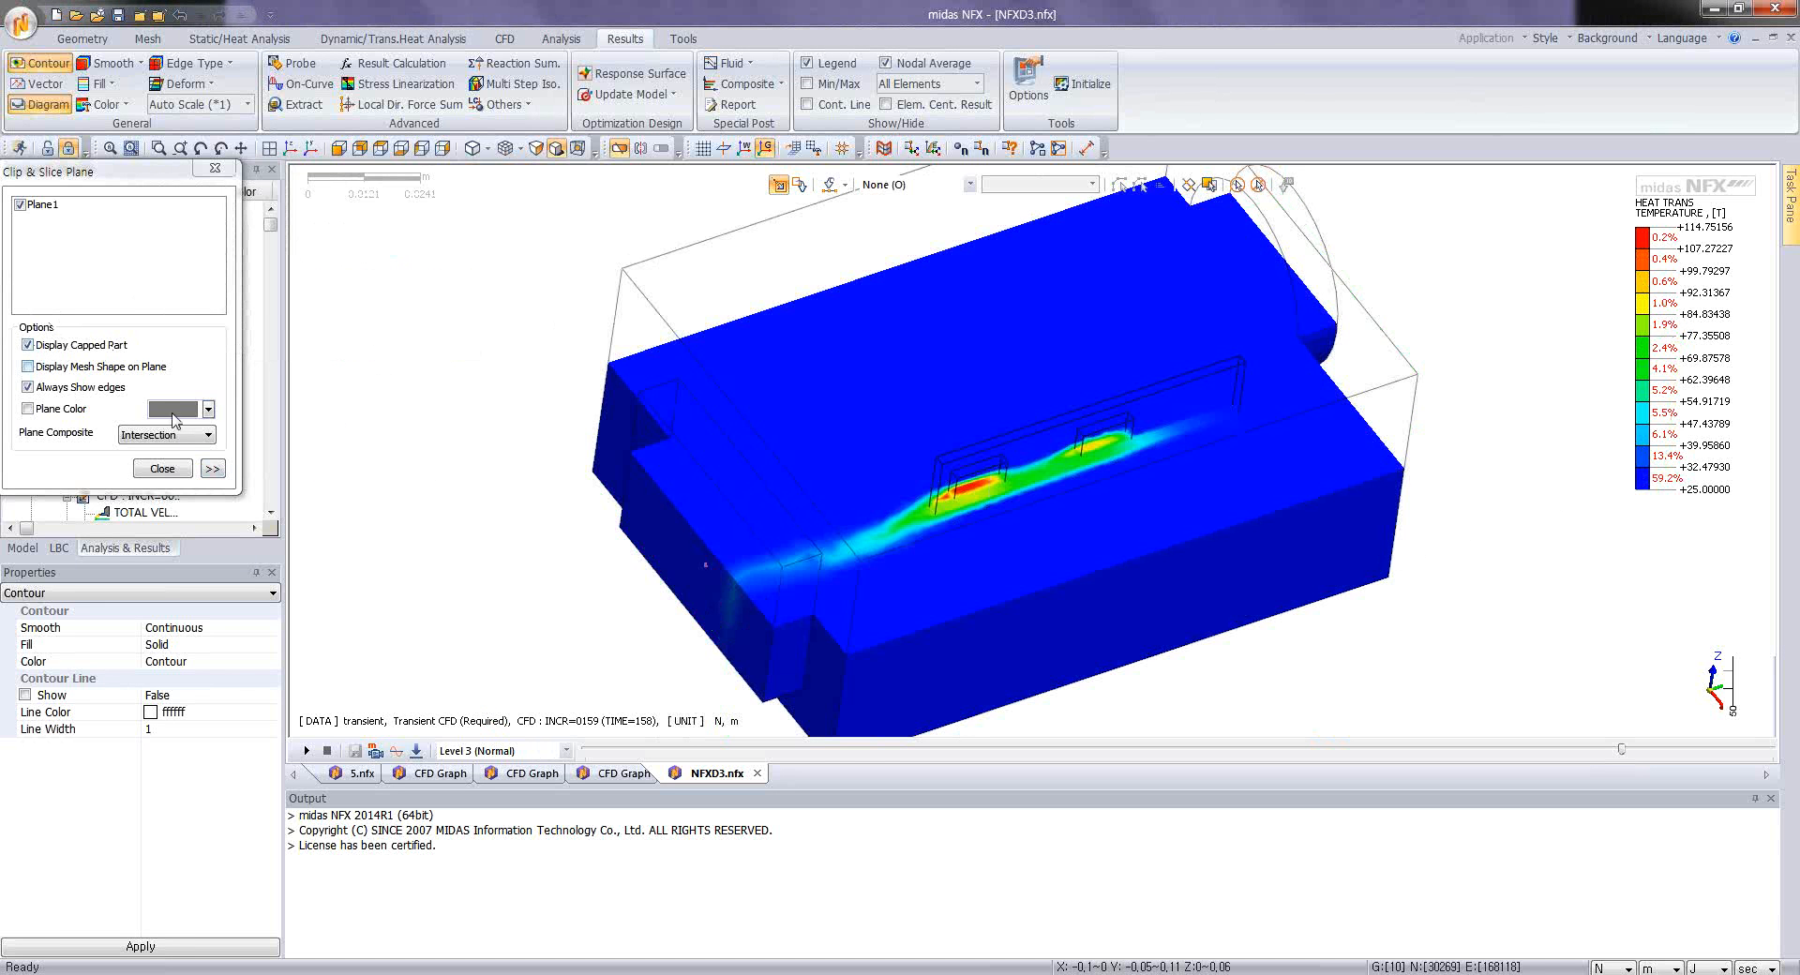
Step: Add a second clip plane in the X direction, shifted so that it cuts through the two chips on the PCB
left_click(213, 468)
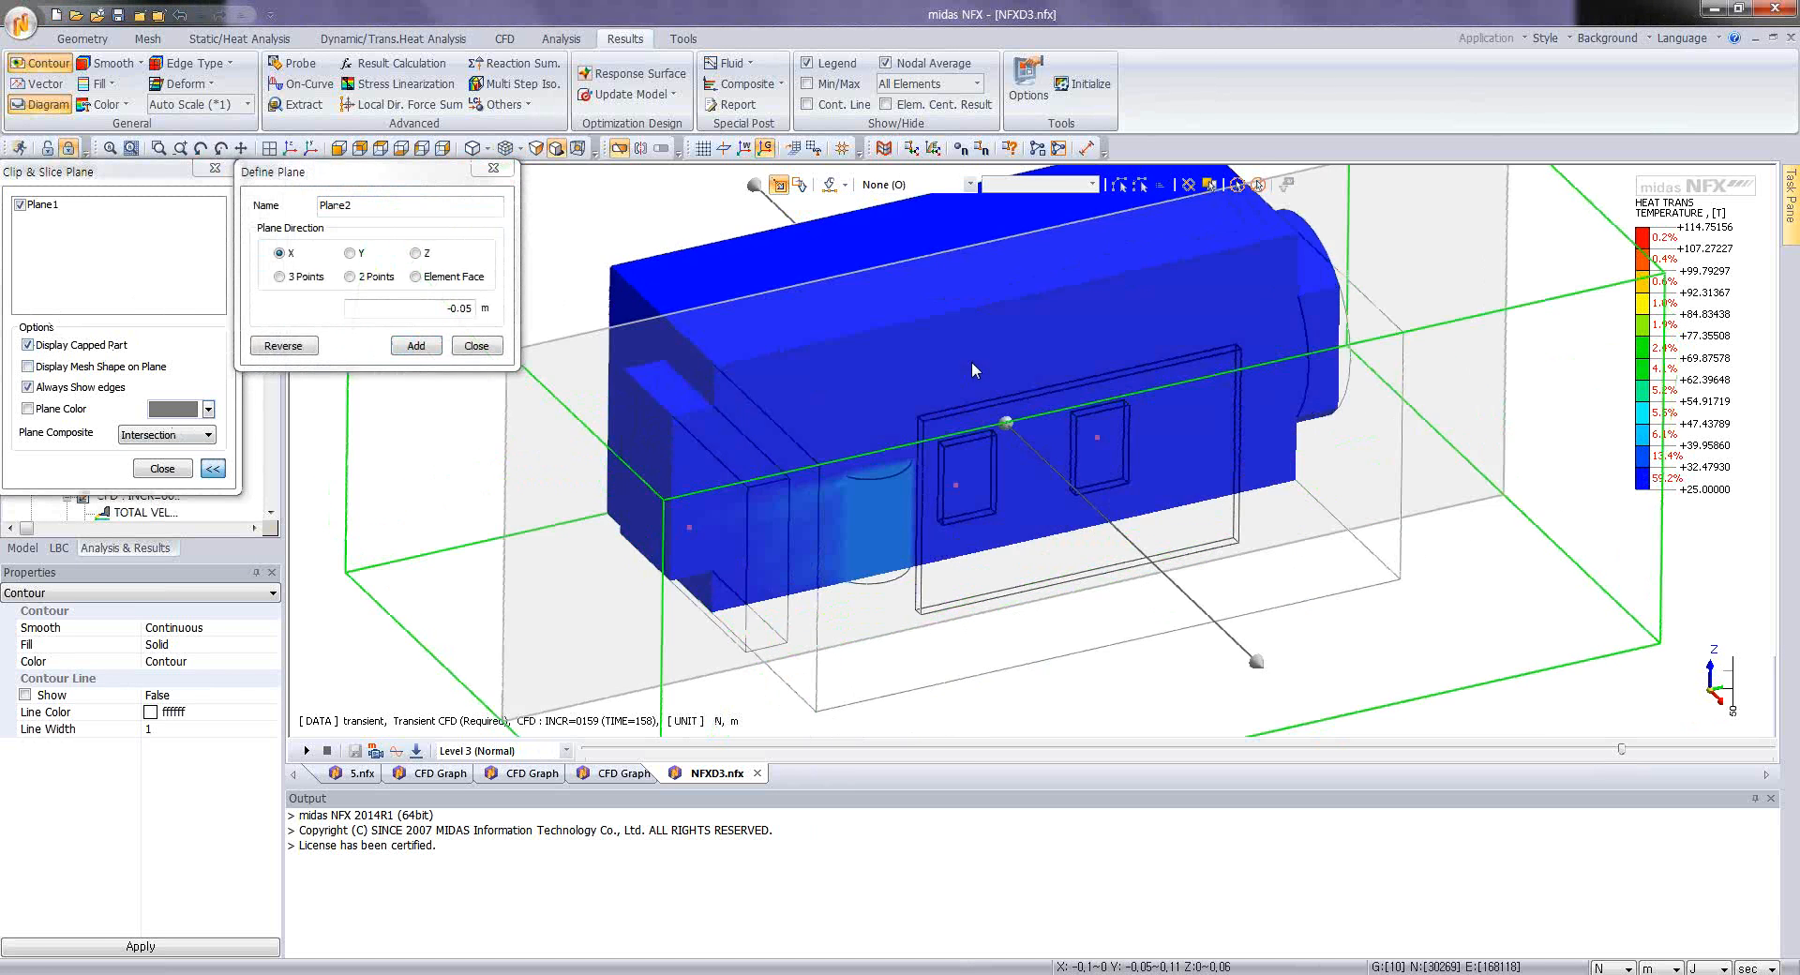
left_click_drag(972, 362, 996, 508)
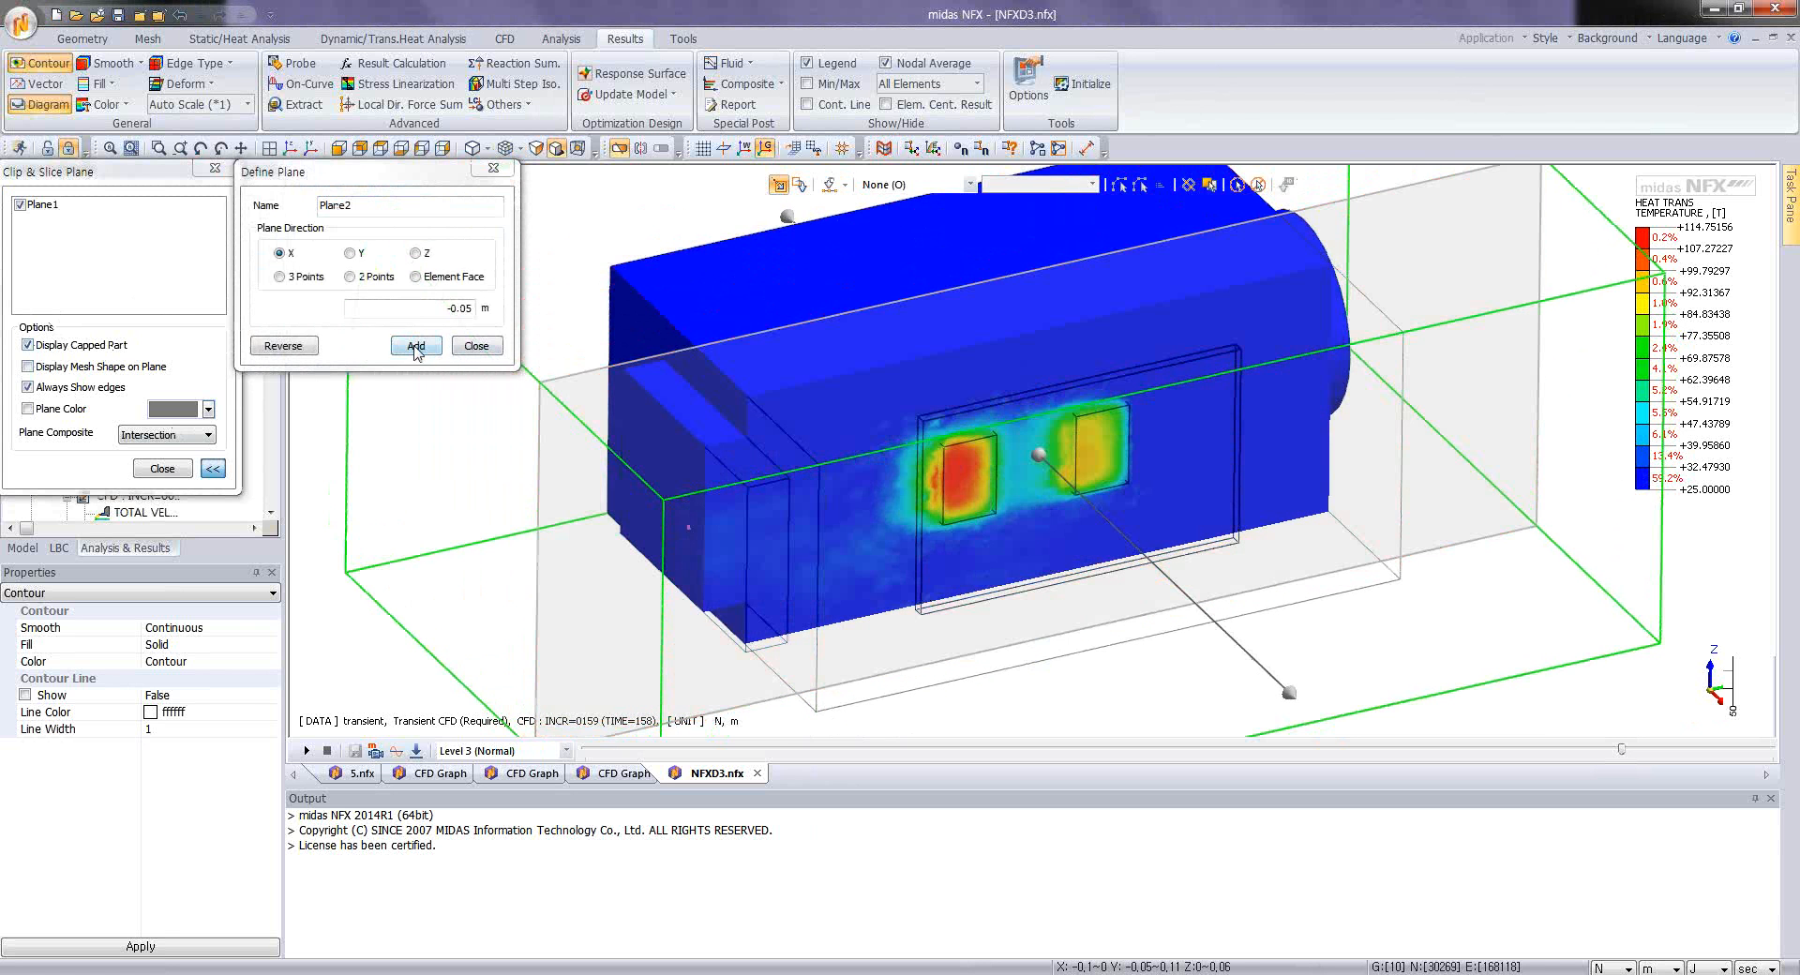
left_click(415, 346)
left_click(476, 346)
Step: Combine the two clip planes as a Union and turn off the capped part so only the slices are displayed
left_click(173, 434)
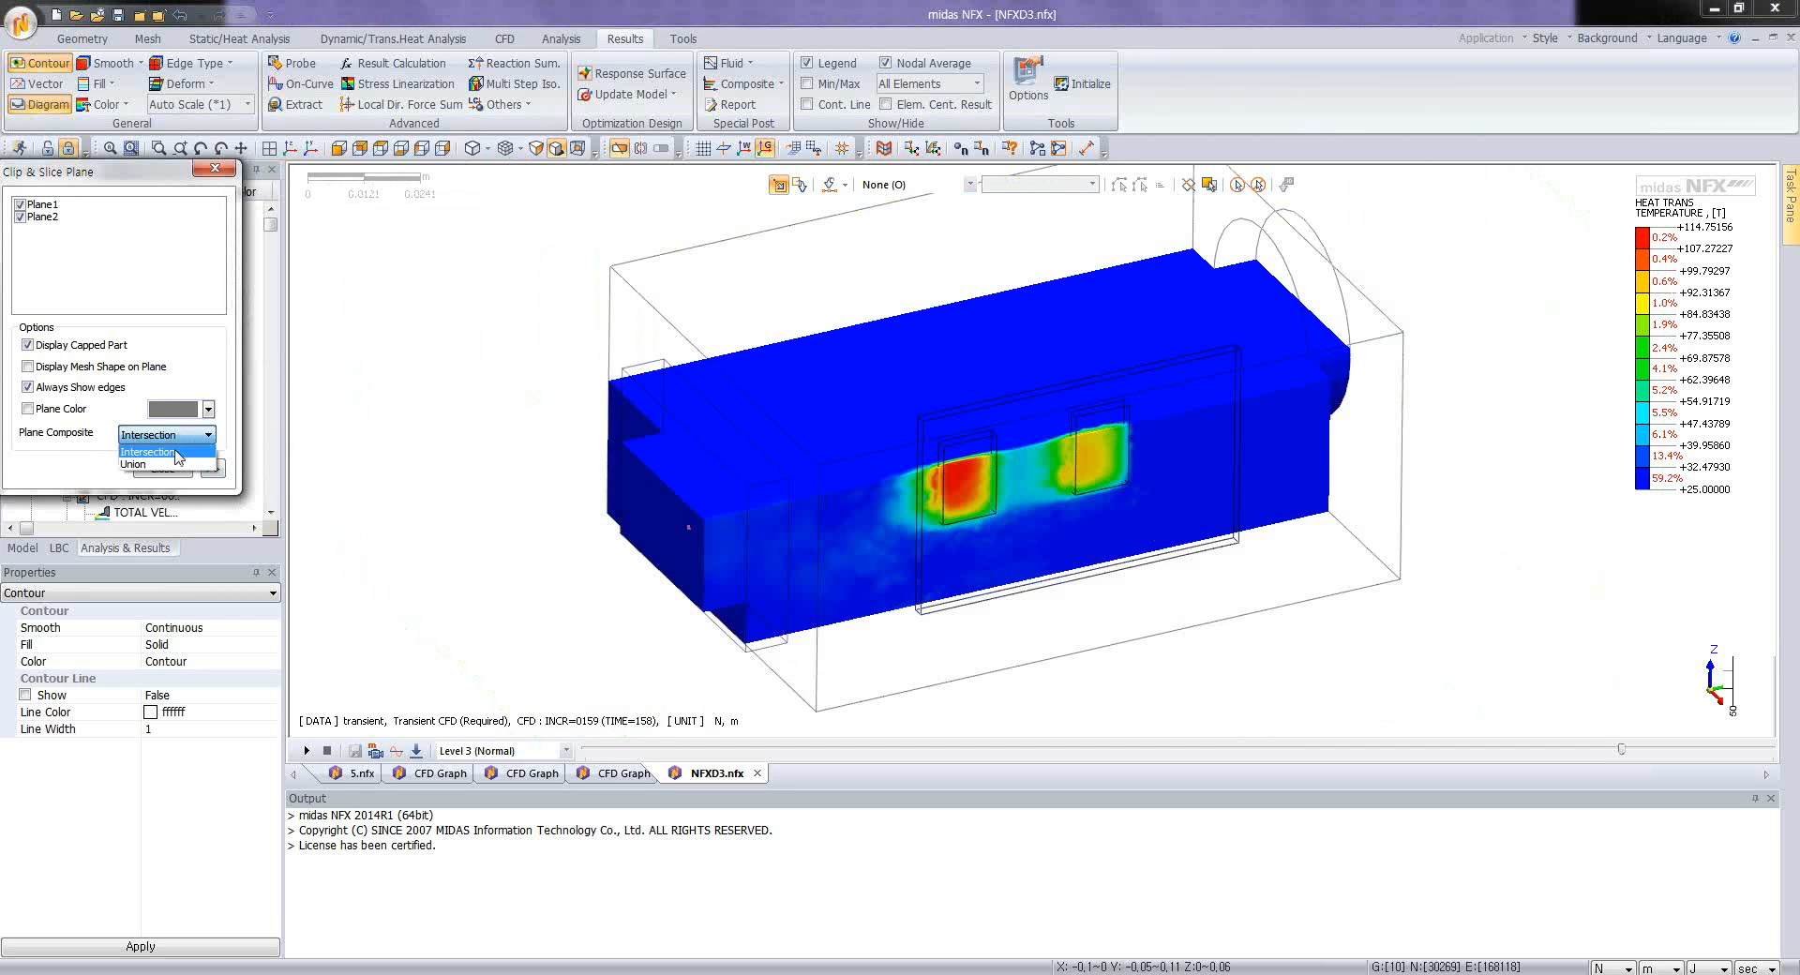
left_click(132, 464)
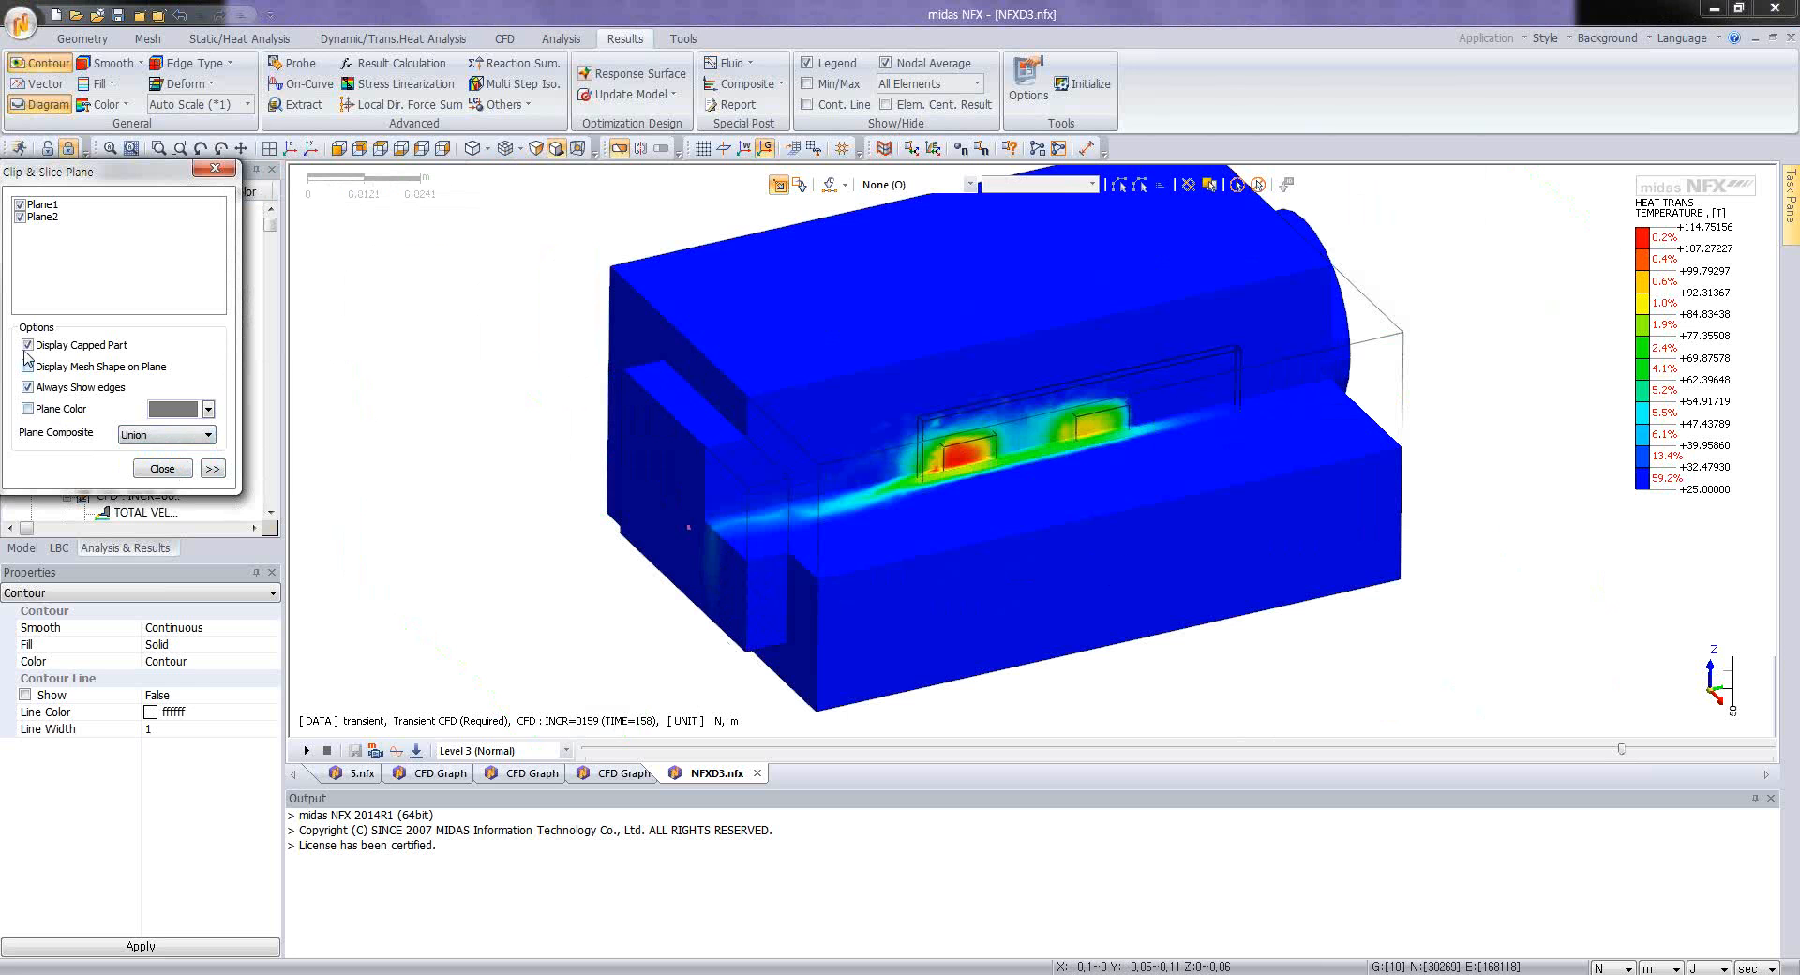
left_click(27, 345)
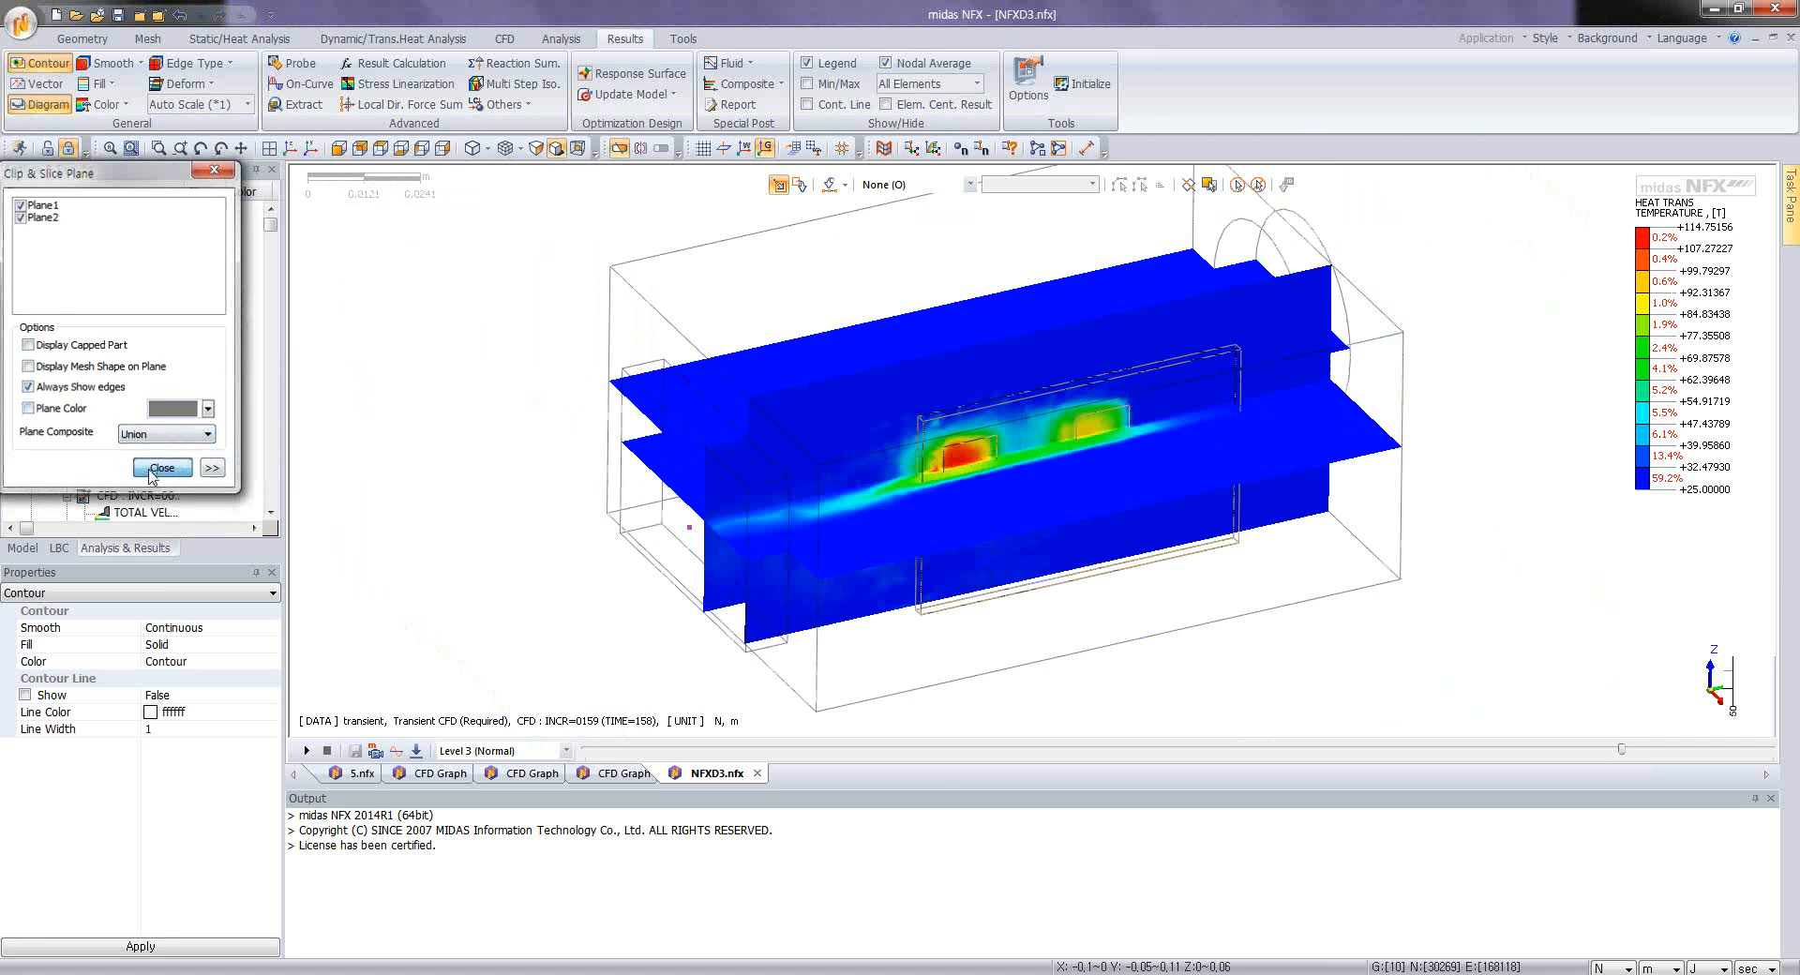
left_click(149, 470)
Step: Show the Min/Max labels on the sliced temperature contour and inspect the hot chips from several angles
middle_click_drag(1105, 553, 977, 480)
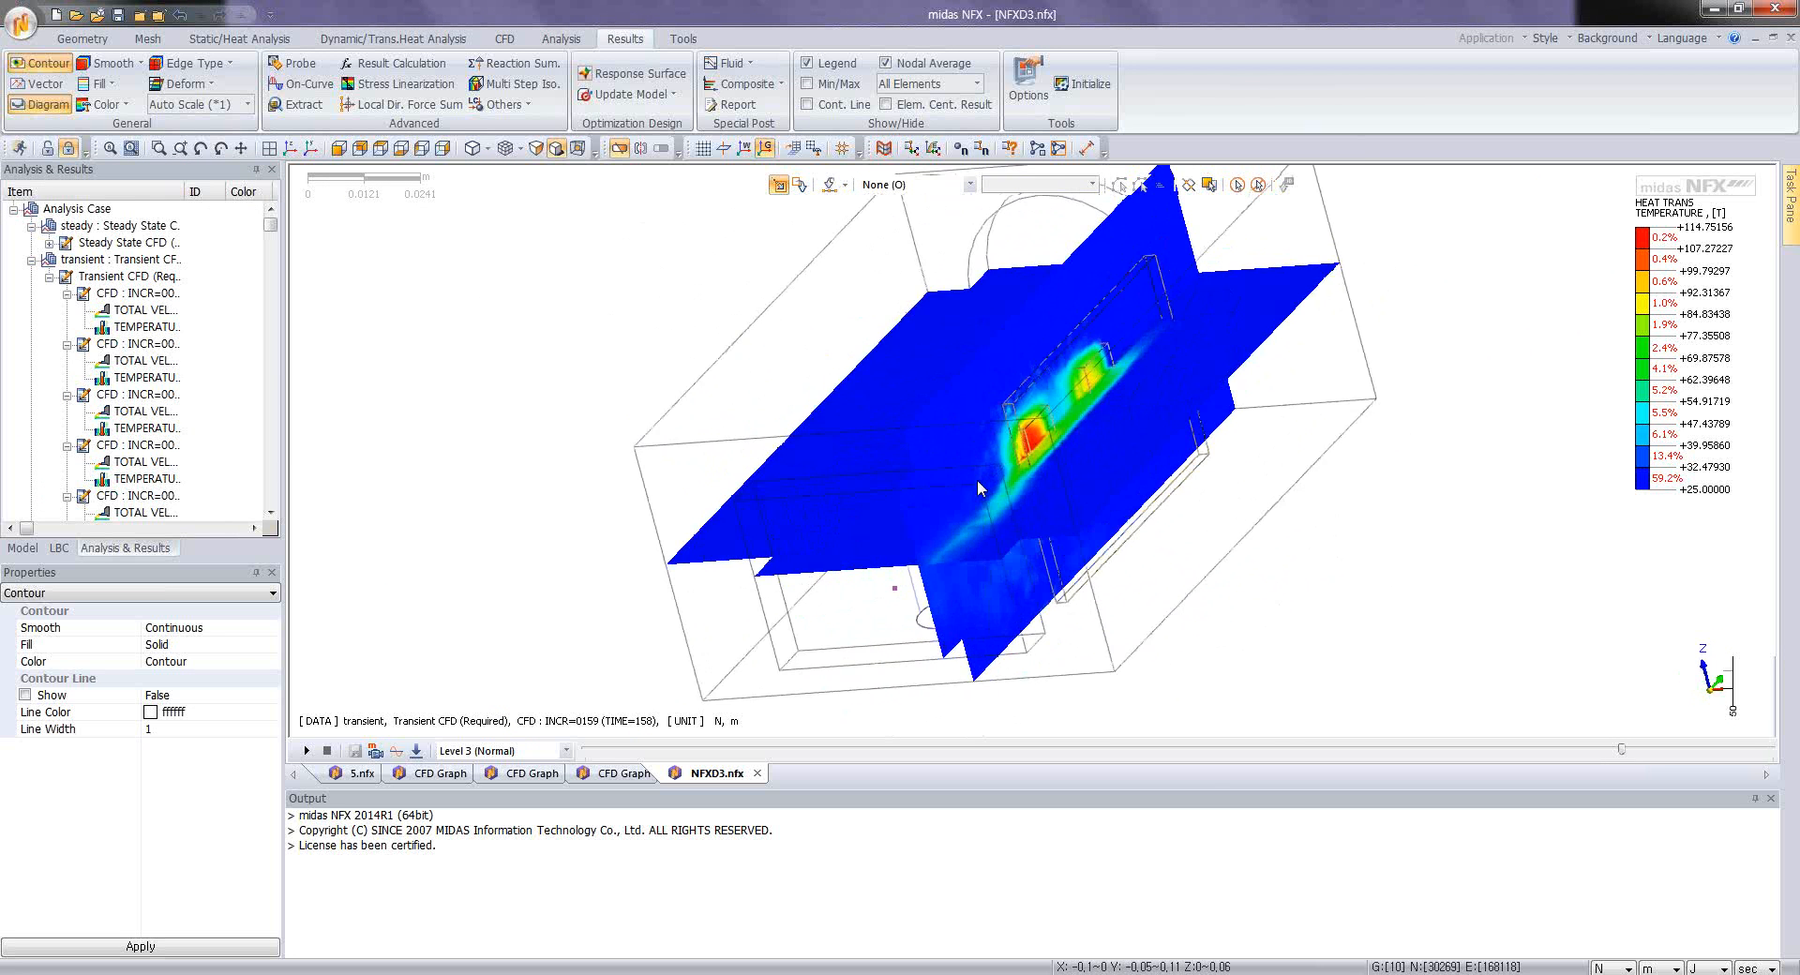
left_click(805, 87)
middle_click_drag(1359, 482, 867, 488)
scroll(867, 488, "up", 3)
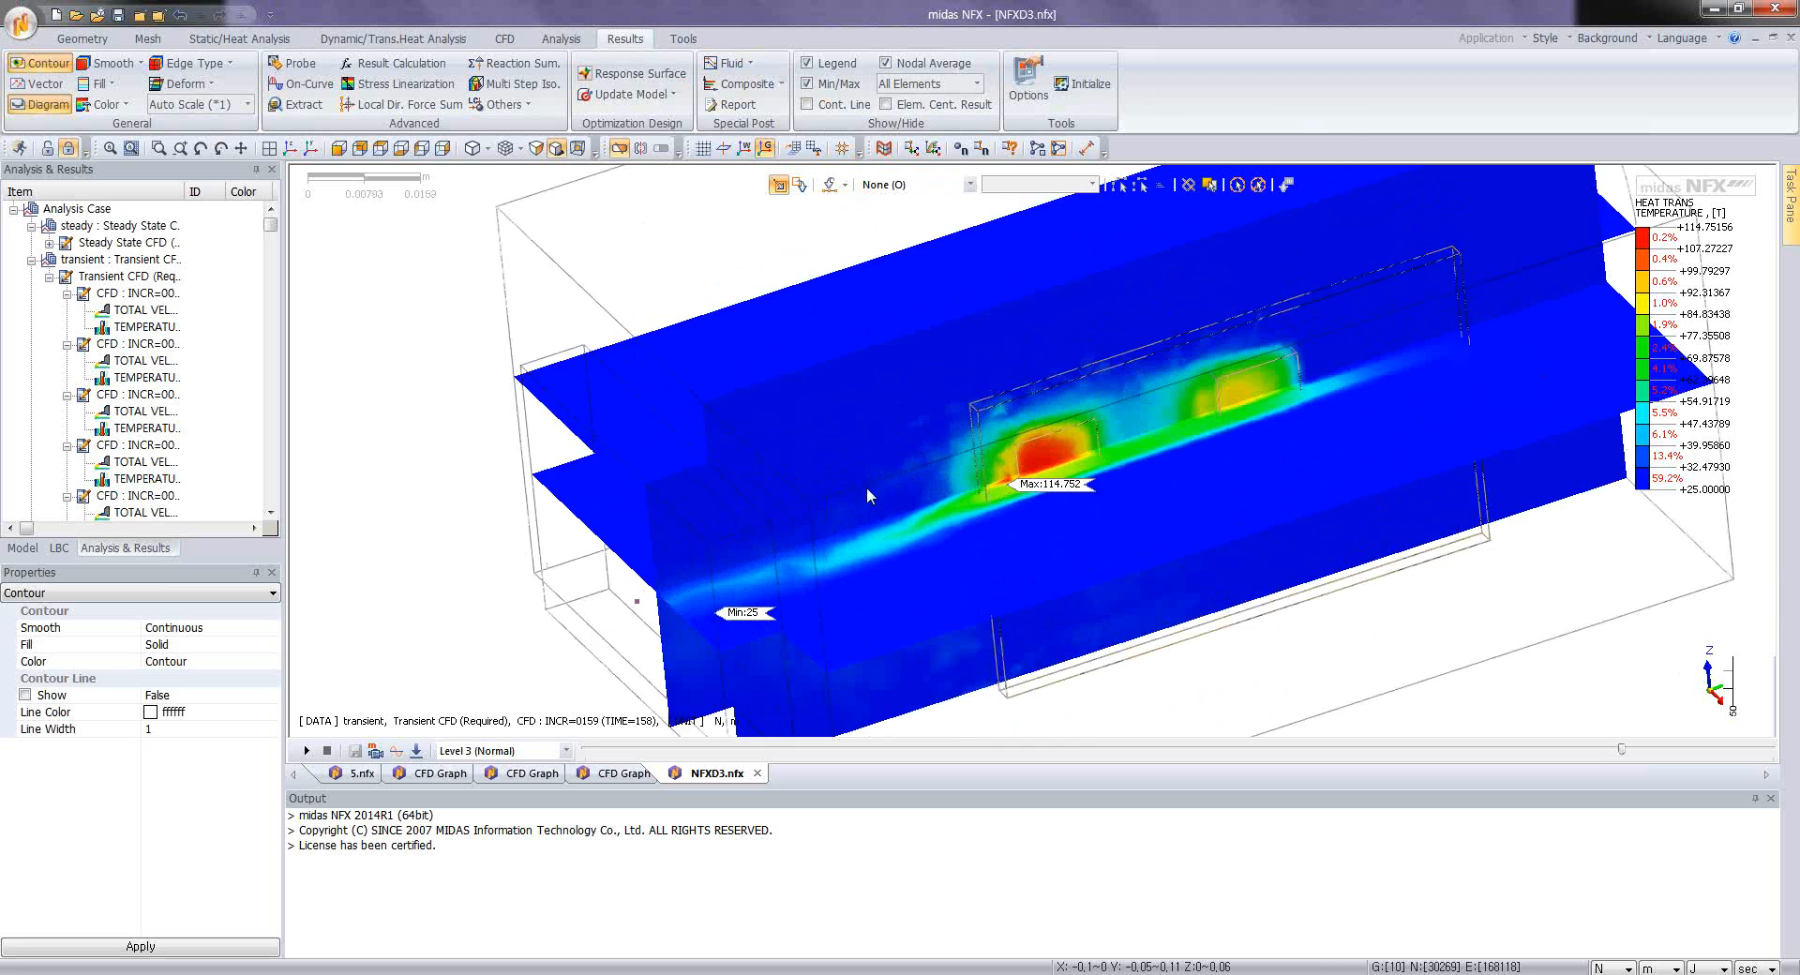
scroll(975, 492, "up", 2)
scroll(1058, 479, "down", 4)
middle_click_drag(982, 516, 1058, 534)
scroll(1058, 539, "down", 5)
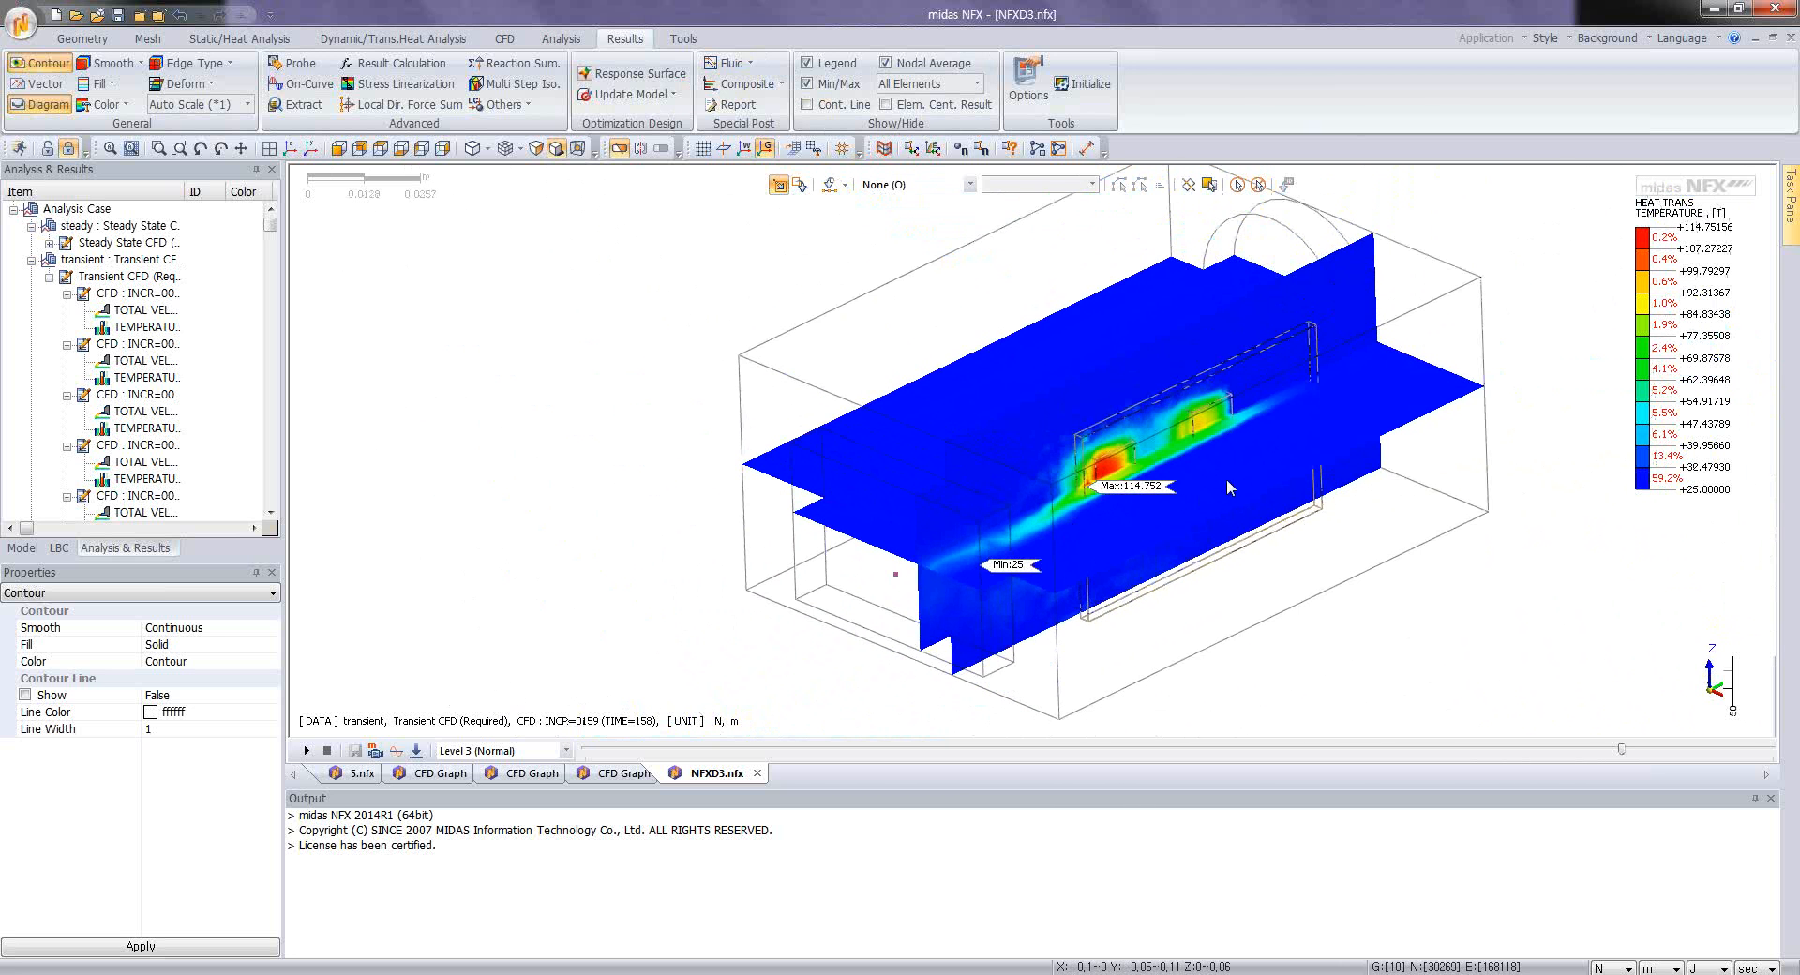
middle_click_drag(1228, 480, 920, 381)
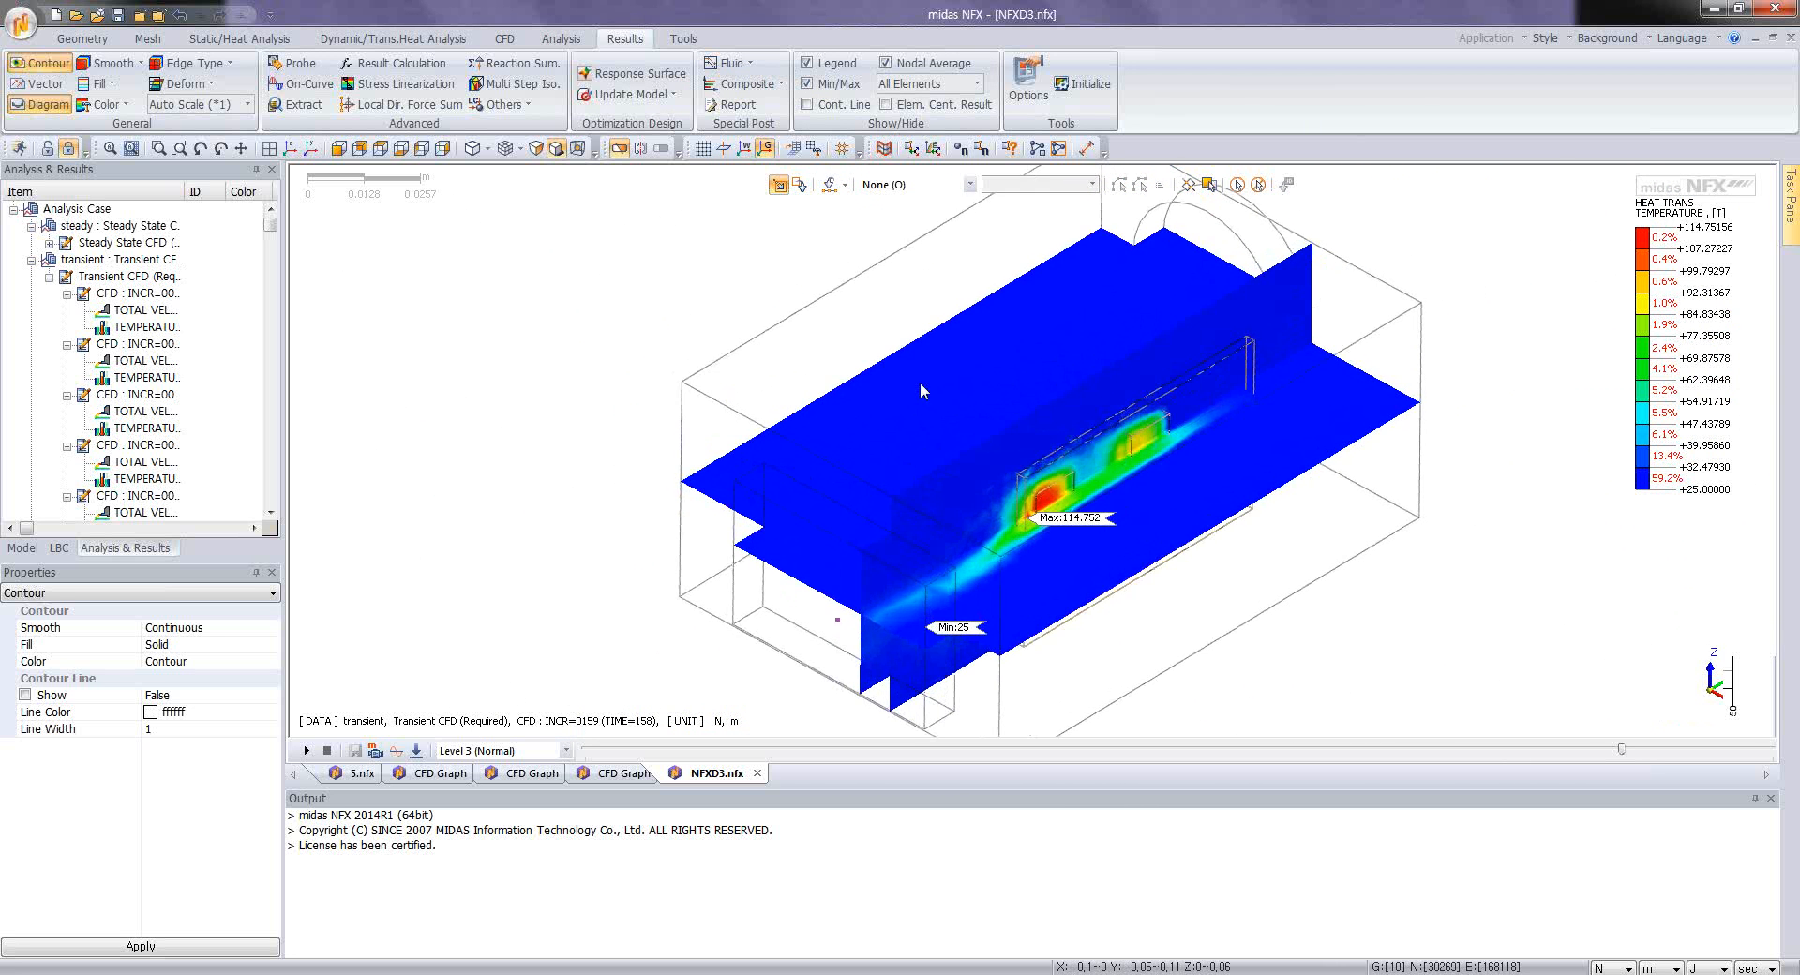
Step: Turn off the clip planes to show the full enclosure and collapse the transient case's result list
left_click(620, 148)
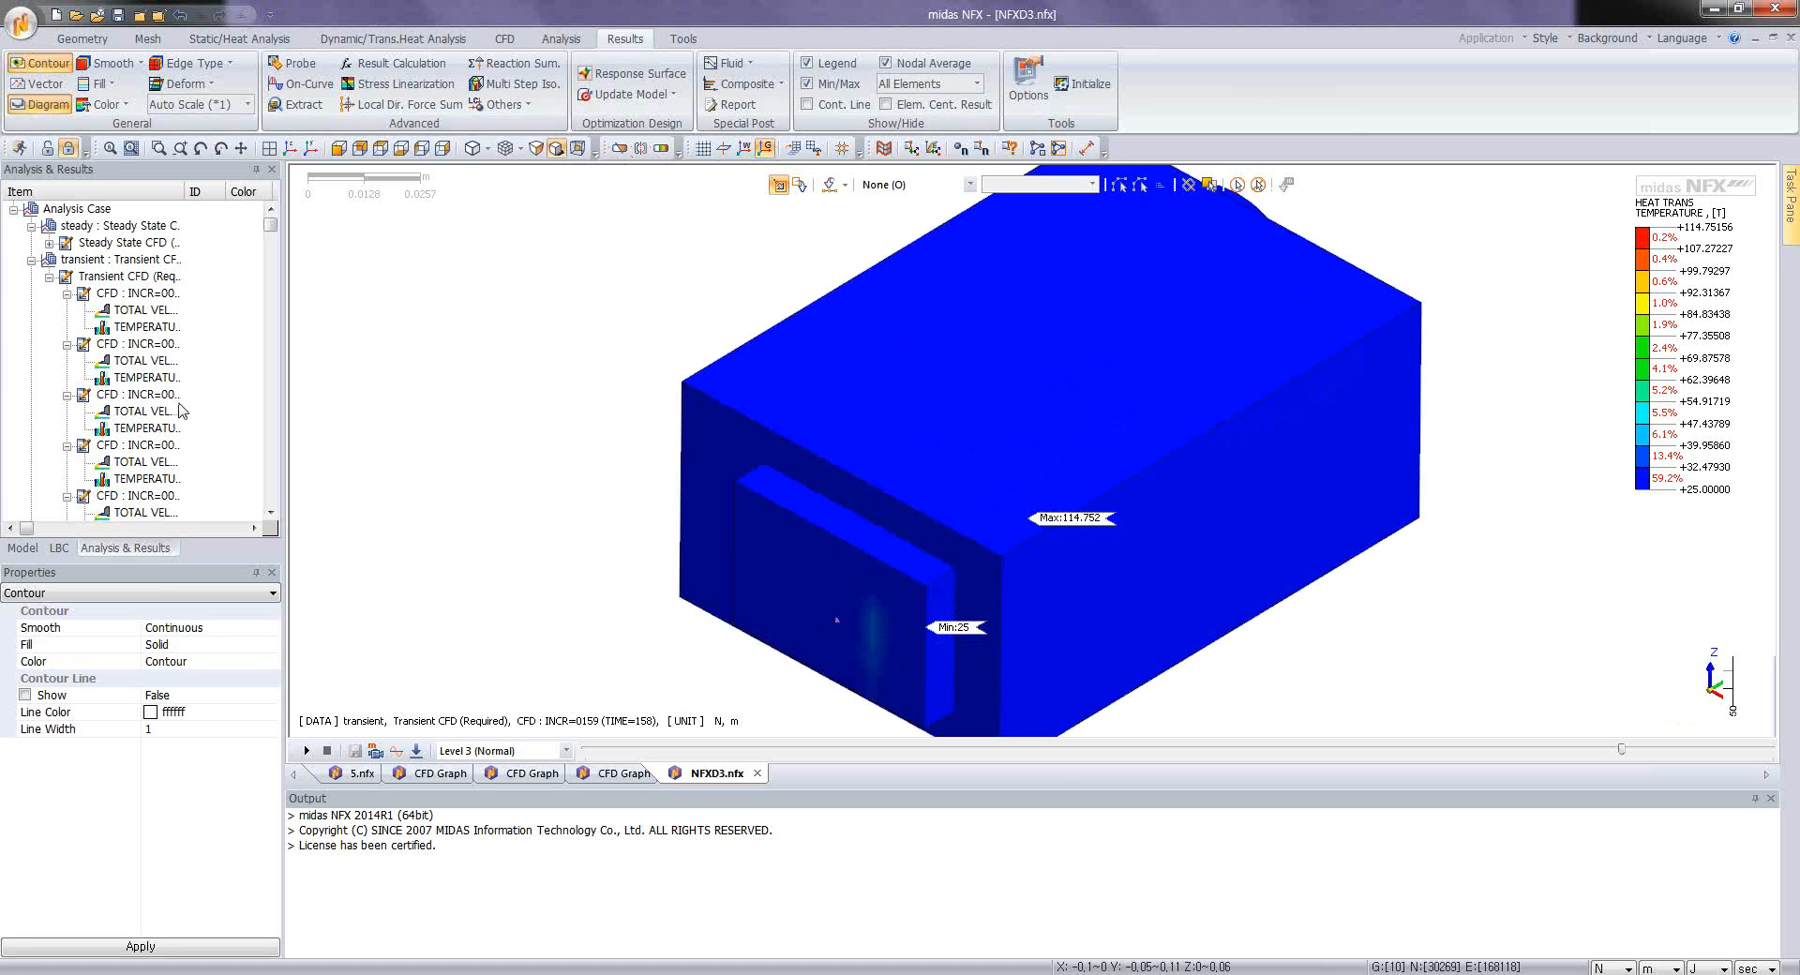
left_click(49, 275)
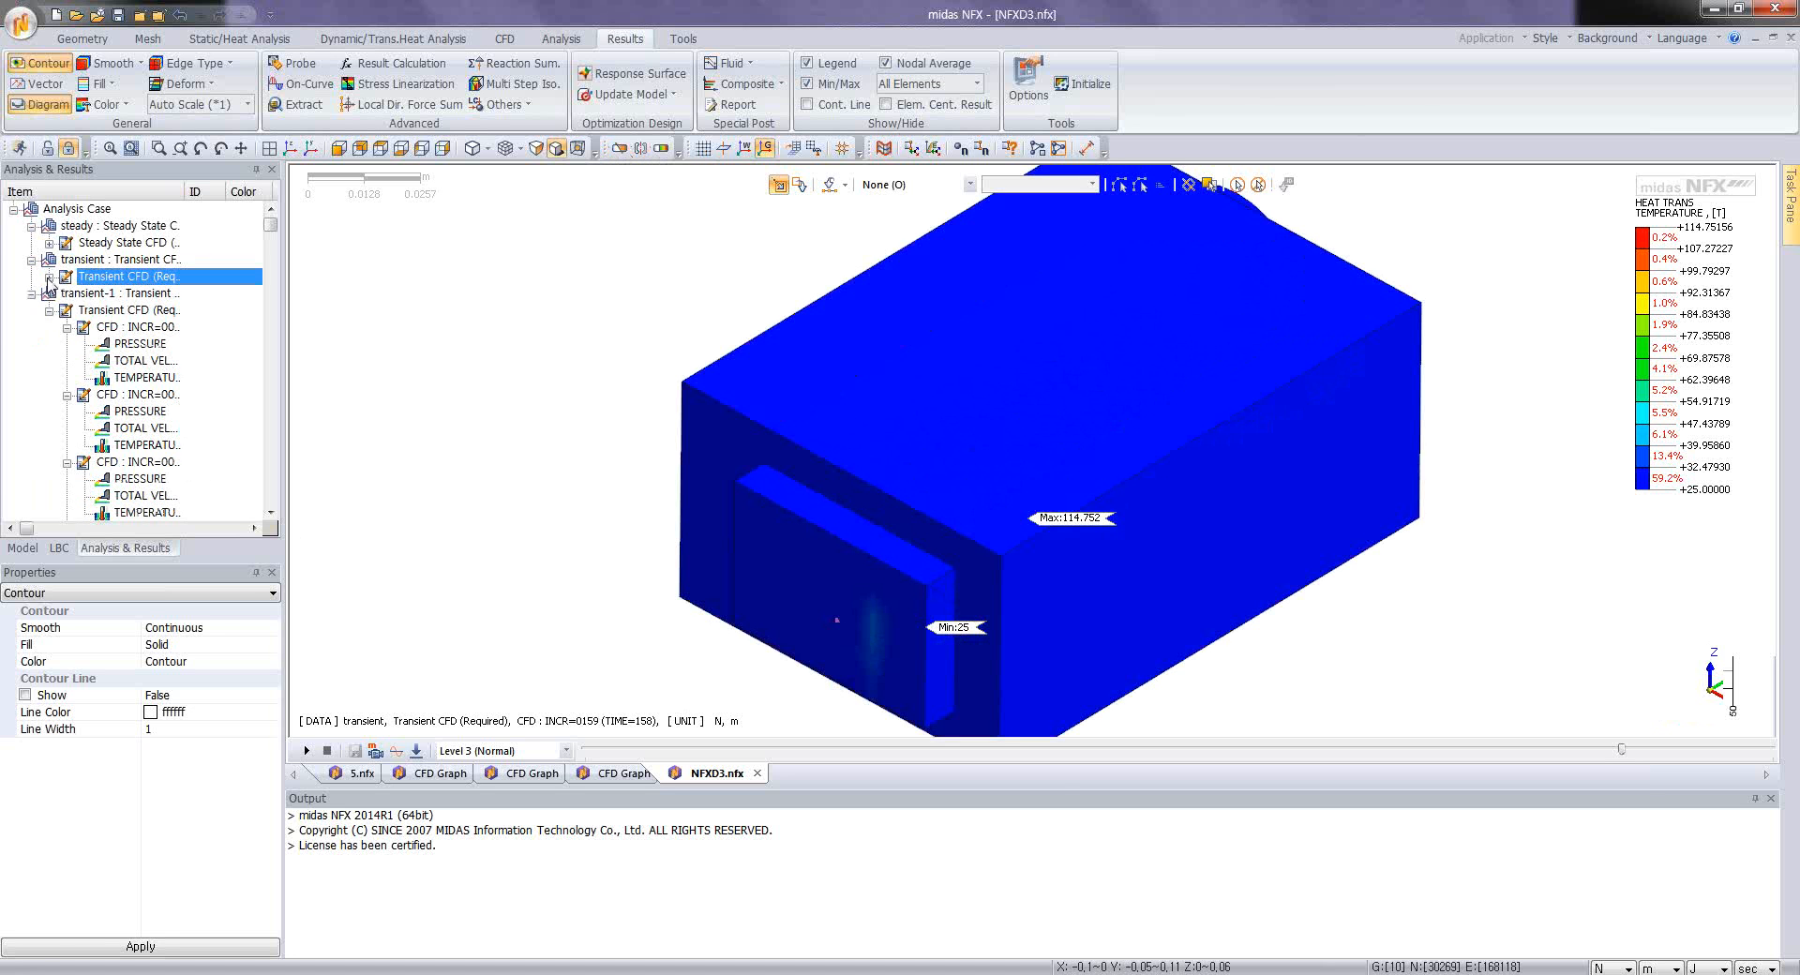
middle_click_drag(717, 463, 651, 519)
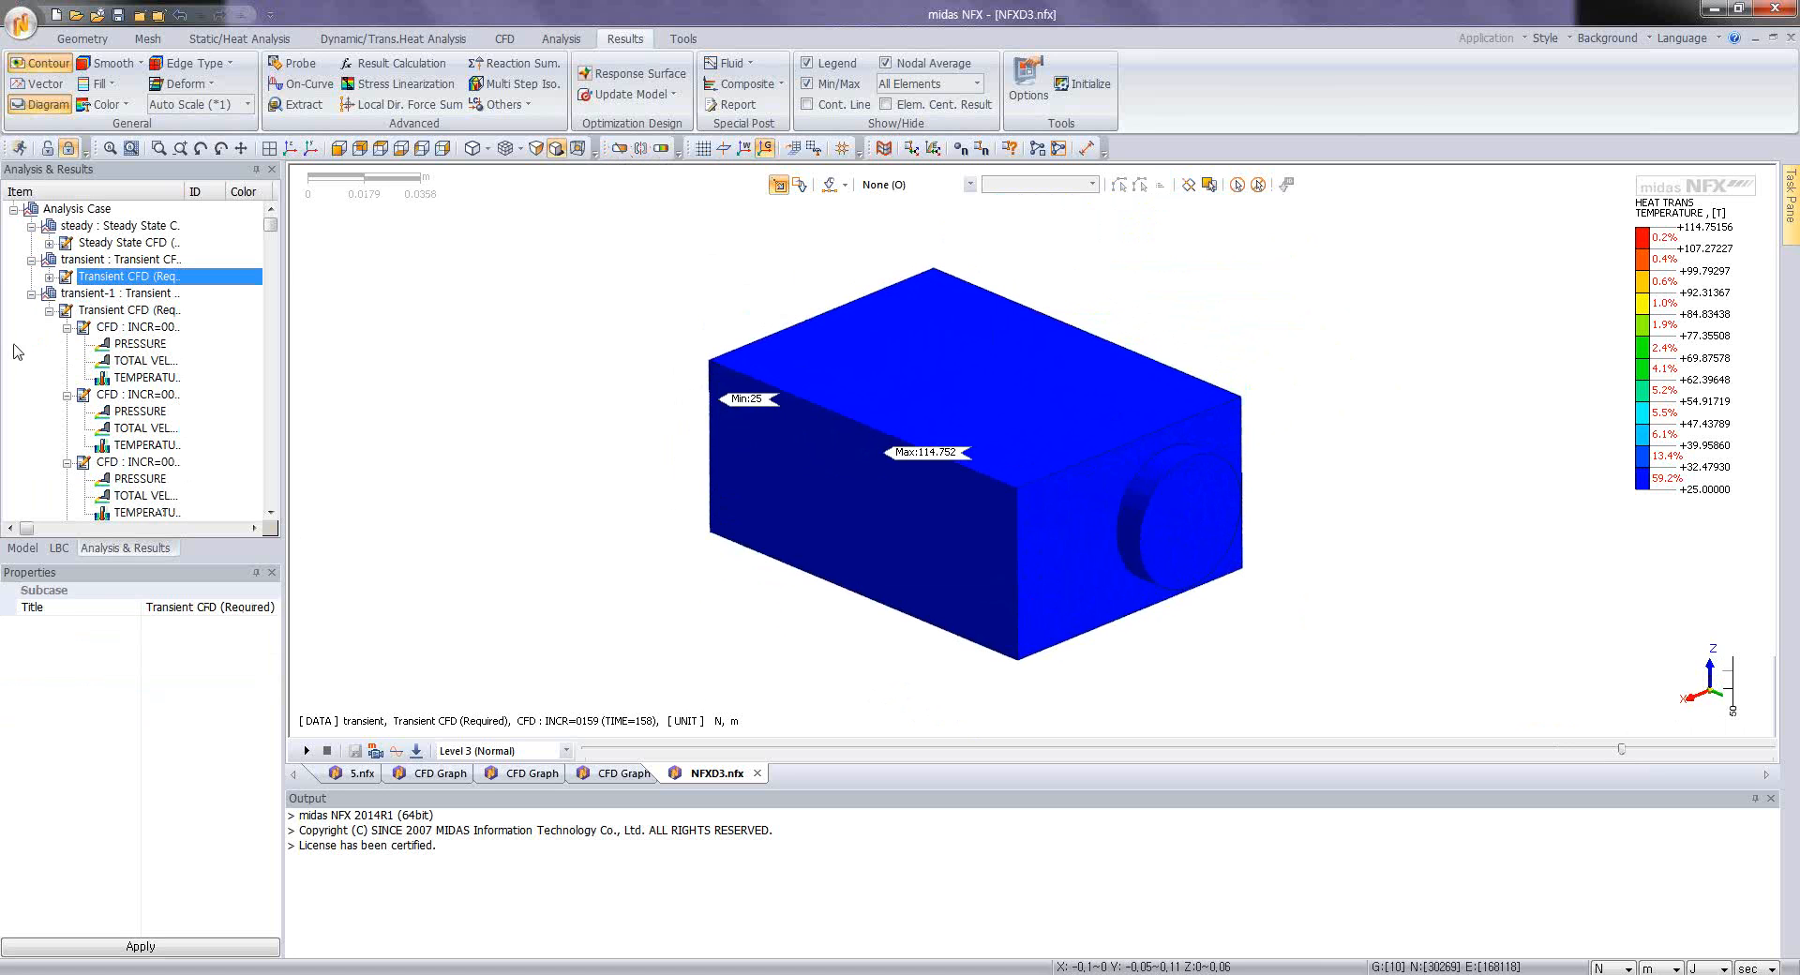